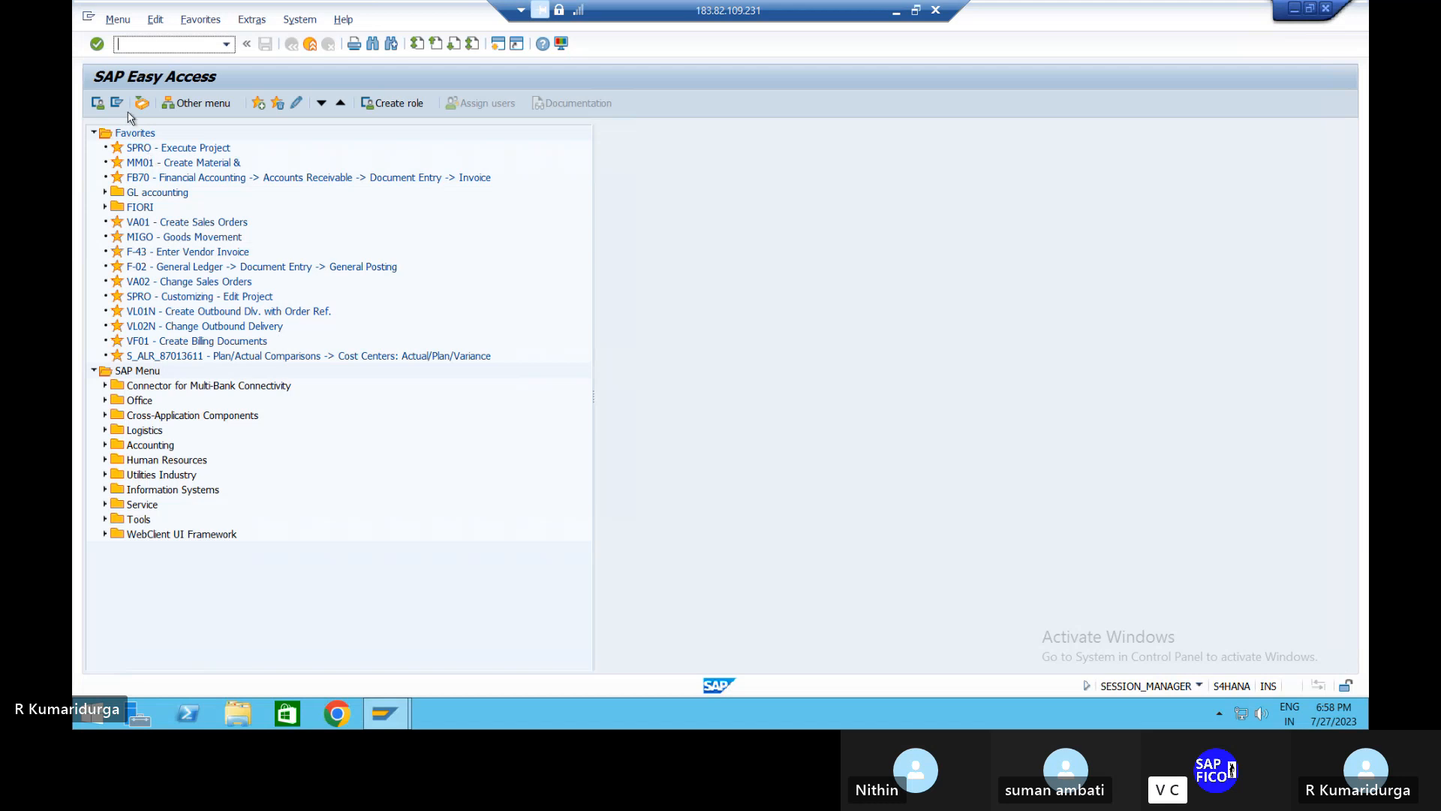
Open transaction FS00, switch the account list to company code DUR1, and expand the Expenses and Administration Cost groups
{"action": "type", "text": "fs00"}
{"action": "key", "text": "Return"}
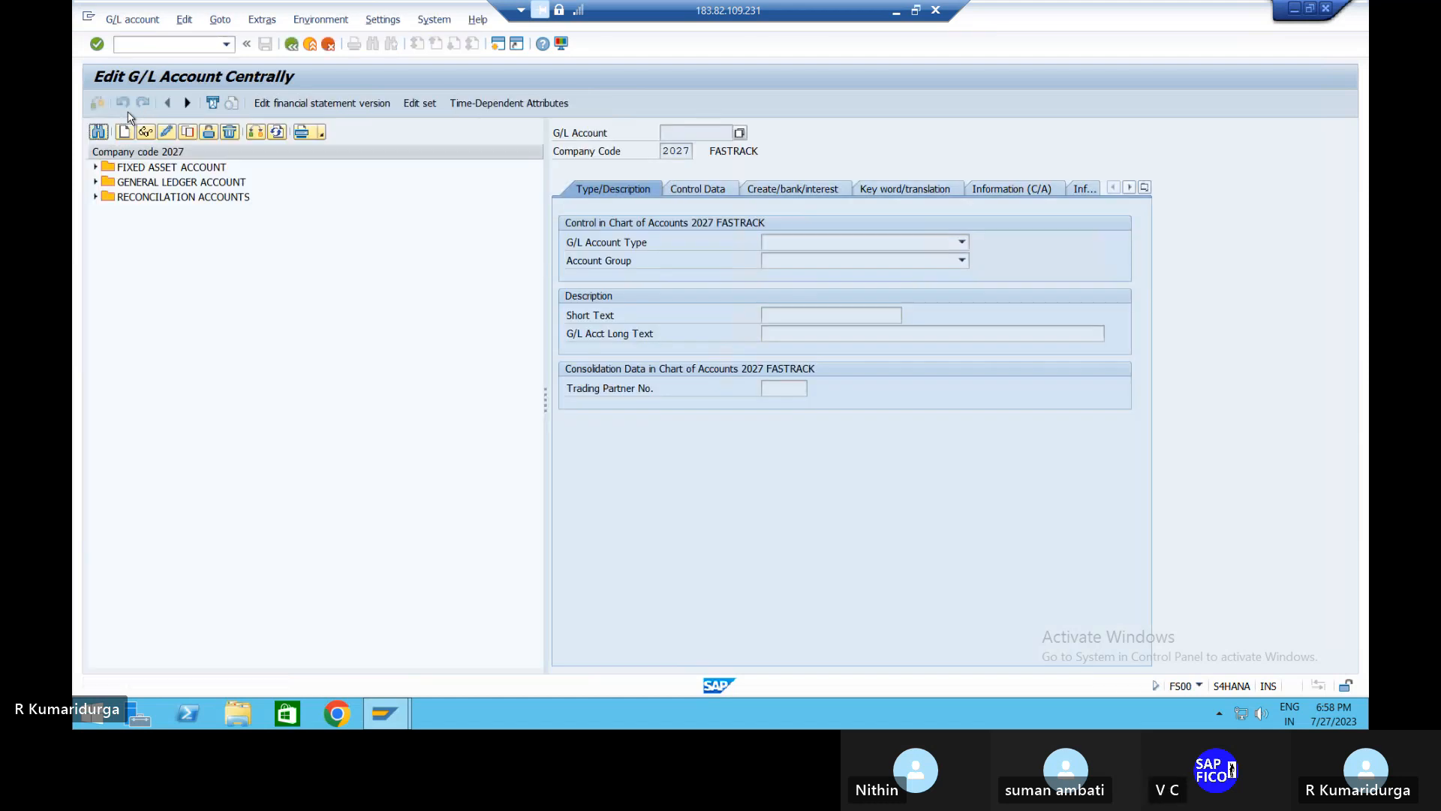
{"action": "left_click", "coordinate": [258, 132]}
{"action": "type", "text": "dur1"}
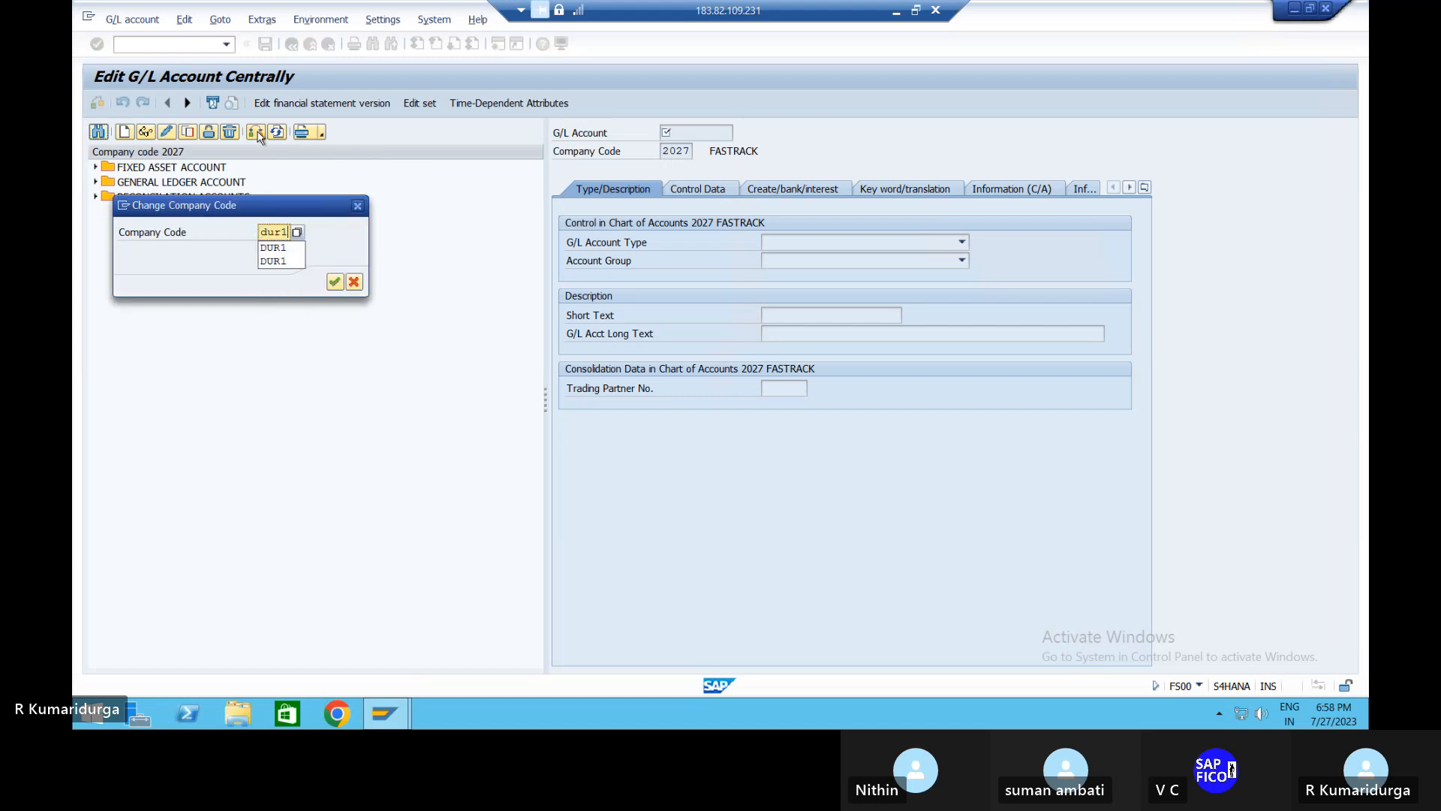
{"action": "key", "text": "Return"}
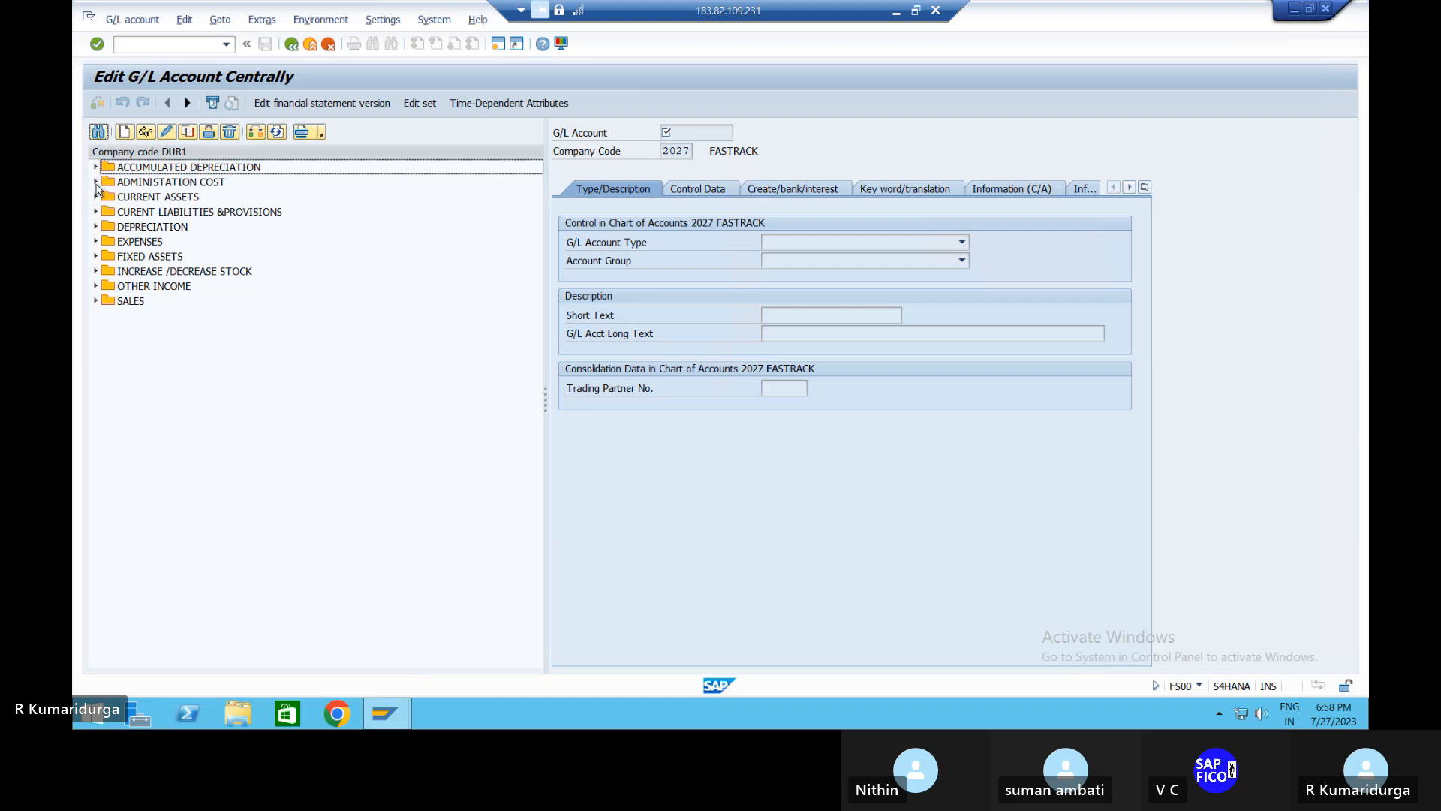
{"action": "left_click", "coordinate": [96, 242]}
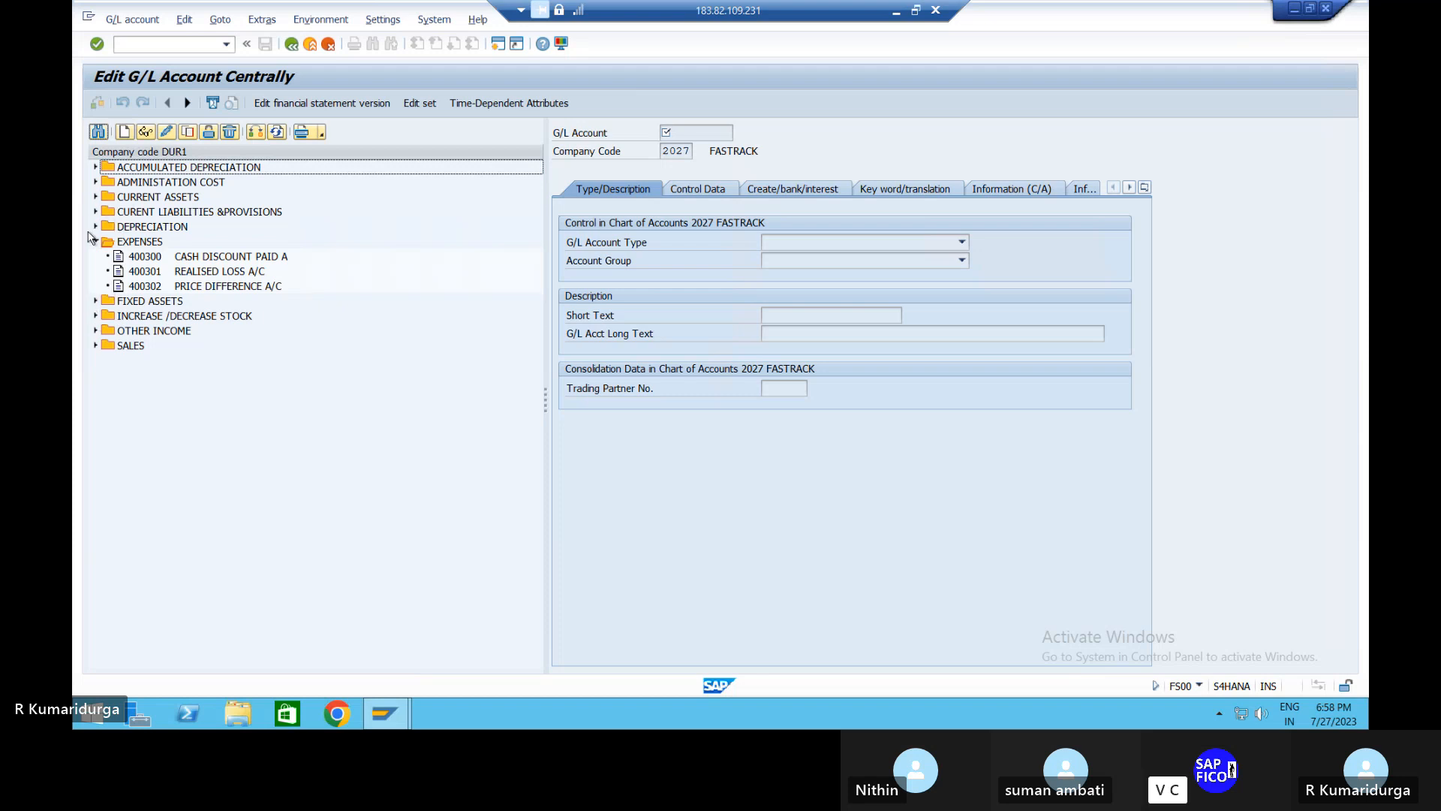
{"action": "left_click", "coordinate": [96, 182]}
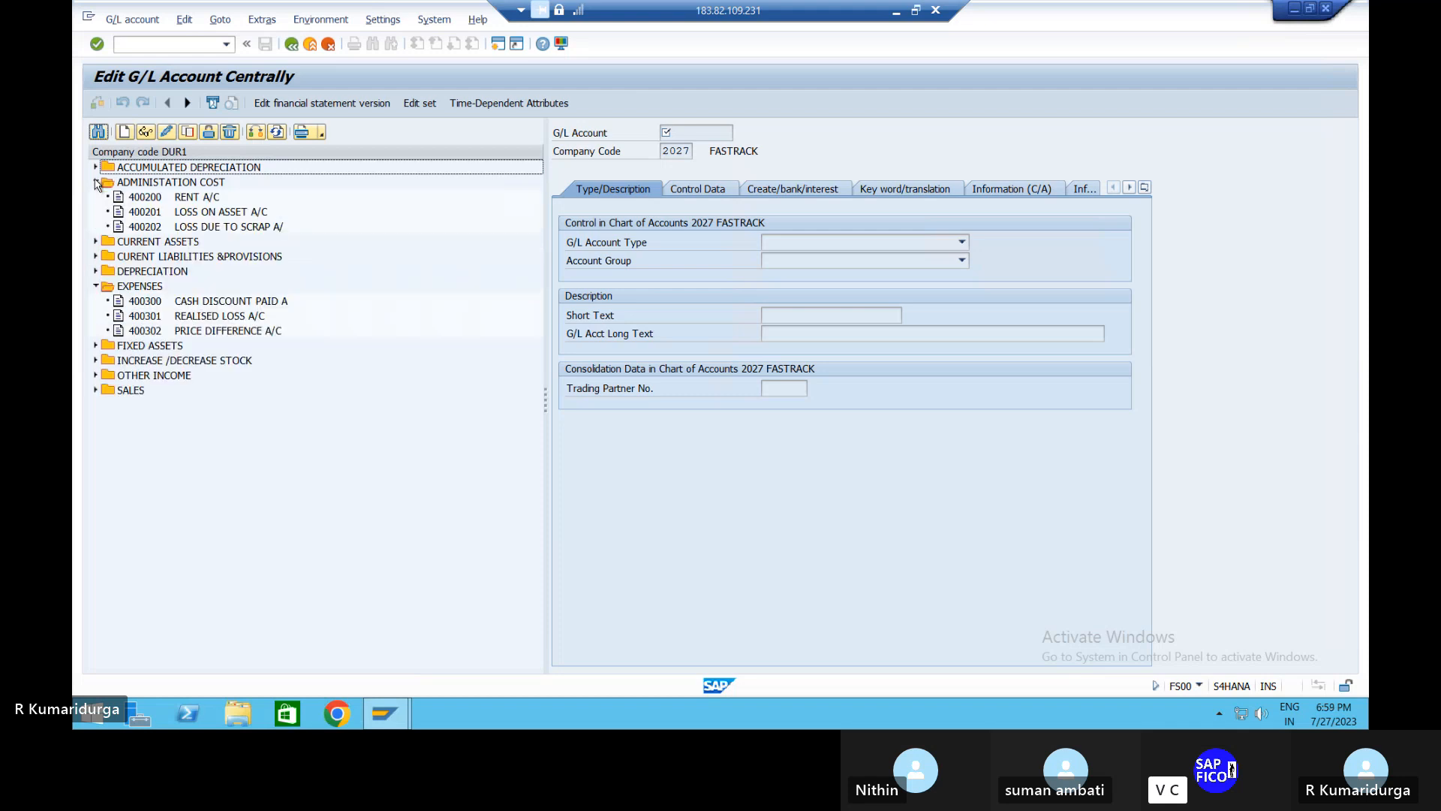
Open the G/L account groups with transaction OBD4 and look up the Reserves & Surplus number range in chart of accounts DUR1
{"action": "left_click", "coordinate": [120, 44]}
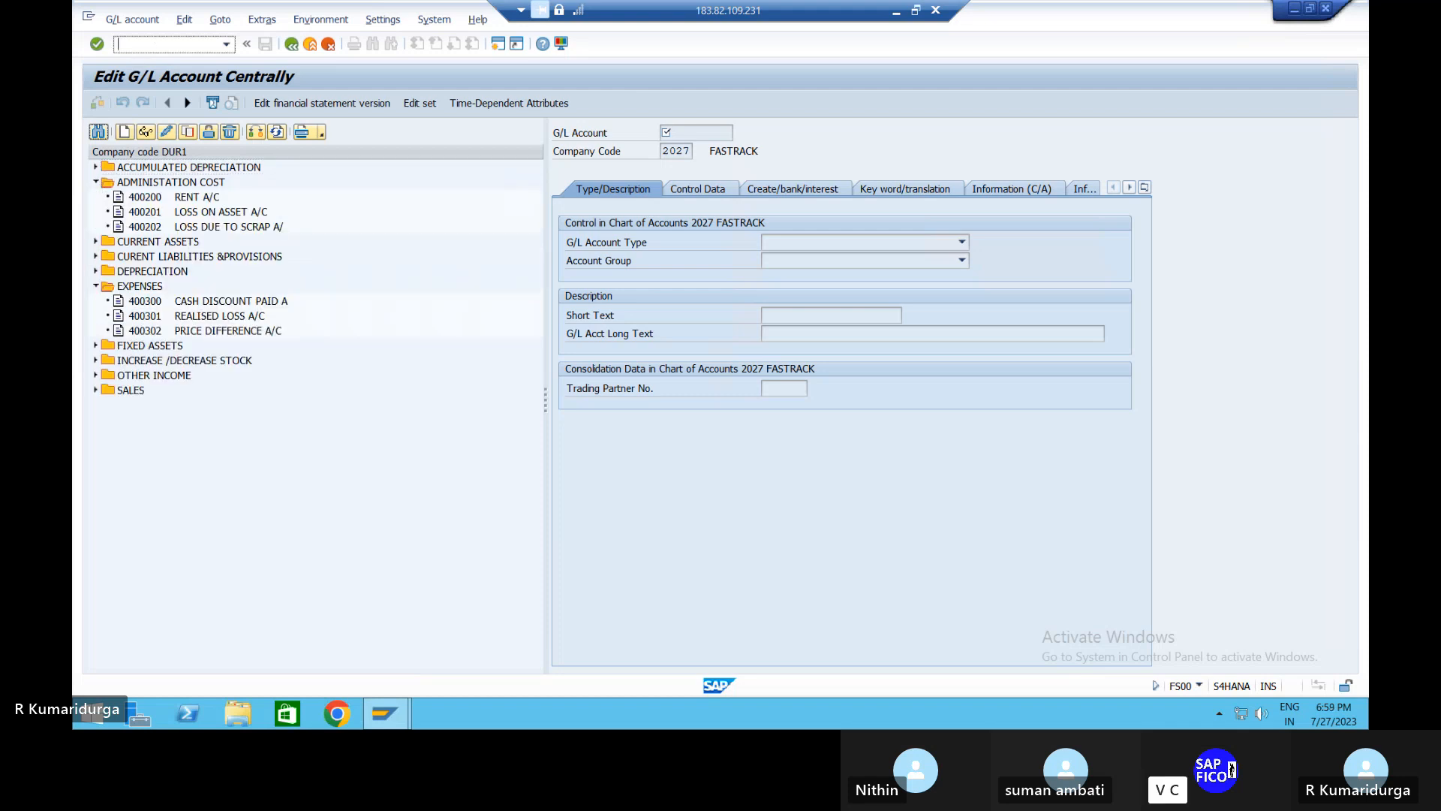
{"action": "type", "text": "/nobd4"}
{"action": "key", "text": "Return"}
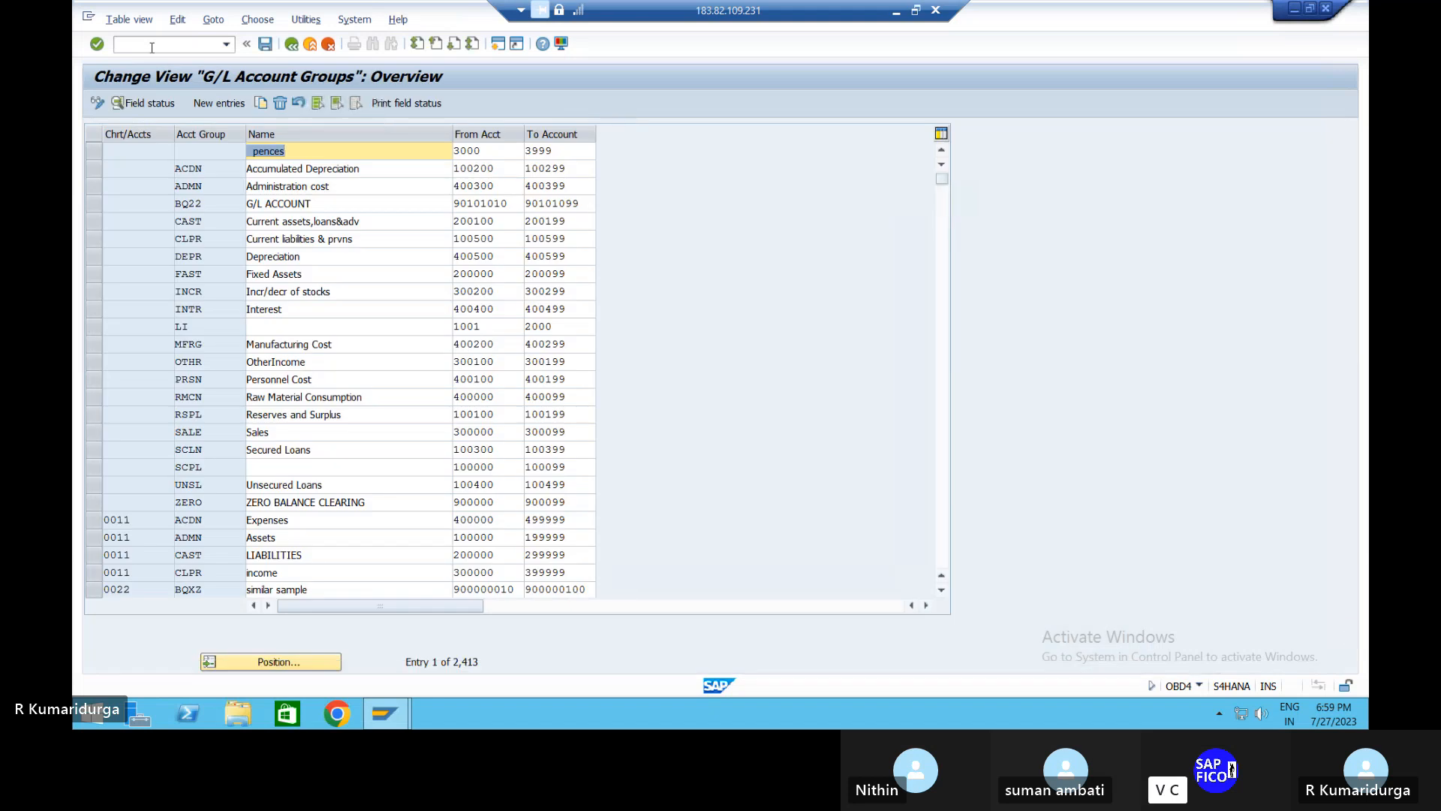
{"action": "left_click", "coordinate": [270, 662]}
{"action": "type", "text": "dur"}
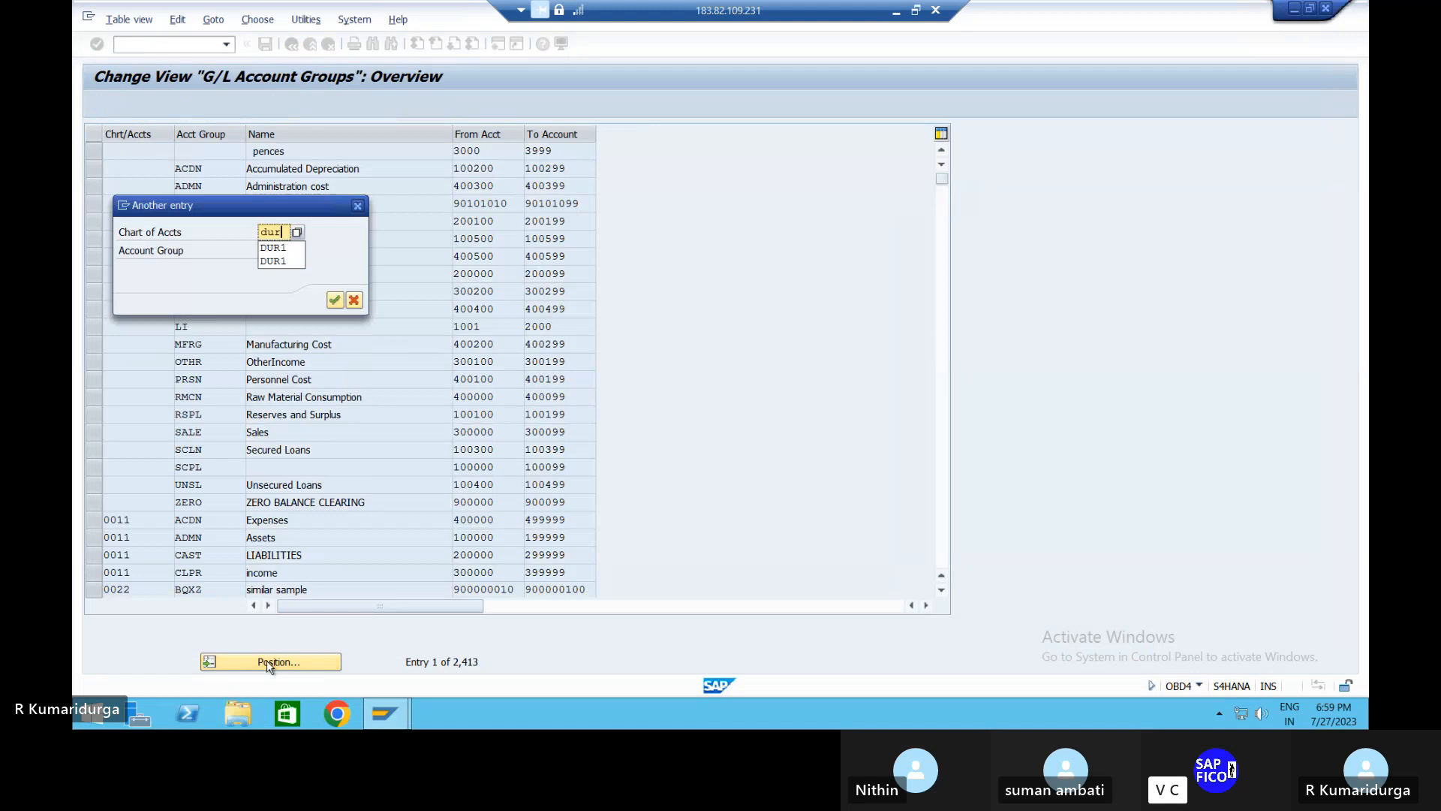
{"action": "type", "text": "1"}
{"action": "key", "text": "Return"}
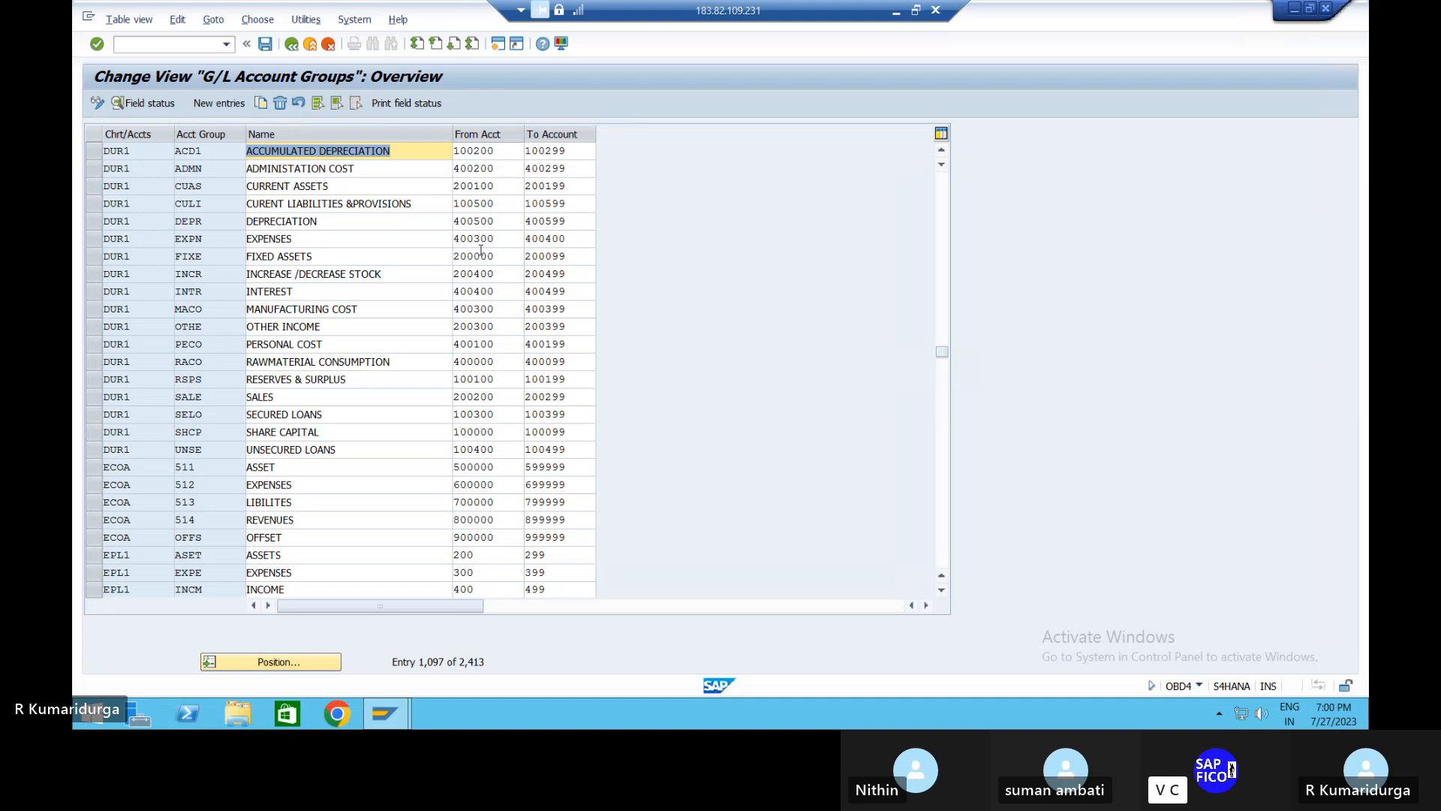
{"action": "left_click", "coordinate": [487, 379]}
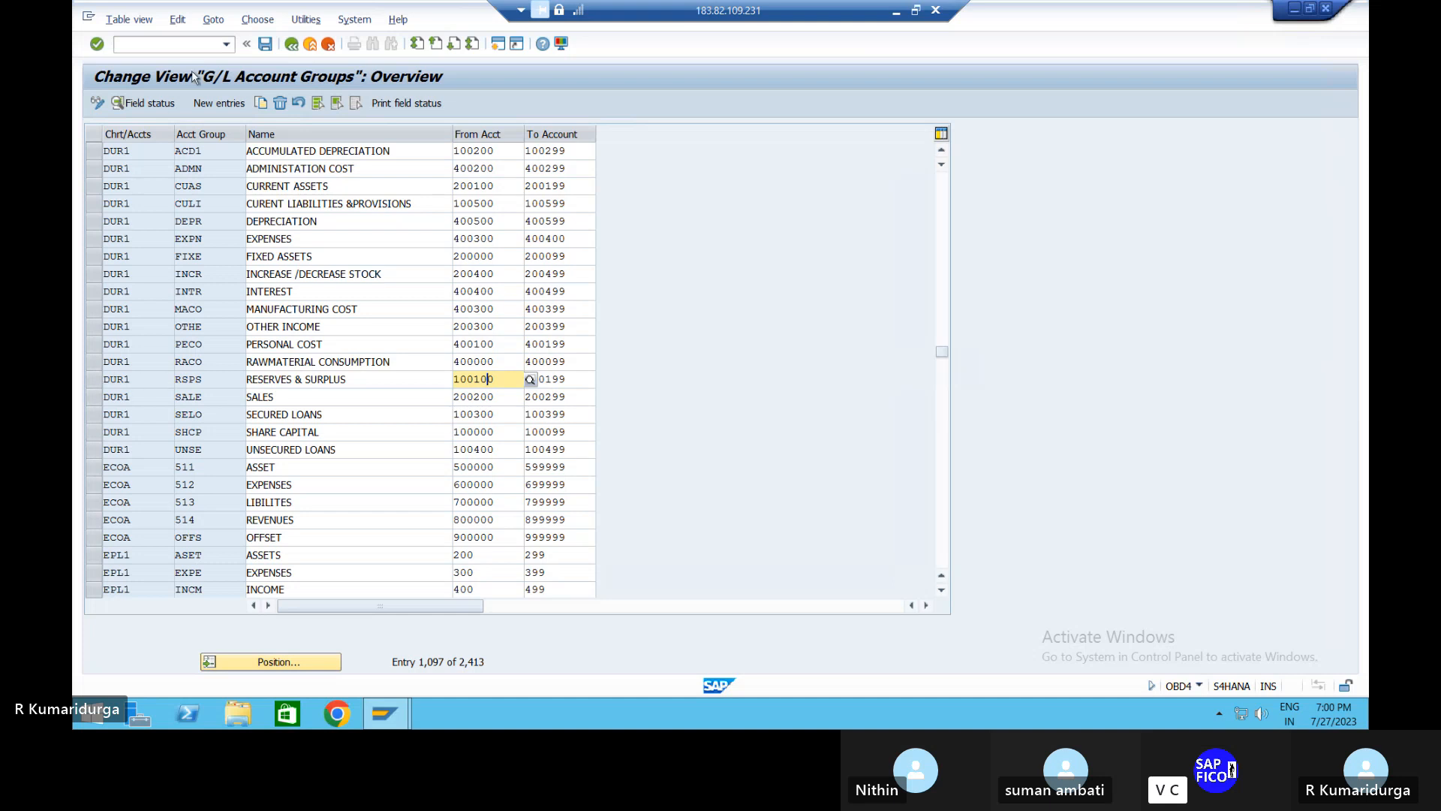
Return to central G/L account maintenance with transaction FS00
{"action": "left_click", "coordinate": [202, 46]}
{"action": "type", "text": "/"}
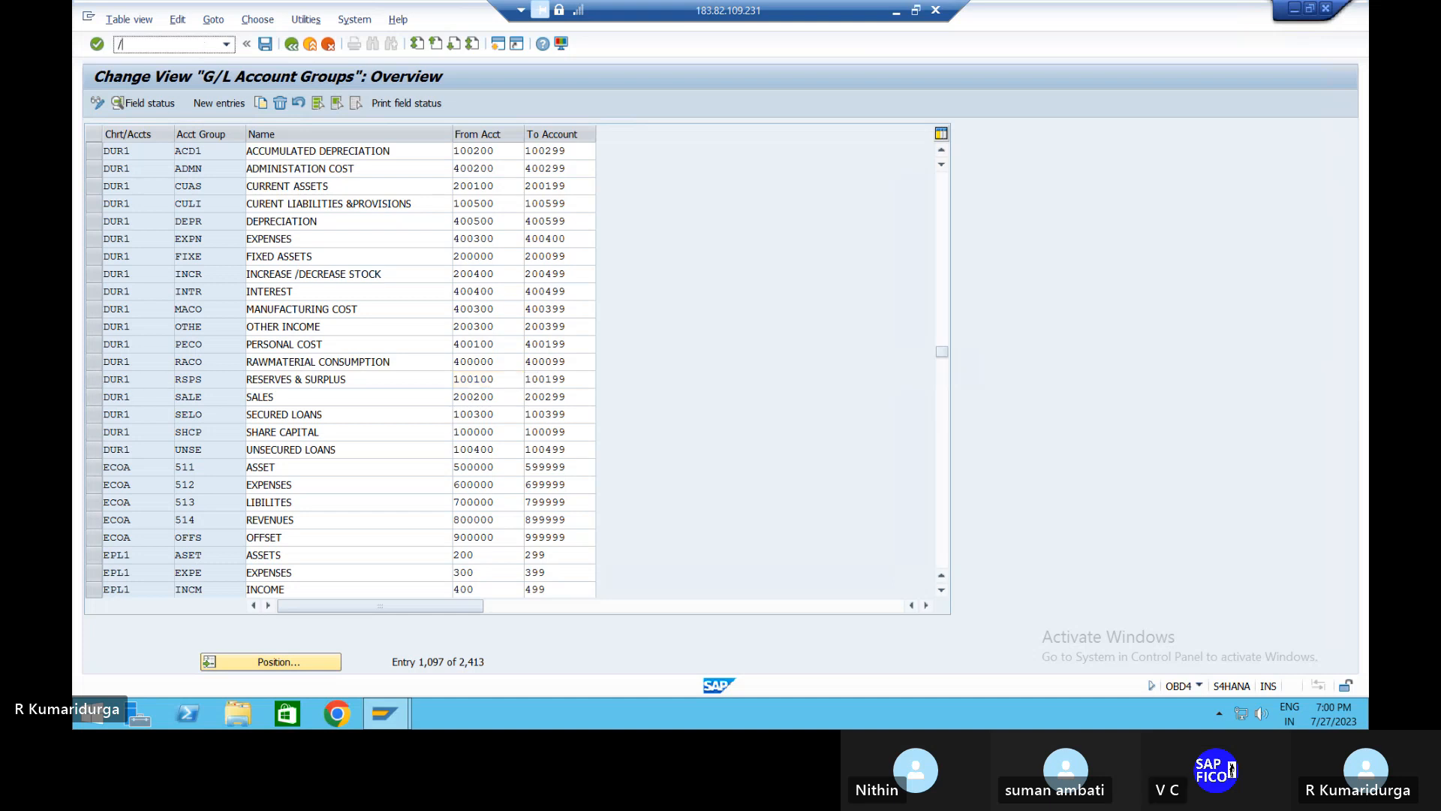
{"action": "type", "text": "nfs00"}
{"action": "key", "text": "Return"}
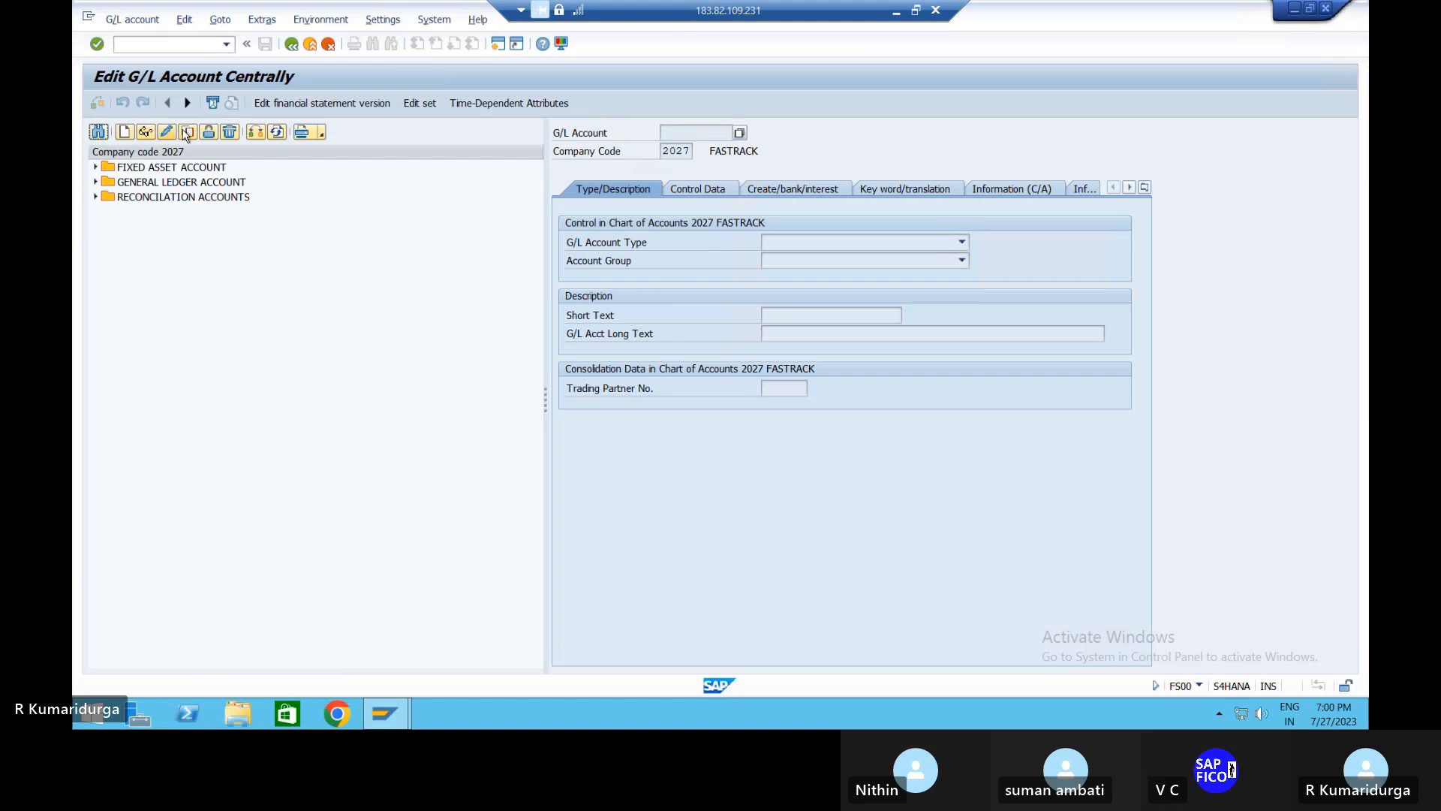
{"action": "left_click", "coordinate": [187, 133]}
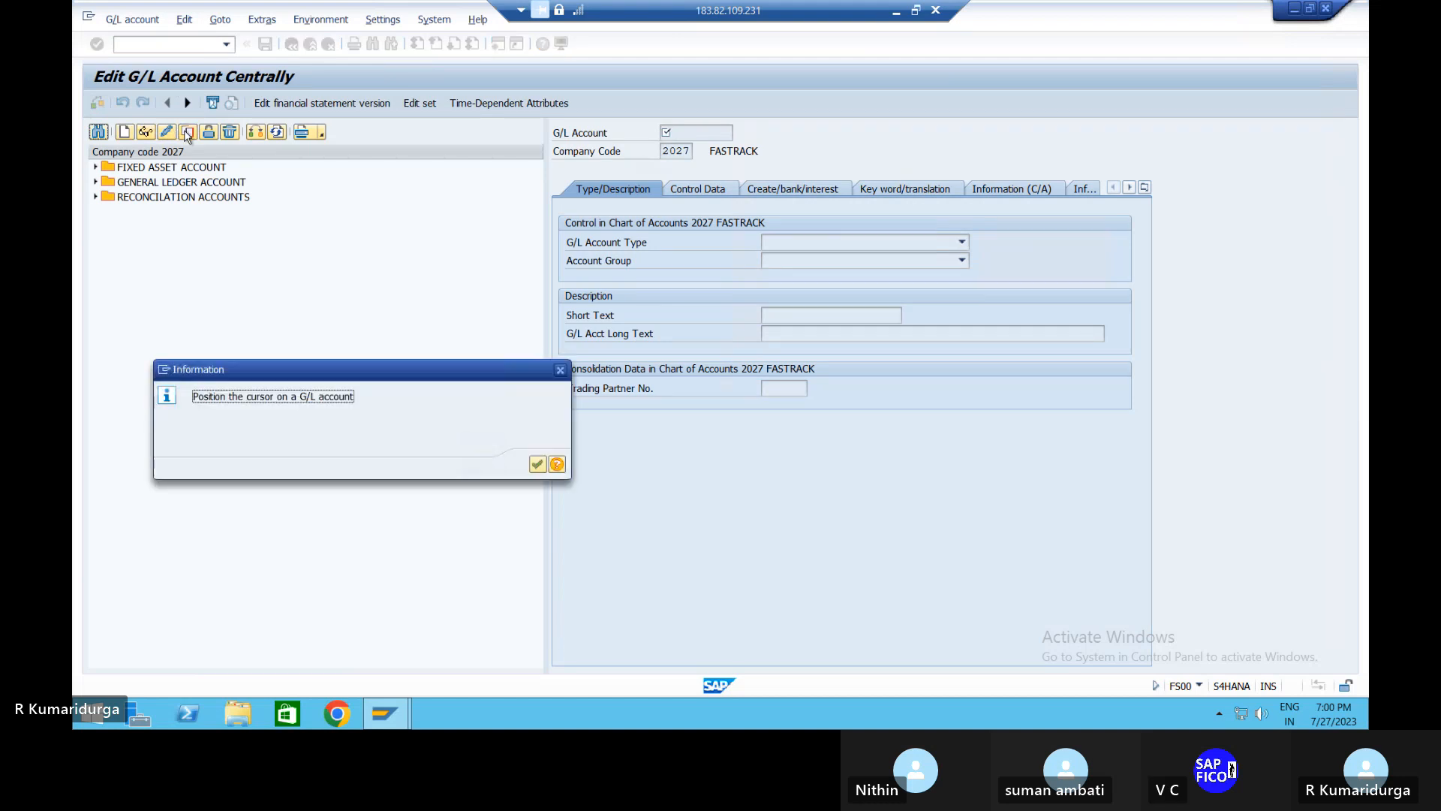
{"action": "key", "text": "Return"}
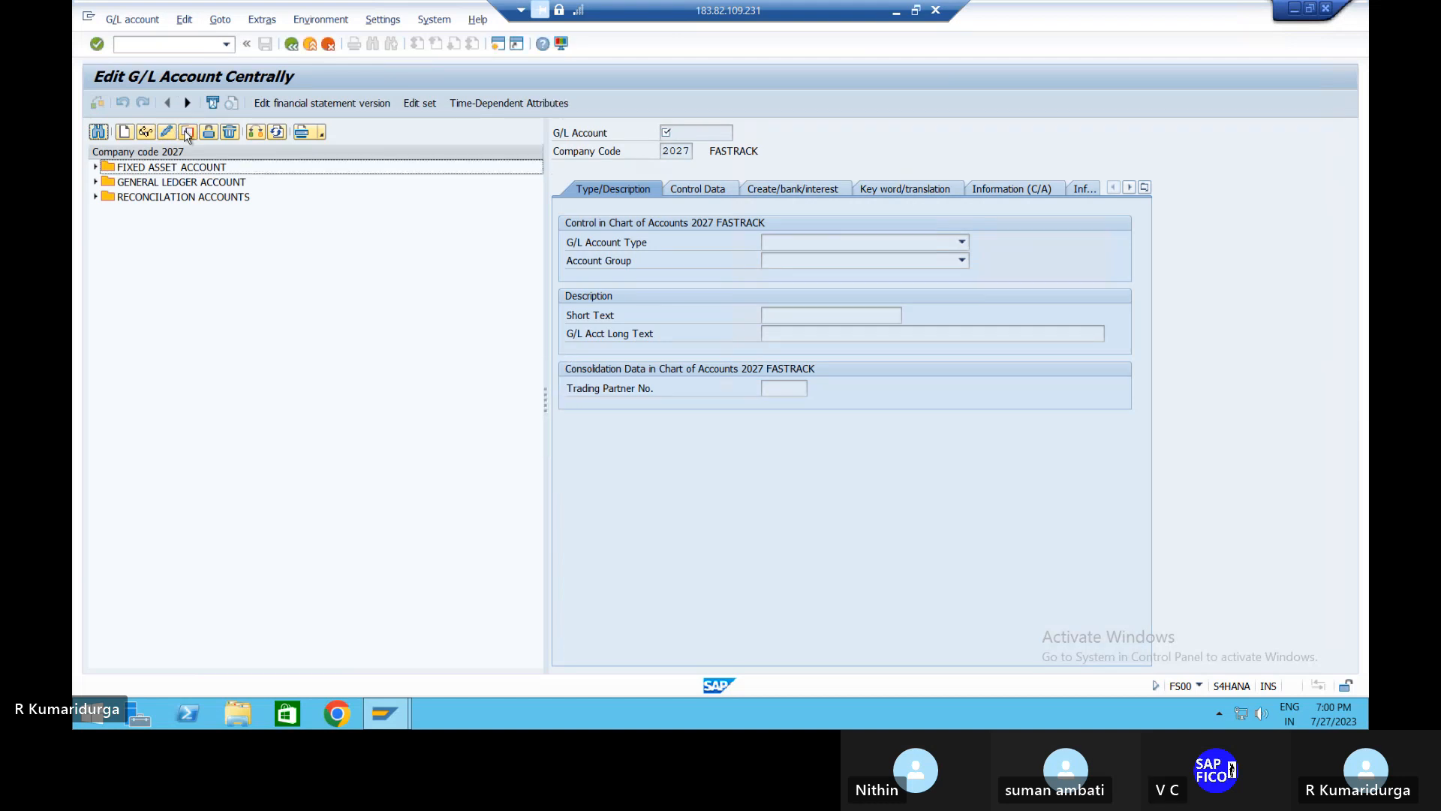
{"action": "left_click", "coordinate": [187, 133]}
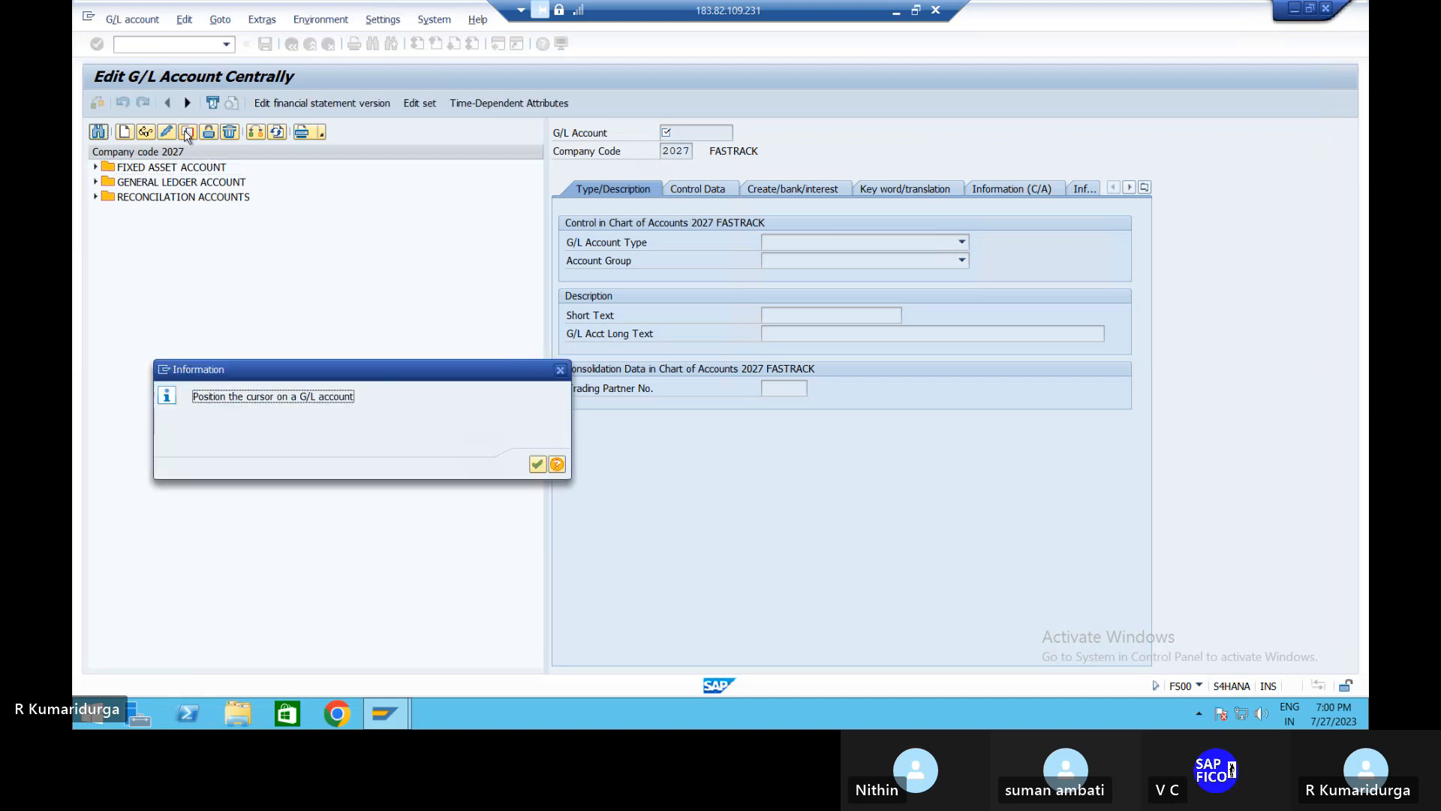
{"action": "key", "text": "Return"}
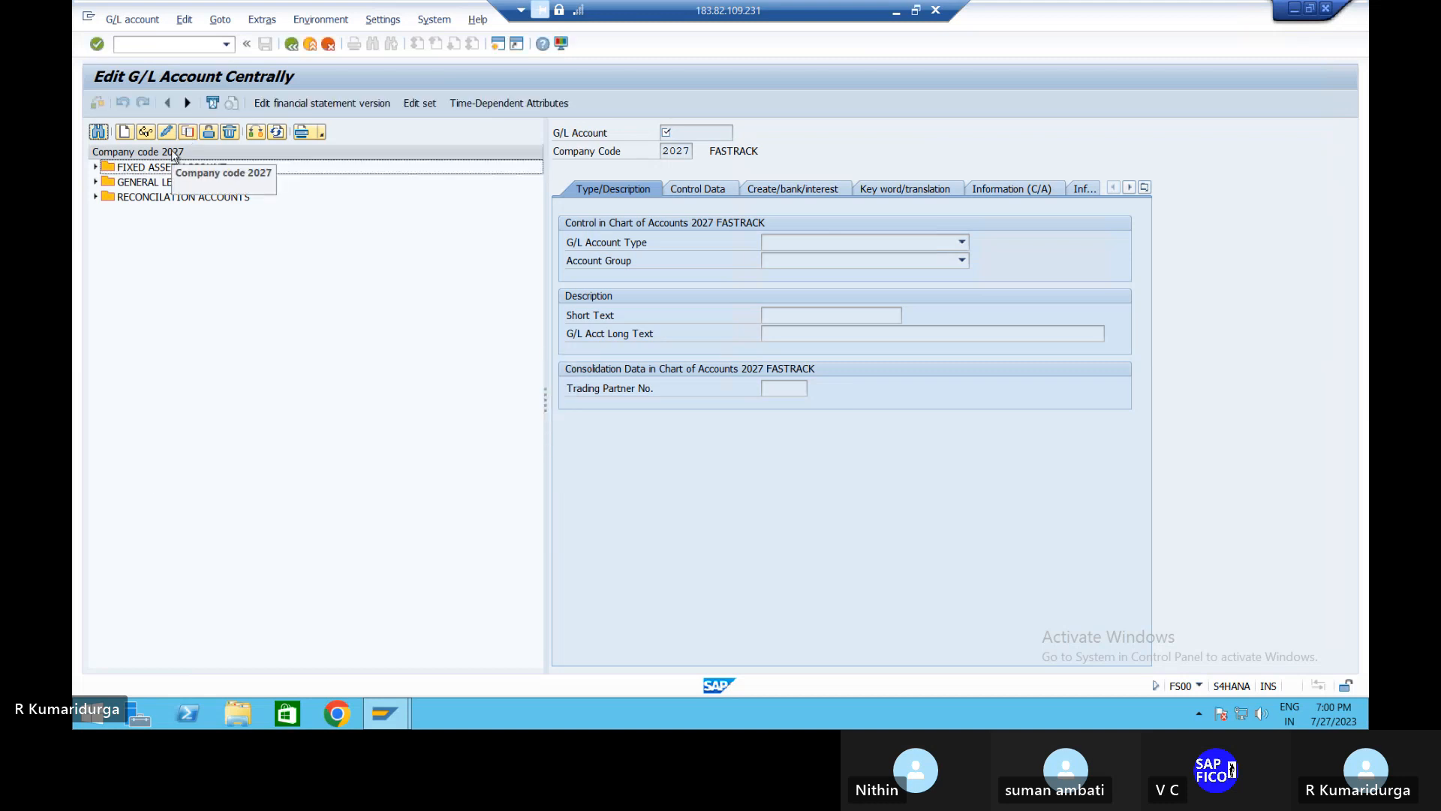
Start creating G/L account 100100 in company code DUR1
{"action": "left_click", "coordinate": [125, 135]}
{"action": "type", "text": "1"}
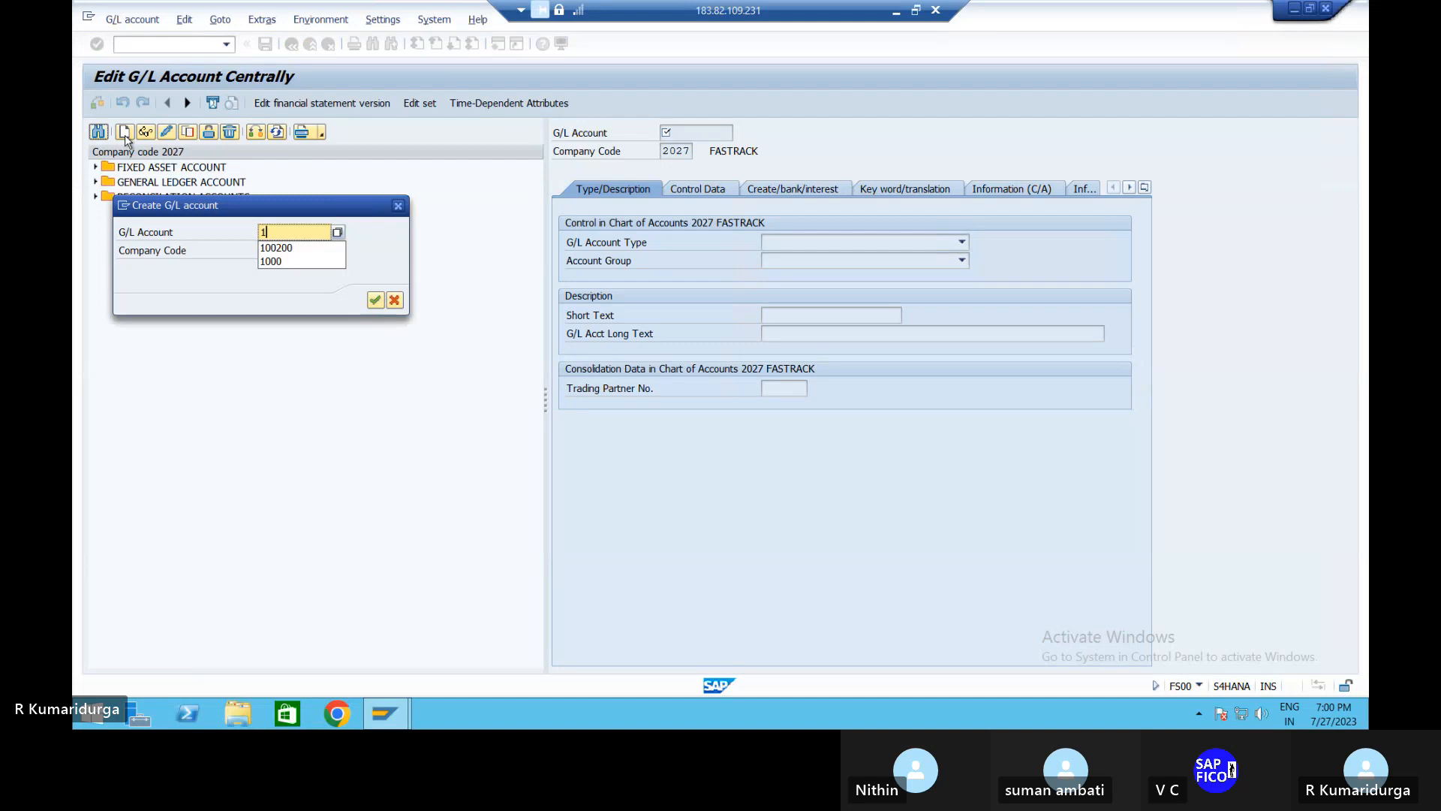
{"action": "type", "text": "00100"}
{"action": "key", "text": "Tab"}
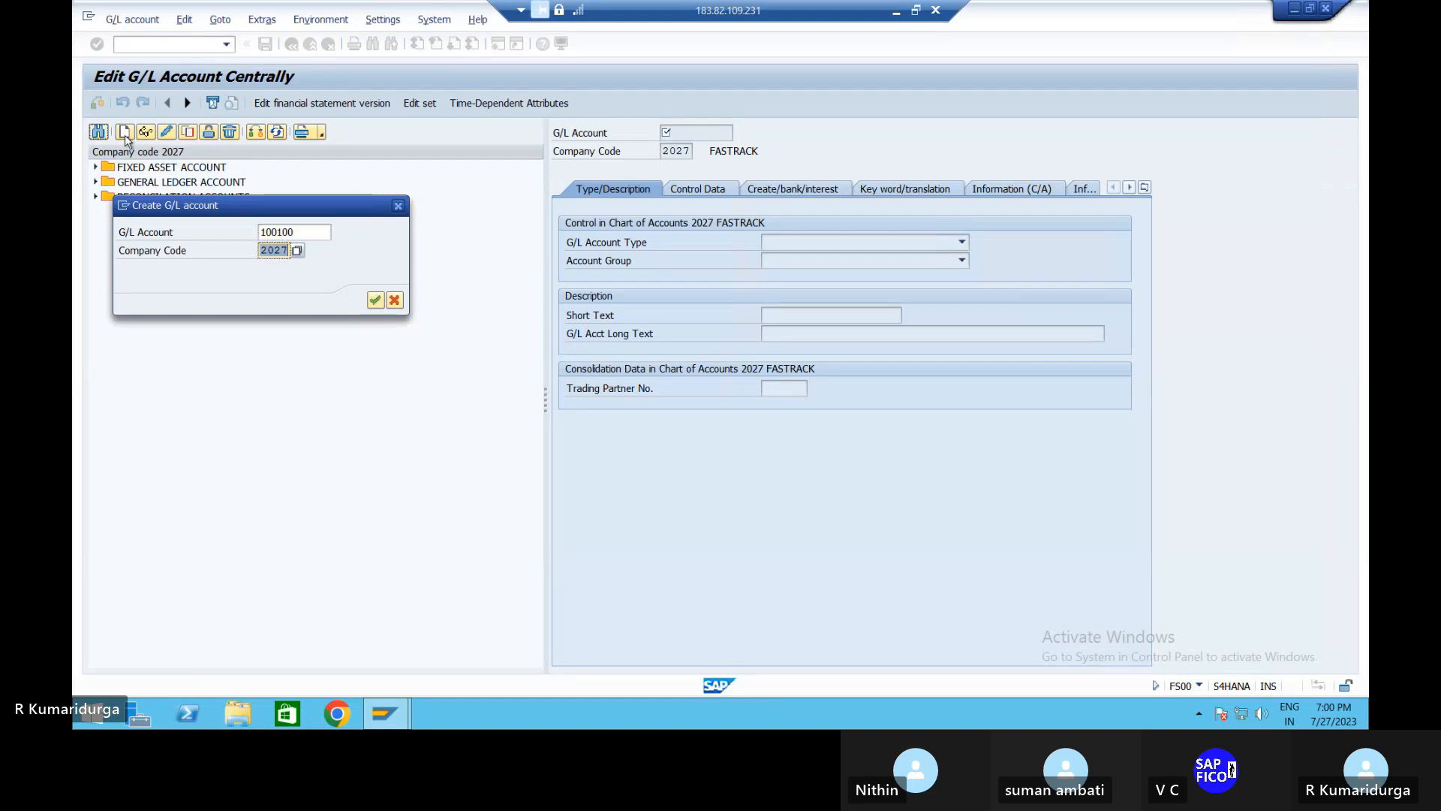
{"action": "type", "text": "dur1"}
{"action": "key", "text": "Return"}
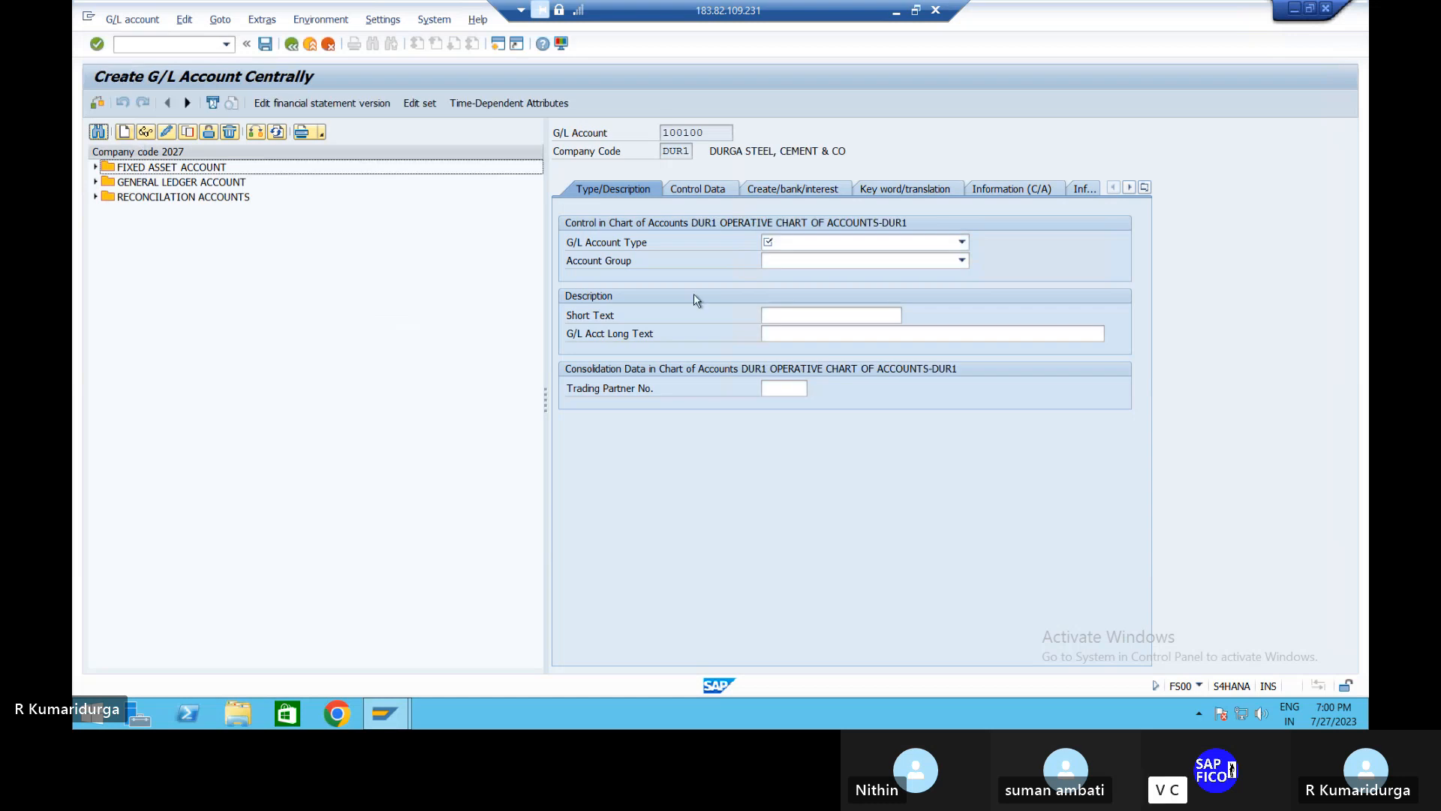
Set the account group to RSPS Reserves & Surplus and the G/L account type to Balance Sheet Account
{"action": "left_click", "coordinate": [789, 241]}
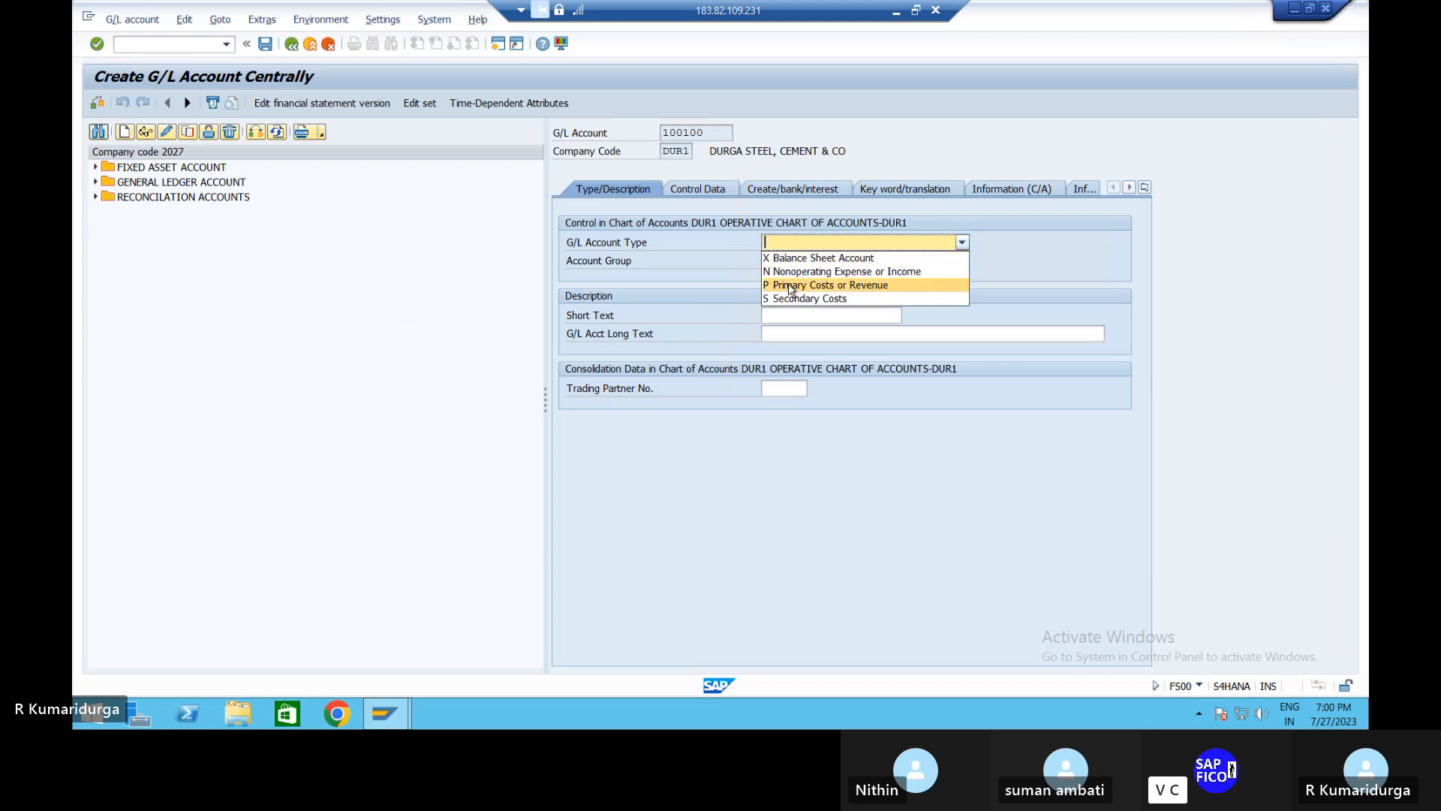
{"action": "left_click", "coordinate": [789, 285]}
{"action": "left_click", "coordinate": [809, 263]}
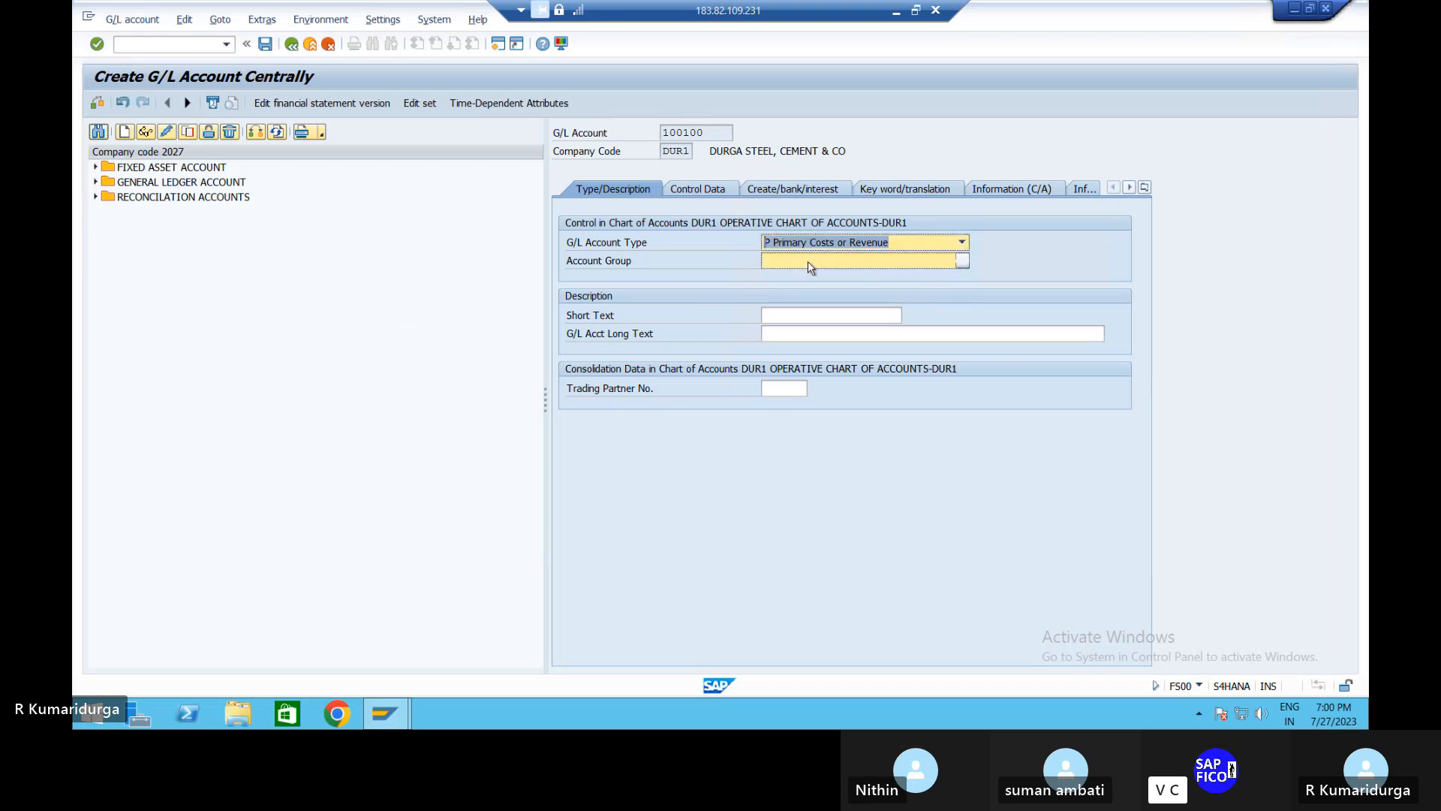
{"action": "left_click", "coordinate": [811, 264]}
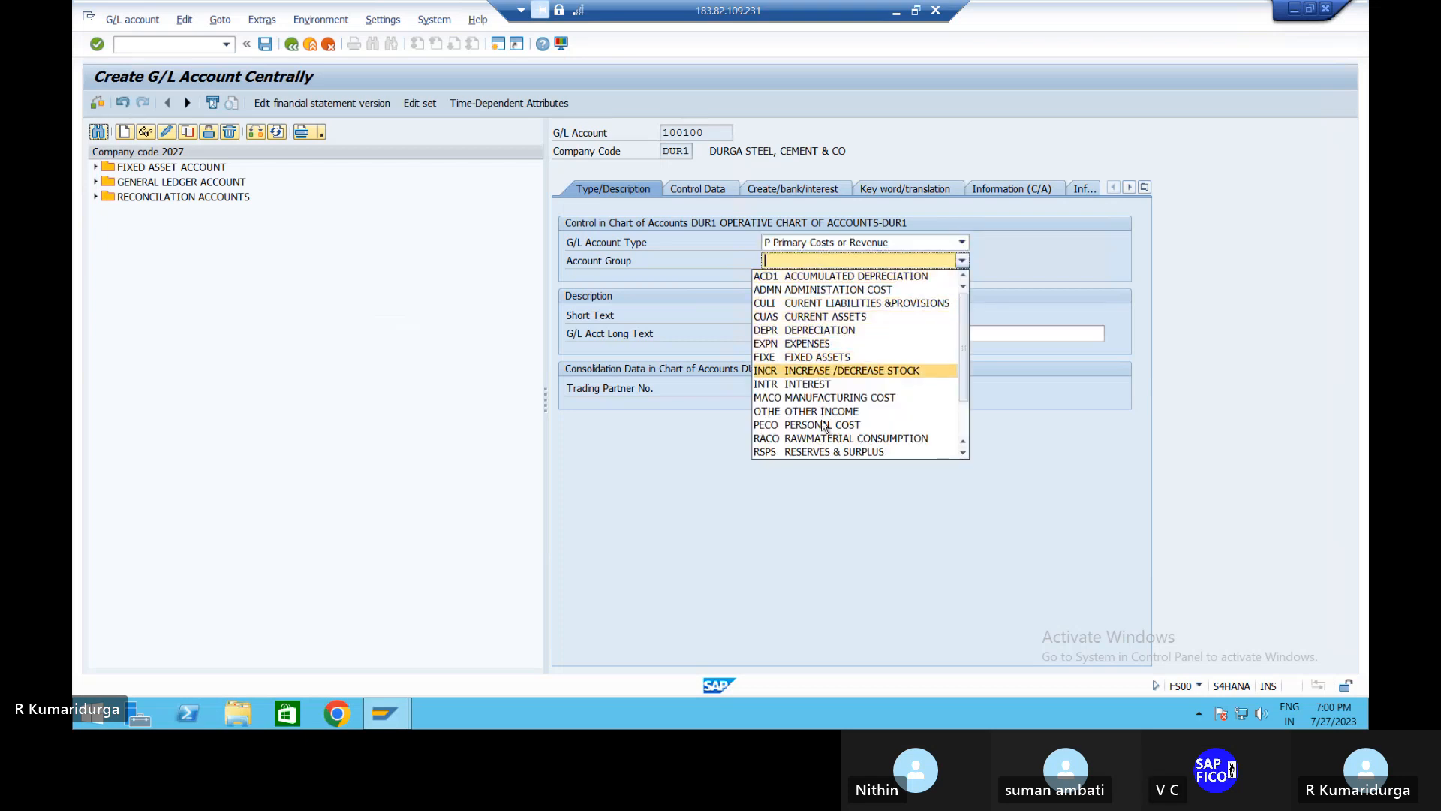
{"action": "left_click", "coordinate": [823, 453]}
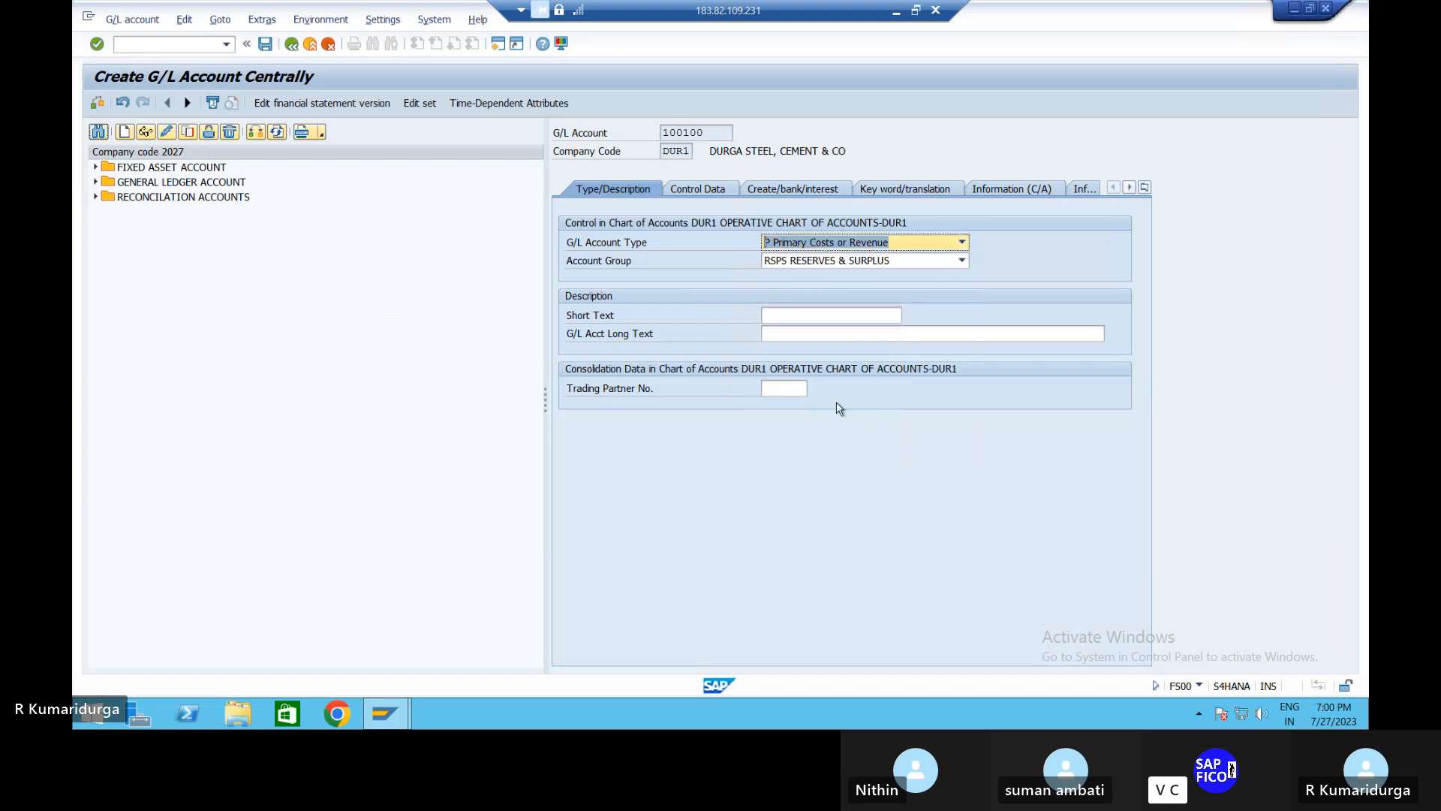
{"action": "left_click", "coordinate": [876, 312]}
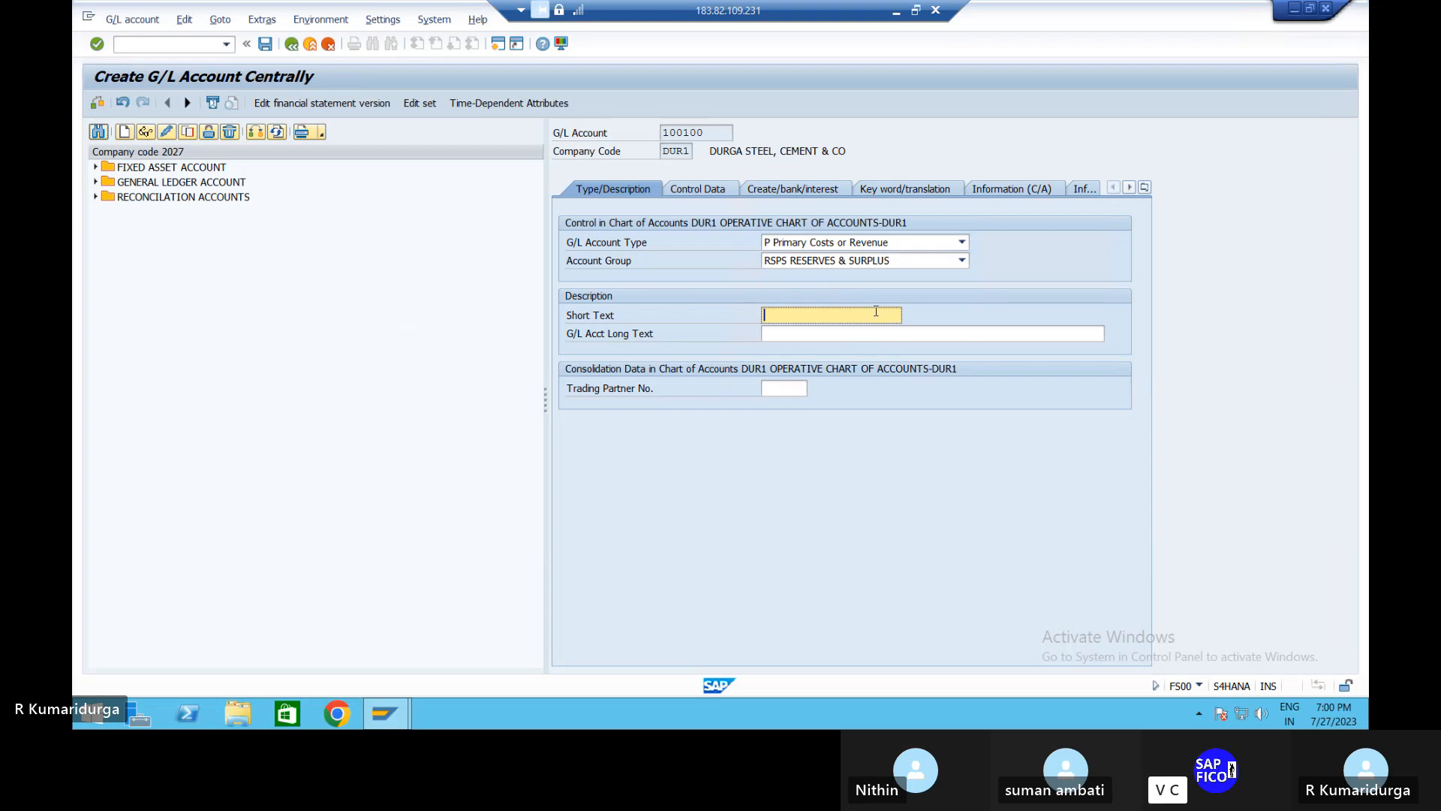
{"action": "left_click", "coordinate": [906, 241]}
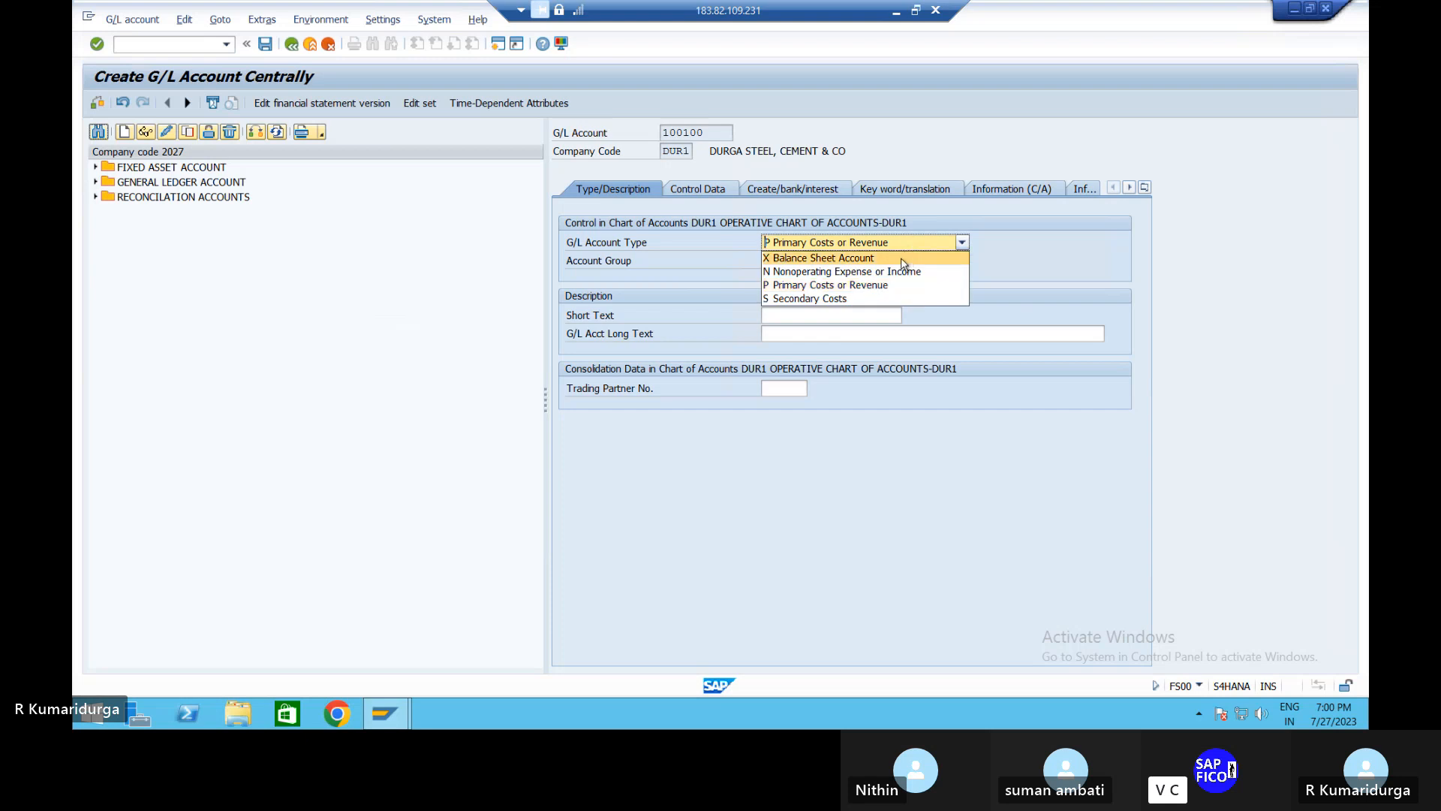
{"action": "left_click", "coordinate": [904, 259]}
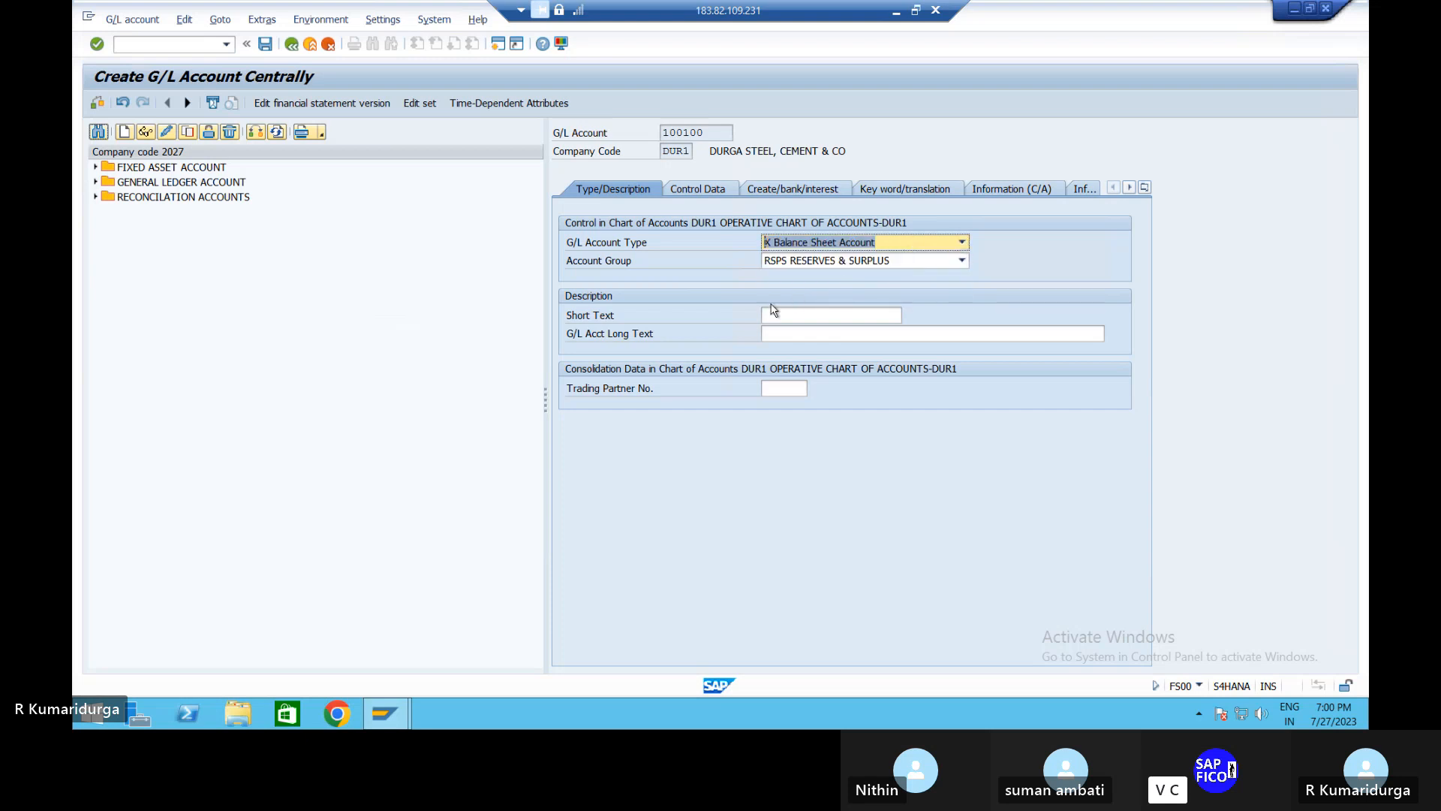
Enter RETAINED EARNINGS A/ as the account's short text
{"action": "left_click", "coordinate": [799, 313]}
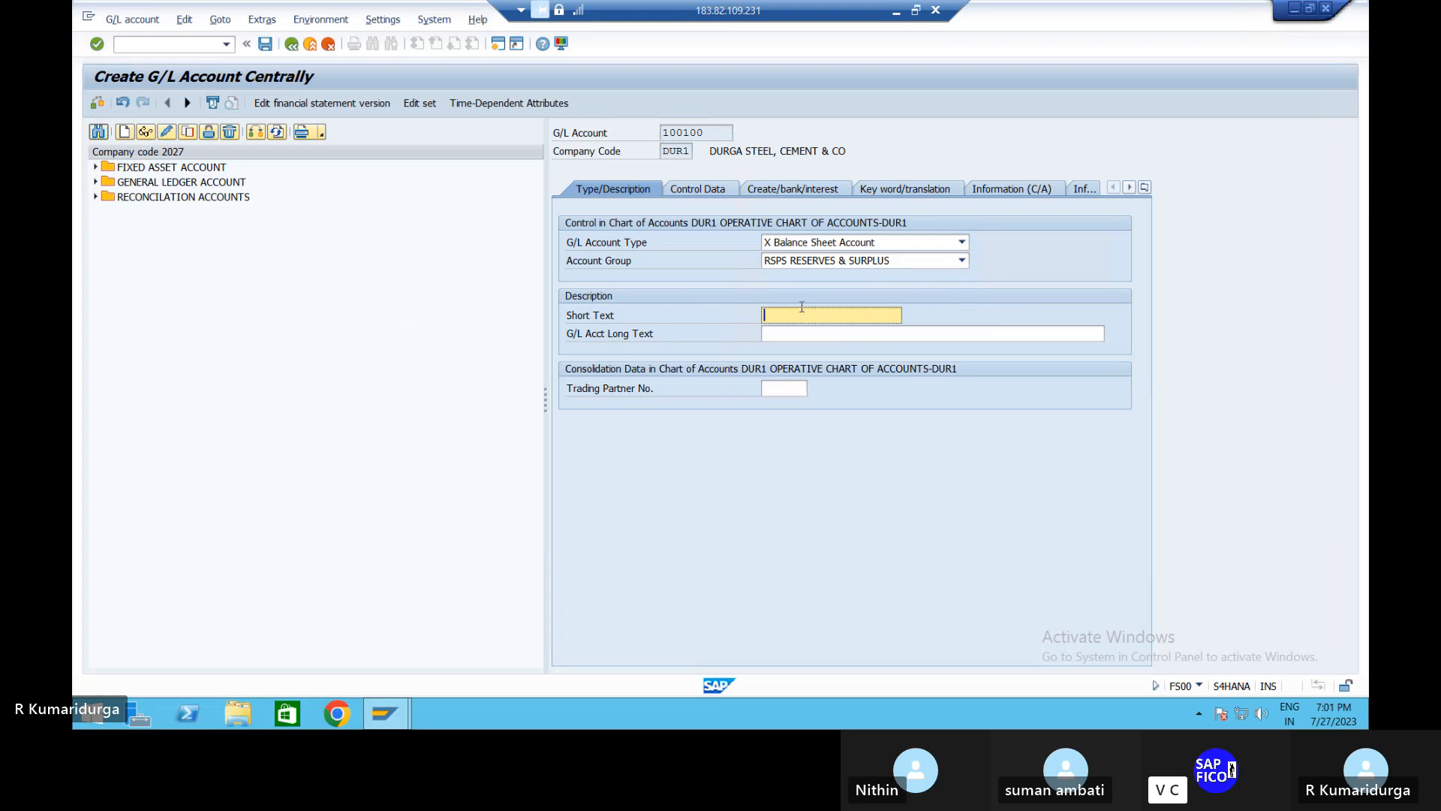
{"action": "type", "text": "ret"}
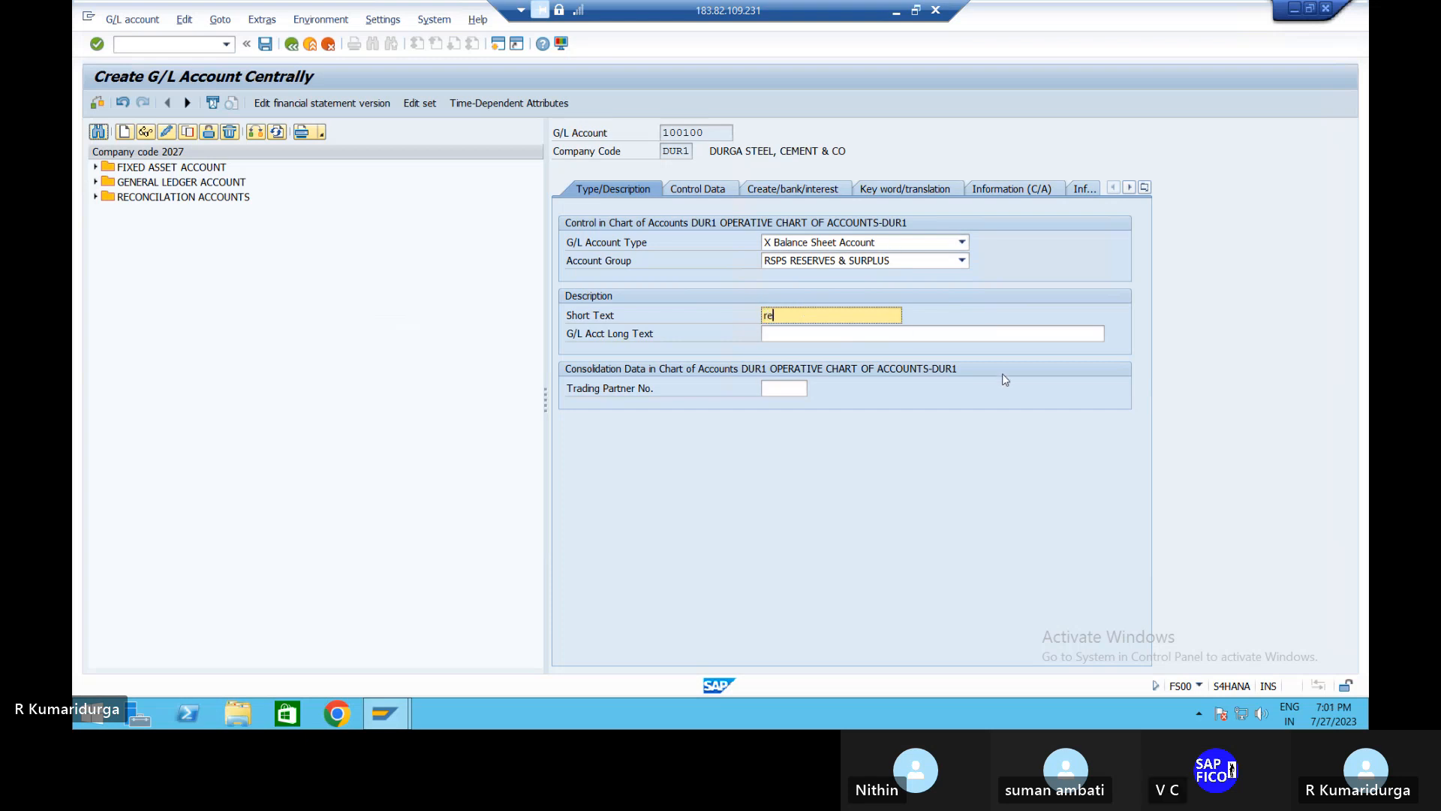
{"action": "key", "text": "BackSpace"}
{"action": "key", "text": "BackSpace"}
{"action": "key", "text": "BackSpace"}
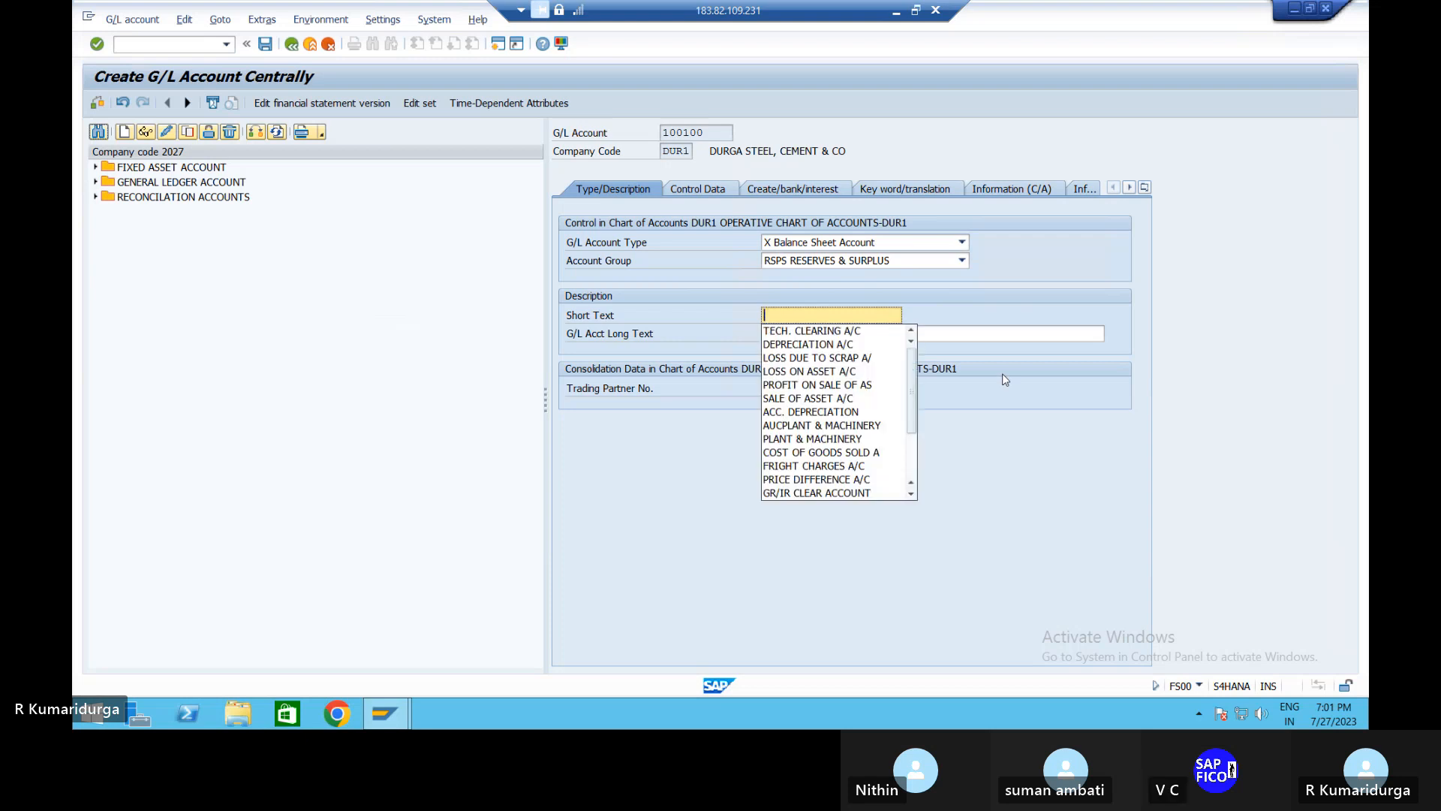
{"action": "type", "text": "RETAINED"}
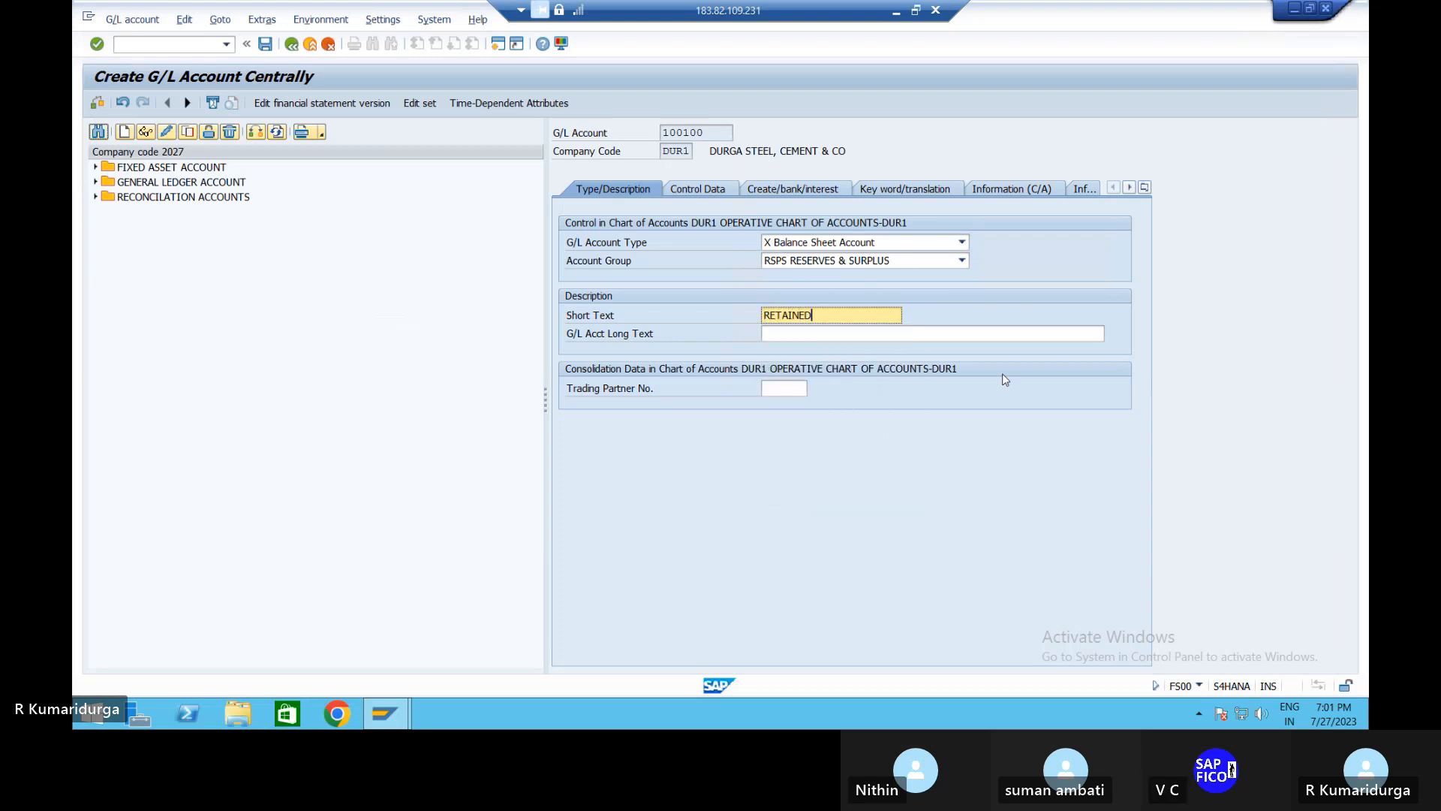
{"action": "type", "text": " EARNINGS A/"}
Reuse the short text for the G/L account long text and complete it as RETAINED EARNINGS ACCOUNT
{"action": "key", "text": "shift+Left"}
{"action": "key", "text": "shift+Left"}
{"action": "key", "text": "shift+Left"}
{"action": "key", "text": "shift+Left"}
{"action": "key", "text": "shift+Left"}
{"action": "key", "text": "shift+Left"}
{"action": "key", "text": "shift+Left"}
{"action": "key", "text": "shift+Left"}
{"action": "key", "text": "shift+Left"}
{"action": "key", "text": "shift+Left"}
{"action": "key", "text": "shift+Left"}
{"action": "key", "text": "shift+Left"}
{"action": "key", "text": "shift+Left"}
{"action": "key", "text": "shift+Left"}
{"action": "key", "text": "shift+Left"}
{"action": "key", "text": "shift+Left"}
{"action": "key", "text": "shift+Left"}
{"action": "key", "text": "shift+Left"}
{"action": "key", "text": "shift+Left"}
{"action": "key", "text": "shift+Left"}
{"action": "key", "text": "ctrl+c"}
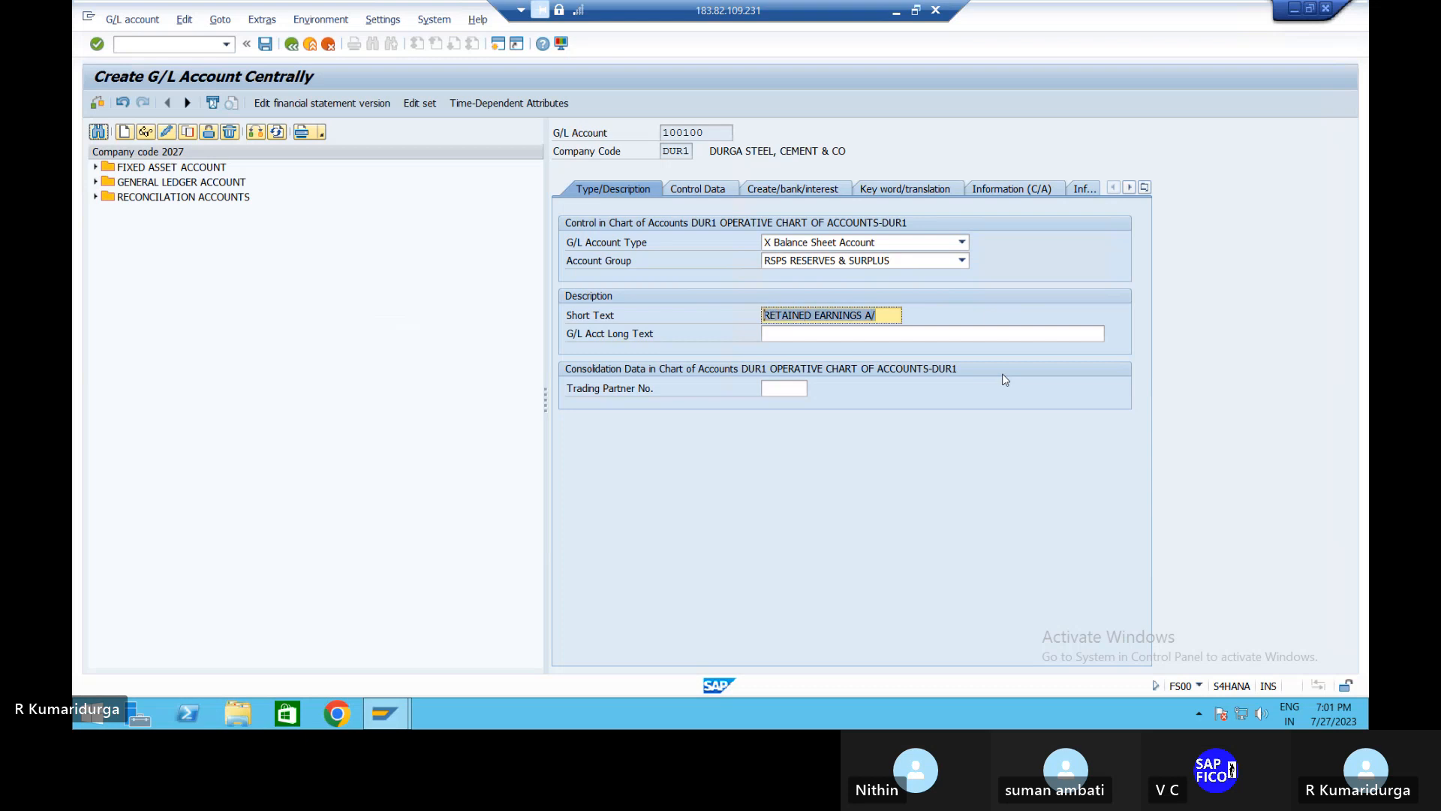
{"action": "key", "text": "Tab"}
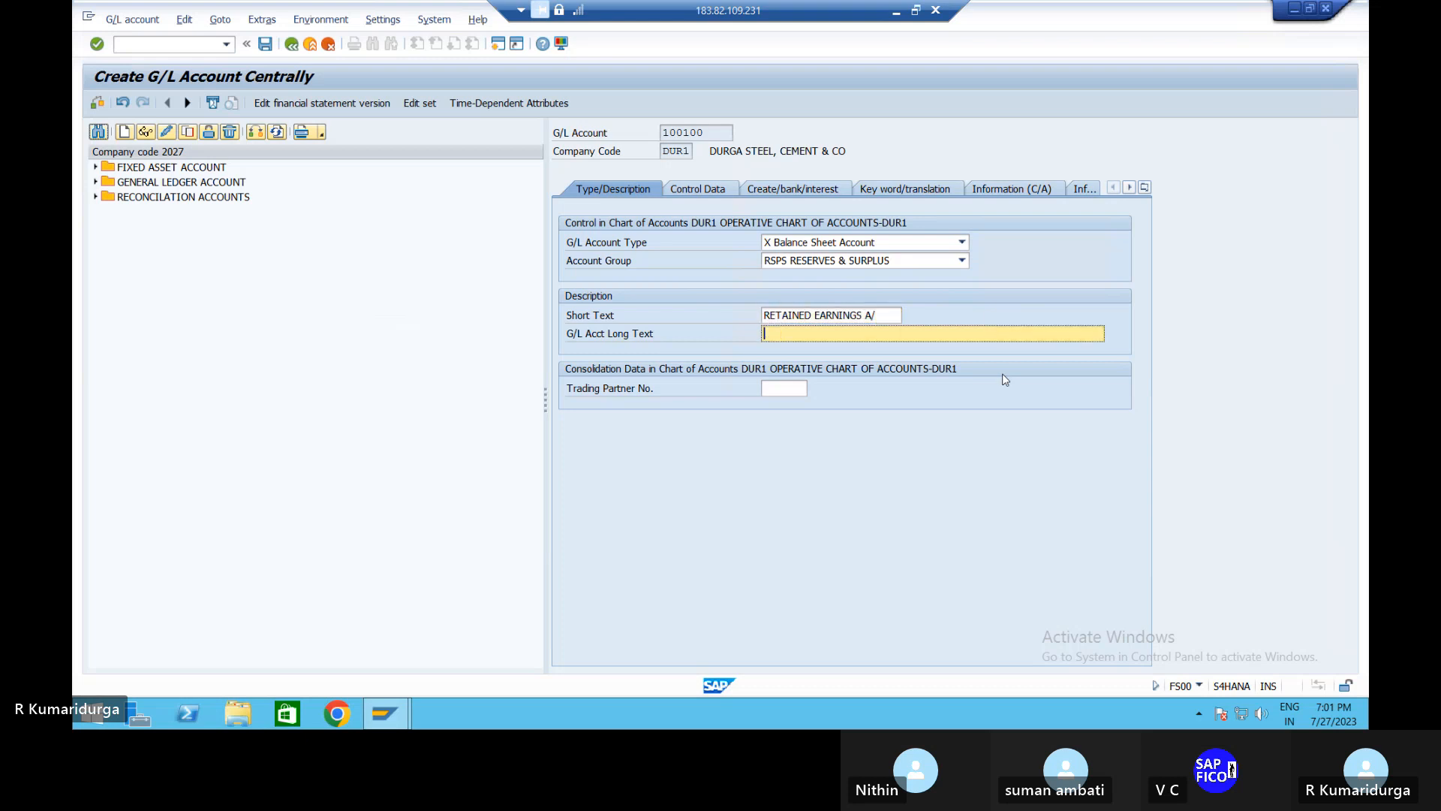
{"action": "key", "text": "ctrl+v"}
{"action": "key", "text": "BackSpace"}
{"action": "type", "text": "CCOUTN"}
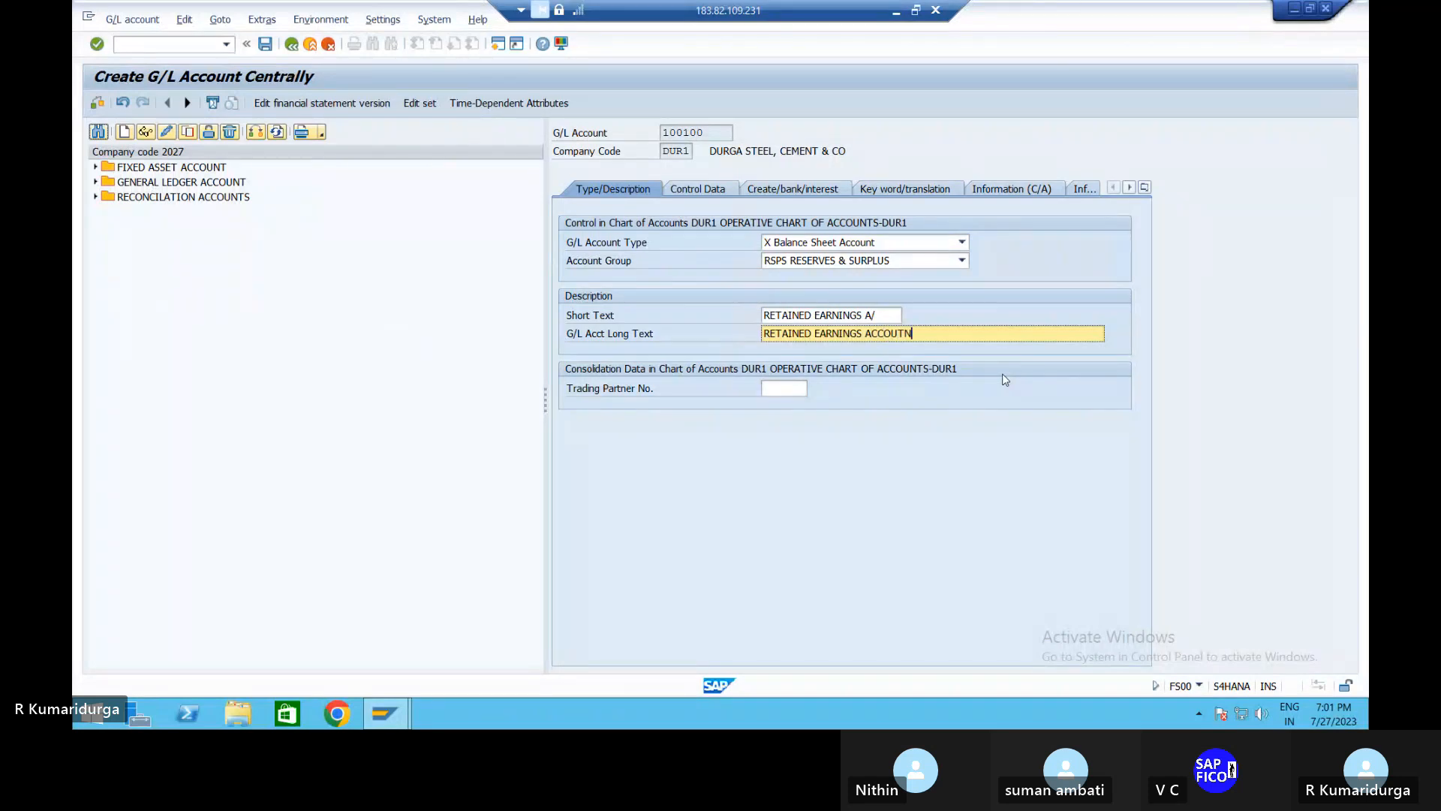
{"action": "key", "text": "BackSpace"}
{"action": "key", "text": "BackSpace"}
{"action": "type", "text": "NT"}
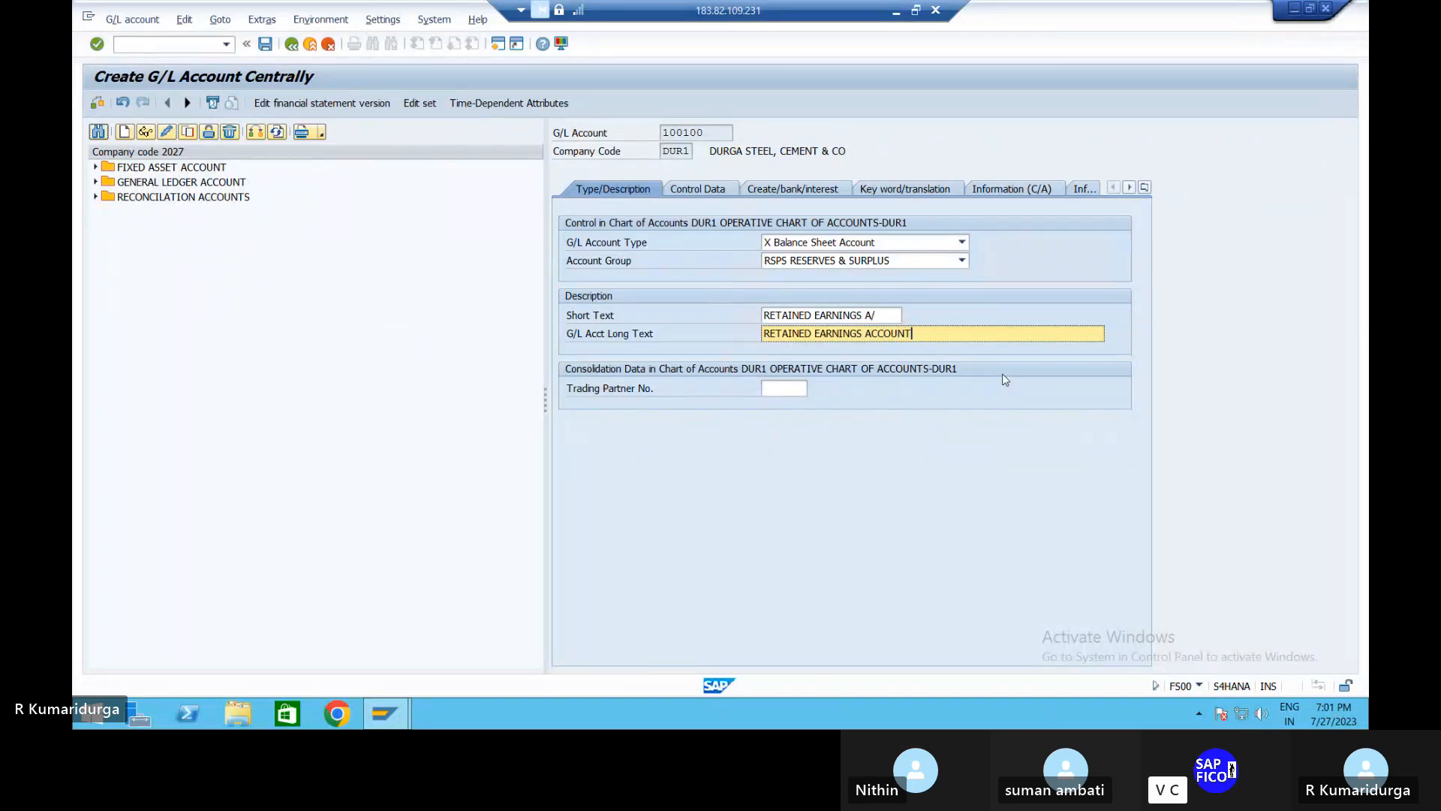
Set the account's sort key to 001 in the control data, leaving the reconciliation account type blank
{"action": "left_click", "coordinate": [686, 188]}
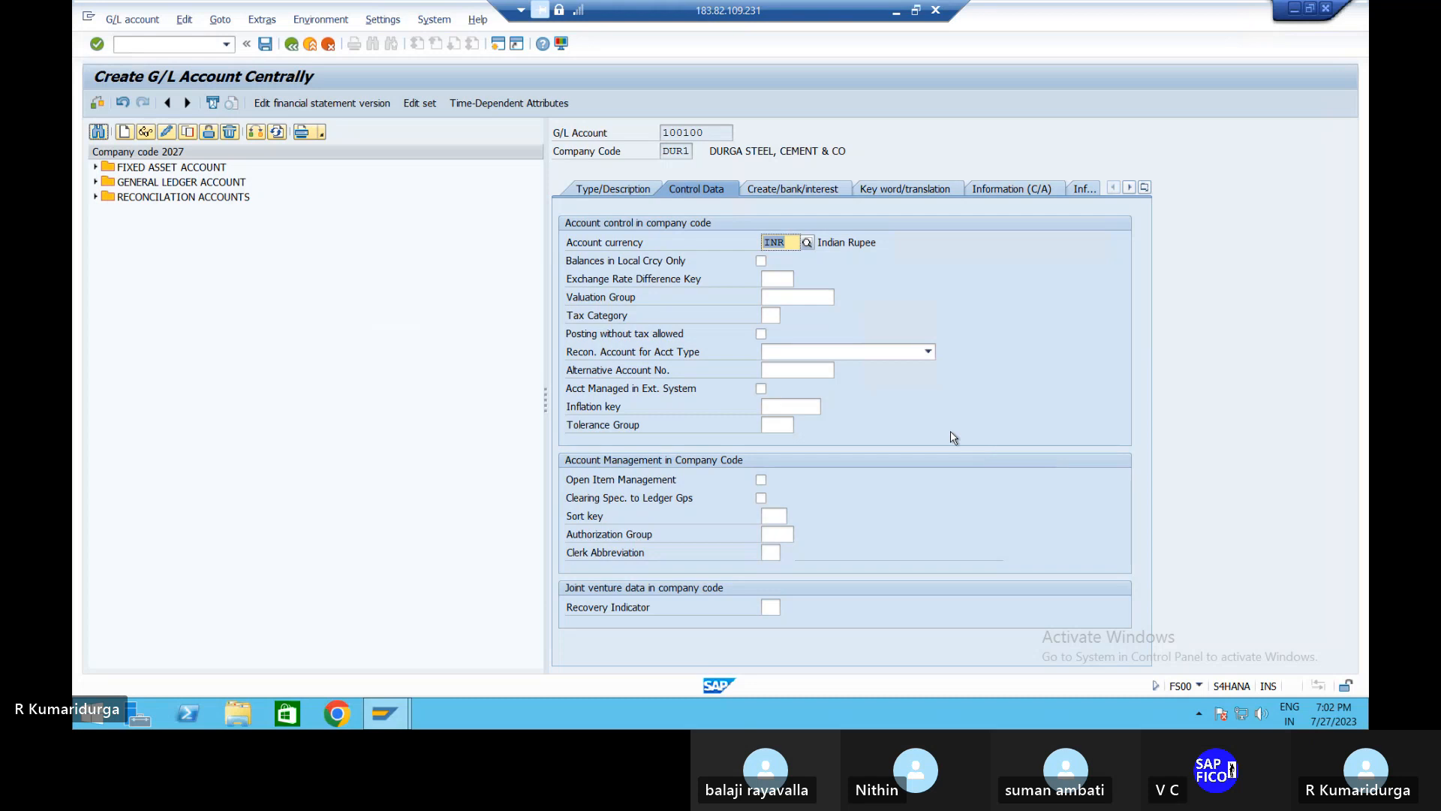
{"action": "left_click", "coordinate": [866, 359]}
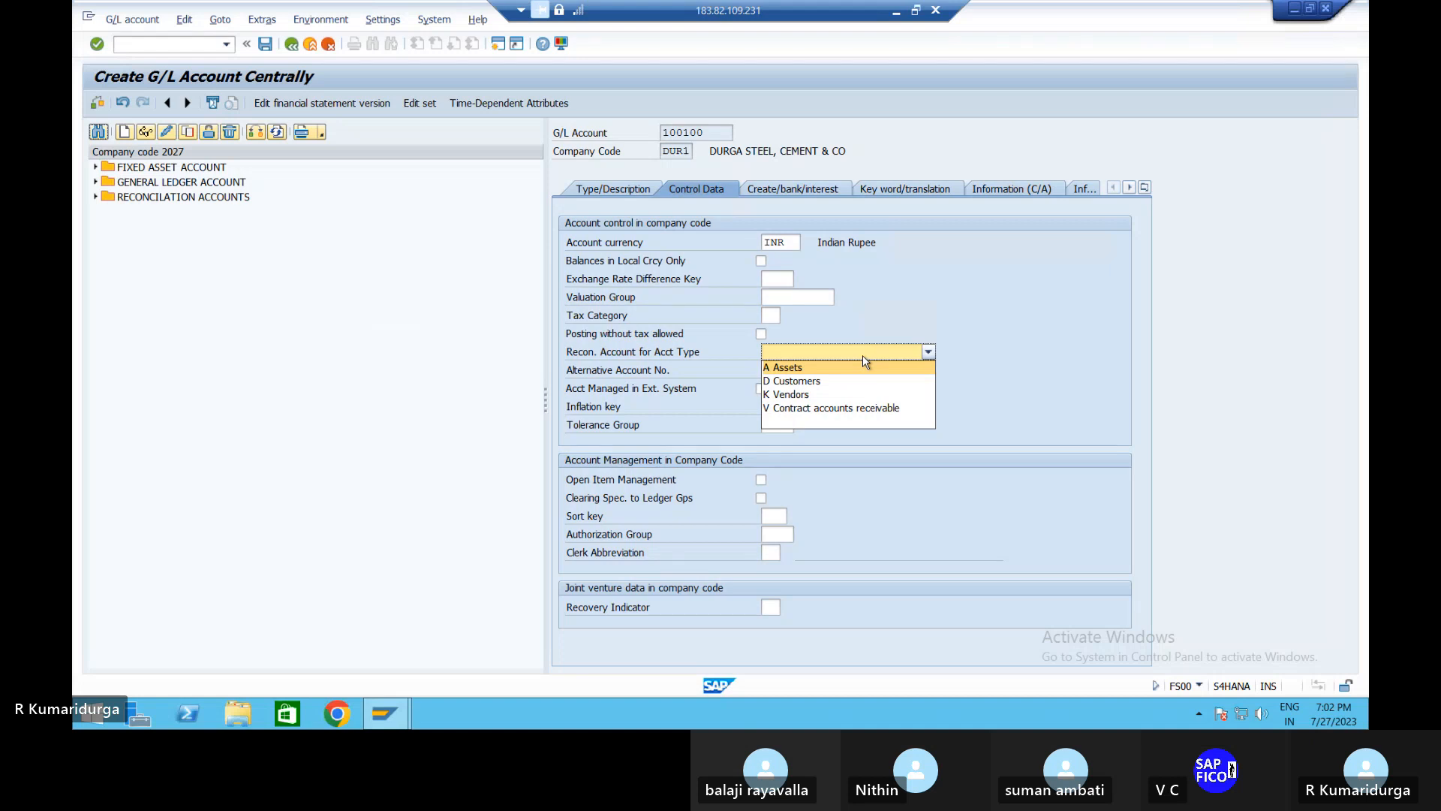
{"action": "left_click", "coordinate": [865, 359]}
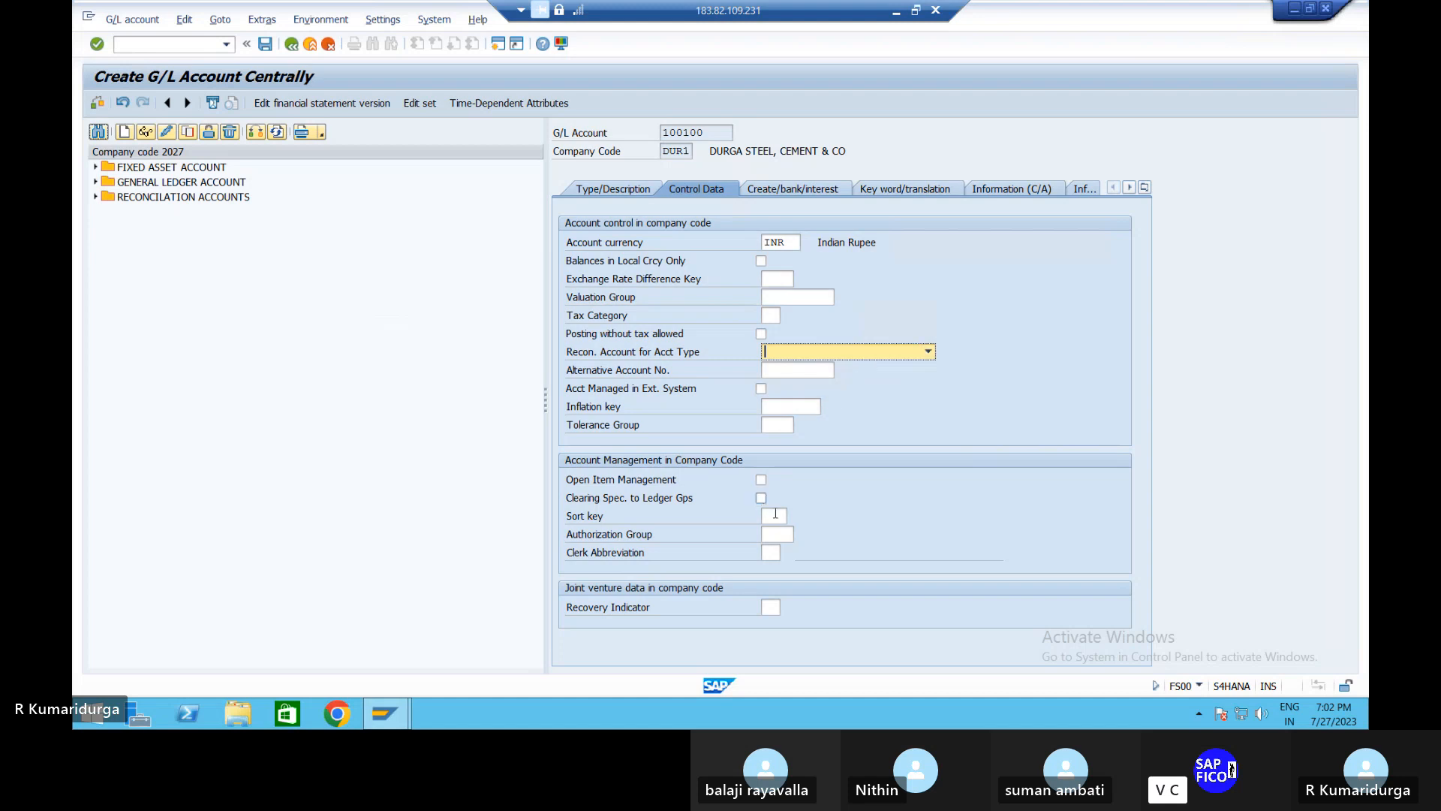
{"action": "left_click", "coordinate": [779, 515]}
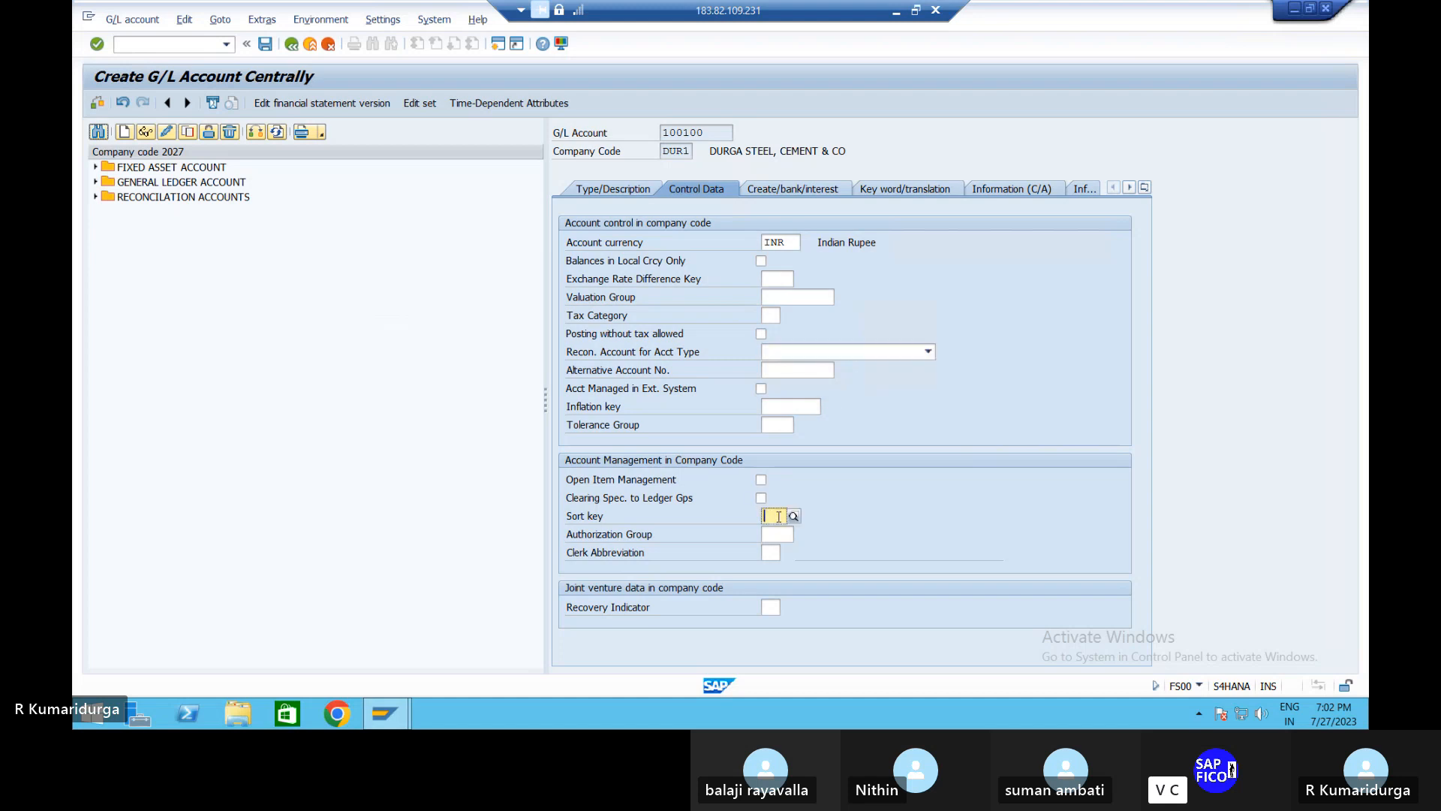
{"action": "type", "text": "001"}
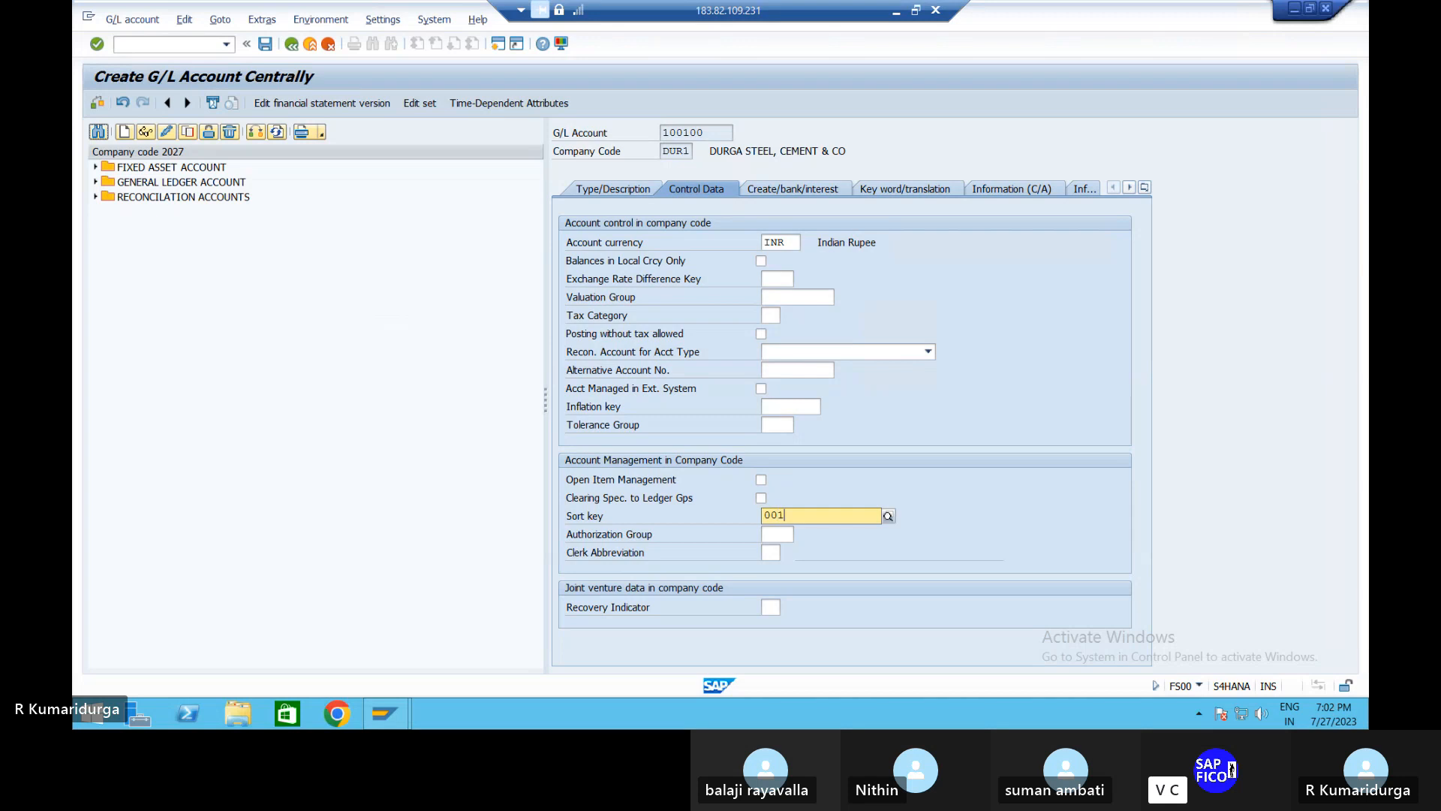
Assign field status group G001 to the account and save it, accepting the local currency warning
{"action": "left_click", "coordinate": [819, 189]}
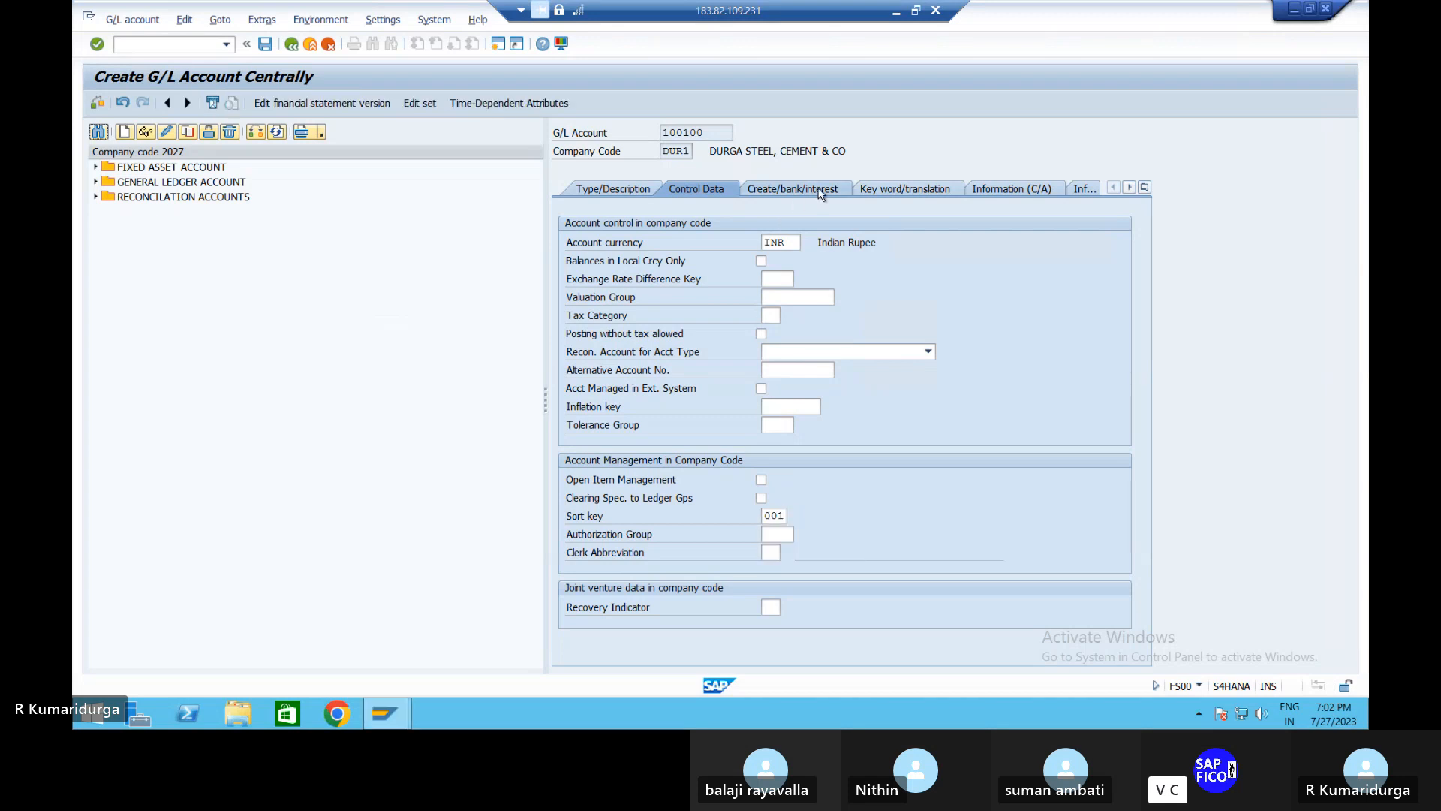
{"action": "left_click", "coordinate": [819, 189]}
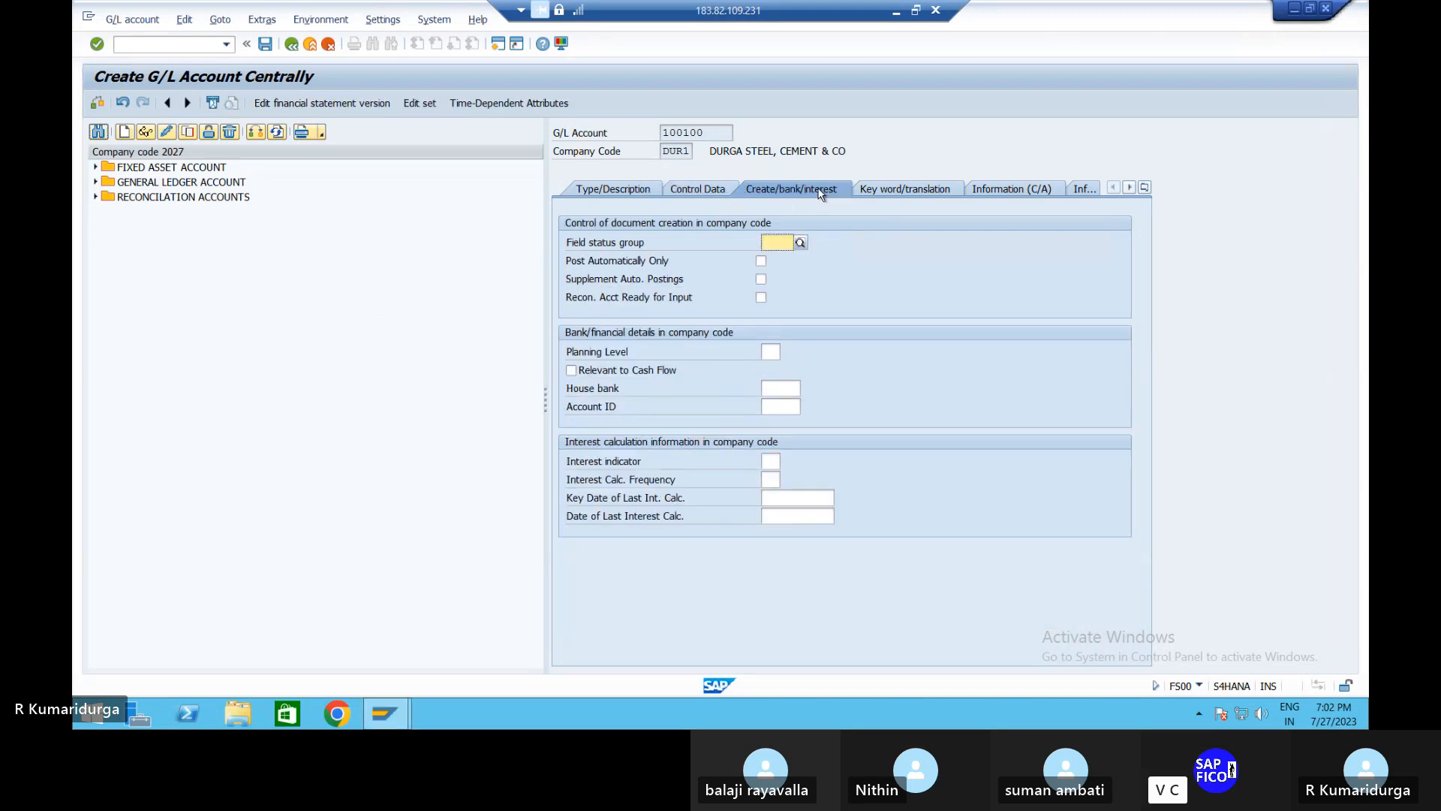
{"action": "type", "text": "G001"}
{"action": "key", "text": "Return"}
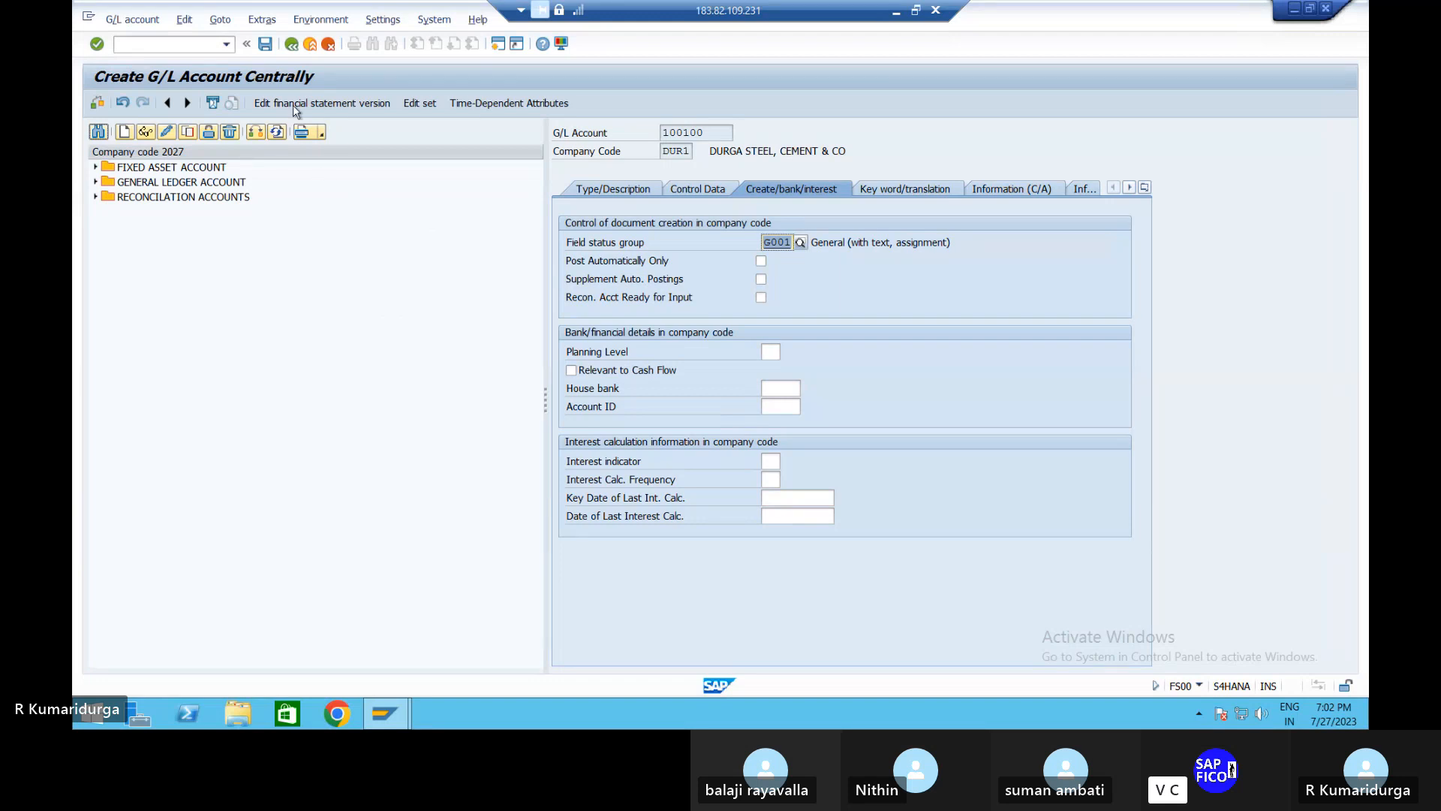
{"action": "left_click", "coordinate": [266, 44]}
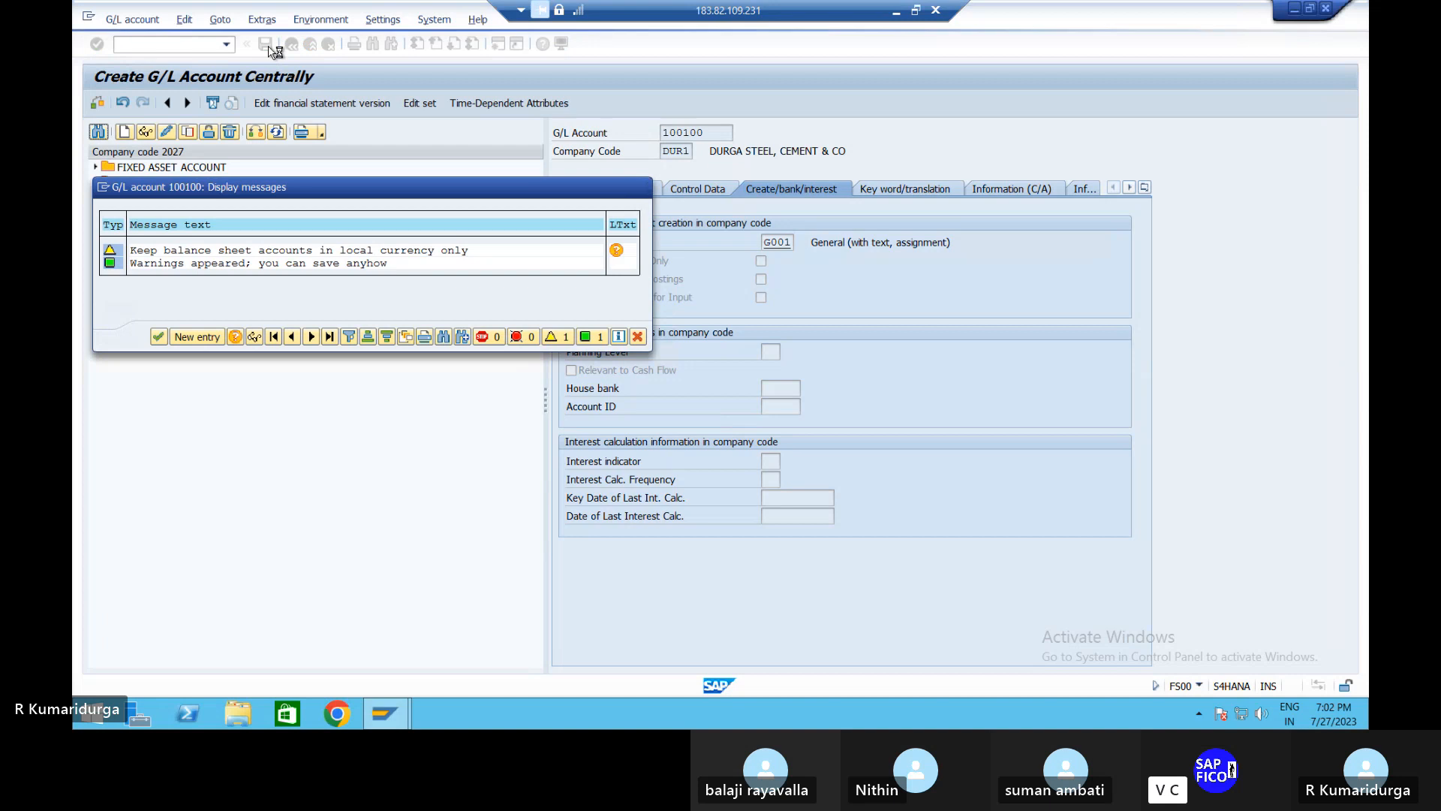
{"action": "key", "text": "Return"}
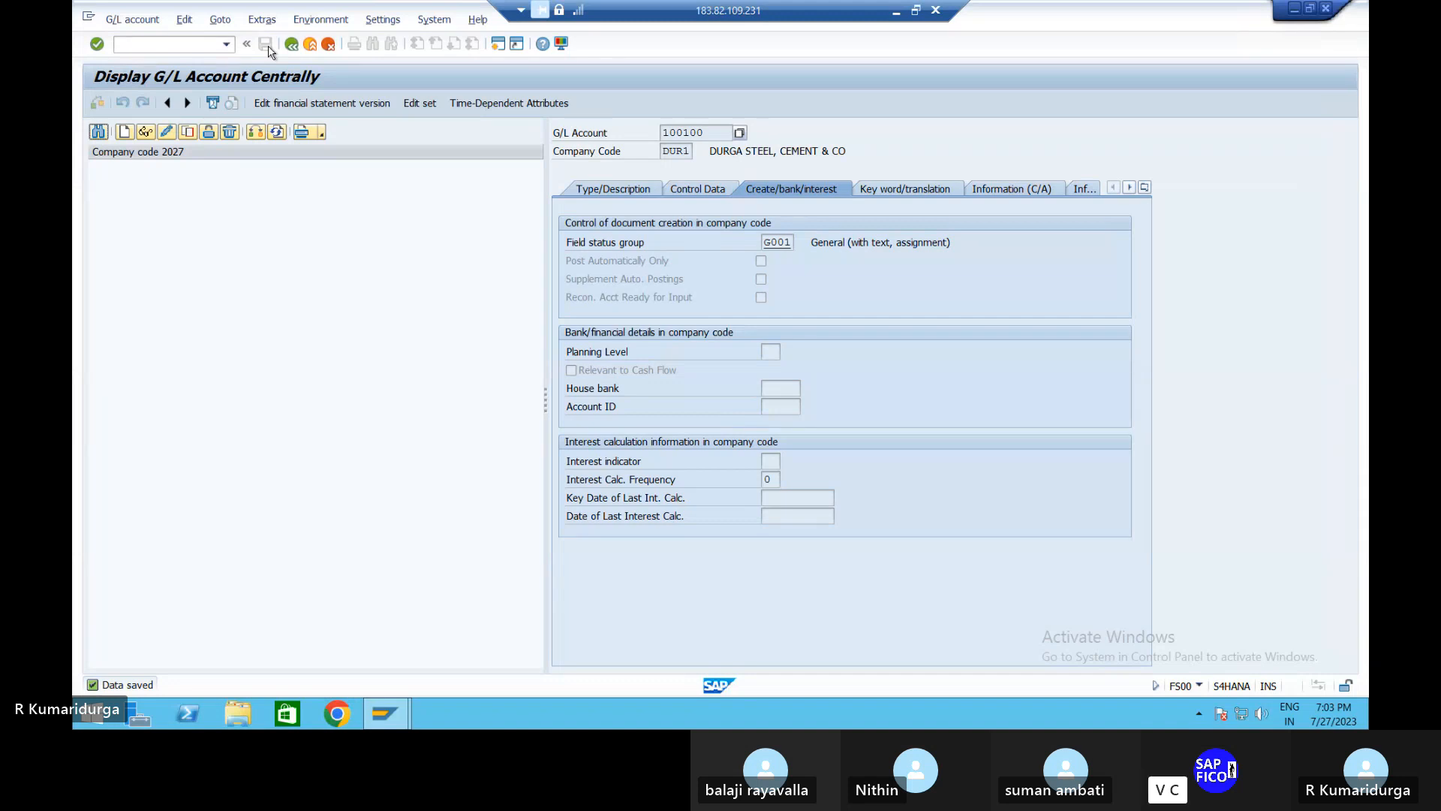
Change the account list's company code to DUR1 and expand the Reserves & Surplus group
{"action": "left_click", "coordinate": [253, 133]}
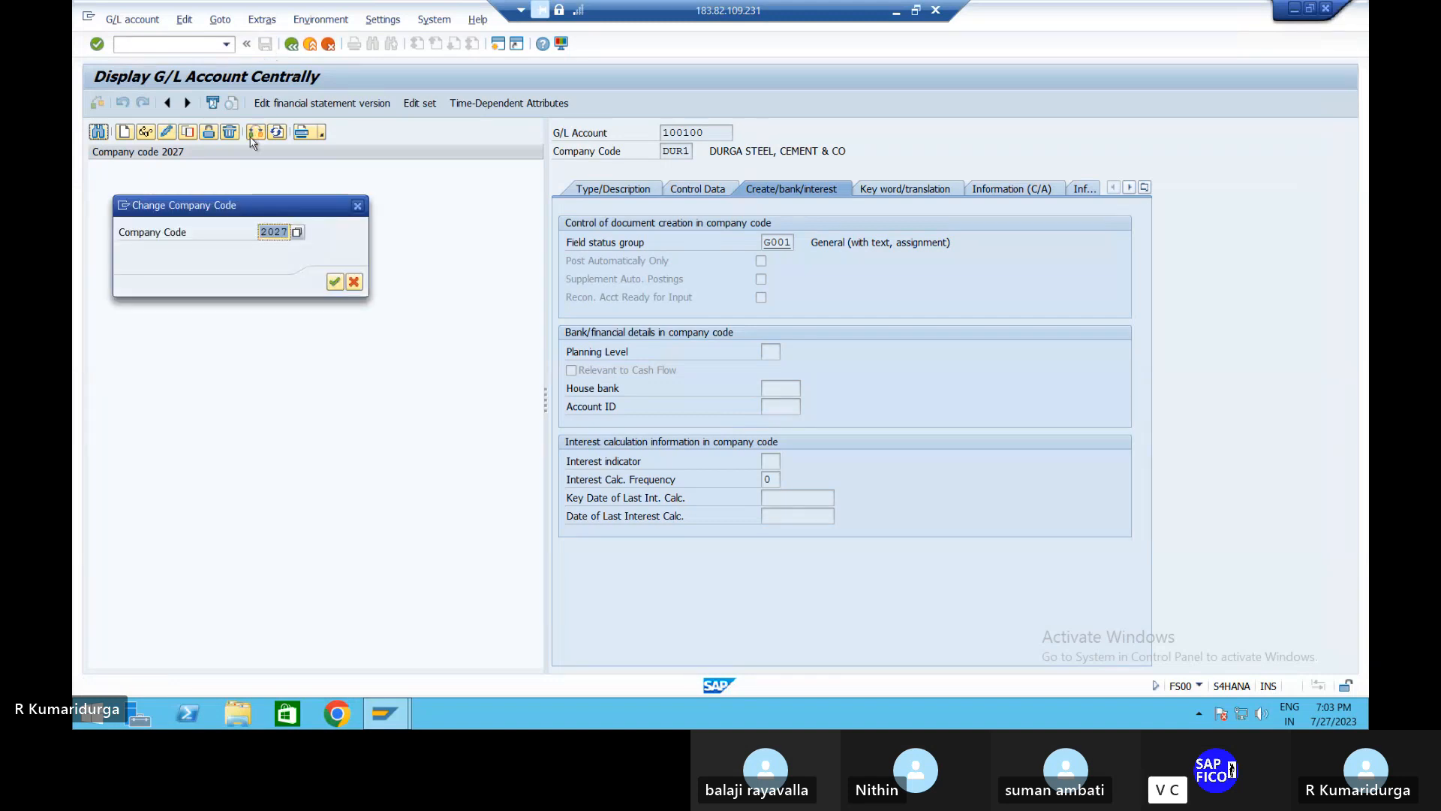
{"action": "type", "text": "DUR1"}
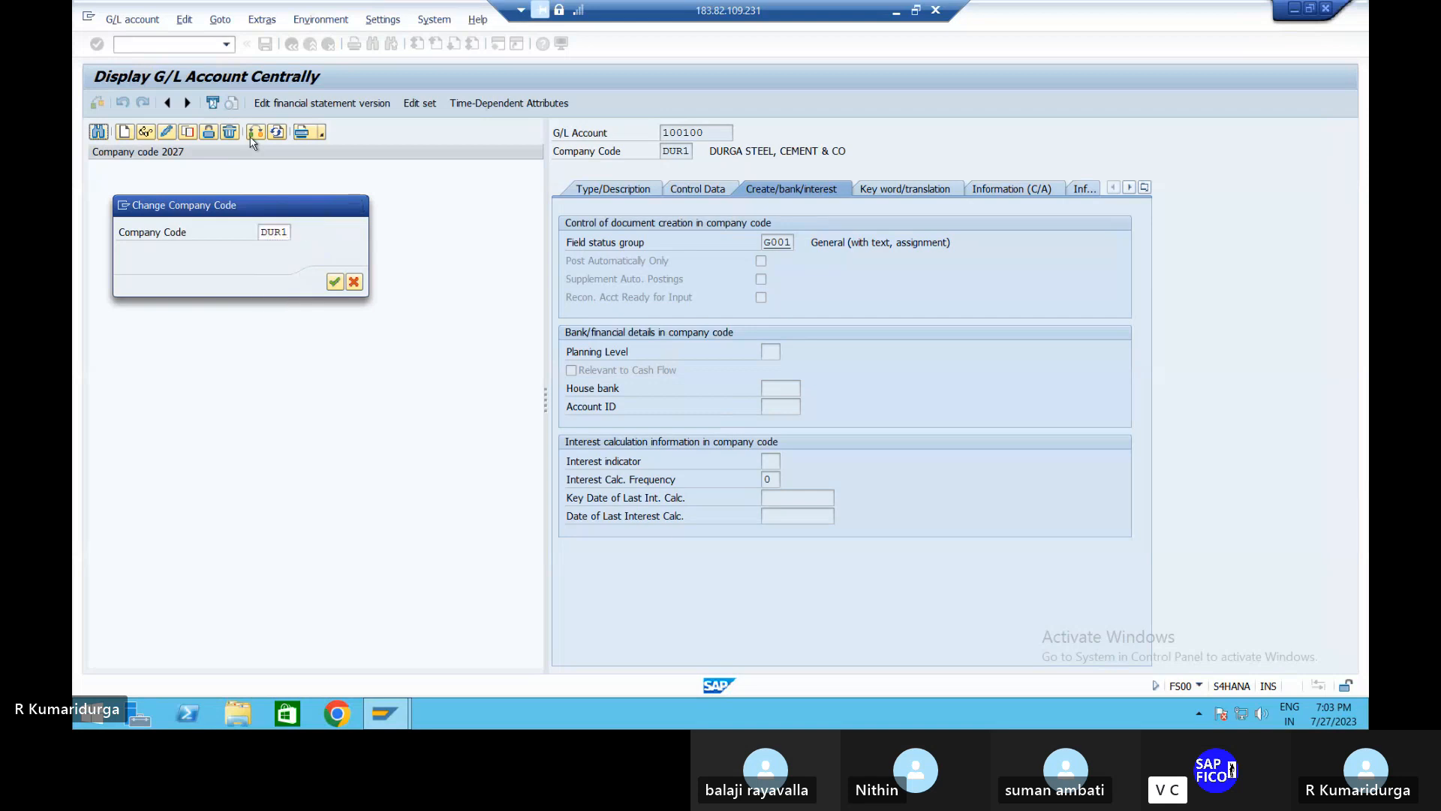
{"action": "key", "text": "Return"}
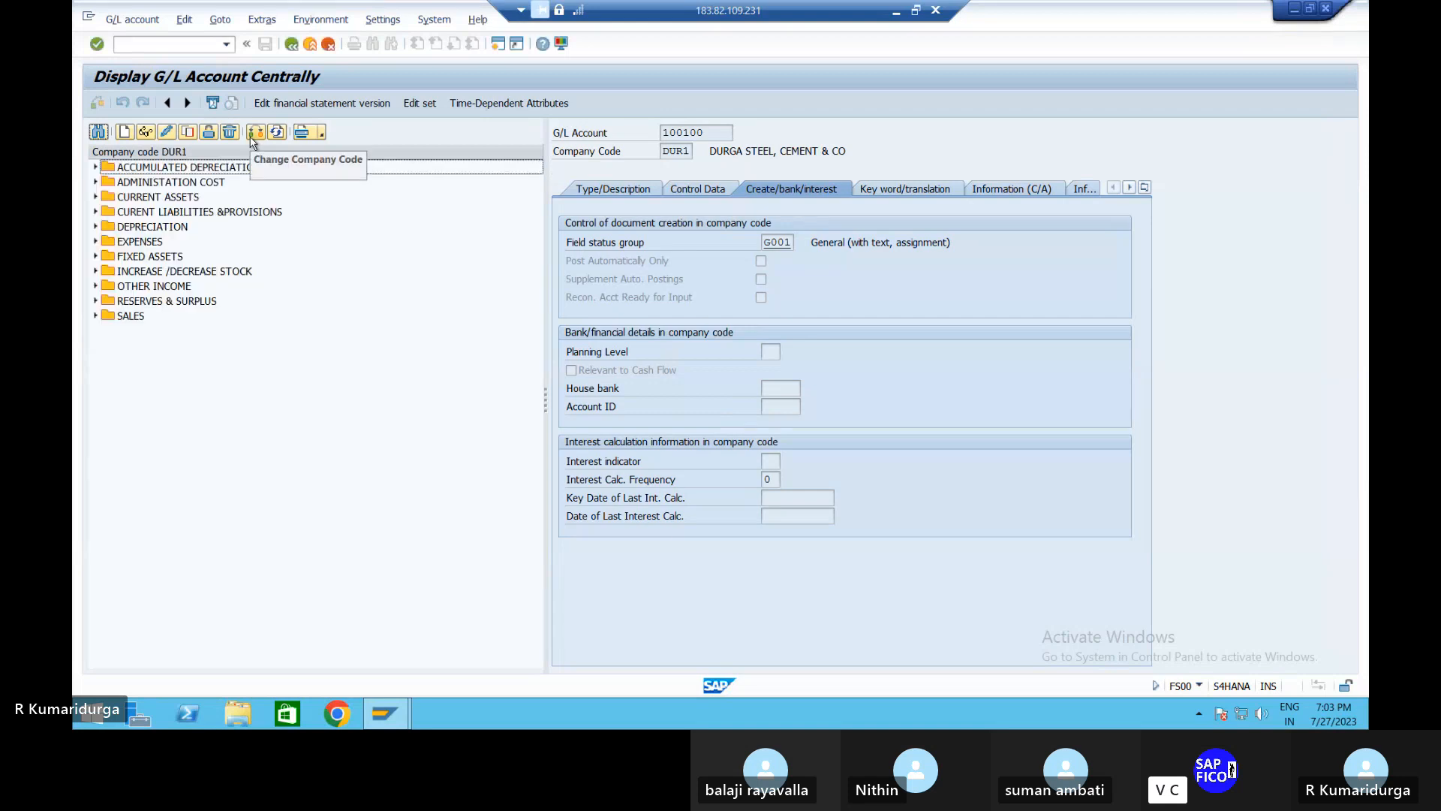
{"action": "left_click", "coordinate": [96, 301]}
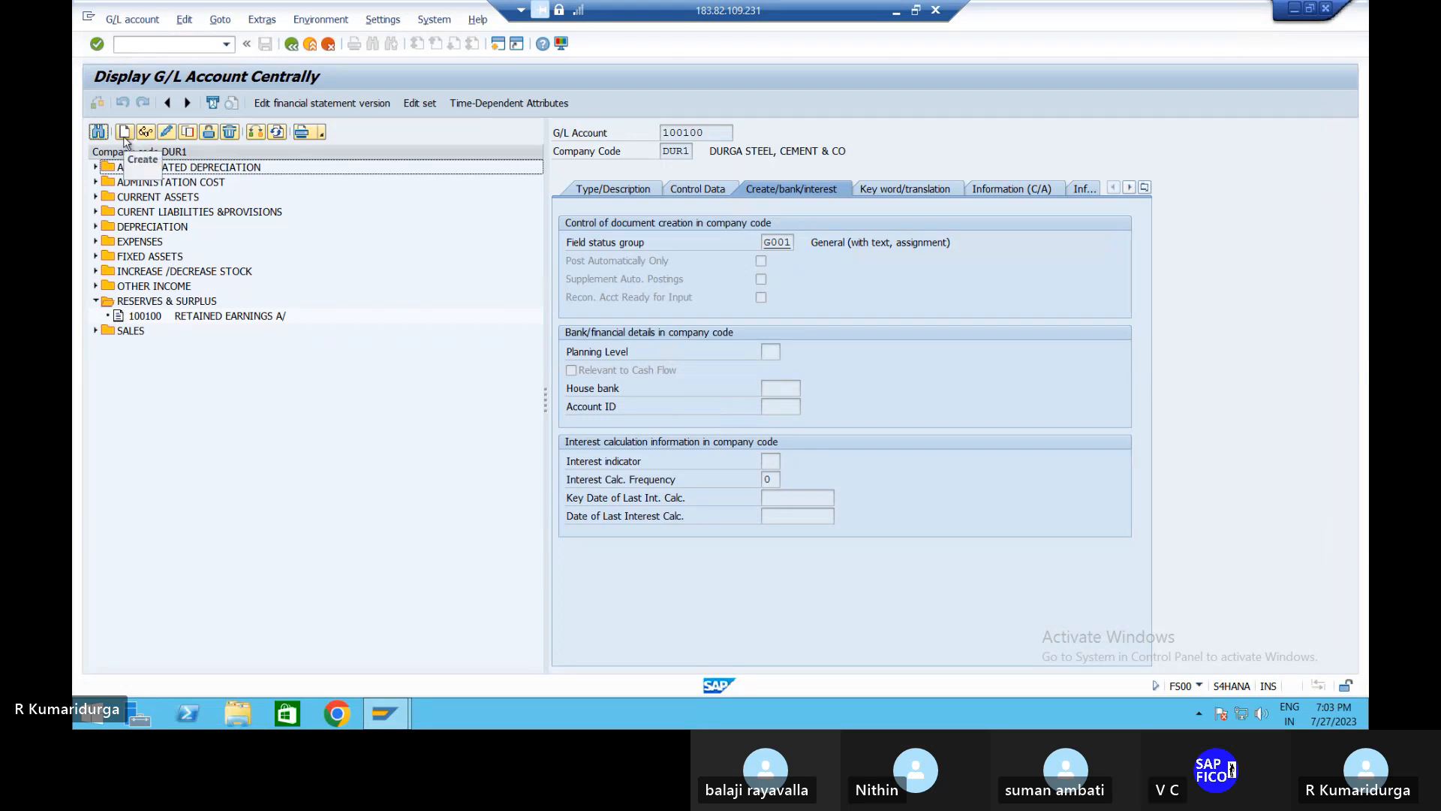
Switch to the asset accounting configuration notes in Notepad and insert an indented new line below item D of point 11
{"action": "left_click", "coordinate": [895, 12]}
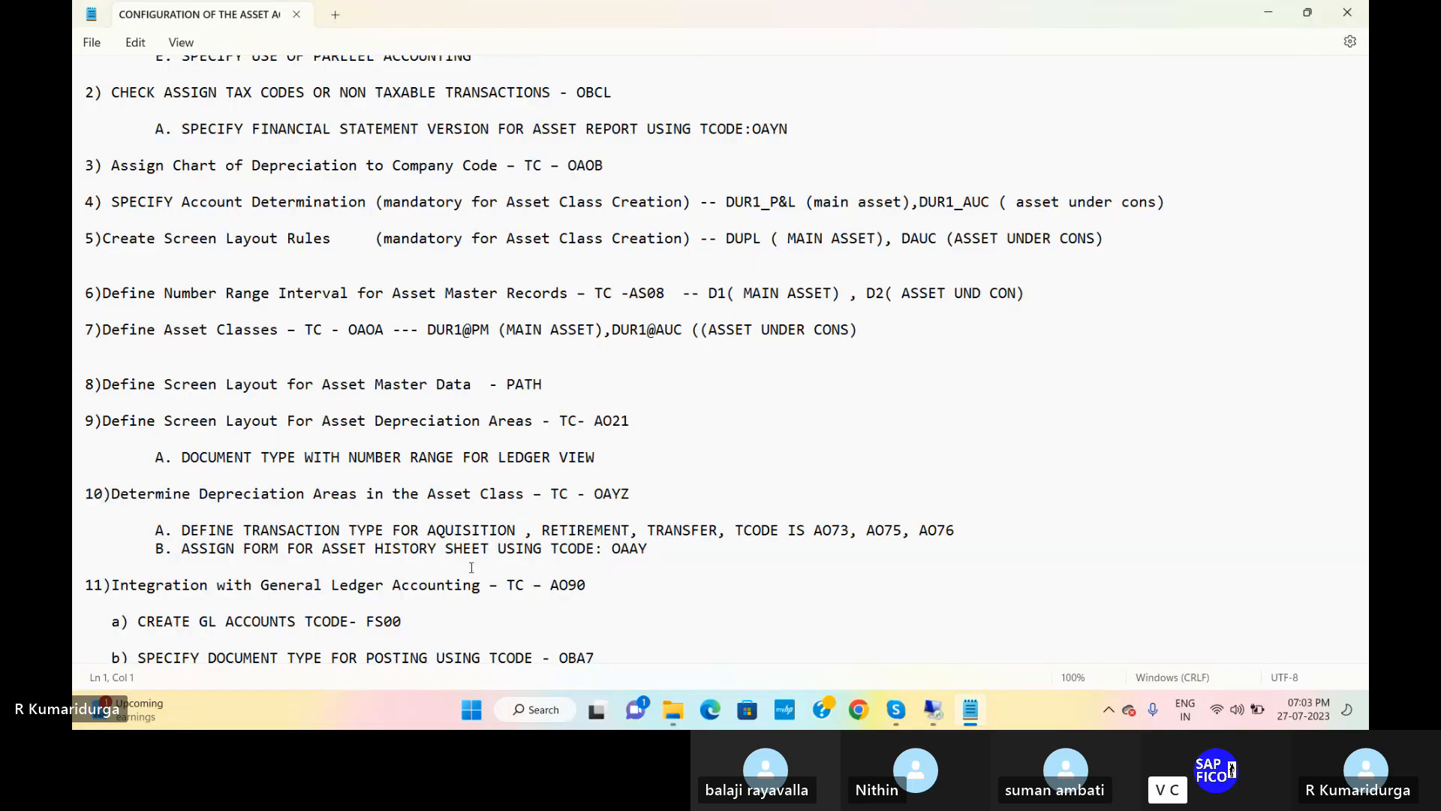
{"action": "scroll", "coordinate": [472, 568], "scroll_direction": "down", "scroll_amount": 5}
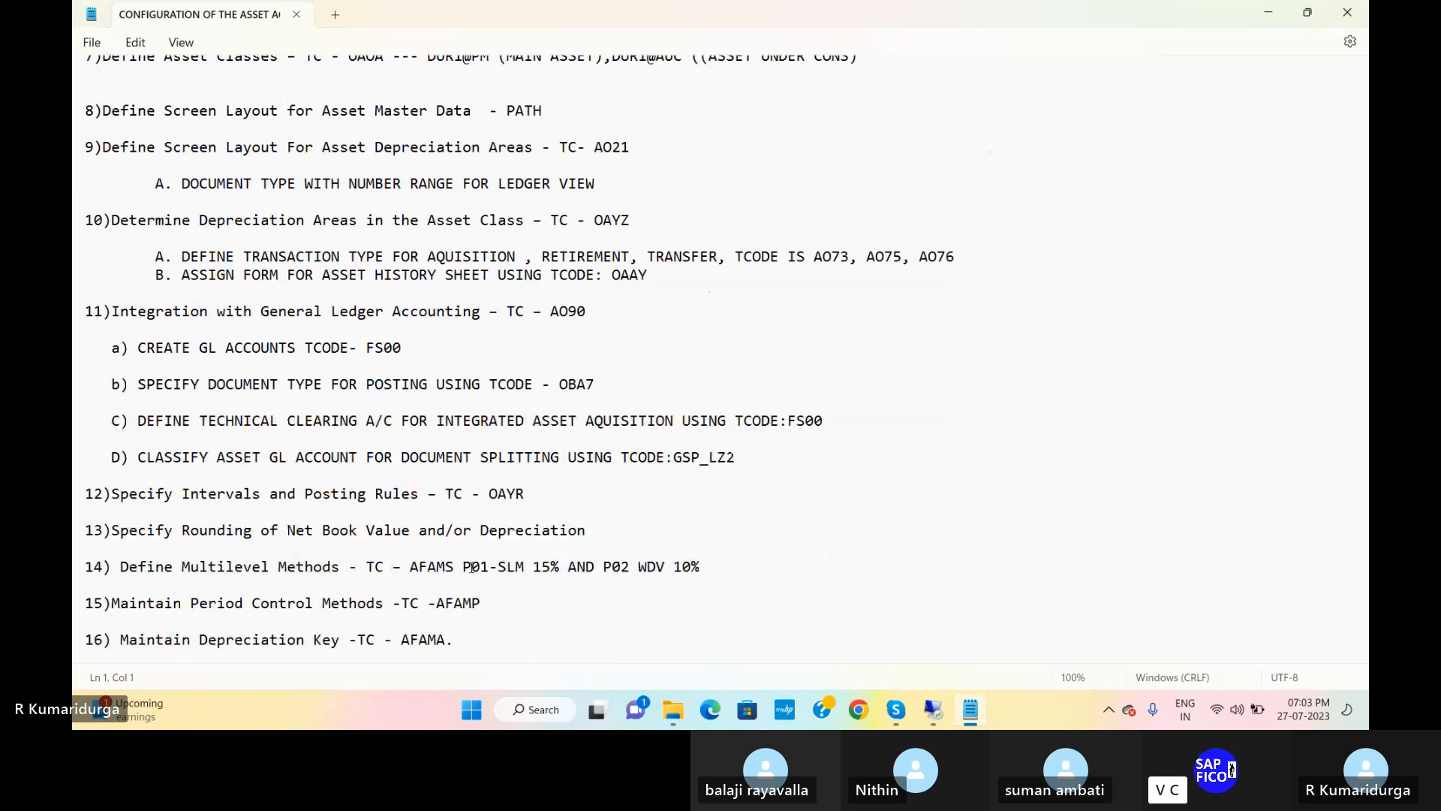
{"action": "scroll", "coordinate": [472, 568], "scroll_direction": "down", "scroll_amount": 1}
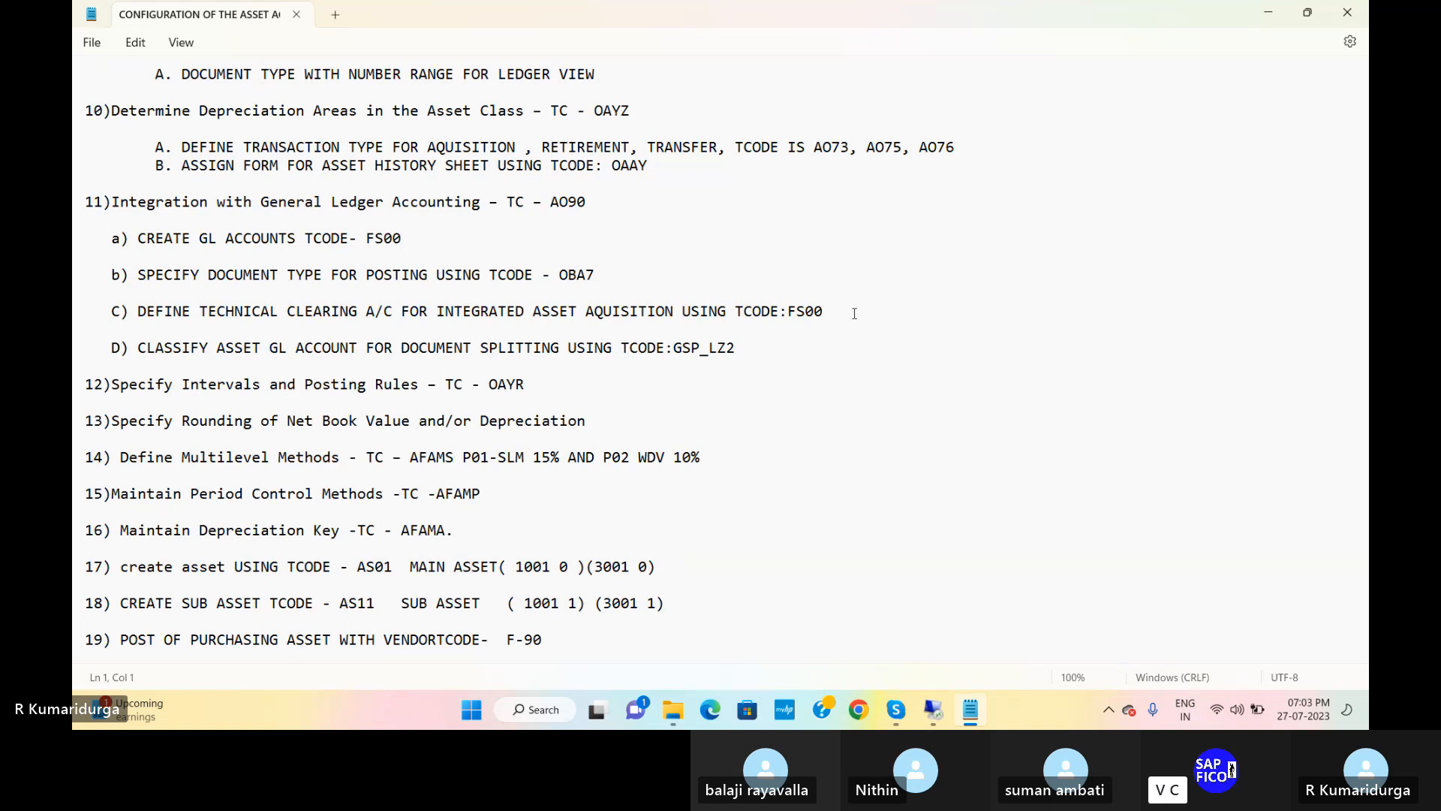
{"action": "left_click", "coordinate": [753, 355]}
{"action": "left_click", "coordinate": [526, 387]}
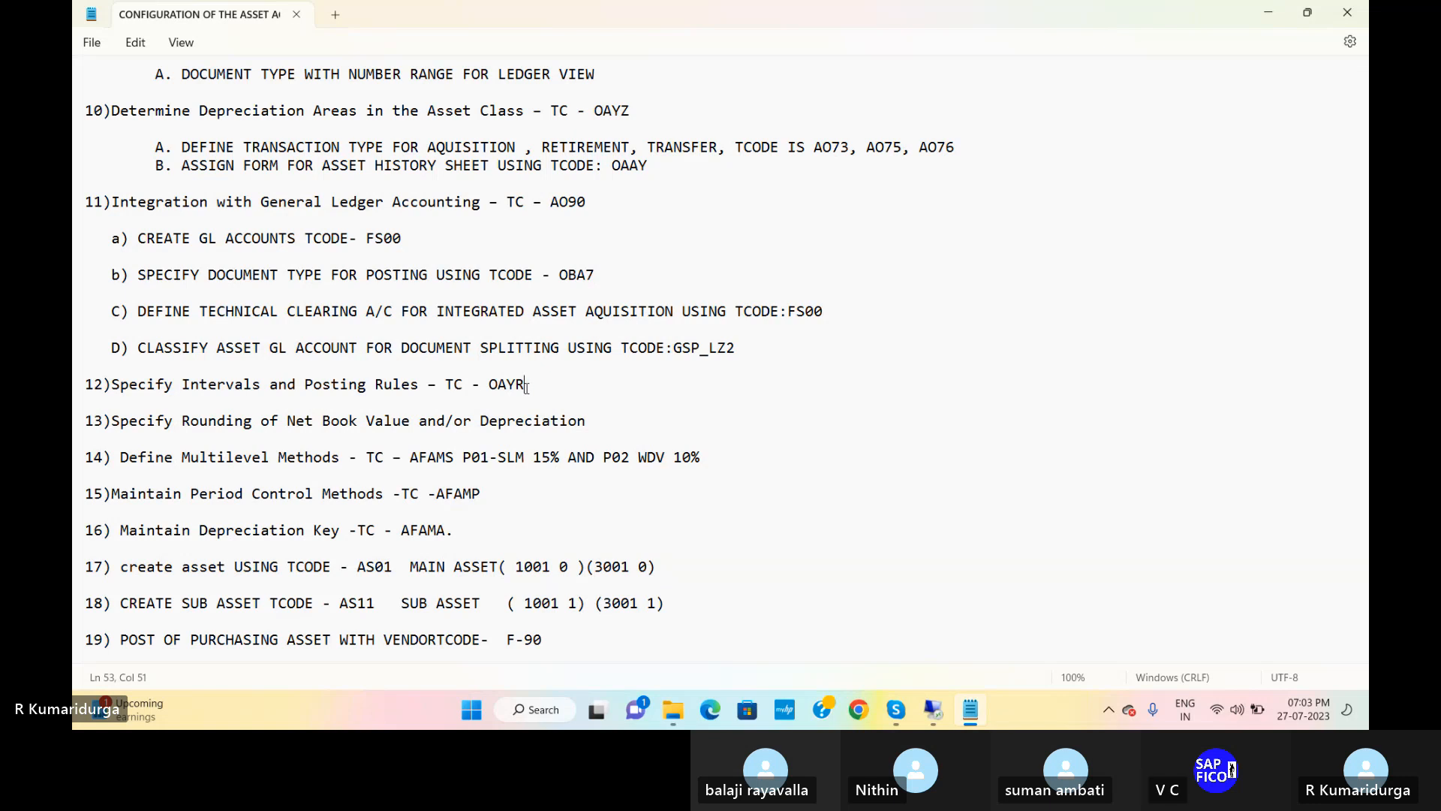
{"action": "left_click", "coordinate": [752, 350]}
{"action": "key", "text": "Return"}
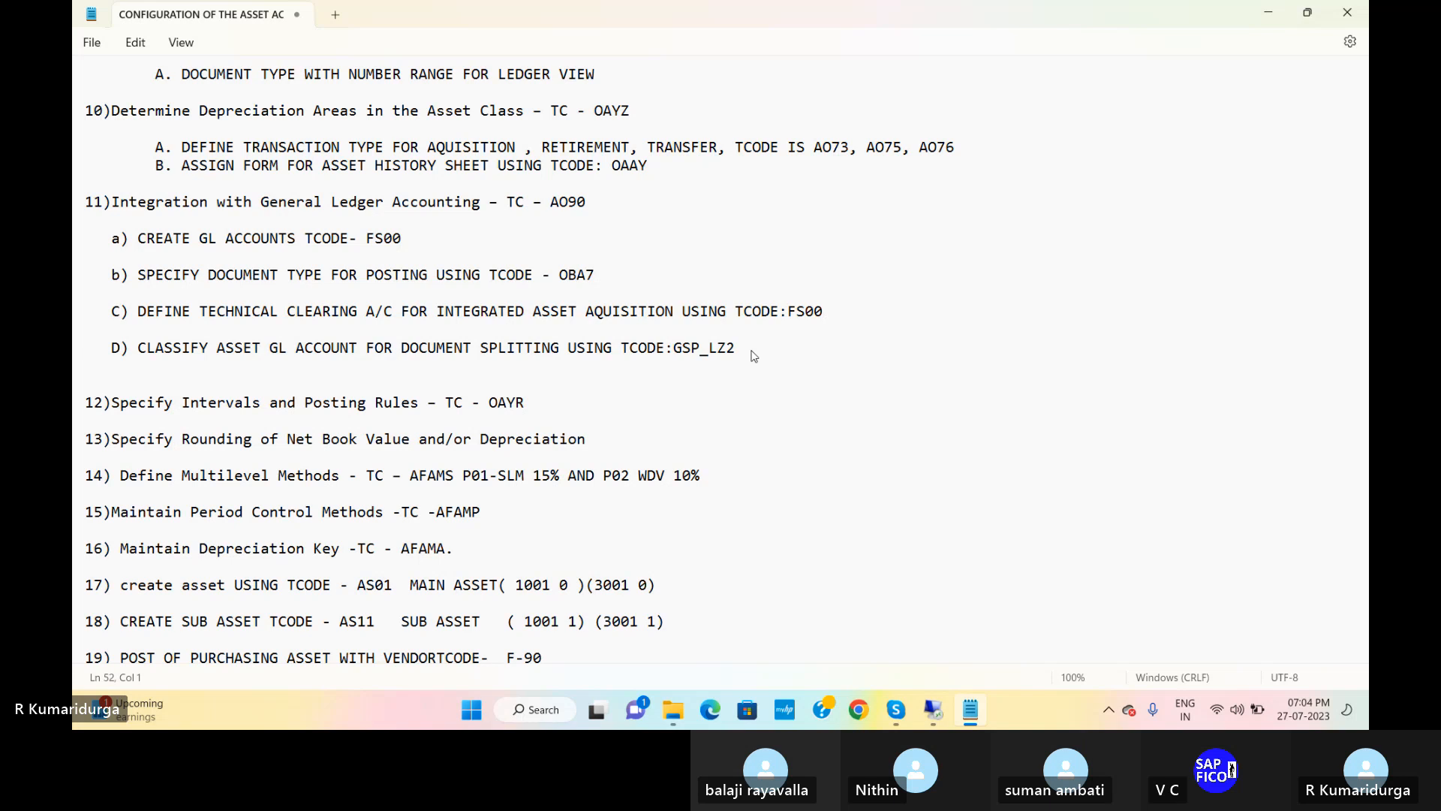
{"action": "key", "text": "Return"}
{"action": "key", "text": "Tab"}
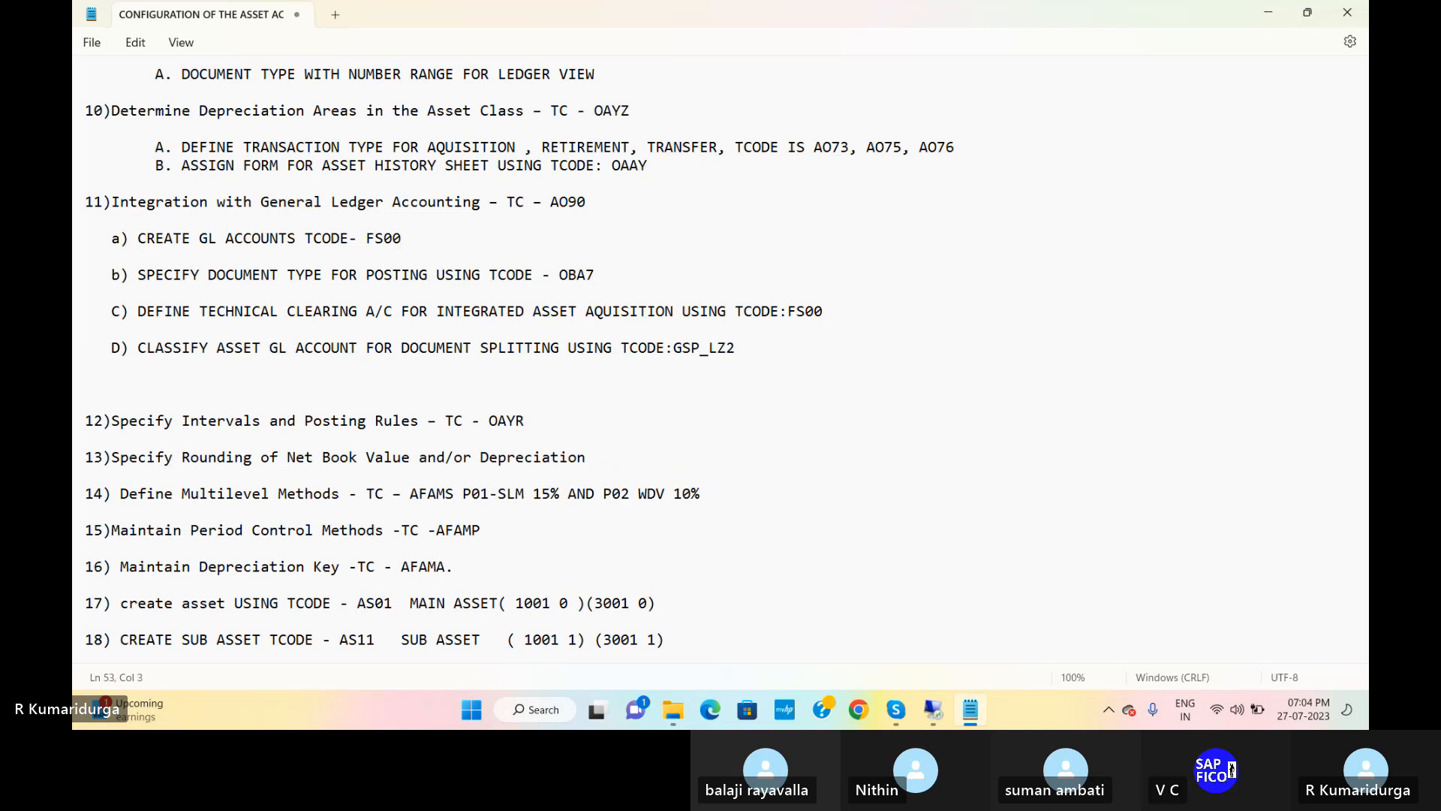
Add the note "E) ASSIGN TECHNICAL CLEARING A/C TO CHART OF ACCOUNTS" on the new line
{"action": "type", "text": "E"}
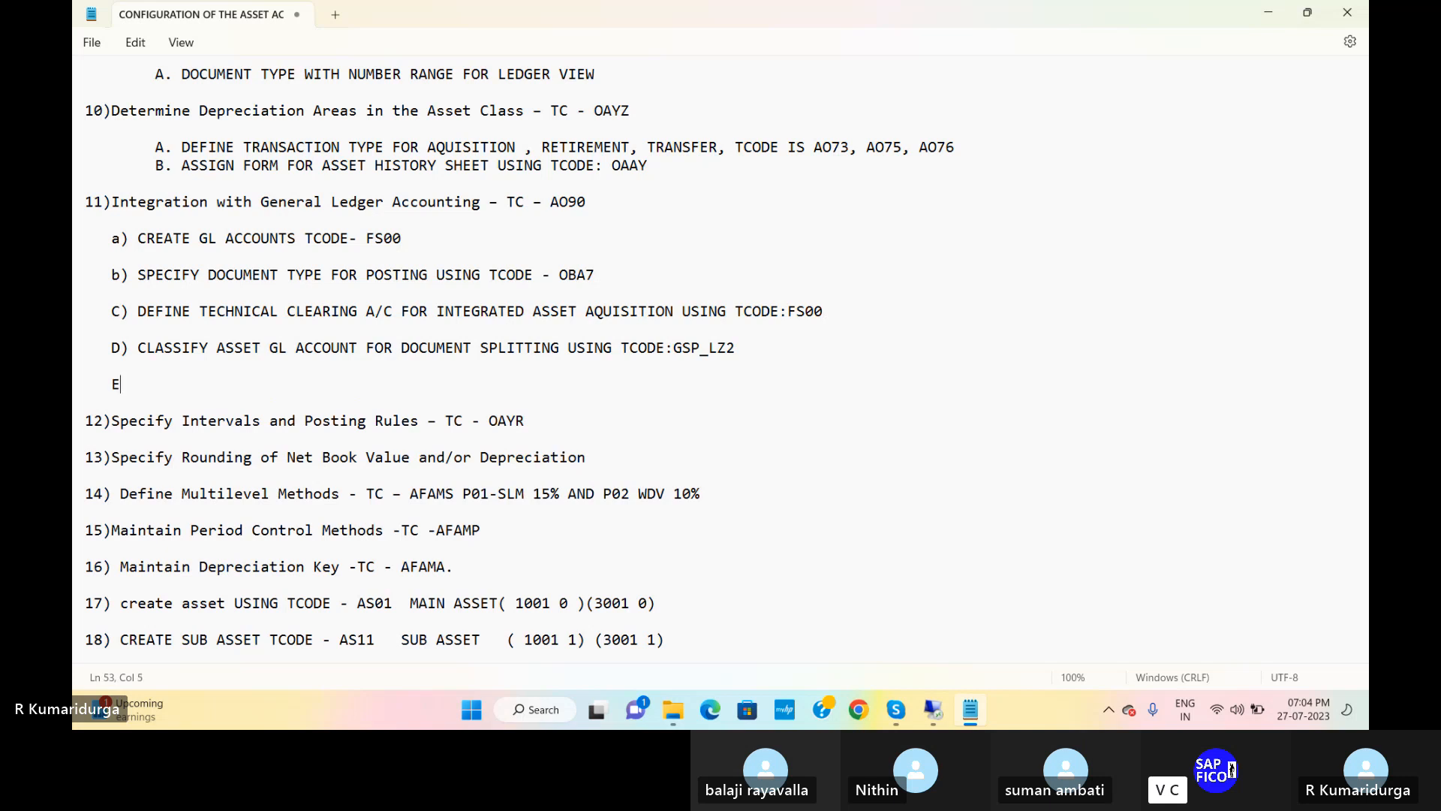
{"action": "type", "text": "0"}
{"action": "key", "text": "BackSpace"}
{"action": "type", "text": ") ASSIGN TECHN"}
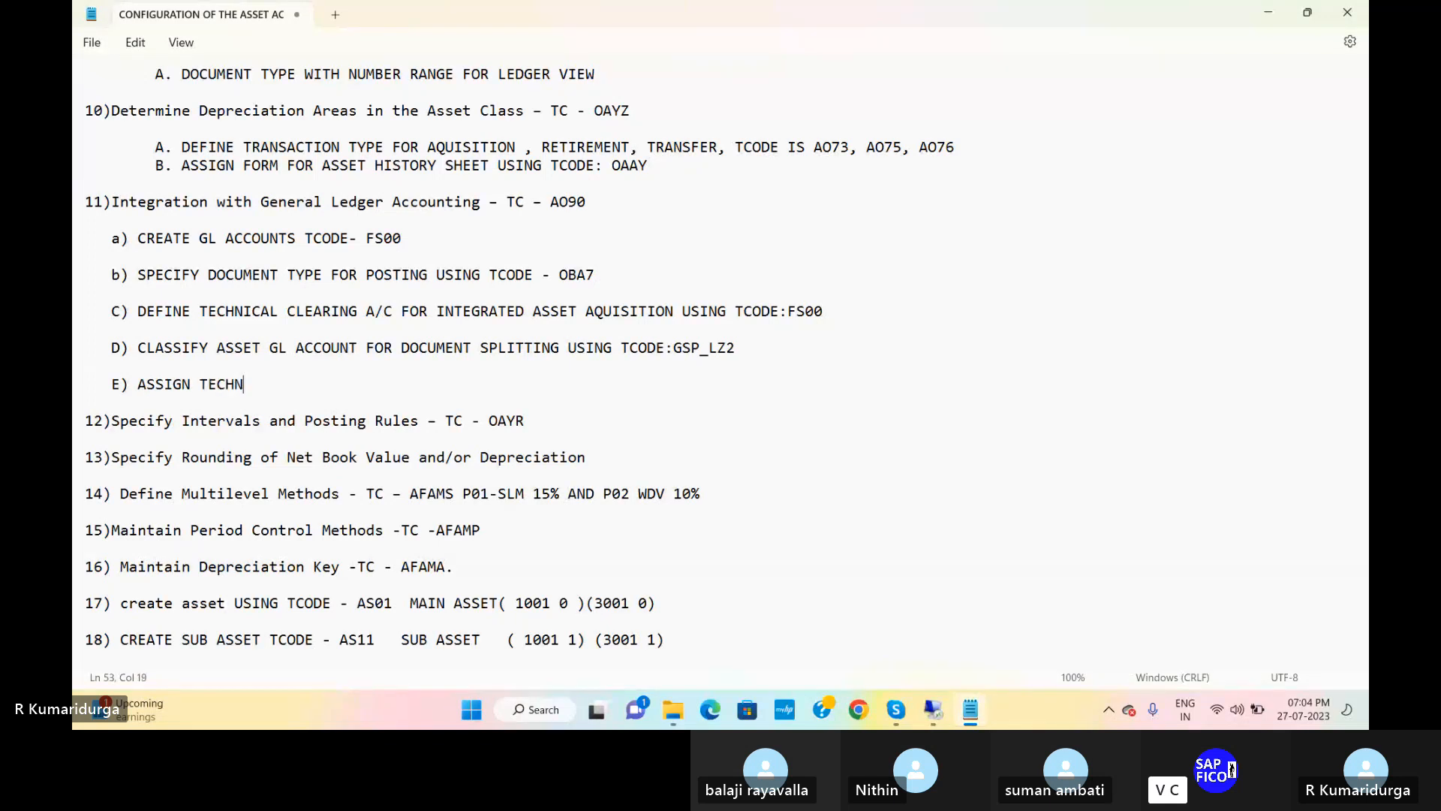
{"action": "type", "text": "ICAL CLEARING A/C "}
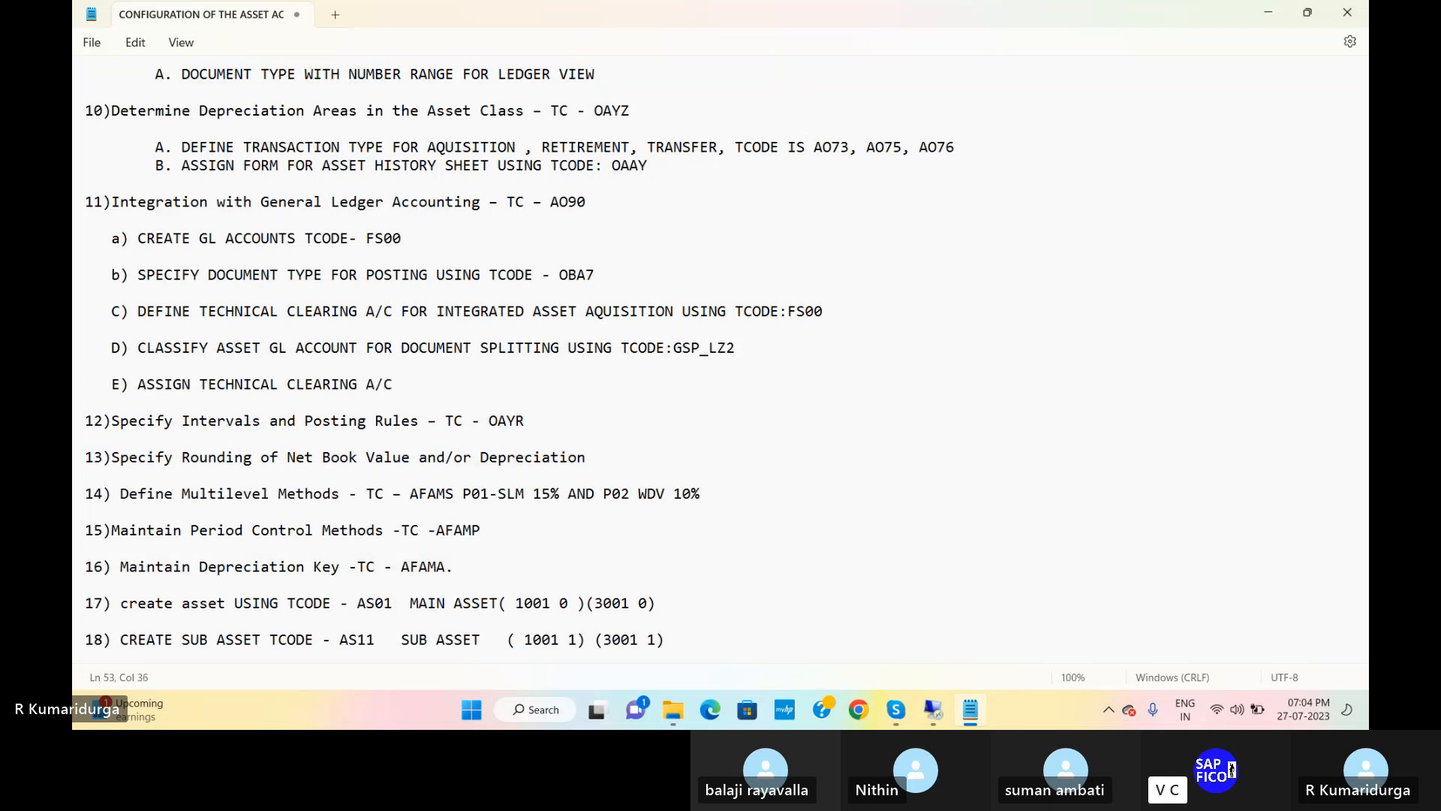
{"action": "type", "text": "TO CHAR"}
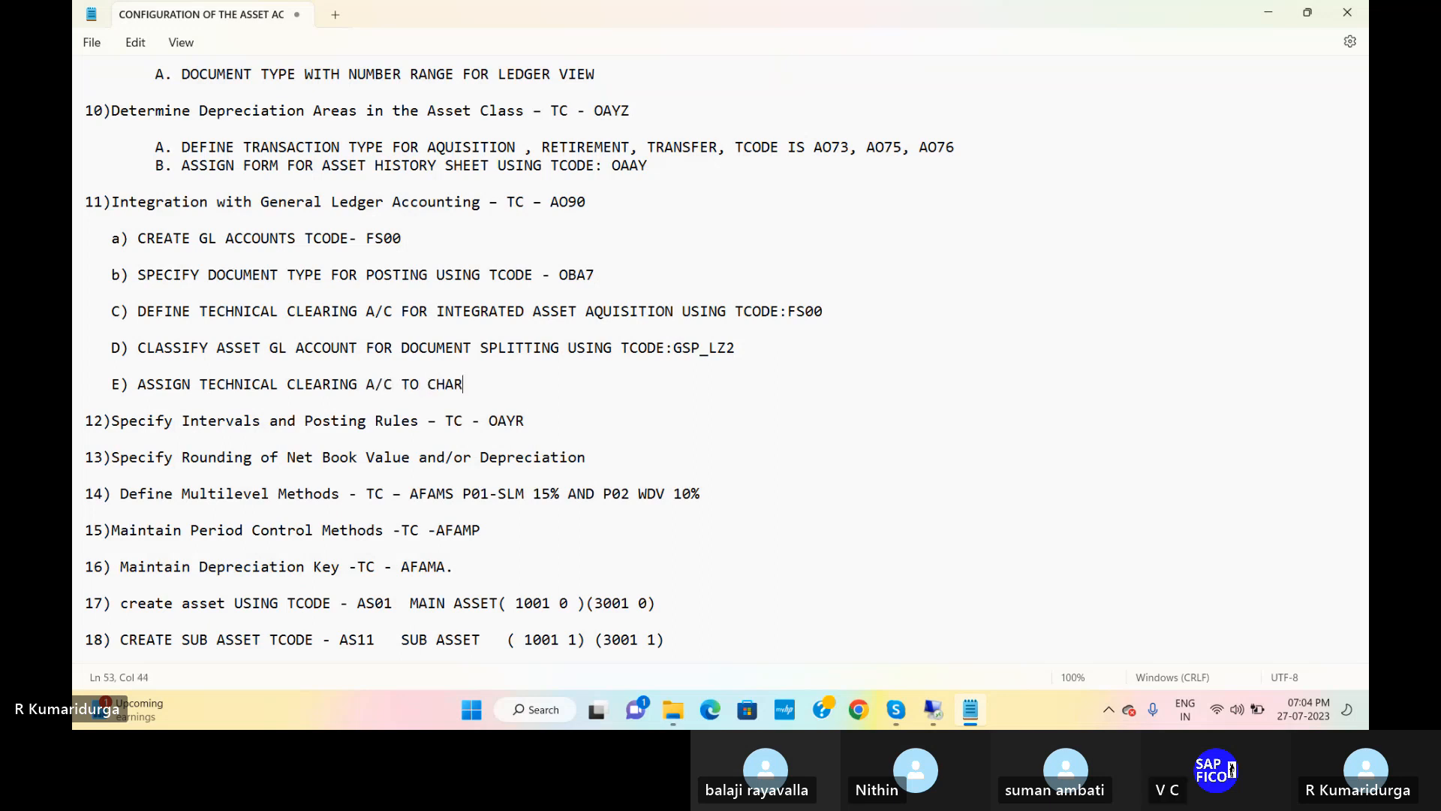
{"action": "type", "text": "T OF ACCOUNTS"}
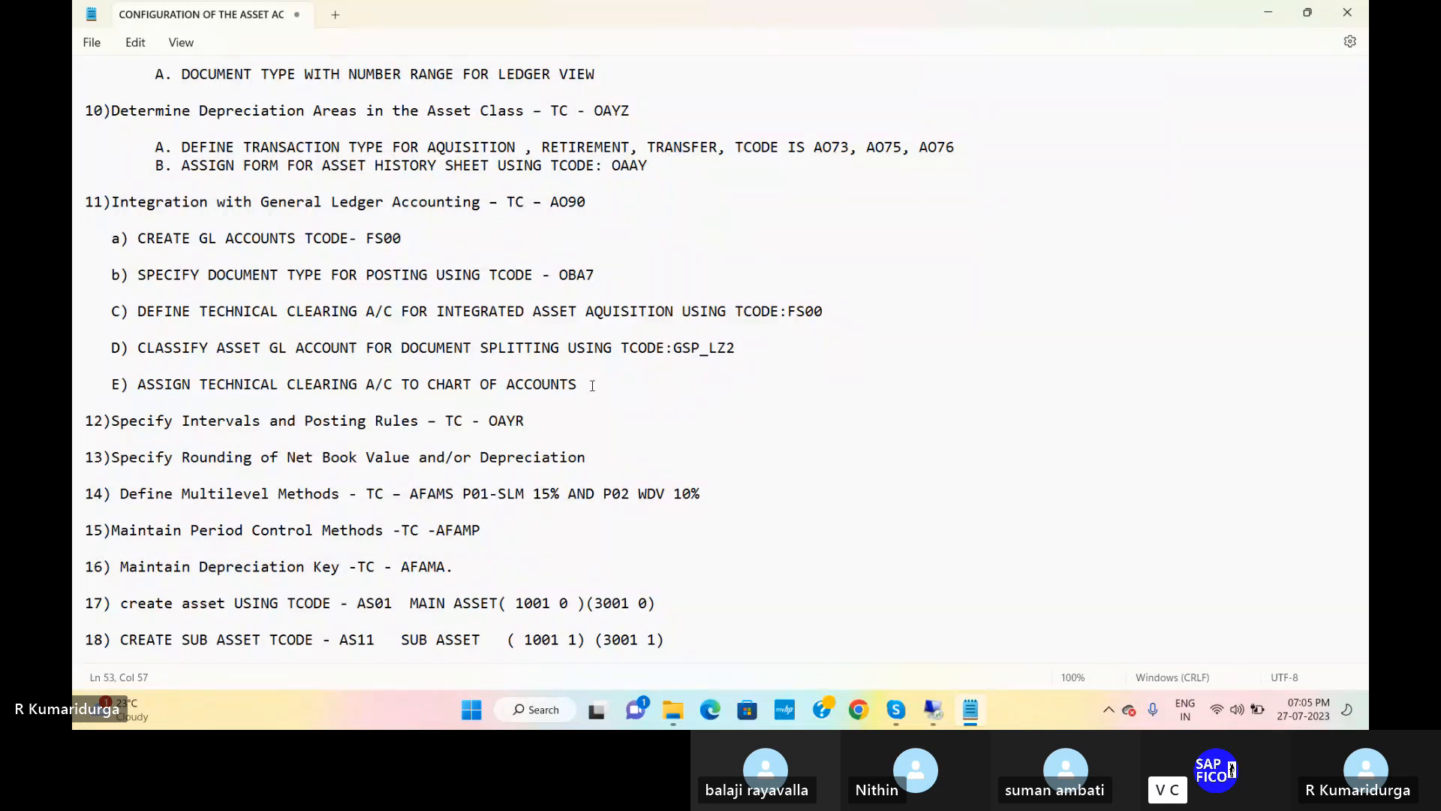
Switch back to the SAP session and open the SAP Reference IMG through transaction SPRO
{"action": "left_click", "coordinate": [934, 710]}
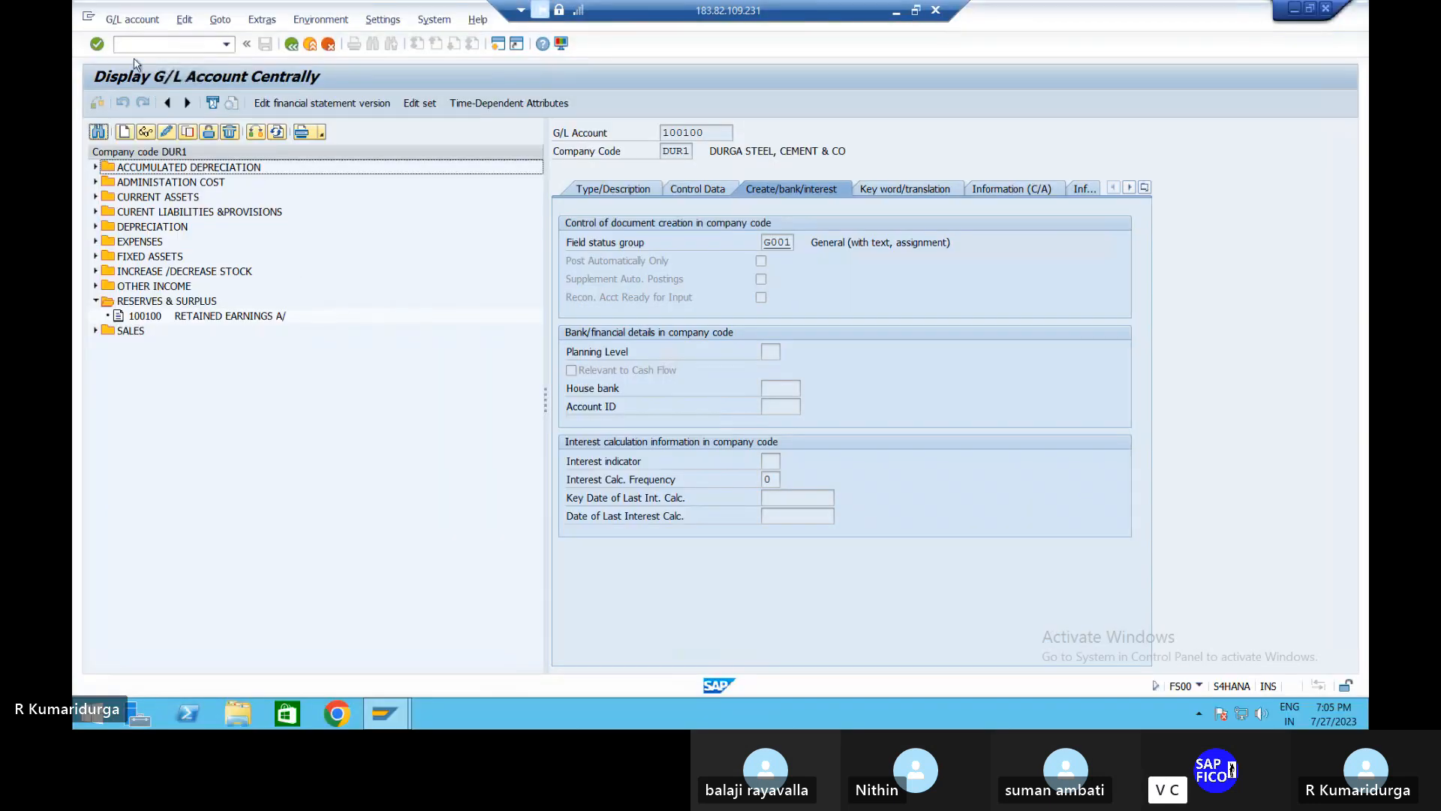
{"action": "left_click", "coordinate": [140, 44]}
{"action": "type", "text": "/N"}
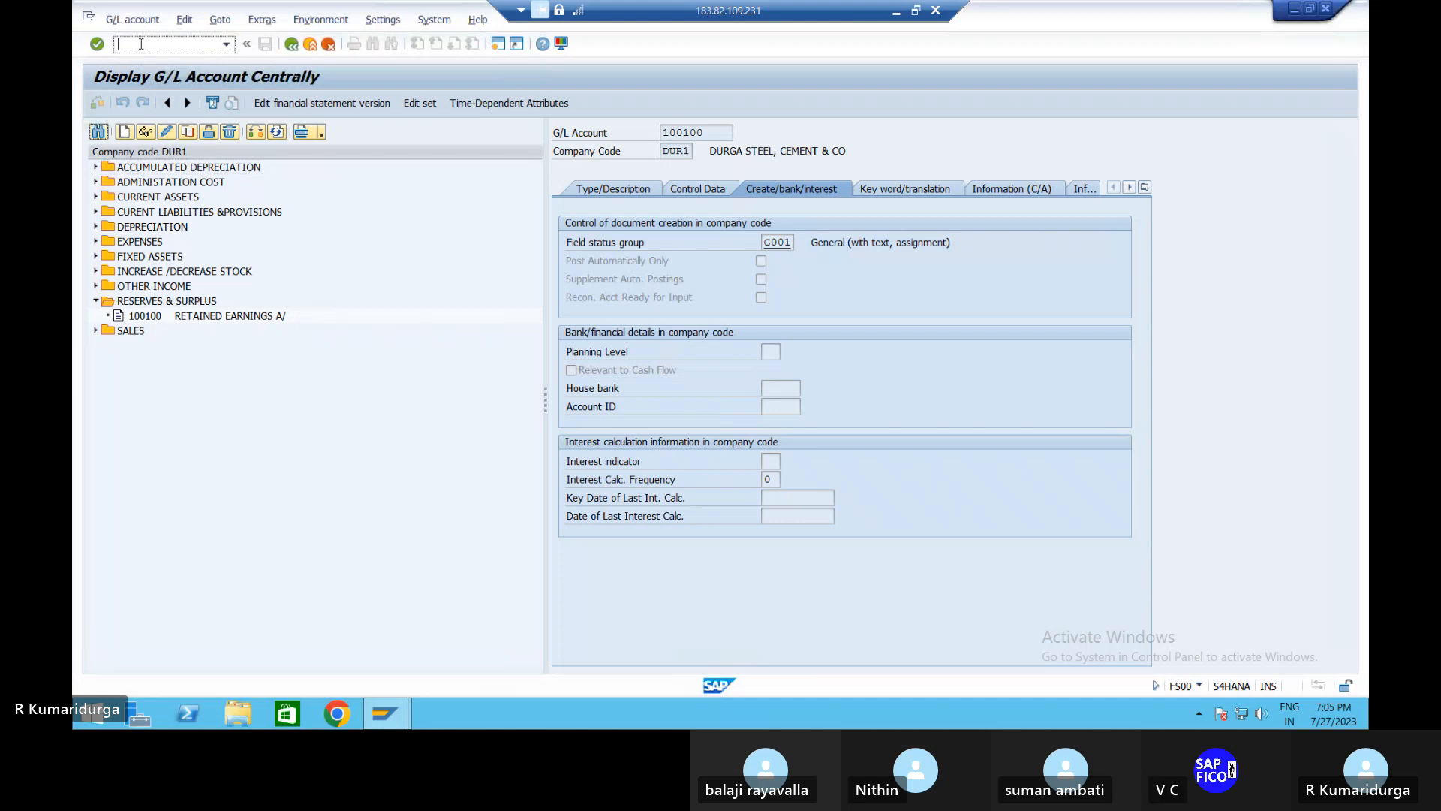
{"action": "type", "text": "SPRO"}
{"action": "key", "text": "Return"}
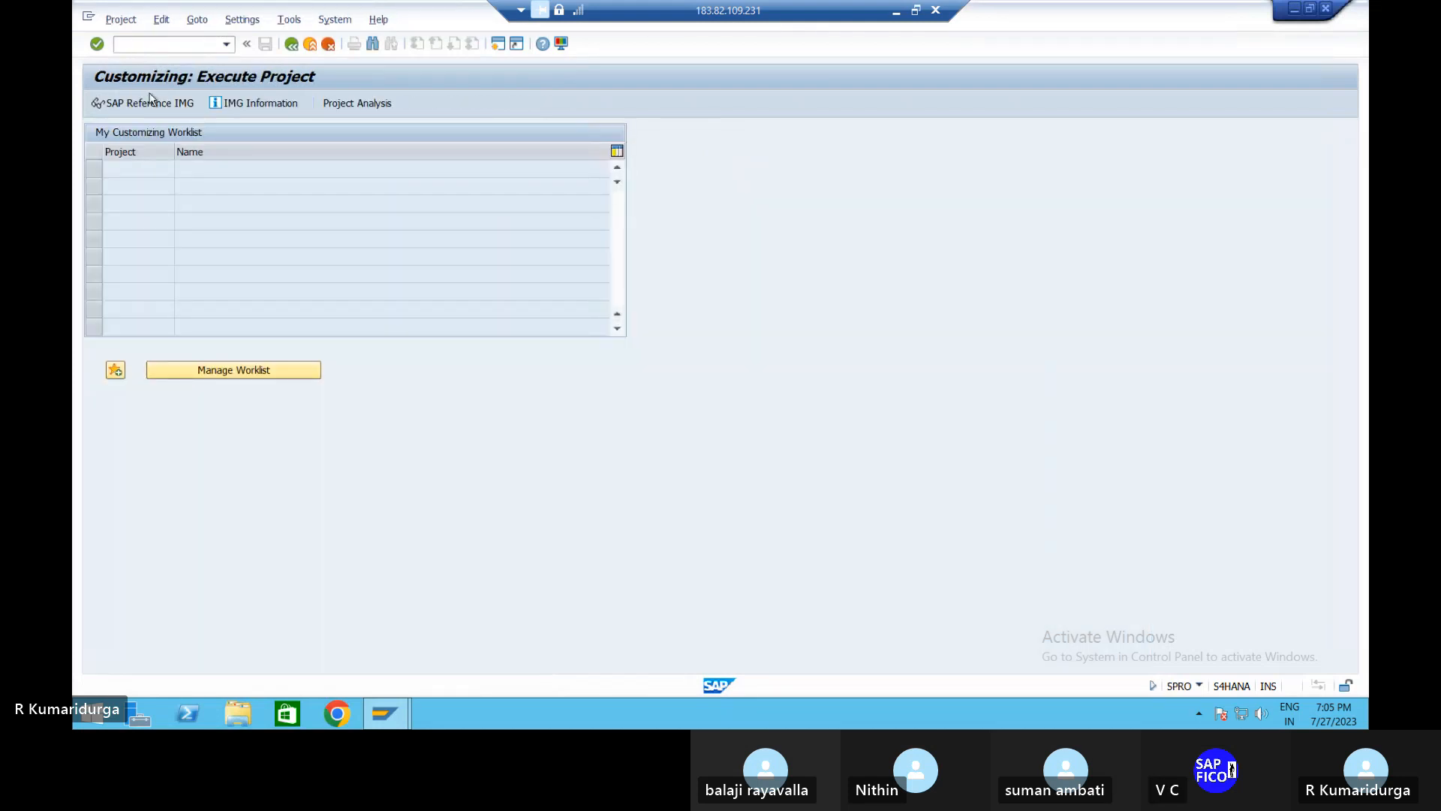
{"action": "left_click", "coordinate": [151, 103]}
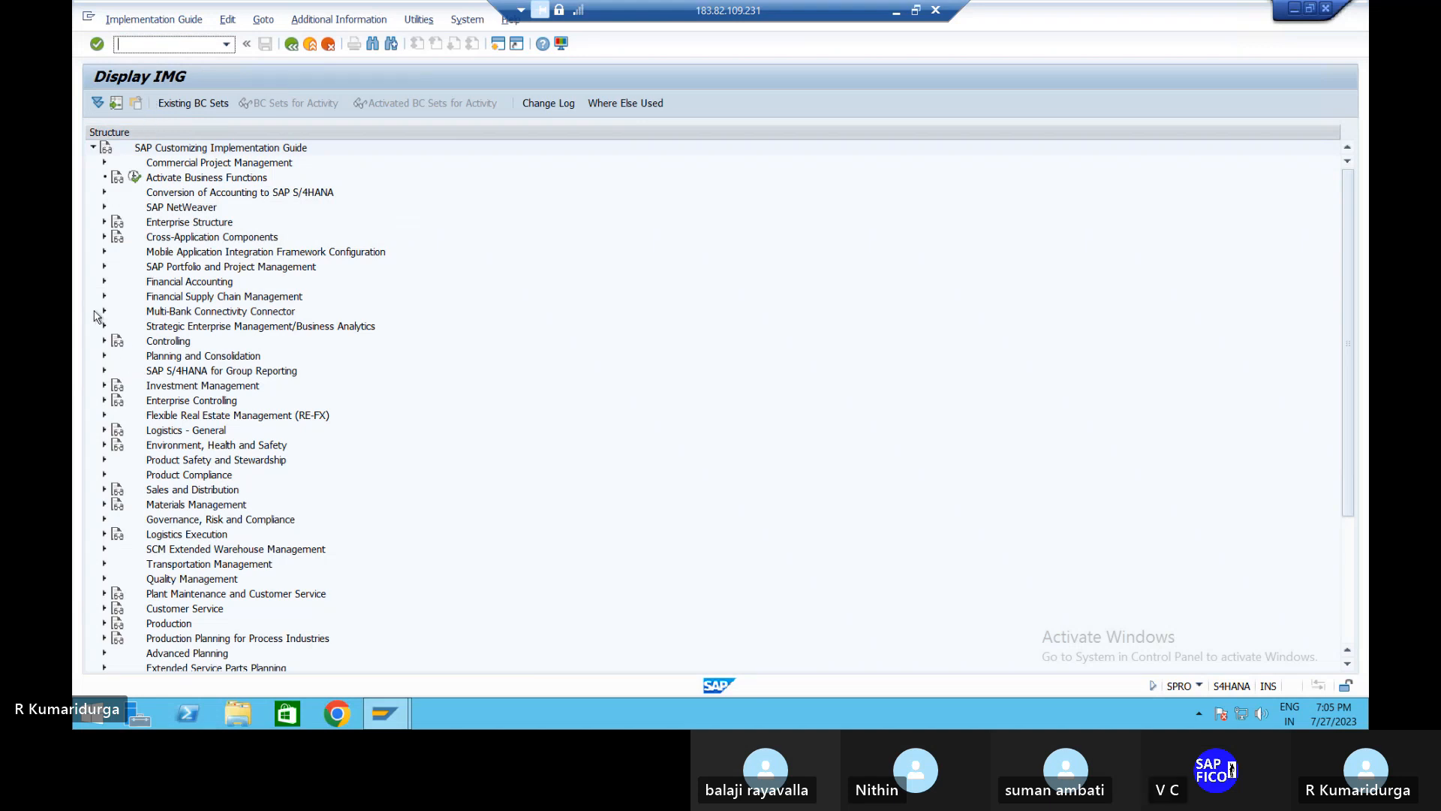
Start new entries in Define Technical Clearing Account for Integrated Asset Acquisition, under Asset Accounting's Integration with General Ledger Accounting
{"action": "left_click", "coordinate": [105, 283]}
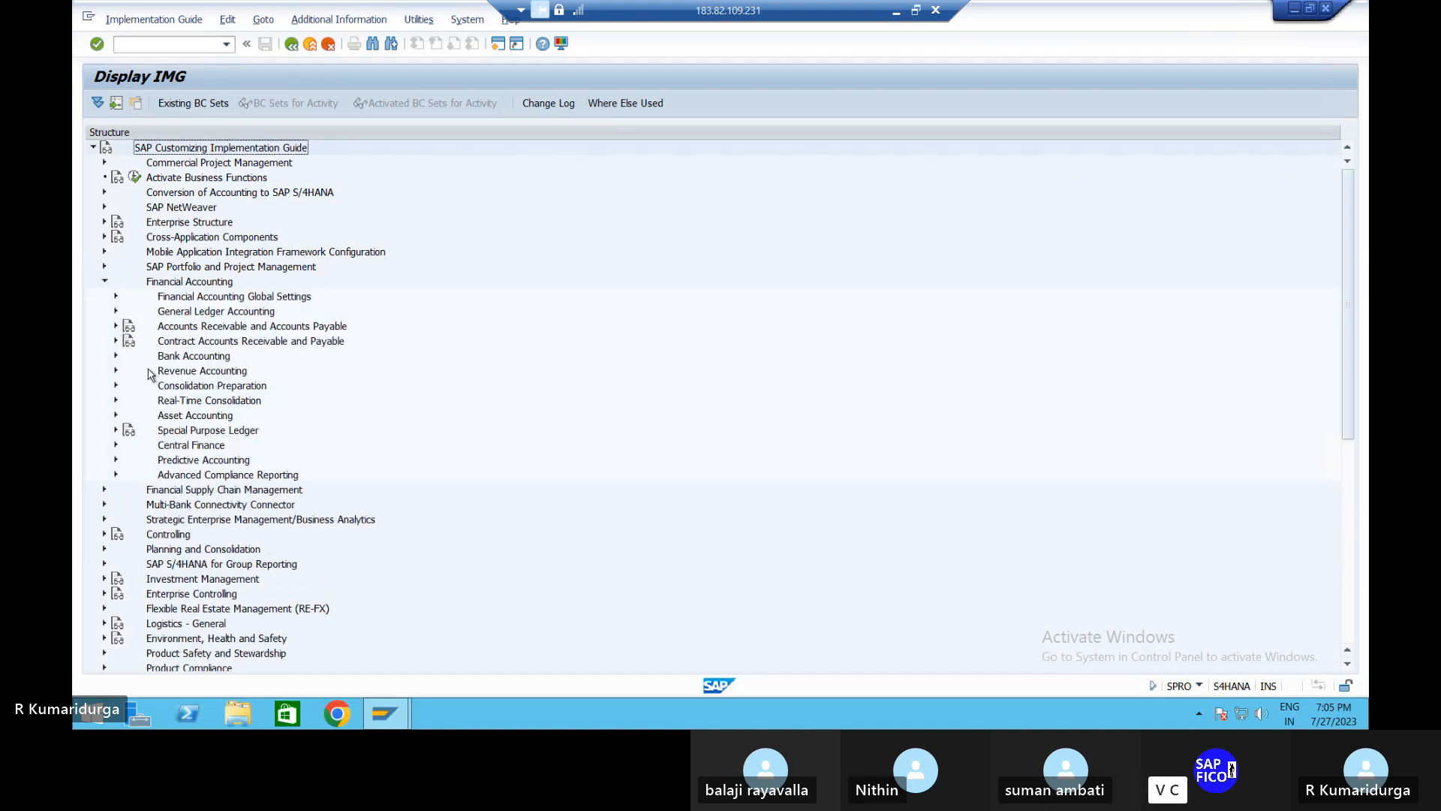
{"action": "left_click", "coordinate": [117, 417]}
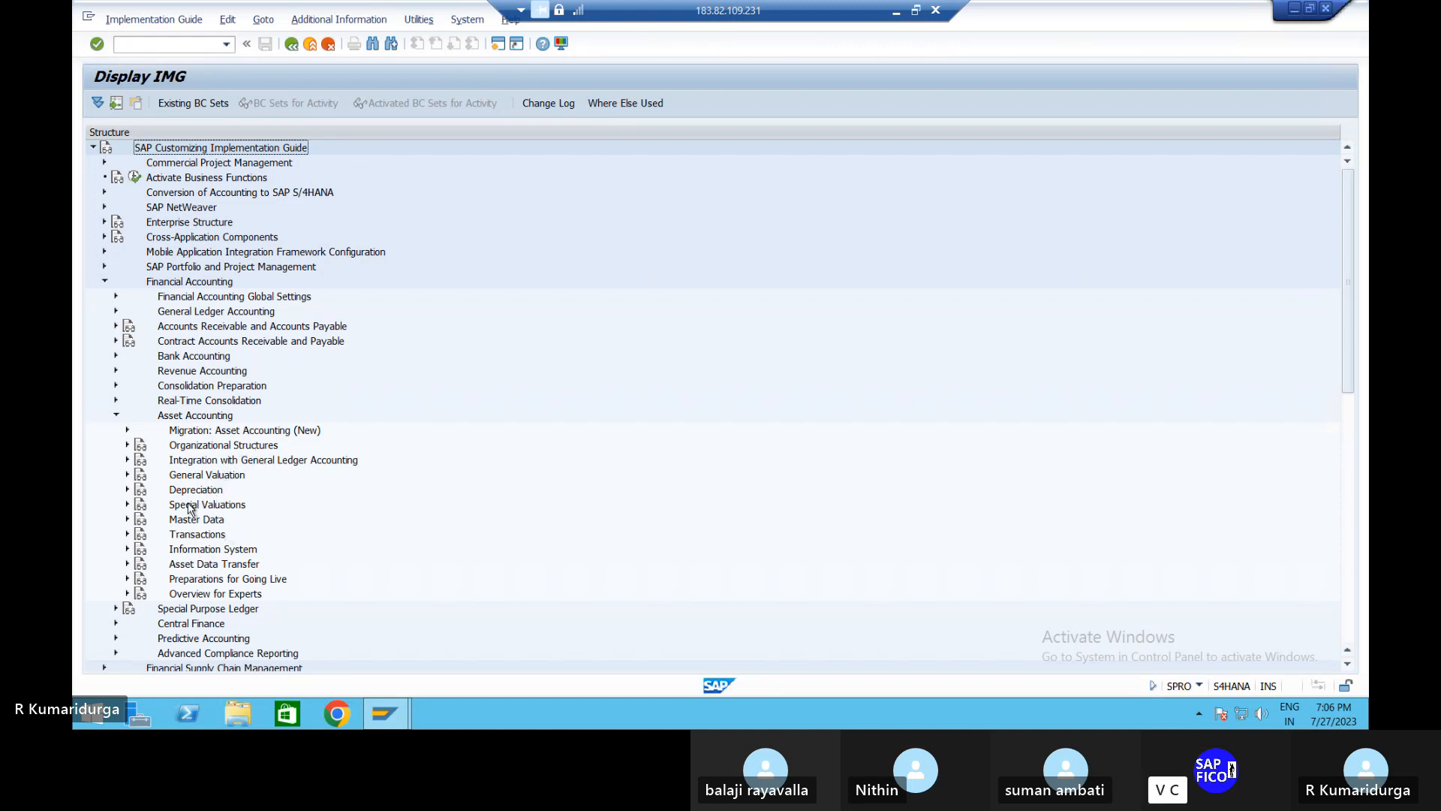
{"action": "left_click", "coordinate": [128, 461]}
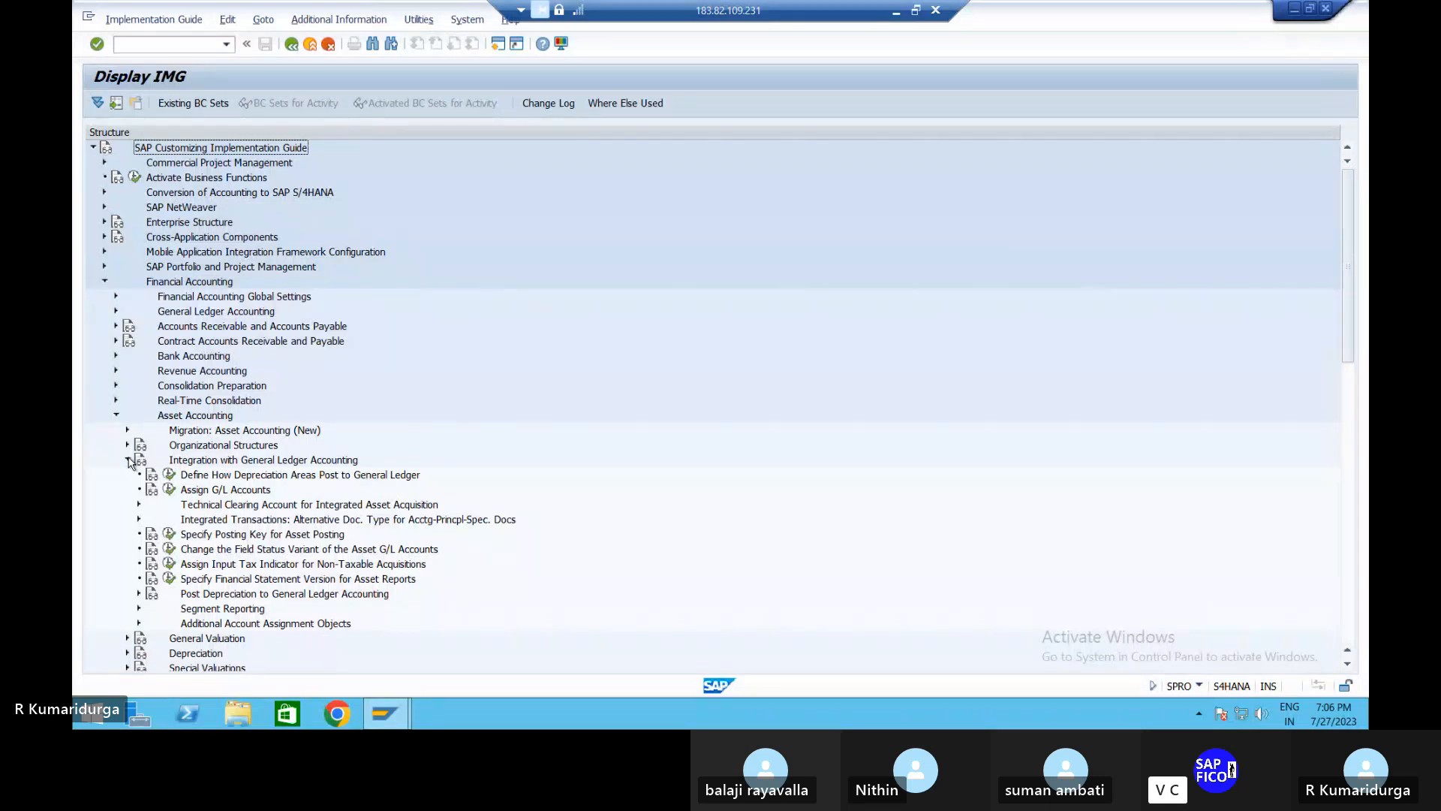
{"action": "left_click", "coordinate": [139, 507]}
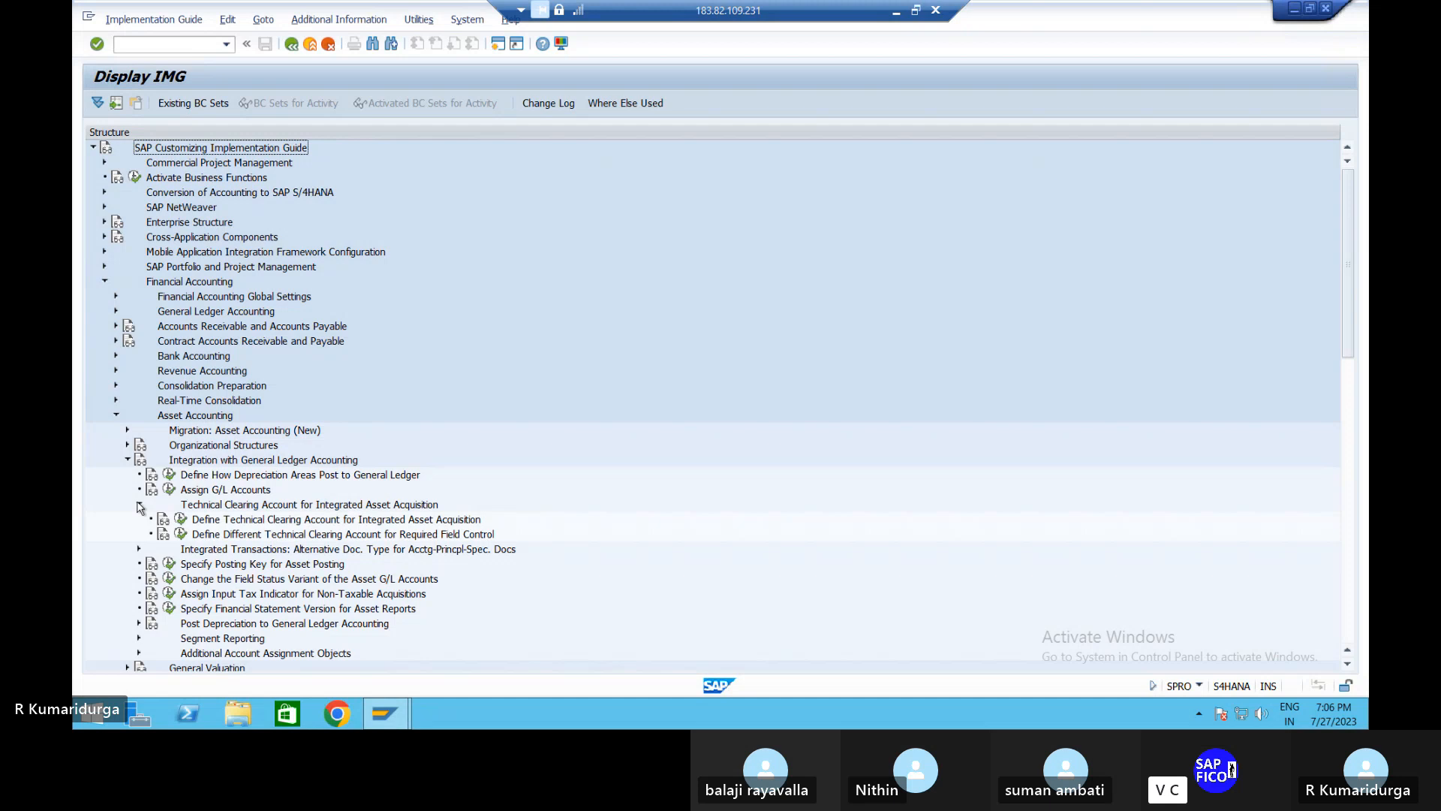
{"action": "left_click", "coordinate": [181, 521]}
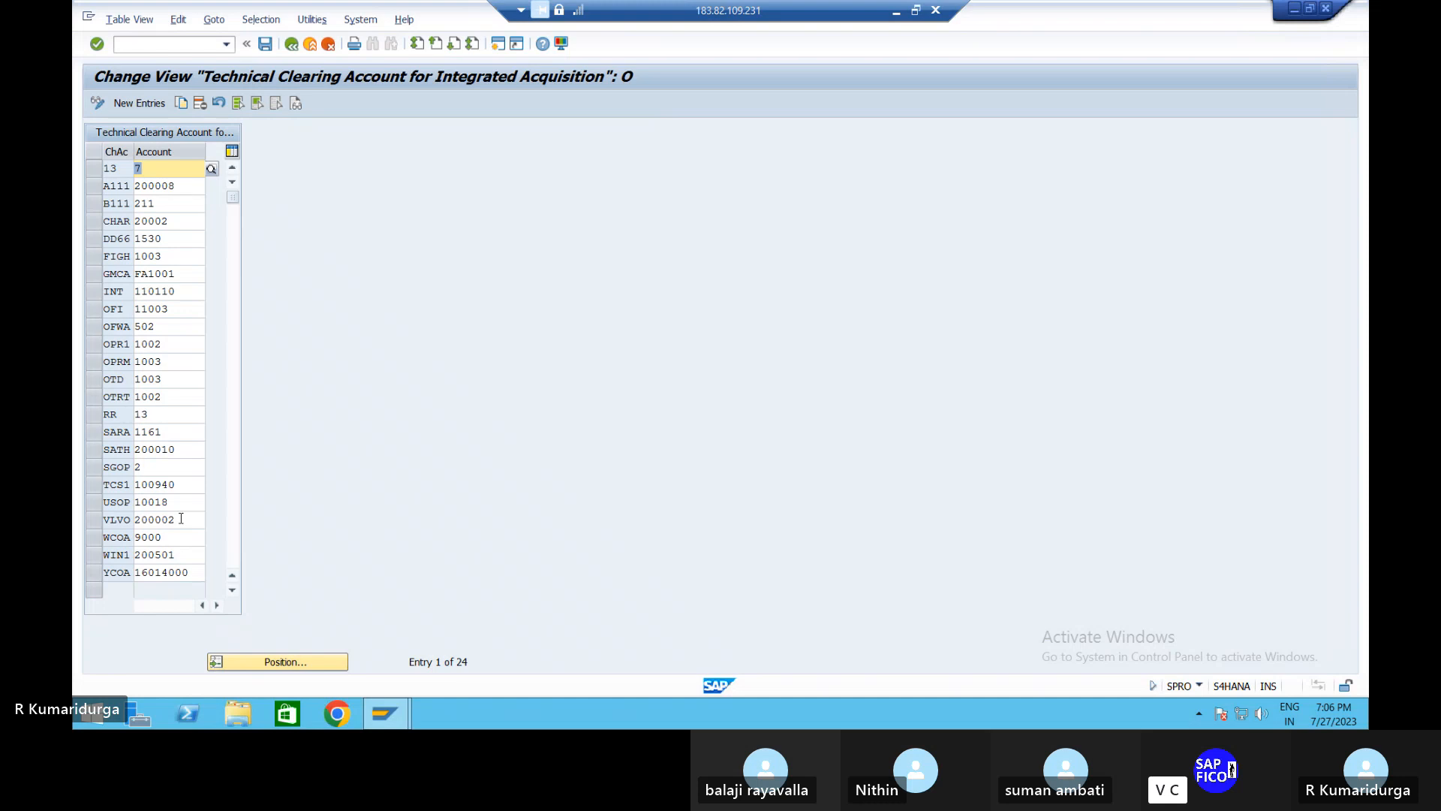
{"action": "left_click", "coordinate": [154, 106]}
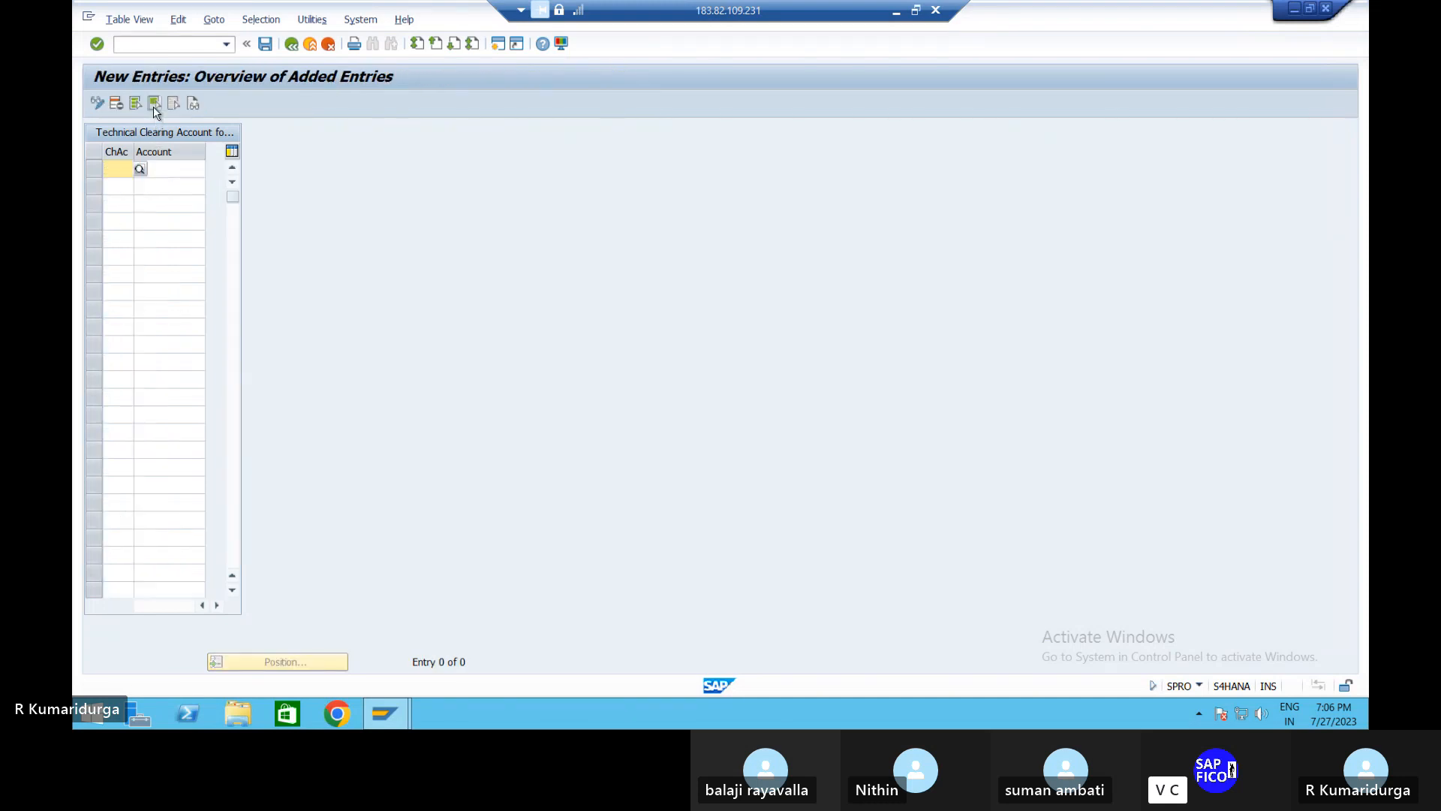
Assign technical clearing account 200002 to chart of accounts DUR1 in the new entry and save it
{"action": "type", "text": "DUR1"}
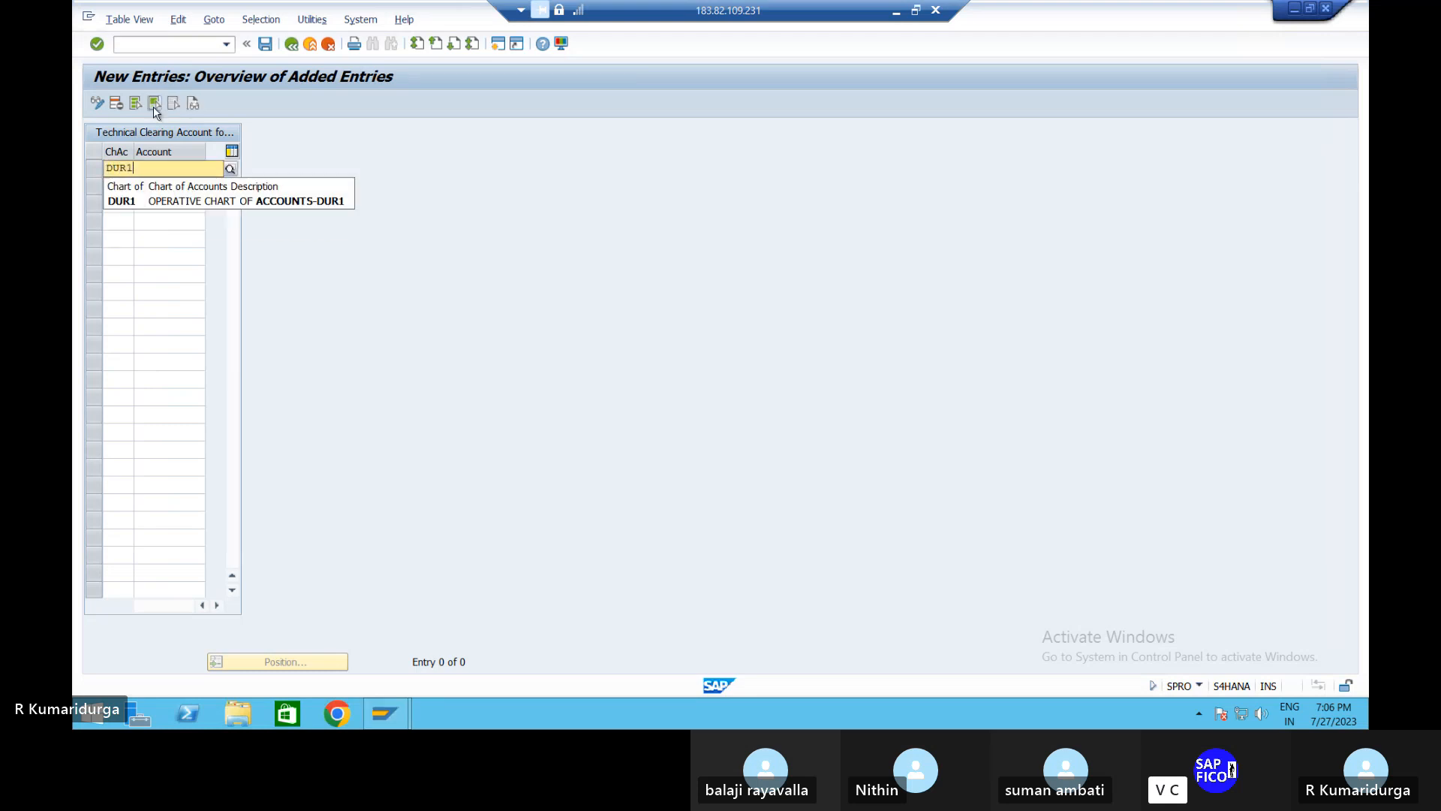
{"action": "key", "text": "Tab"}
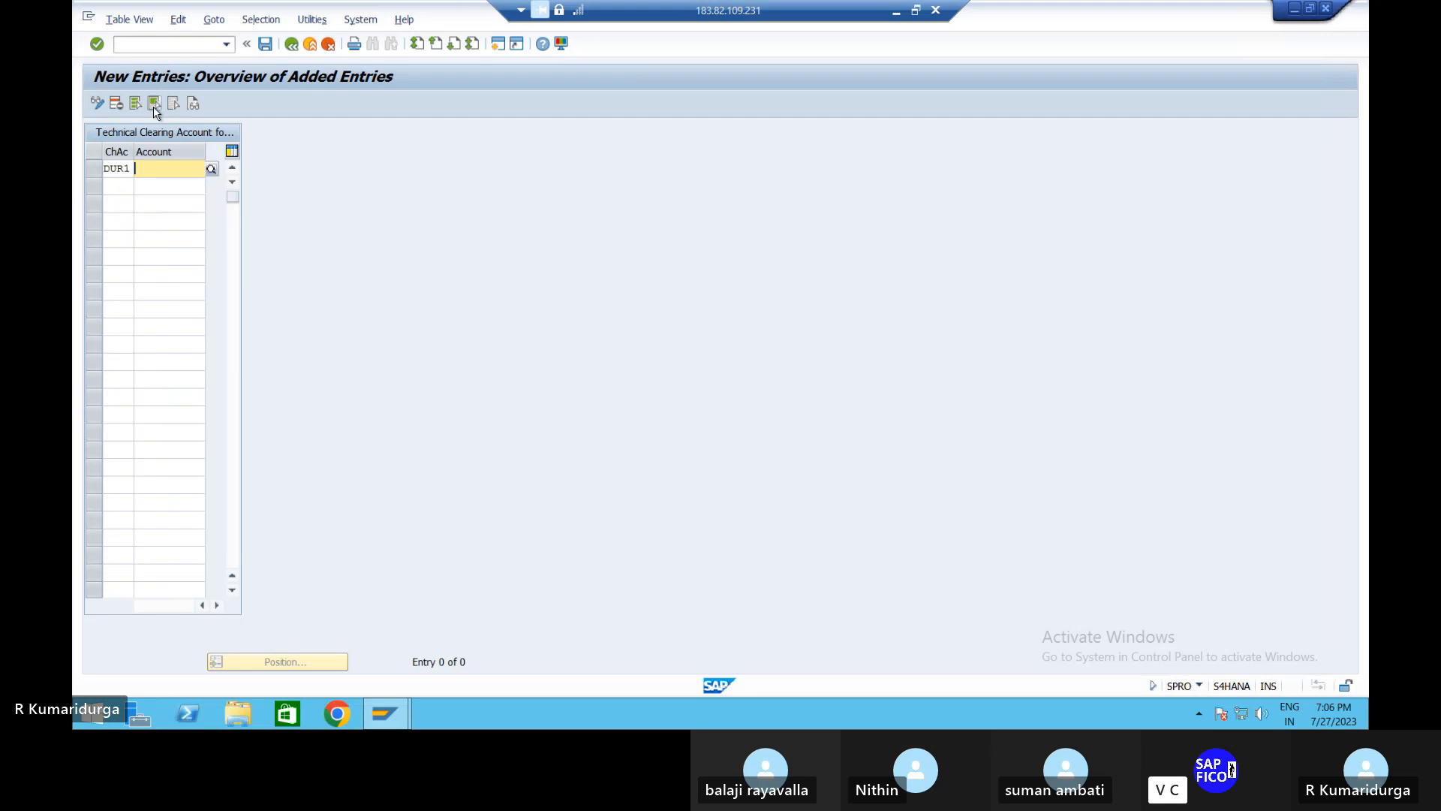
{"action": "left_click", "coordinate": [212, 171]}
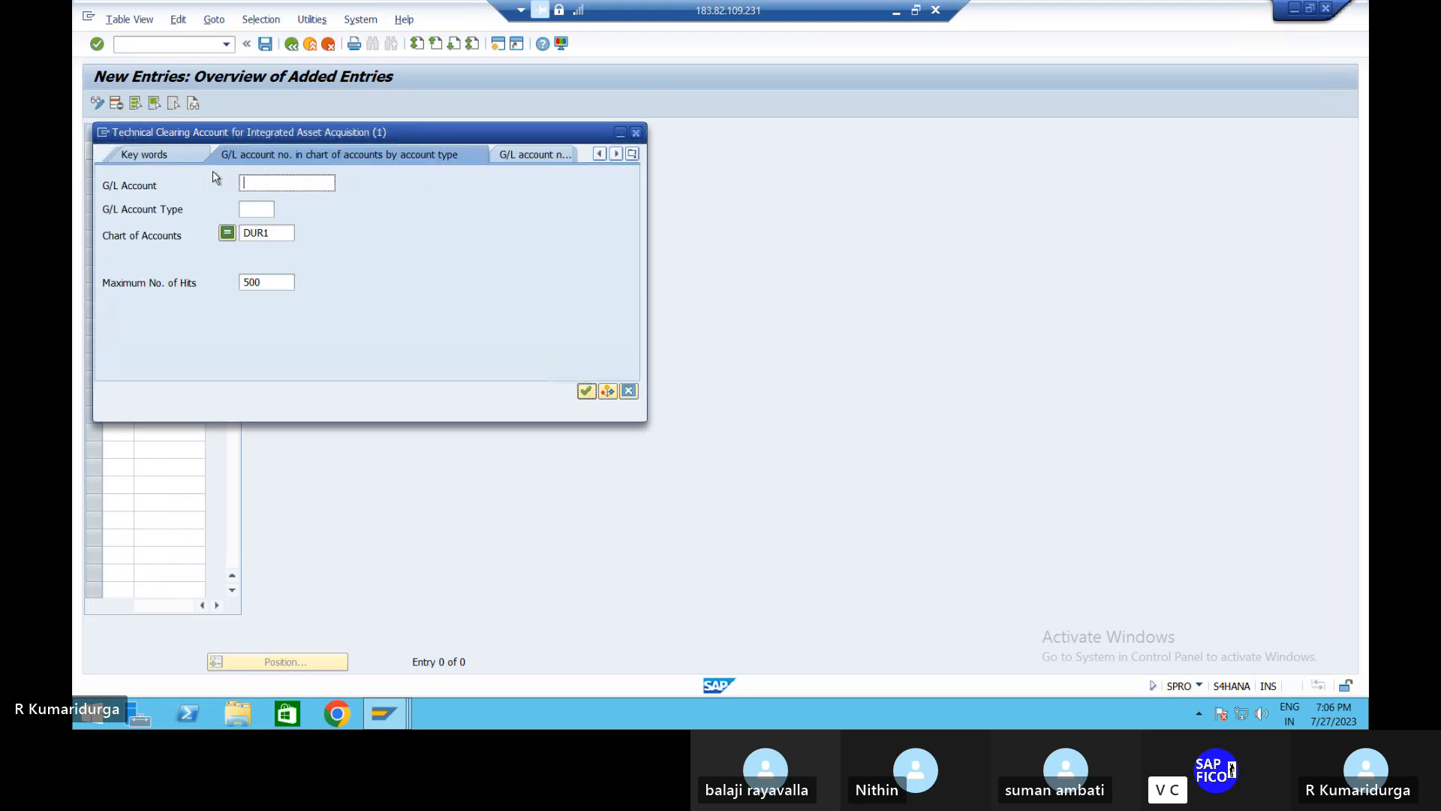
{"action": "key", "text": "Return"}
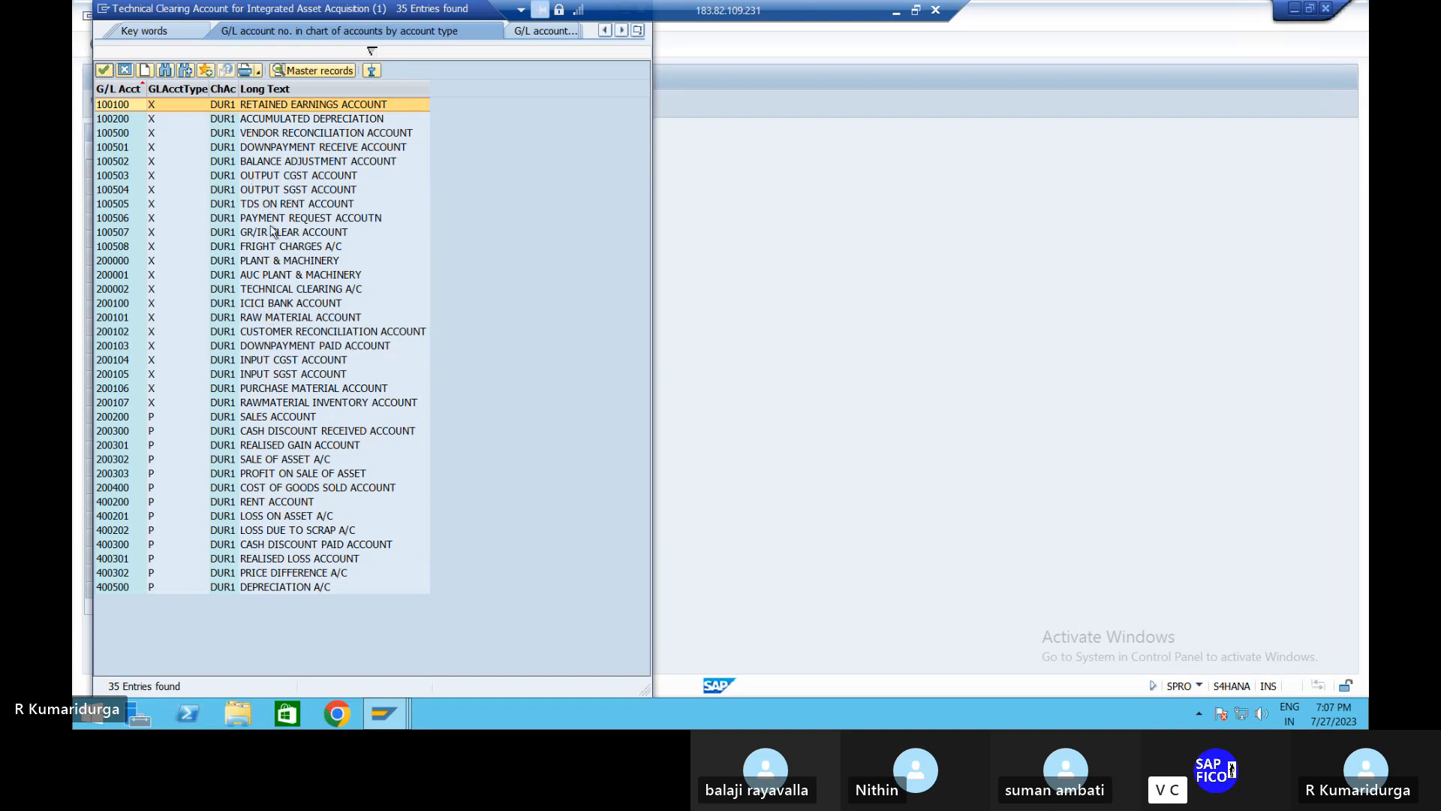
{"action": "left_click", "coordinate": [303, 290]}
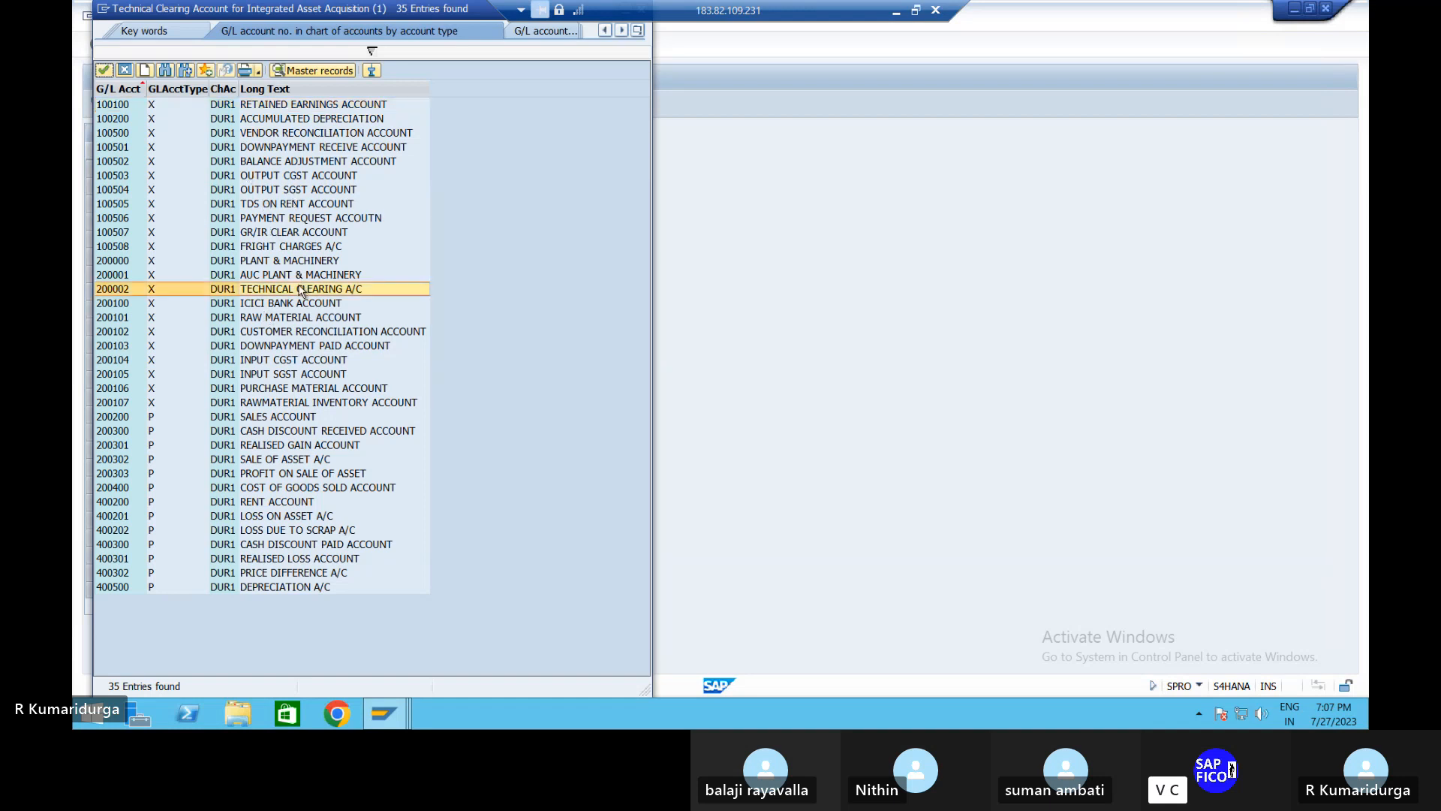
{"action": "double_click", "coordinate": [398, 294]}
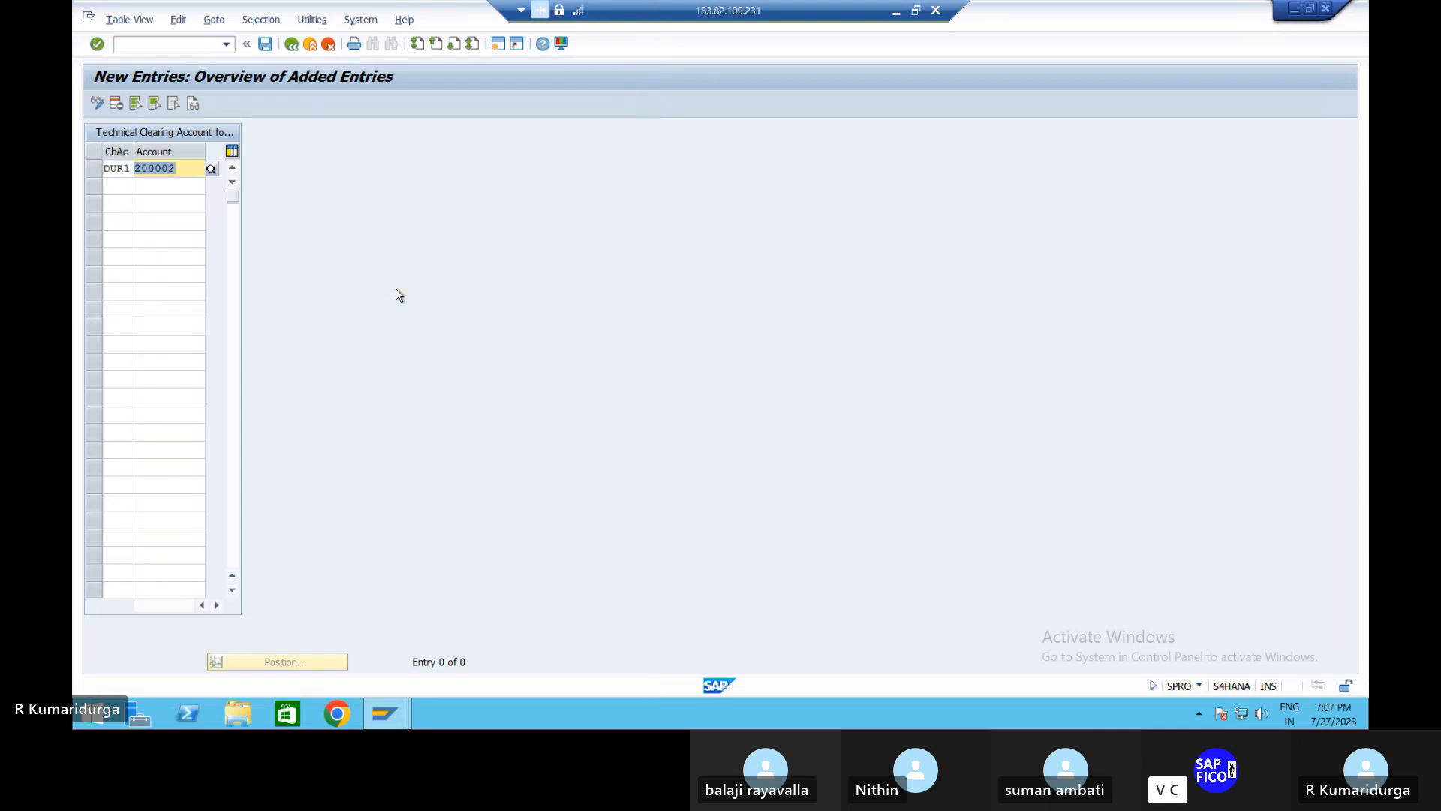
{"action": "key", "text": "Return"}
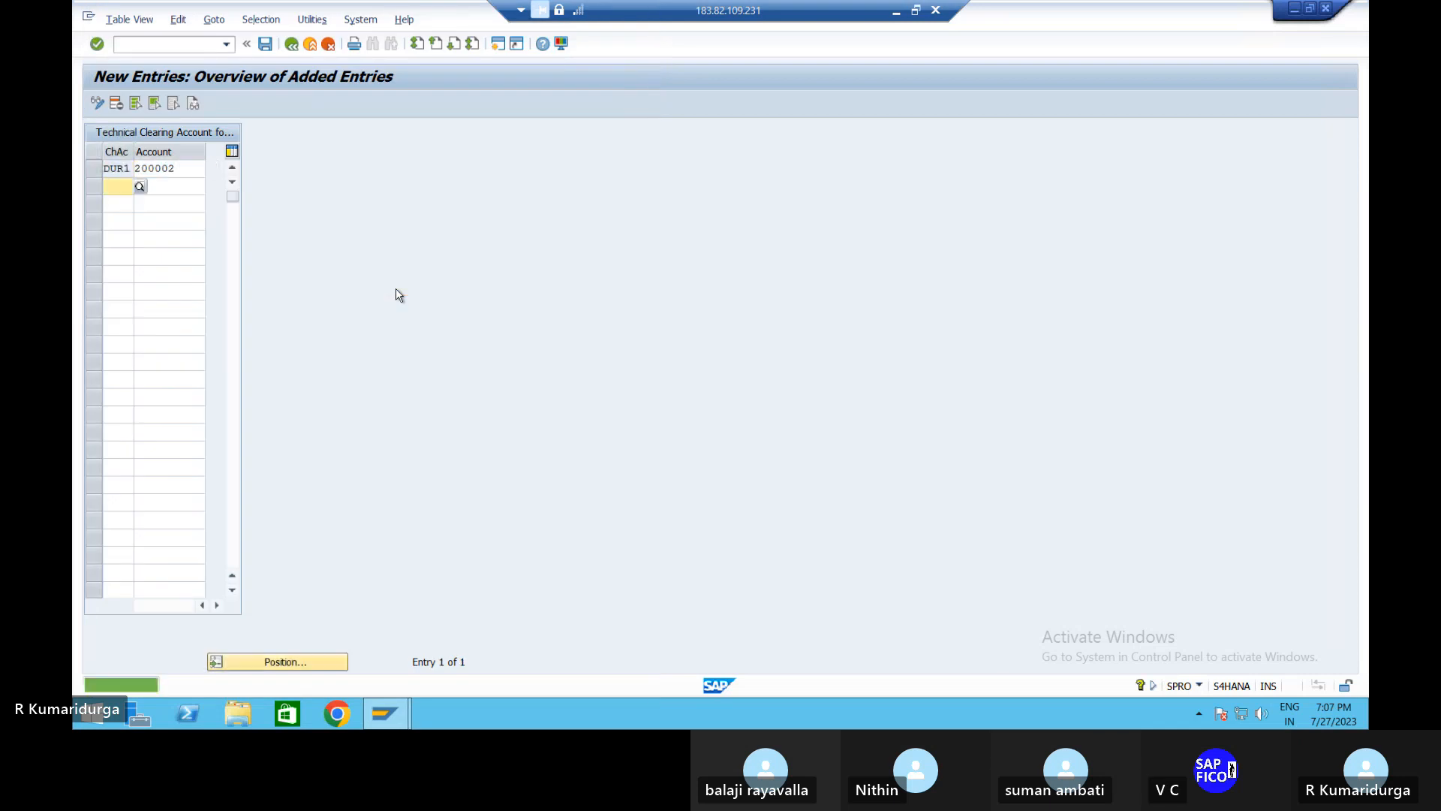
{"action": "left_click", "coordinate": [265, 43]}
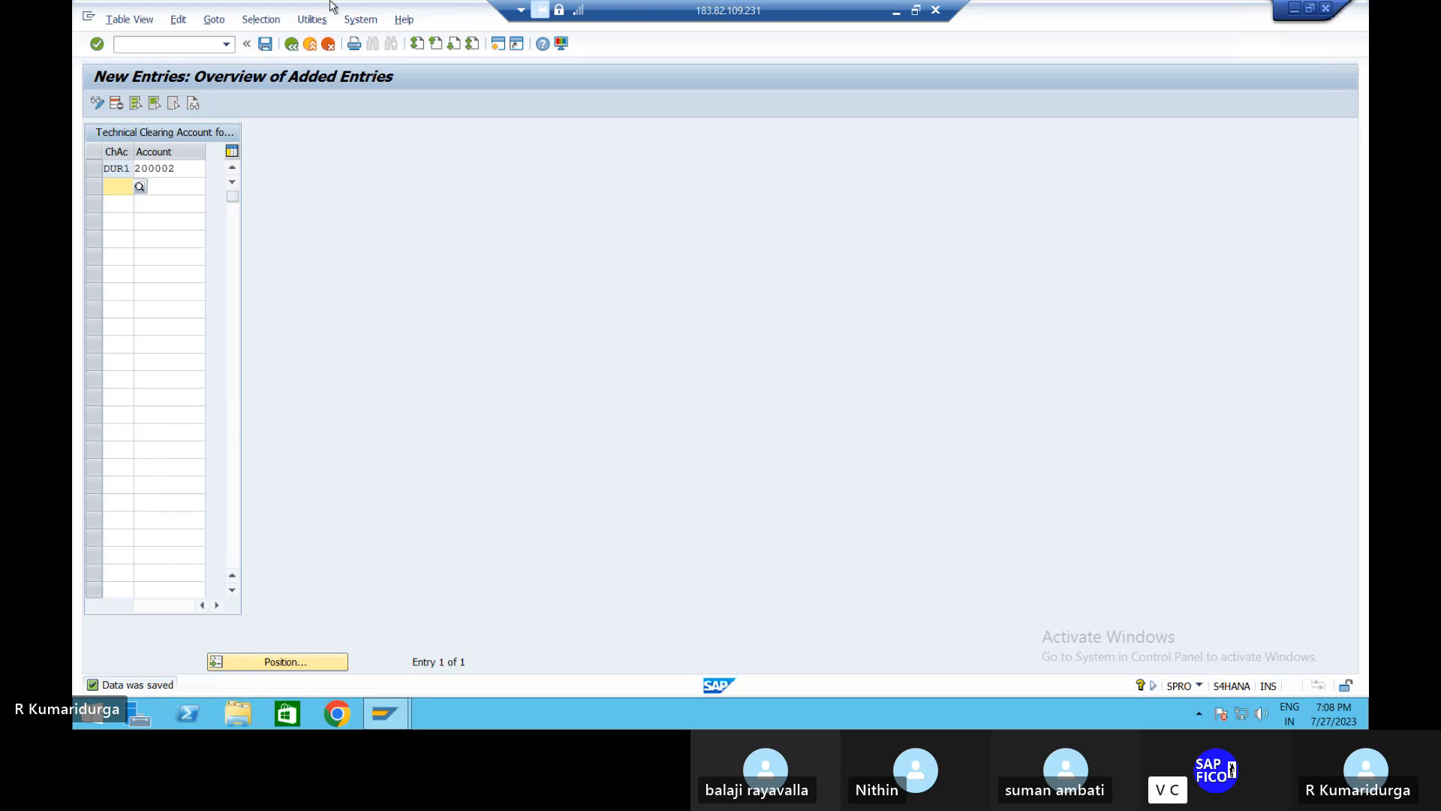
Switch to the configuration notes in Notepad and add "F) ACTIVATE SEGMENT REPORTING" below item E of point 11
{"action": "left_click", "coordinate": [895, 12]}
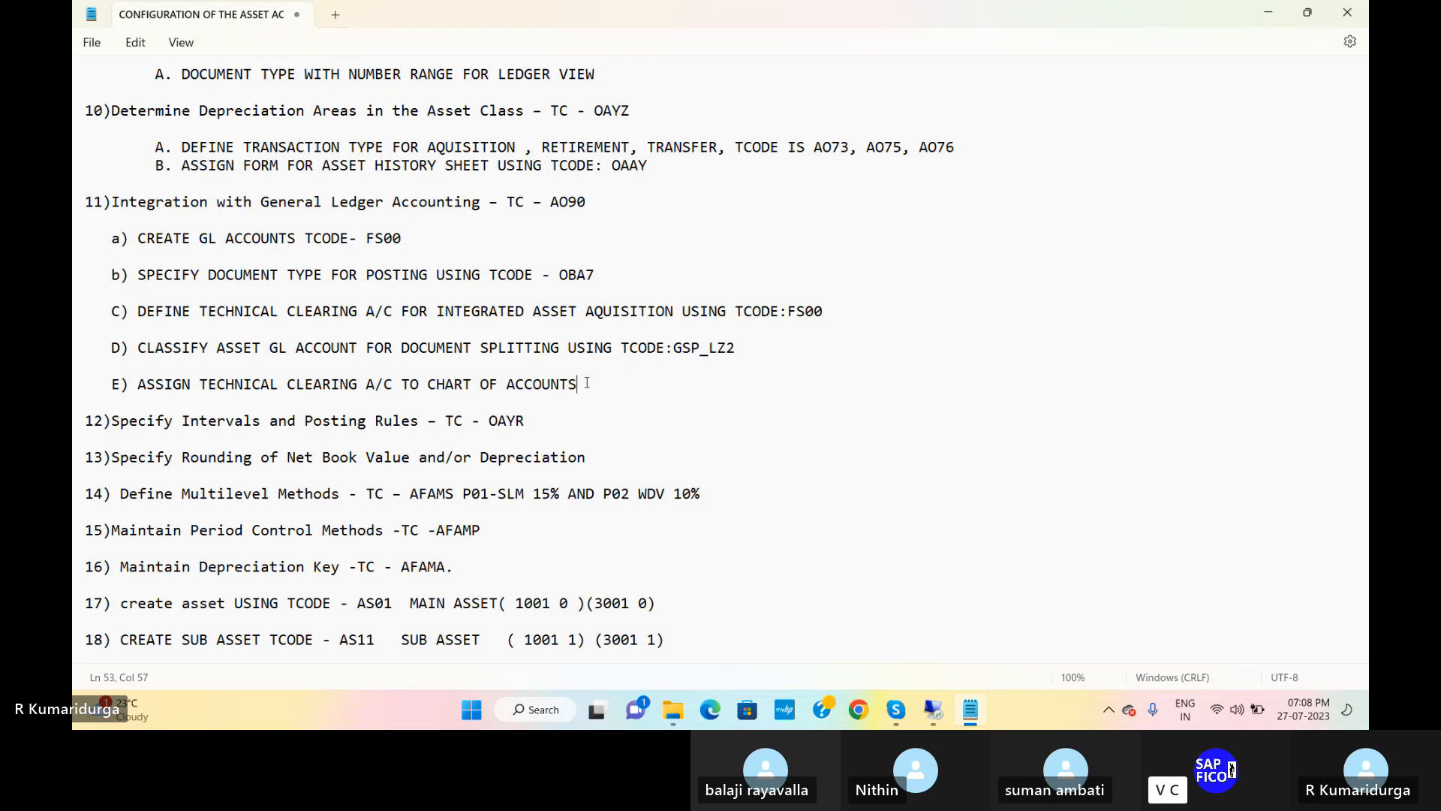
{"action": "scroll", "coordinate": [587, 382], "scroll_direction": "up", "scroll_amount": 3}
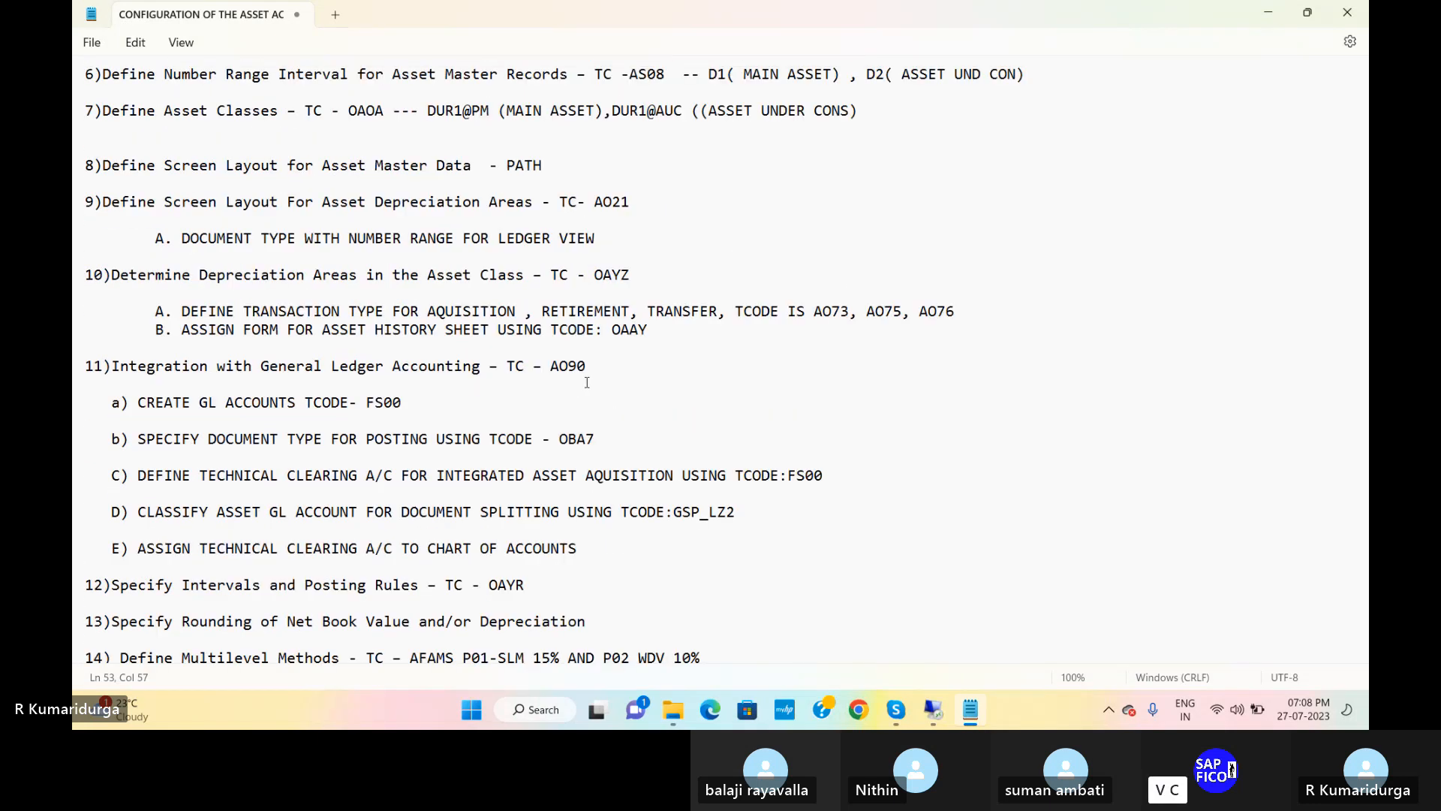
{"action": "scroll", "coordinate": [587, 383], "scroll_direction": "down", "scroll_amount": 4}
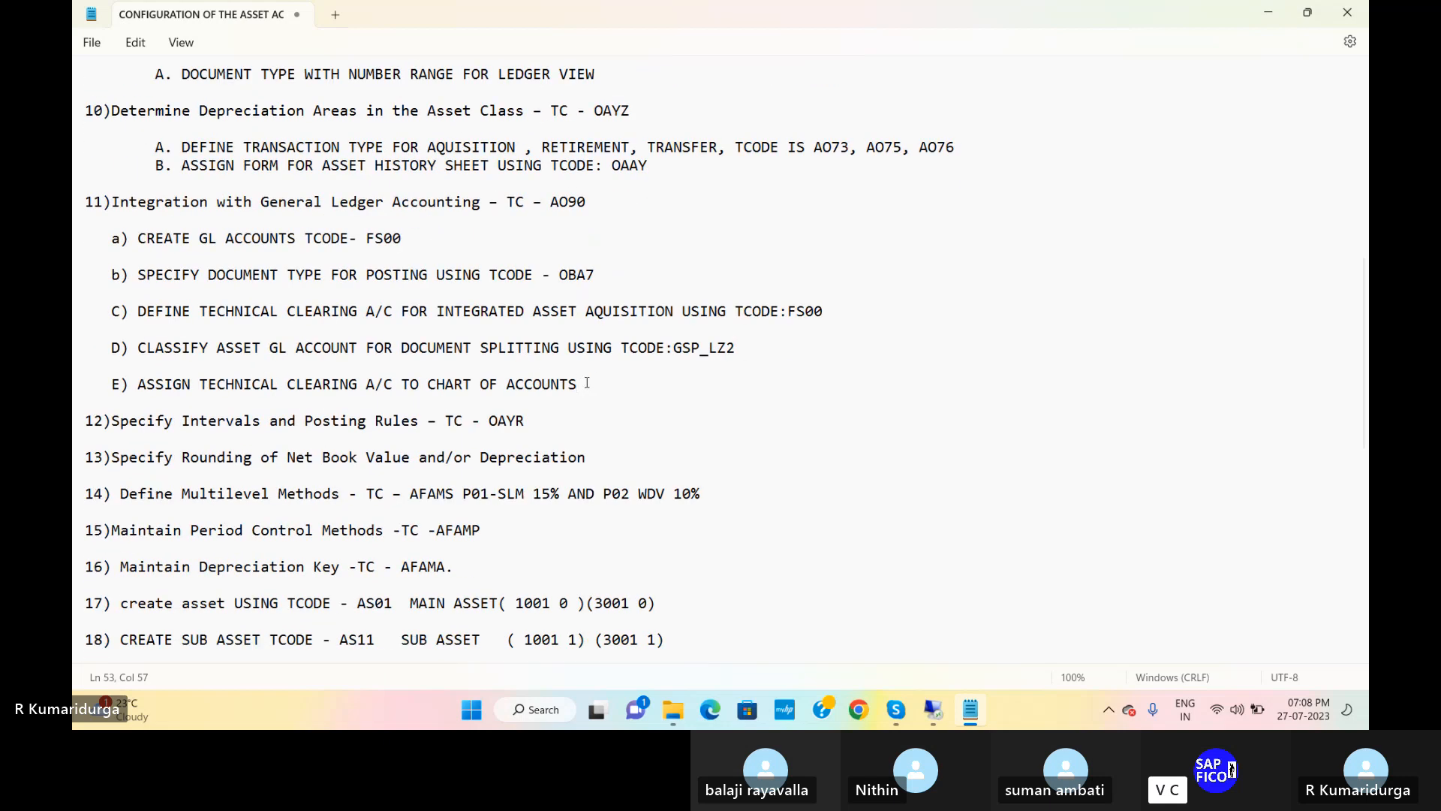
{"action": "scroll", "coordinate": [587, 383], "scroll_direction": "down", "scroll_amount": 1}
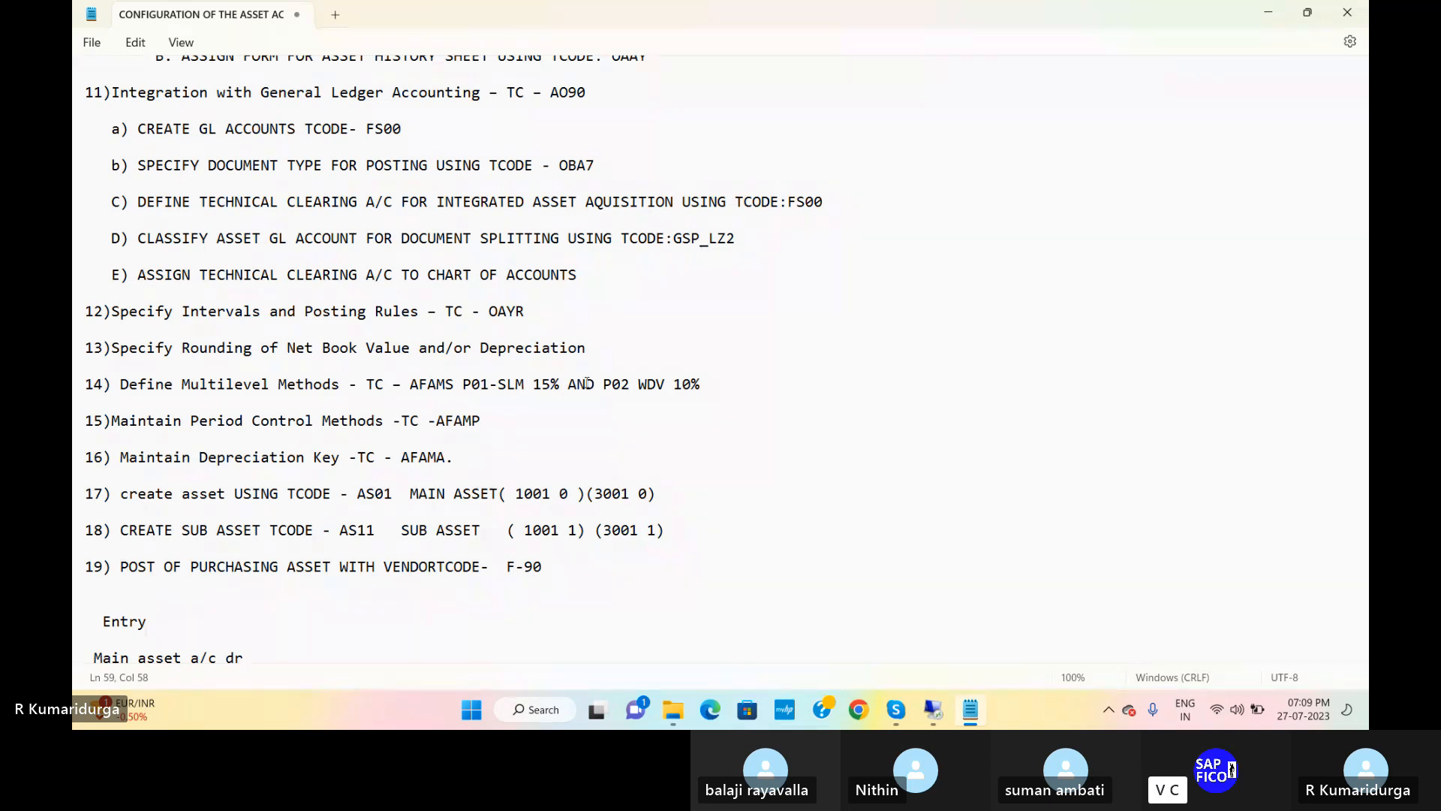
{"action": "left_click", "coordinate": [597, 273]}
{"action": "key", "text": "Return"}
{"action": "key", "text": "Return"}
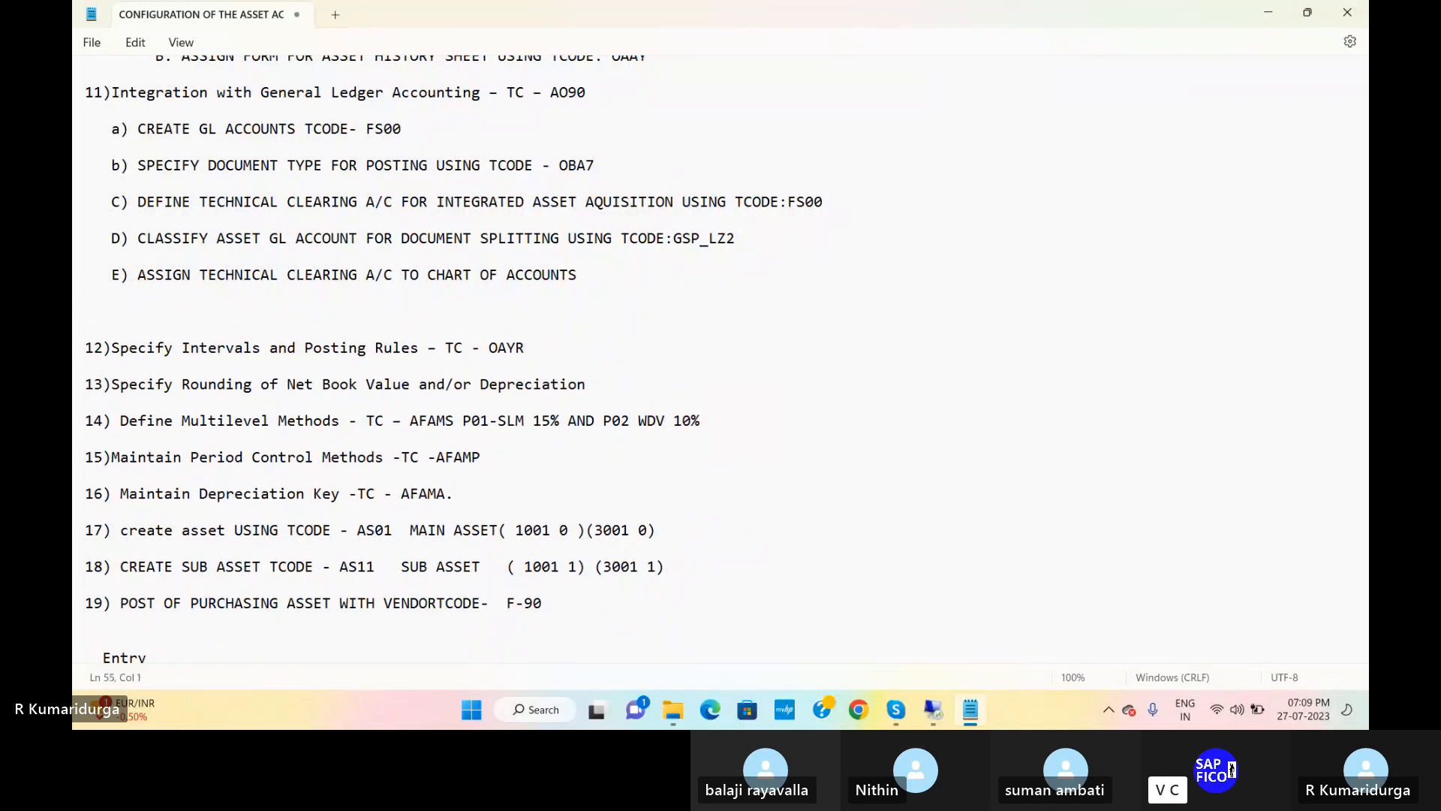
{"action": "type", "text": "F"}
{"action": "key", "text": "BackSpace"}
{"action": "type", "text": "F)"}
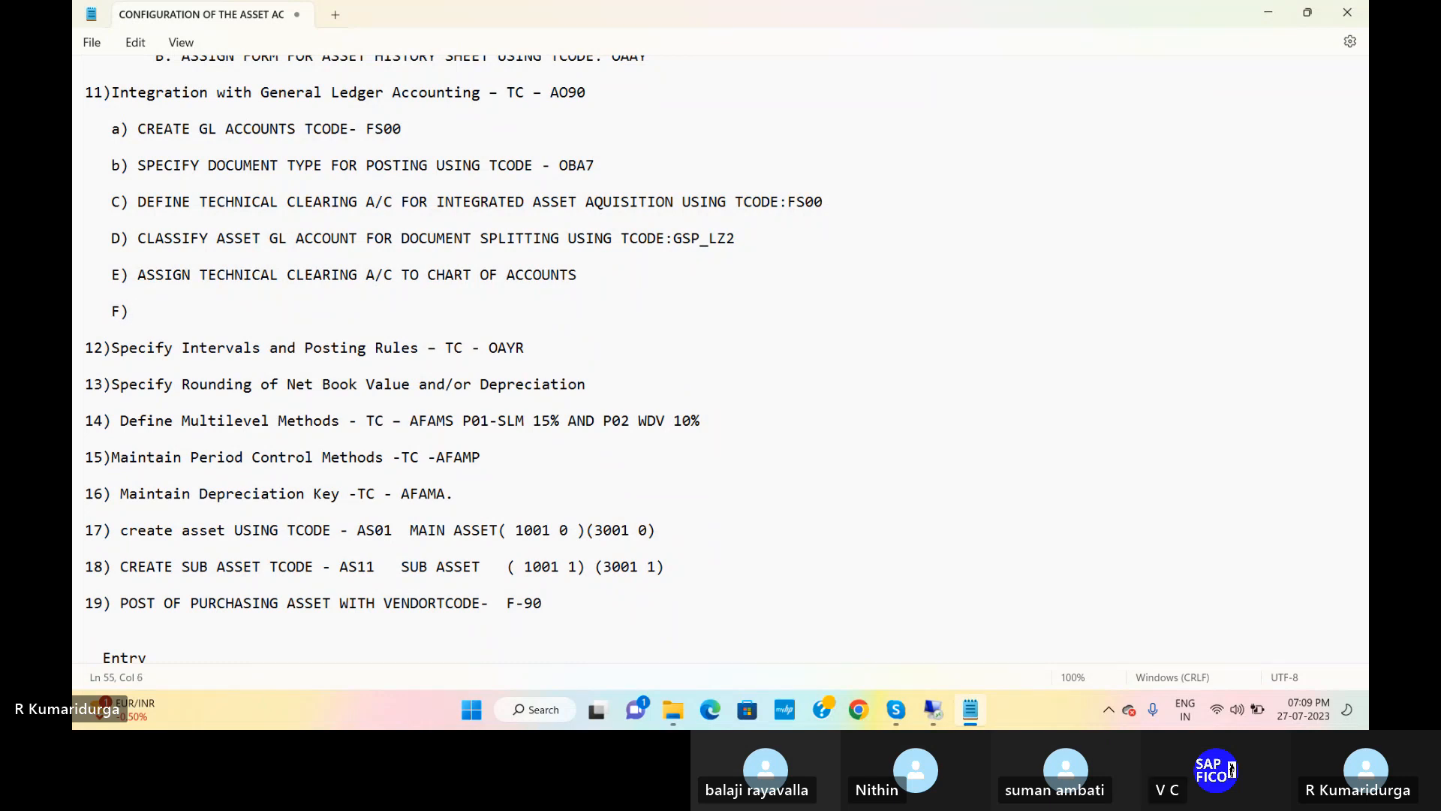
{"action": "type", "text": " ACTIVATE"}
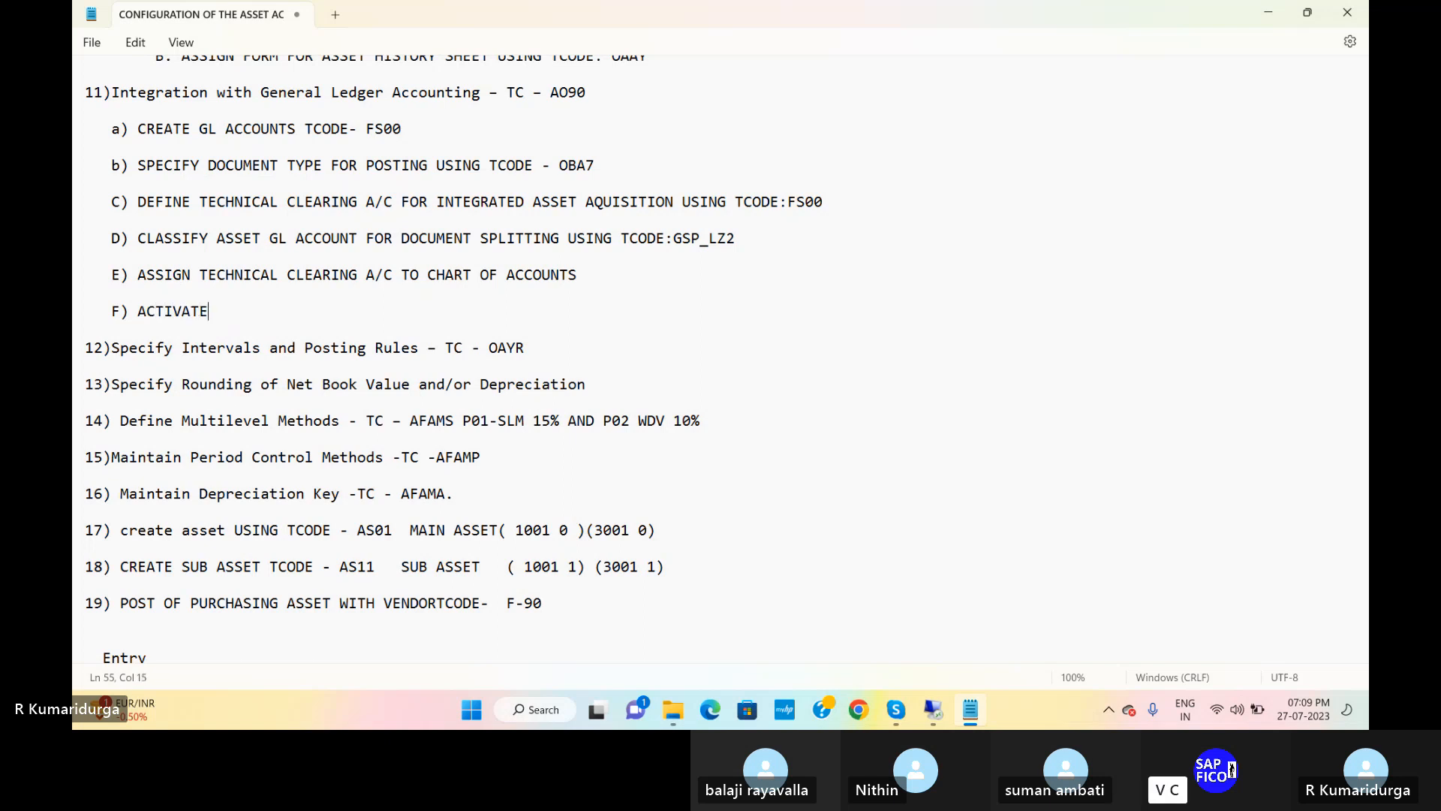
{"action": "type", "text": " SEGMENT REPORTING"}
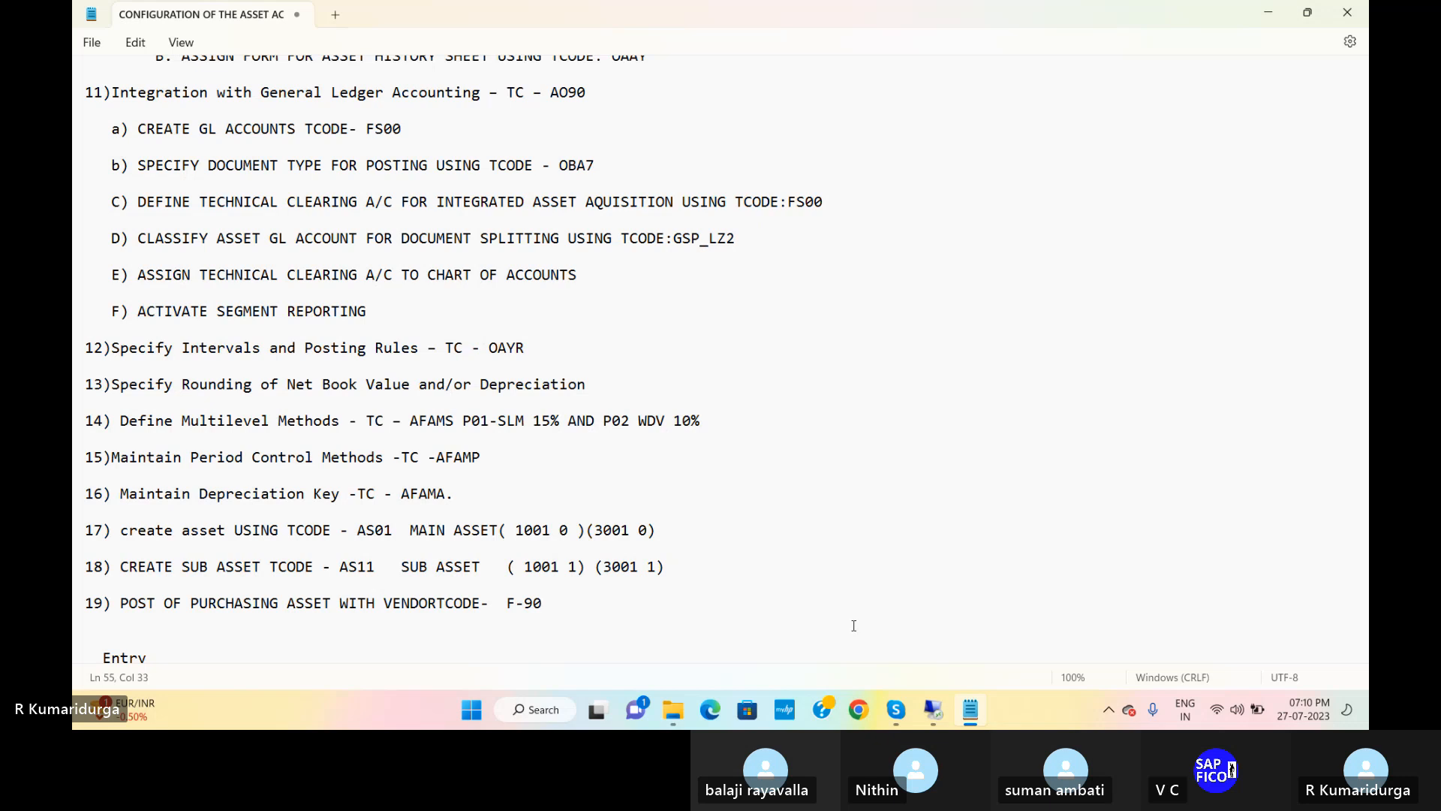
Switch back to the SAP session and open transaction AO90 with chart of depreciation DUCH
{"action": "left_click", "coordinate": [931, 710]}
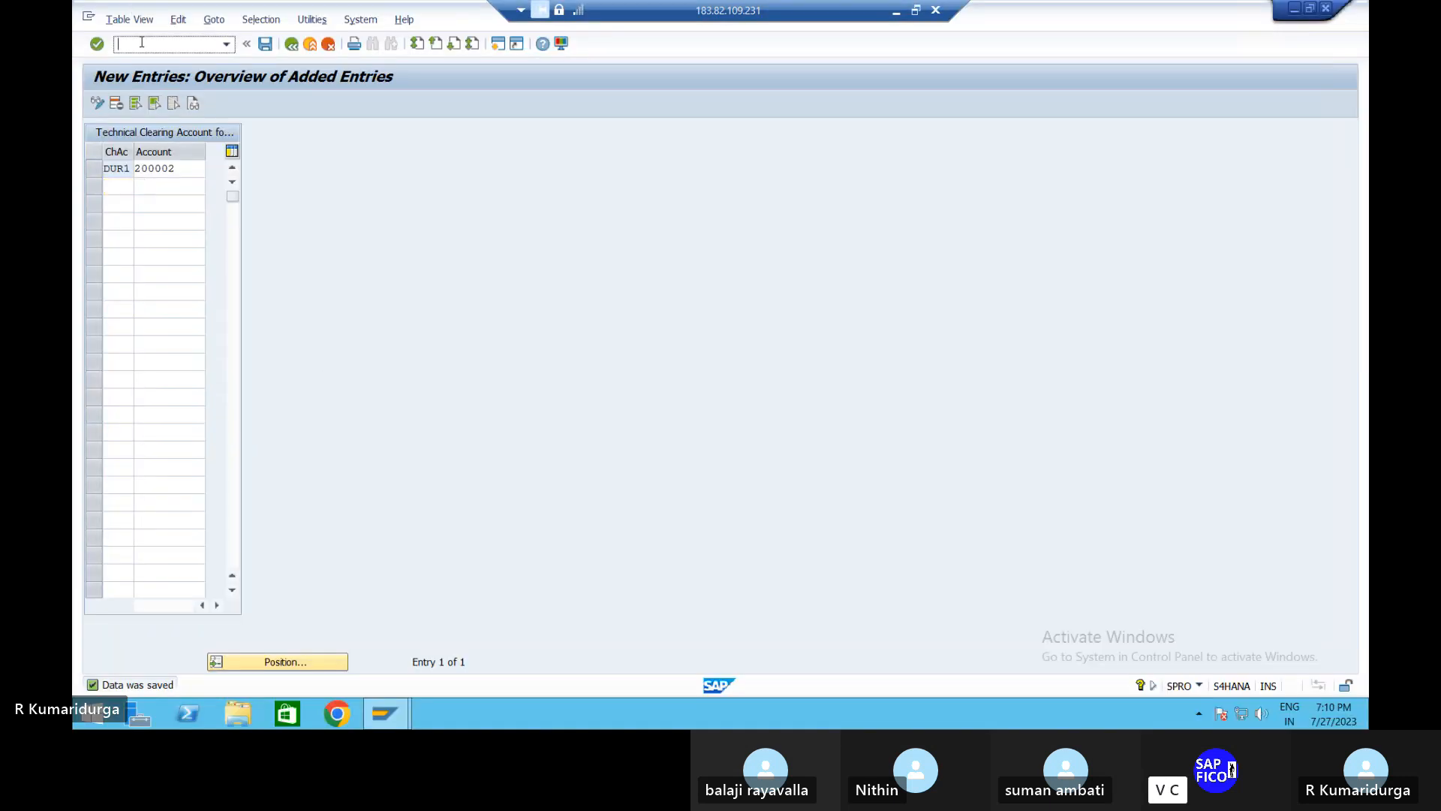
{"action": "type", "text": "/NAO9"}
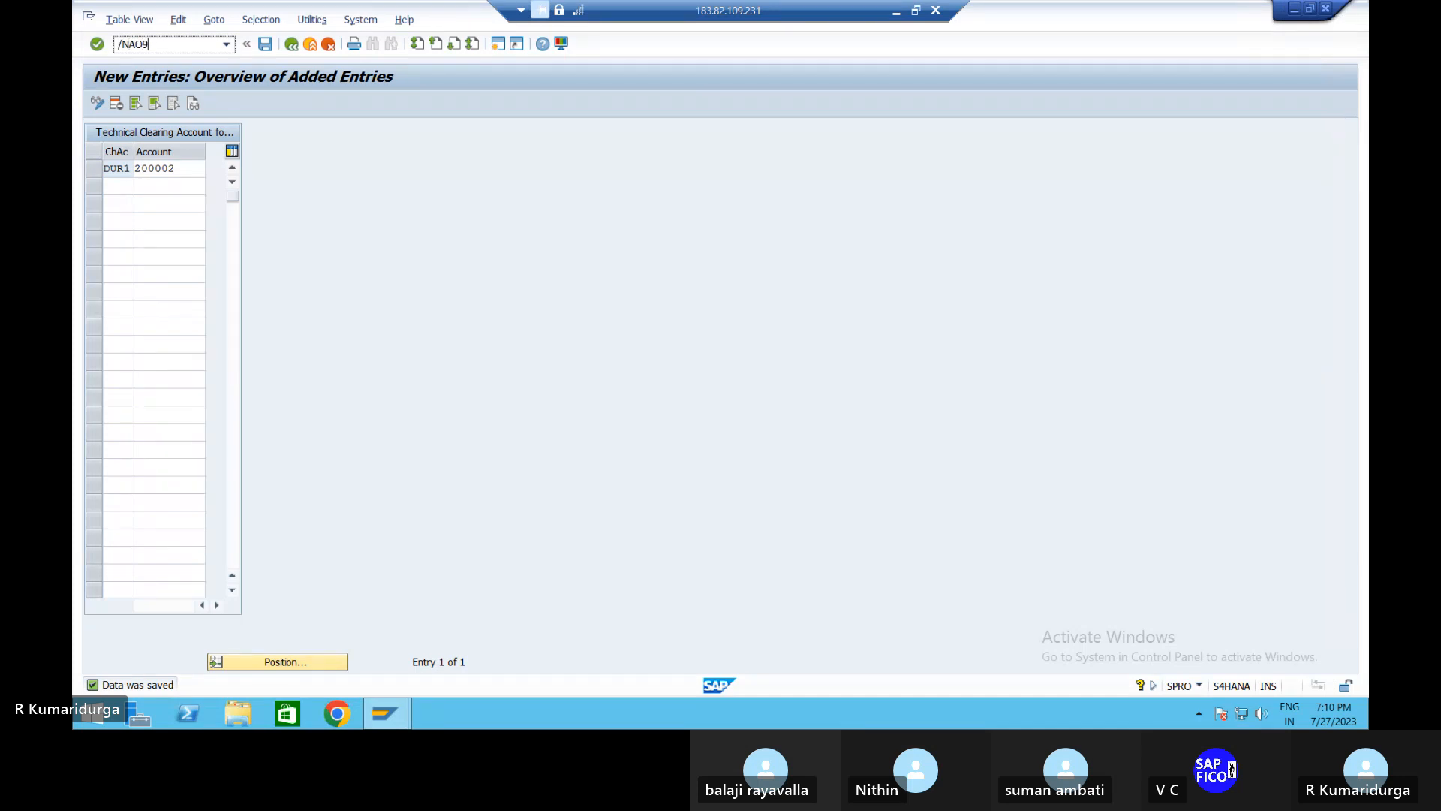
{"action": "key", "text": "Return"}
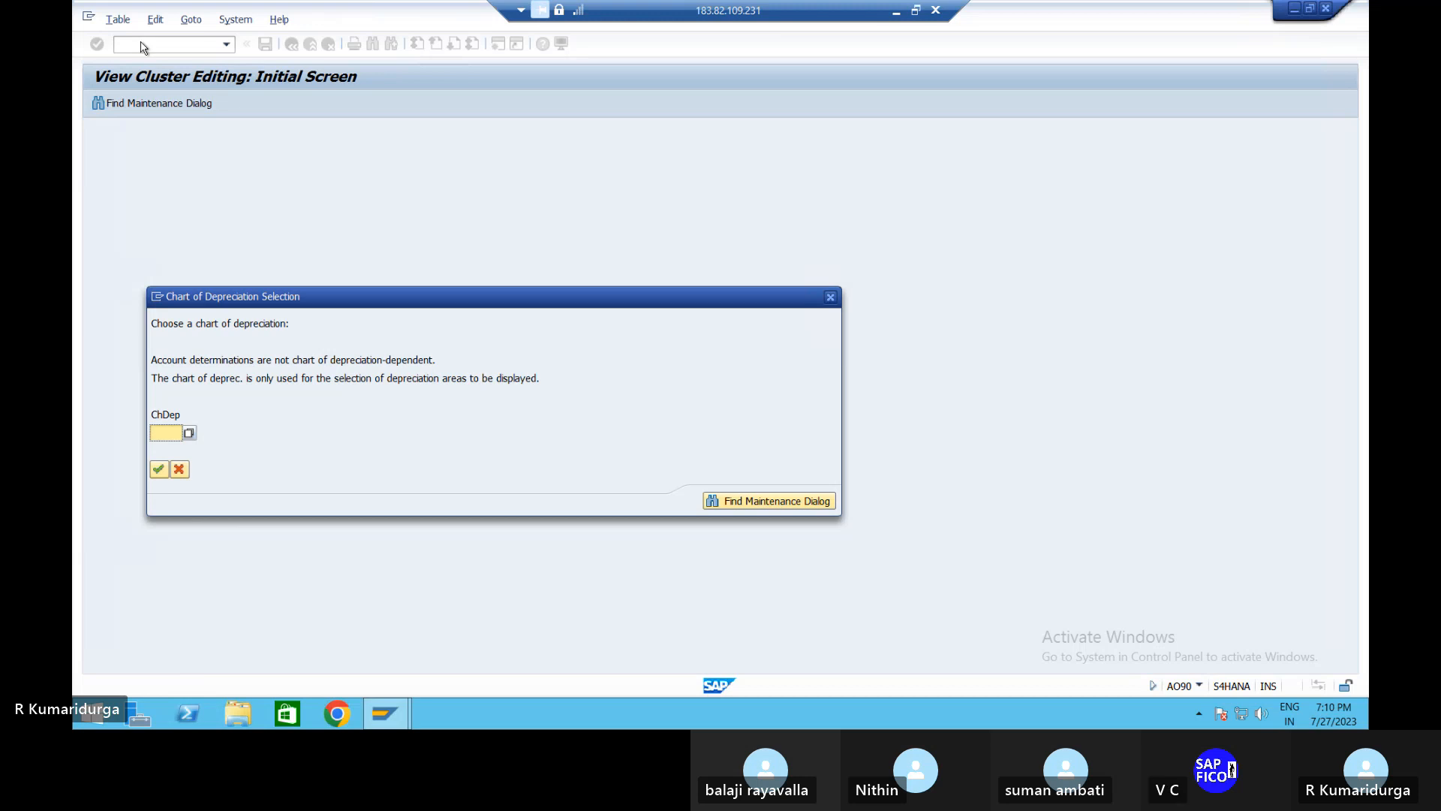
{"action": "type", "text": "DUCH"}
{"action": "key", "text": "Return"}
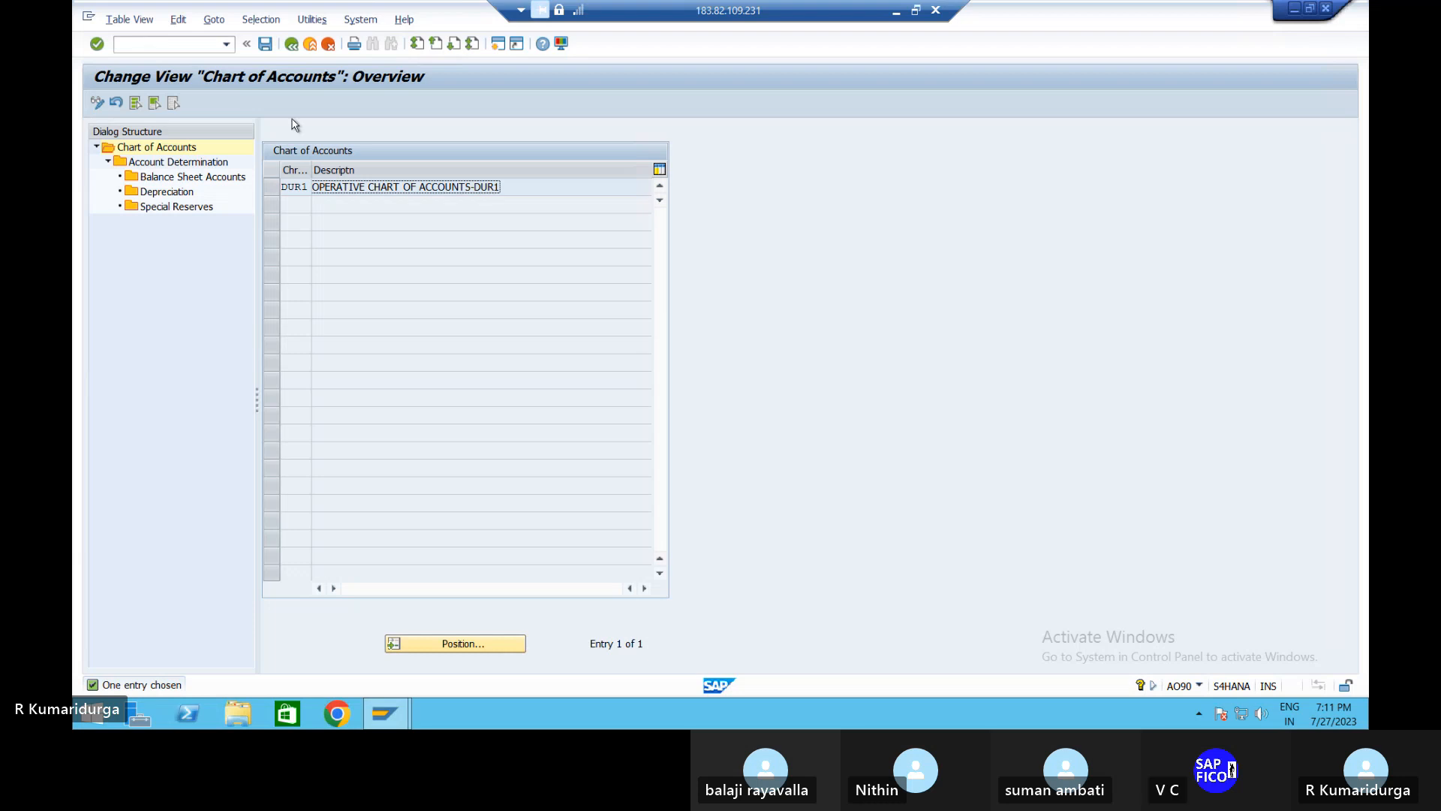
Open the balance sheet accounts of account determination DUR1_P&M for chart of accounts DUR1
{"action": "left_click", "coordinate": [271, 191]}
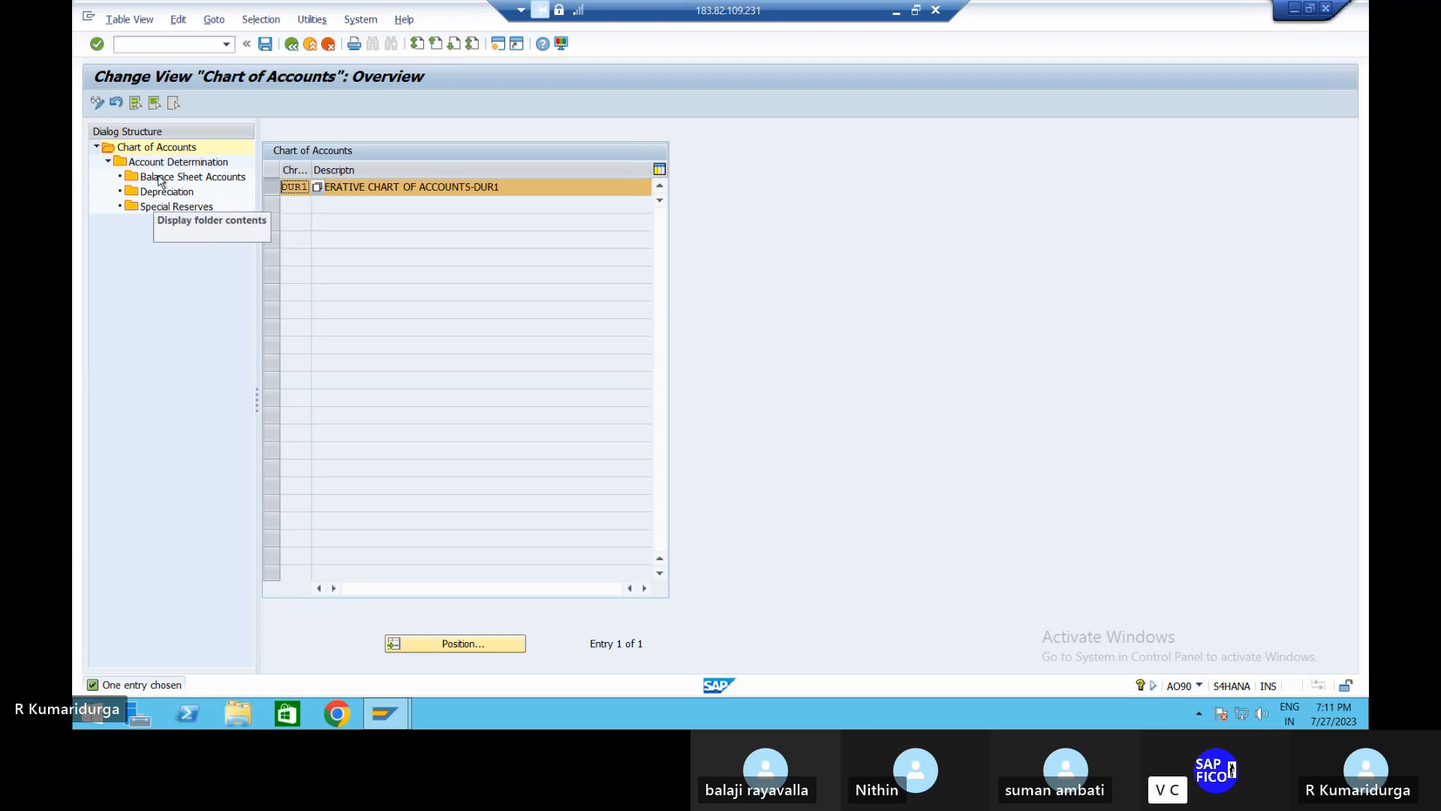
{"action": "double_click", "coordinate": [194, 164]}
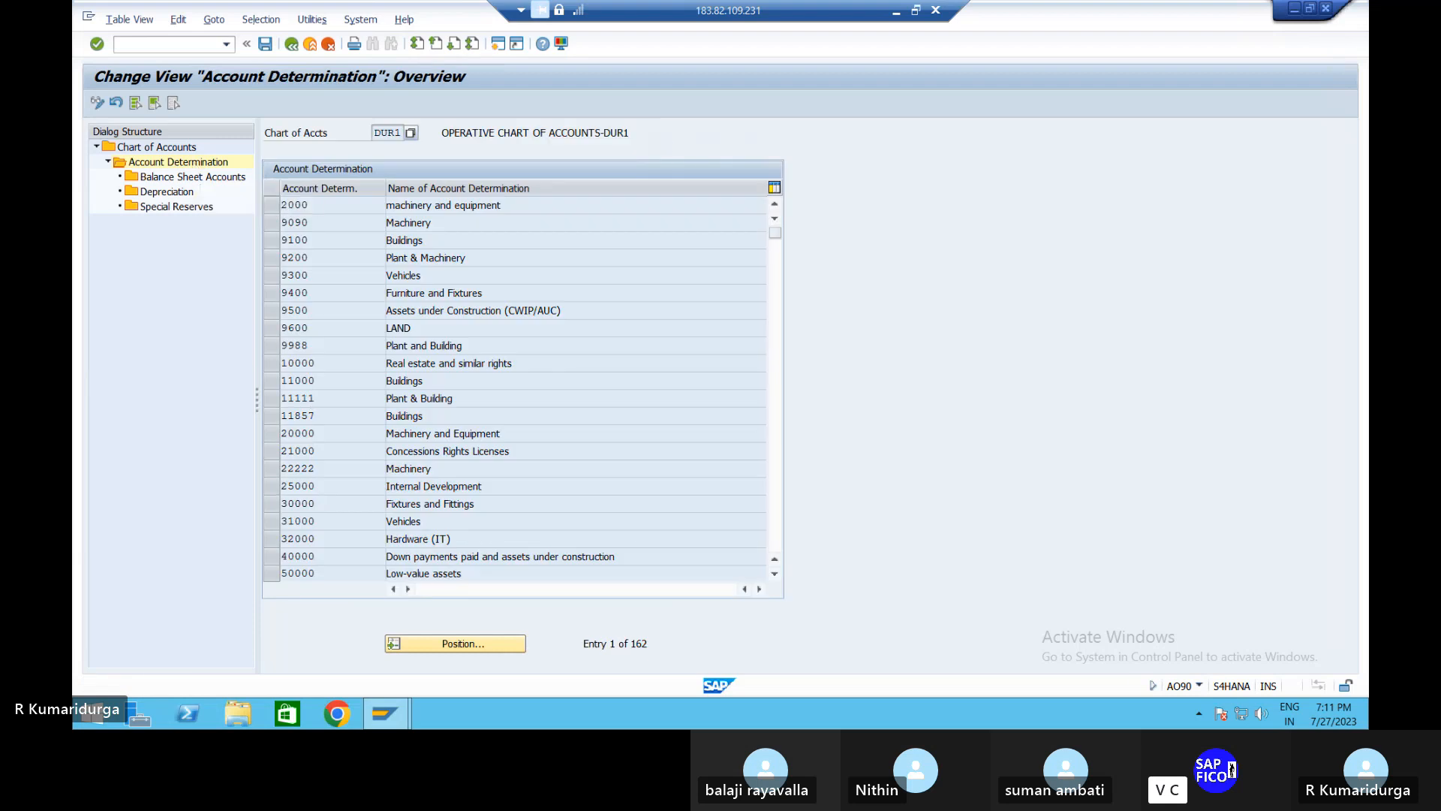
{"action": "scroll", "coordinate": [487, 572], "scroll_direction": "down", "scroll_amount": 5}
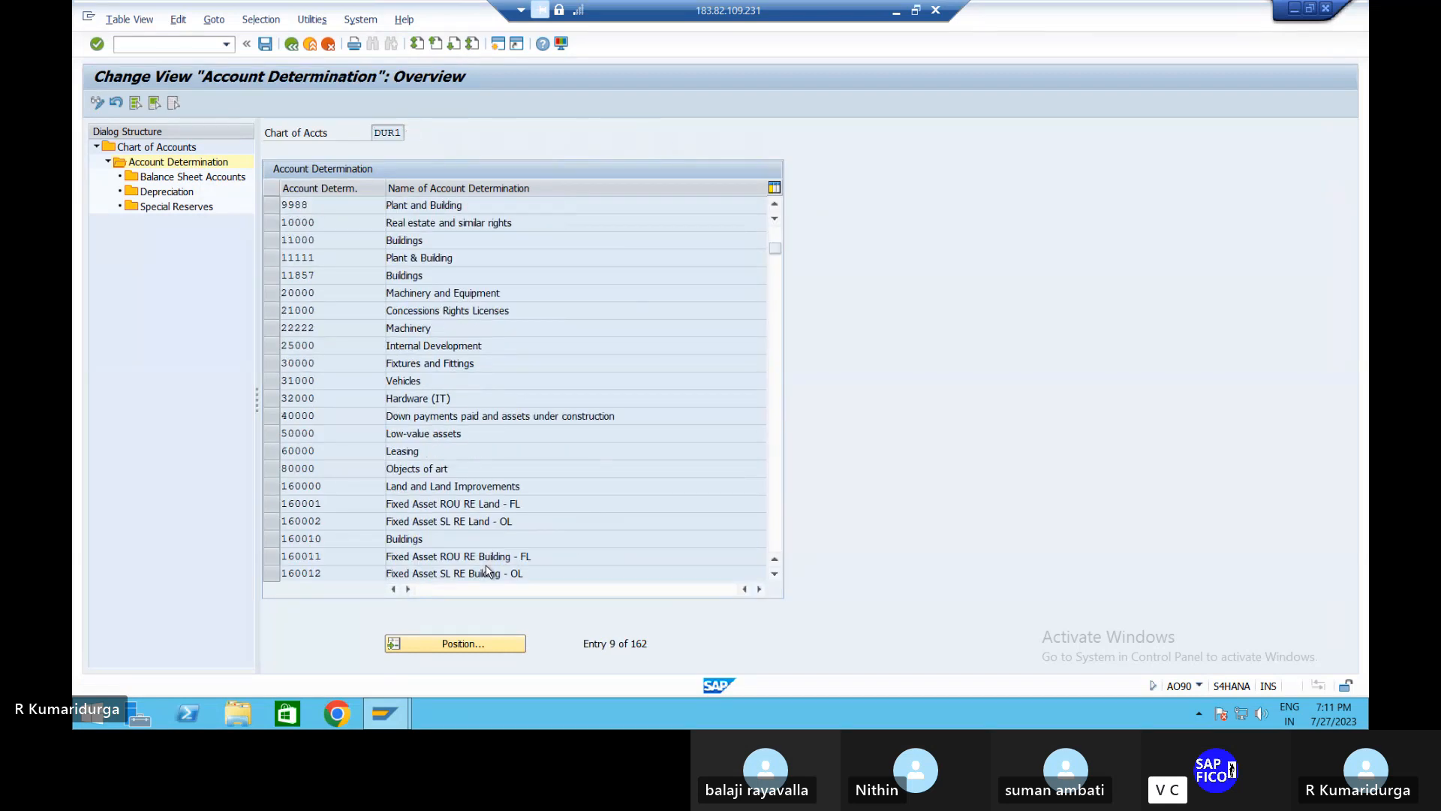
{"action": "scroll", "coordinate": [488, 572], "scroll_direction": "down", "scroll_amount": 20}
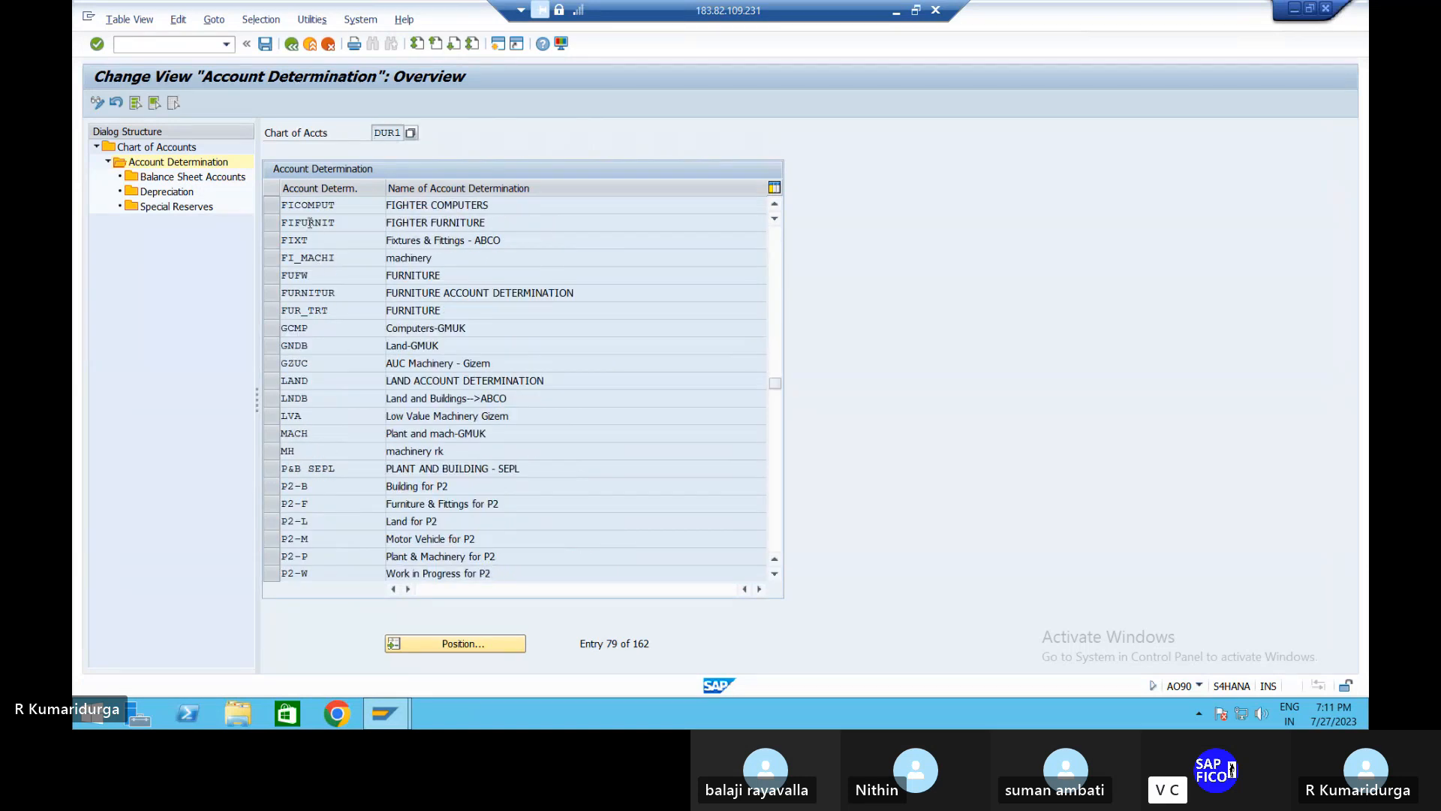
{"action": "scroll", "coordinate": [320, 268], "scroll_direction": "up", "scroll_amount": 4}
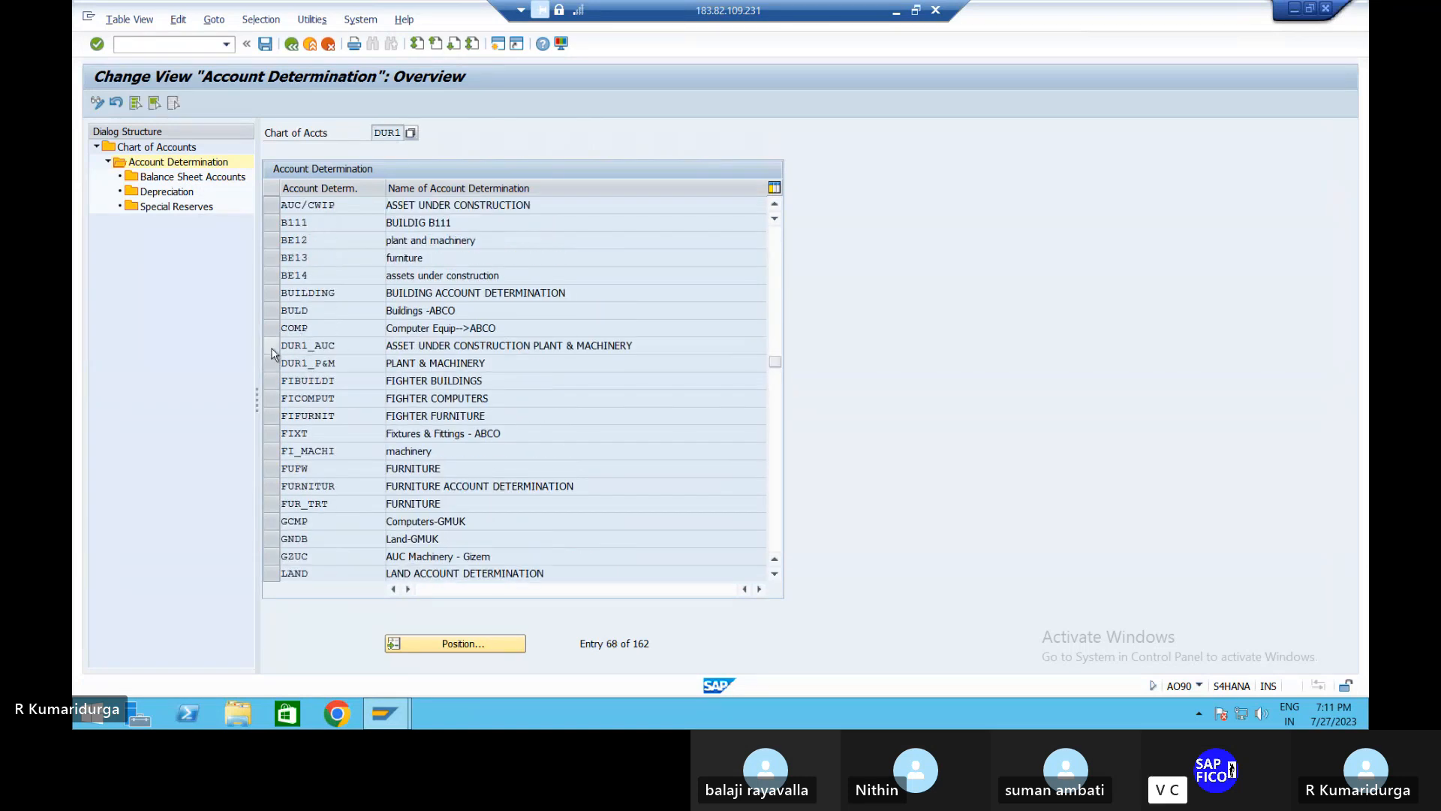
{"action": "left_click", "coordinate": [271, 364]}
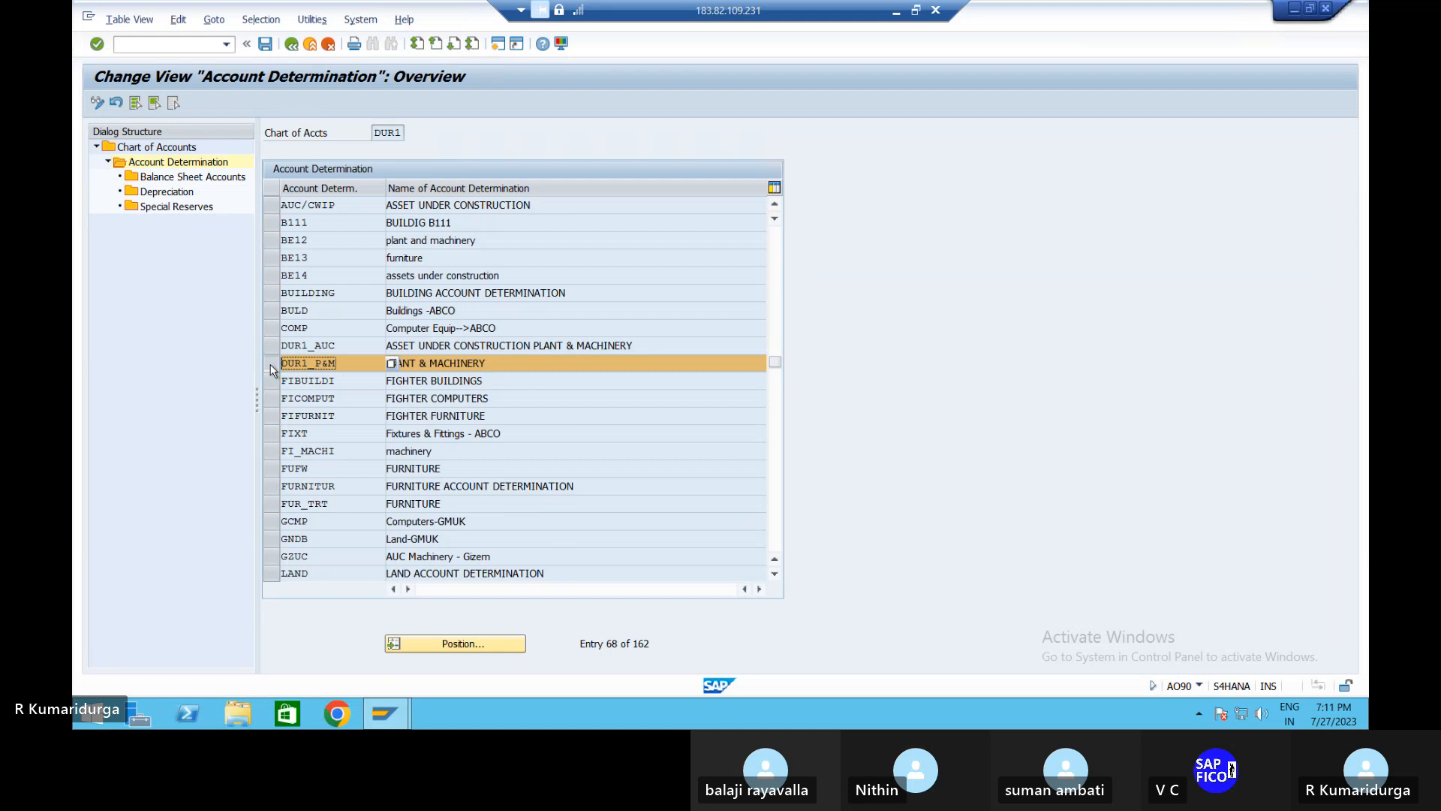
{"action": "double_click", "coordinate": [217, 181]}
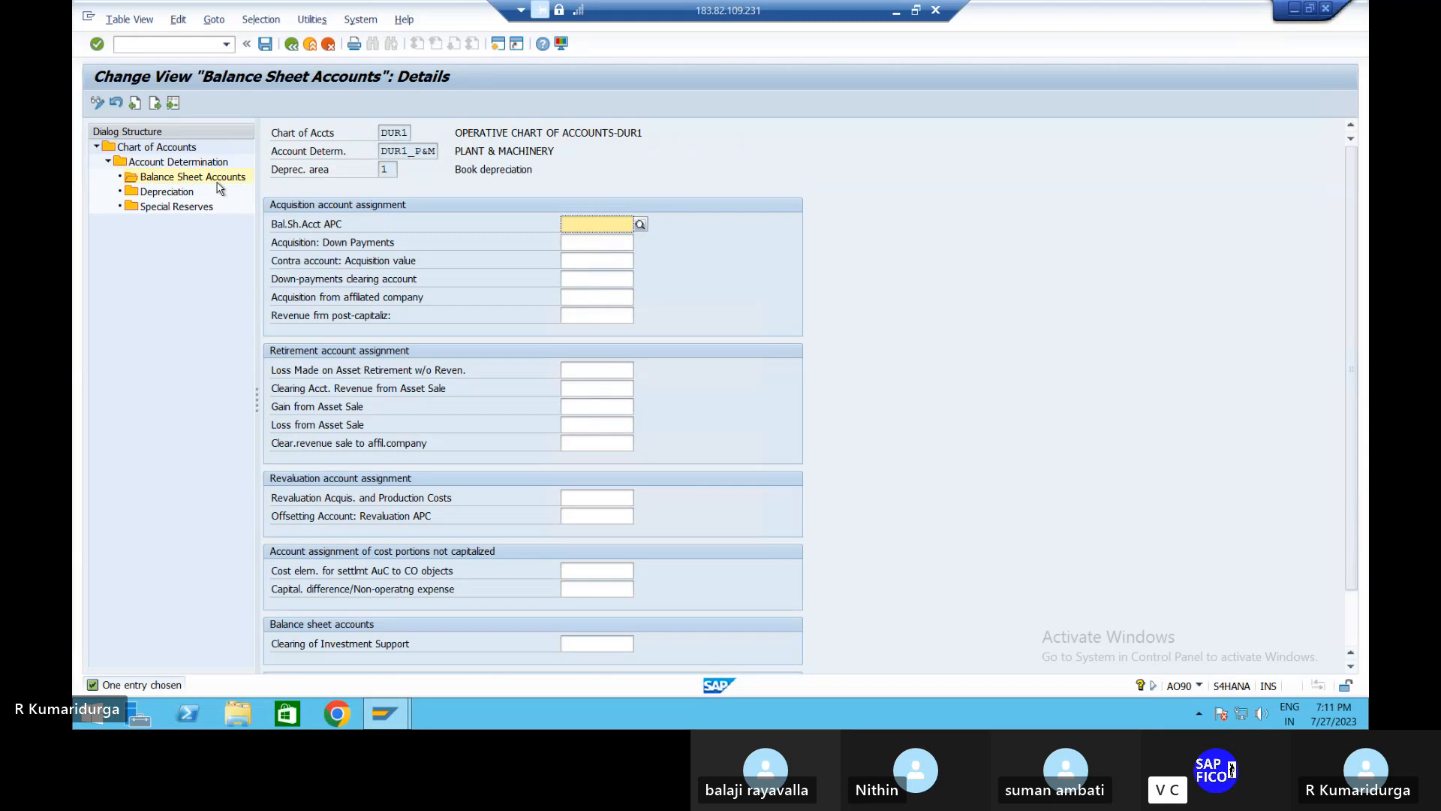
{"action": "left_click", "coordinate": [218, 183]}
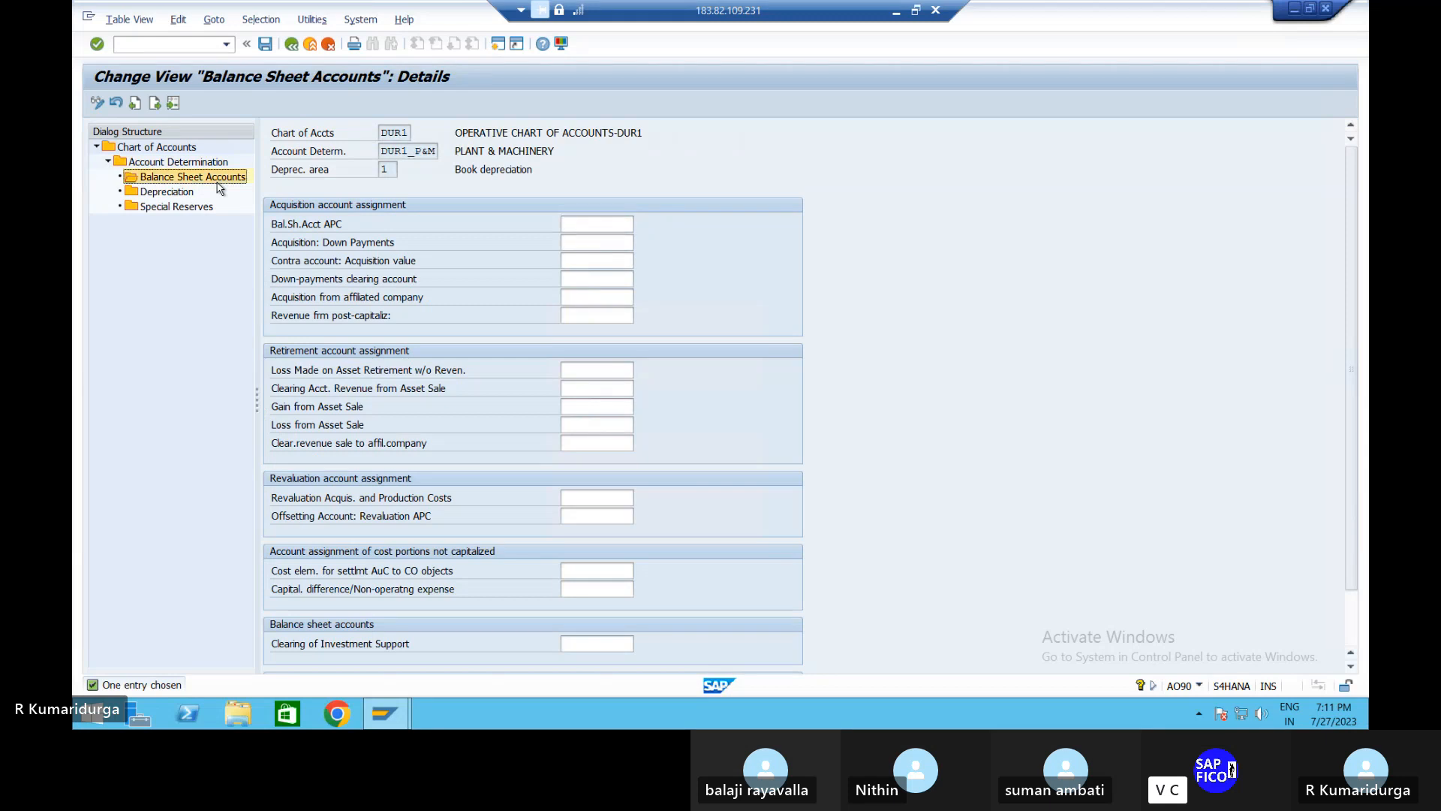
Assign G/L account 200000 PLANT & MACHINERY as the balance sheet account for acquisition and production costs
{"action": "left_click", "coordinate": [590, 224]}
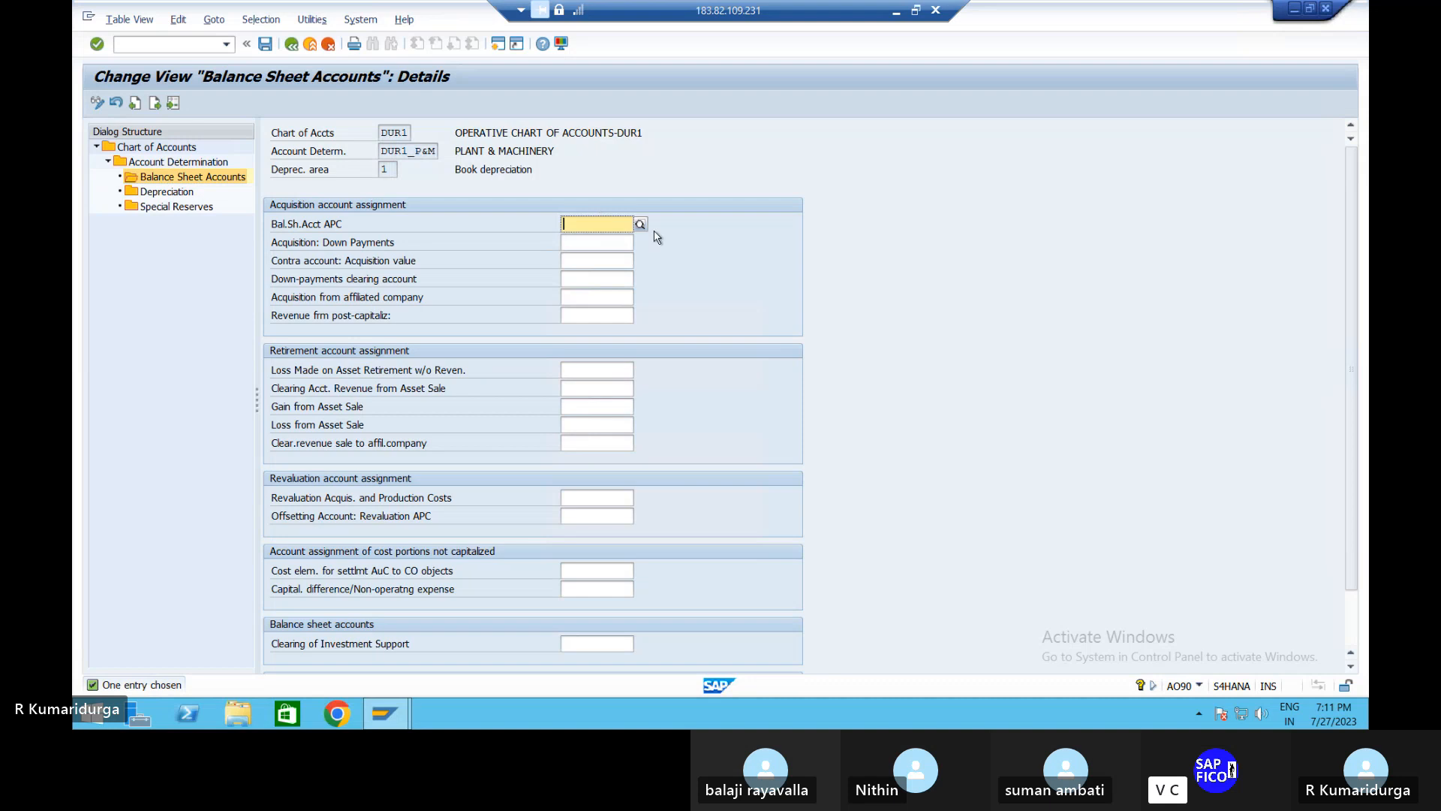
{"action": "left_click", "coordinate": [640, 224]}
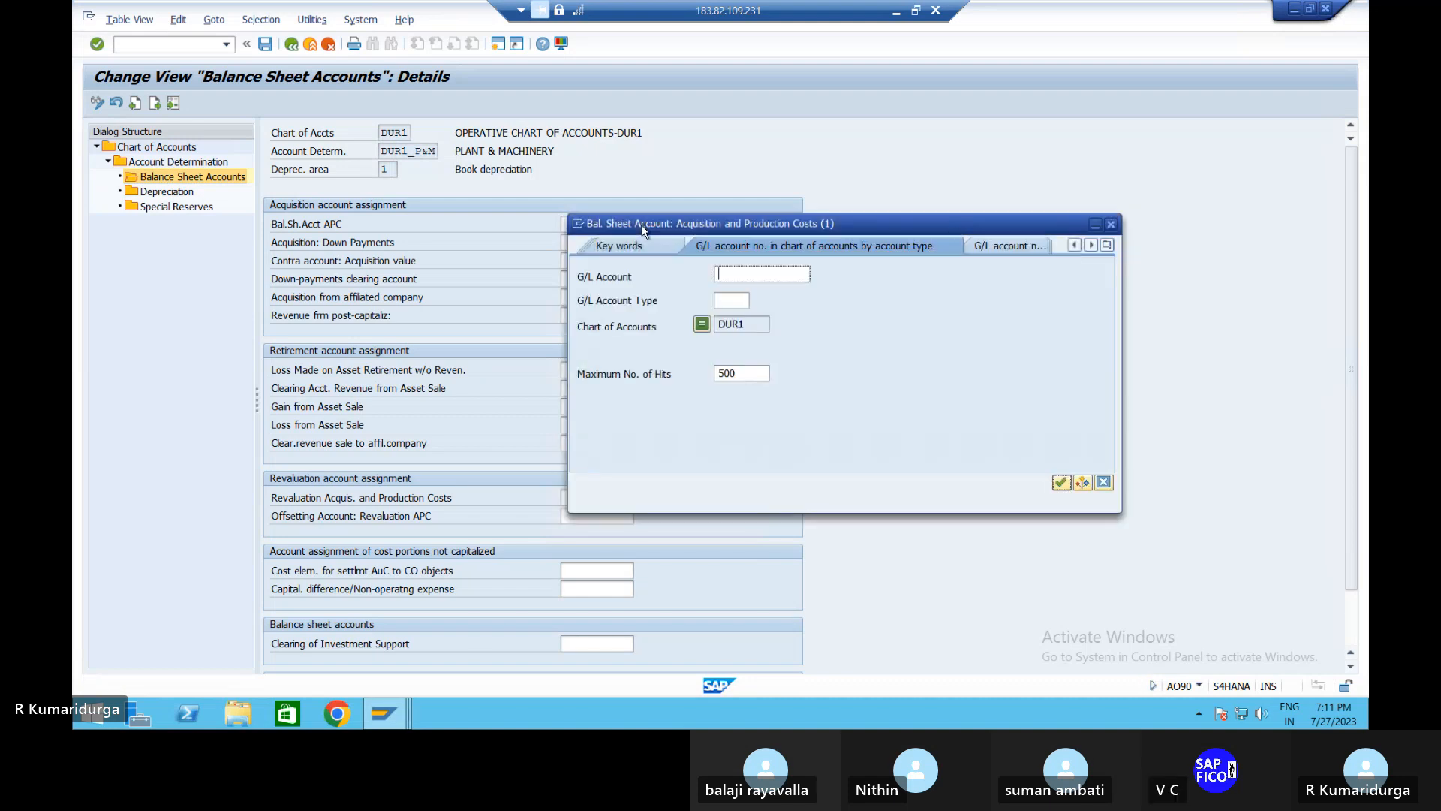
{"action": "key", "text": "Return"}
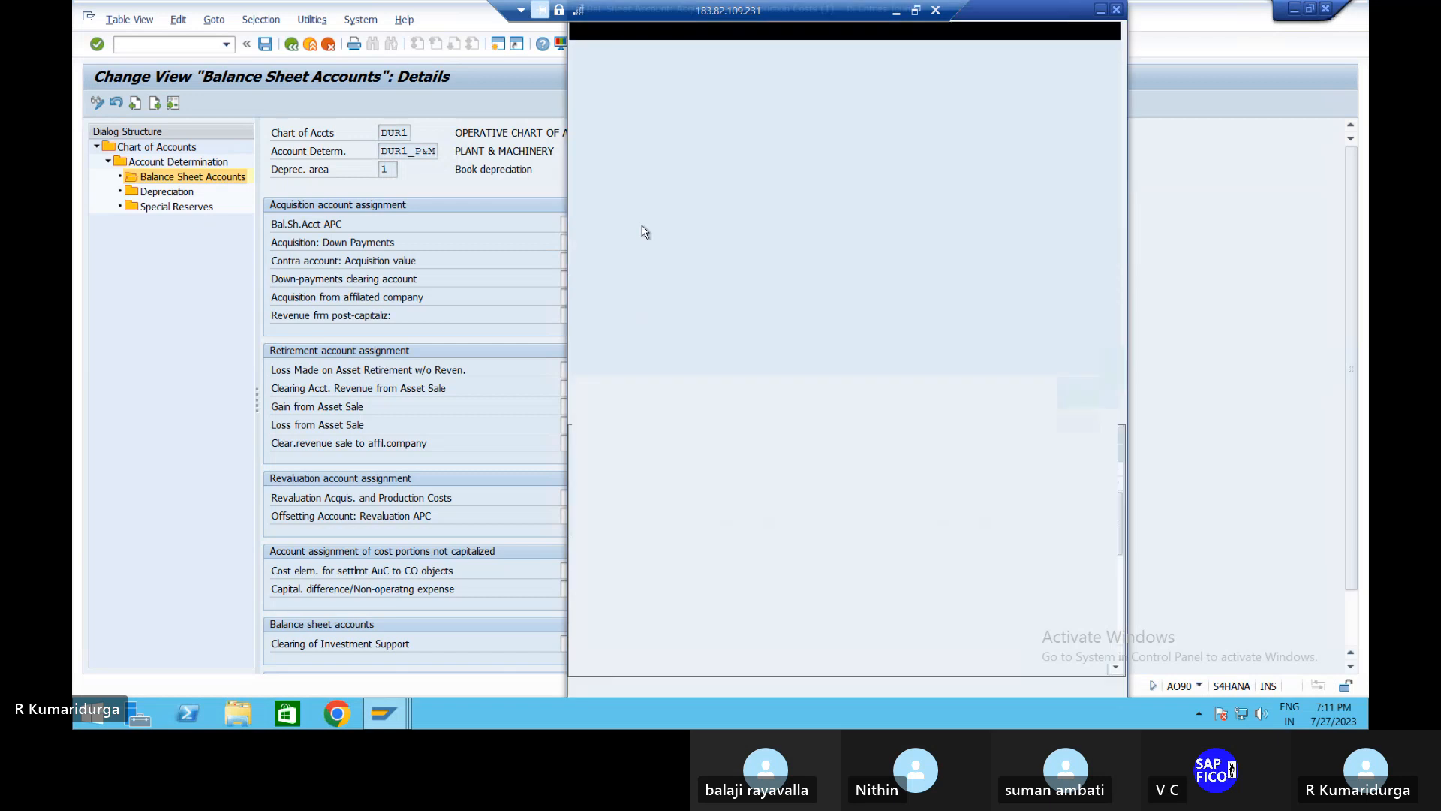
{"action": "key", "text": "Down"}
{"action": "key", "text": "Down"}
{"action": "key", "text": "Down"}
{"action": "key", "text": "Down"}
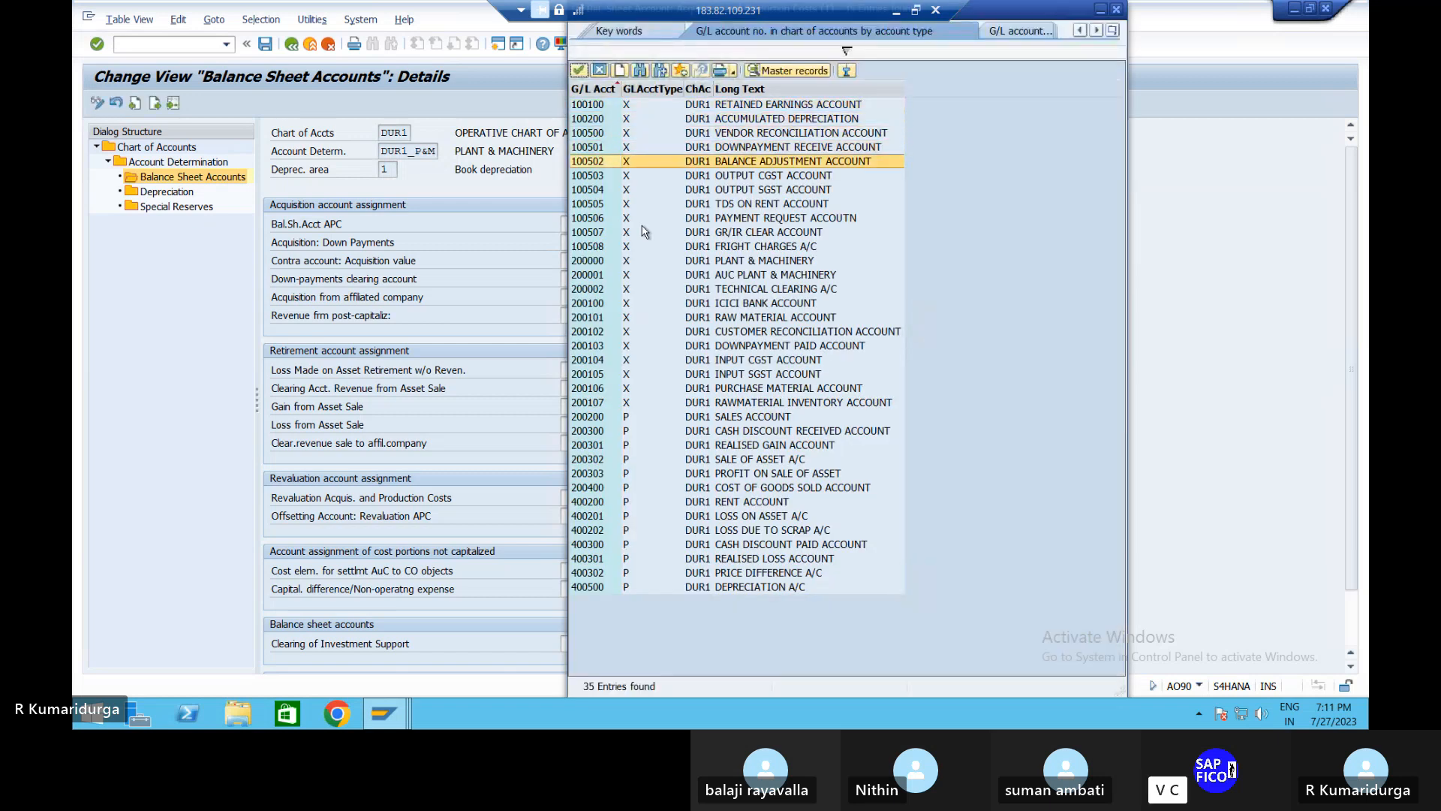
{"action": "key", "text": "Down"}
{"action": "key", "text": "Down"}
{"action": "key", "text": "Down"}
{"action": "key", "text": "Down"}
{"action": "key", "text": "Down"}
{"action": "key", "text": "Down"}
{"action": "key", "text": "Down"}
{"action": "key", "text": "Down"}
{"action": "key", "text": "Down"}
{"action": "key", "text": "Down"}
{"action": "key", "text": "Down"}
{"action": "key", "text": "Down"}
{"action": "key", "text": "Down"}
{"action": "key", "text": "Down"}
{"action": "key", "text": "Down"}
{"action": "key", "text": "Down"}
{"action": "key", "text": "Down"}
{"action": "key", "text": "Down"}
{"action": "key", "text": "Down"}
{"action": "key", "text": "Down"}
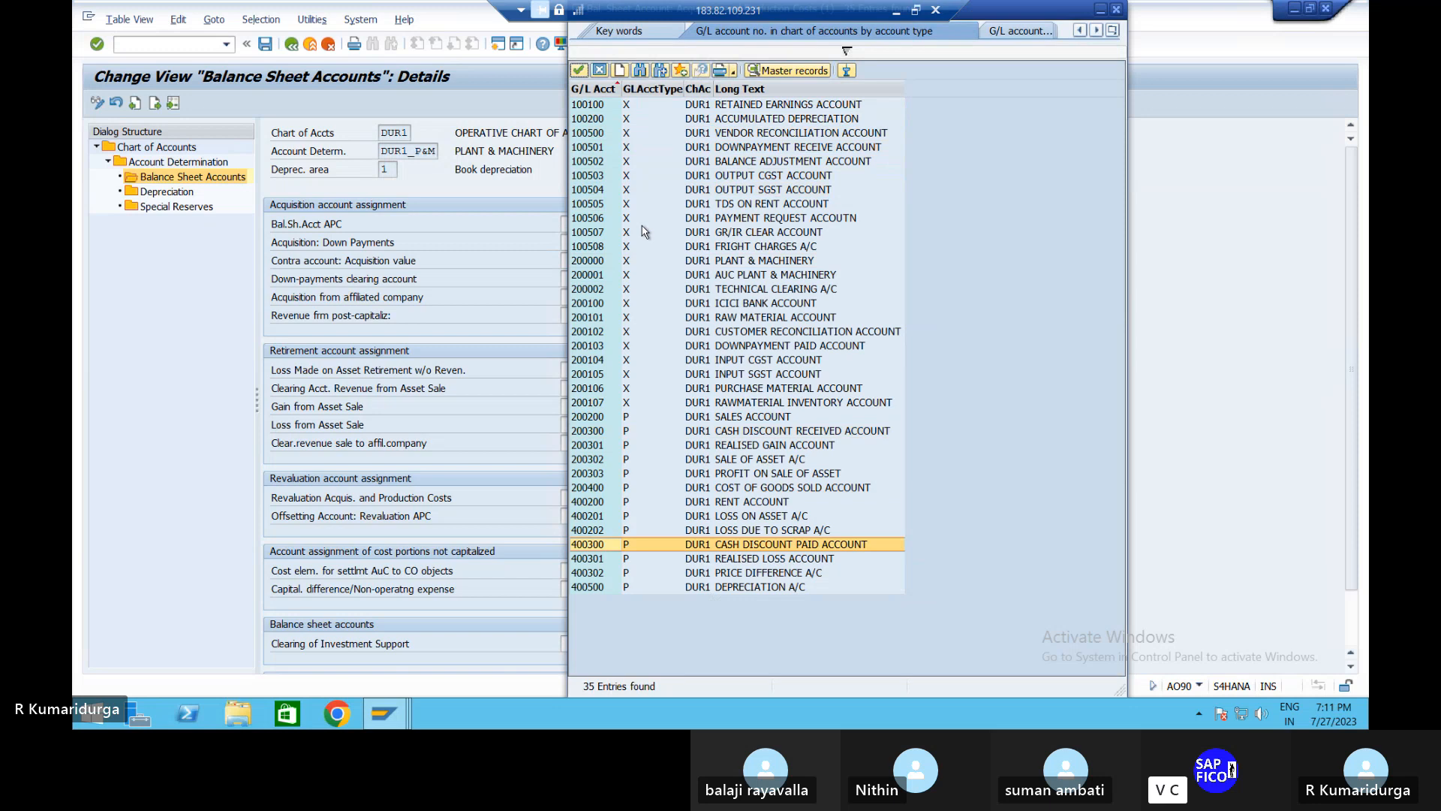
{"action": "key", "text": "Up"}
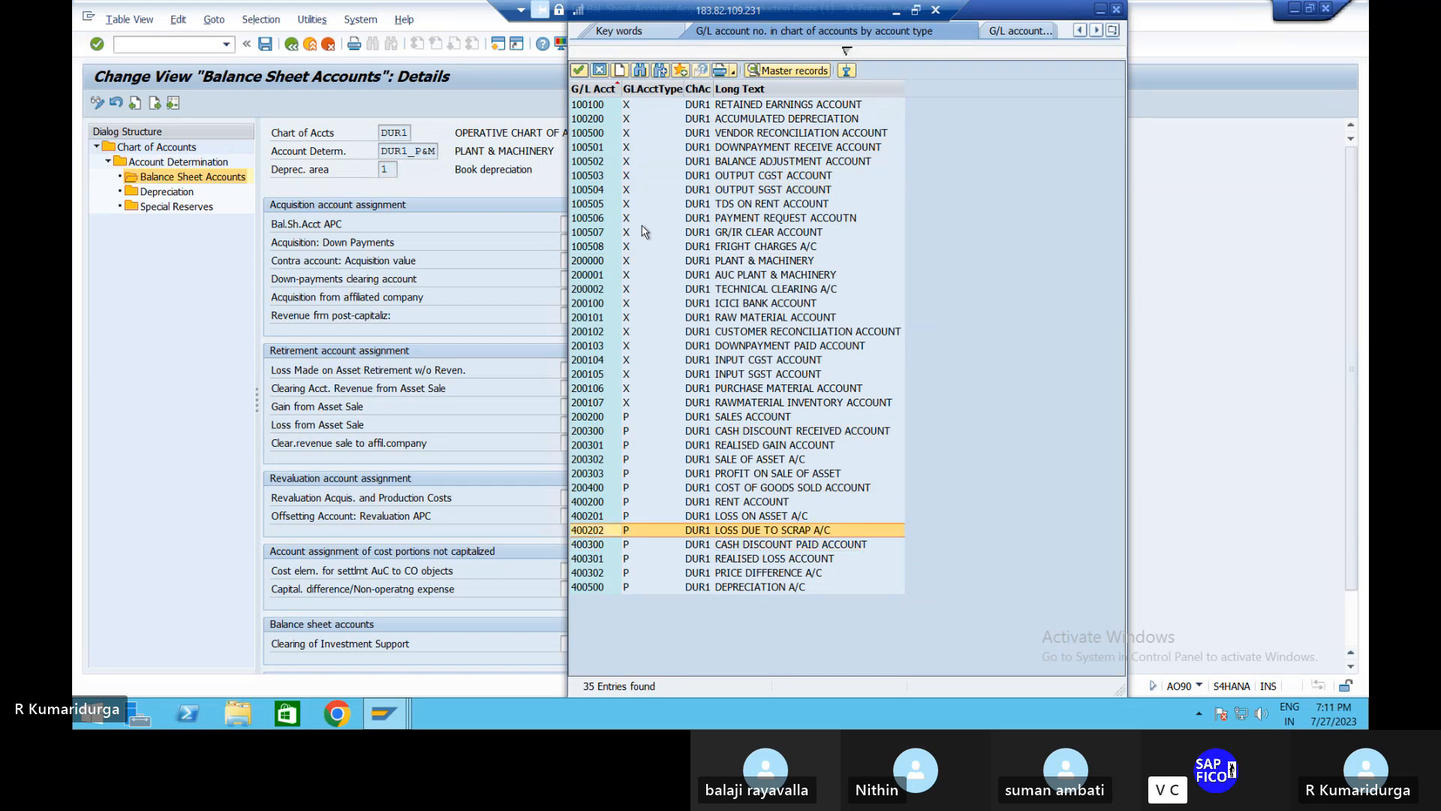
{"action": "key", "text": "Up"}
{"action": "key", "text": "Up"}
{"action": "key", "text": "Up"}
{"action": "key", "text": "Up"}
{"action": "key", "text": "Up"}
{"action": "key", "text": "Up"}
{"action": "key", "text": "Up"}
{"action": "key", "text": "Up"}
{"action": "key", "text": "Up"}
{"action": "key", "text": "Up"}
{"action": "key", "text": "Up"}
{"action": "key", "text": "Up"}
{"action": "key", "text": "Up"}
{"action": "key", "text": "Up"}
{"action": "key", "text": "Up"}
{"action": "key", "text": "Up"}
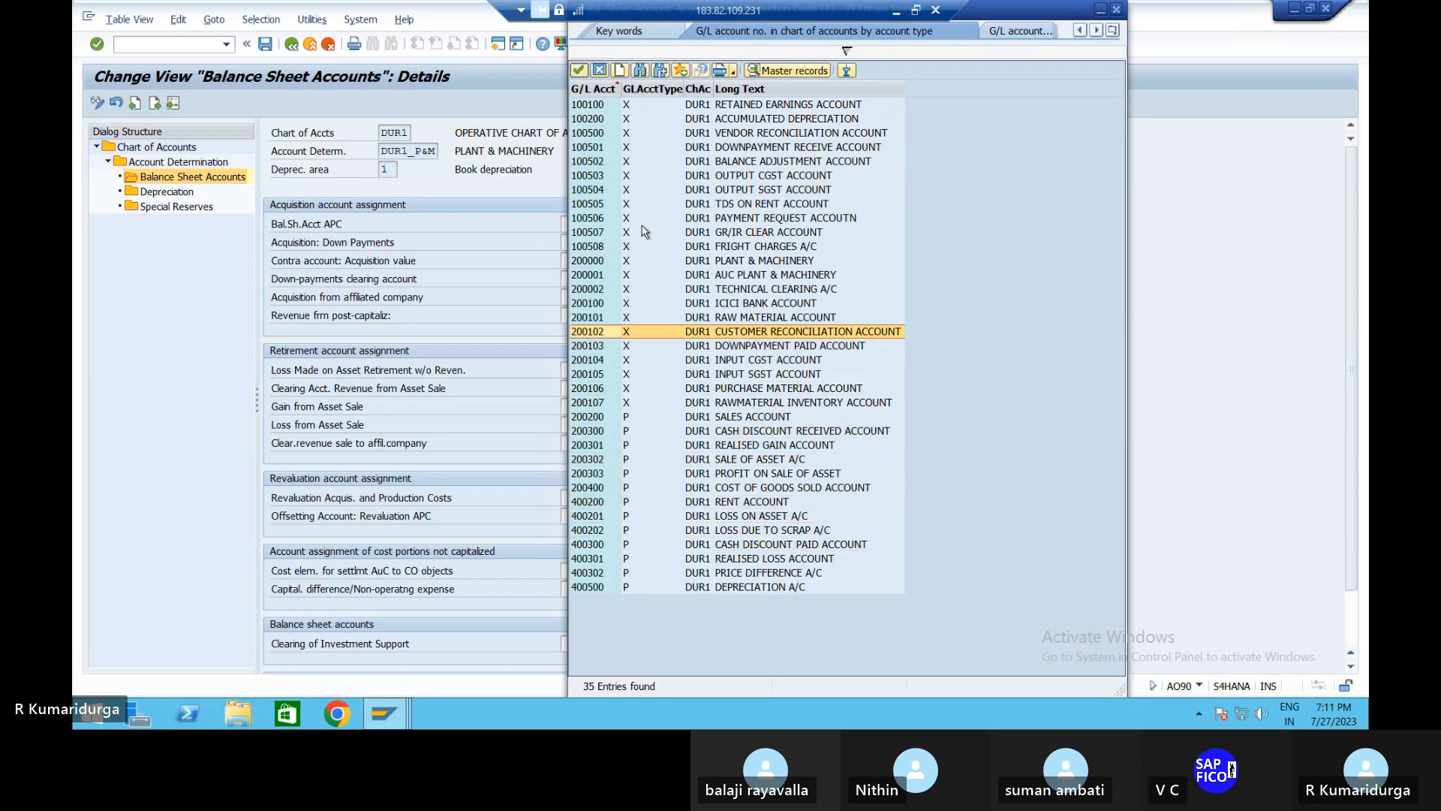
{"action": "key", "text": "Up"}
{"action": "key", "text": "Up"}
{"action": "key", "text": "Up"}
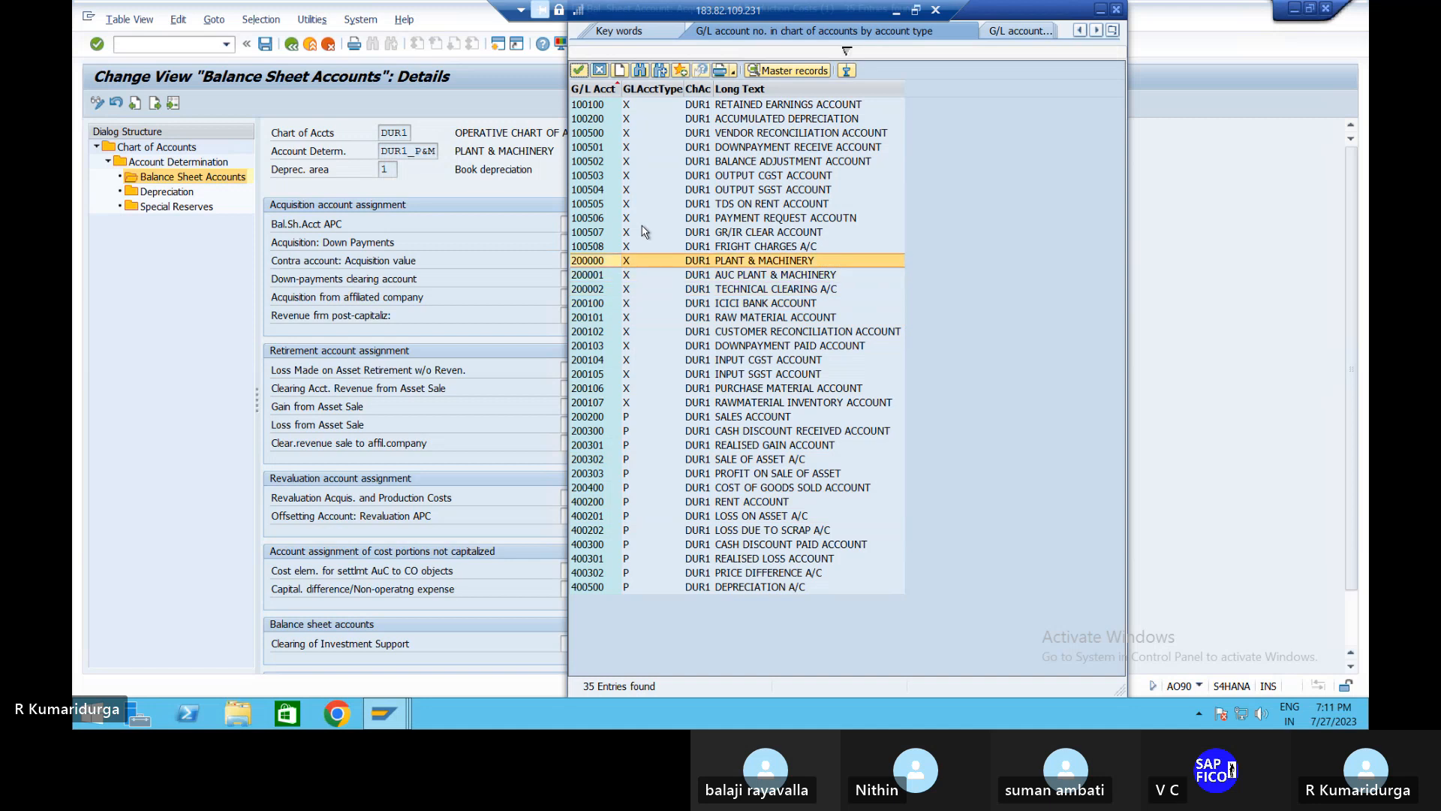
{"action": "key", "text": "Up"}
{"action": "key", "text": "Down"}
{"action": "key", "text": "Return"}
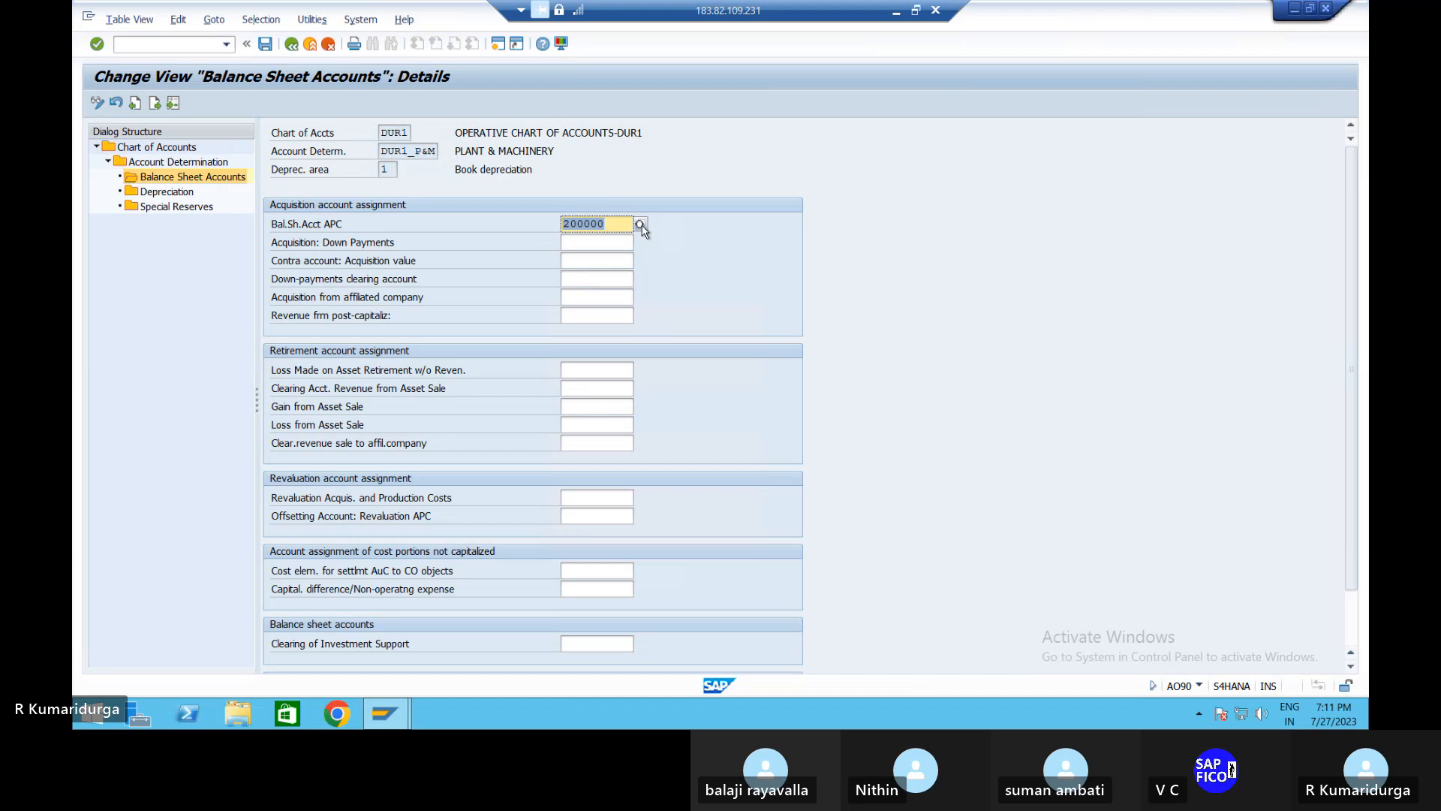
Assign account 400202 LOSS DUE TO SCRAP A/C as the loss made on asset retirement without revenue
{"action": "left_click", "coordinate": [593, 371]}
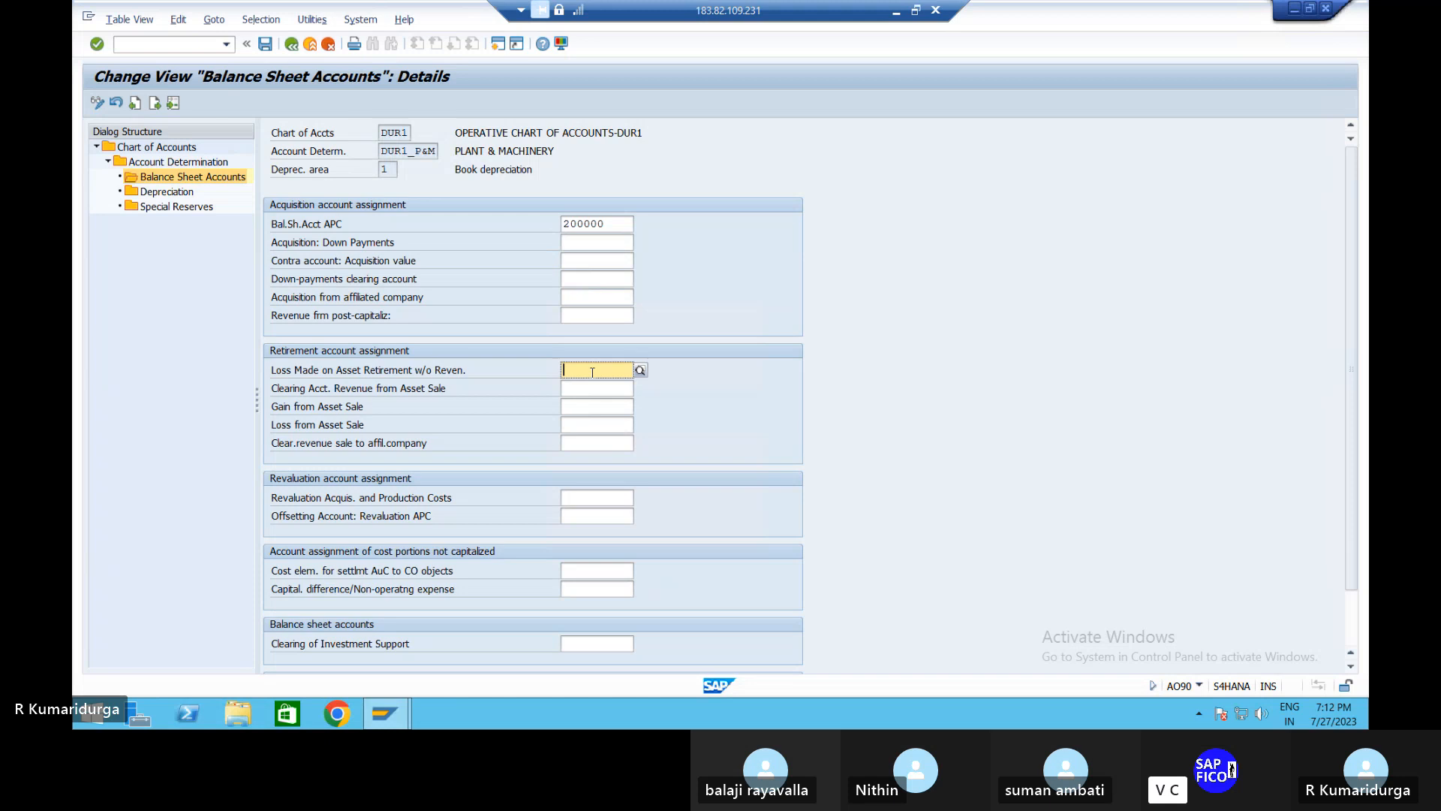
{"action": "left_click", "coordinate": [640, 371]}
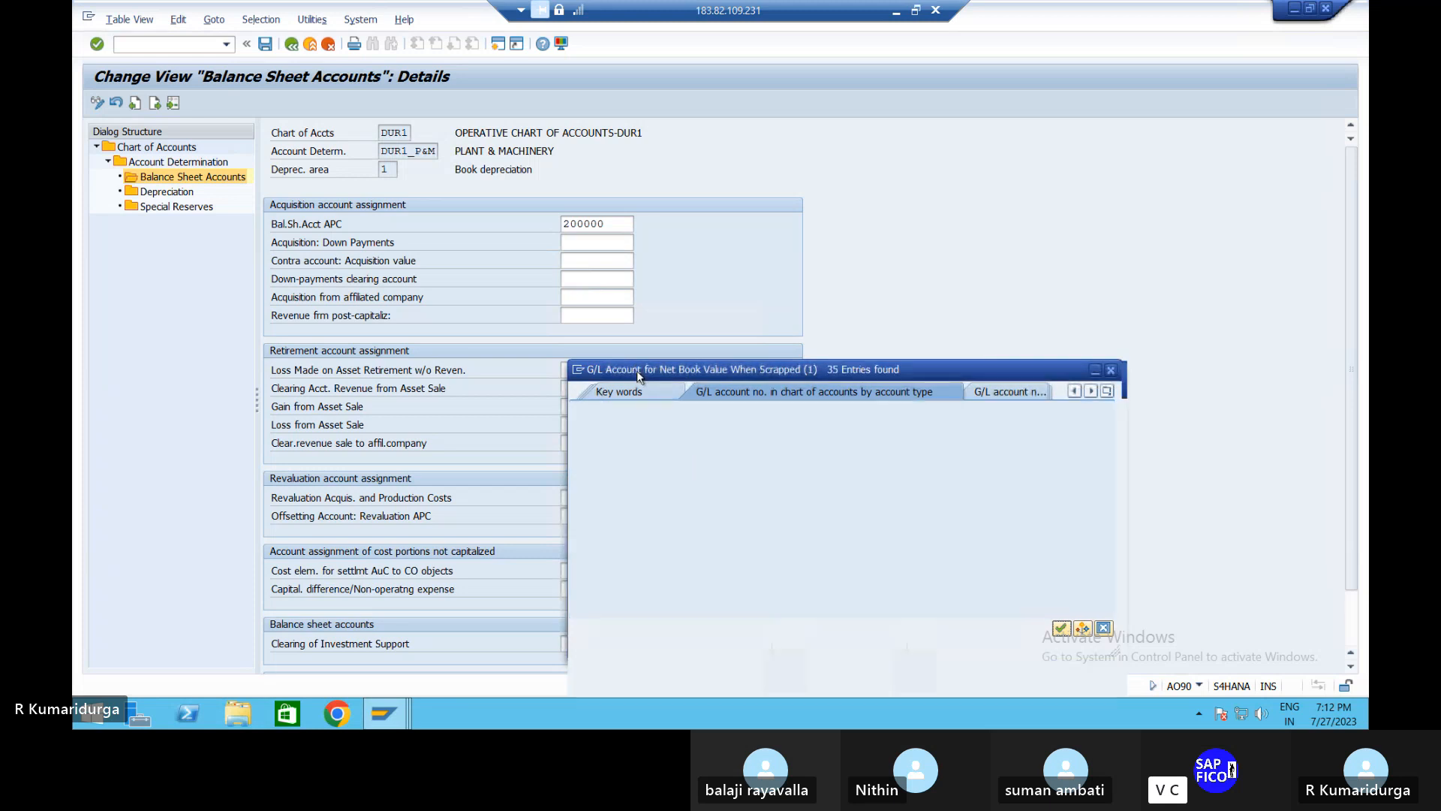
{"action": "key", "text": "Return"}
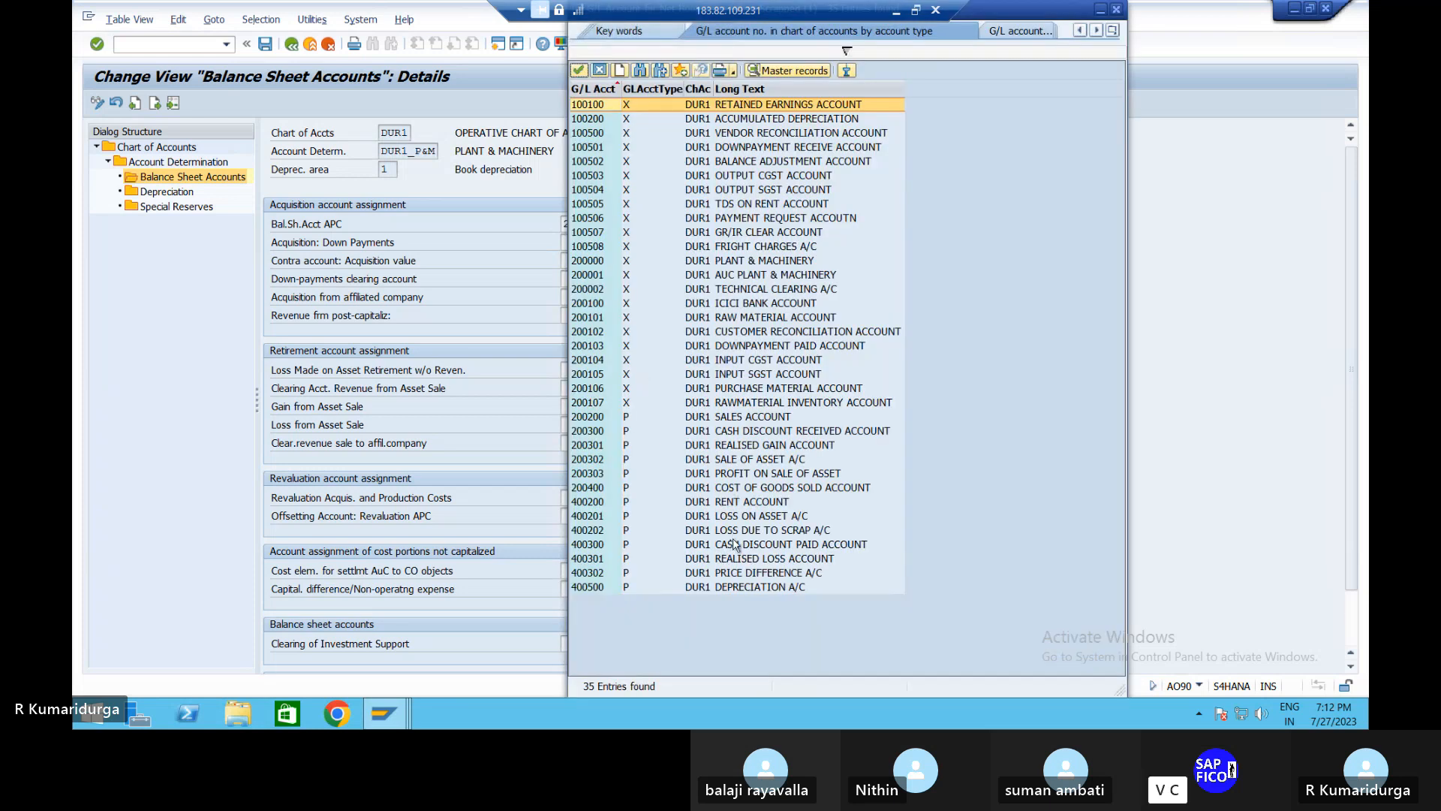
{"action": "left_click", "coordinate": [750, 532]}
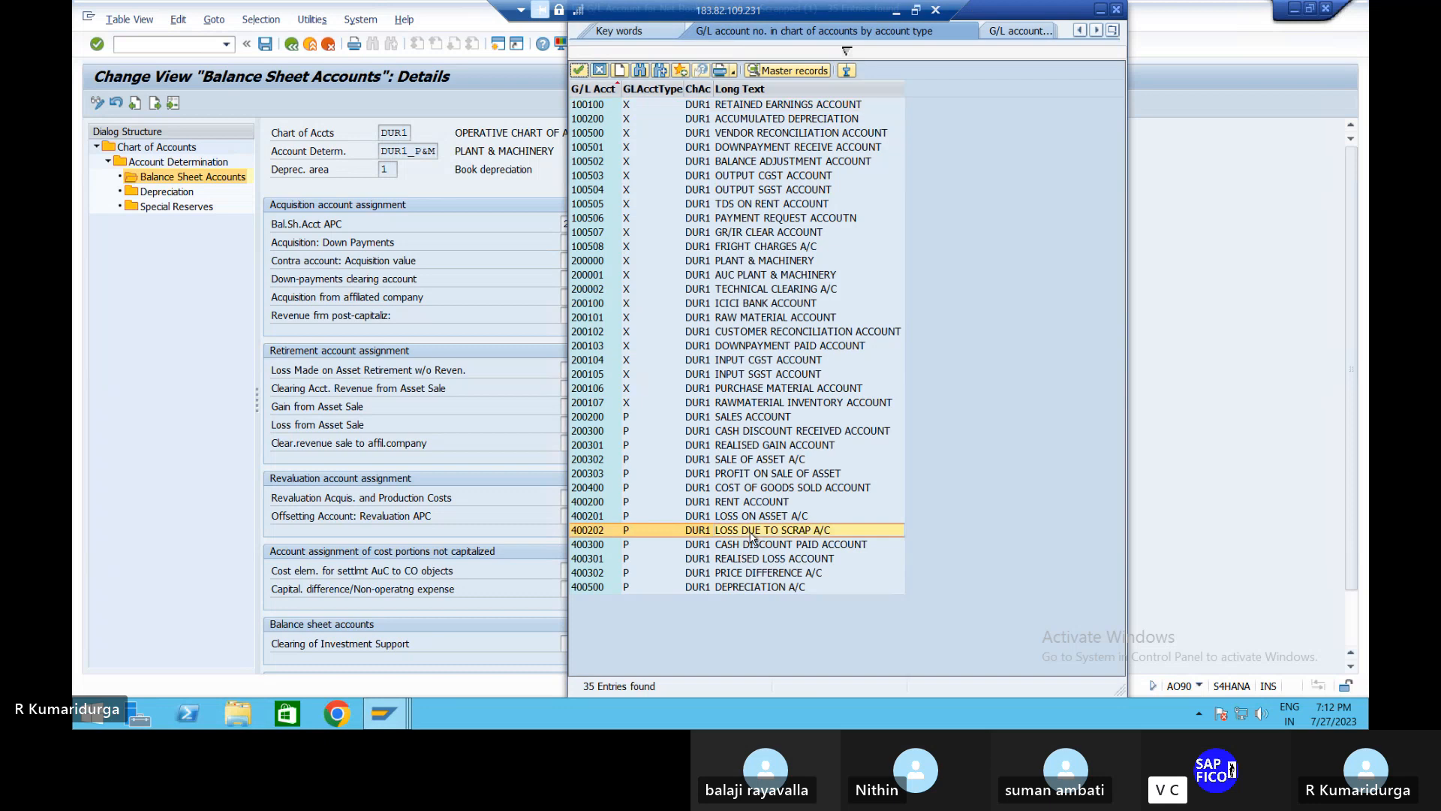
{"action": "double_click", "coordinate": [751, 531]}
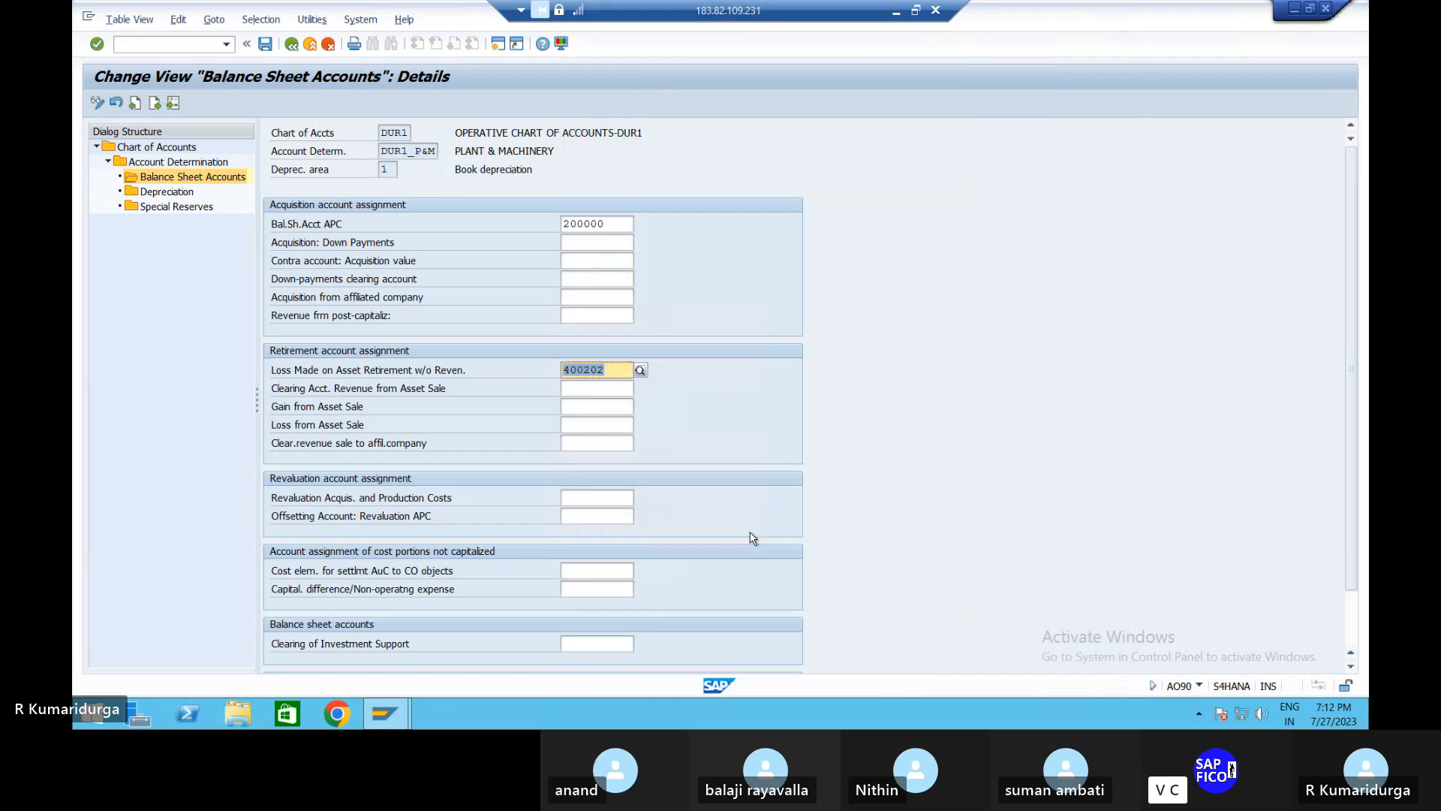
Assign account 200302 SALE OF ASSET A/C as the clearing account for revenue from asset sale
{"action": "key", "text": "Tab"}
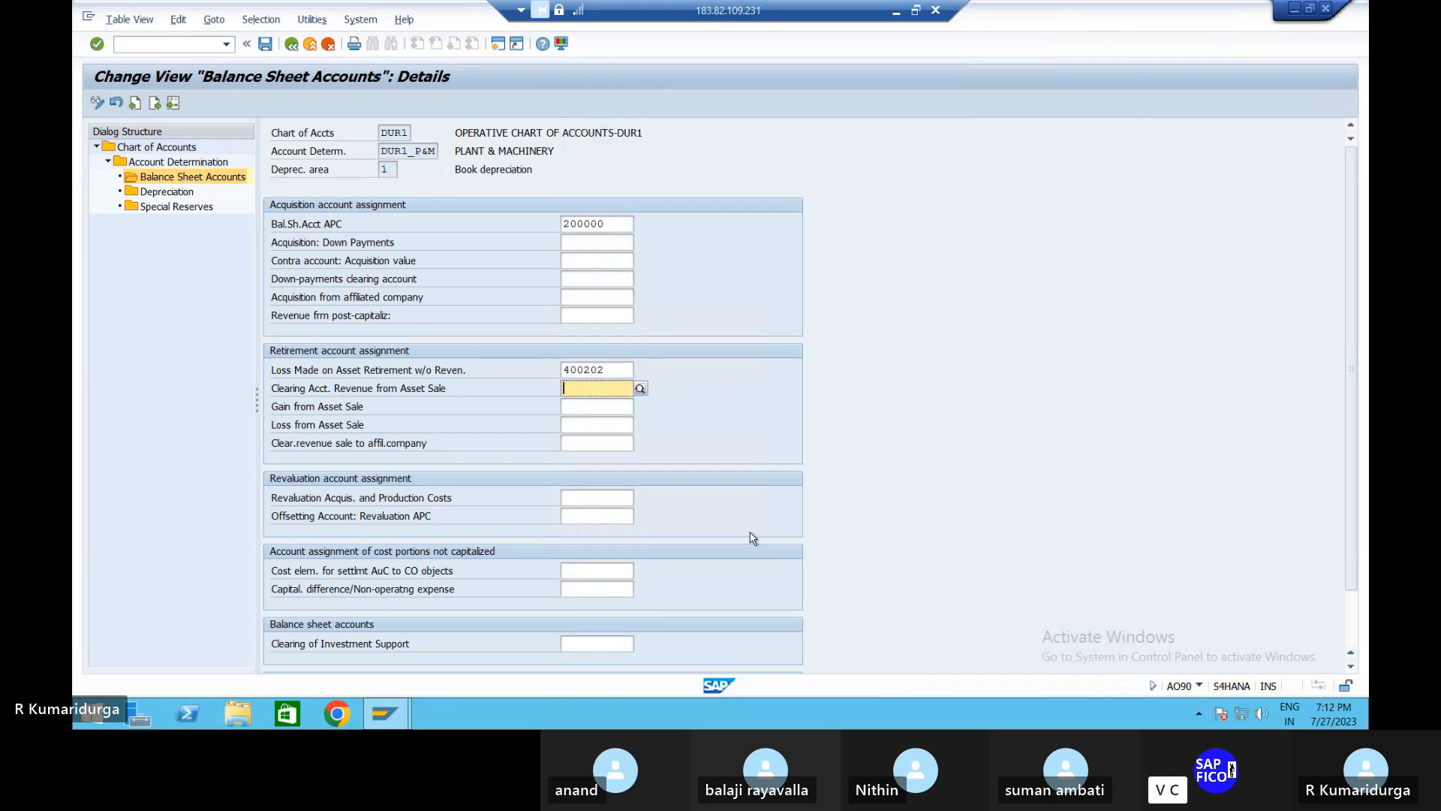
{"action": "left_click", "coordinate": [640, 388]}
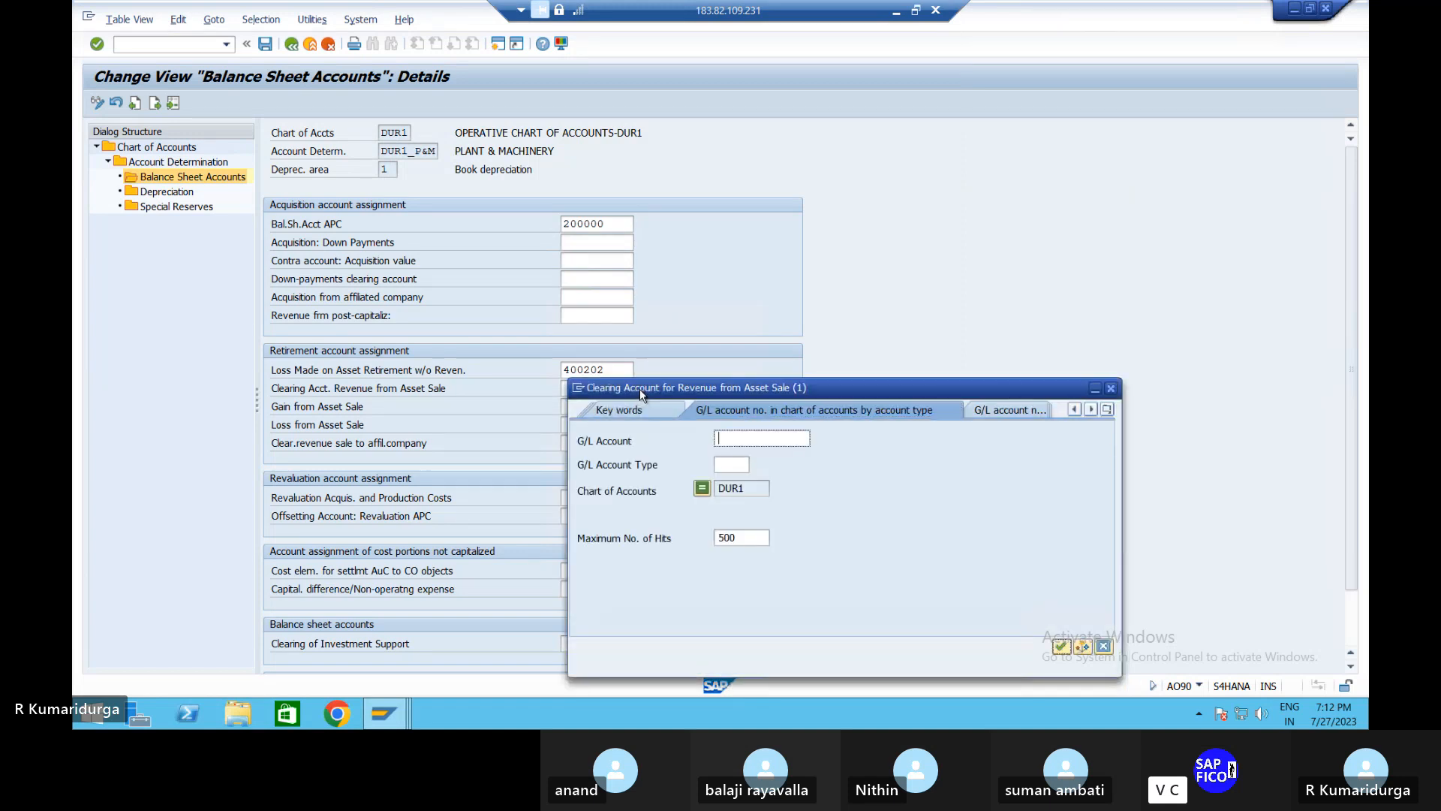
{"action": "key", "text": "Return"}
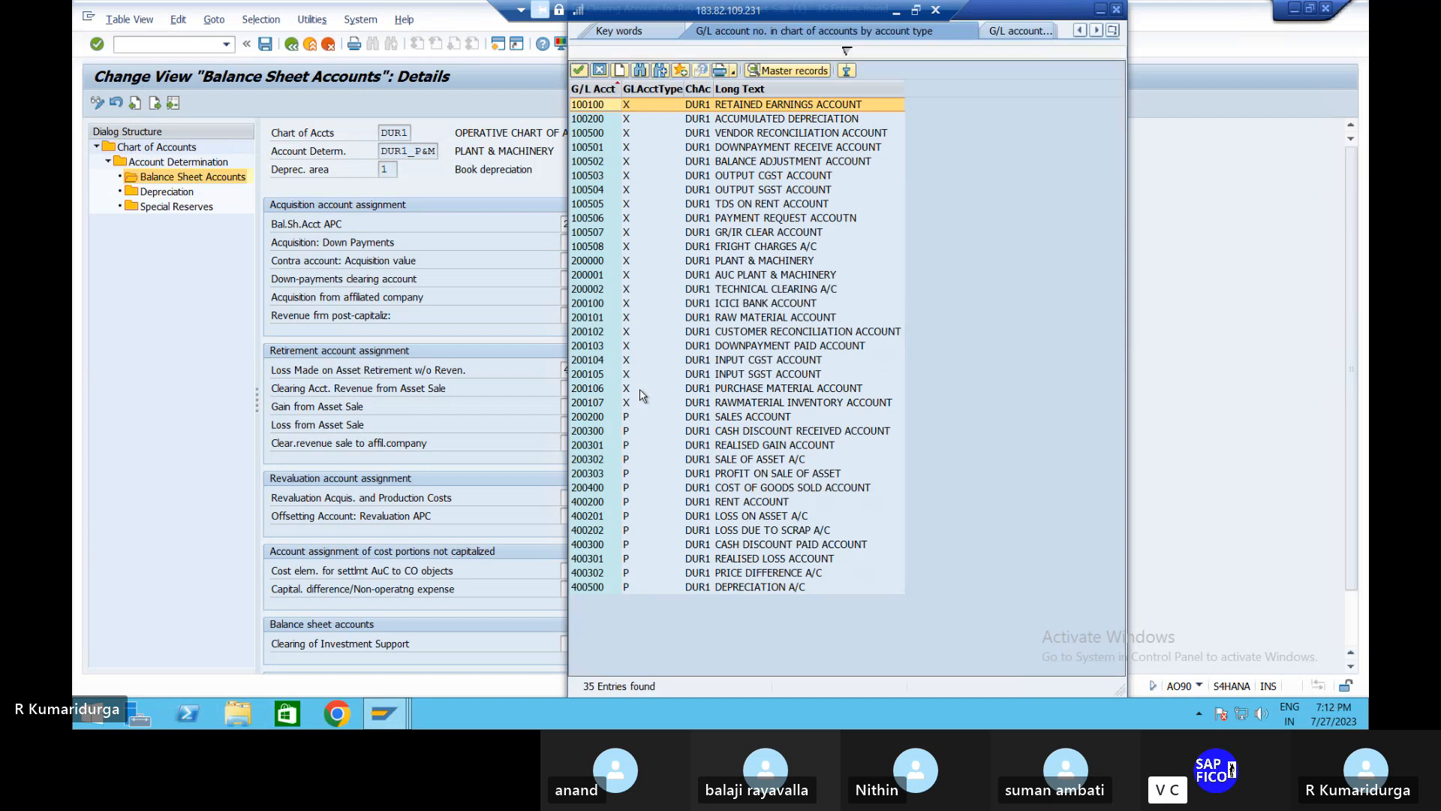
{"action": "double_click", "coordinate": [786, 459]}
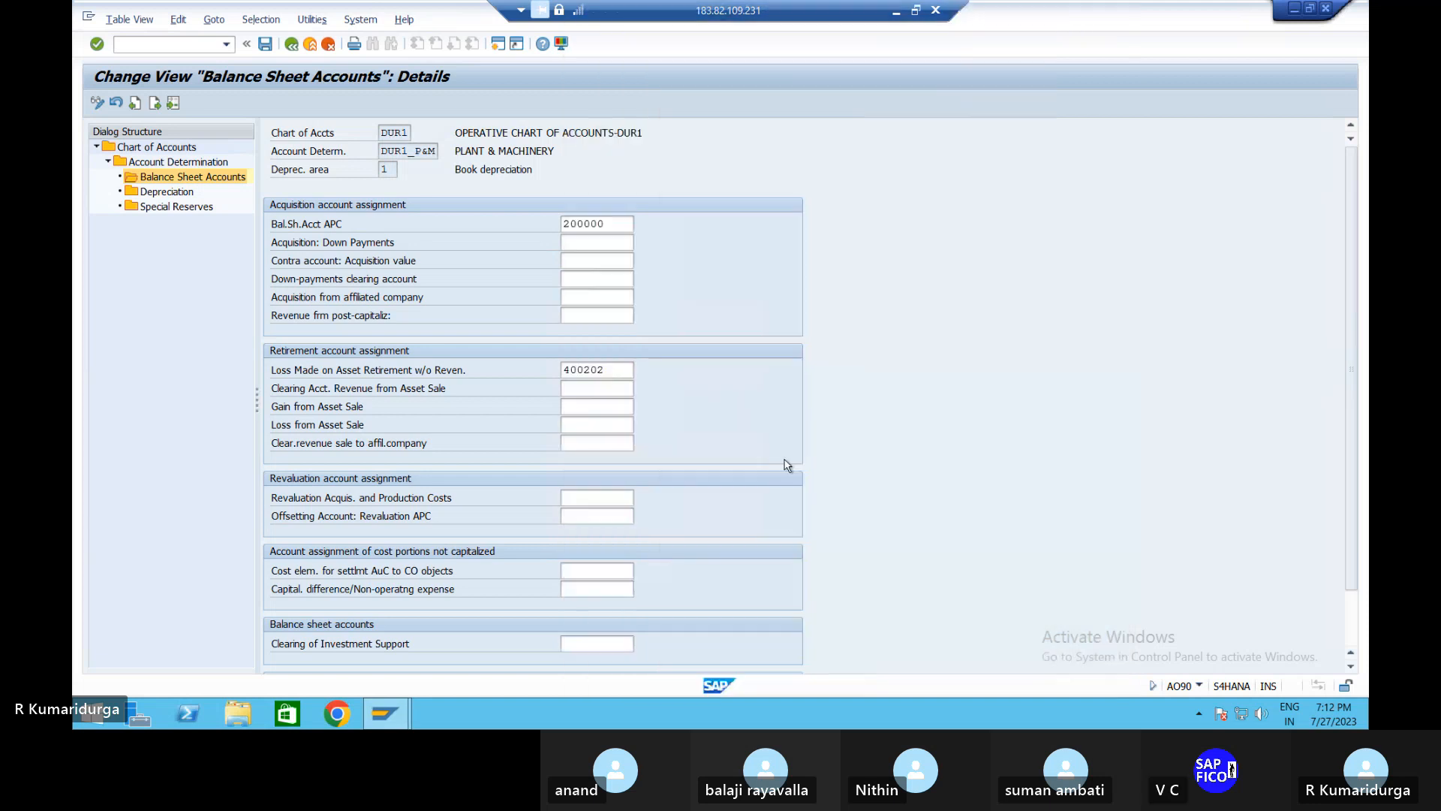
Assign account 200303 PROFIT ON SALE OF ASSET as the gain from asset sale account
{"action": "left_click", "coordinate": [607, 405]}
{"action": "left_click", "coordinate": [640, 409]}
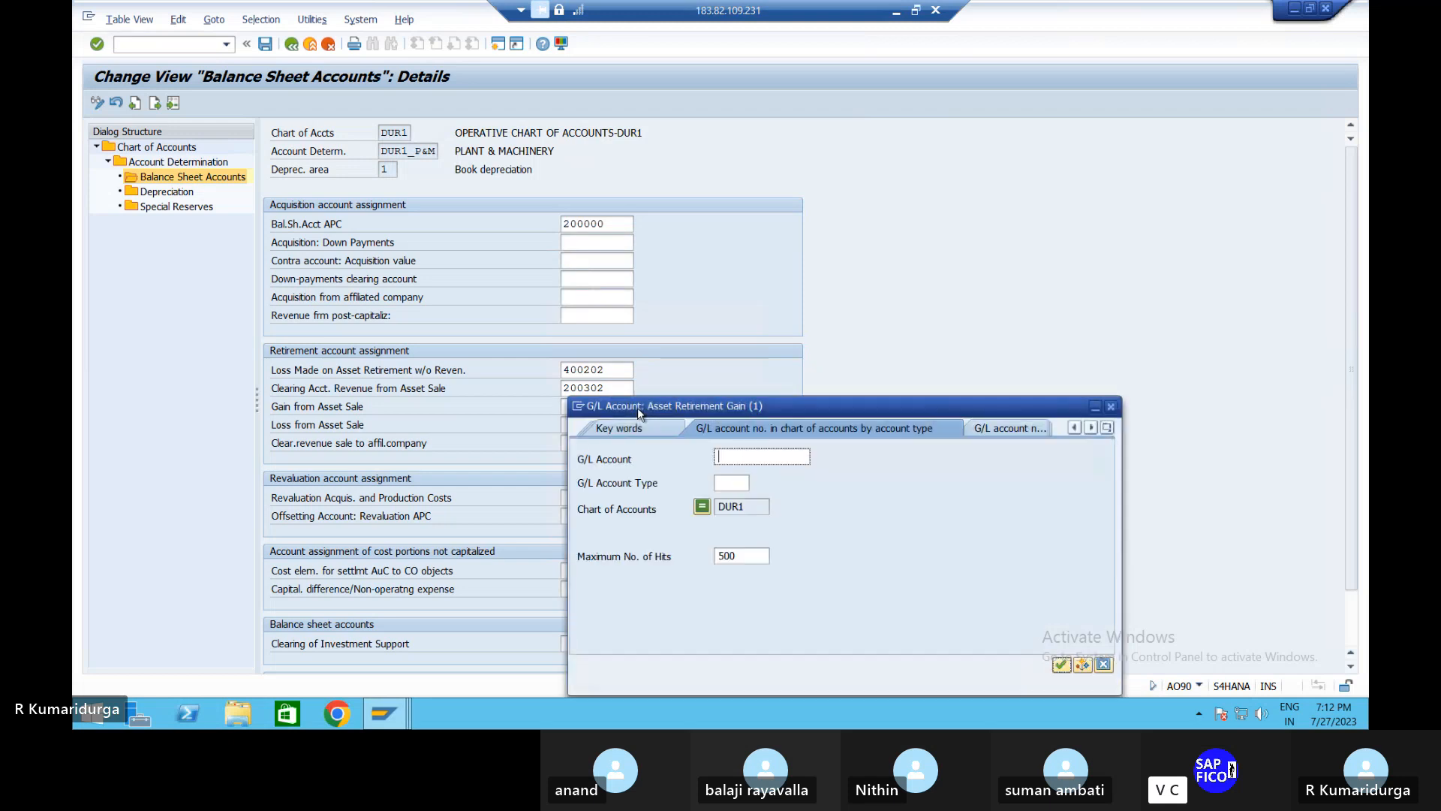
{"action": "key", "text": "Return"}
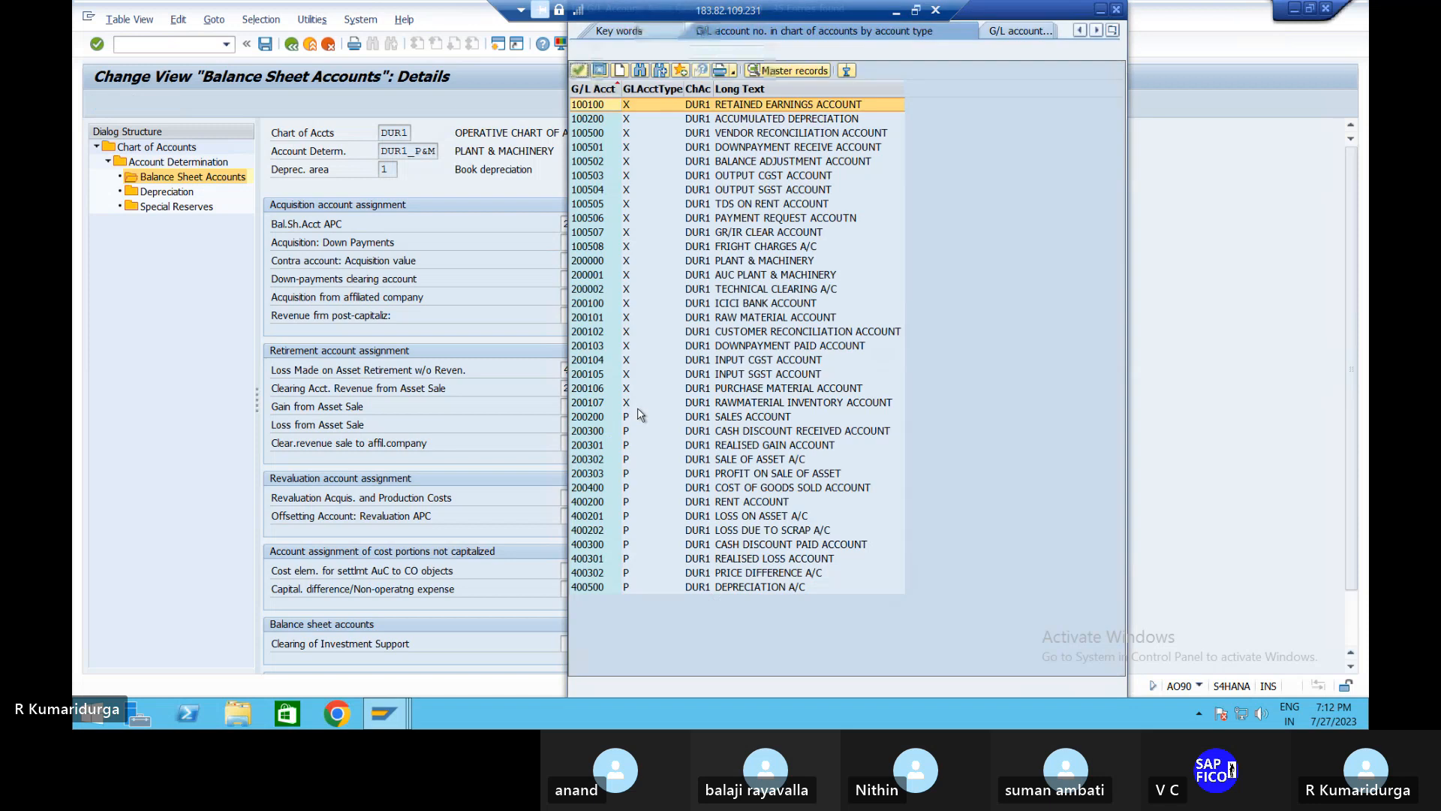
{"action": "left_click", "coordinate": [786, 476]}
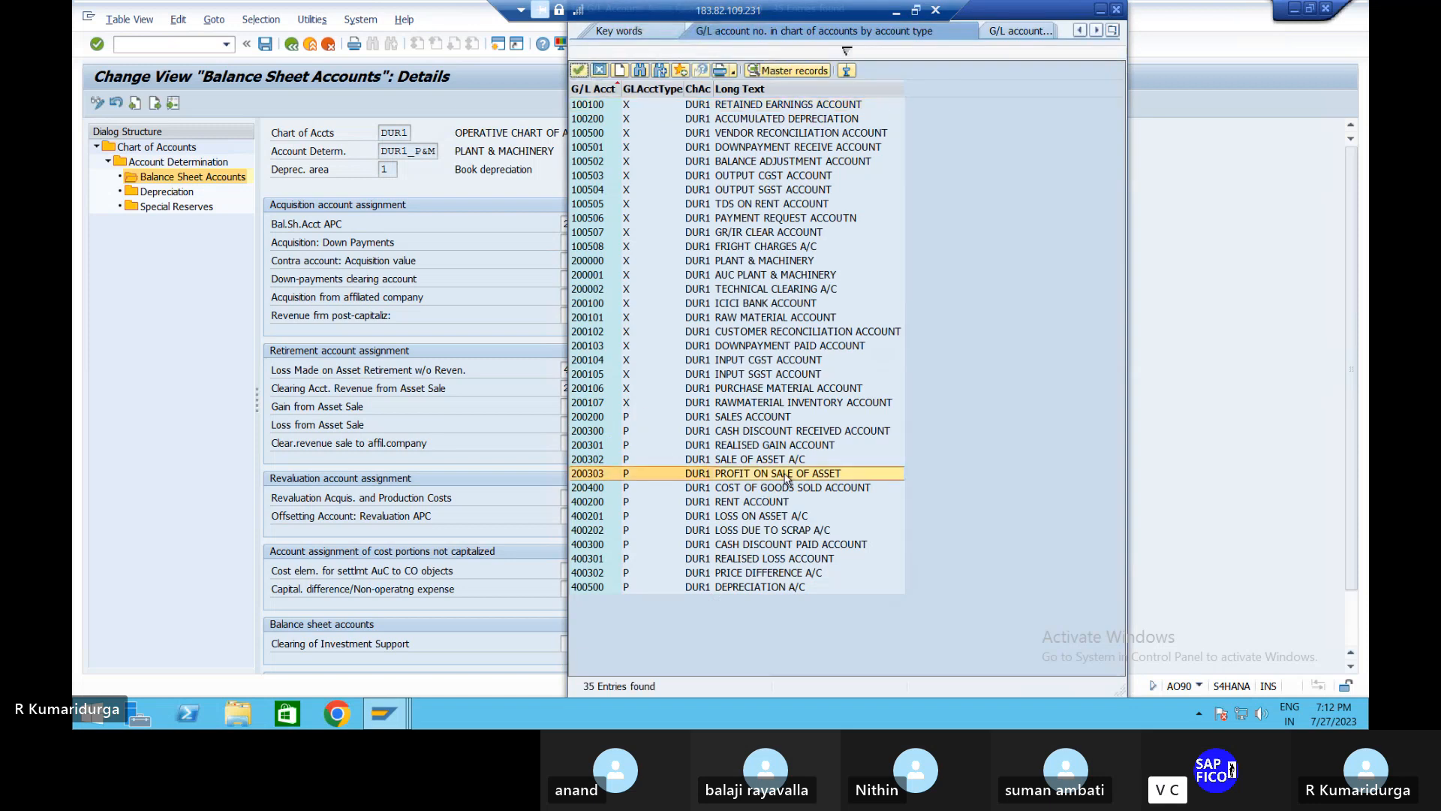
{"action": "left_click", "coordinate": [786, 476]}
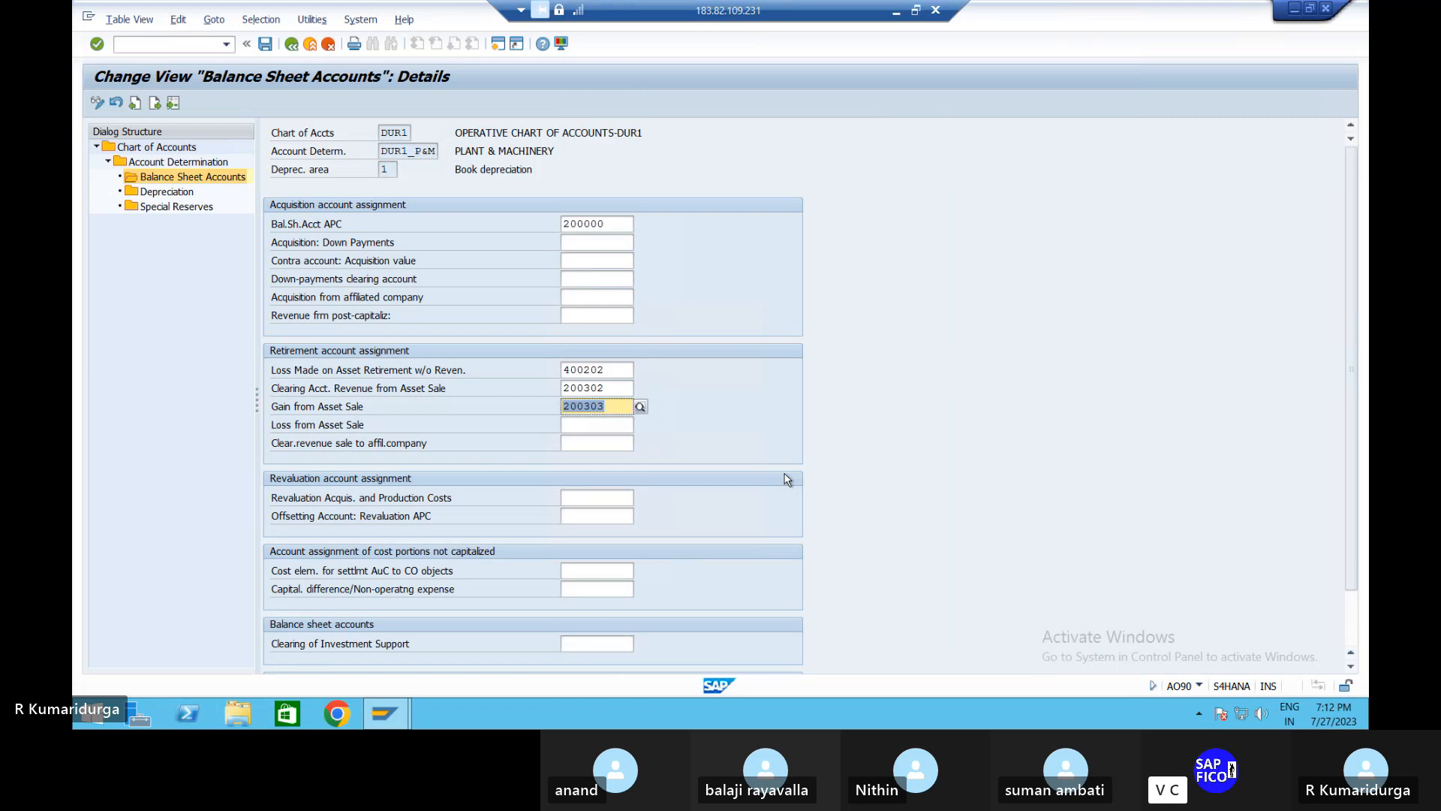
Assign account 400201 LOSS ON ASSET A/C as the loss from asset sale account and validate the balance sheet entries
{"action": "left_click", "coordinate": [620, 425]}
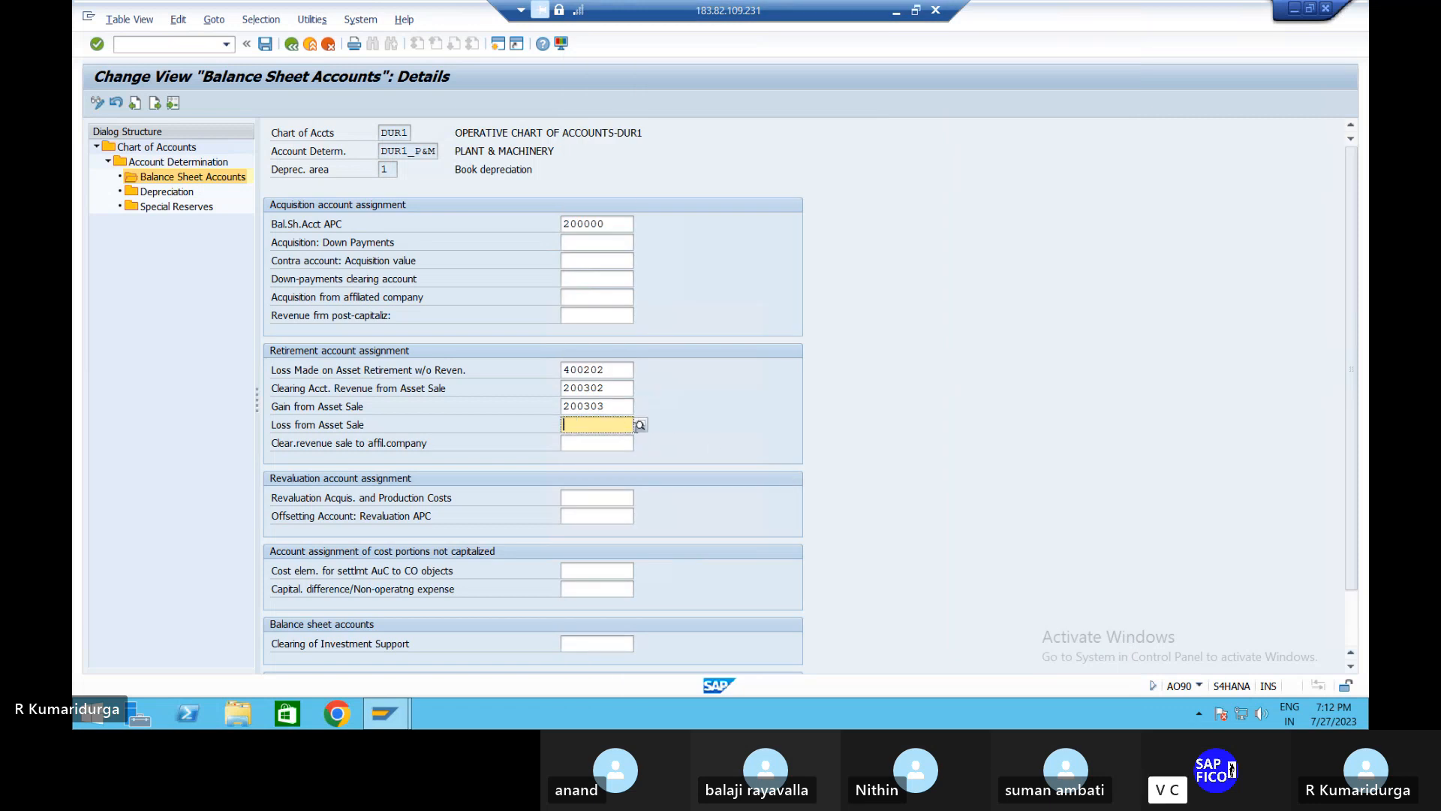
{"action": "left_click", "coordinate": [640, 426]}
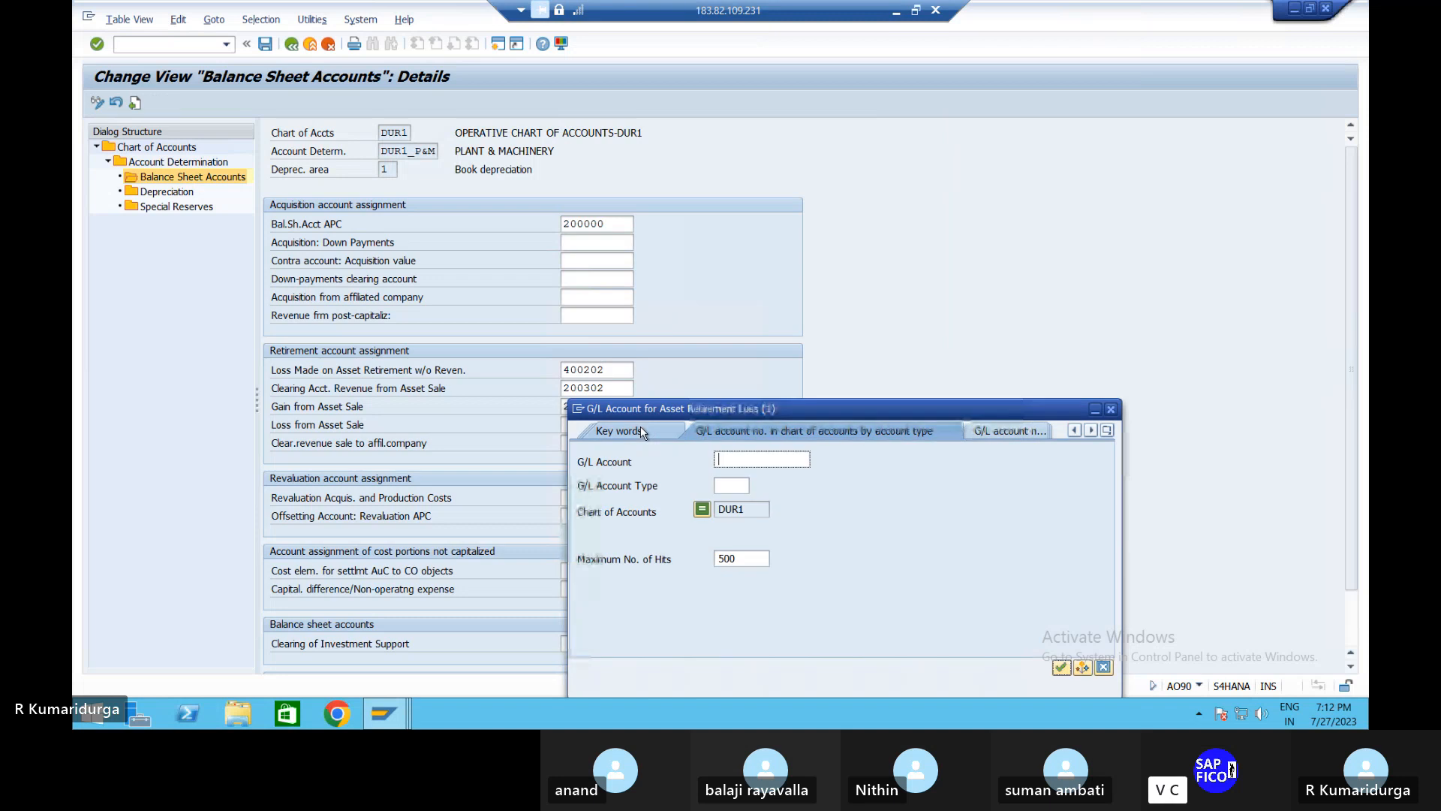
{"action": "key", "text": "Return"}
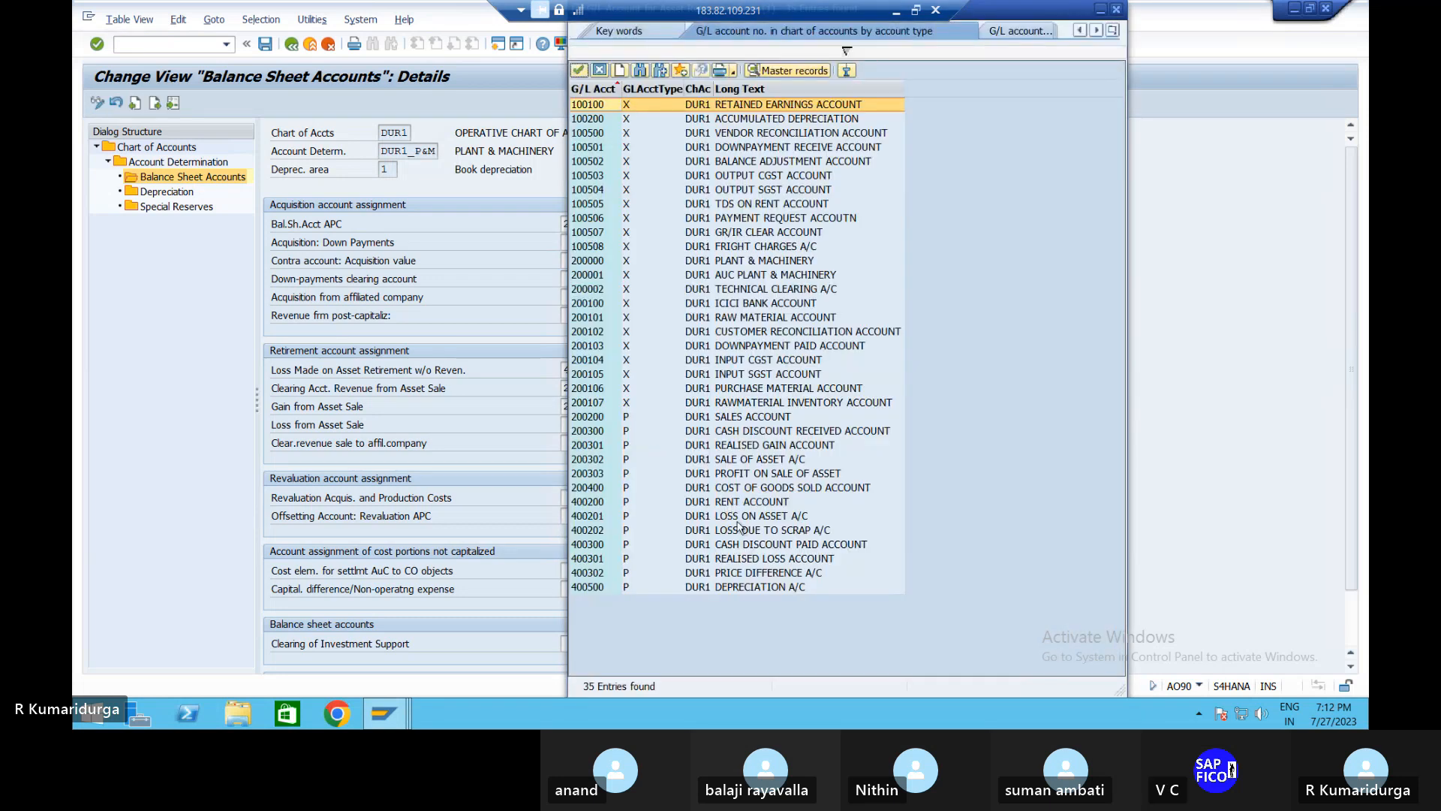
{"action": "left_click", "coordinate": [747, 516]}
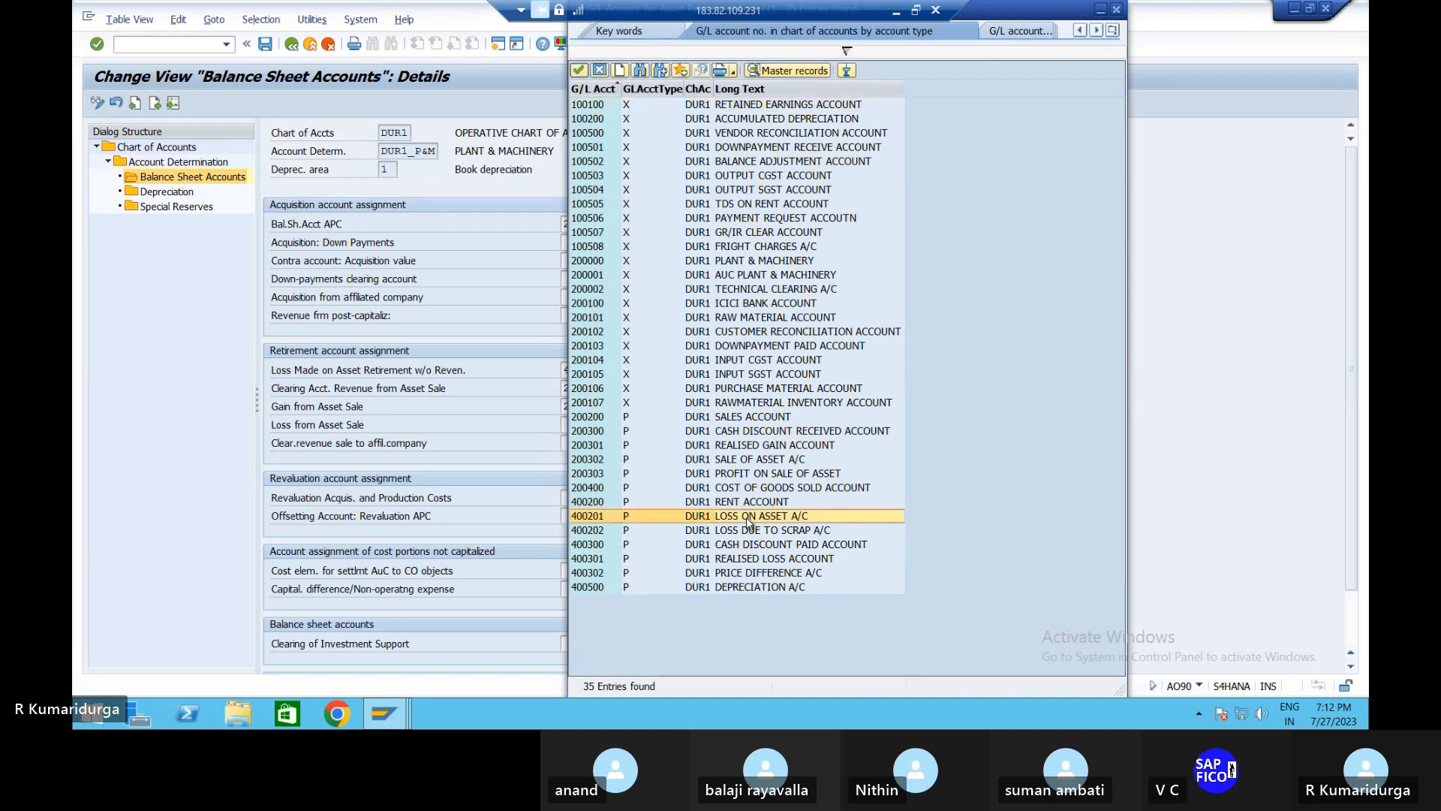
{"action": "double_click", "coordinate": [747, 517]}
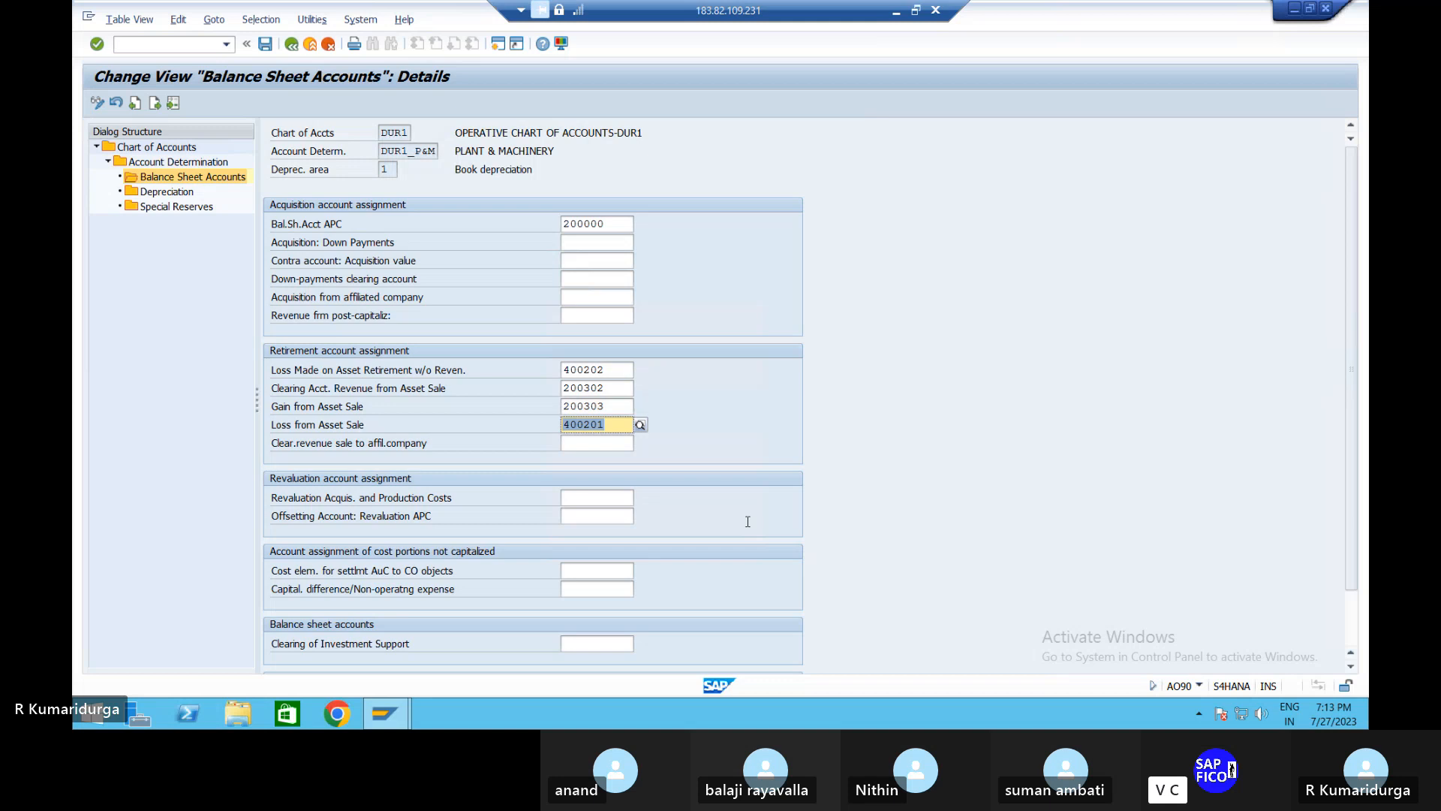
{"action": "key", "text": "Return"}
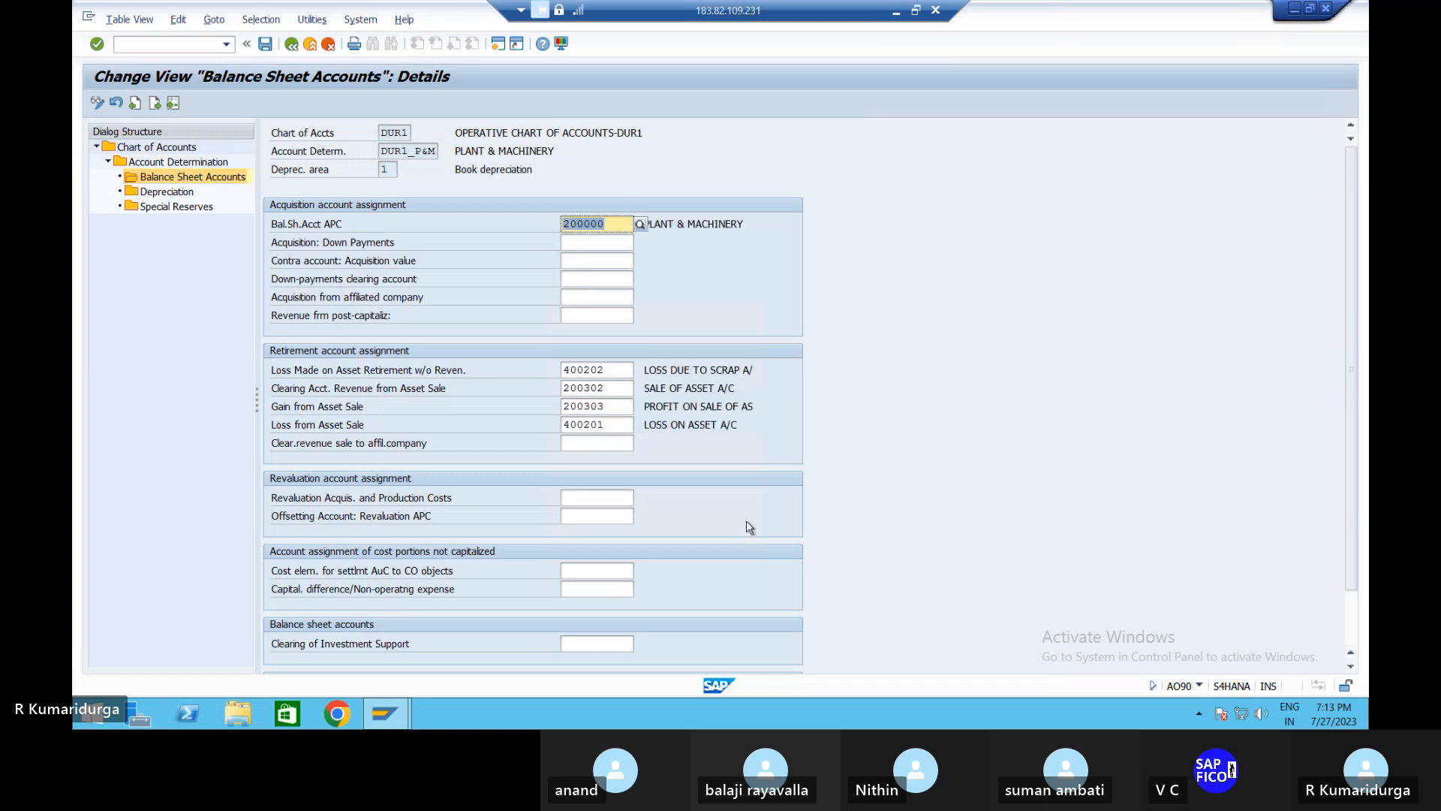
Open the depreciation accounts of DUR1_P&M and assign 100200 ACCUMULATED DEPRECIATION as the accumulated account for ordinary depreciation
{"action": "left_click", "coordinate": [184, 192]}
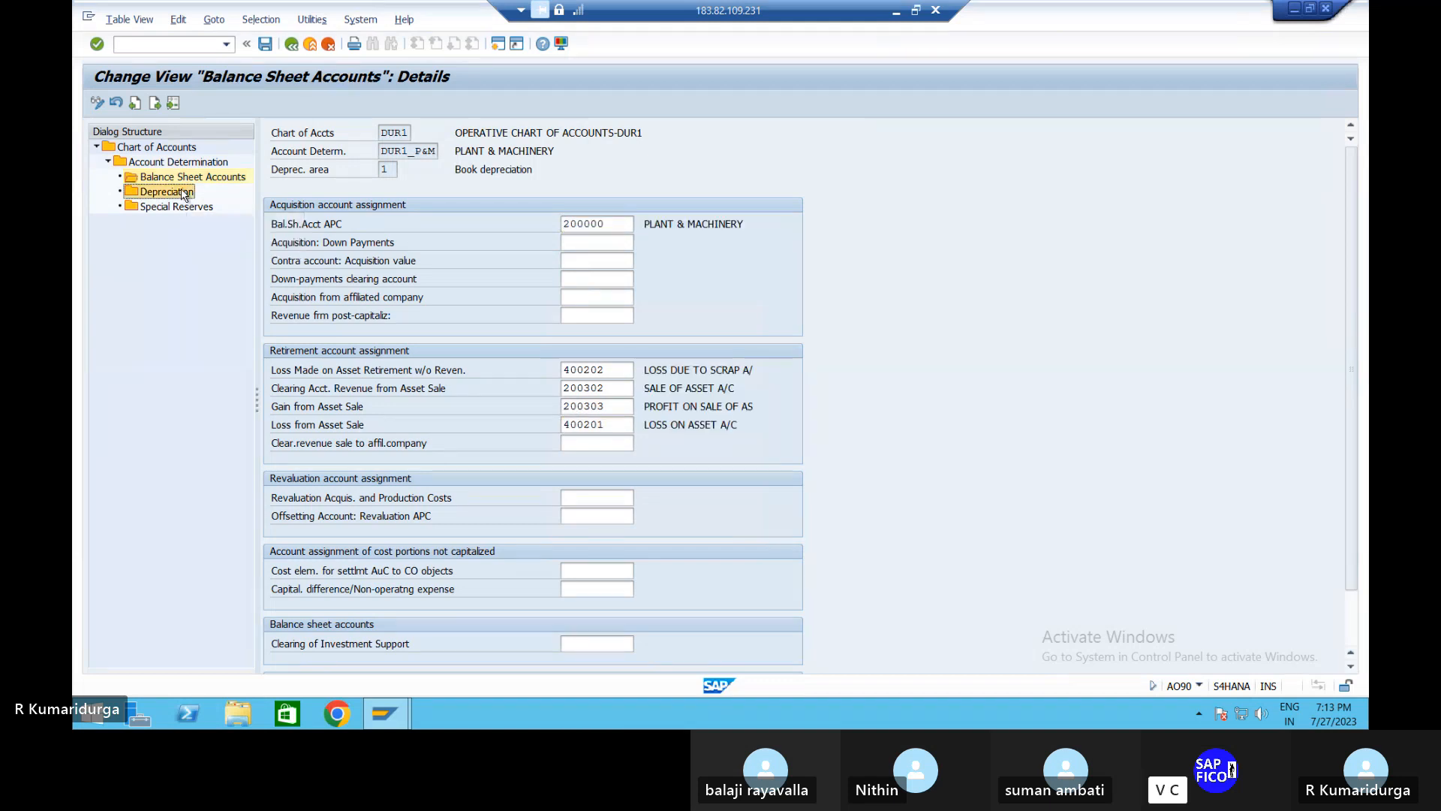
{"action": "double_click", "coordinate": [184, 193]}
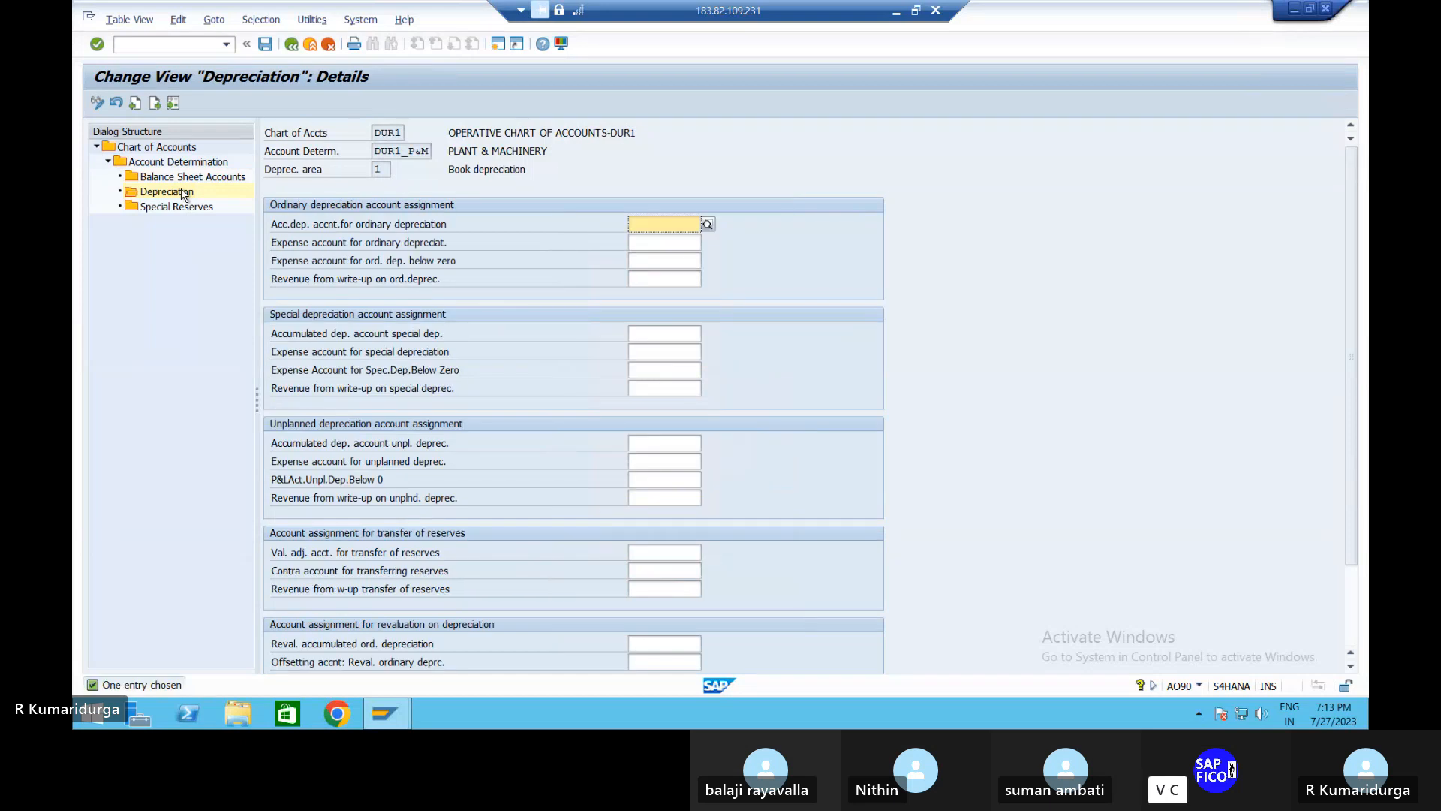
{"action": "left_click", "coordinate": [708, 224]}
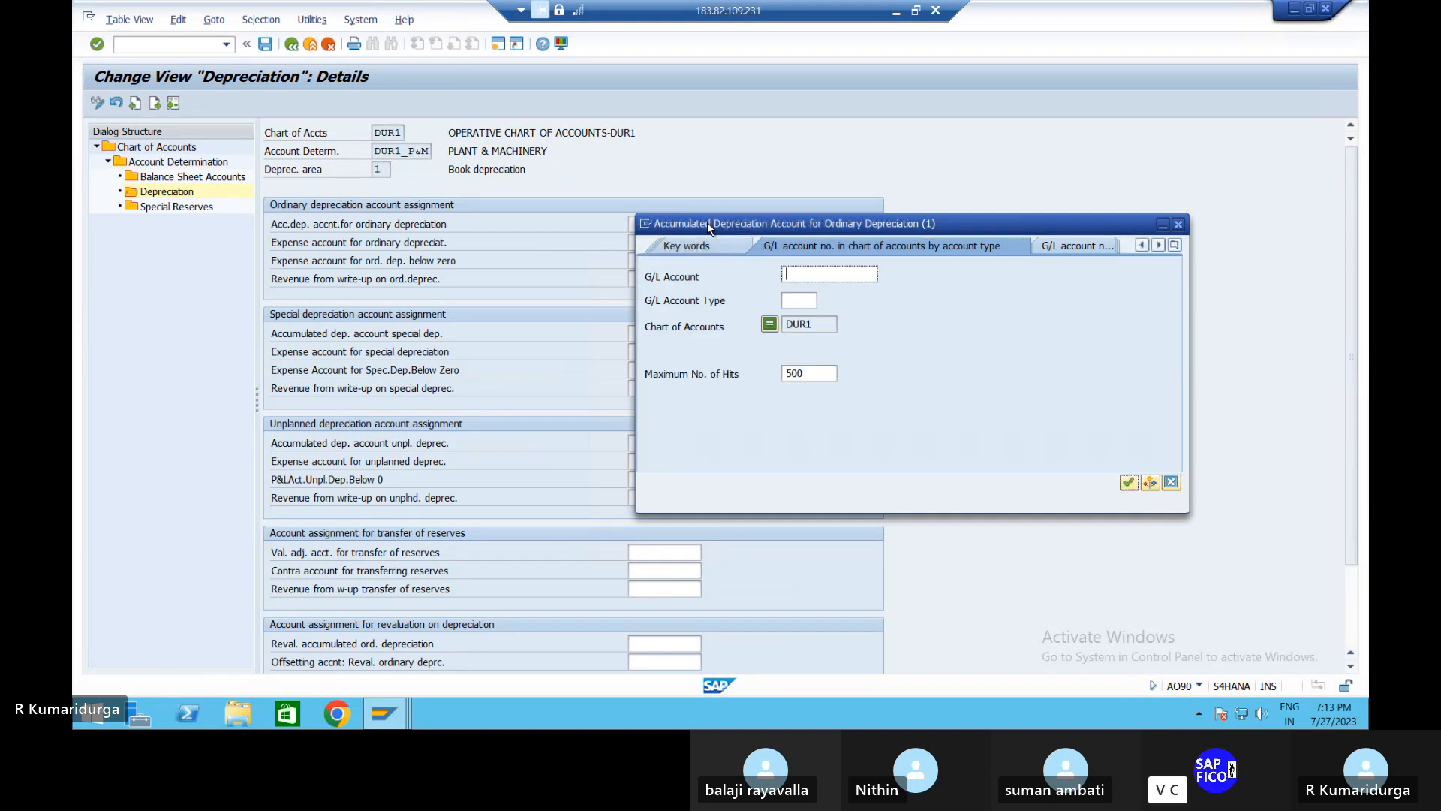
{"action": "key", "text": "Return"}
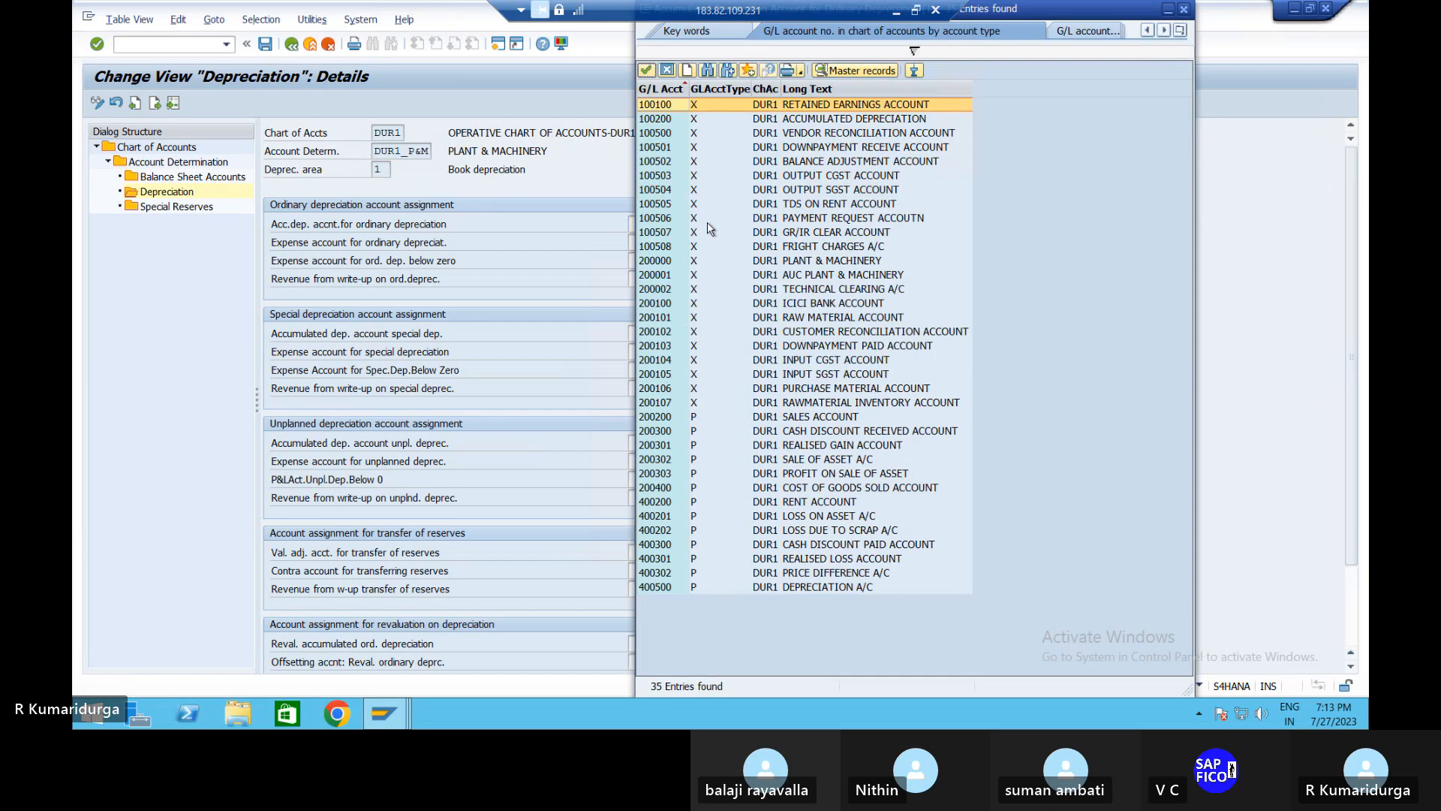
{"action": "left_click", "coordinate": [816, 120]}
{"action": "double_click", "coordinate": [816, 120]}
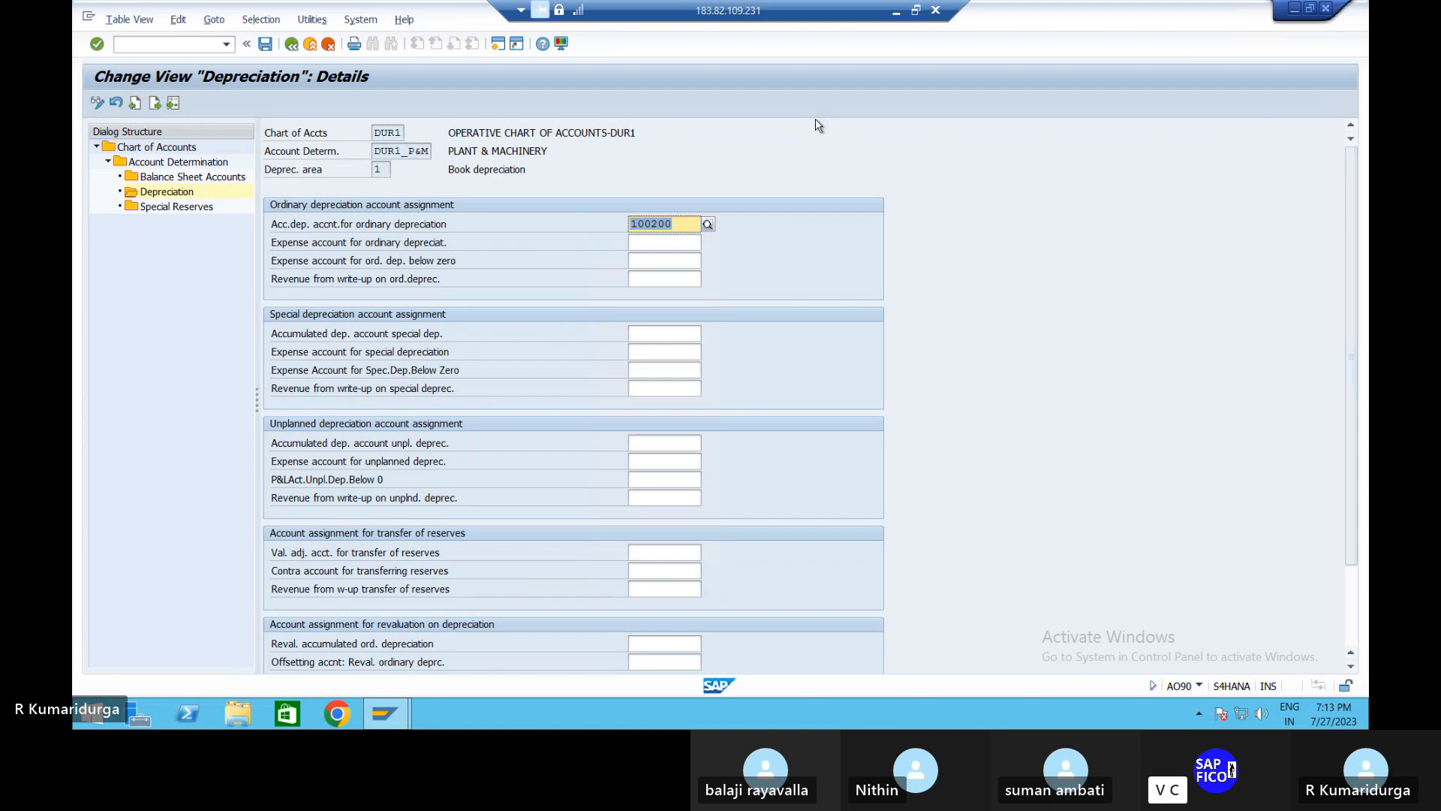
Assign account 400500 DEPRECIATION A/C as the expense account for ordinary depreciation and validate the depreciation entries
{"action": "left_click", "coordinate": [636, 243]}
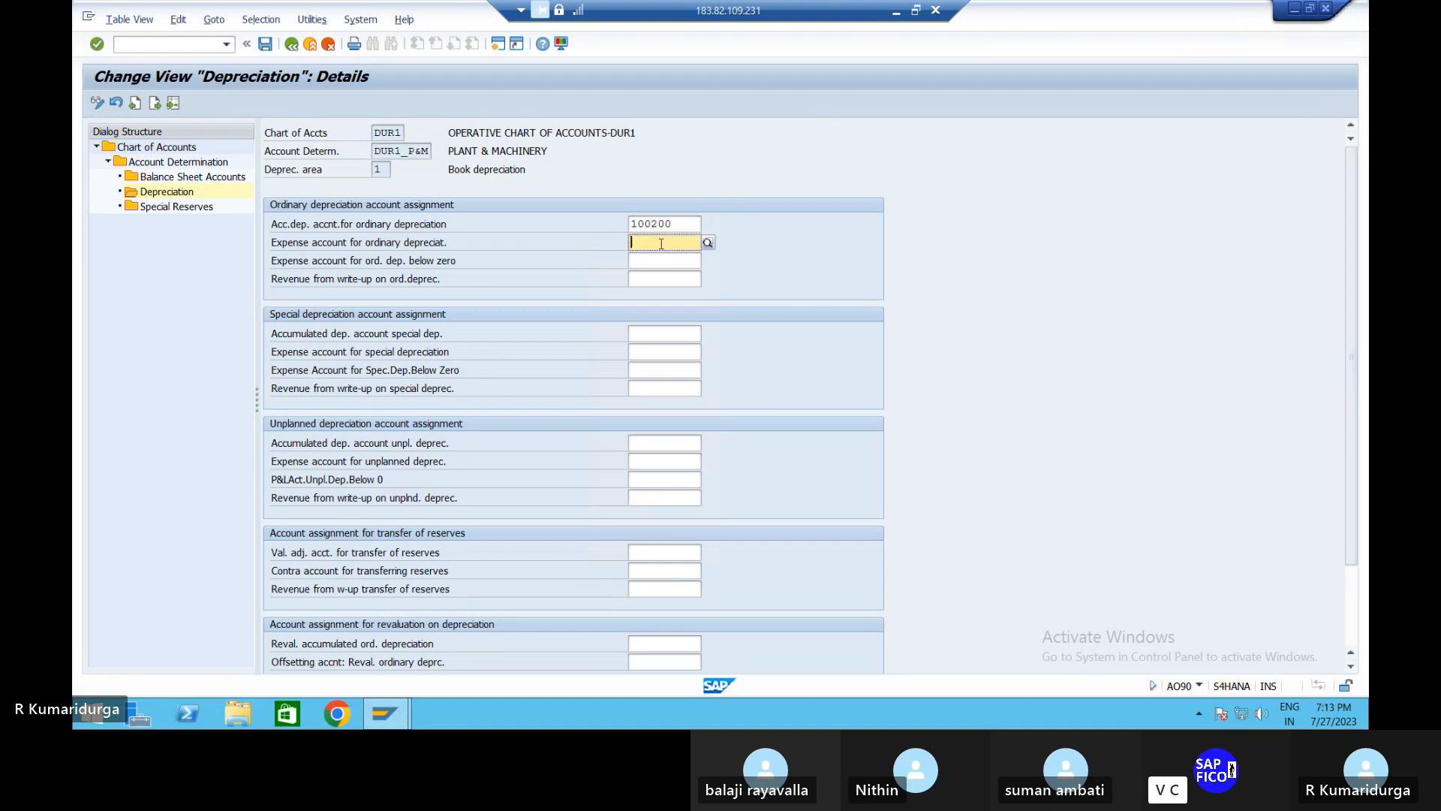
{"action": "left_click", "coordinate": [708, 243]}
{"action": "key", "text": "Return"}
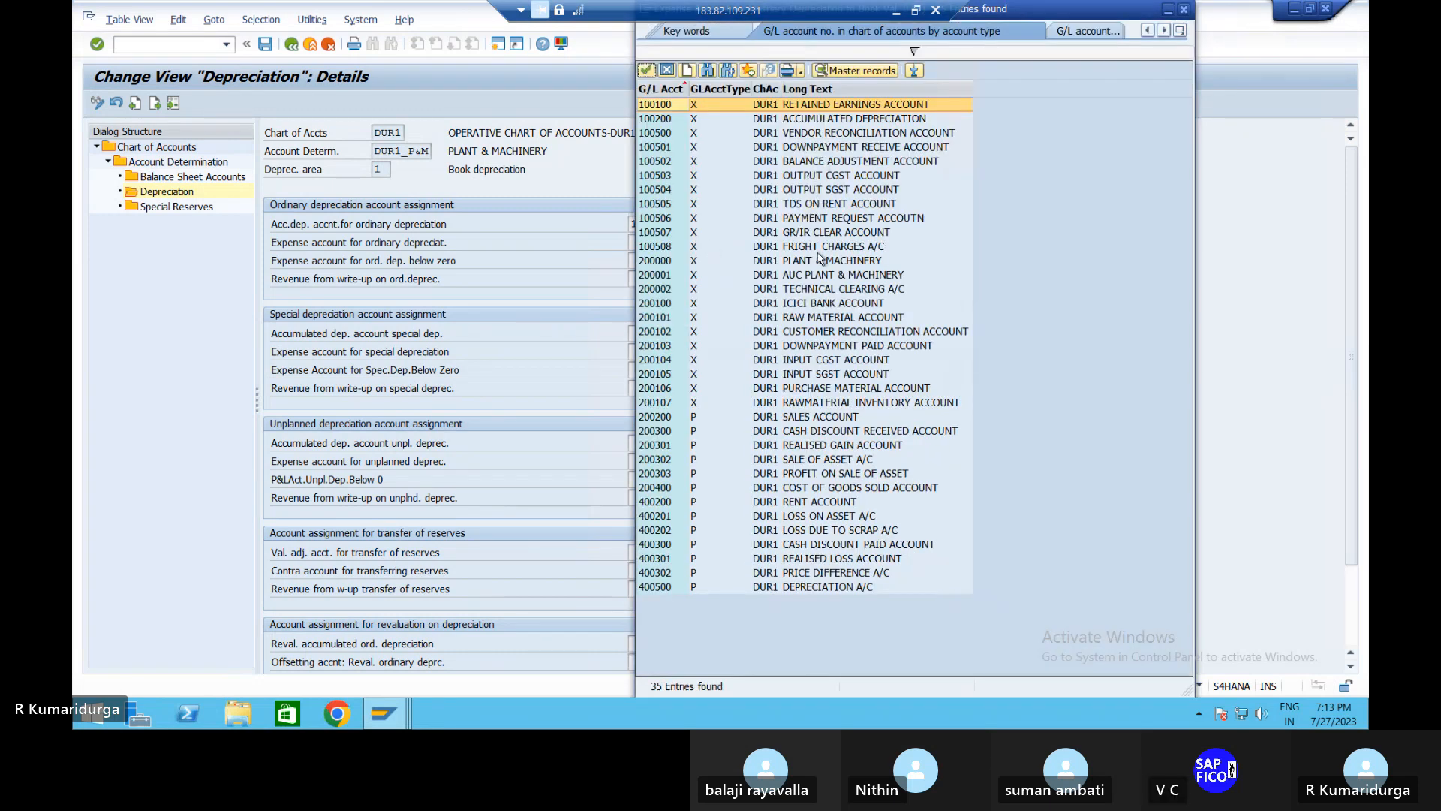
{"action": "left_click", "coordinate": [821, 587]}
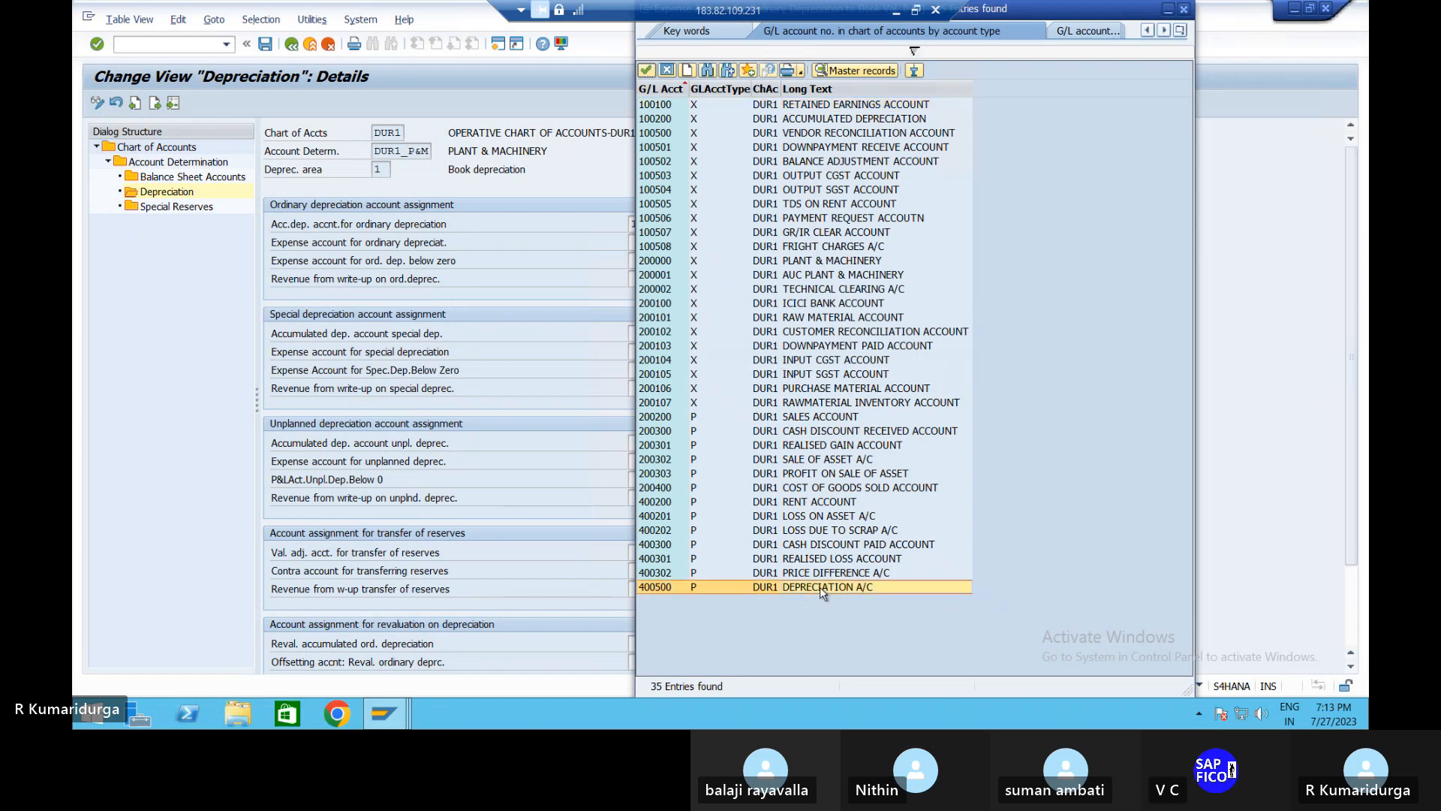
{"action": "double_click", "coordinate": [819, 587]}
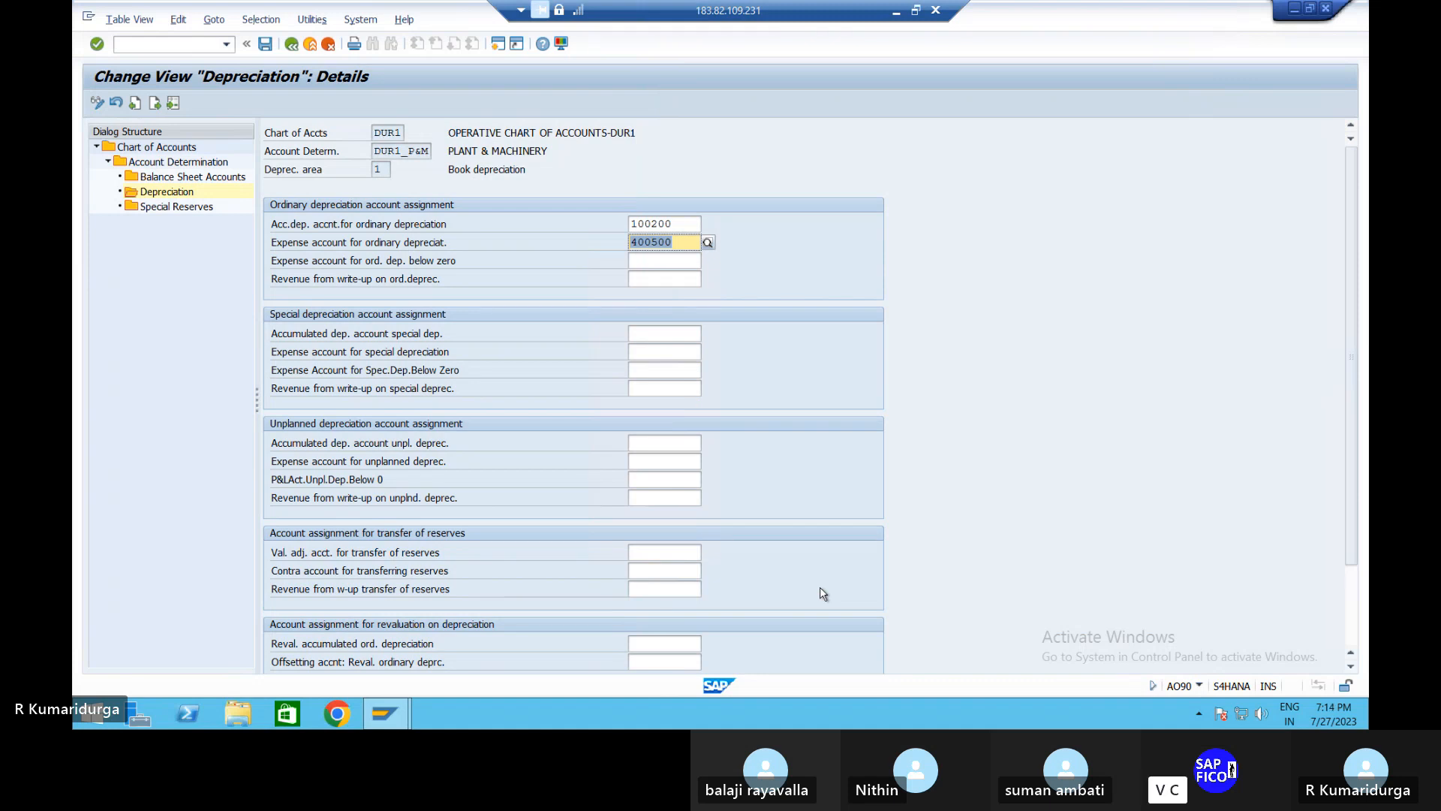
{"action": "key", "text": "Return"}
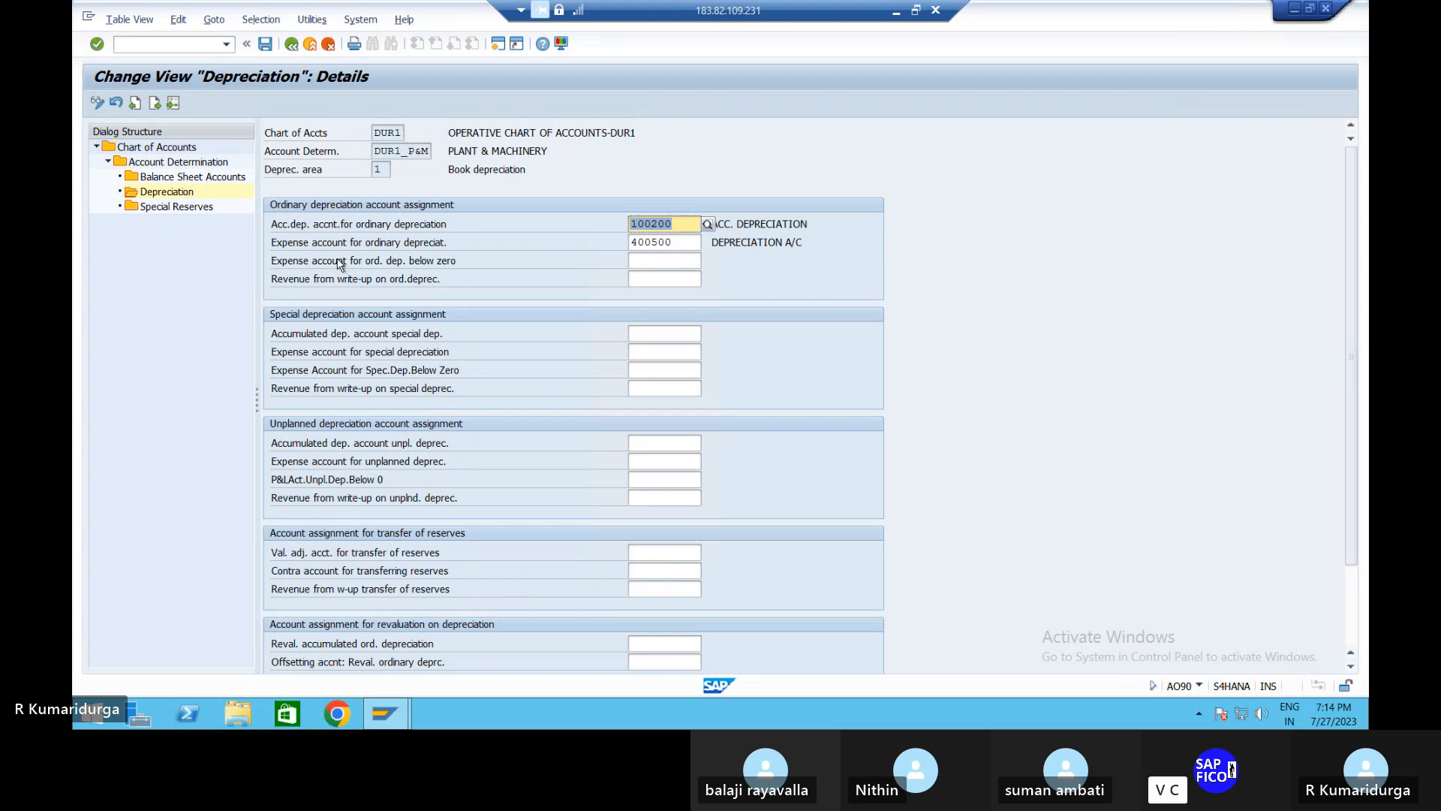
Save the DUR1_P&M account assignments under customizing request S4HK904162
{"action": "left_click", "coordinate": [266, 44]}
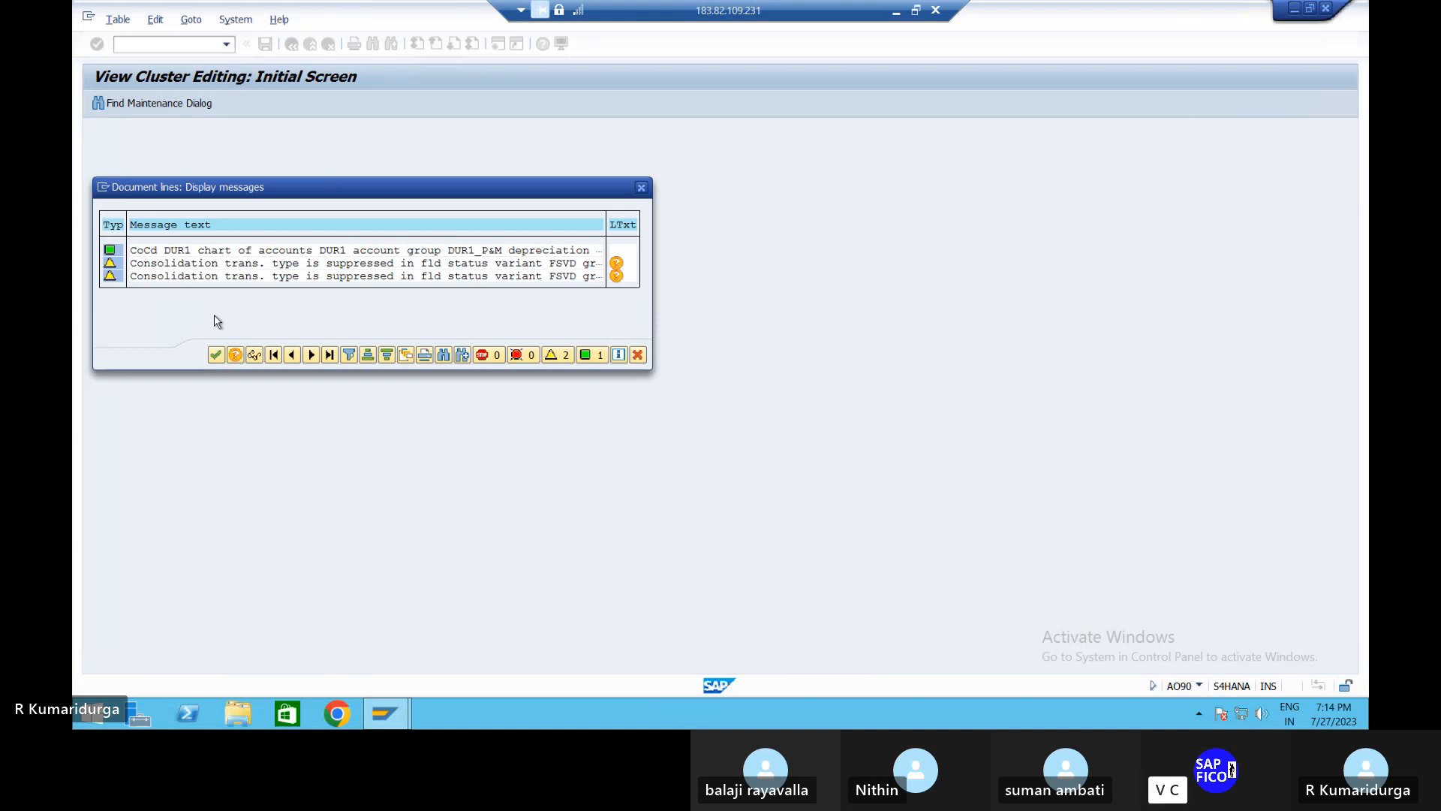
{"action": "left_click", "coordinate": [215, 355]}
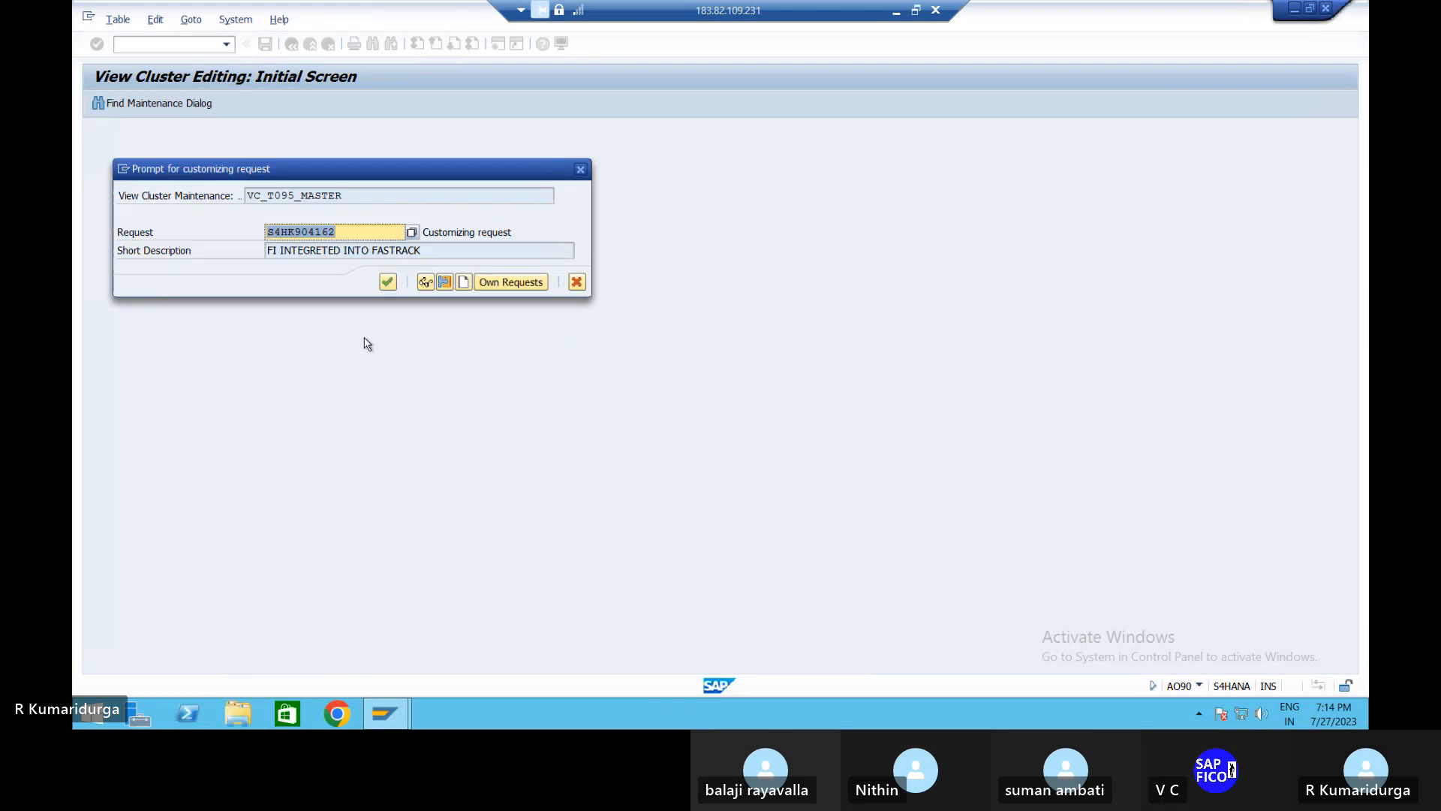
{"action": "left_click", "coordinate": [388, 283]}
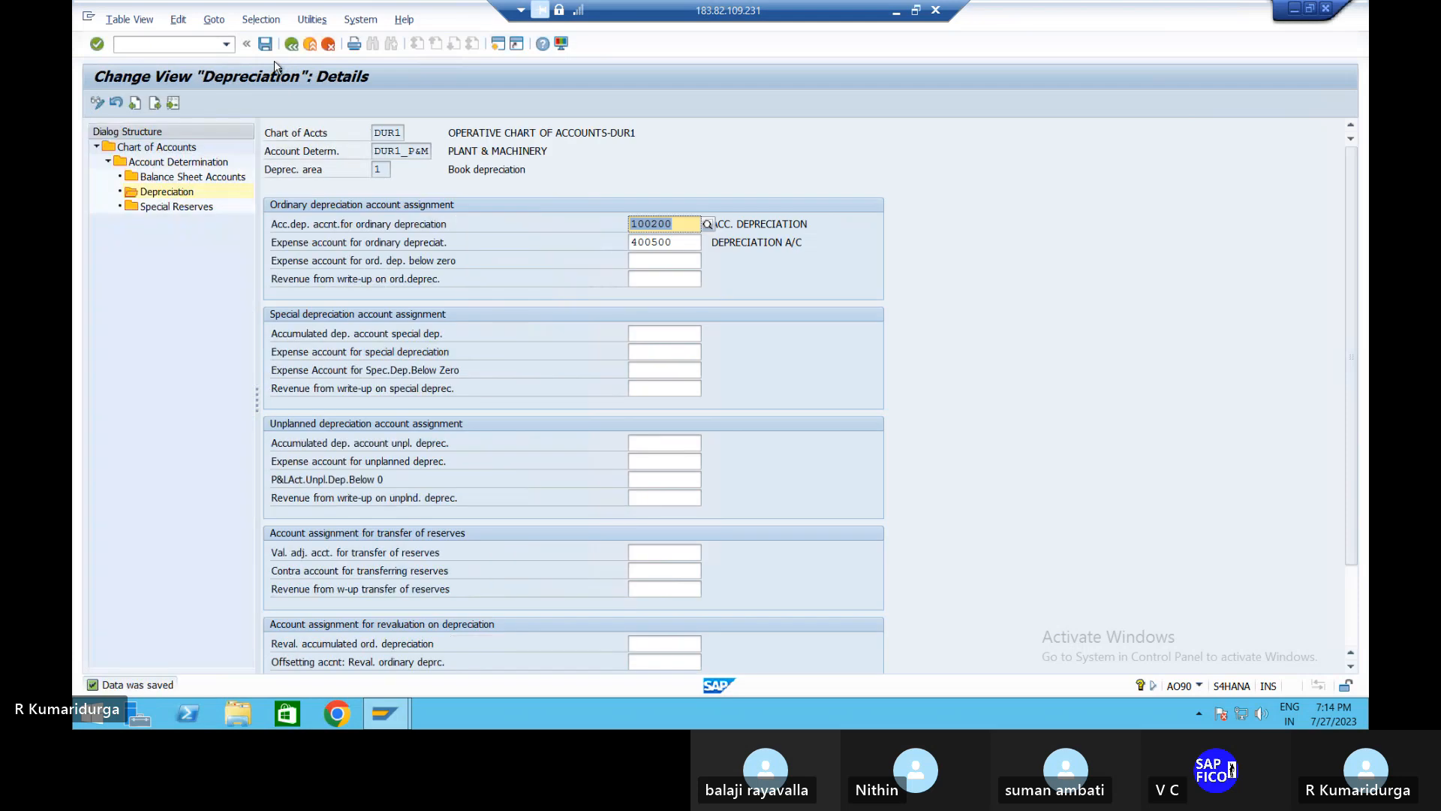
Open the balance sheet accounts of DUR1_AUC and assign 200001 AUC PLANT & MACHINERY as the acquisition and production costs account
{"action": "double_click", "coordinate": [186, 164]}
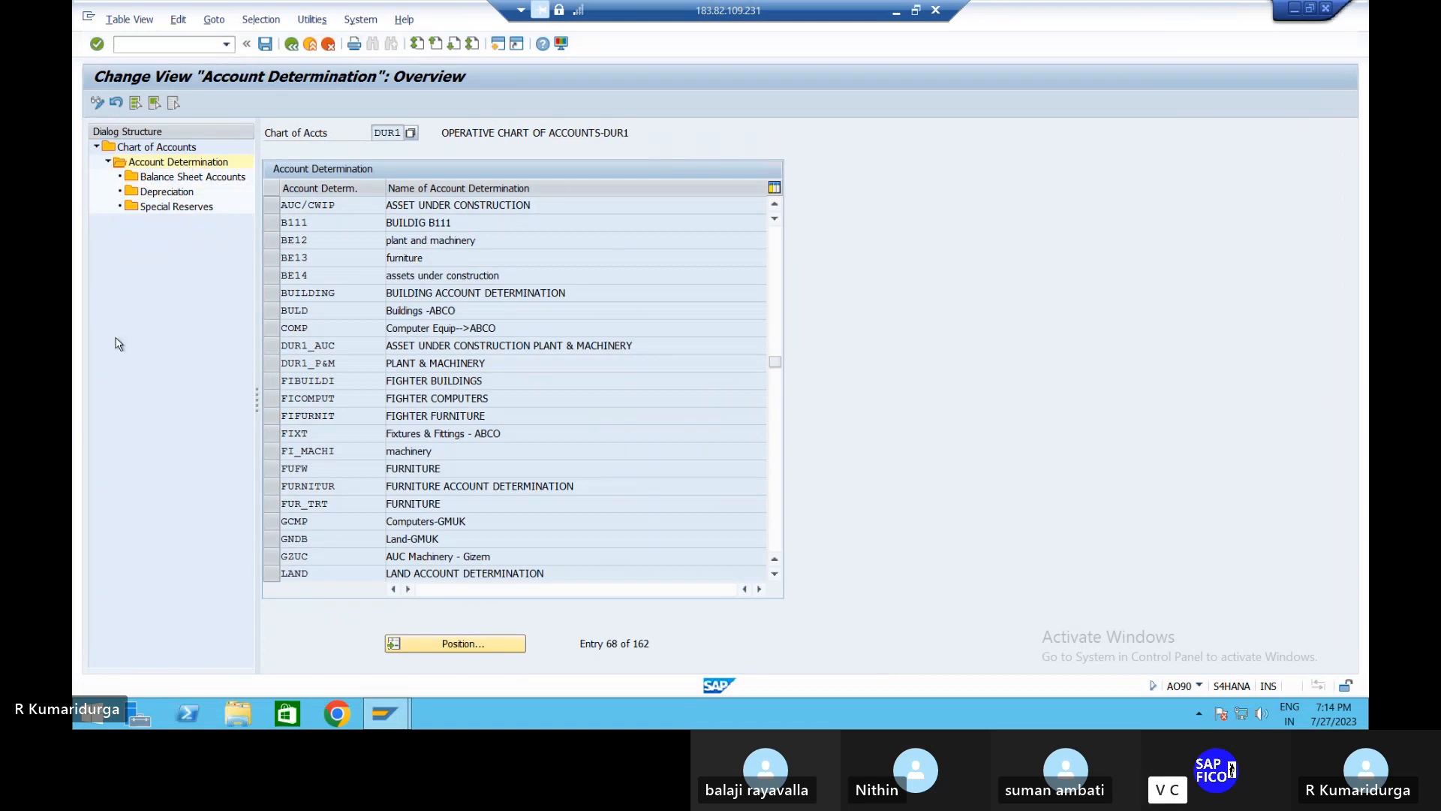
{"action": "left_click", "coordinate": [275, 350]}
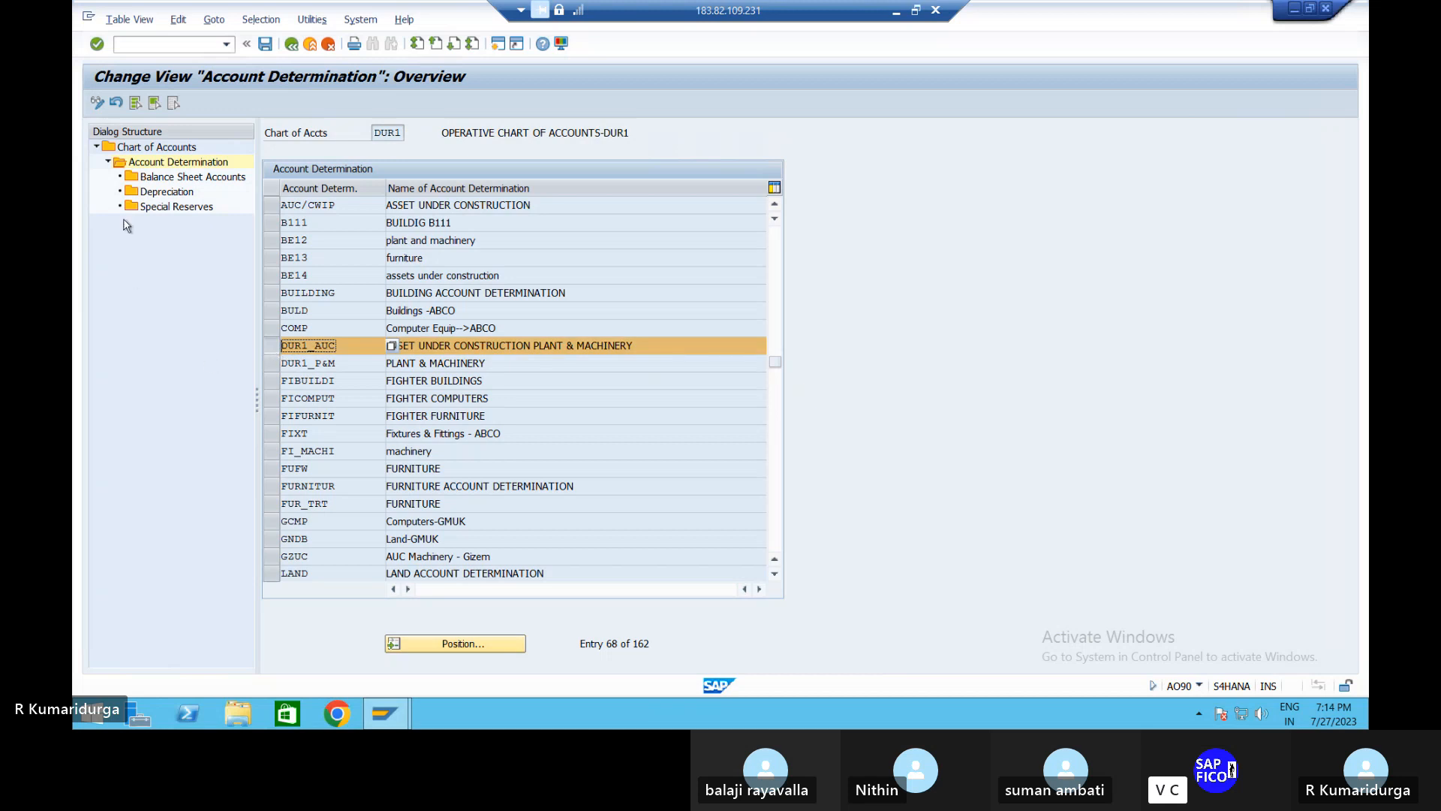
{"action": "left_click", "coordinate": [222, 179]}
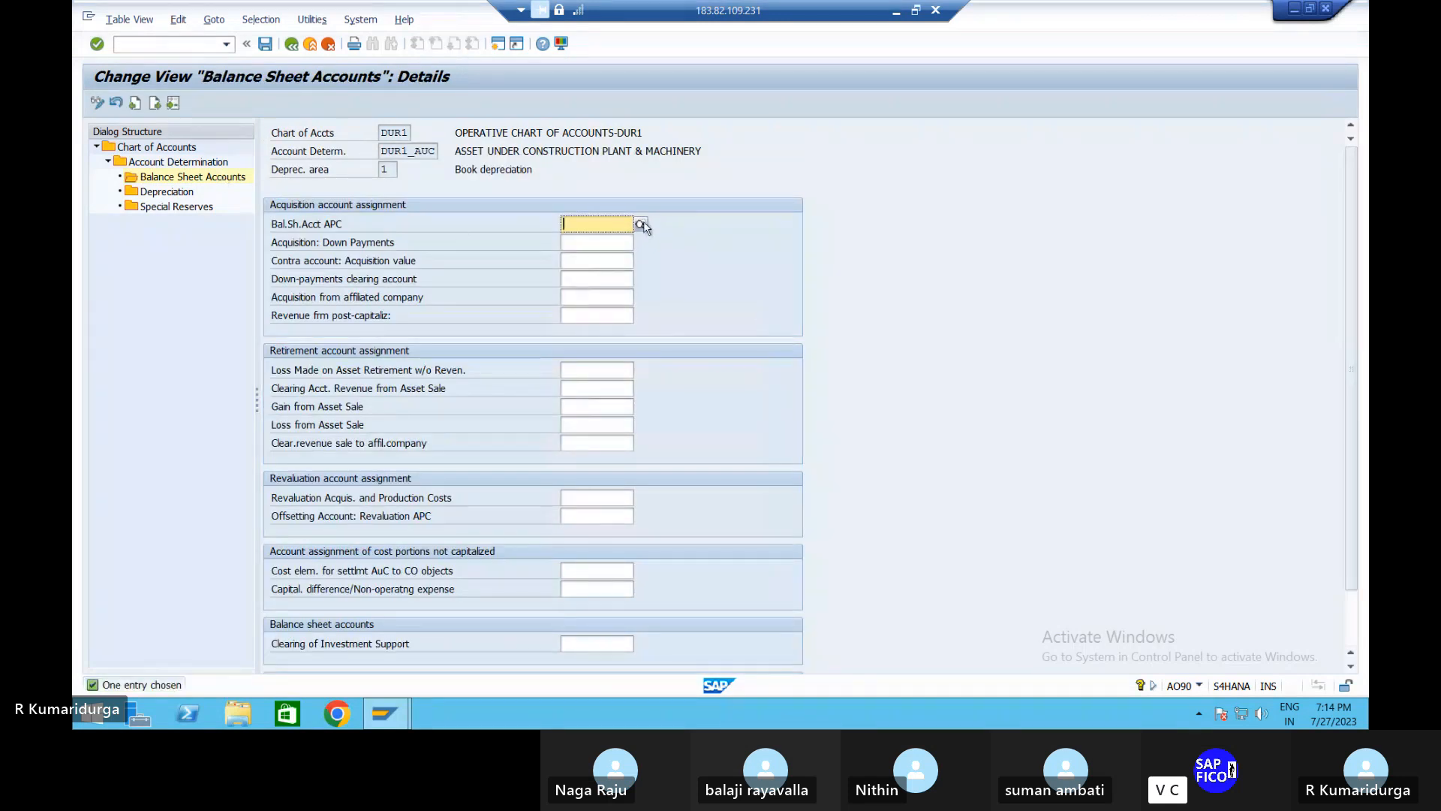
{"action": "left_click", "coordinate": [640, 223]}
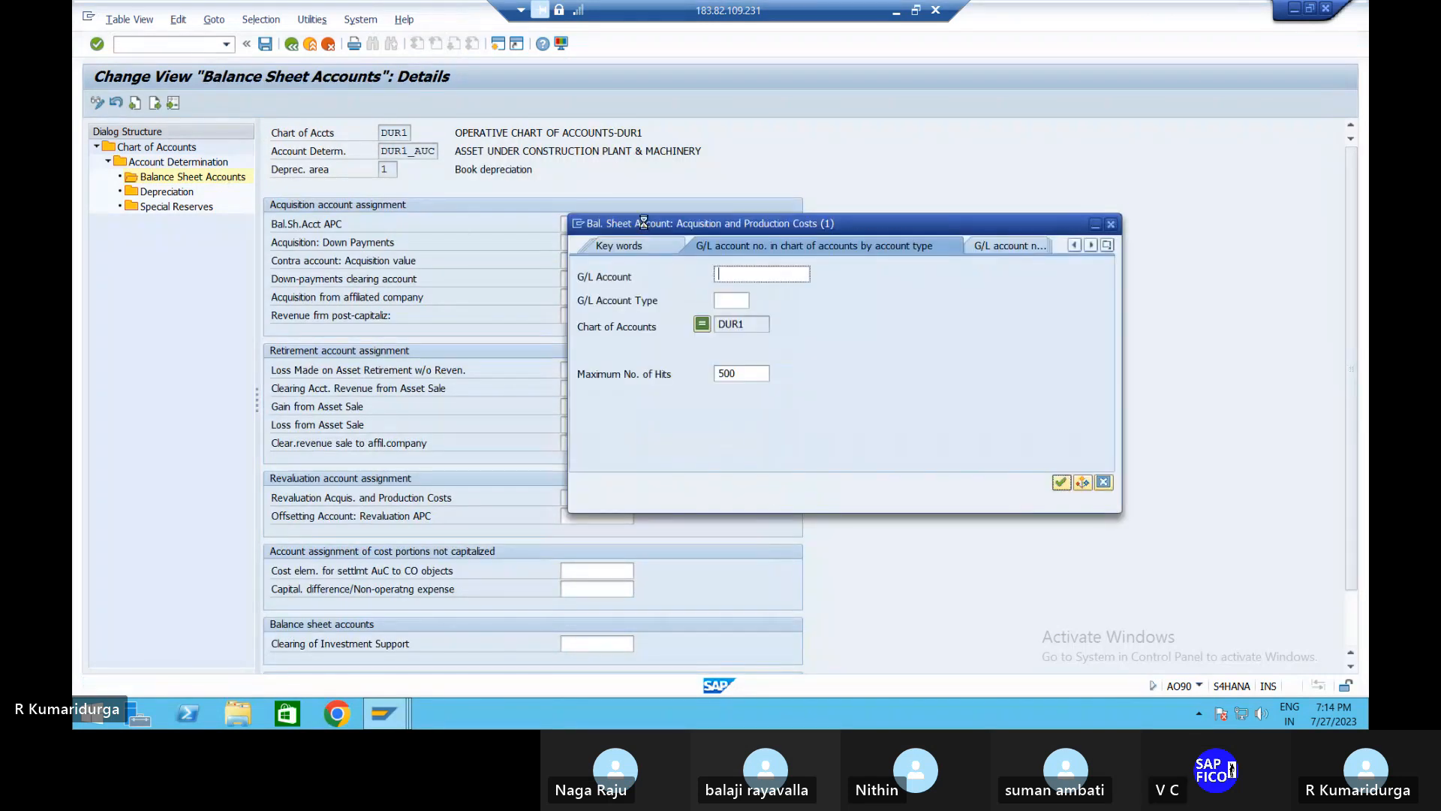
{"action": "key", "text": "Return"}
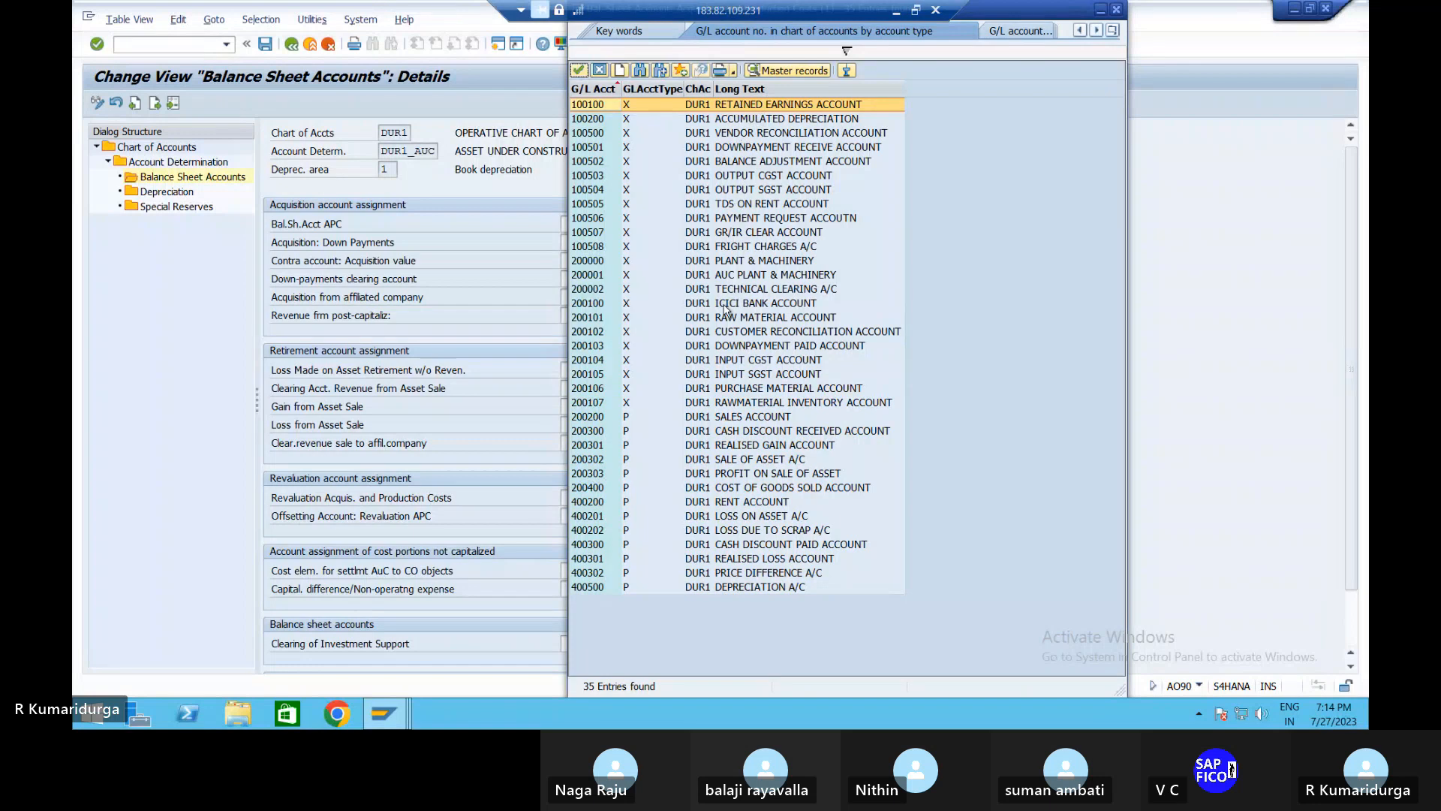
{"action": "left_click", "coordinate": [758, 276]}
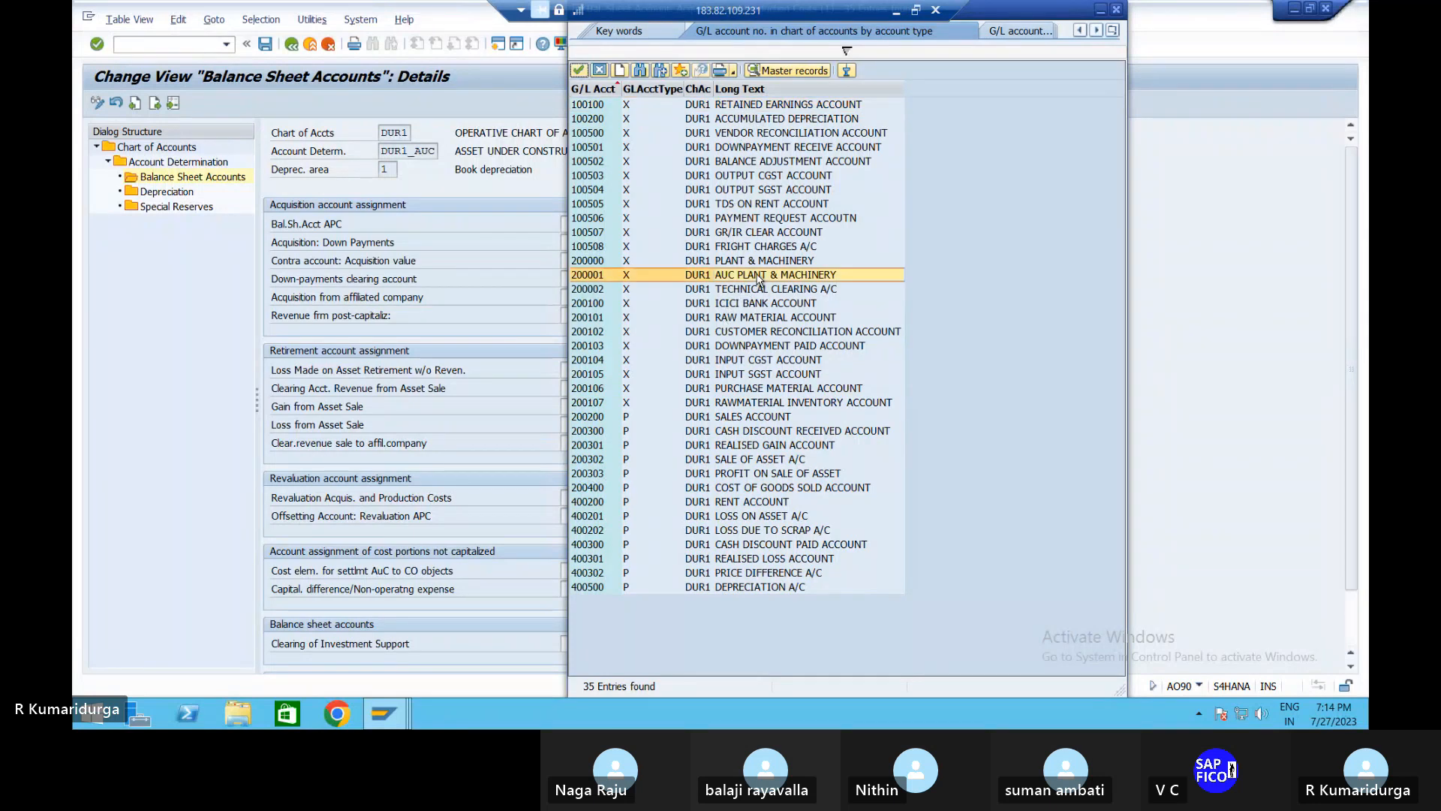
{"action": "double_click", "coordinate": [758, 277]}
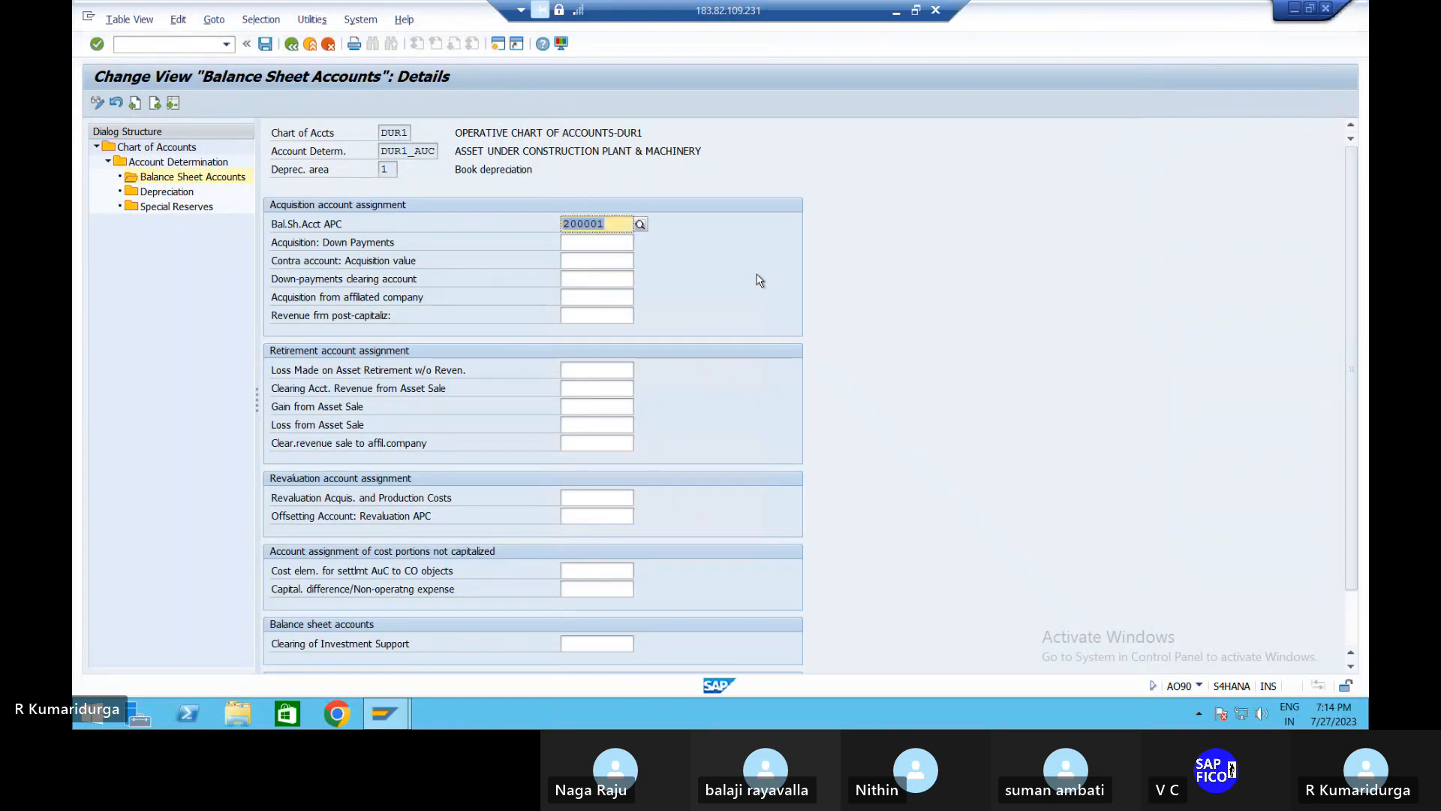
Assign account 400202 LOSS DUE TO SCRAP A/C for the loss made on asset retirement without revenue in DUR1_AUC
{"action": "left_click", "coordinate": [582, 370]}
{"action": "left_click", "coordinate": [641, 370]}
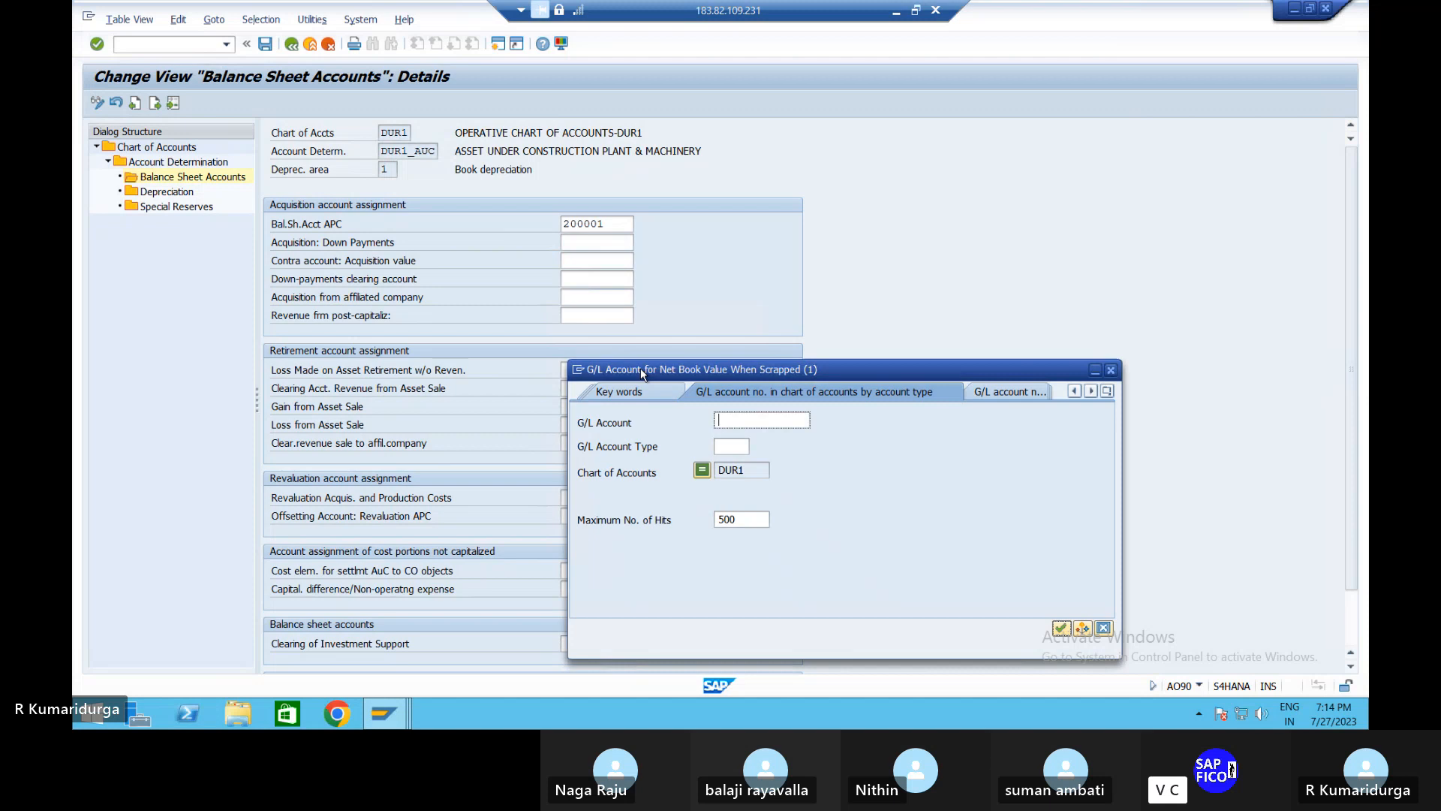
{"action": "key", "text": "Return"}
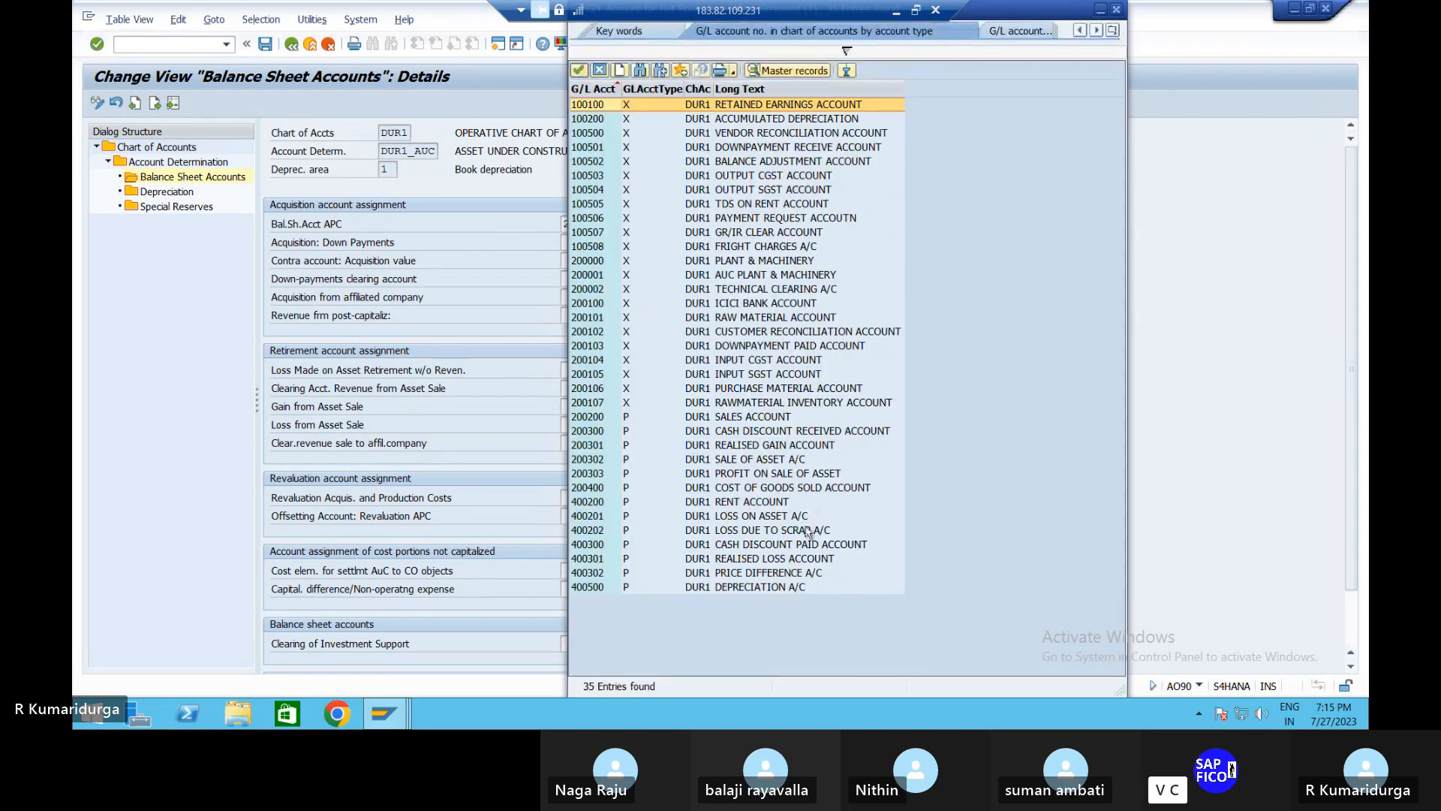
{"action": "double_click", "coordinate": [785, 529]}
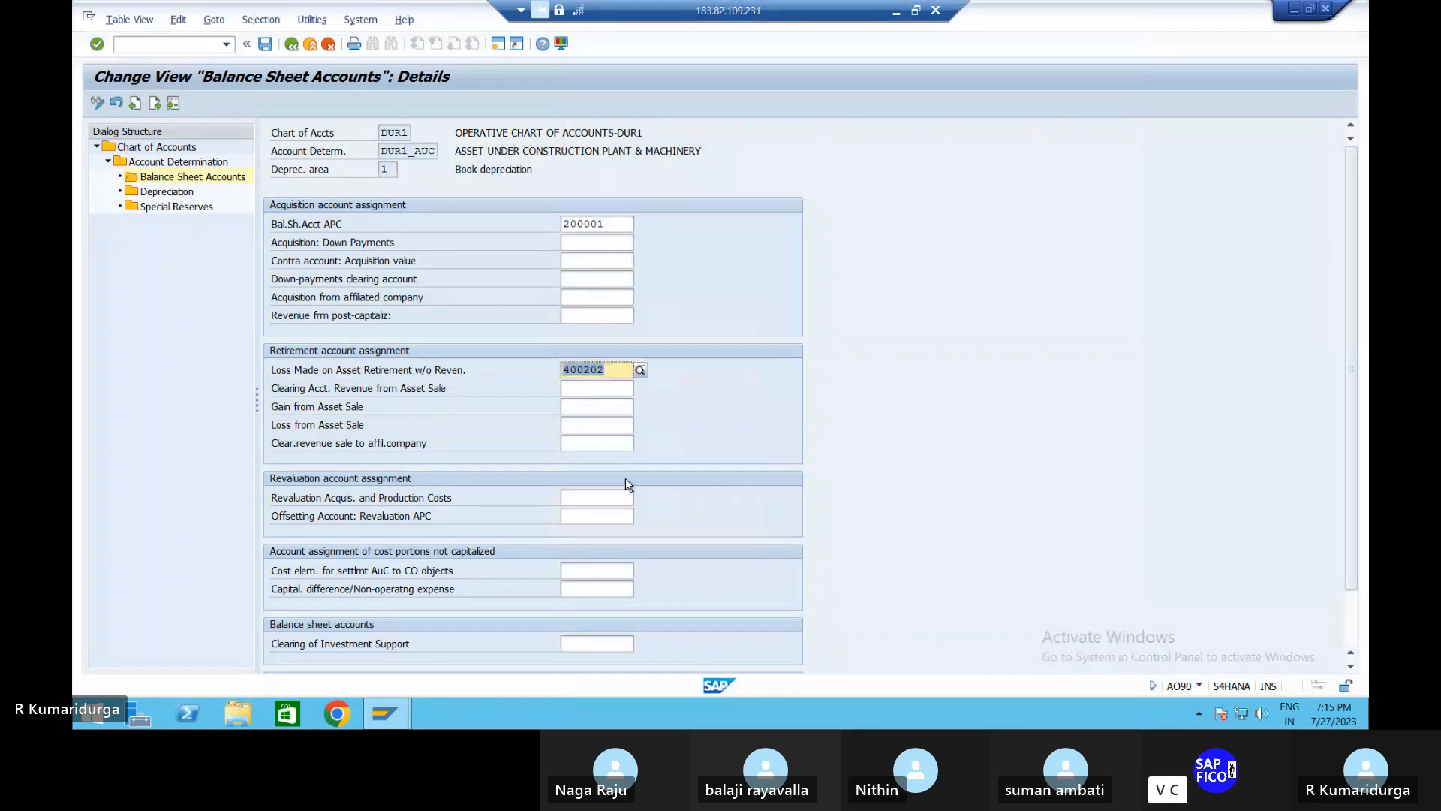
Assign account 200302 SALE OF ASSET A/C as DUR1_AUC's clearing account for revenue from asset sale
{"action": "left_click", "coordinate": [613, 389]}
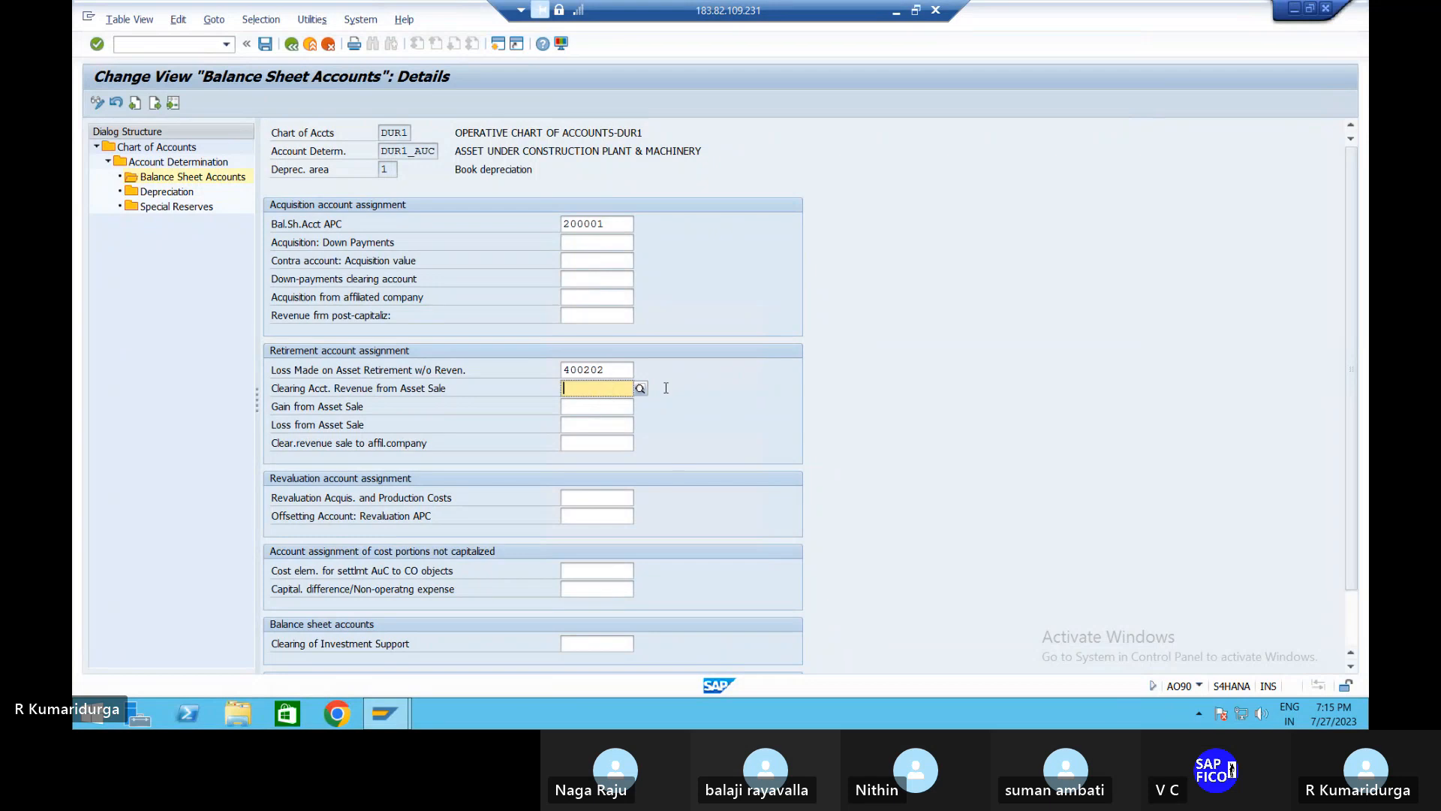
{"action": "left_click", "coordinate": [643, 389]}
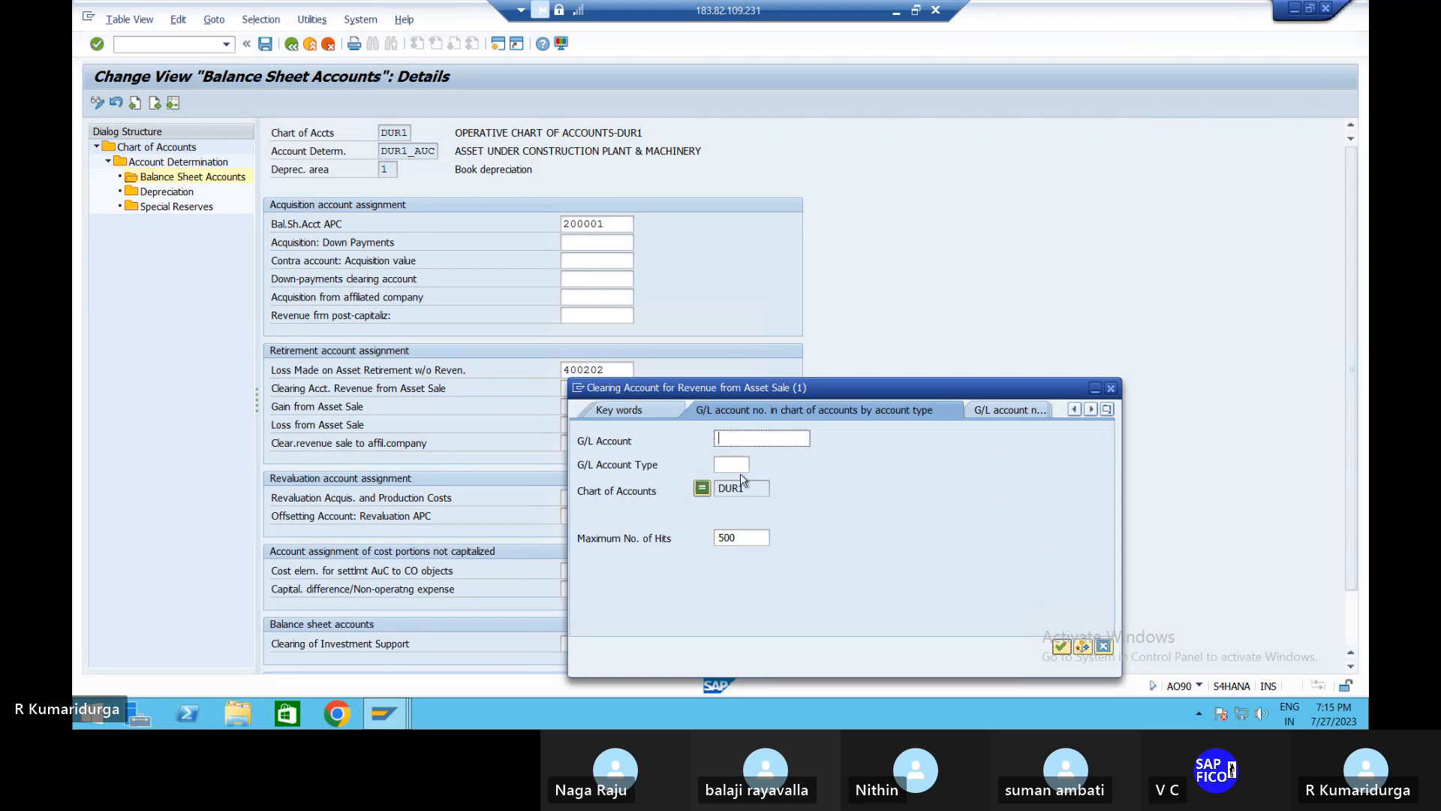
{"action": "key", "text": "Return"}
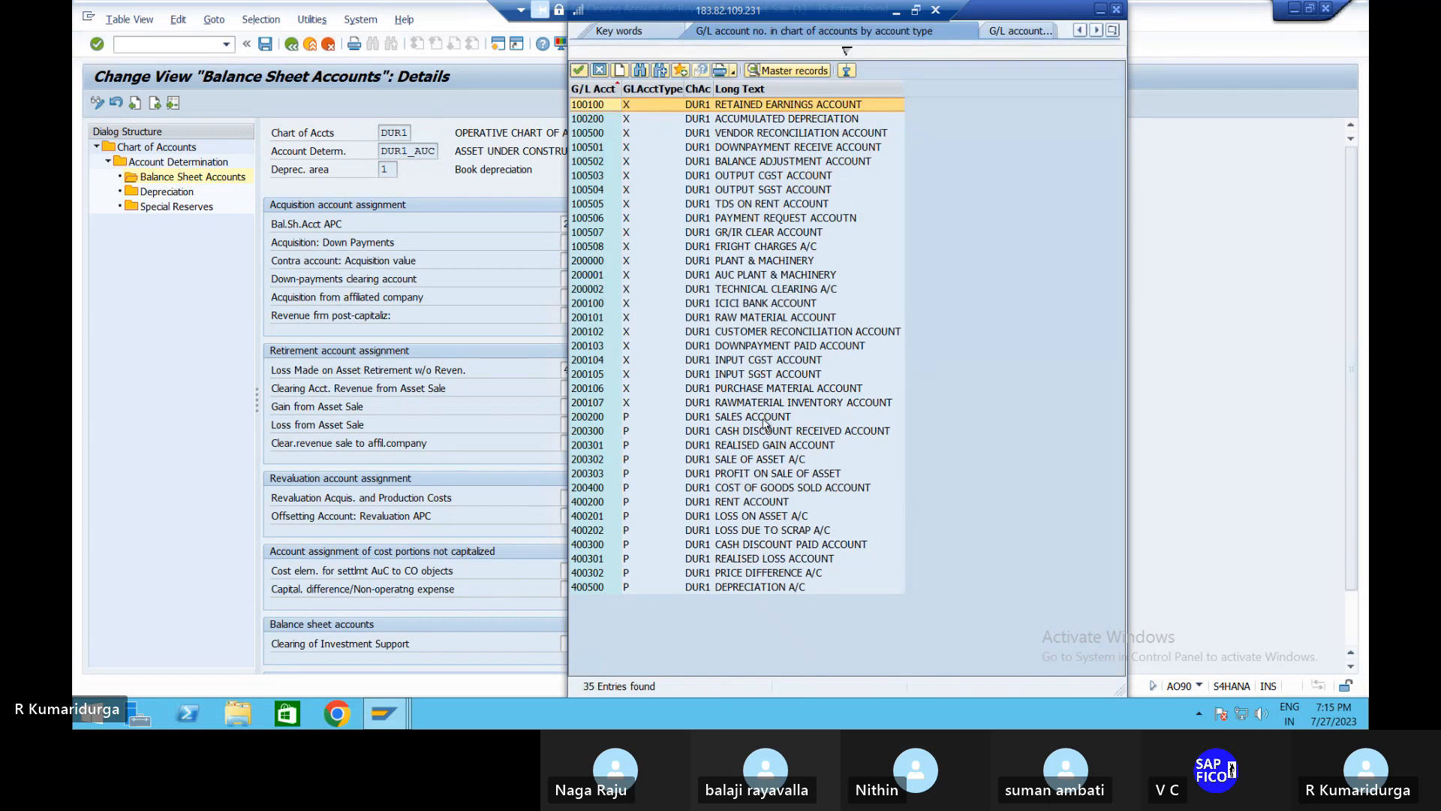
{"action": "double_click", "coordinate": [792, 459]}
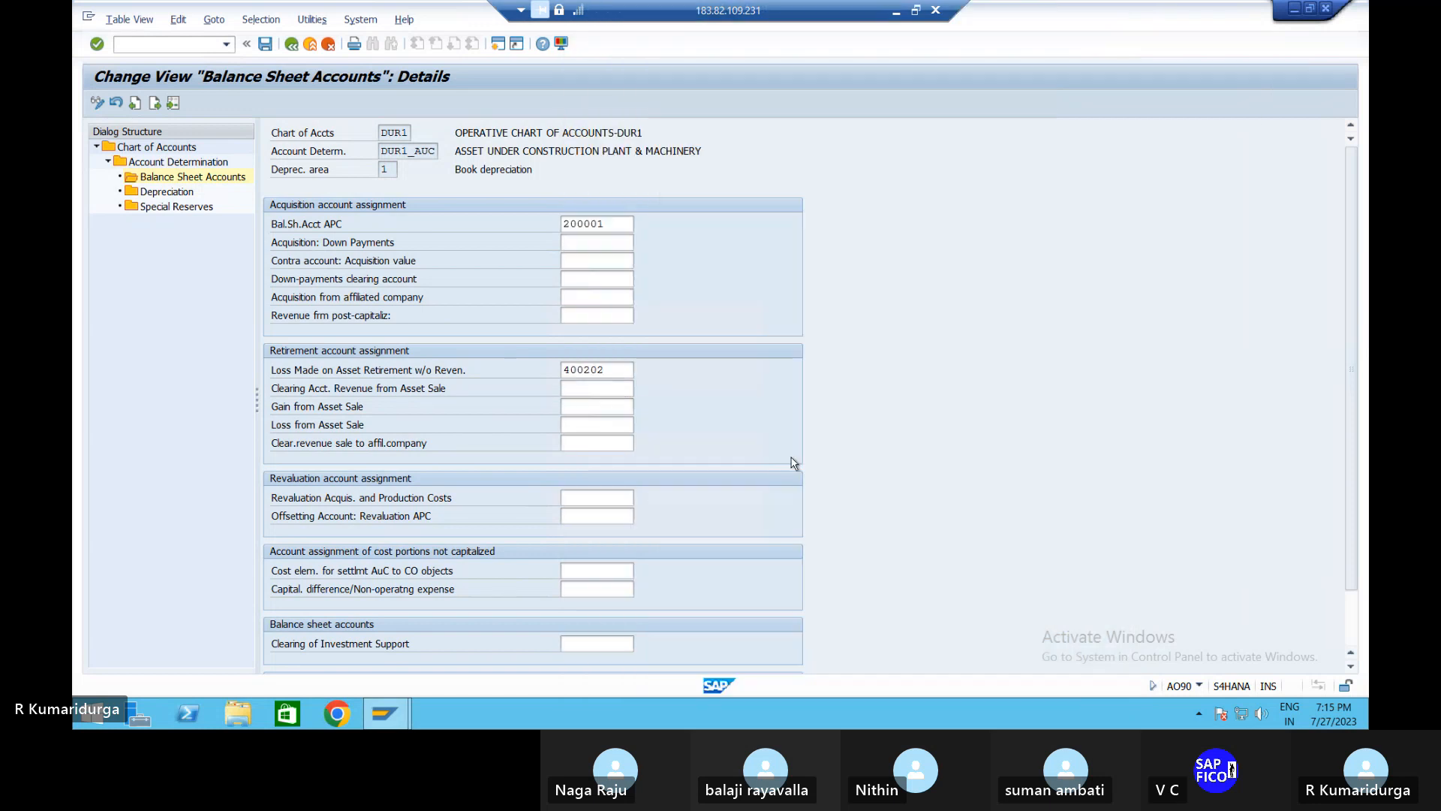
Assign account 200303 PROFIT ON SALE OF ASSET as DUR1_AUC's gain from asset sale account
{"action": "left_click", "coordinate": [626, 408]}
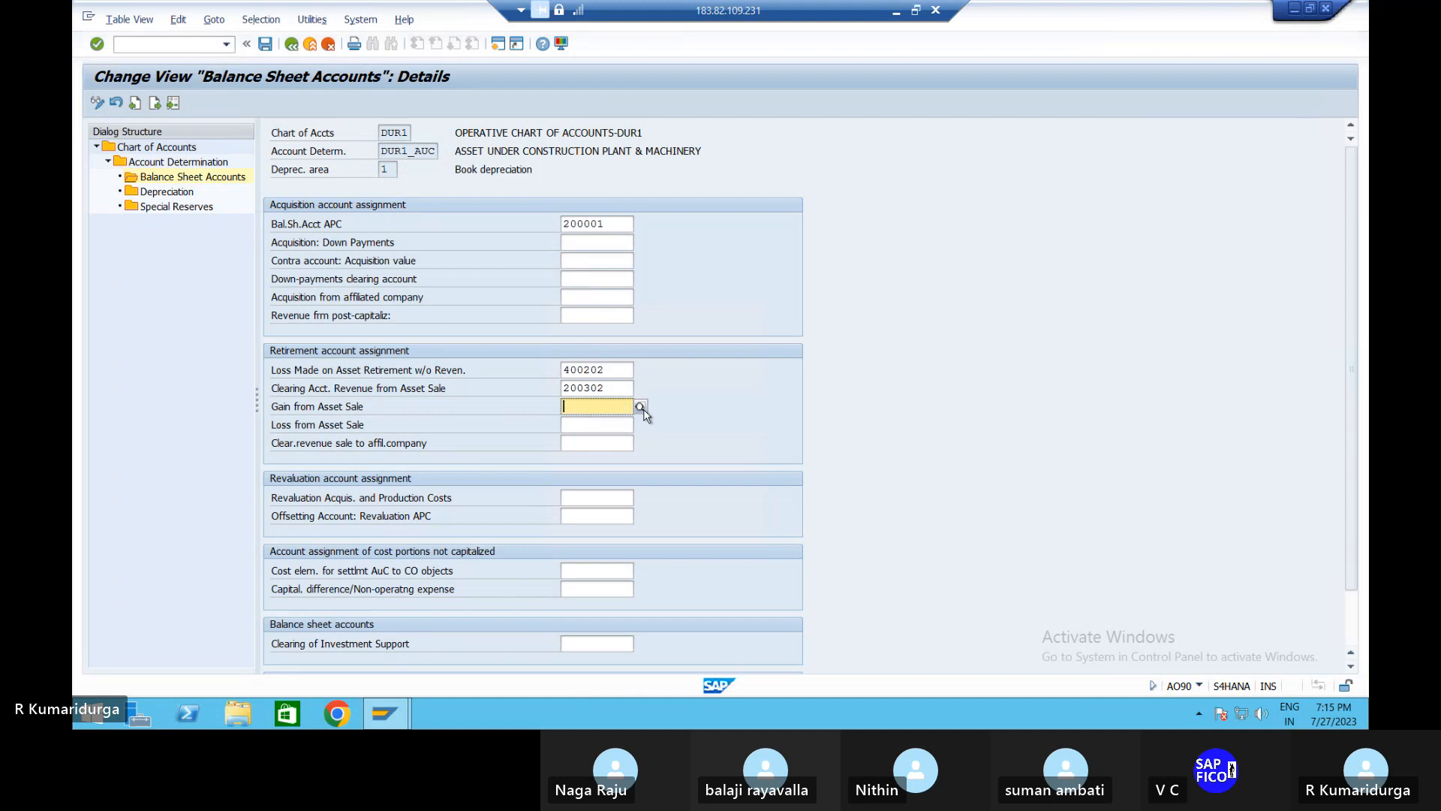
{"action": "left_click", "coordinate": [641, 407]}
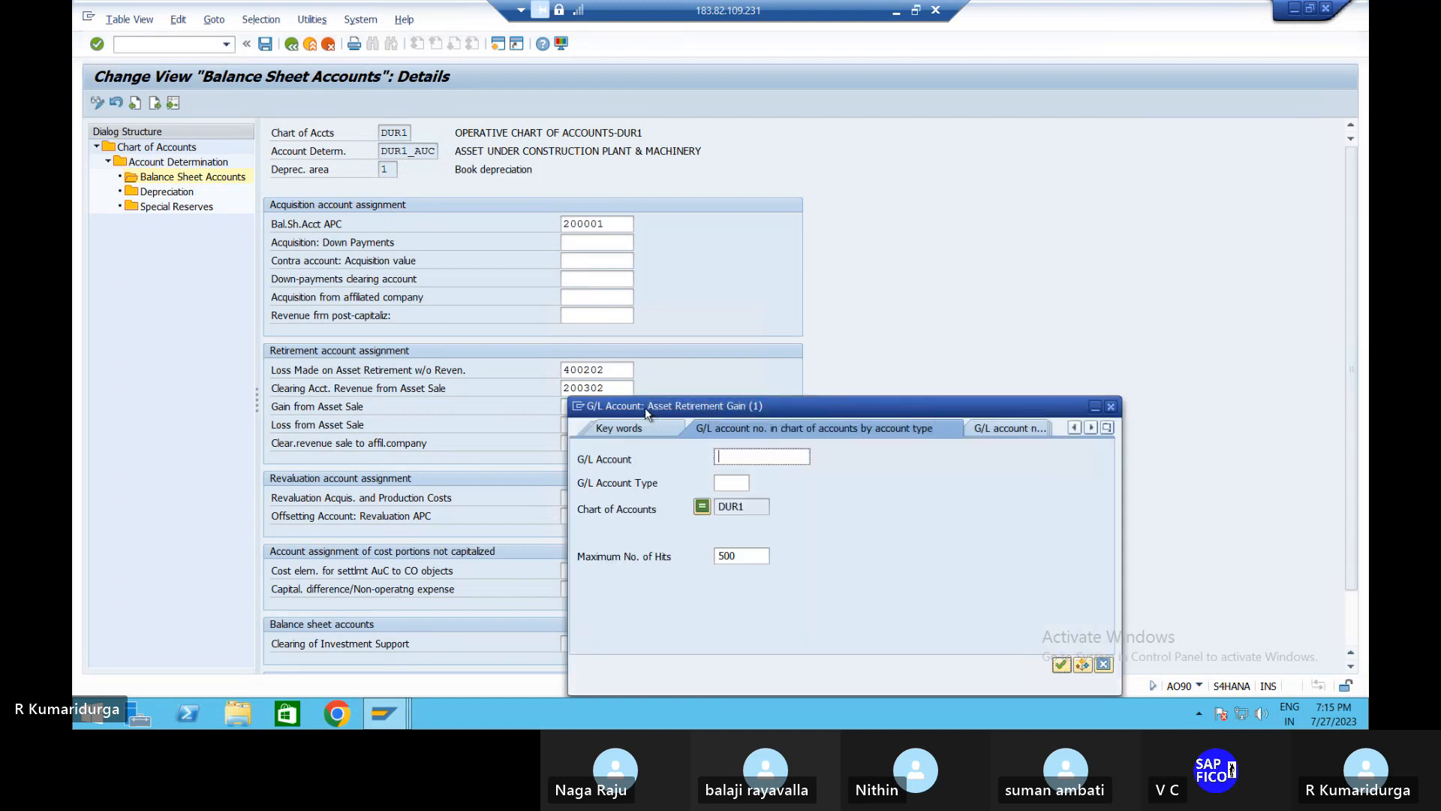
{"action": "key", "text": "Return"}
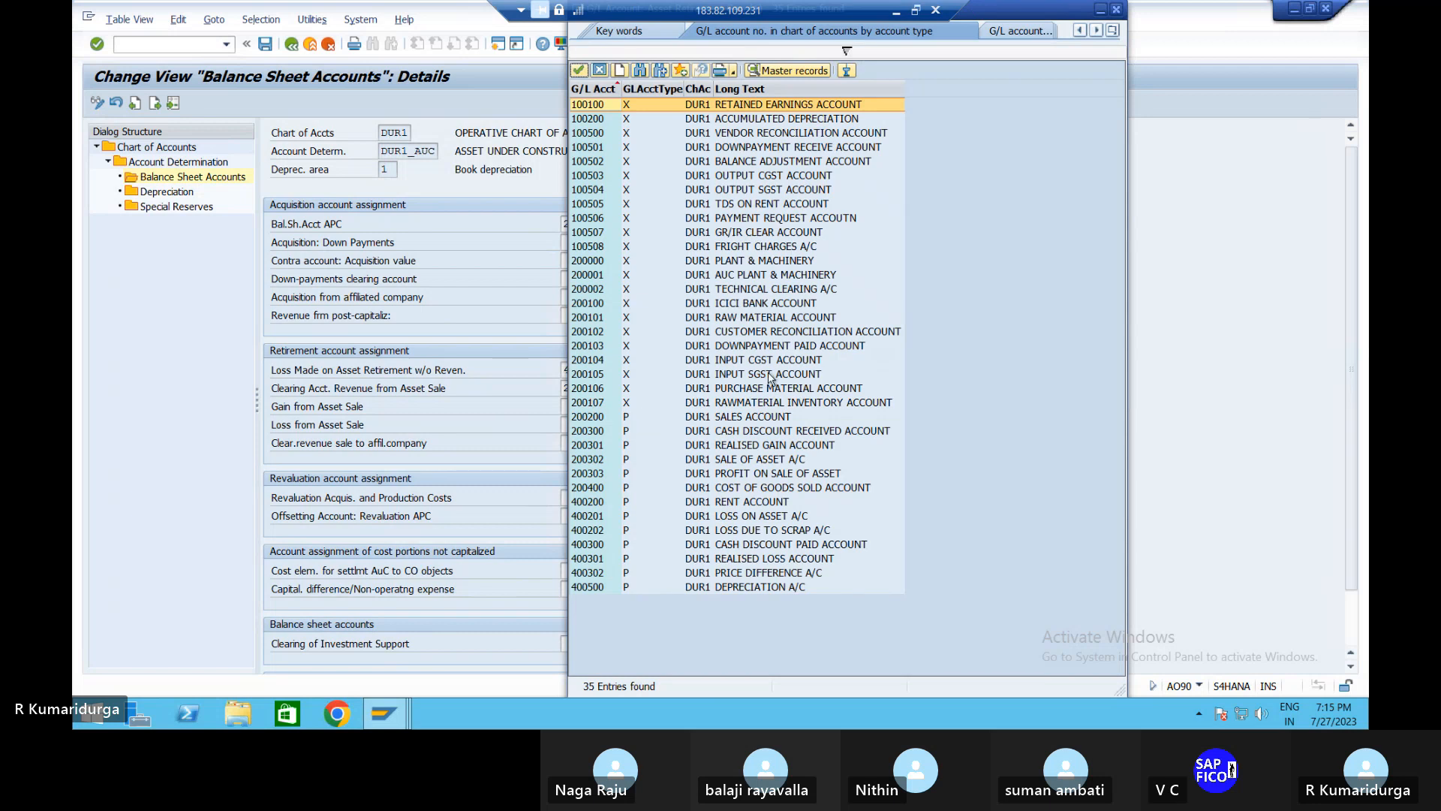
{"action": "double_click", "coordinate": [796, 481]}
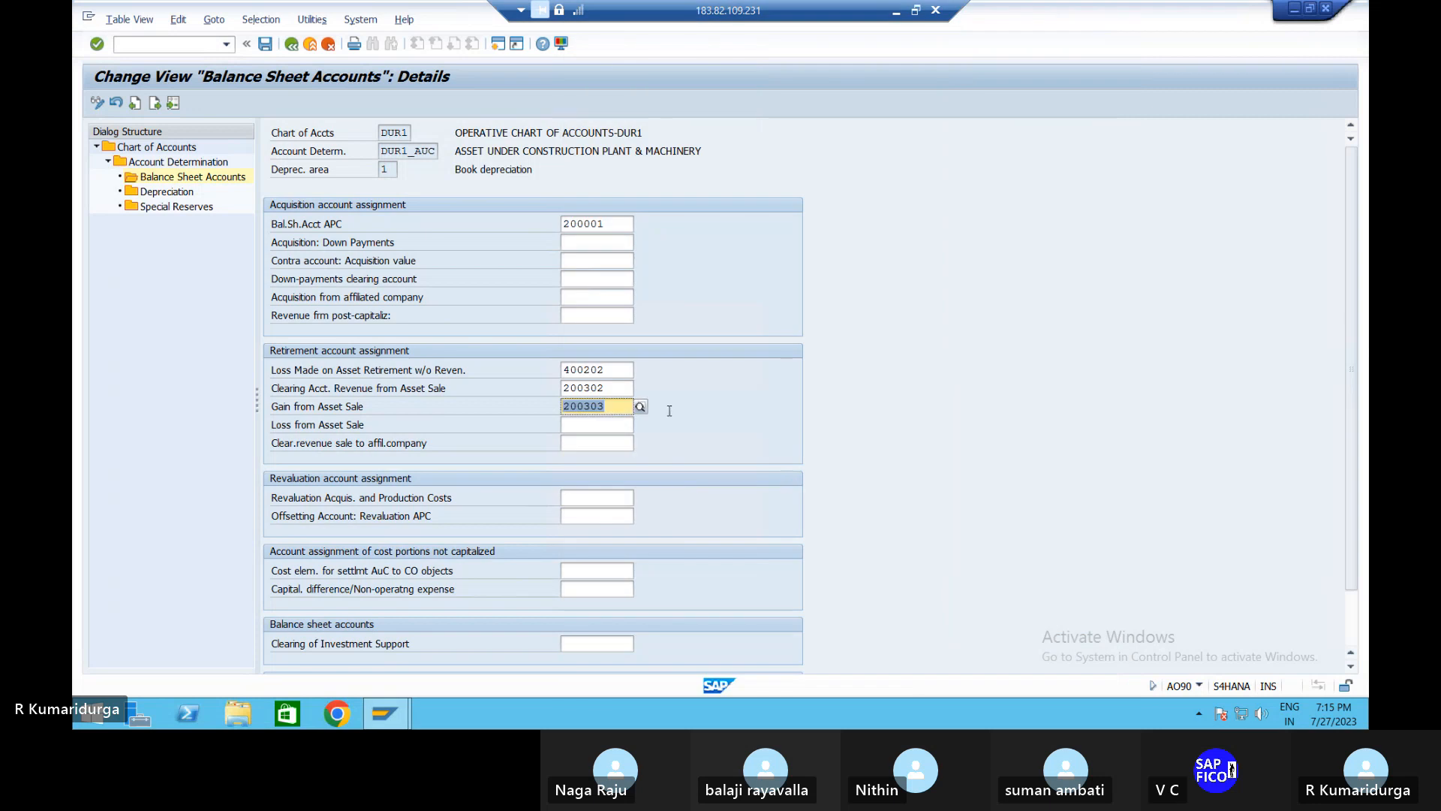
Assign account 400201 LOSS ON ASSET A/C as DUR1_AUC's loss from asset sale account and validate the balance sheet entries
{"action": "left_click", "coordinate": [615, 424]}
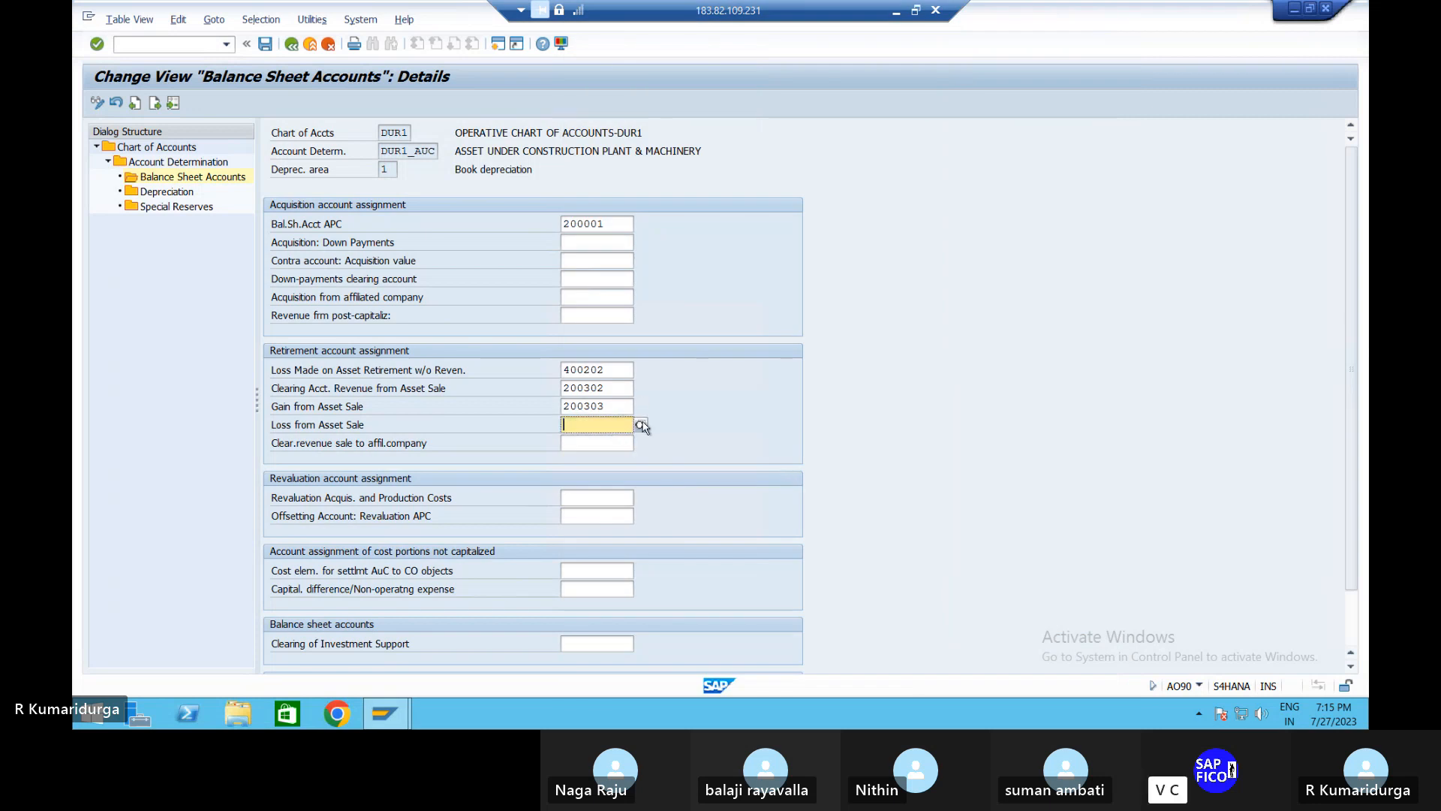
{"action": "left_click", "coordinate": [643, 425]}
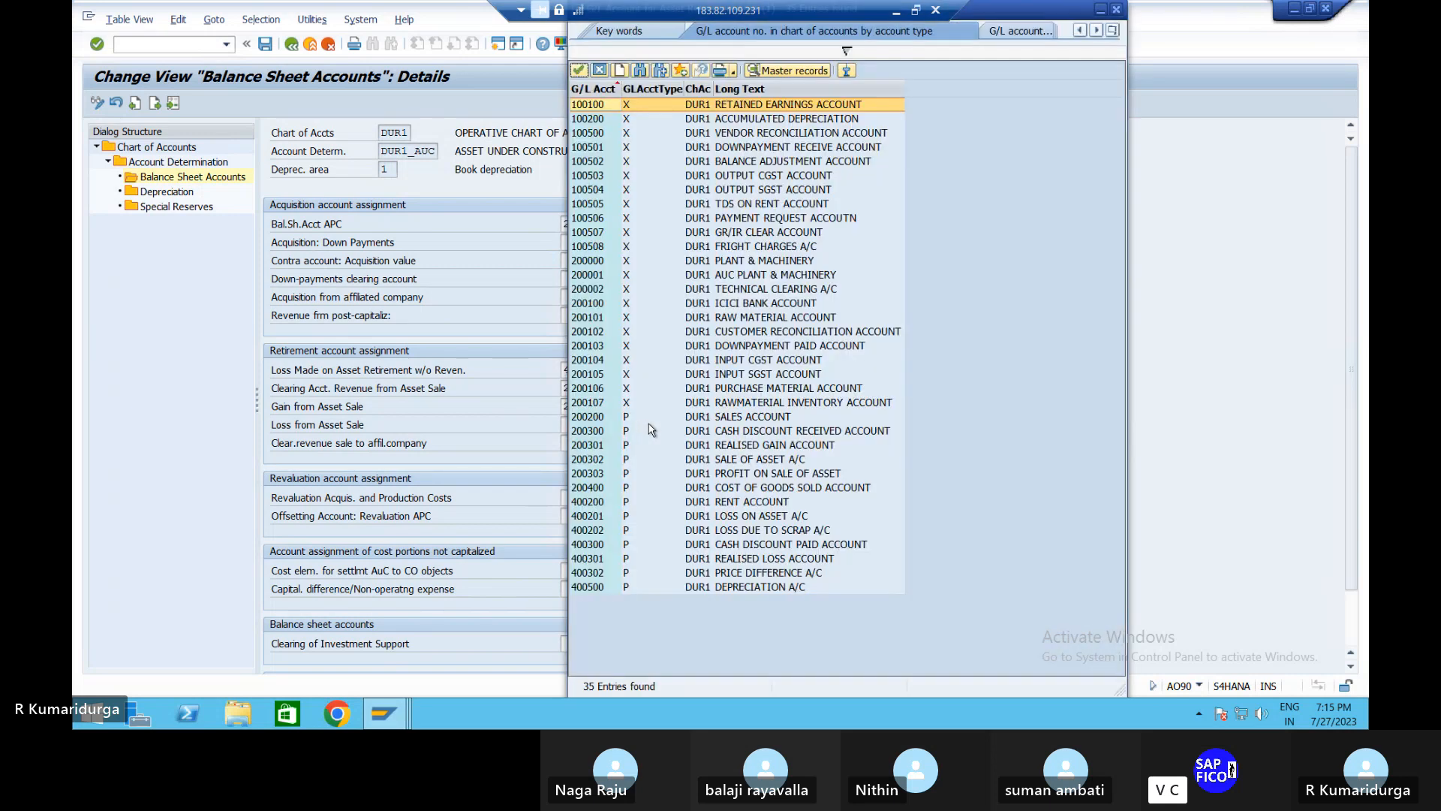
{"action": "double_click", "coordinate": [738, 517]}
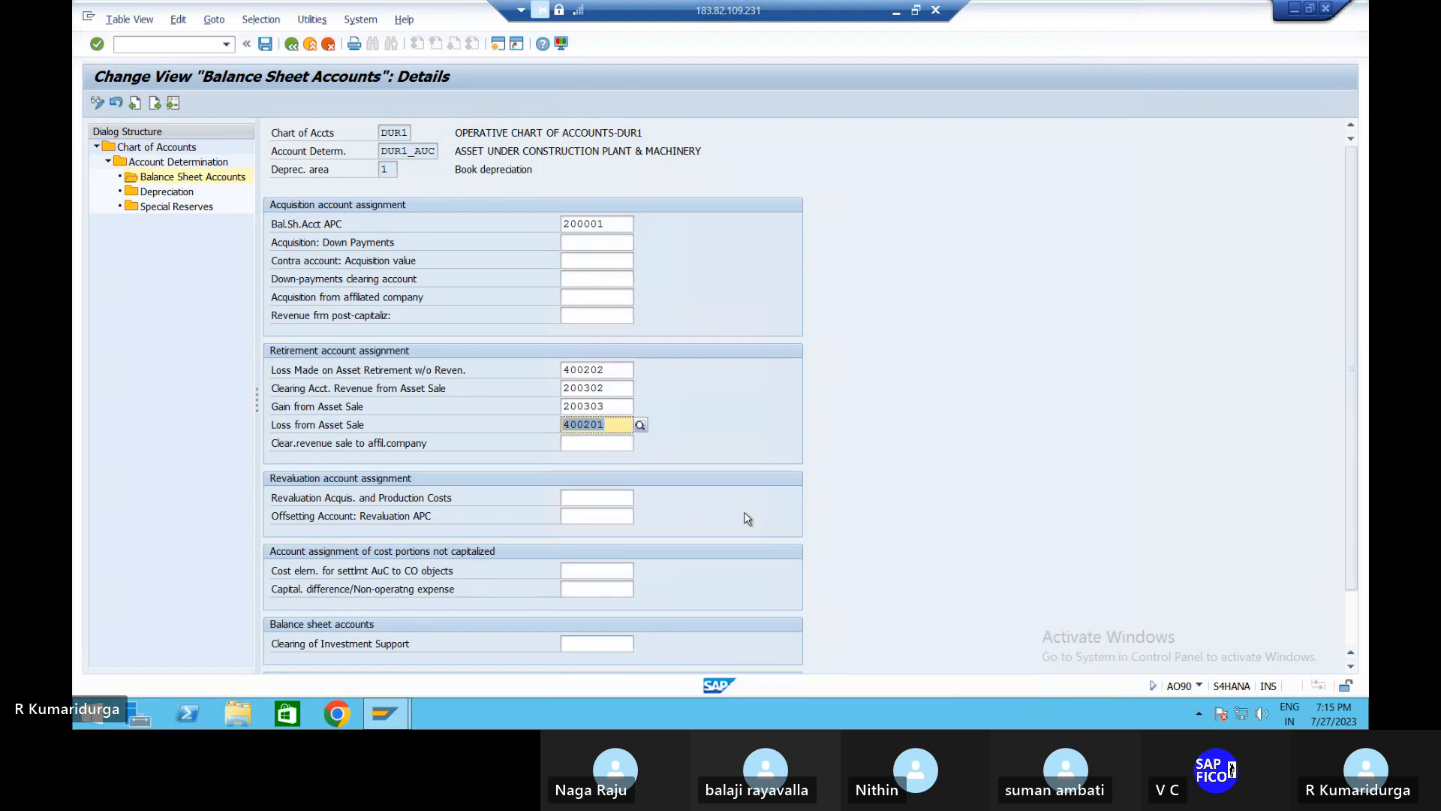
{"action": "key", "text": "Return"}
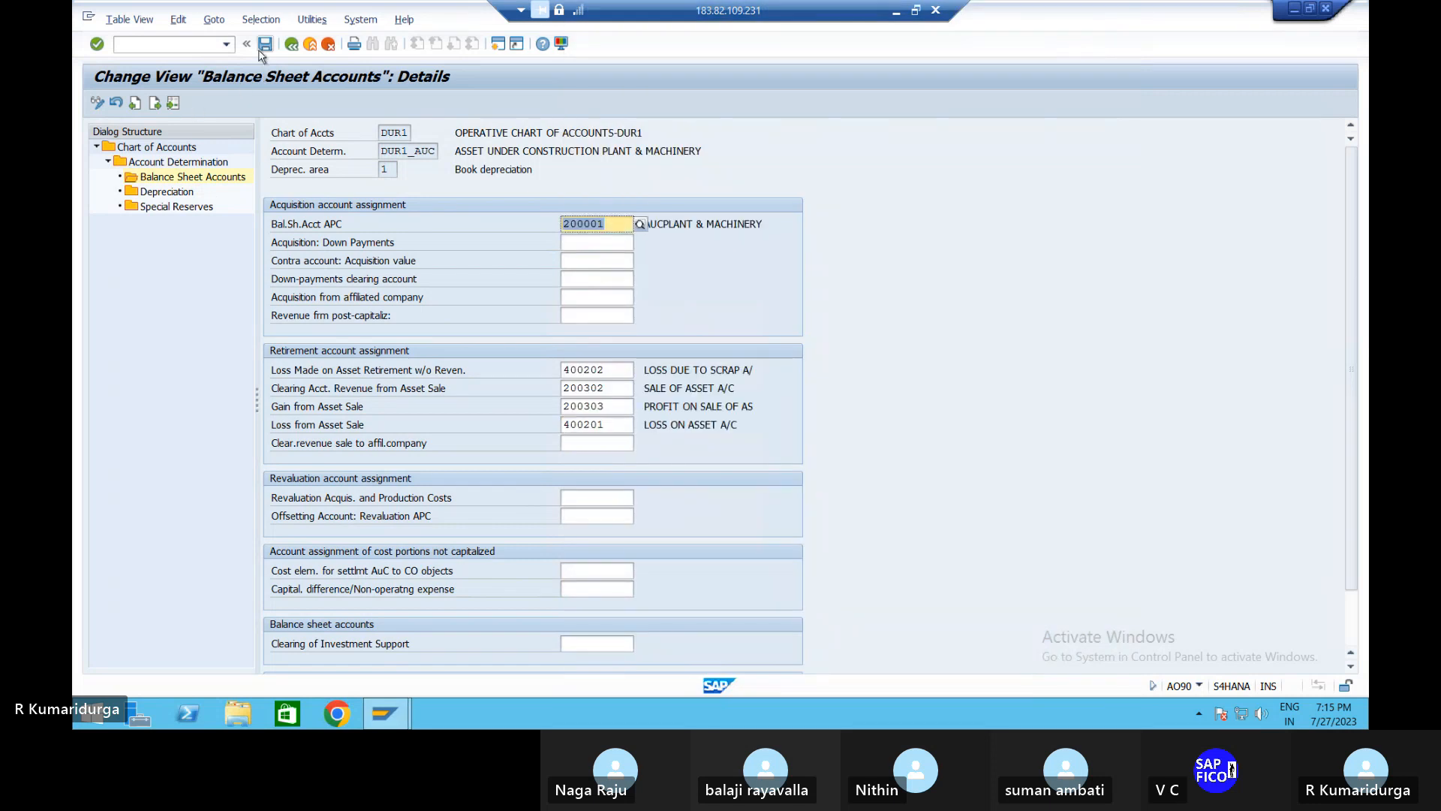
Open the depreciation accounts of DUR1_AUC and assign 100200 ACCUMULATED DEPRECIATION as the accumulated account for ordinary depreciation
{"action": "double_click", "coordinate": [179, 193]}
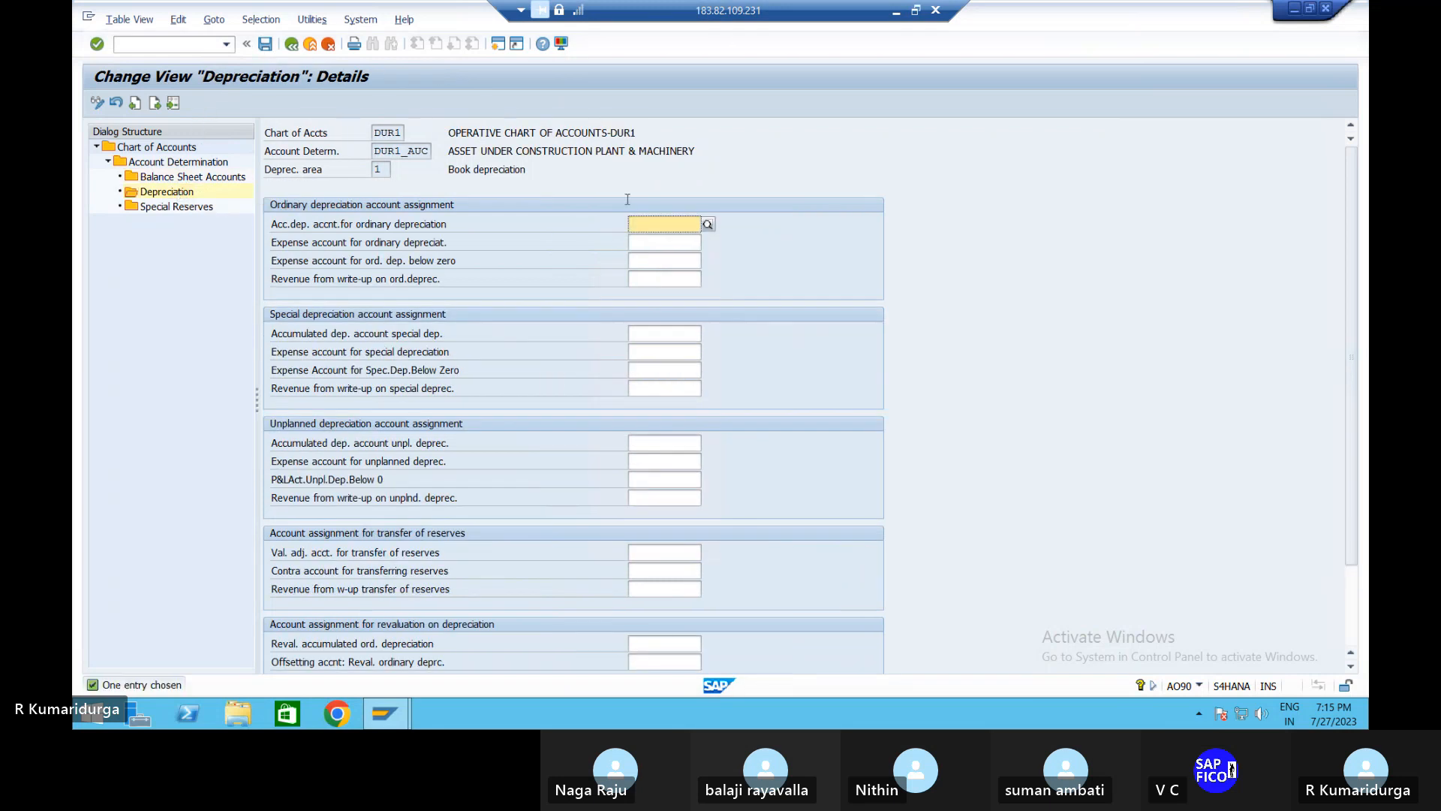
{"action": "left_click", "coordinate": [708, 224]}
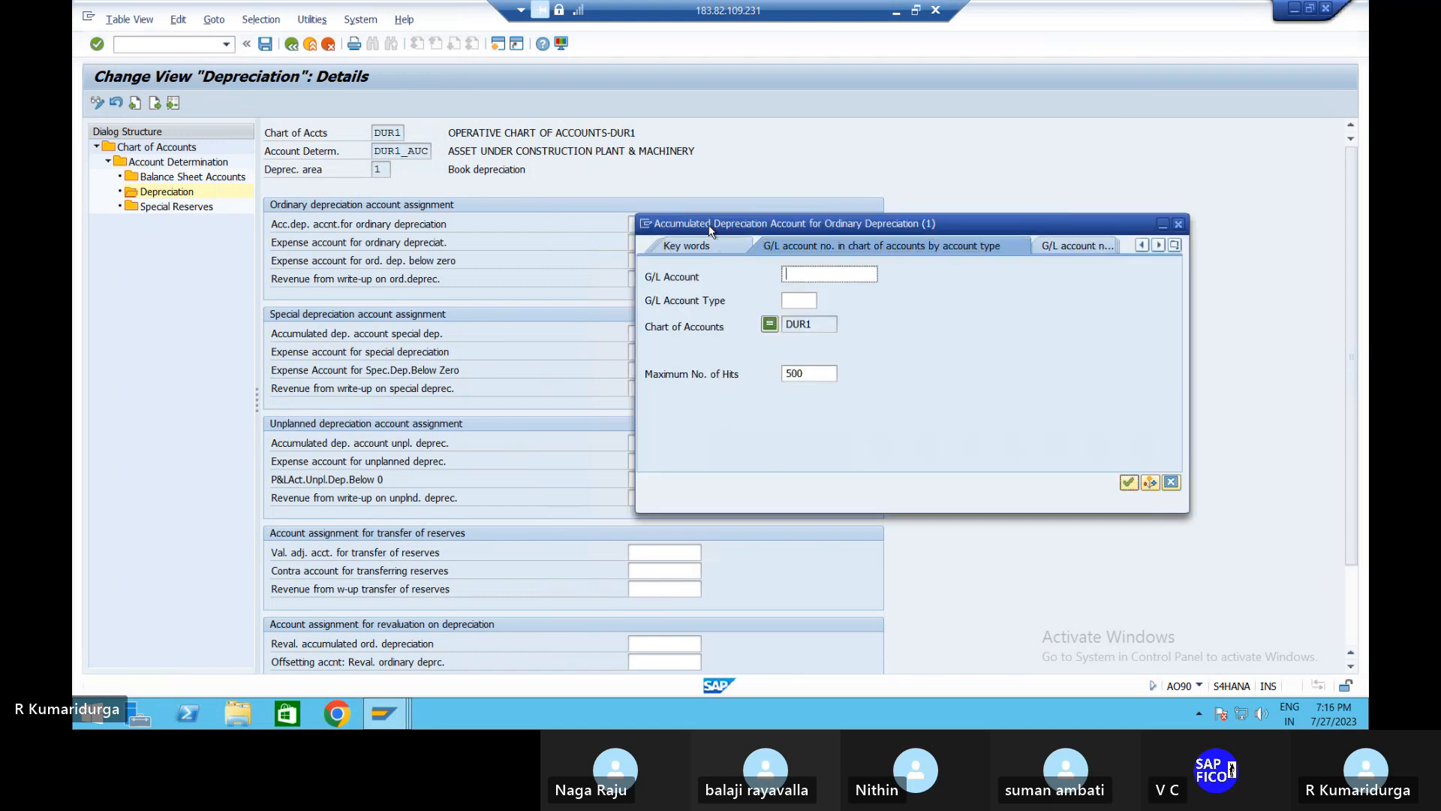
{"action": "key", "text": "Return"}
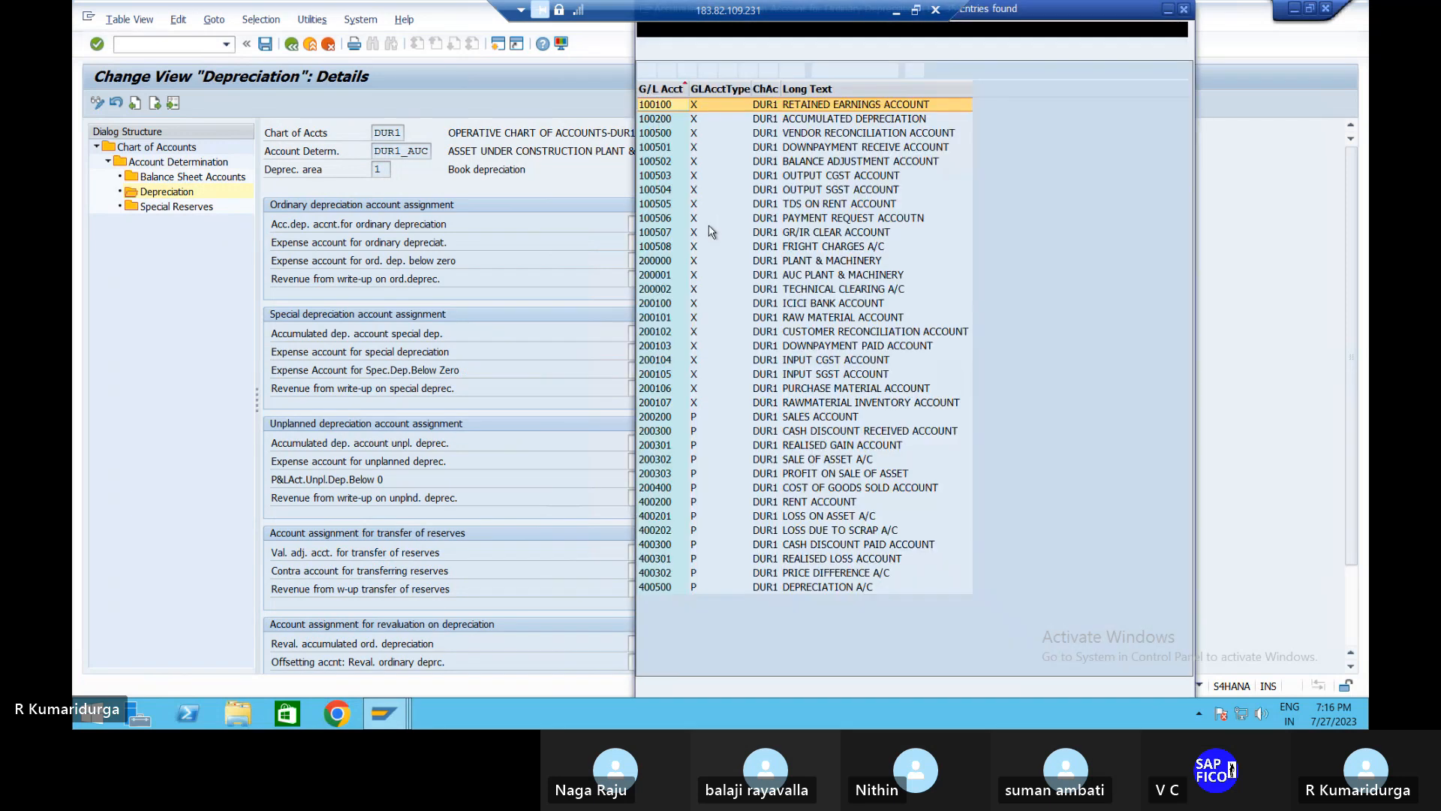
{"action": "double_click", "coordinate": [820, 120]}
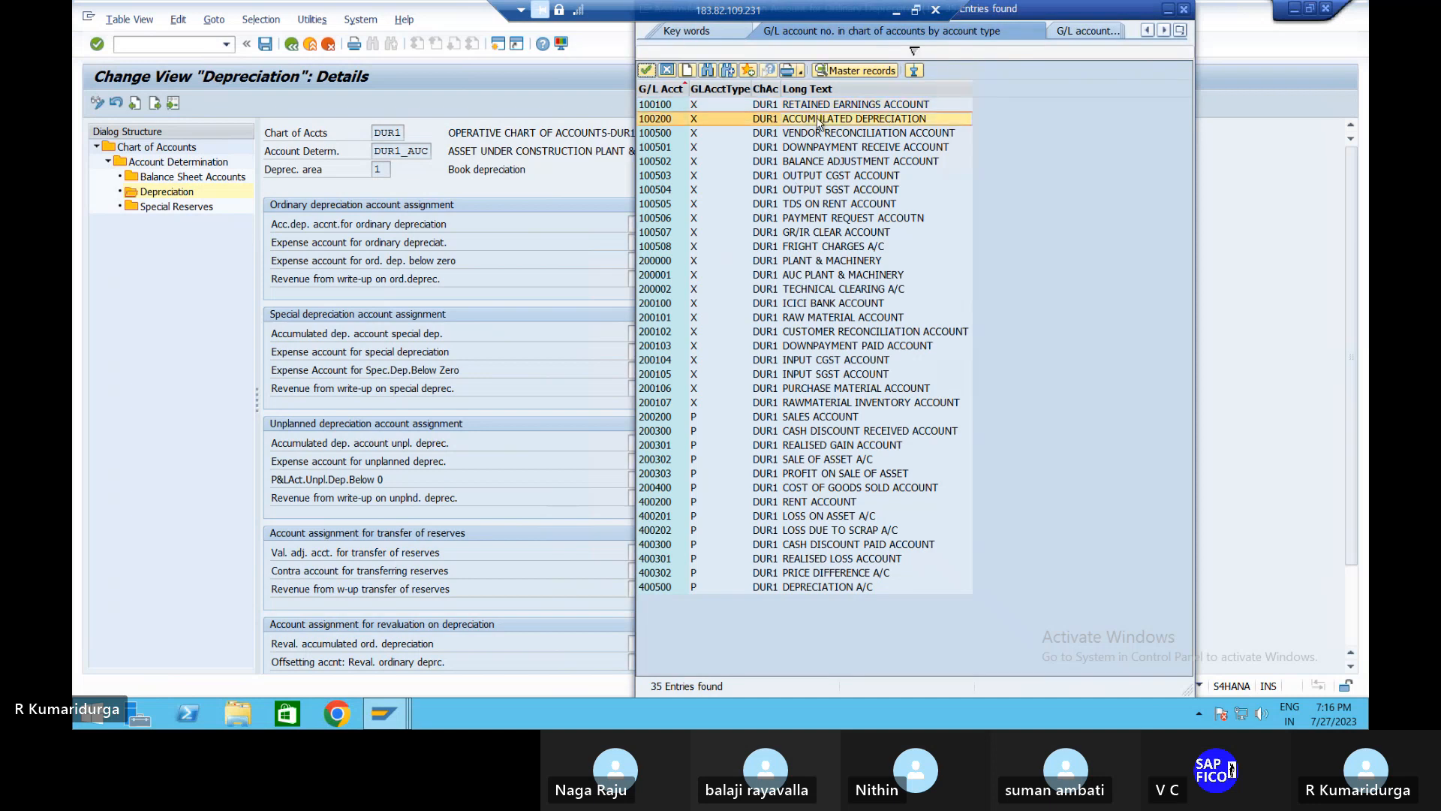
Assign 400500 DEPRECIATION A/C as DUR1_AUC's expense account for ordinary depreciation and validate the entries
{"action": "left_click", "coordinate": [684, 241]}
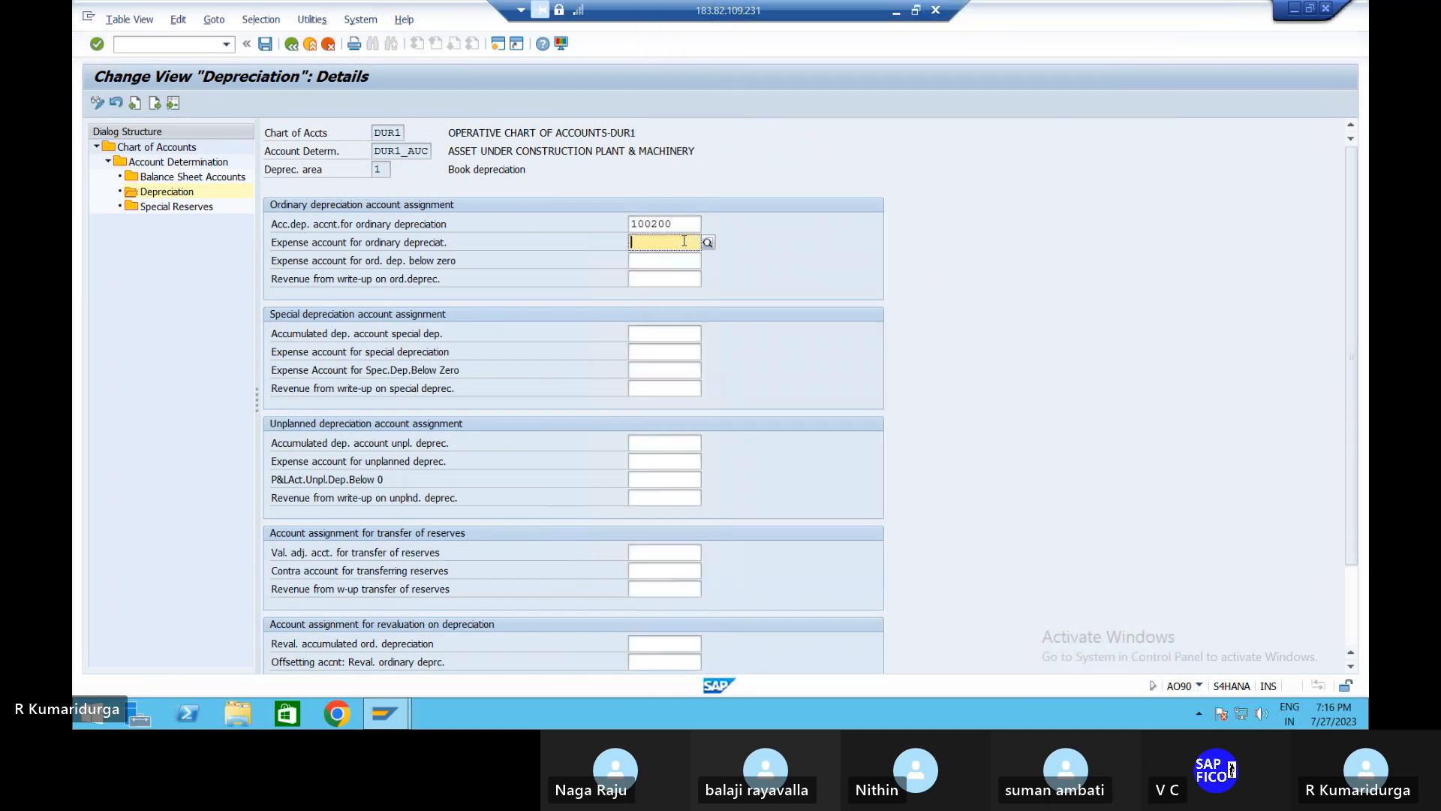
{"action": "left_click", "coordinate": [707, 243]}
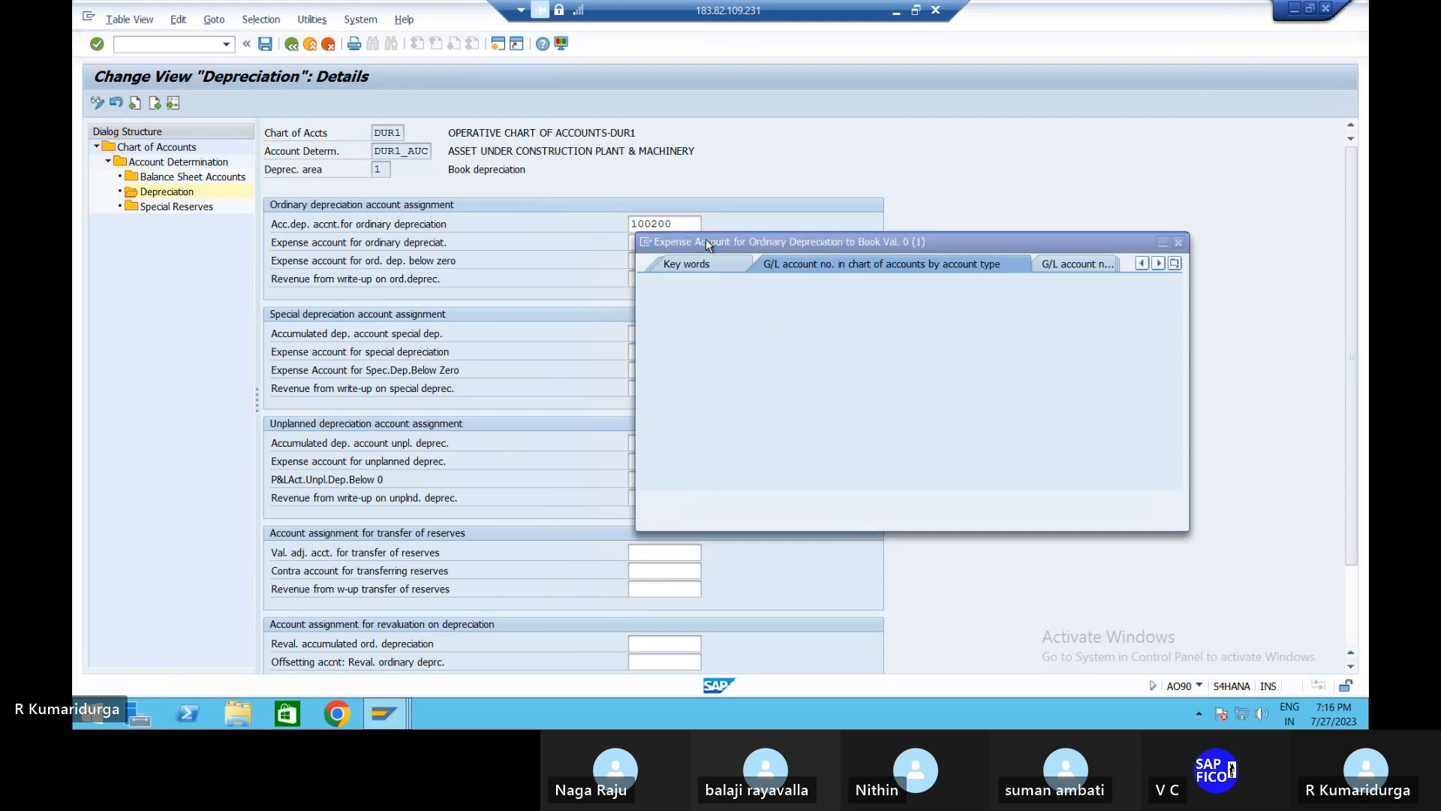
{"action": "key", "text": "Return"}
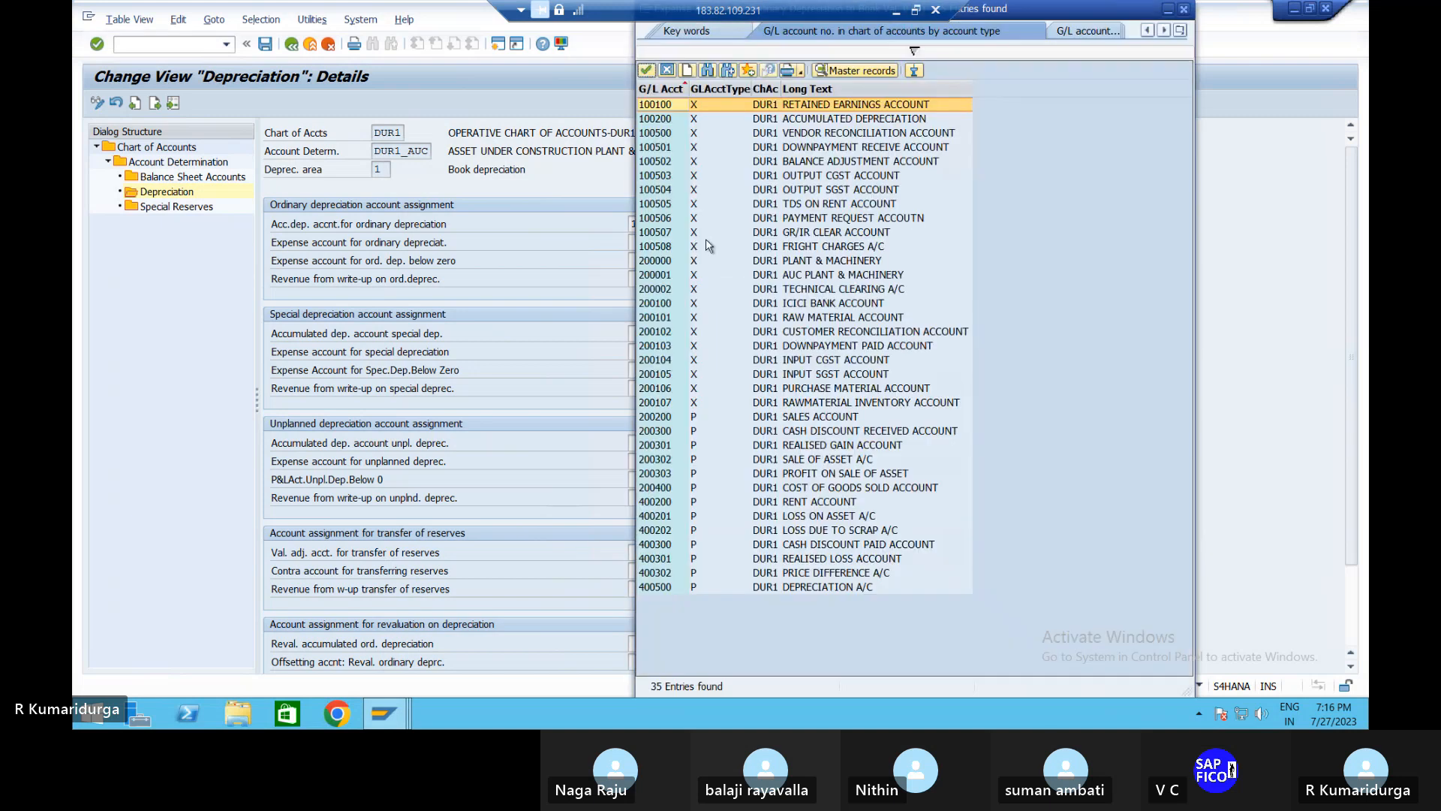
{"action": "double_click", "coordinate": [861, 587]}
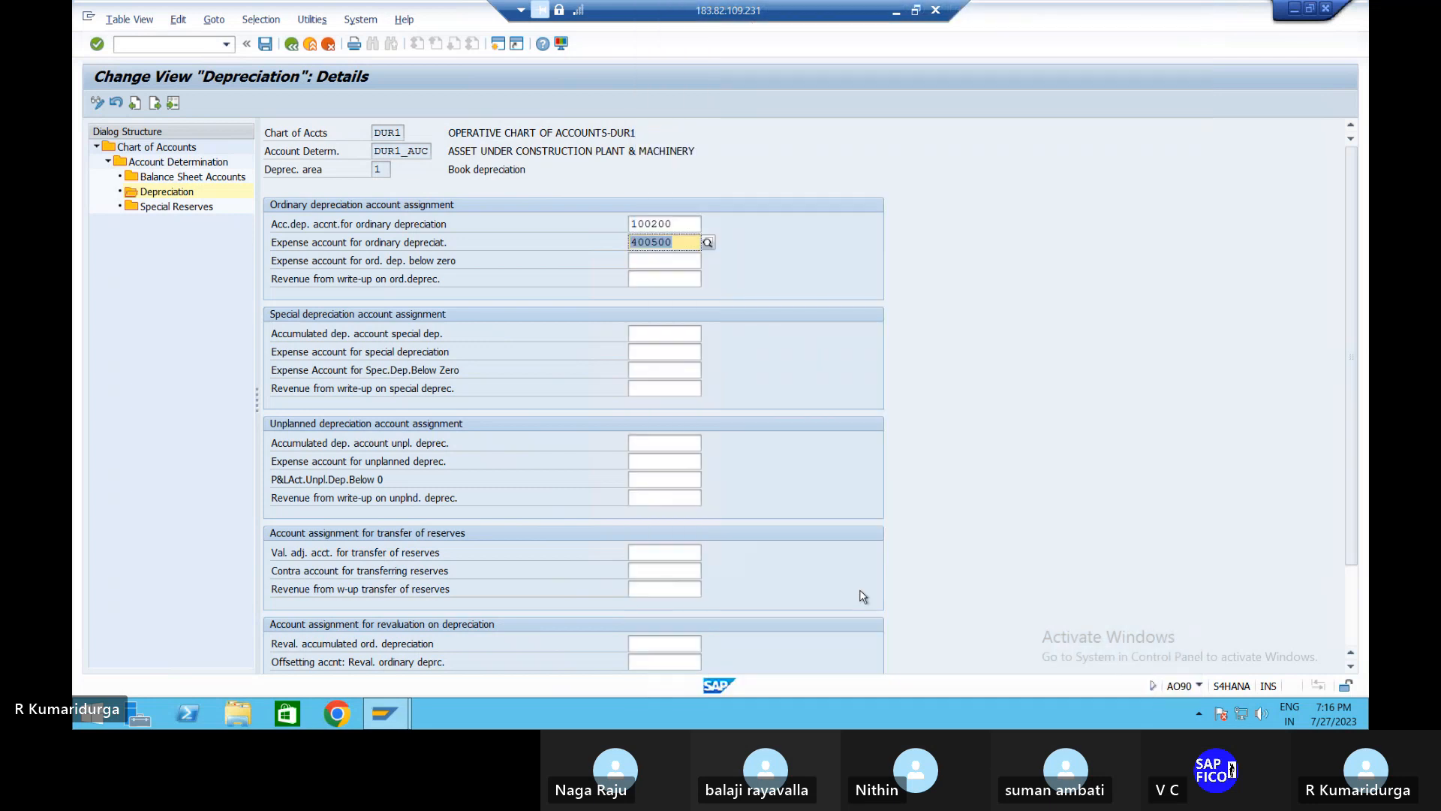
{"action": "key", "text": "Return"}
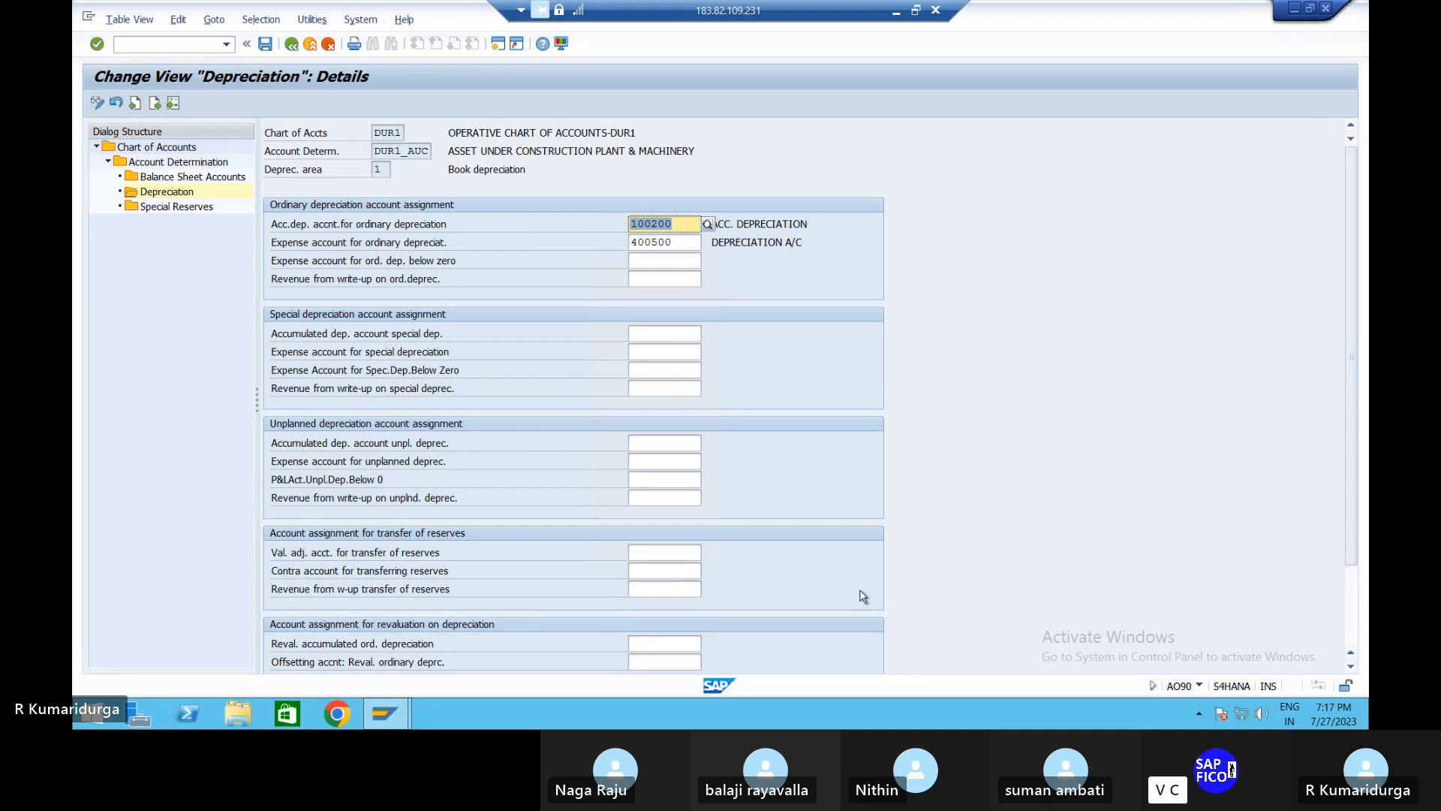
Clear the accumulated depreciation and expense accounts for ordinary depreciation of DUR1_AUC
{"action": "key", "text": "BackSpace"}
{"action": "left_click", "coordinate": [691, 246]}
{"action": "double_click", "coordinate": [693, 248]}
{"action": "key", "text": "BackSpace"}
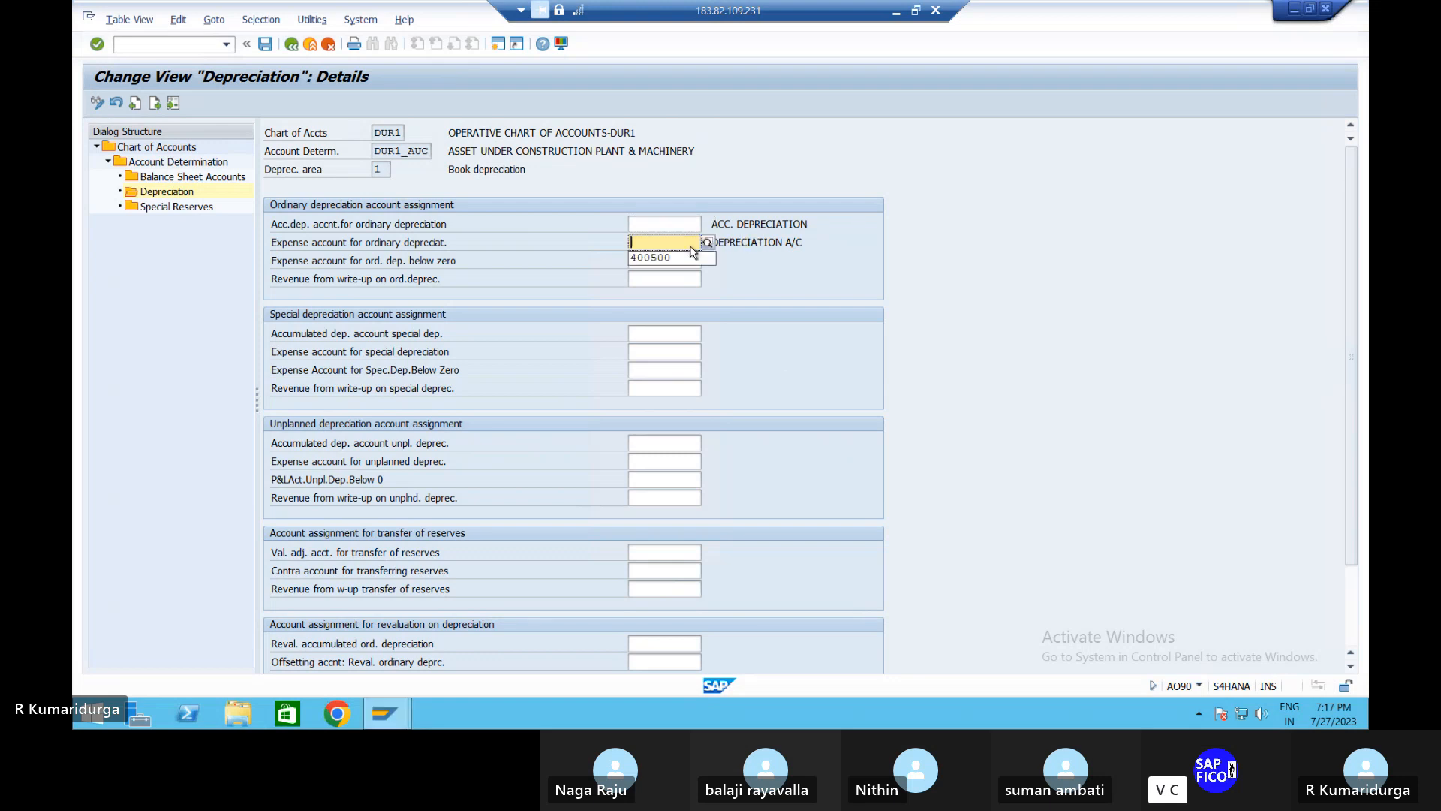
Return to DUR1_AUC's balance sheet accounts, save the account assignments and acknowledge the message list
{"action": "left_click", "coordinate": [199, 178]}
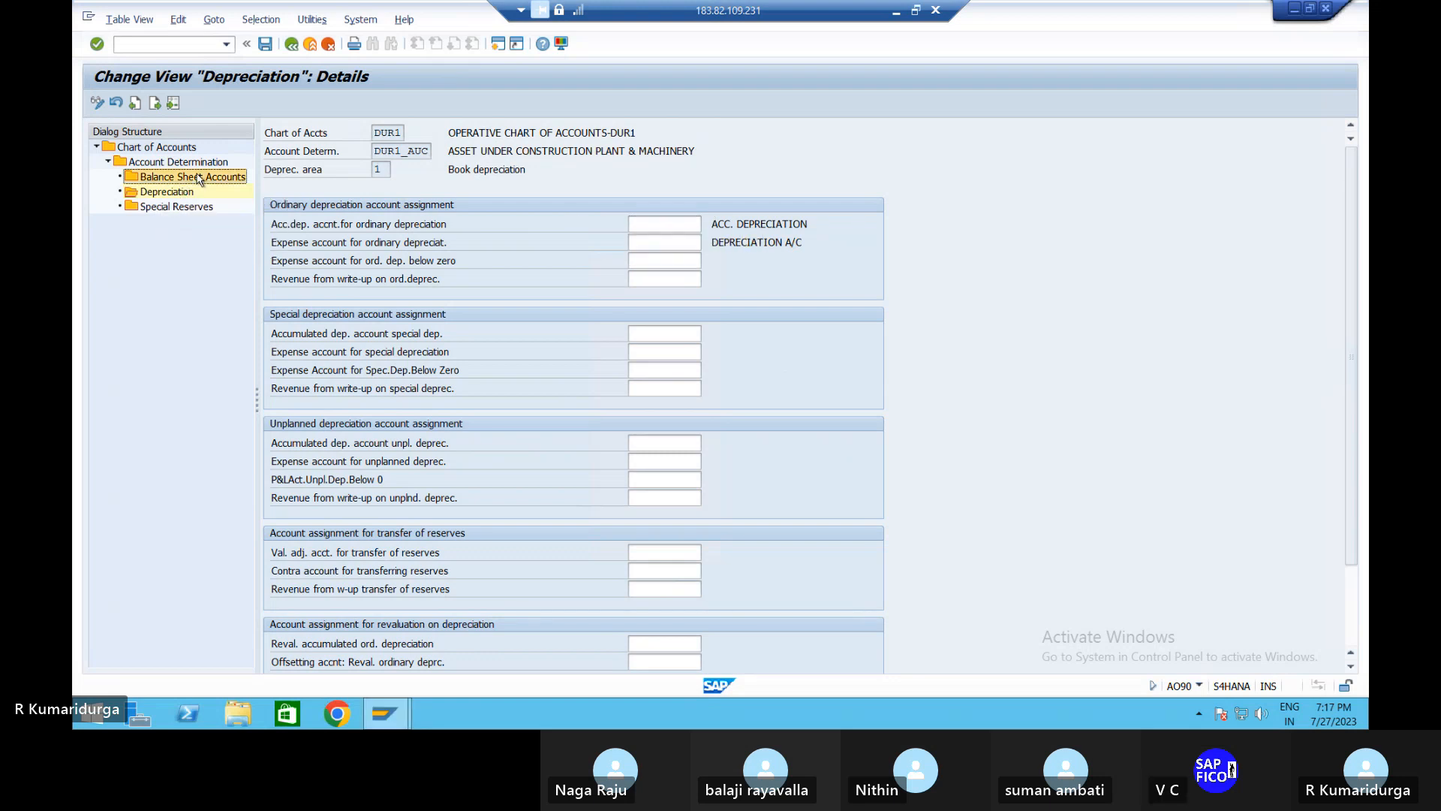
{"action": "double_click", "coordinate": [199, 178]}
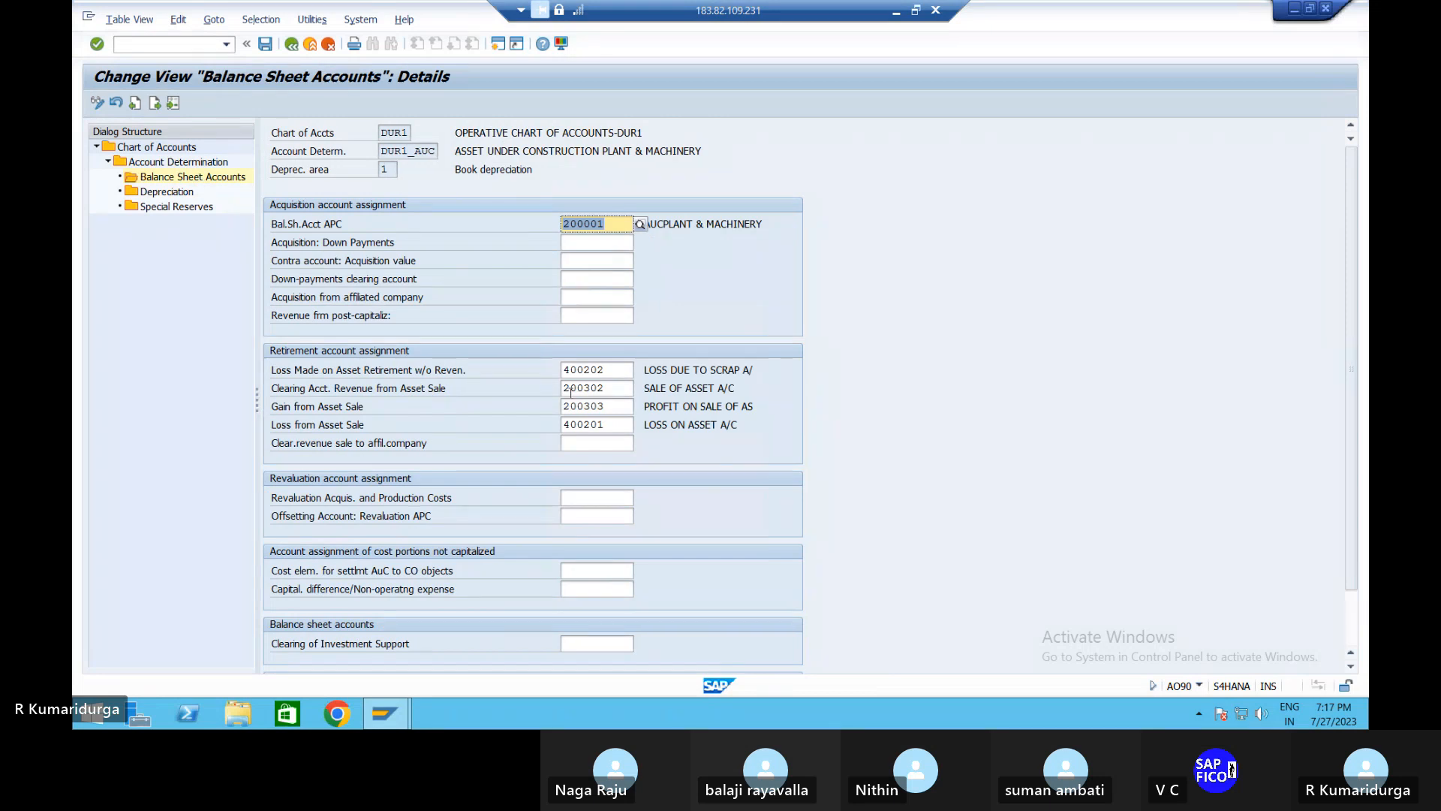
{"action": "left_click", "coordinate": [150, 193]}
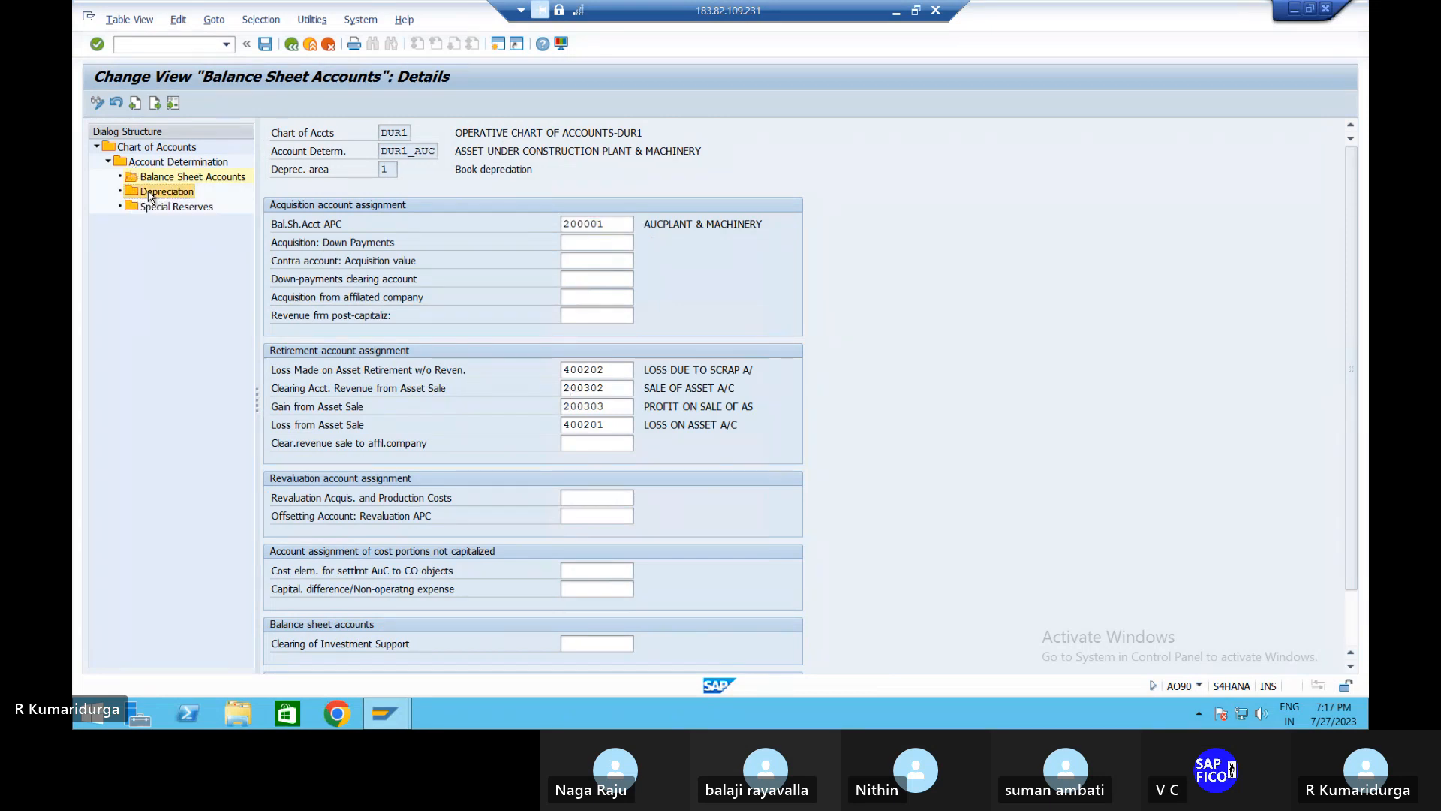
{"action": "double_click", "coordinate": [150, 193]}
{"action": "double_click", "coordinate": [173, 180]}
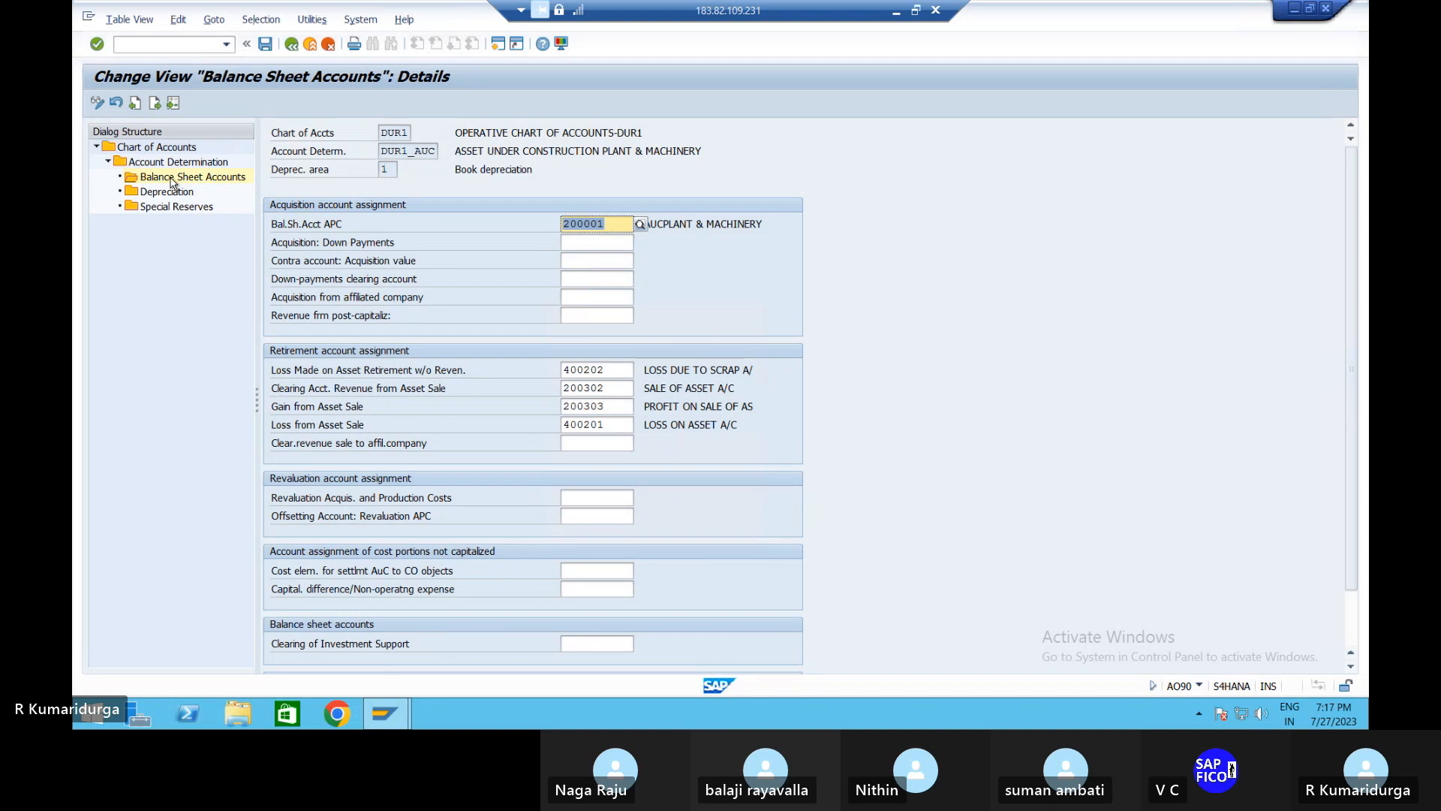
{"action": "left_click", "coordinate": [265, 44]}
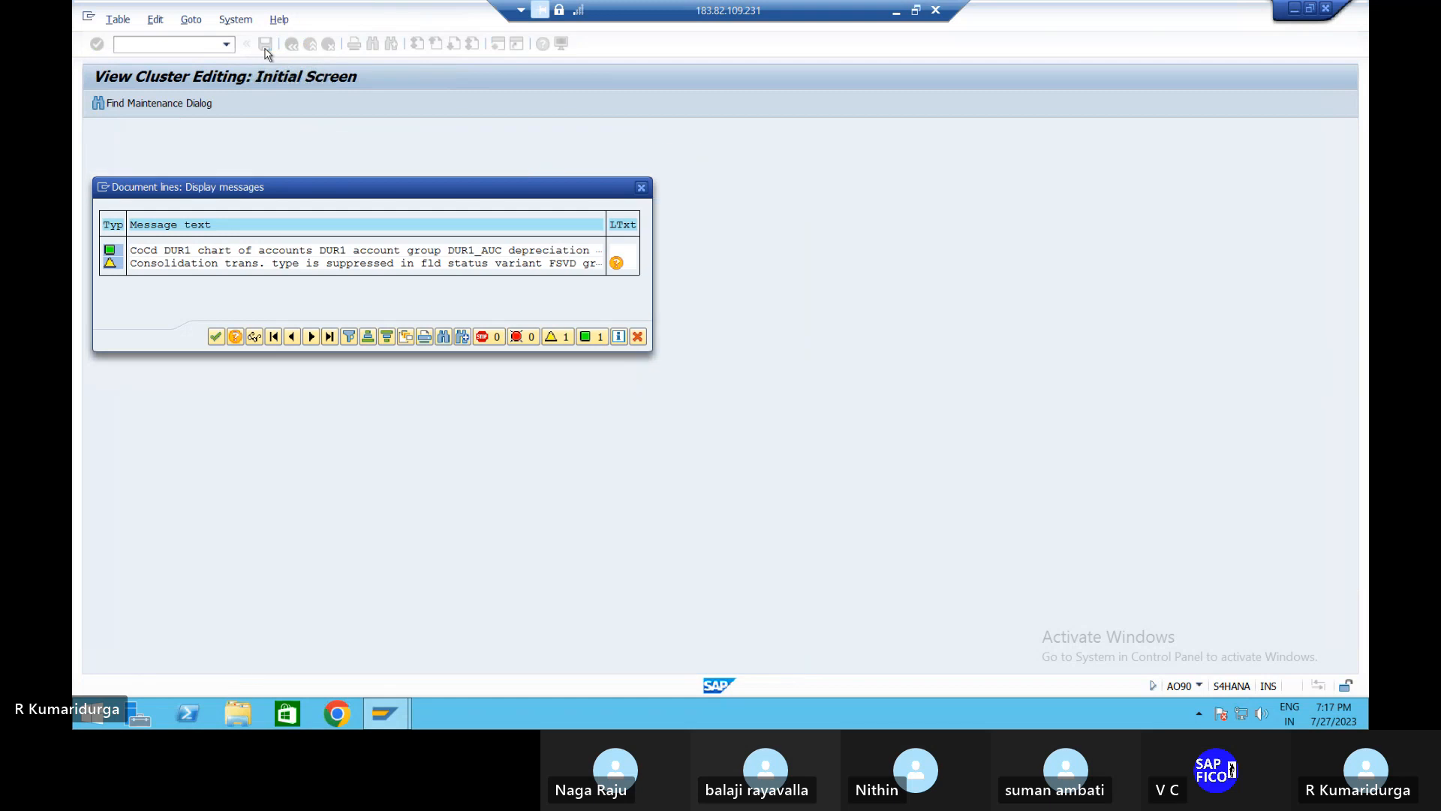
{"action": "key", "text": "Return"}
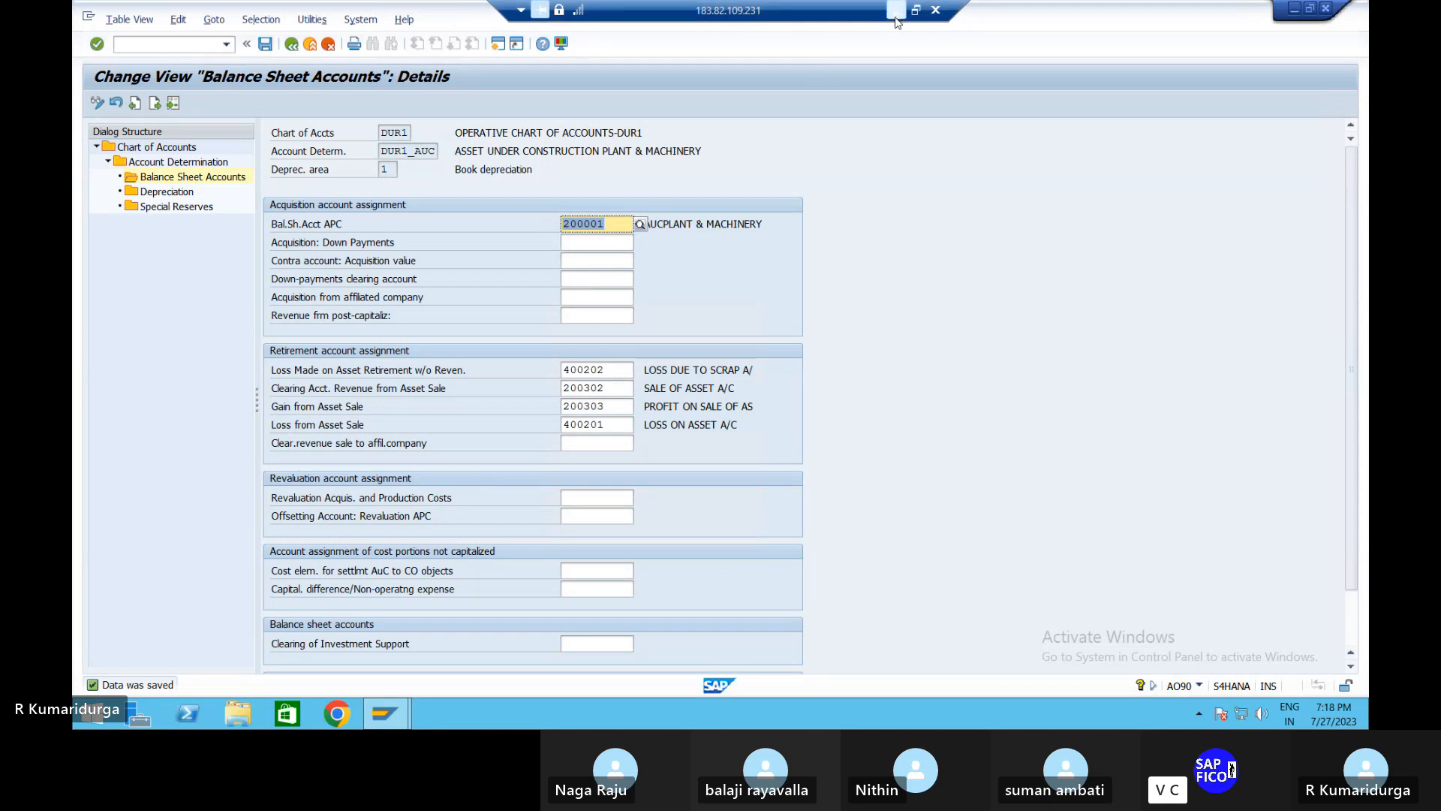
Switch to the Notepad configuration notes to check the next activity, and return to SAP
{"action": "left_click", "coordinate": [186, 45]}
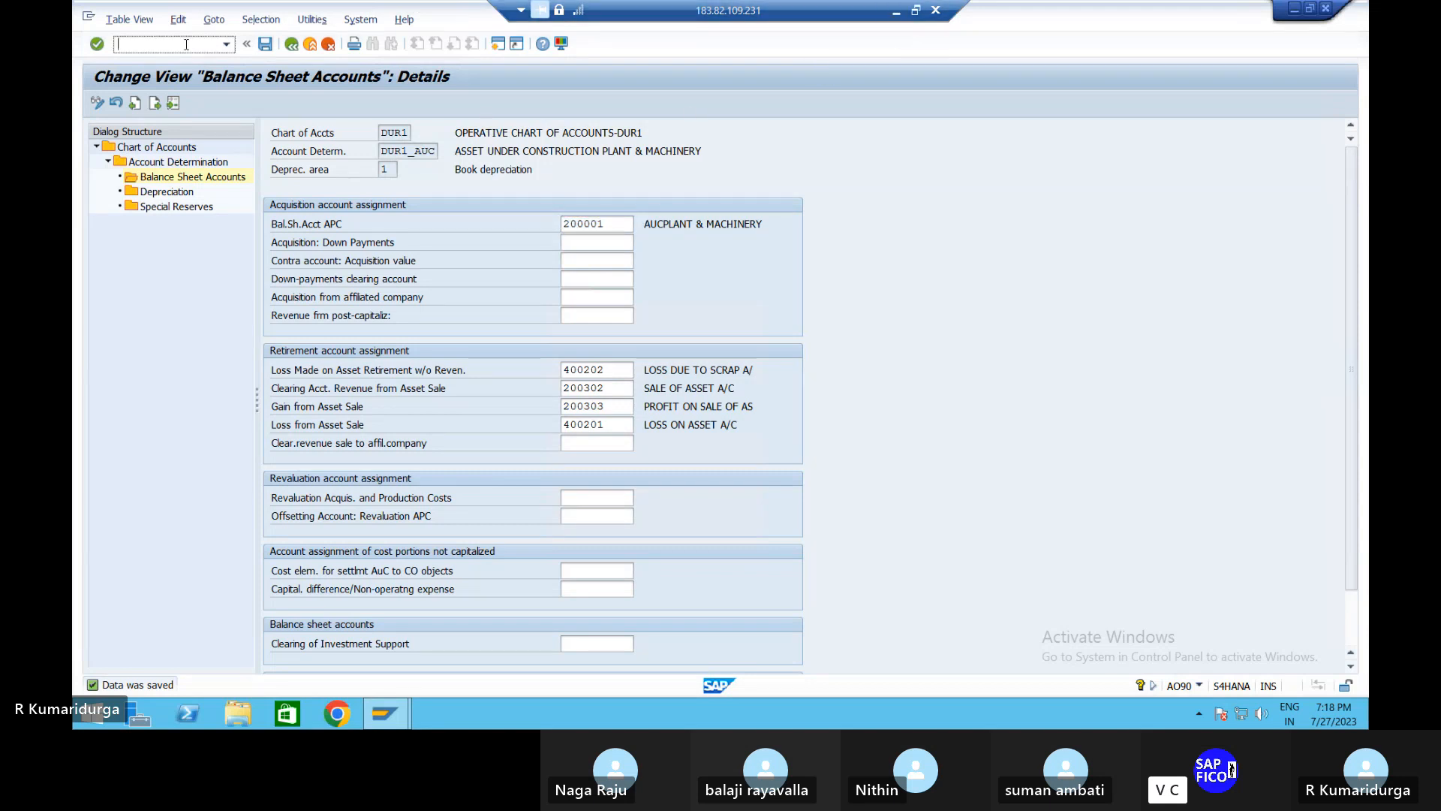
{"action": "left_click", "coordinate": [896, 11]}
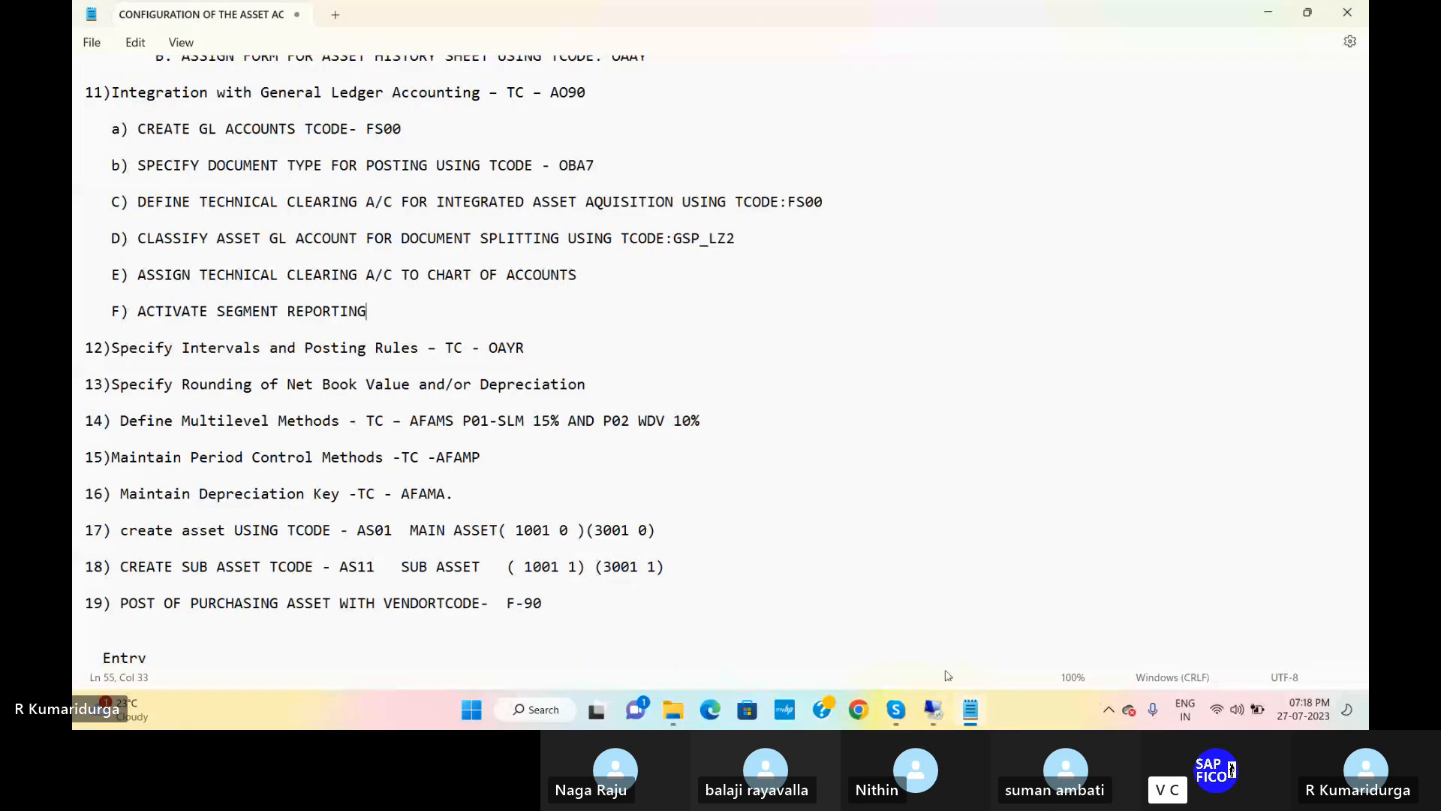
{"action": "left_click", "coordinate": [933, 710]}
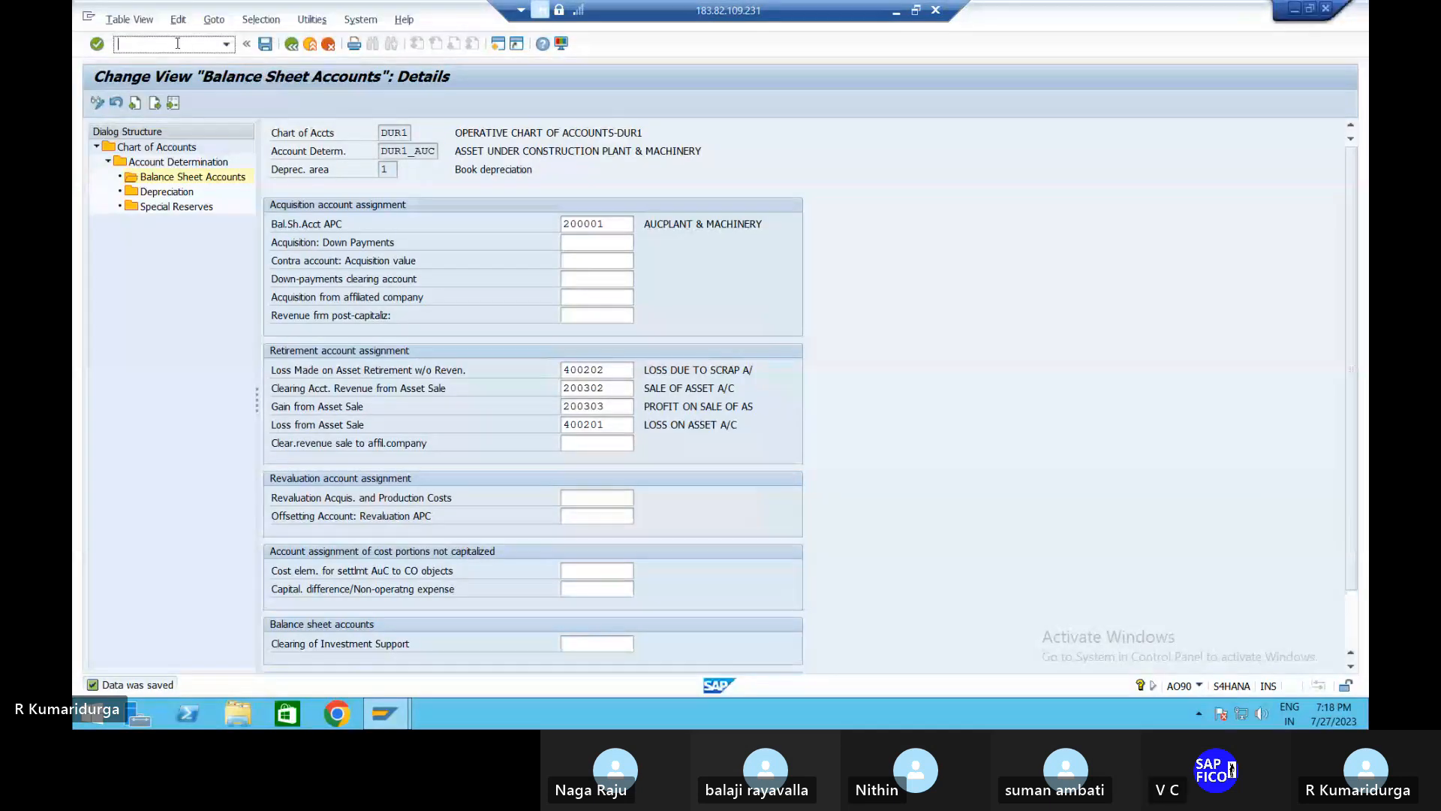
Start transaction SPRO and open the SAP Reference IMG
{"action": "type", "text": "/NSPRO"}
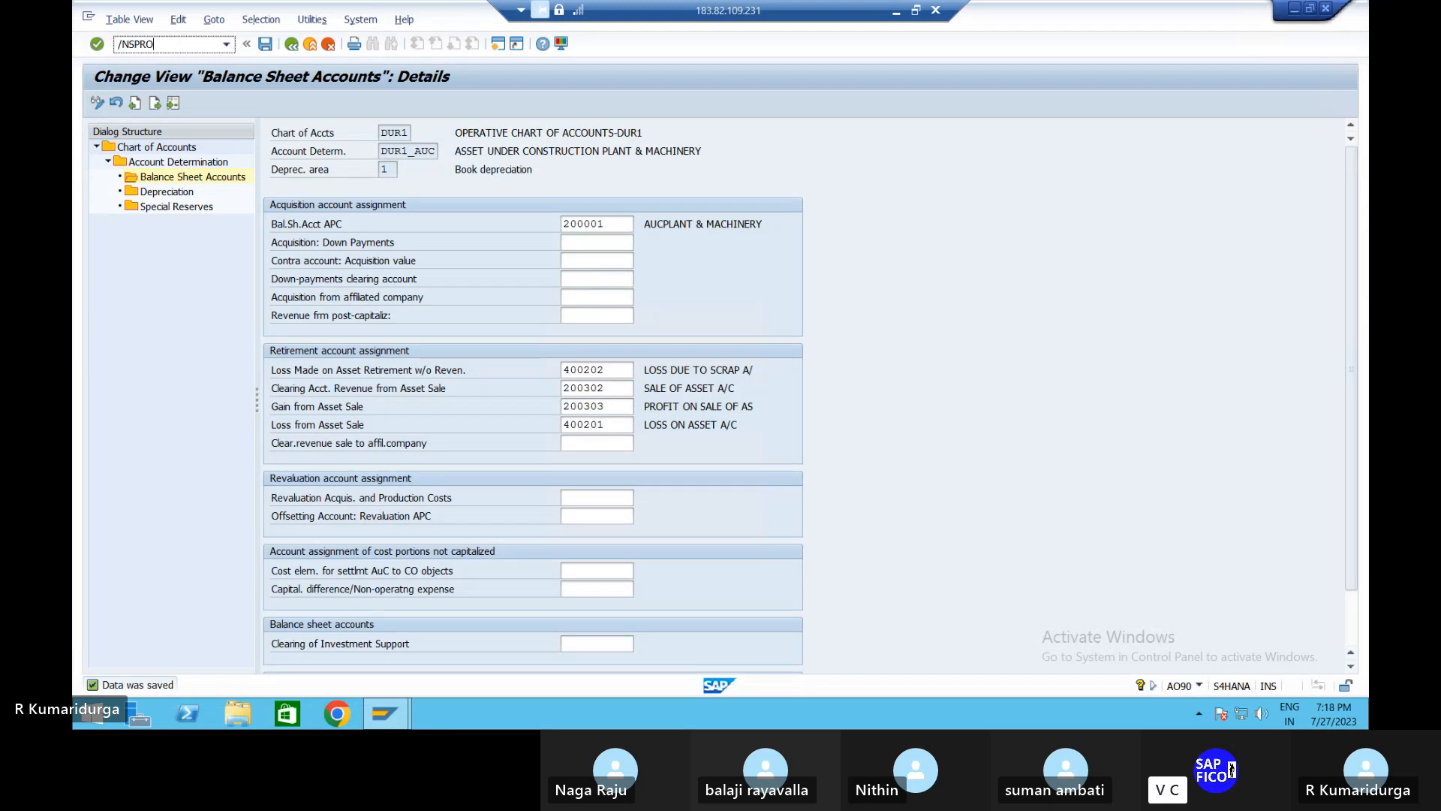
{"action": "key", "text": "Return"}
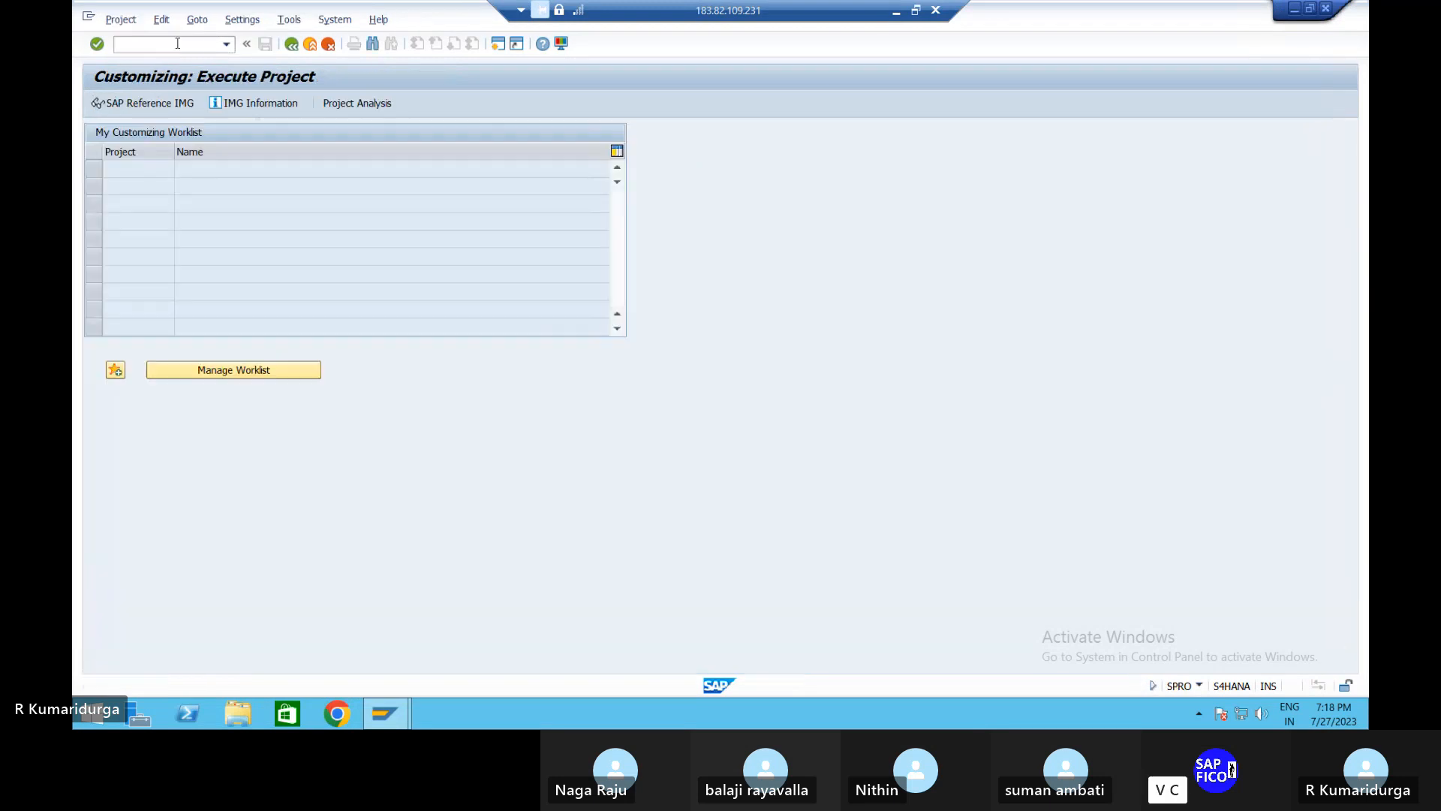
{"action": "left_click", "coordinate": [153, 104]}
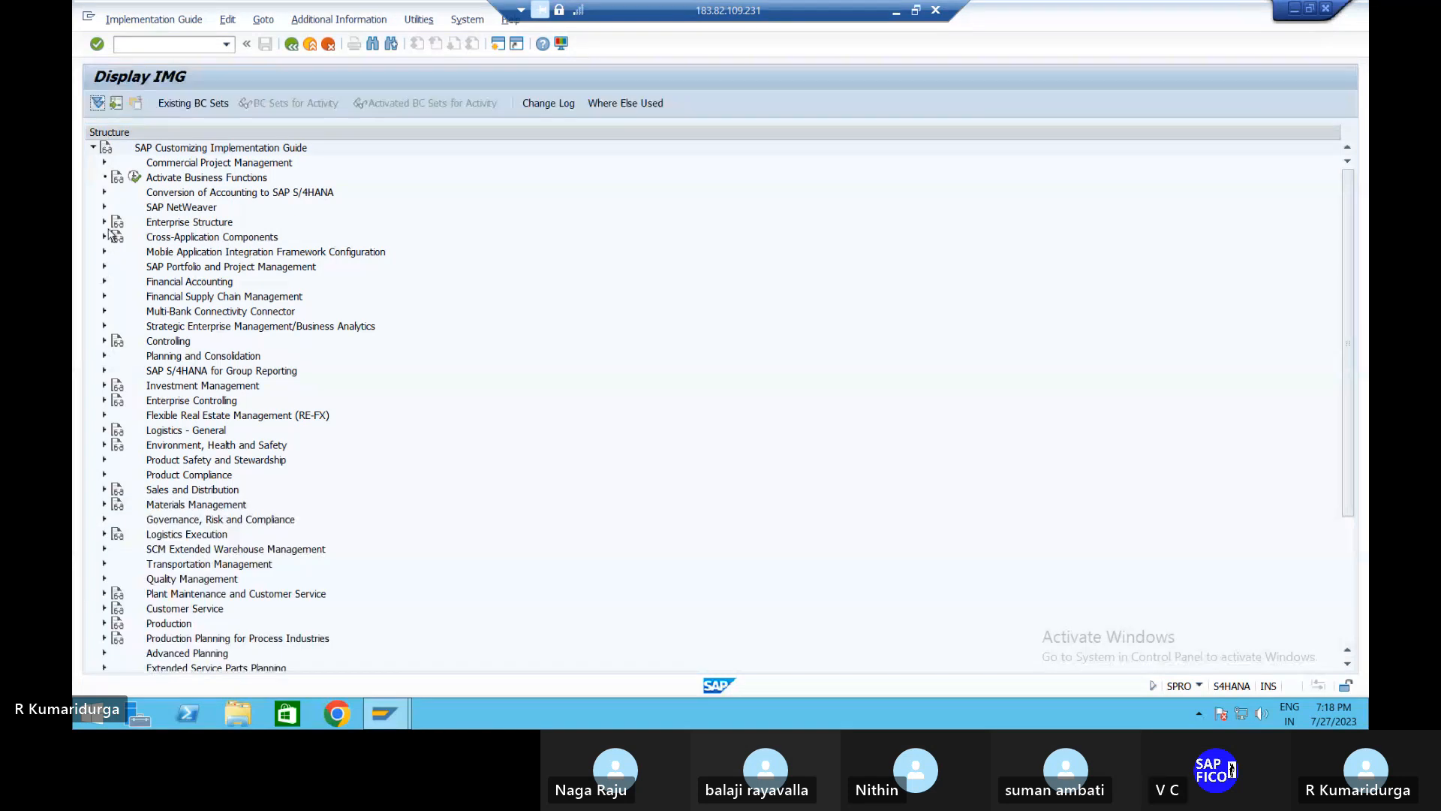
Review the Activate Segment Reporting setting under Asset Accounting's Integration with General Ledger Accounting, and return to the IMG
{"action": "left_click", "coordinate": [104, 282]}
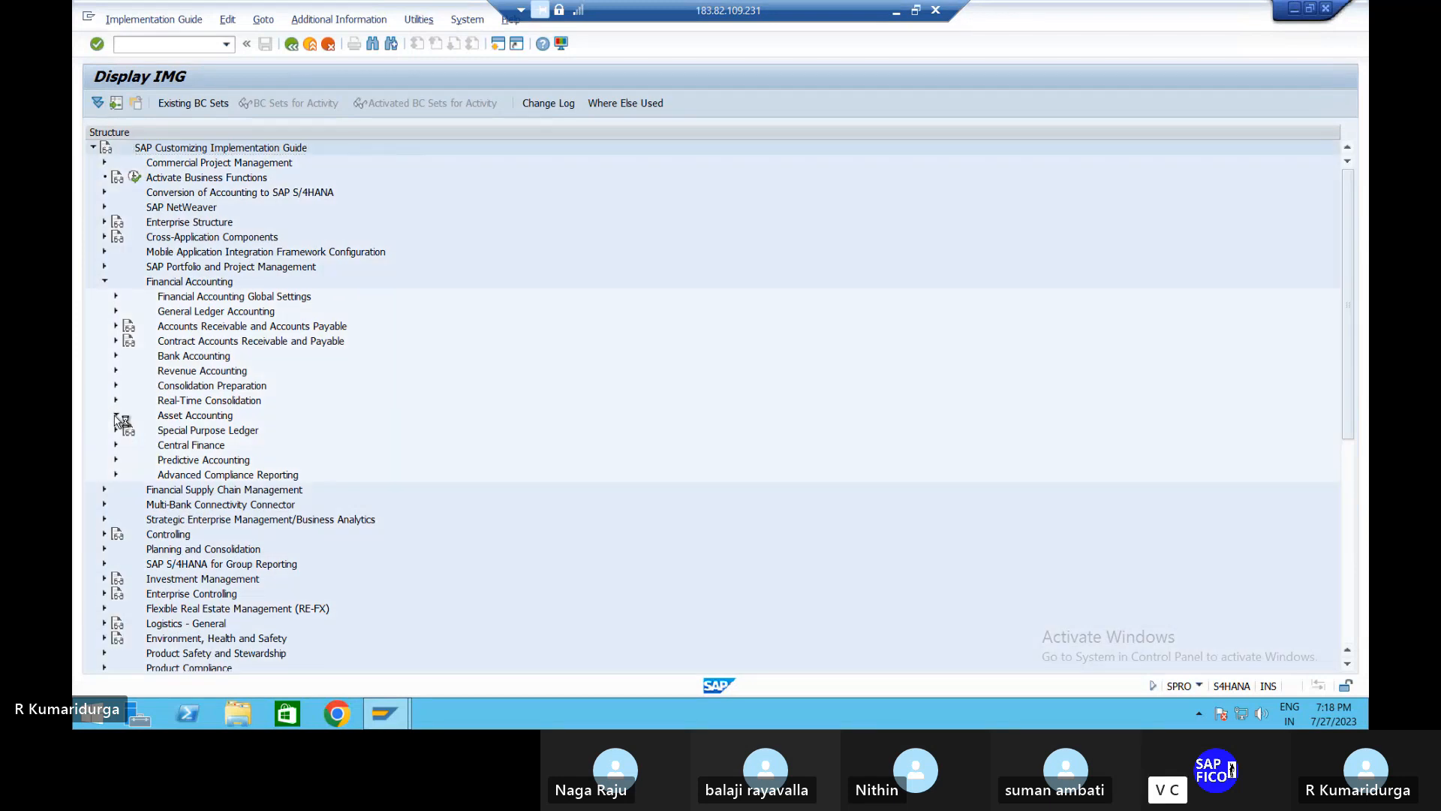
{"action": "left_click", "coordinate": [115, 416]}
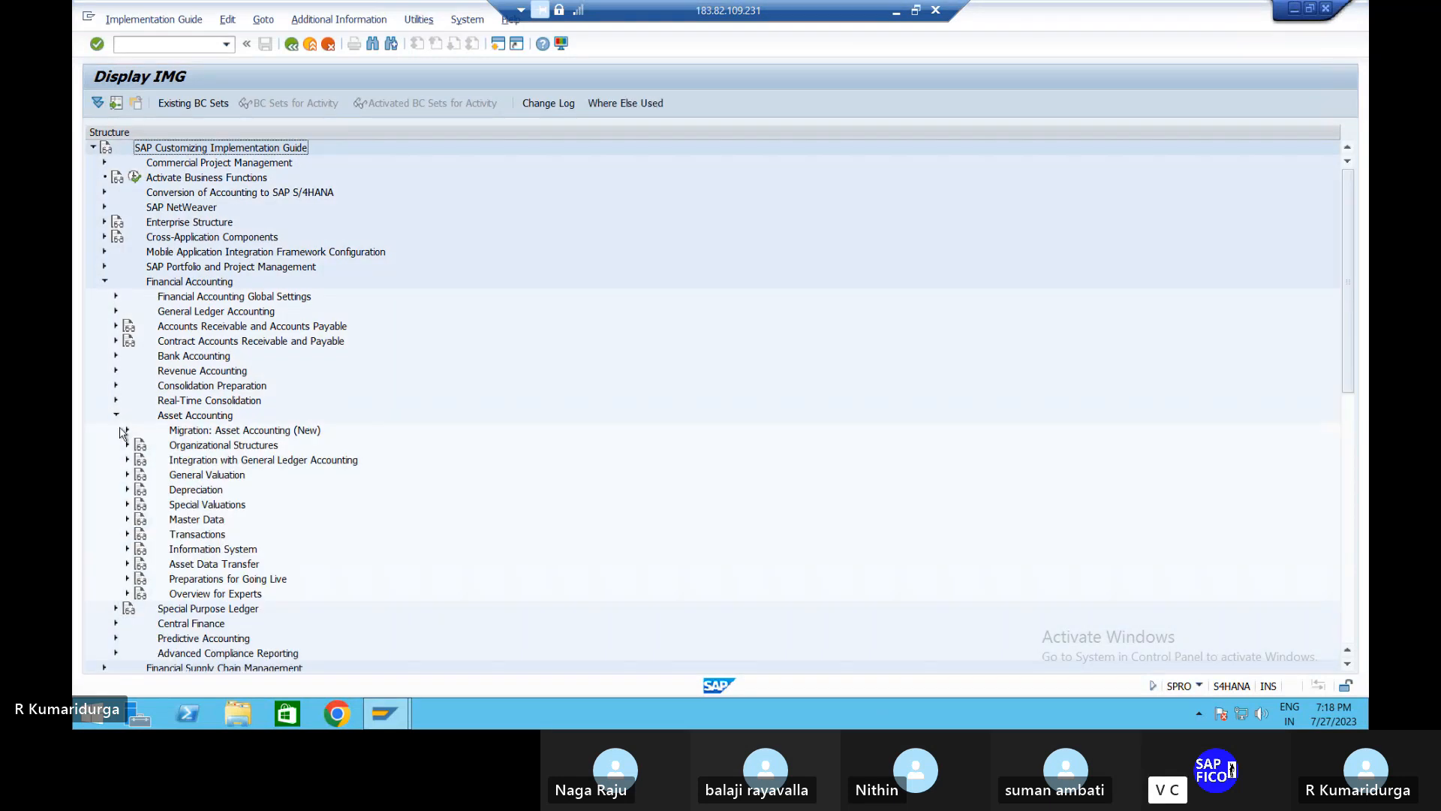
{"action": "left_click", "coordinate": [127, 459]}
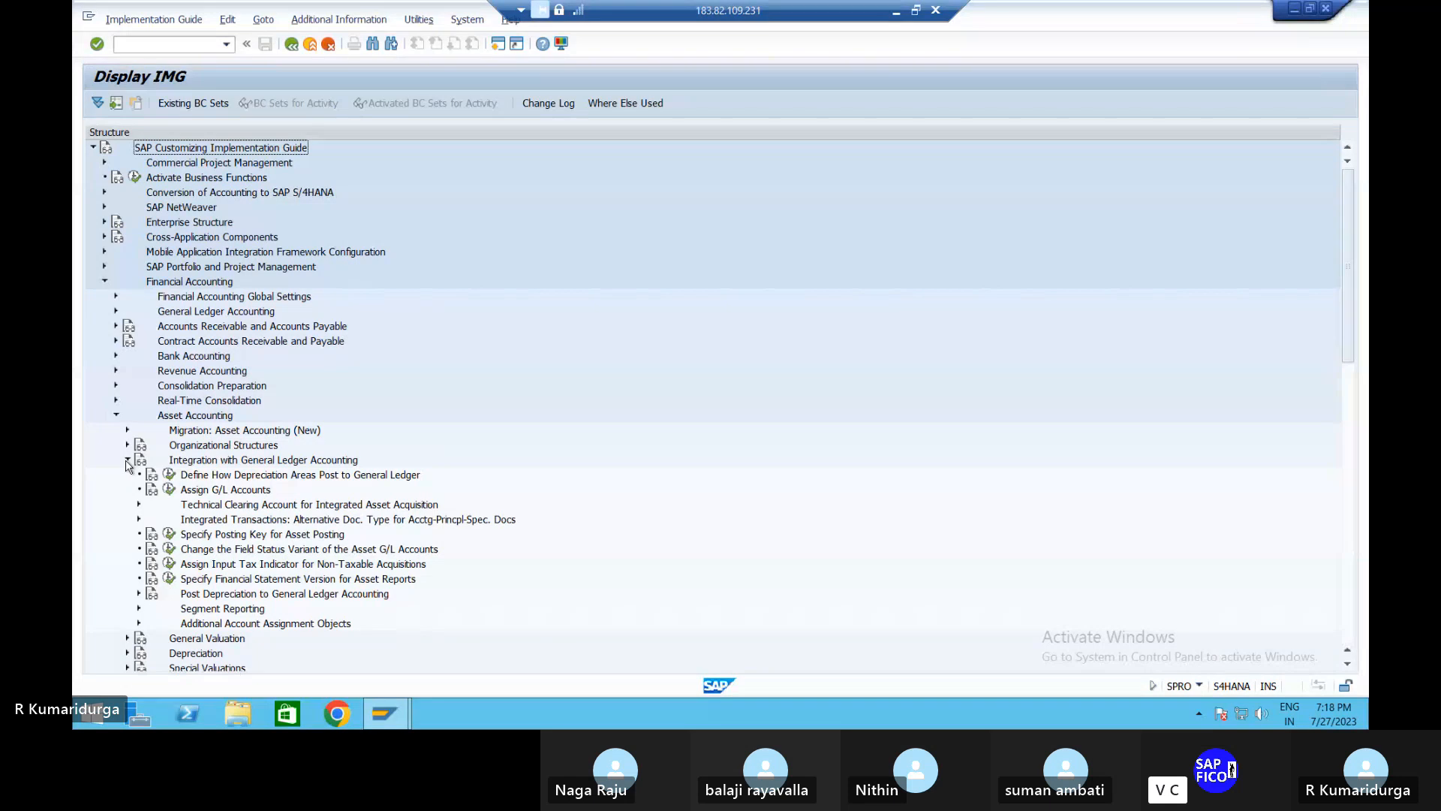
{"action": "left_click", "coordinate": [139, 609]}
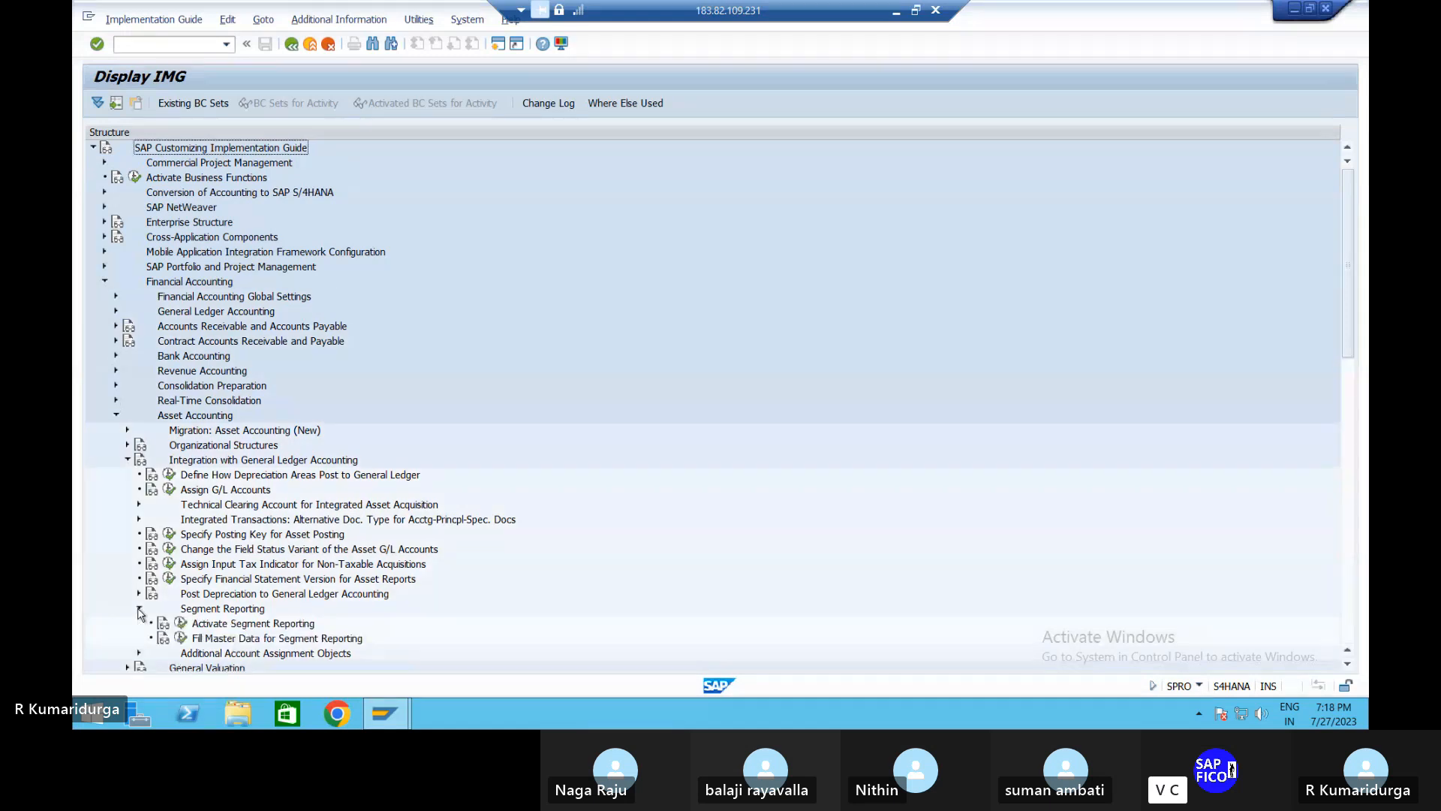
{"action": "scroll", "coordinate": [138, 612], "scroll_direction": "down", "scroll_amount": 3}
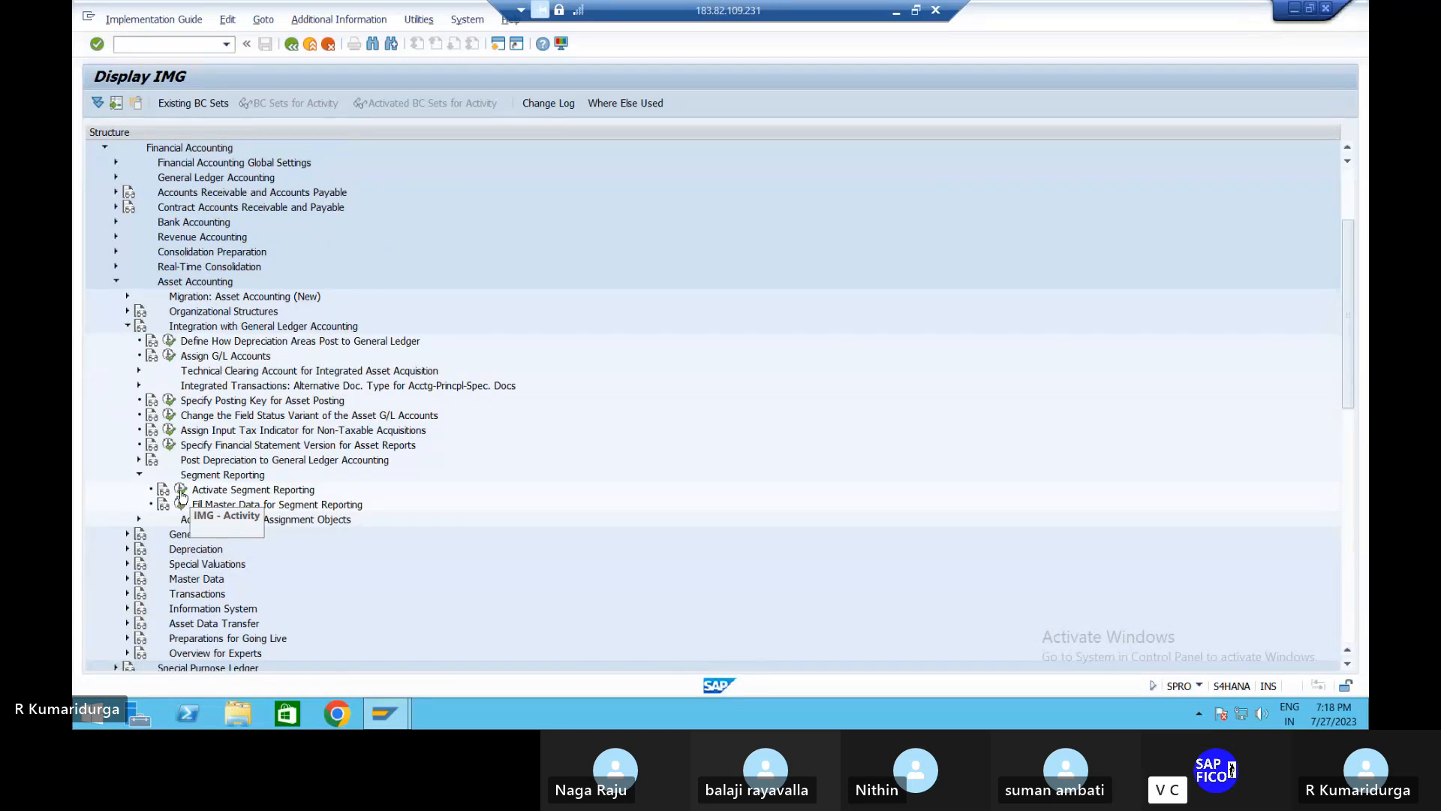
{"action": "left_click", "coordinate": [181, 489]}
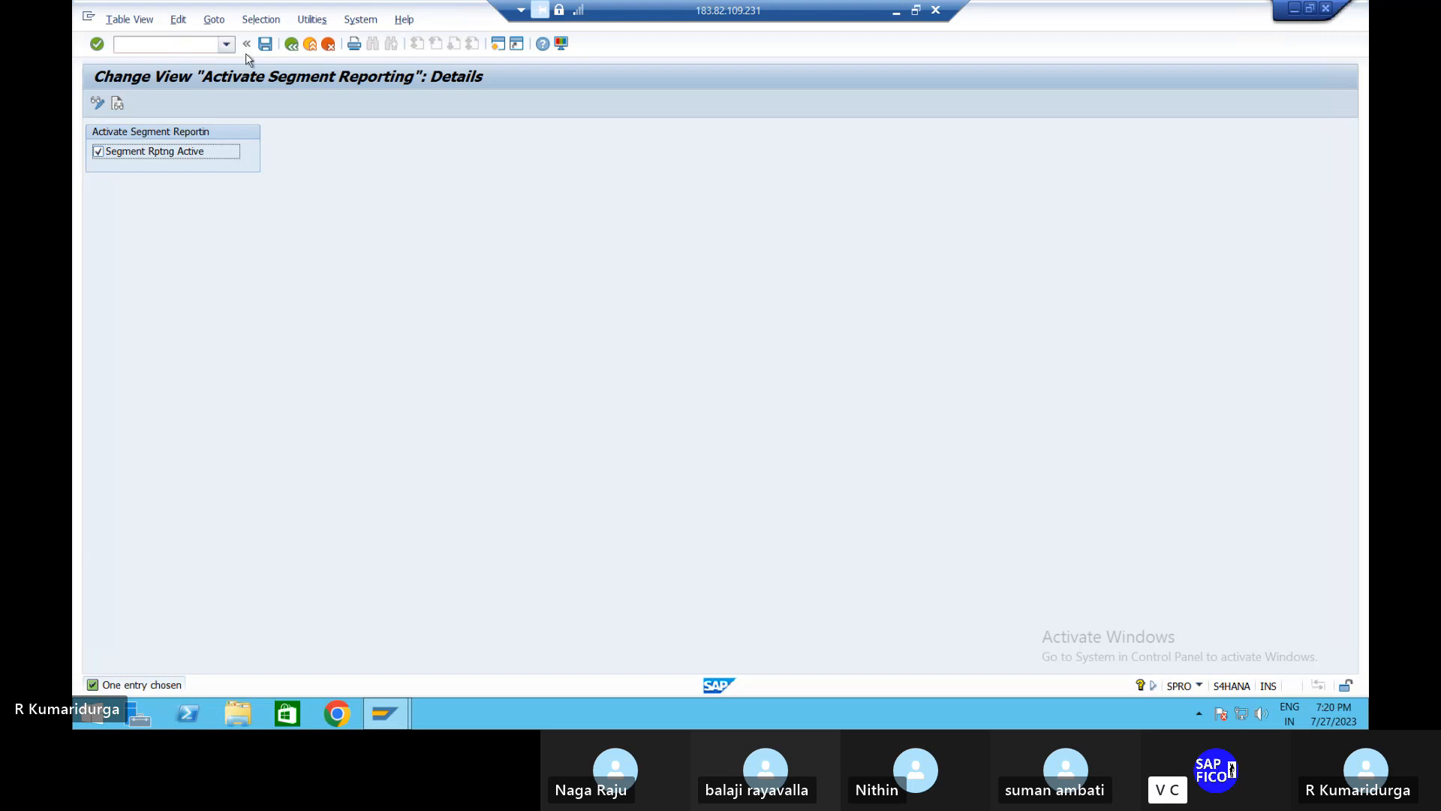
{"action": "left_click", "coordinate": [293, 49]}
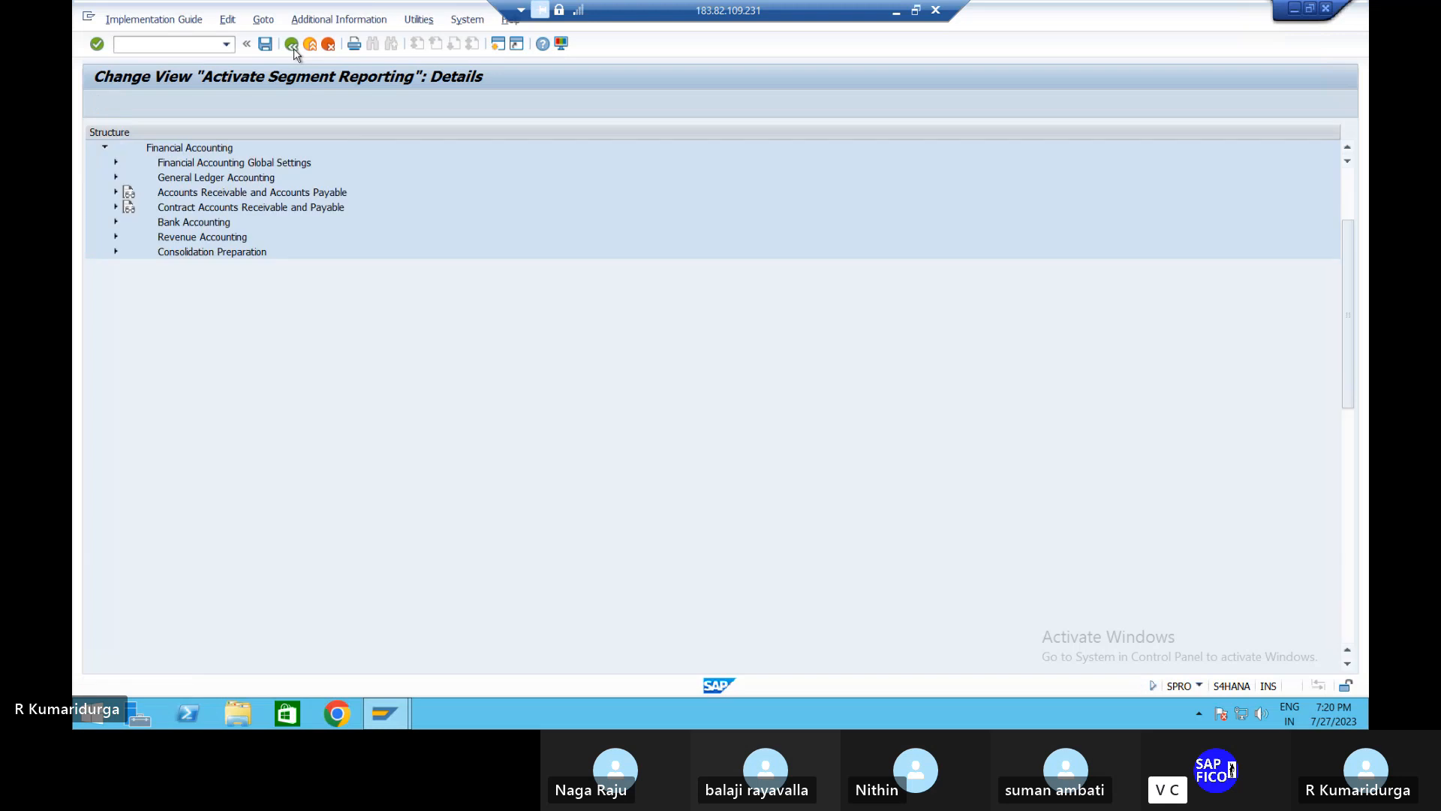
Start transaction OAYR to maintain depreciation intervals and posting rules
{"action": "left_click", "coordinate": [172, 43]}
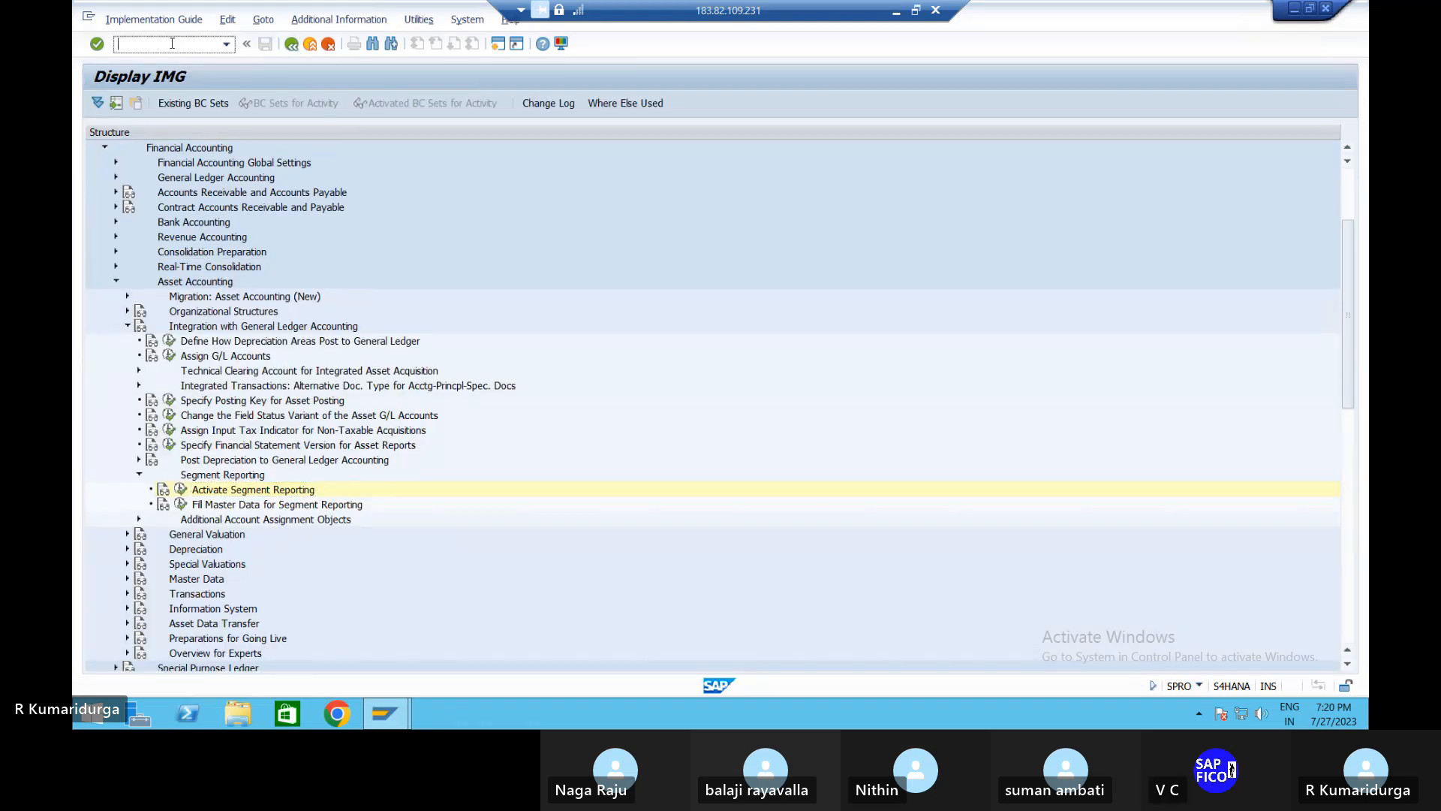
{"action": "type", "text": "/"}
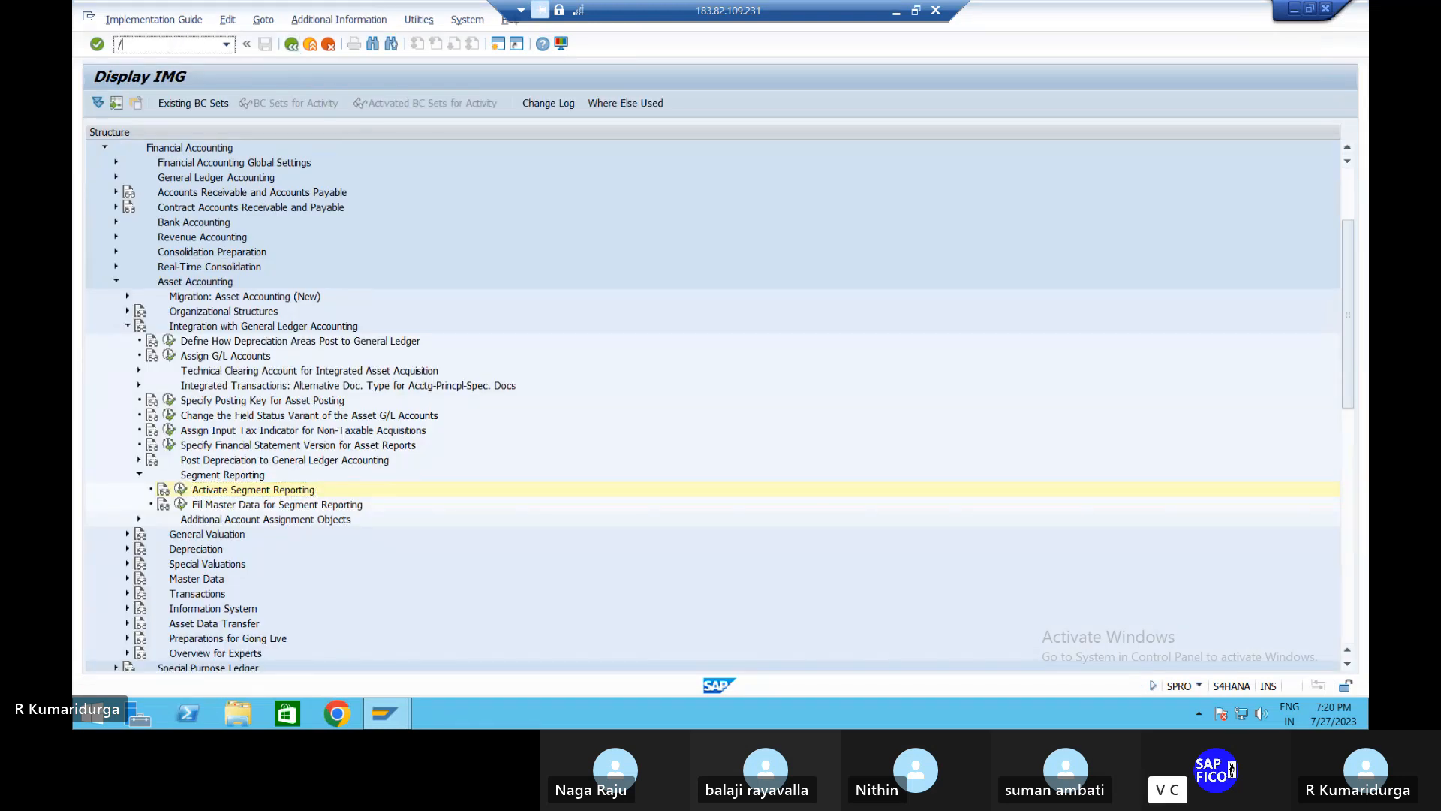
{"action": "type", "text": "NAS01"}
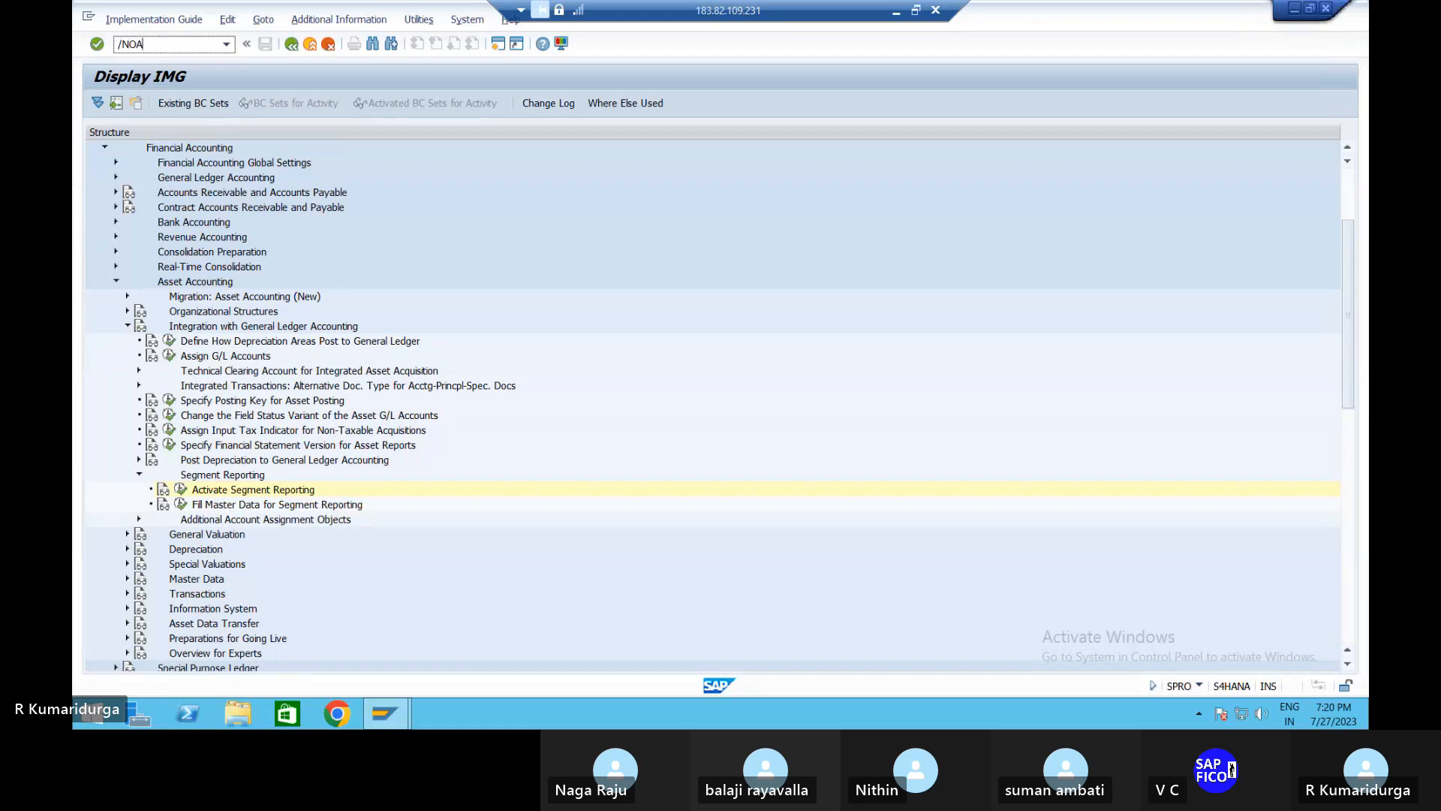
{"action": "key", "text": "Return"}
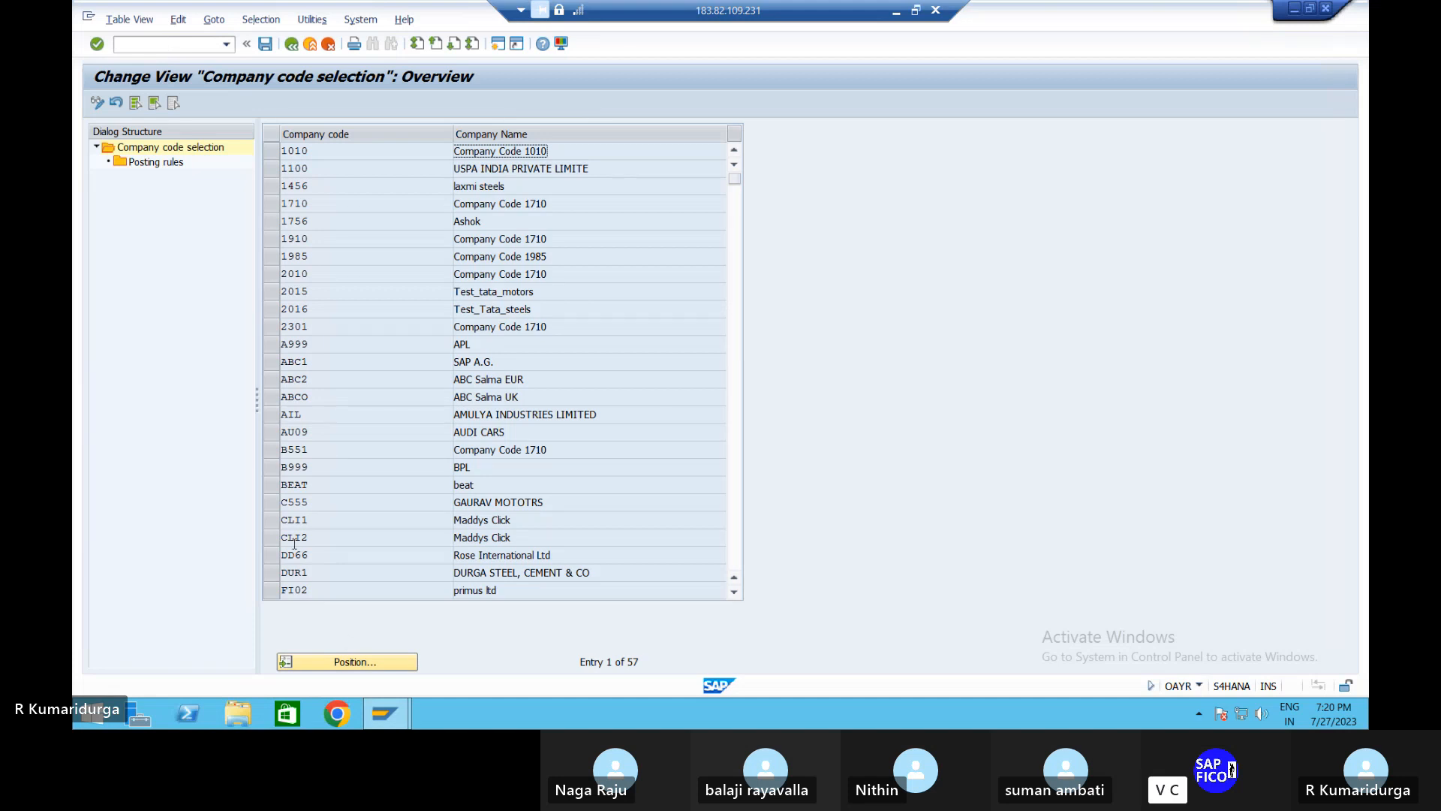
Locate company code DUR1 and review its posting rules for depreciation area 01 Book depreciation
{"action": "left_click", "coordinate": [354, 661]}
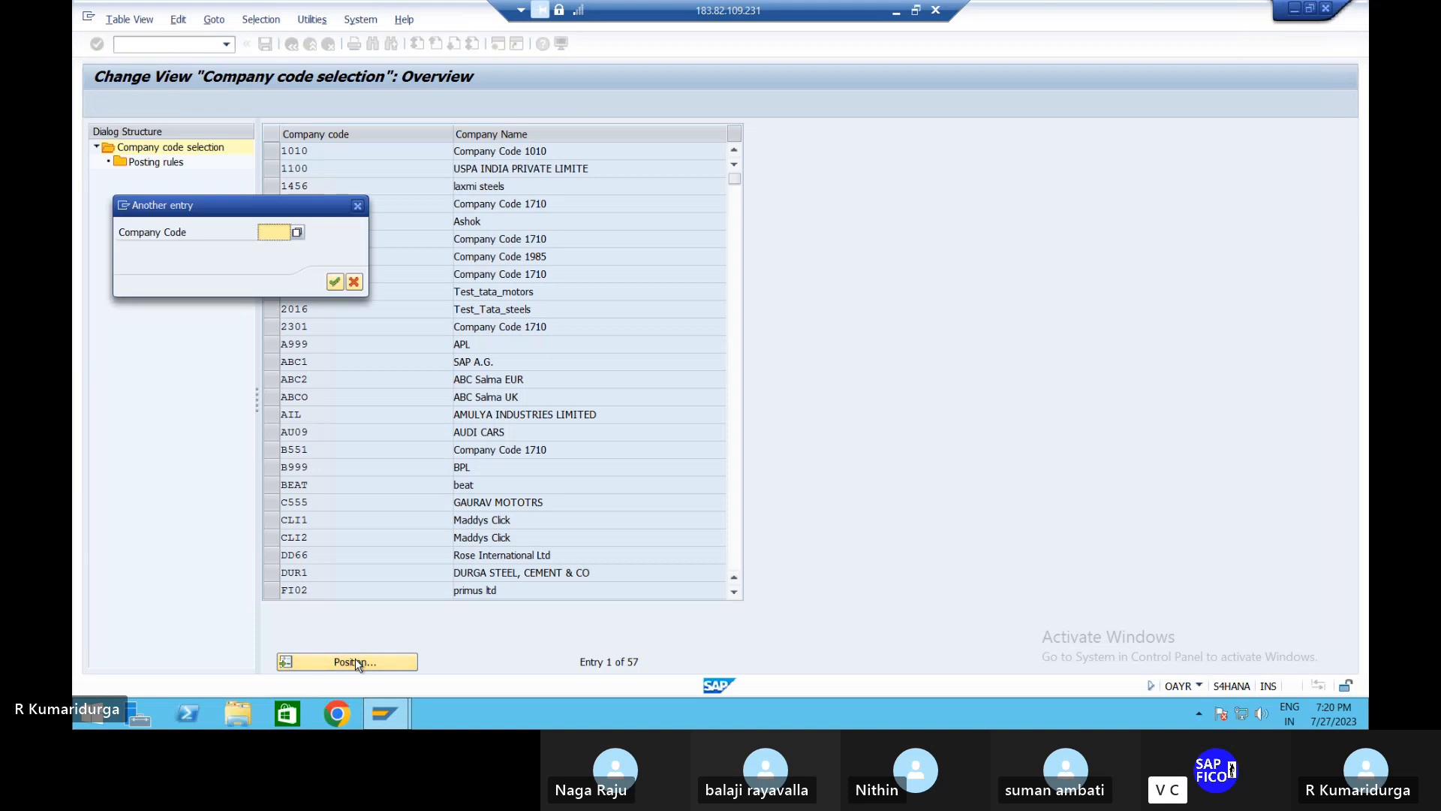
{"action": "type", "text": "DUR1"}
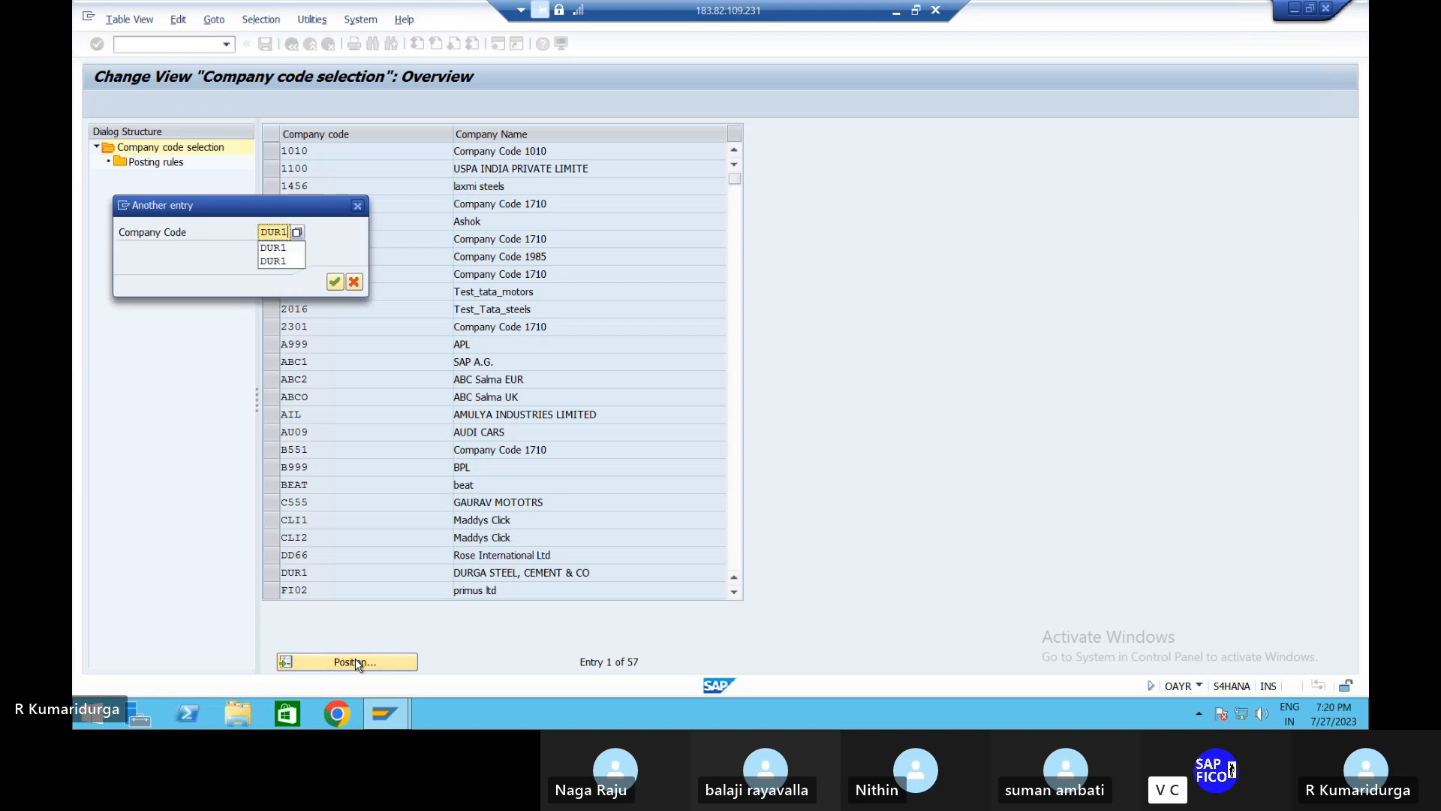
{"action": "key", "text": "Return"}
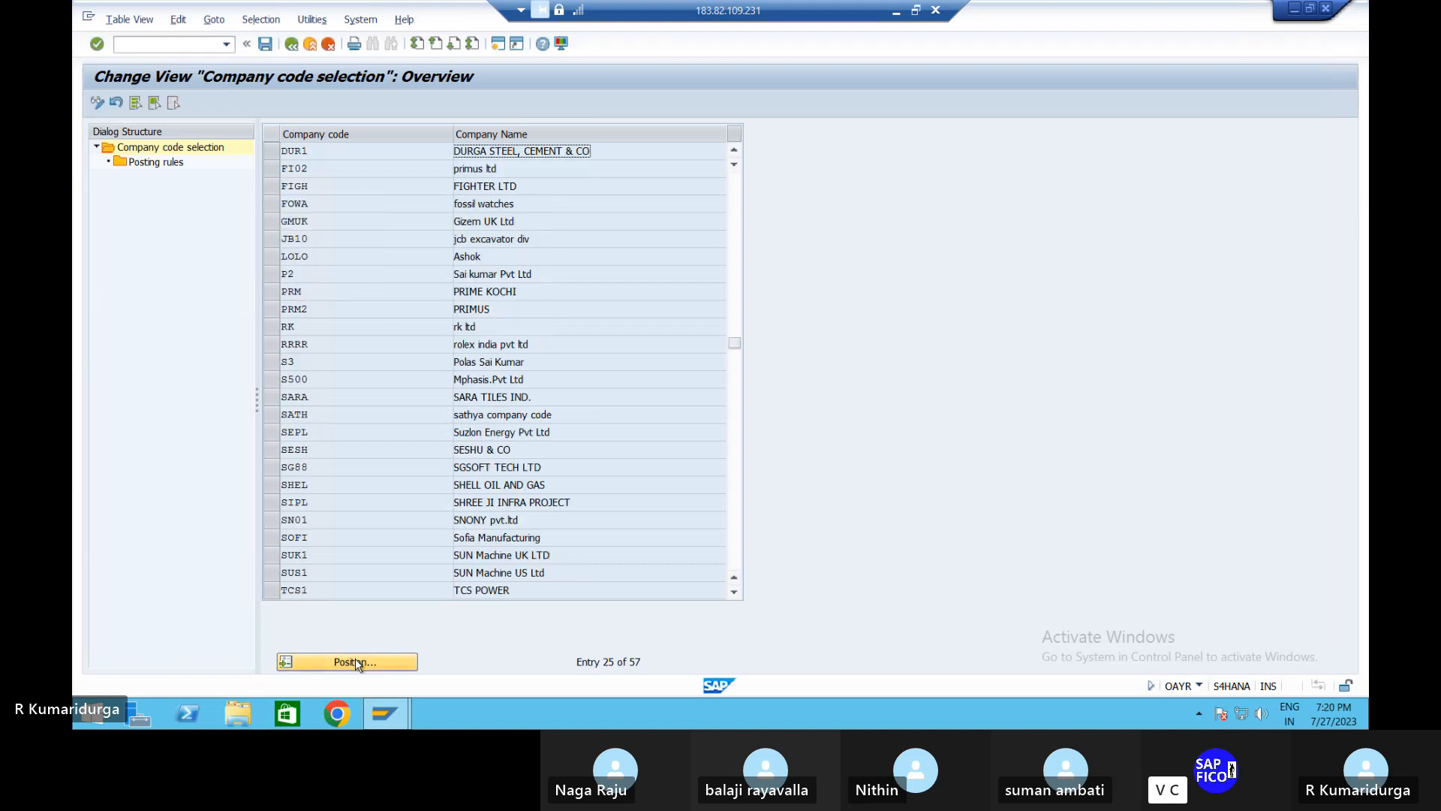
{"action": "left_click", "coordinate": [271, 150]}
{"action": "left_click", "coordinate": [172, 164]}
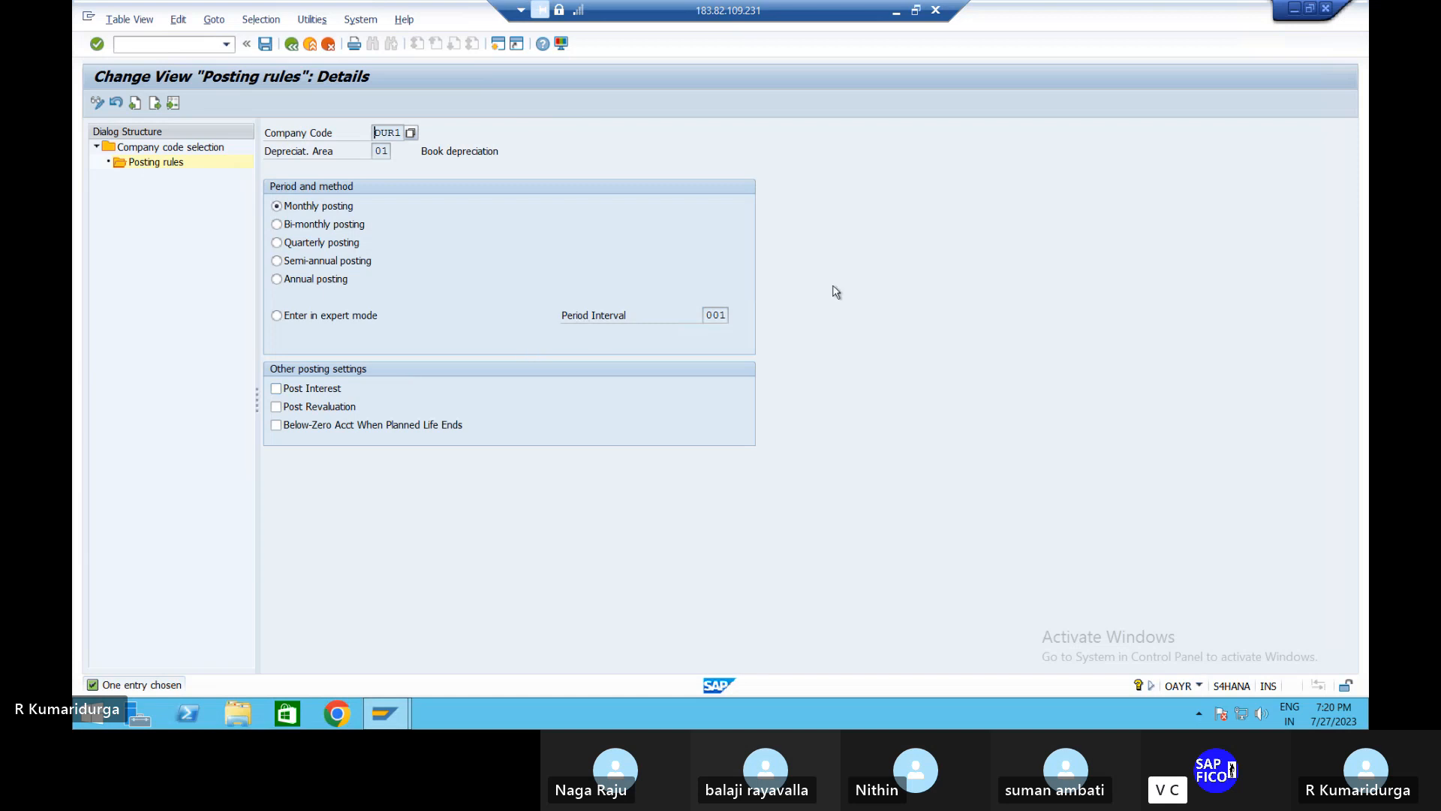
Leave the posting rules for the SAP Easy Access screen and switch to the Notepad configuration notes
{"action": "left_click", "coordinate": [201, 39]}
{"action": "type", "text": "/n"}
{"action": "key", "text": "Return"}
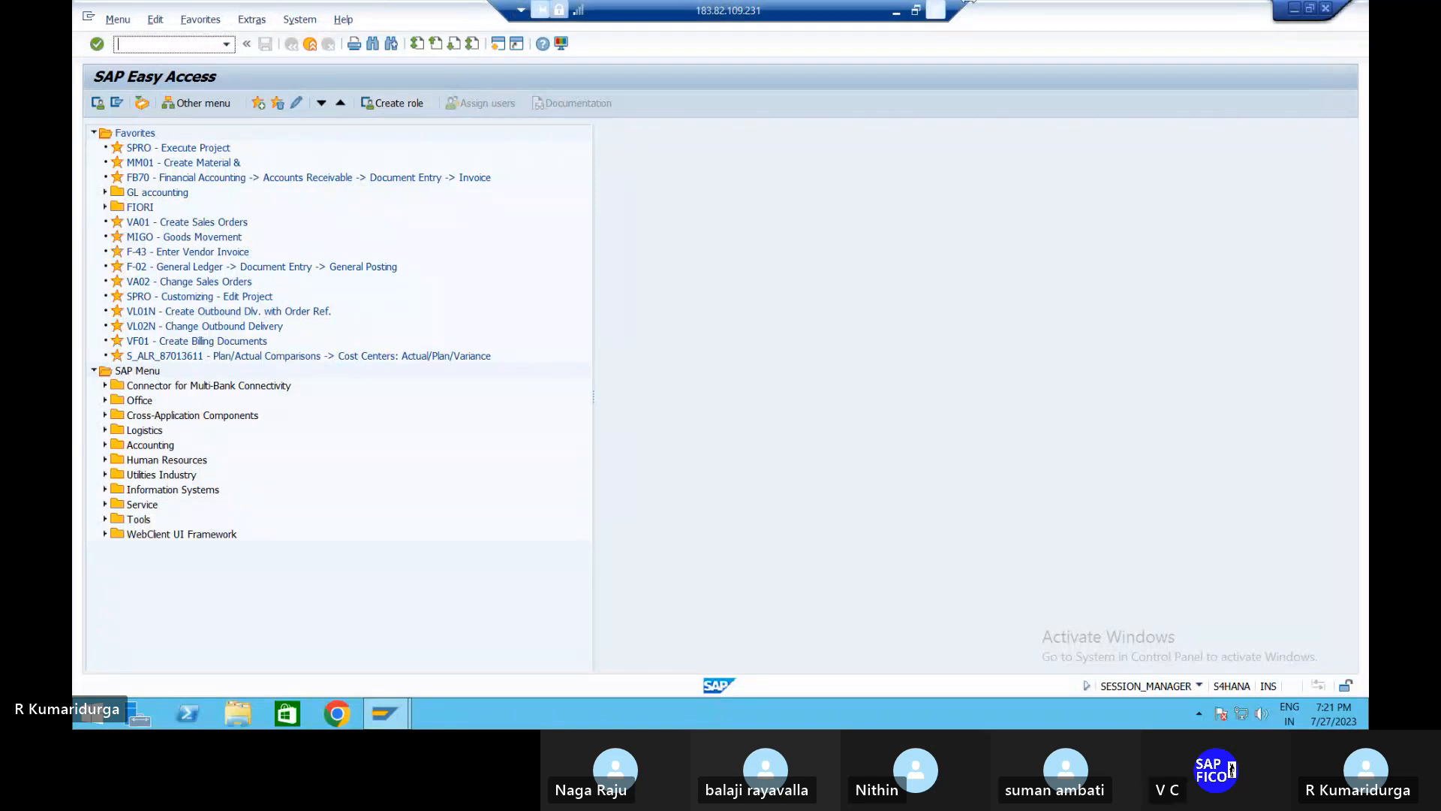
{"action": "left_click", "coordinate": [896, 12]}
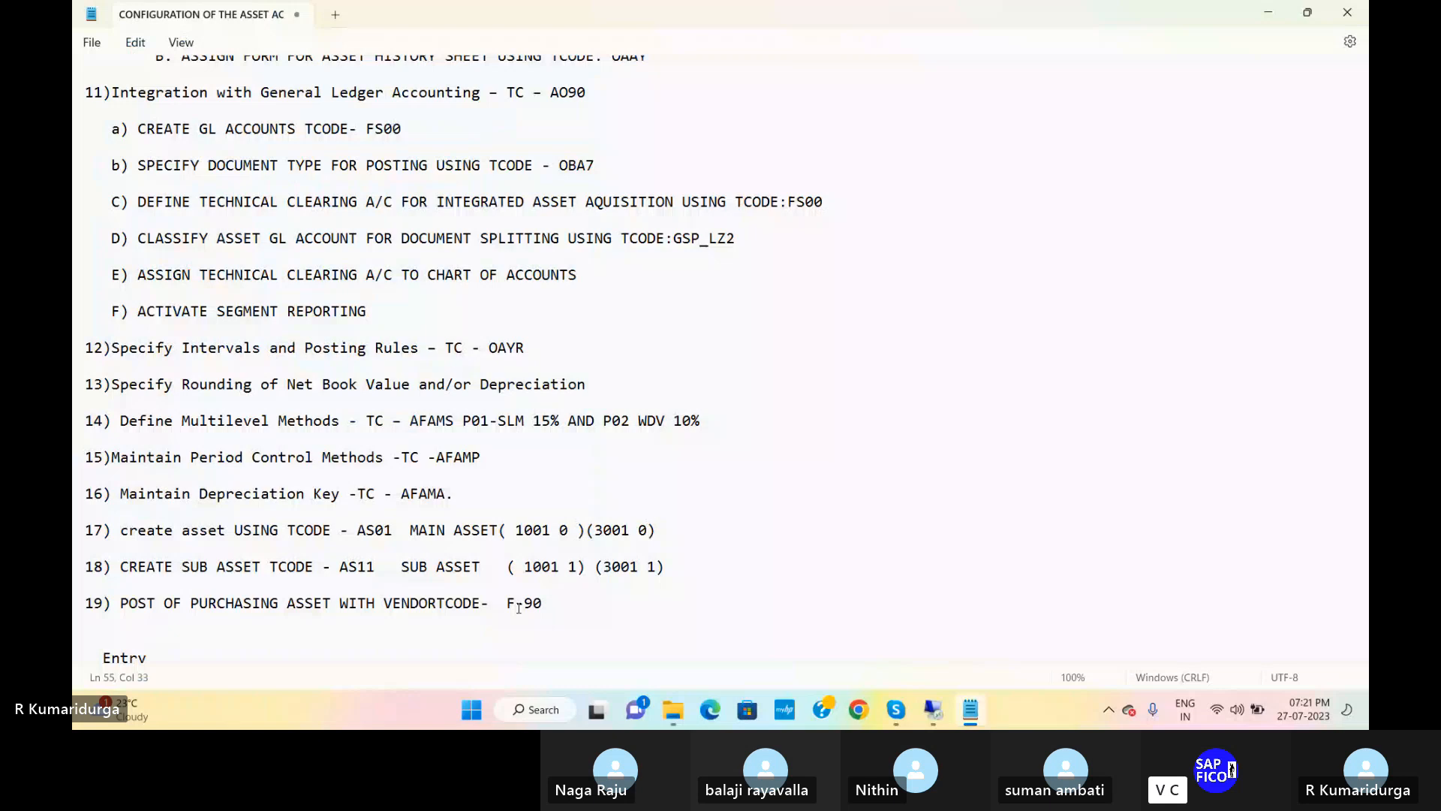
Add an indented sub-item A under item 12 reading "ASSET BALANCE CARRY FORWARD TO THE CURRENT YER FOR ALL THE LE"
{"action": "left_click", "coordinate": [422, 406]}
{"action": "left_click", "coordinate": [533, 347]}
{"action": "key", "text": "Return"}
{"action": "key", "text": "Return"}
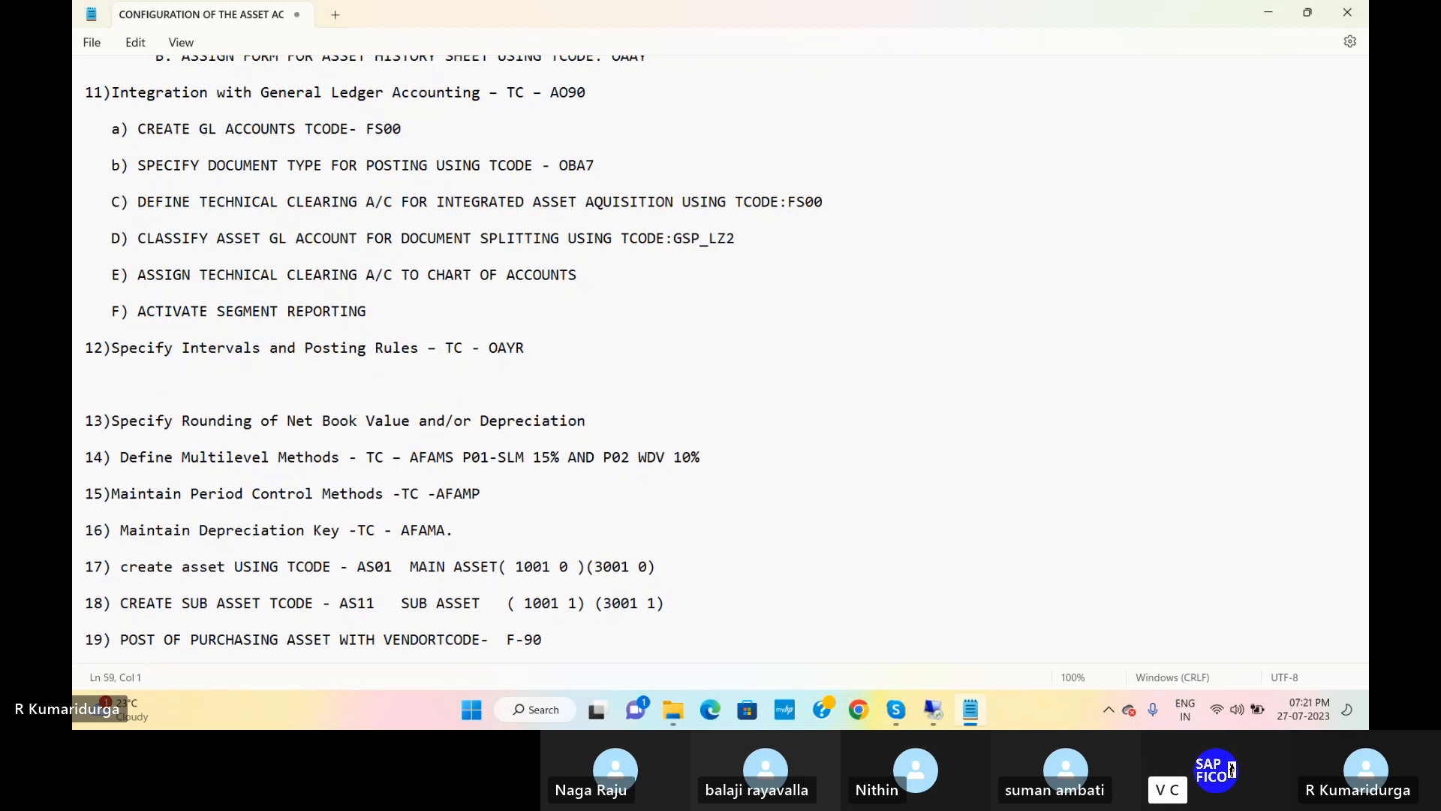
{"action": "key", "text": "Tab"}
{"action": "type", "text": "A."}
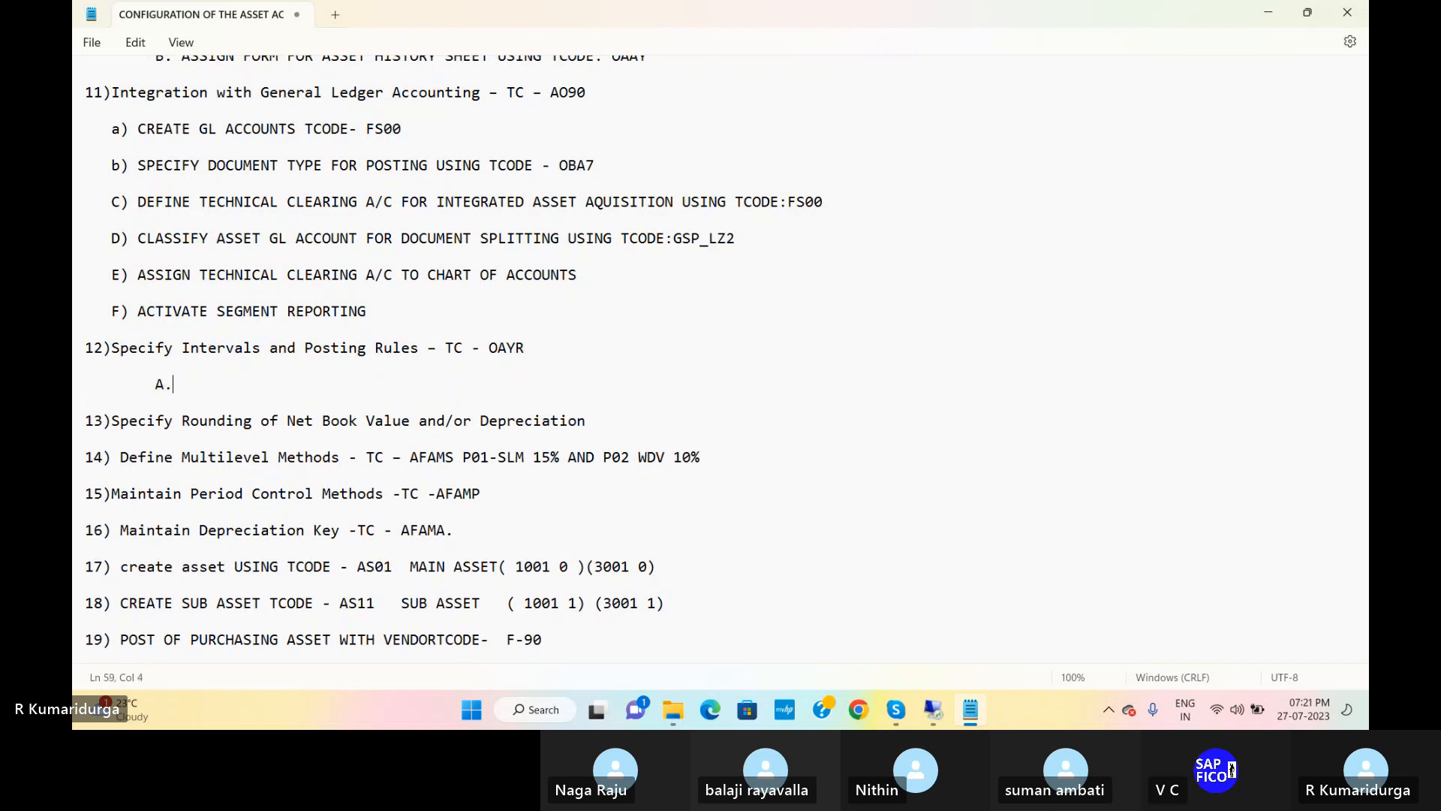
{"action": "type", "text": " ASSET"}
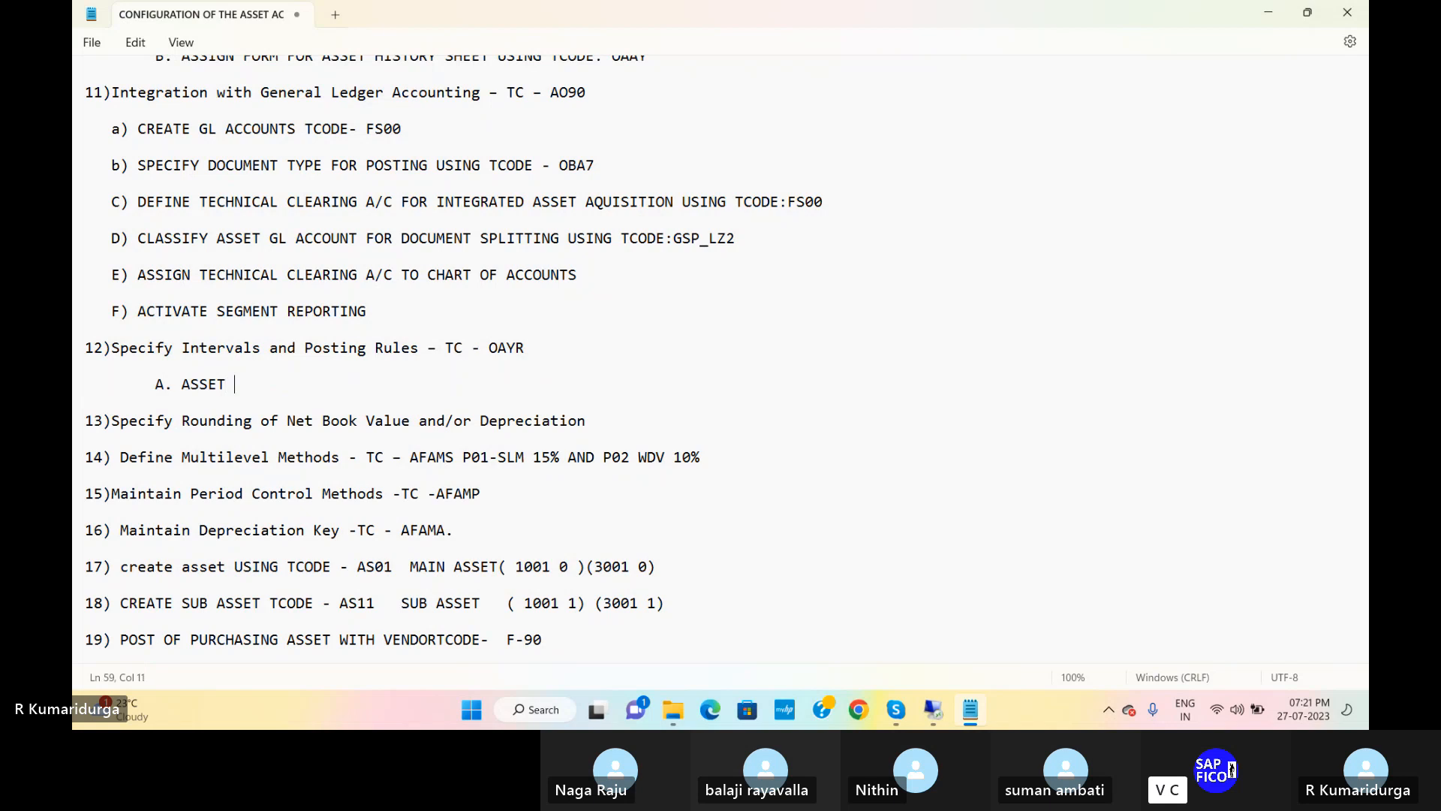
{"action": "type", "text": " BALANCE CARRY FORWARD"}
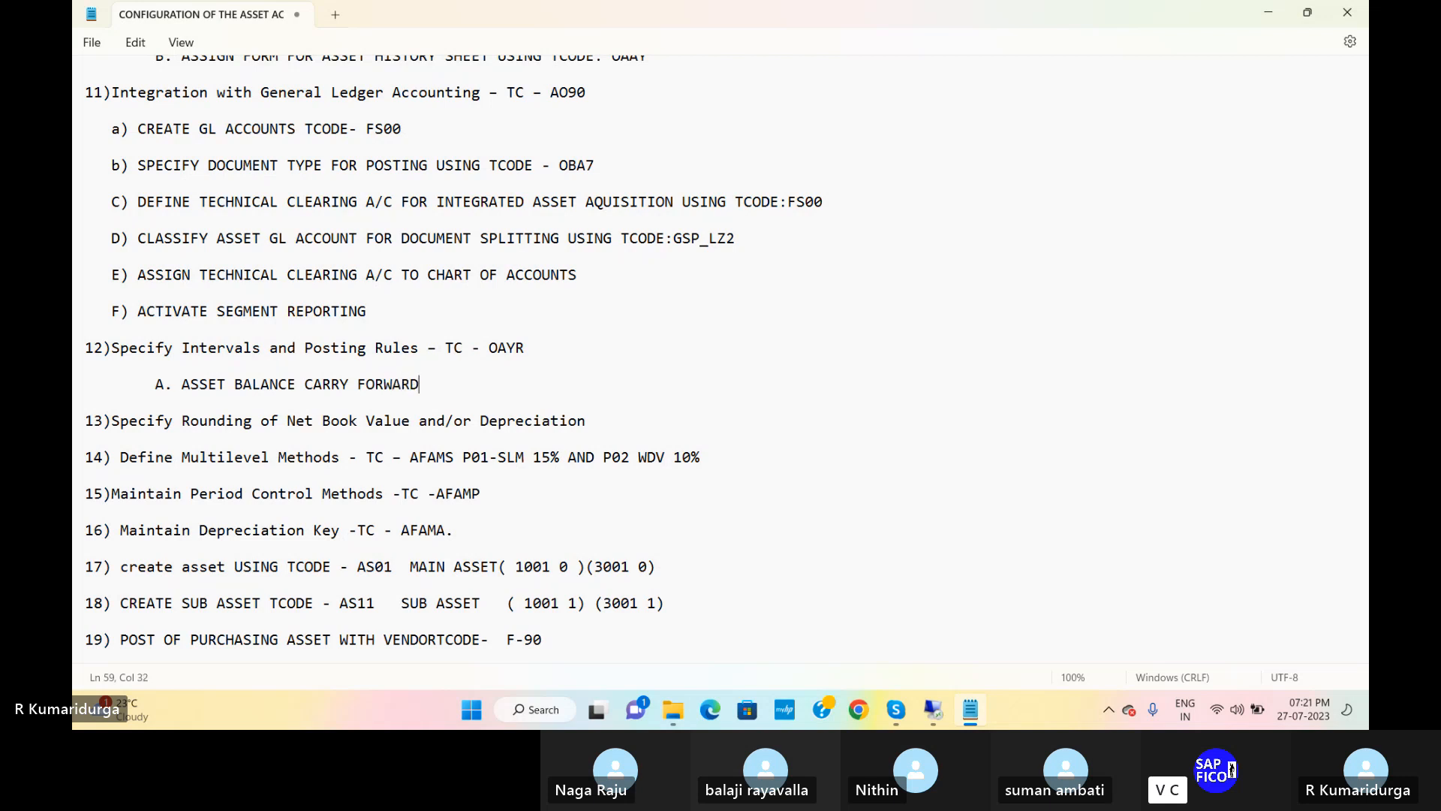
{"action": "type", "text": " TO THE CURRENT YER"}
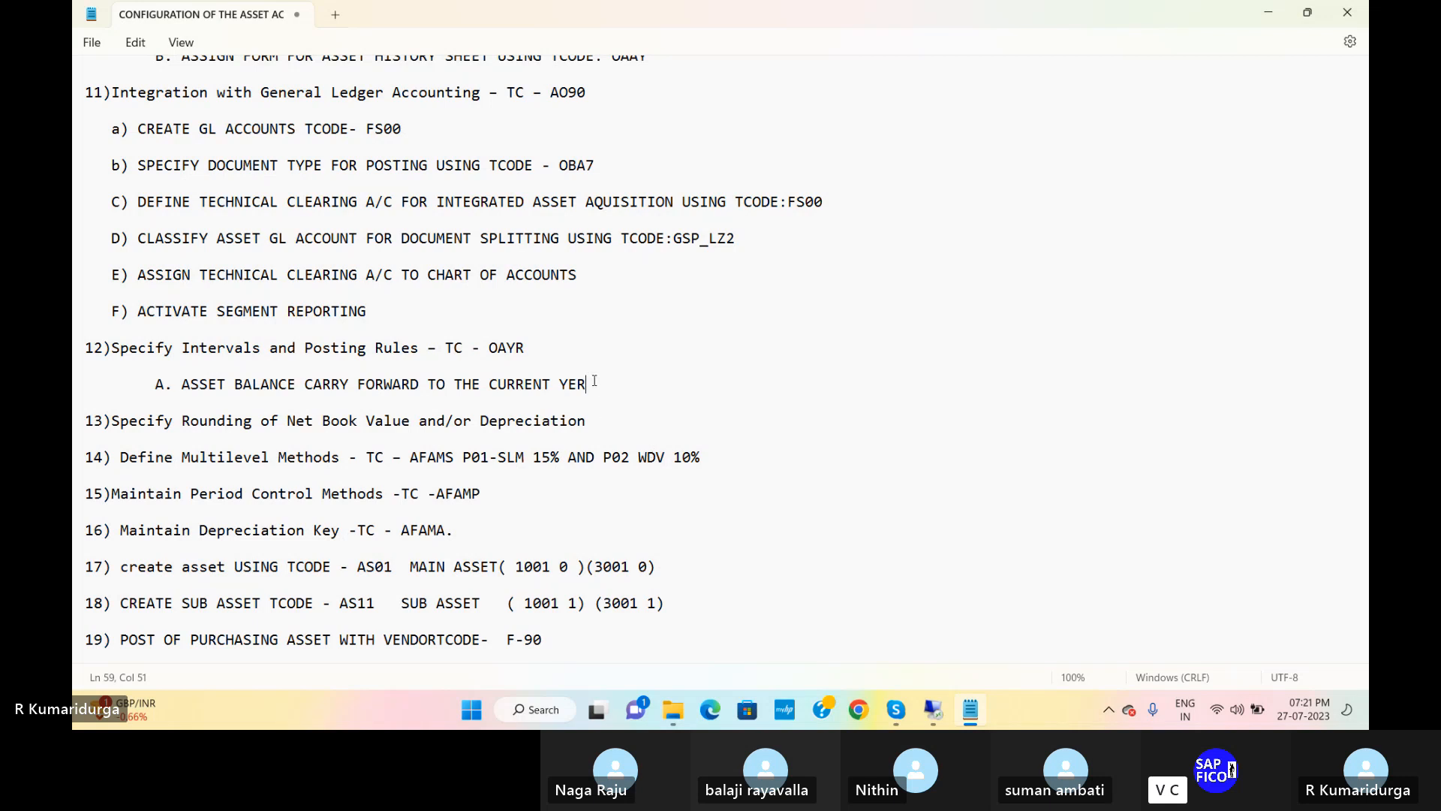
{"action": "type", "text": "FOR "}
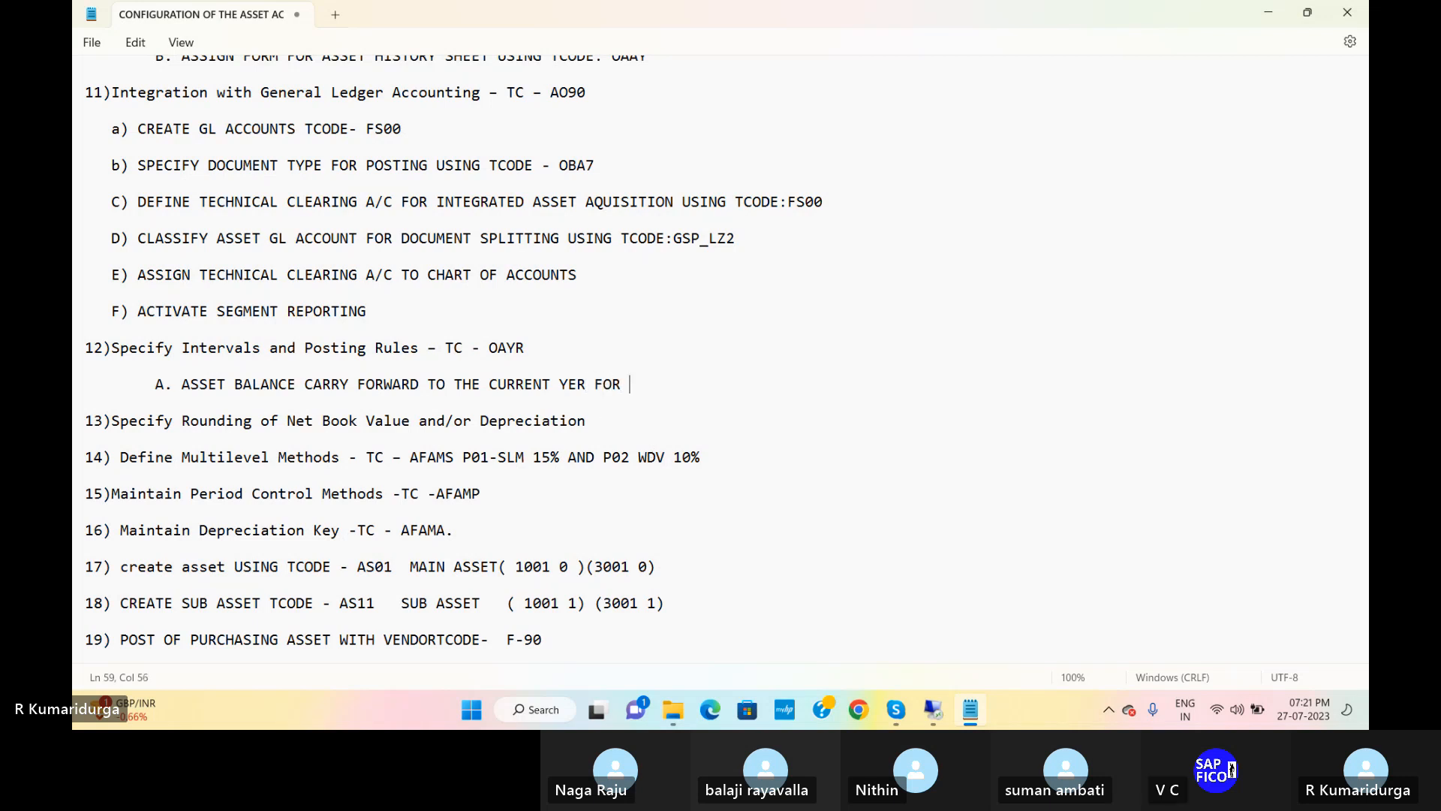
{"action": "type", "text": "ALL THE "}
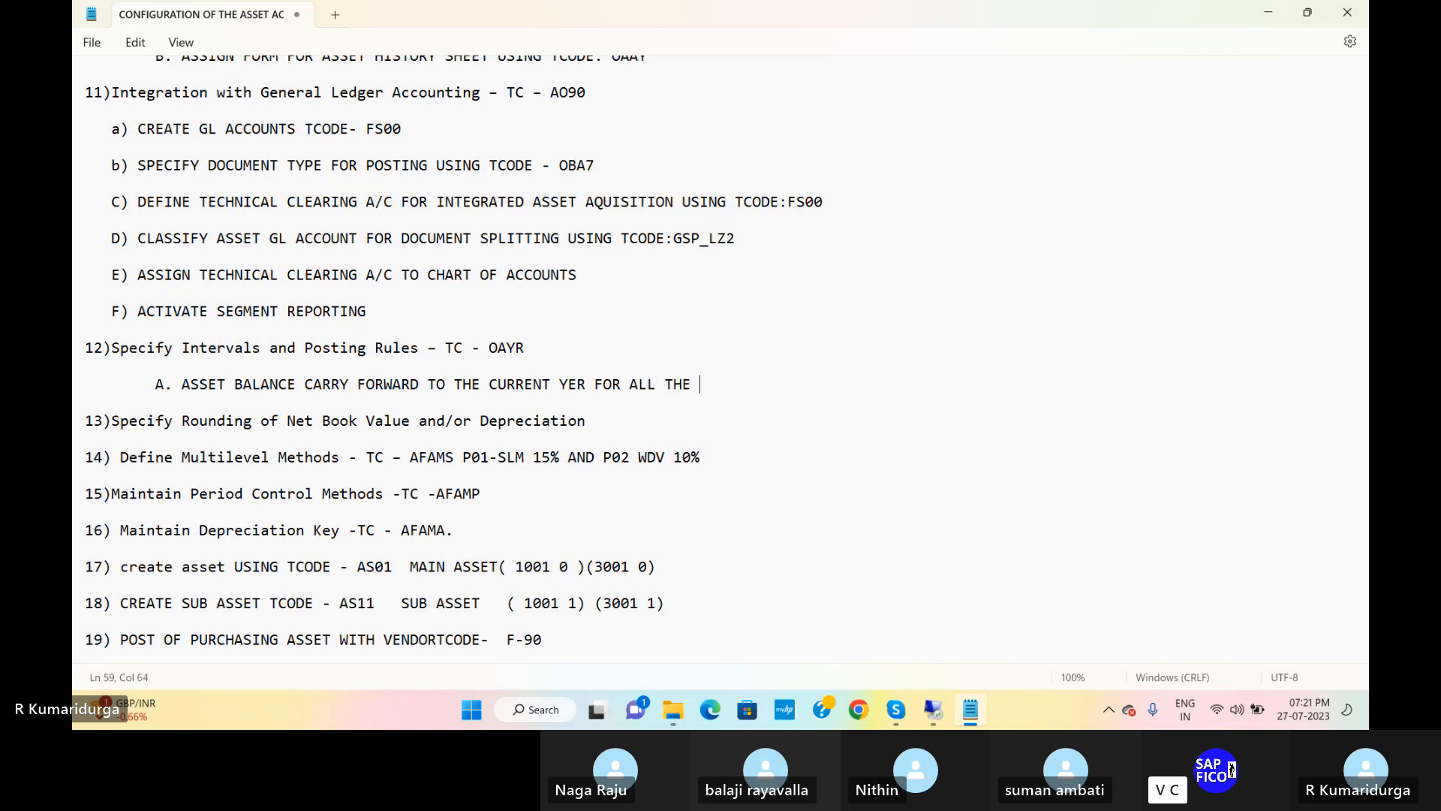
{"action": "type", "text": "LE"}
Correct the misspelled word after CURRENT in sub-item A to YEAR
{"action": "key", "text": "Left"}
{"action": "key", "text": "Left"}
{"action": "key", "text": "Left"}
{"action": "key", "text": "Left"}
{"action": "key", "text": "Left"}
{"action": "key", "text": "Left"}
{"action": "key", "text": "Left"}
{"action": "type", "text": "A"}
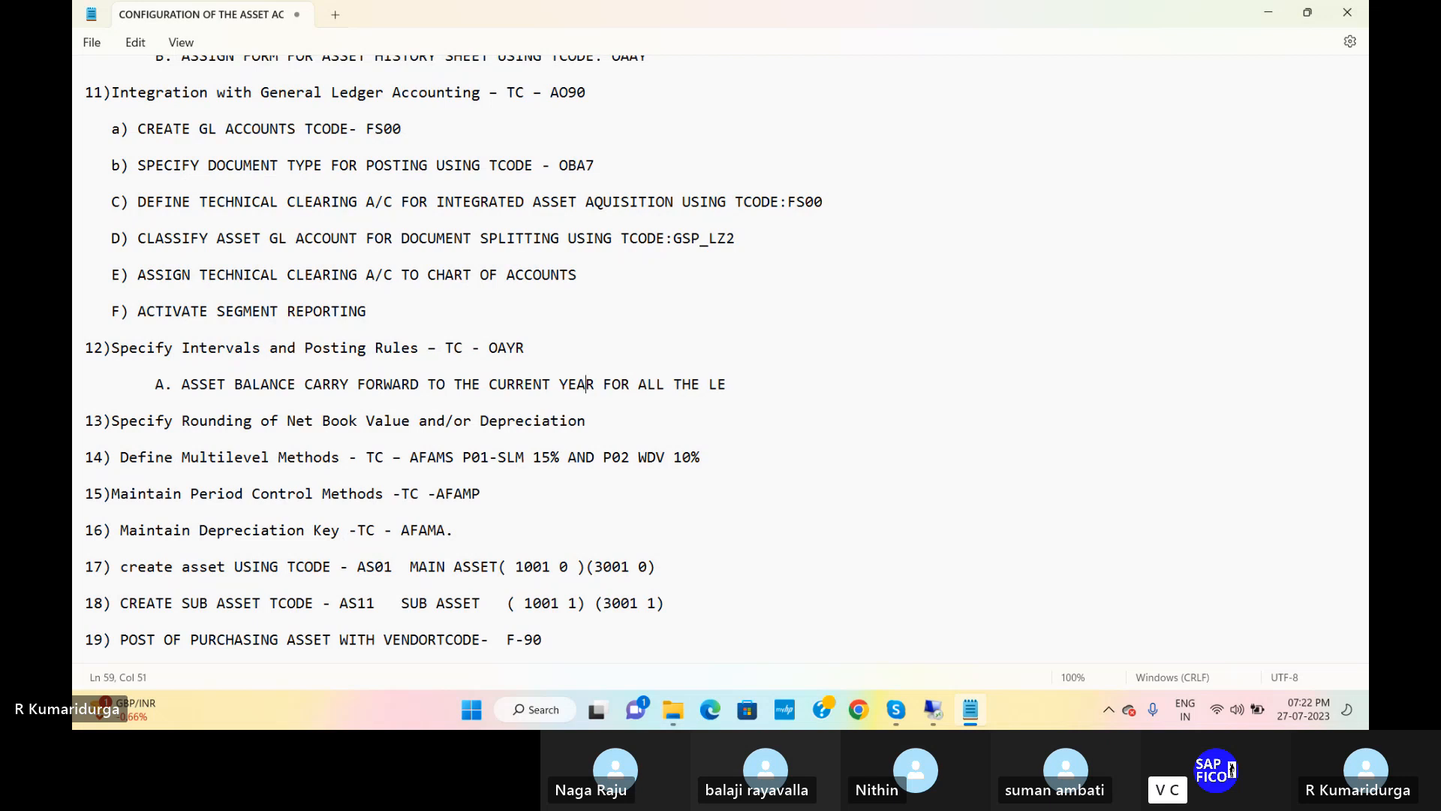
Complete the end of sub-item A so it reads "LEDGERS USING TCODE: FAGLGVTR"
{"action": "key", "text": "Right"}
{"action": "key", "text": "Right"}
{"action": "key", "text": "Right"}
{"action": "key", "text": "Right"}
{"action": "key", "text": "Right"}
{"action": "key", "text": "Right"}
{"action": "key", "text": "Right"}
{"action": "key", "text": "Right"}
{"action": "key", "text": "Right"}
{"action": "key", "text": "Right"}
{"action": "key", "text": "Right"}
{"action": "key", "text": "Right"}
{"action": "key", "text": "Right"}
{"action": "key", "text": "Right"}
{"action": "type", "text": "DGERS USING T"}
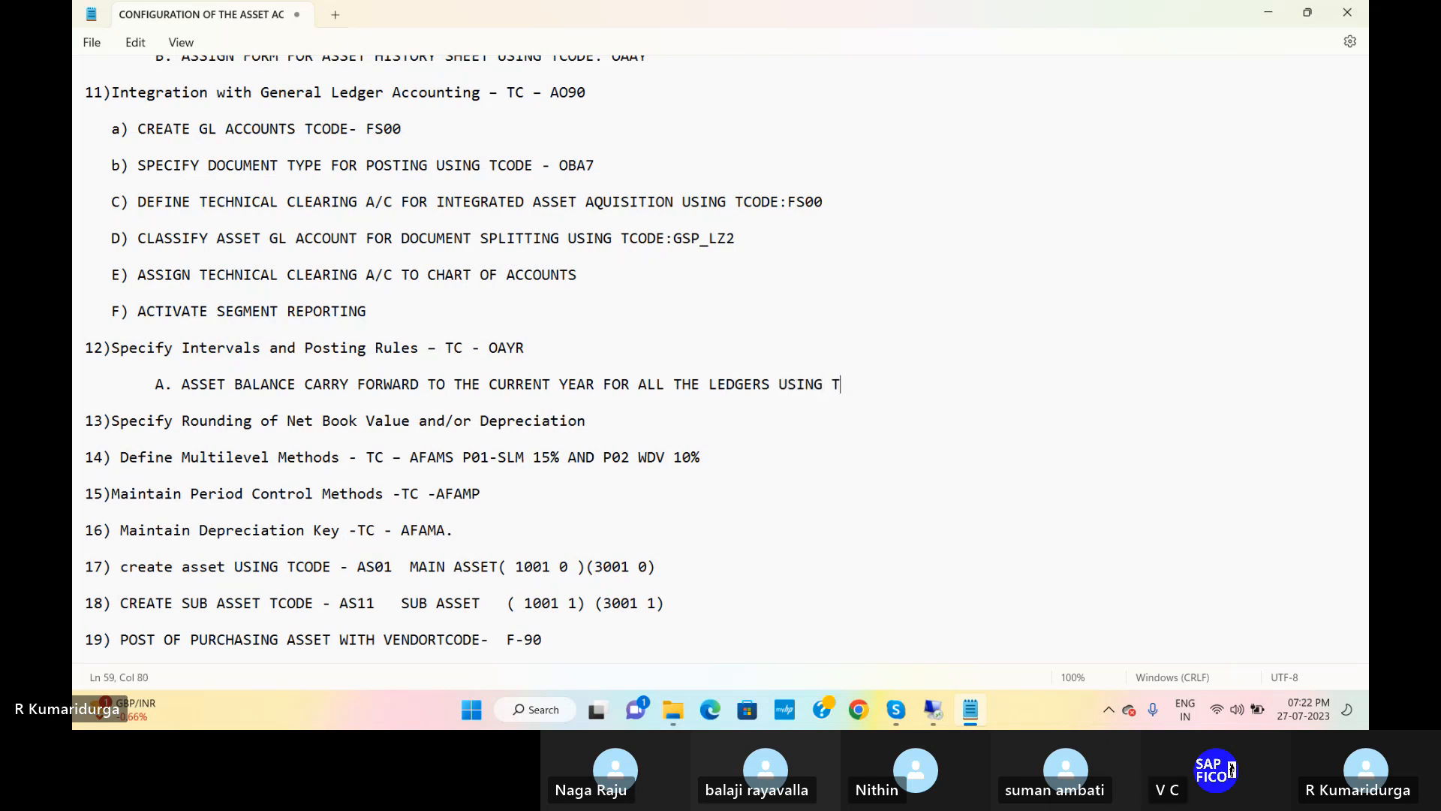
{"action": "type", "text": "CODE:"}
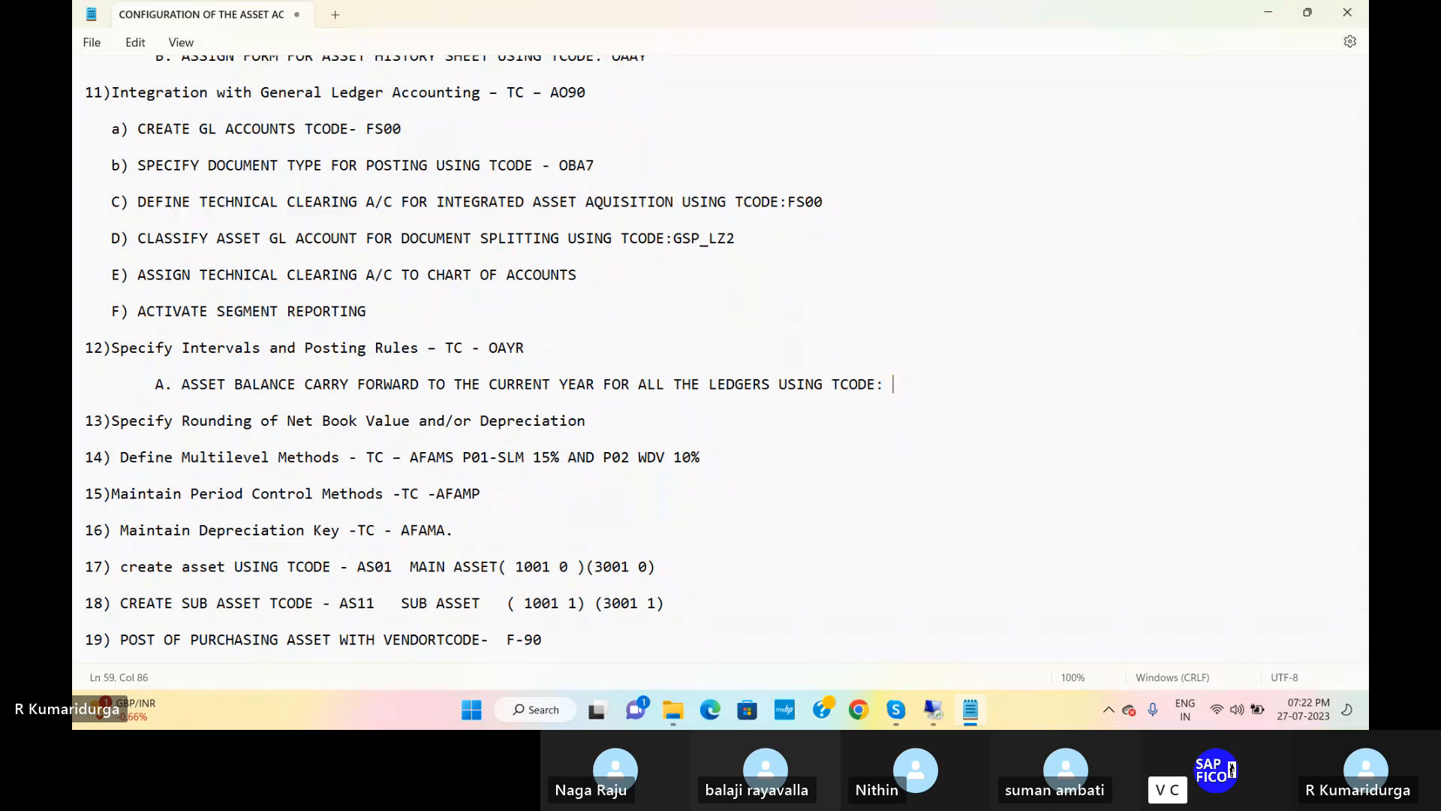
{"action": "type", "text": "F"}
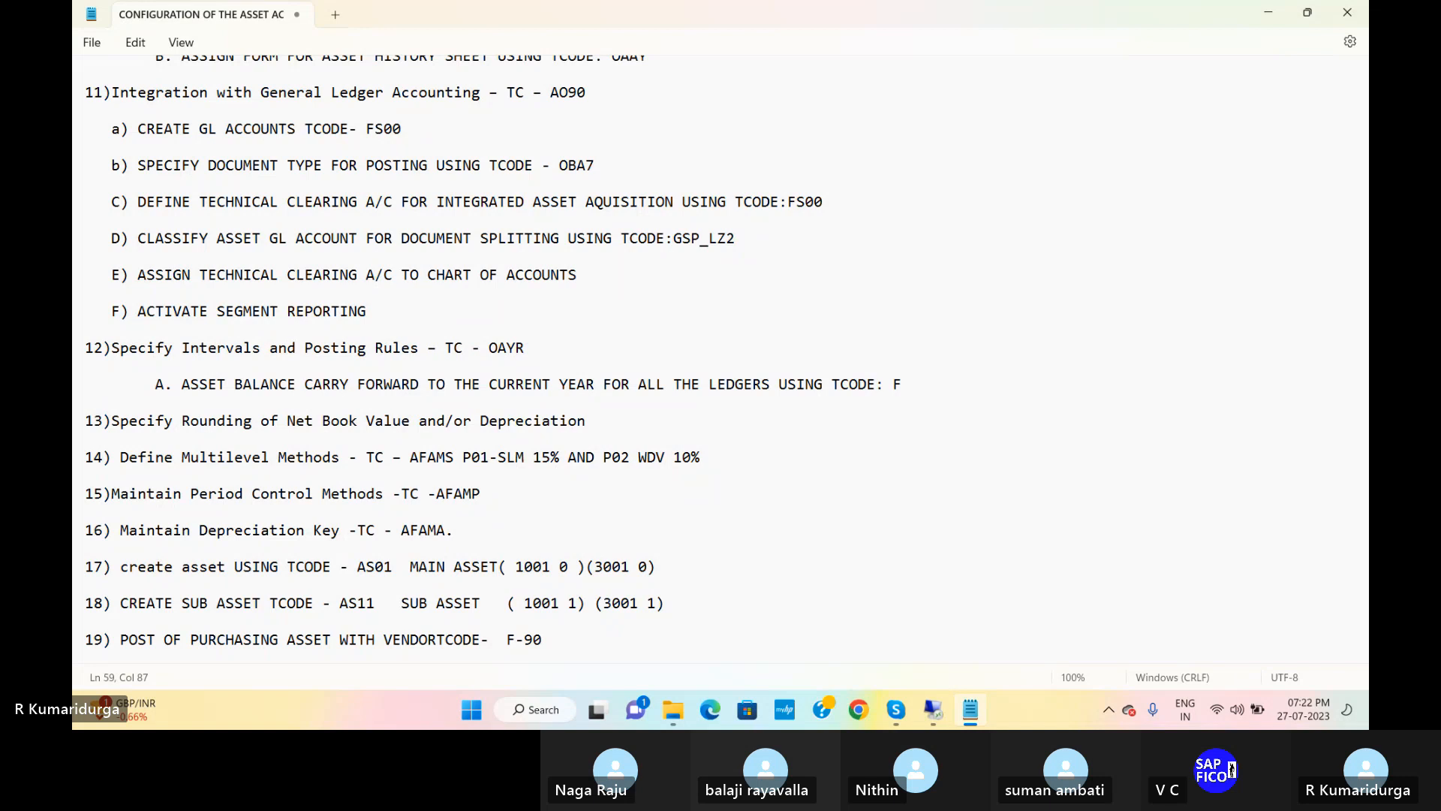
{"action": "type", "text": "AGL"}
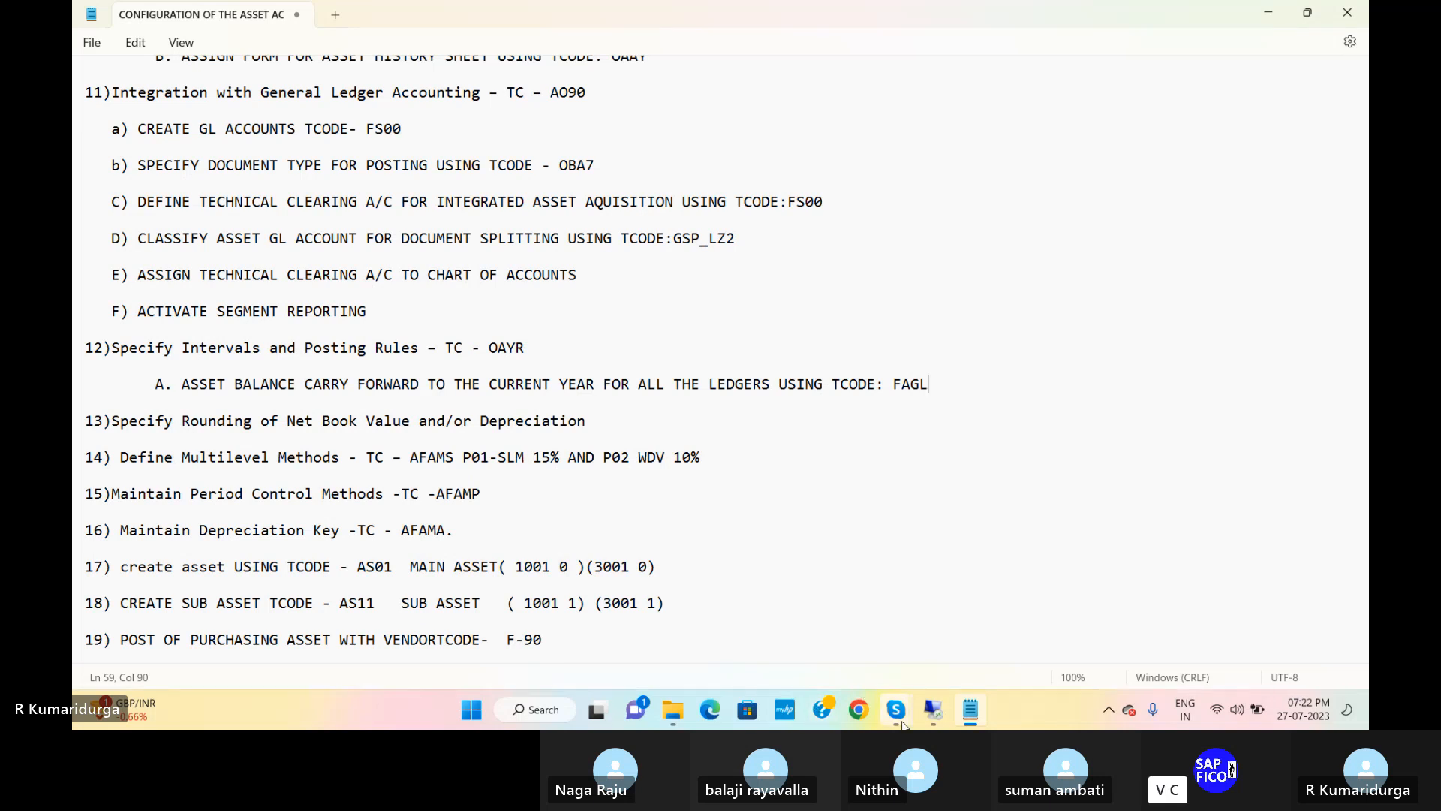
{"action": "type", "text": "GVTR"}
Check the transaction code posted in the Skype call chat, view the SAP Easy Access screen, and return to the Notepad notes
{"action": "mouse_move", "coordinate": [906, 724]}
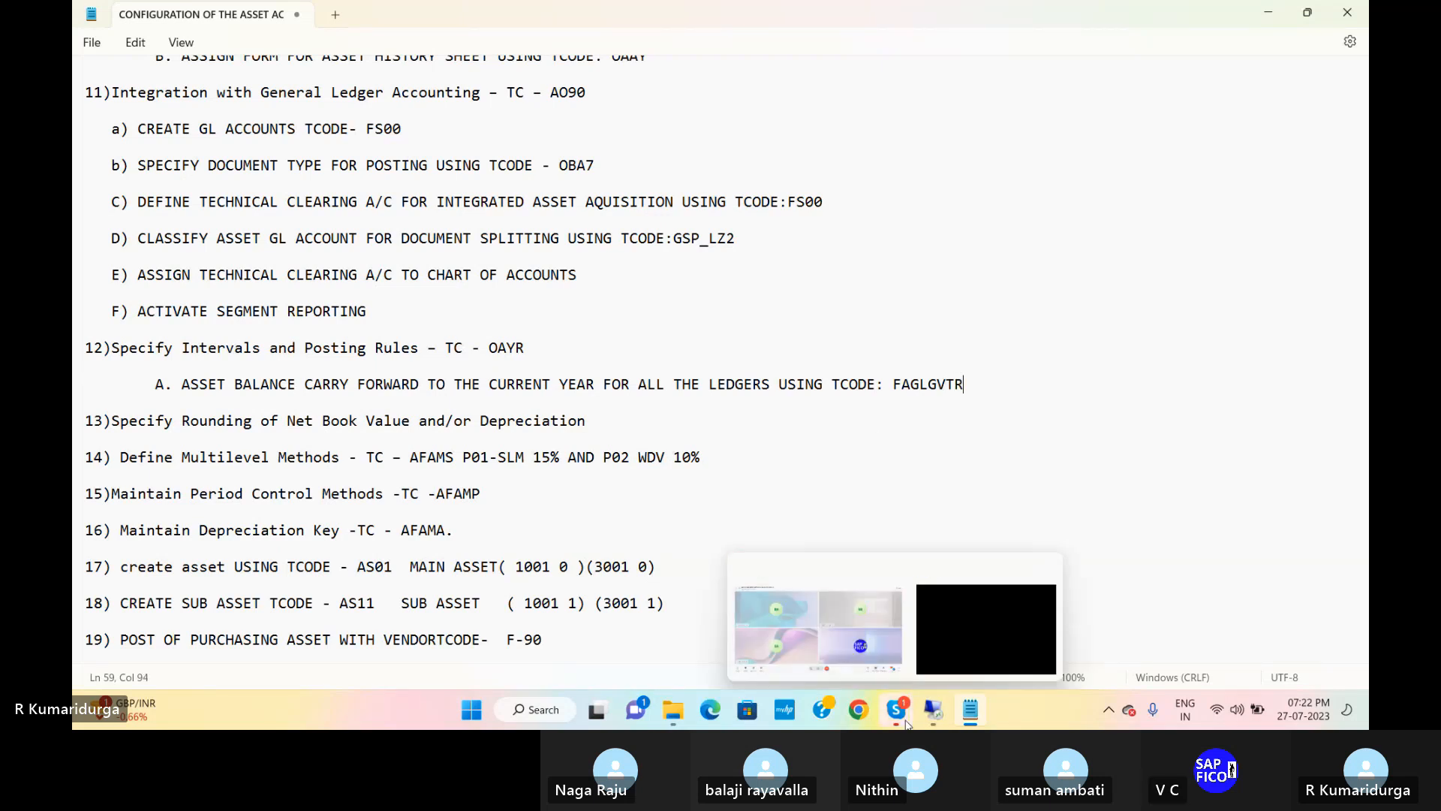
{"action": "left_click", "coordinate": [862, 650]}
{"action": "left_click", "coordinate": [1096, 653]}
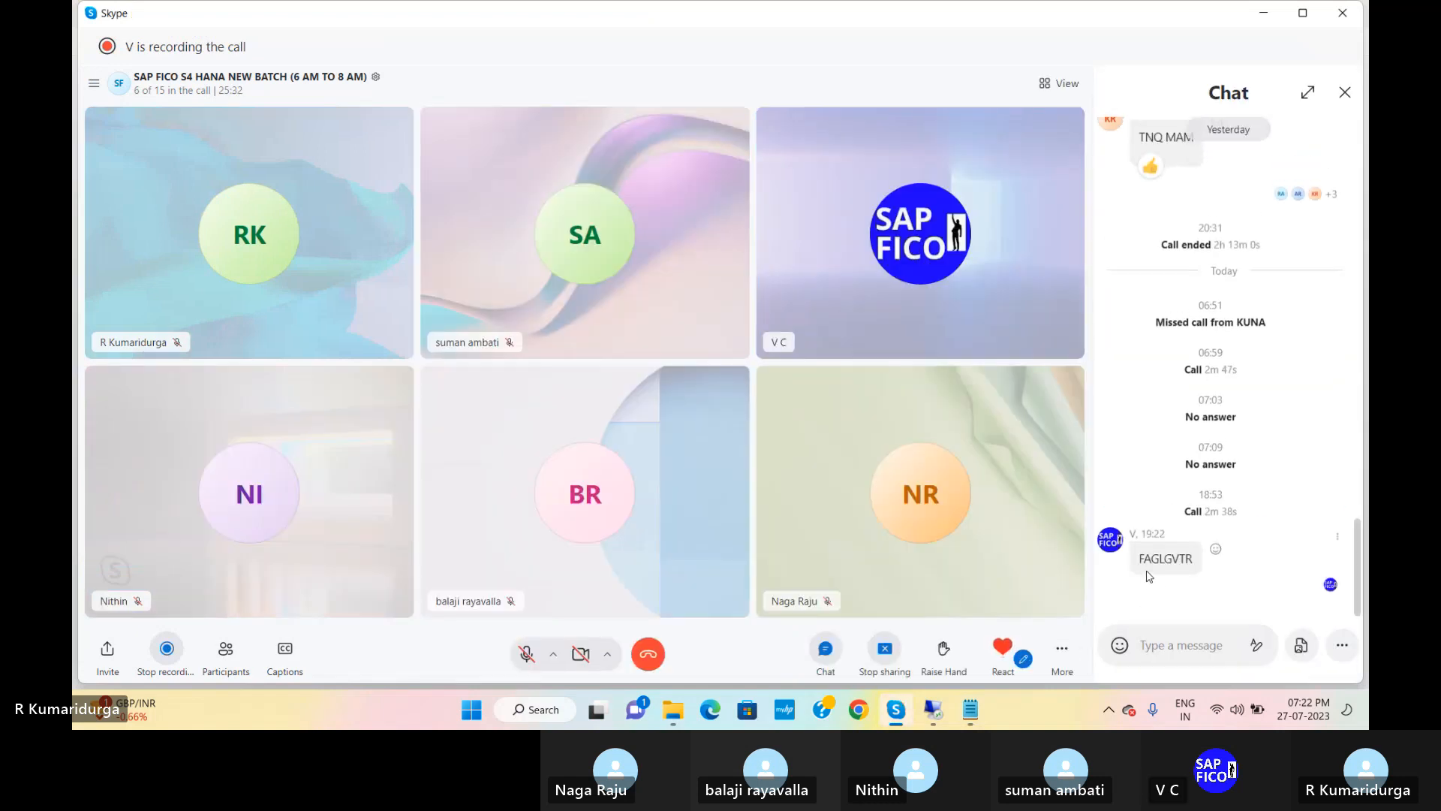
{"action": "mouse_move", "coordinate": [933, 720]}
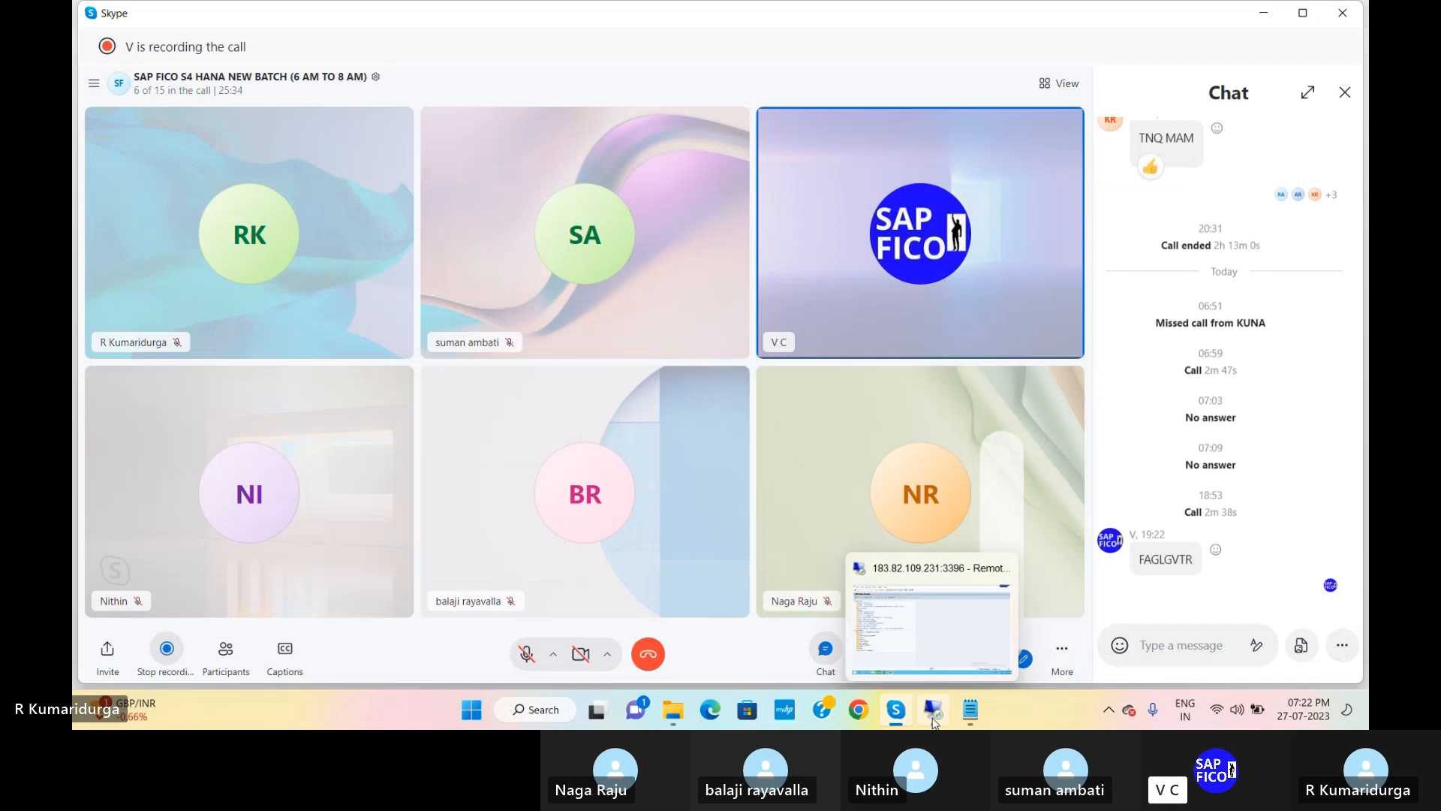
{"action": "left_click", "coordinate": [971, 710]}
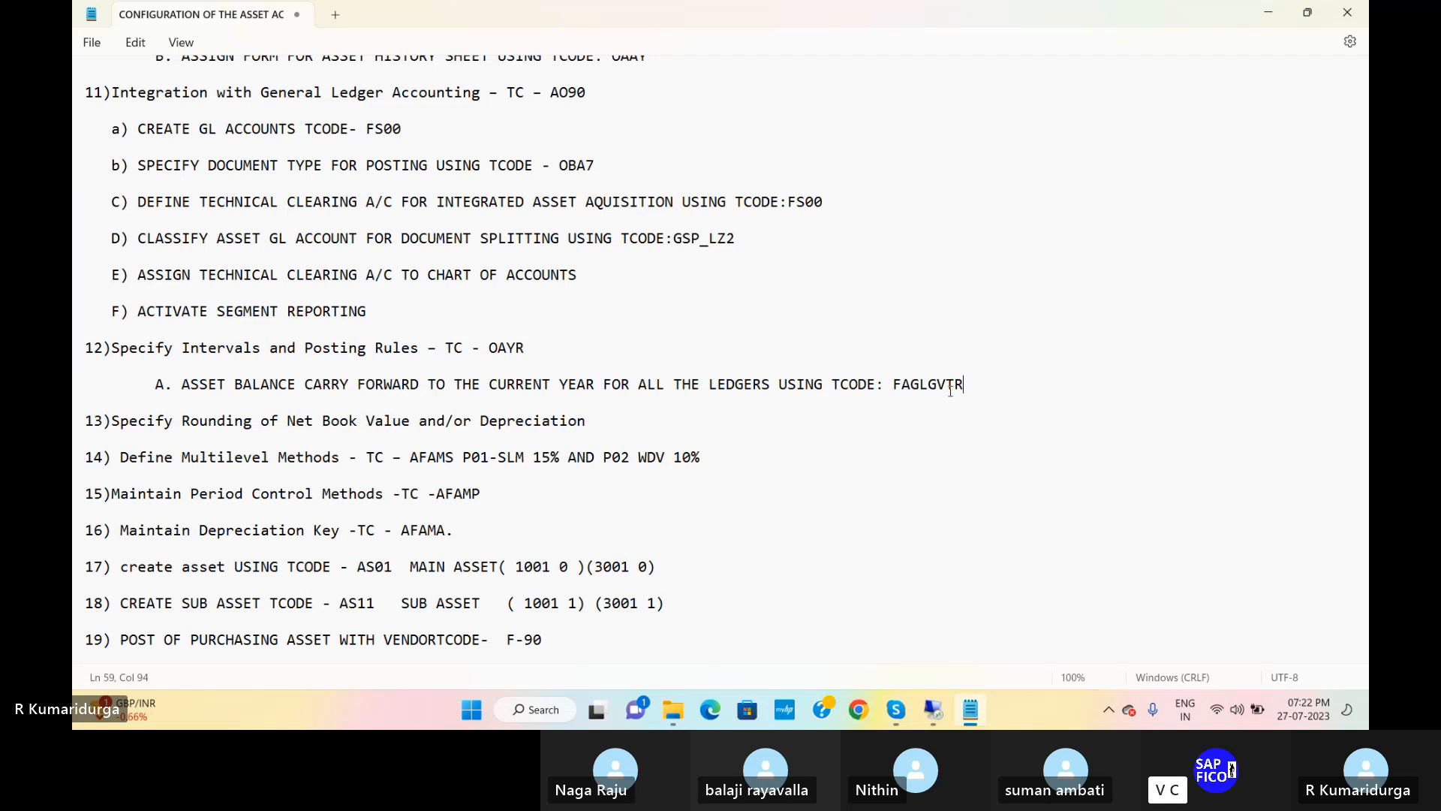
{"action": "mouse_move", "coordinate": [933, 711]}
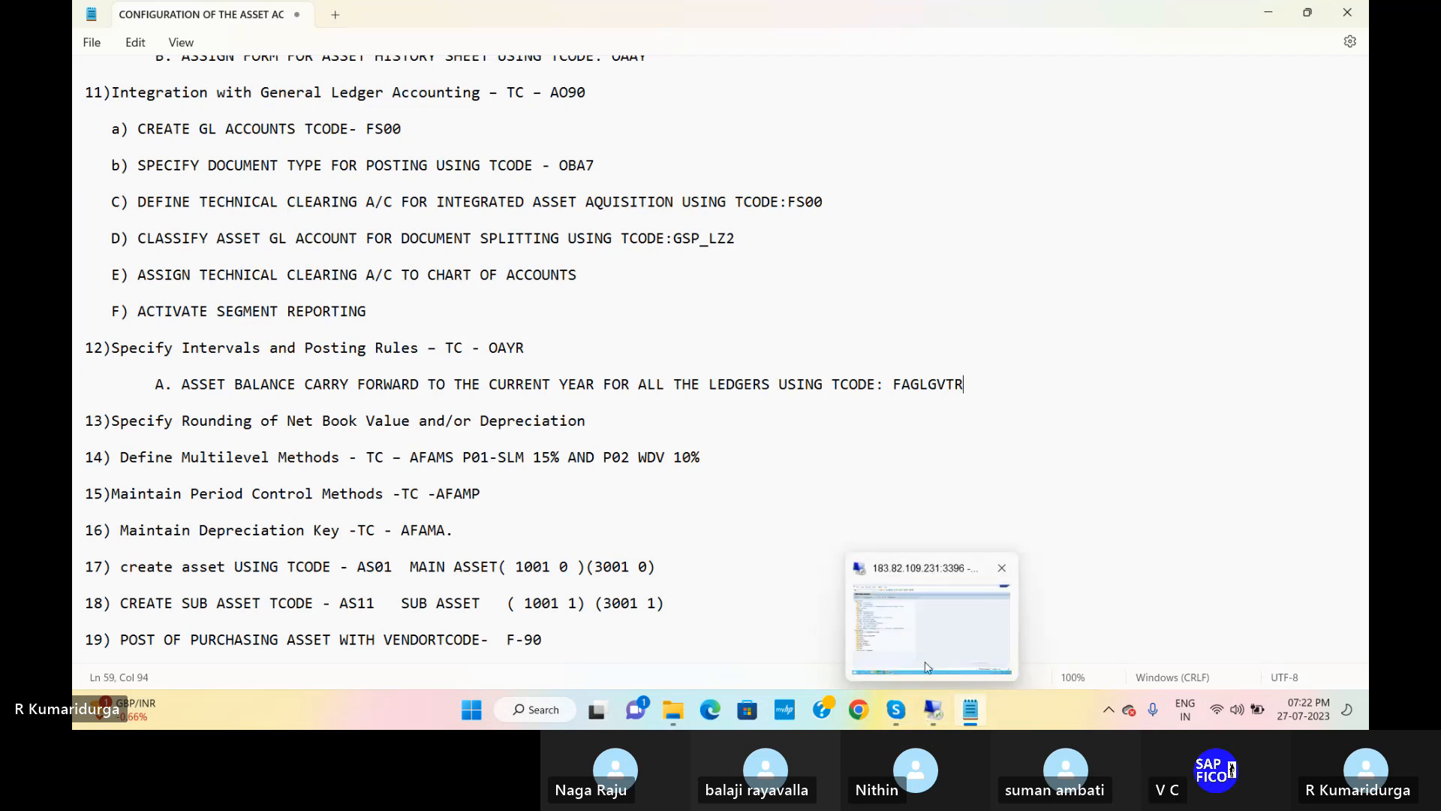
{"action": "left_click", "coordinate": [921, 629]}
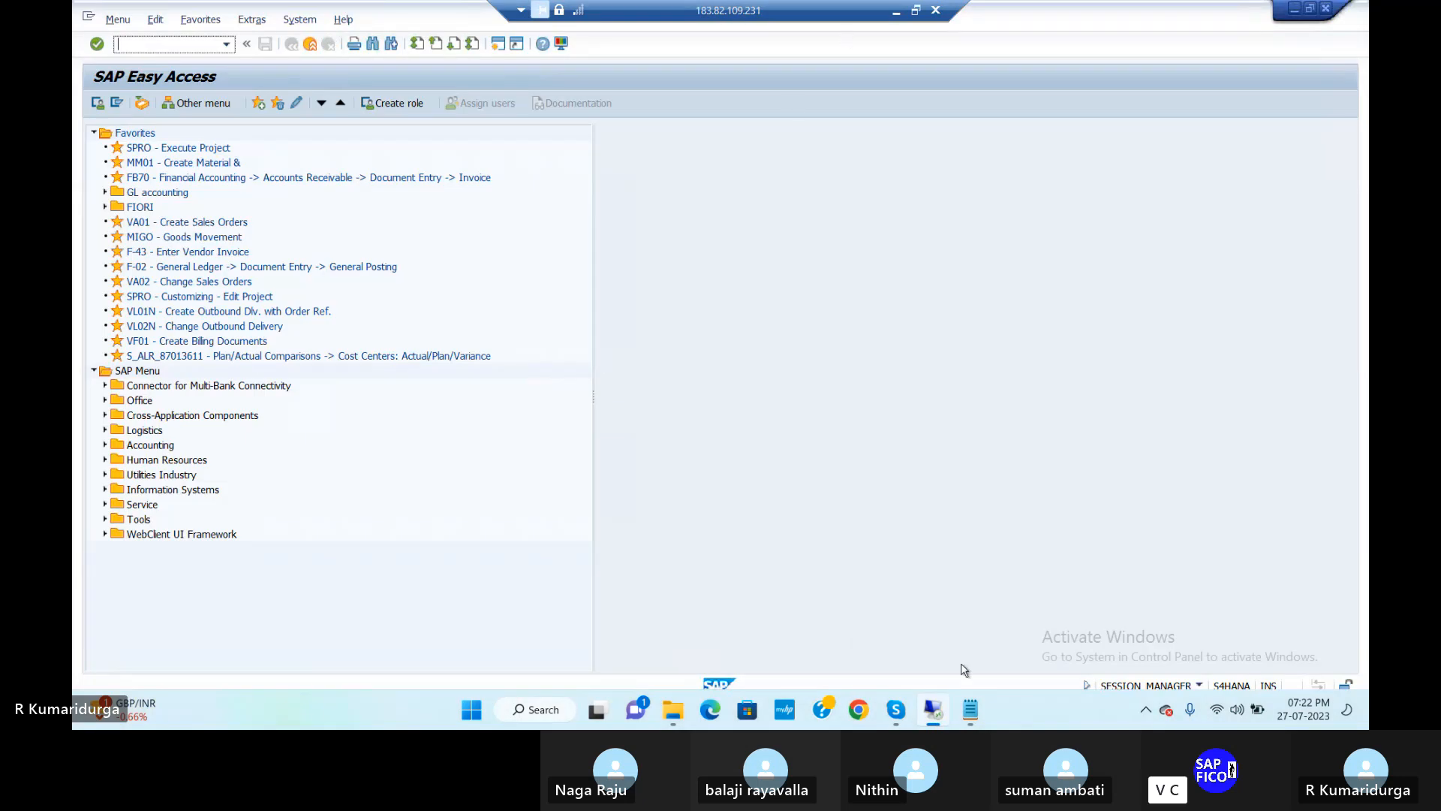
{"action": "left_click", "coordinate": [971, 710]}
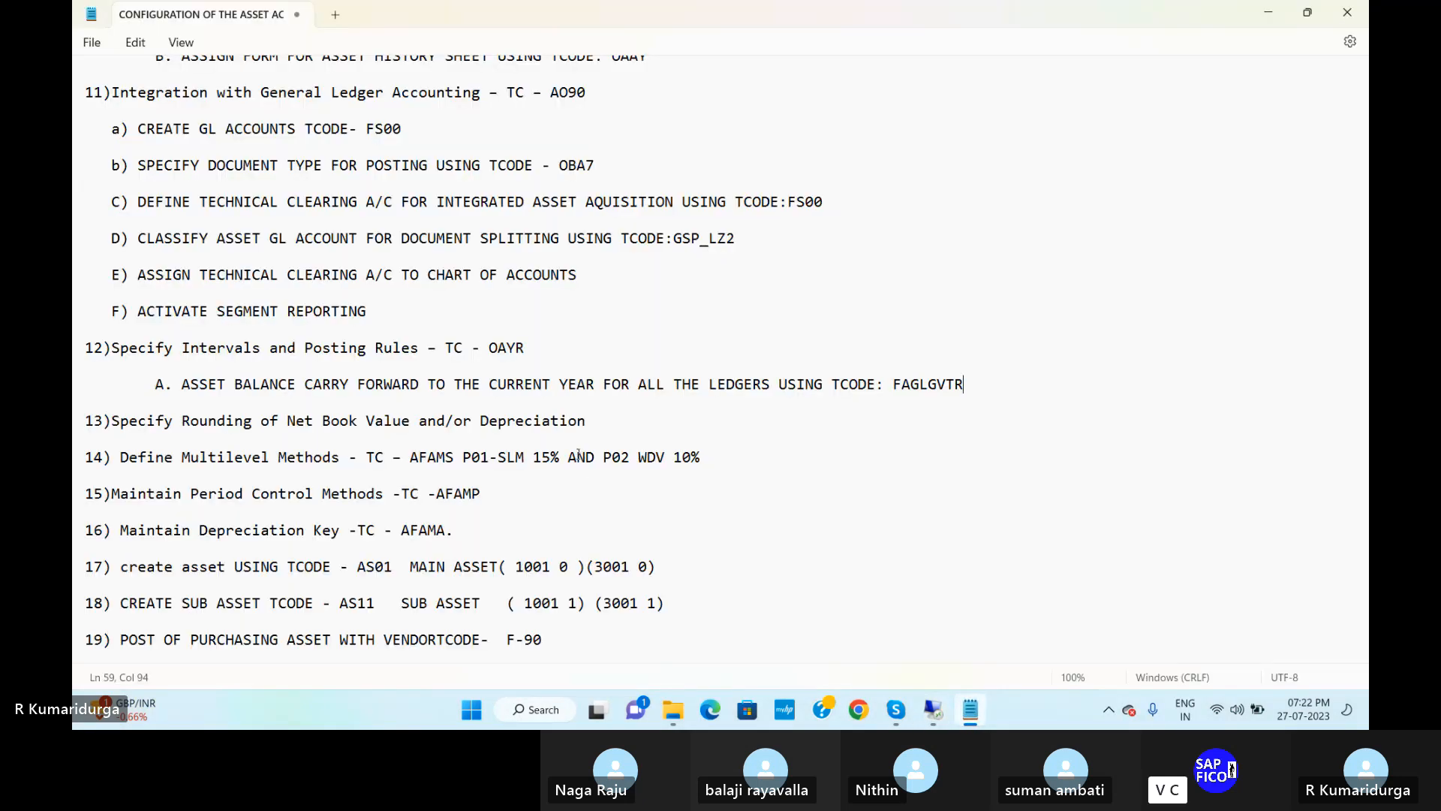
Add an indented sub-item B below sub-item A reading "YEAR END CLOSING USING TCODE: AJAB"
{"action": "key", "text": "Return"}
{"action": "key", "text": "Return"}
{"action": "key", "text": "Tab"}
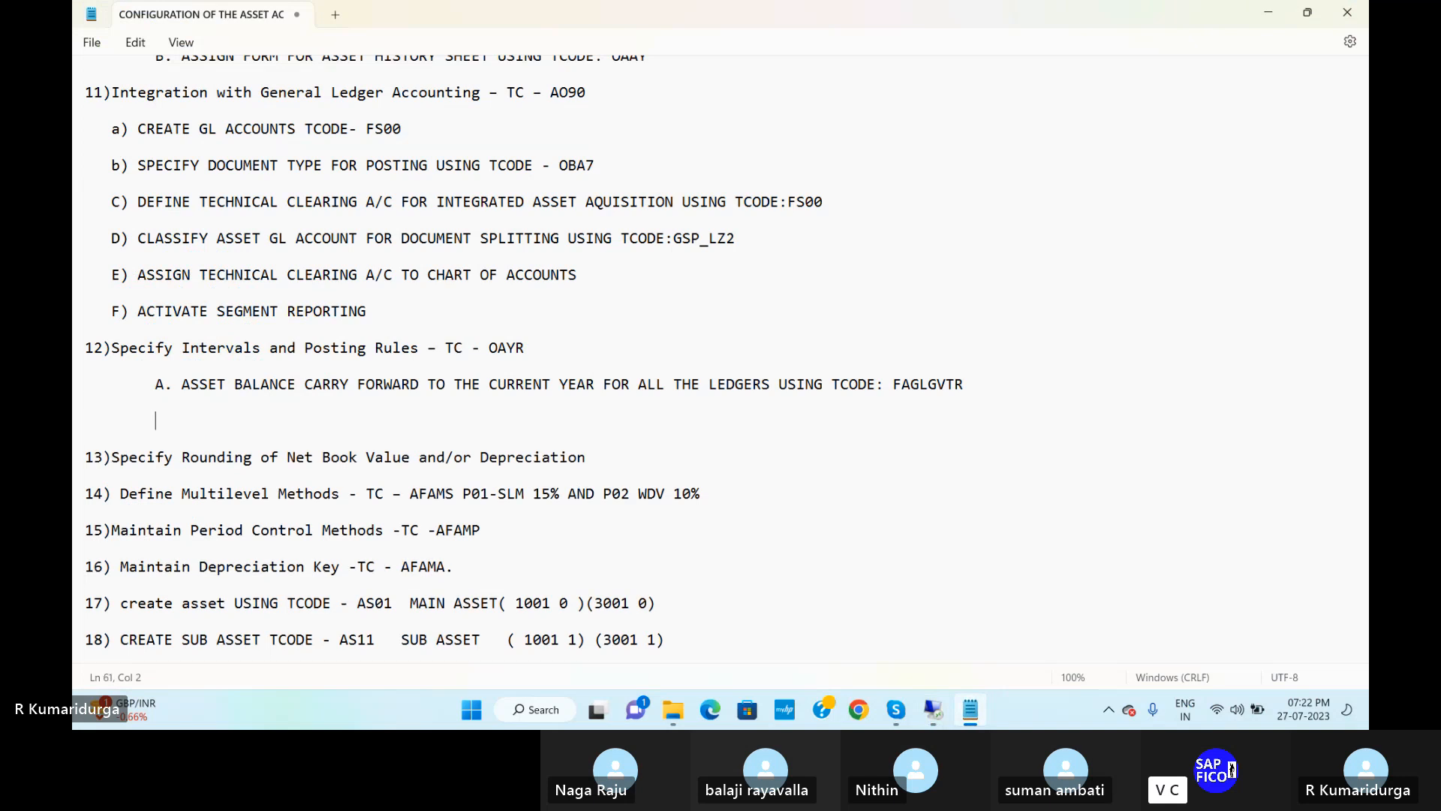
{"action": "type", "text": "B. YEAR END CLOSING USING "}
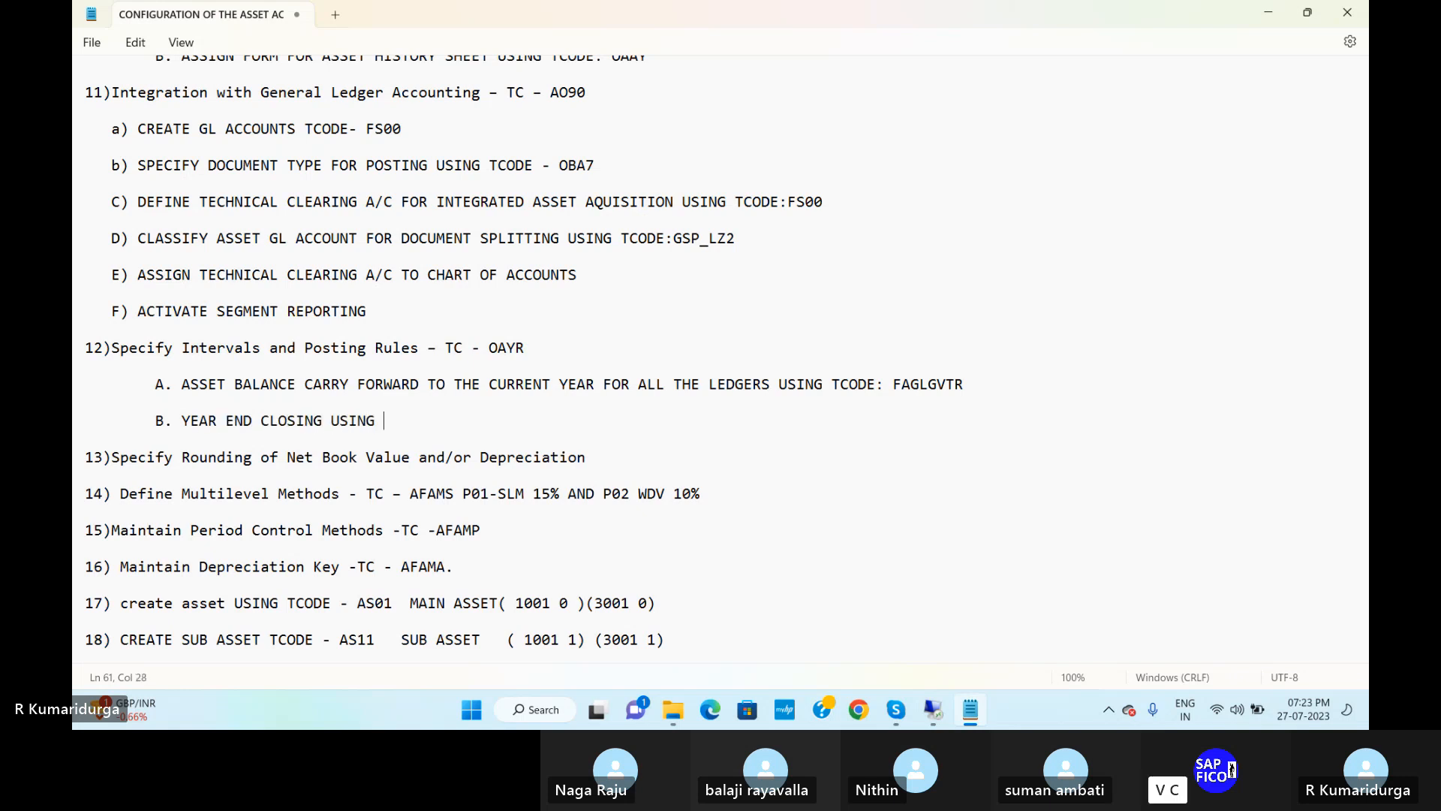
{"action": "type", "text": "TCODE: AJAP"}
{"action": "key", "text": "BackSpace"}
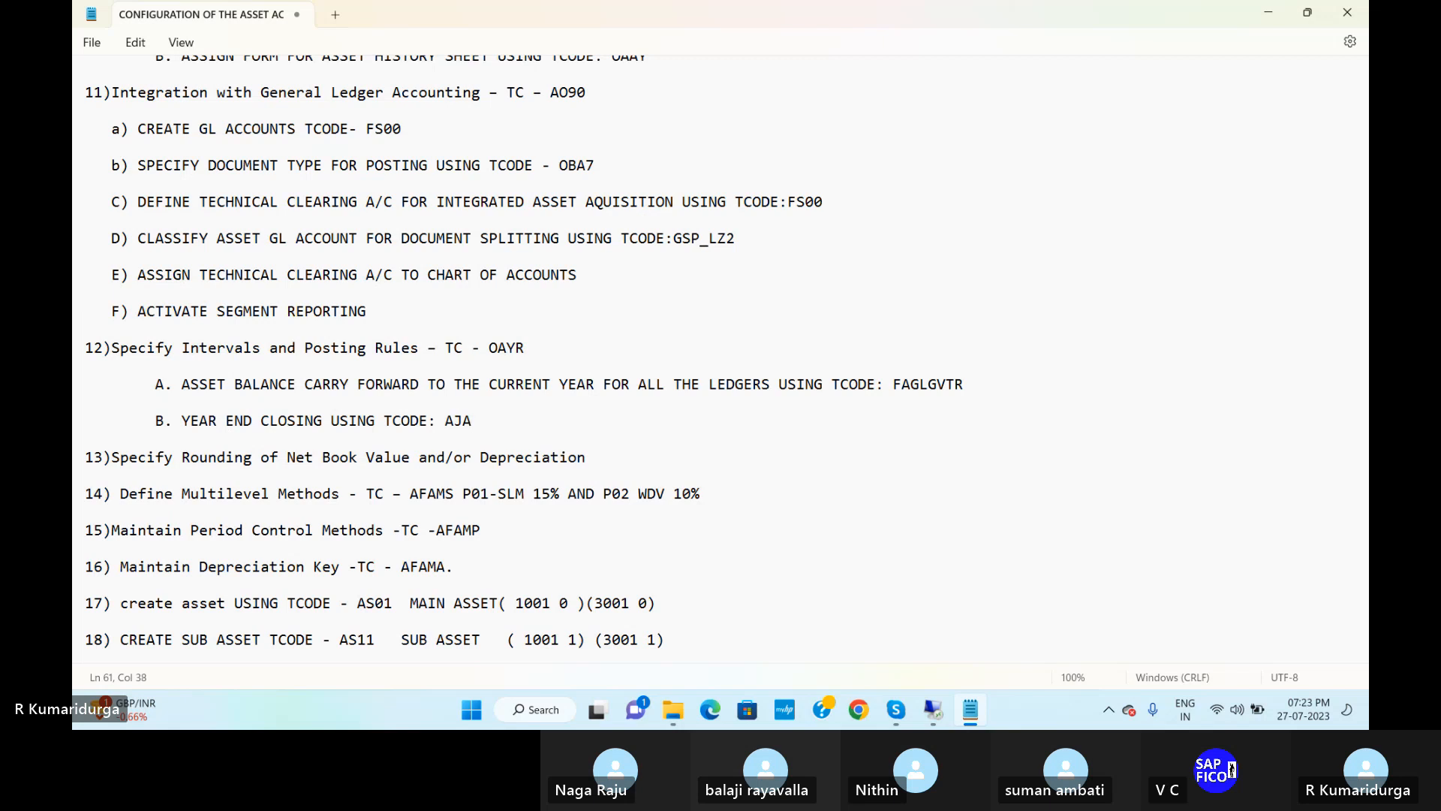
{"action": "type", "text": "B"}
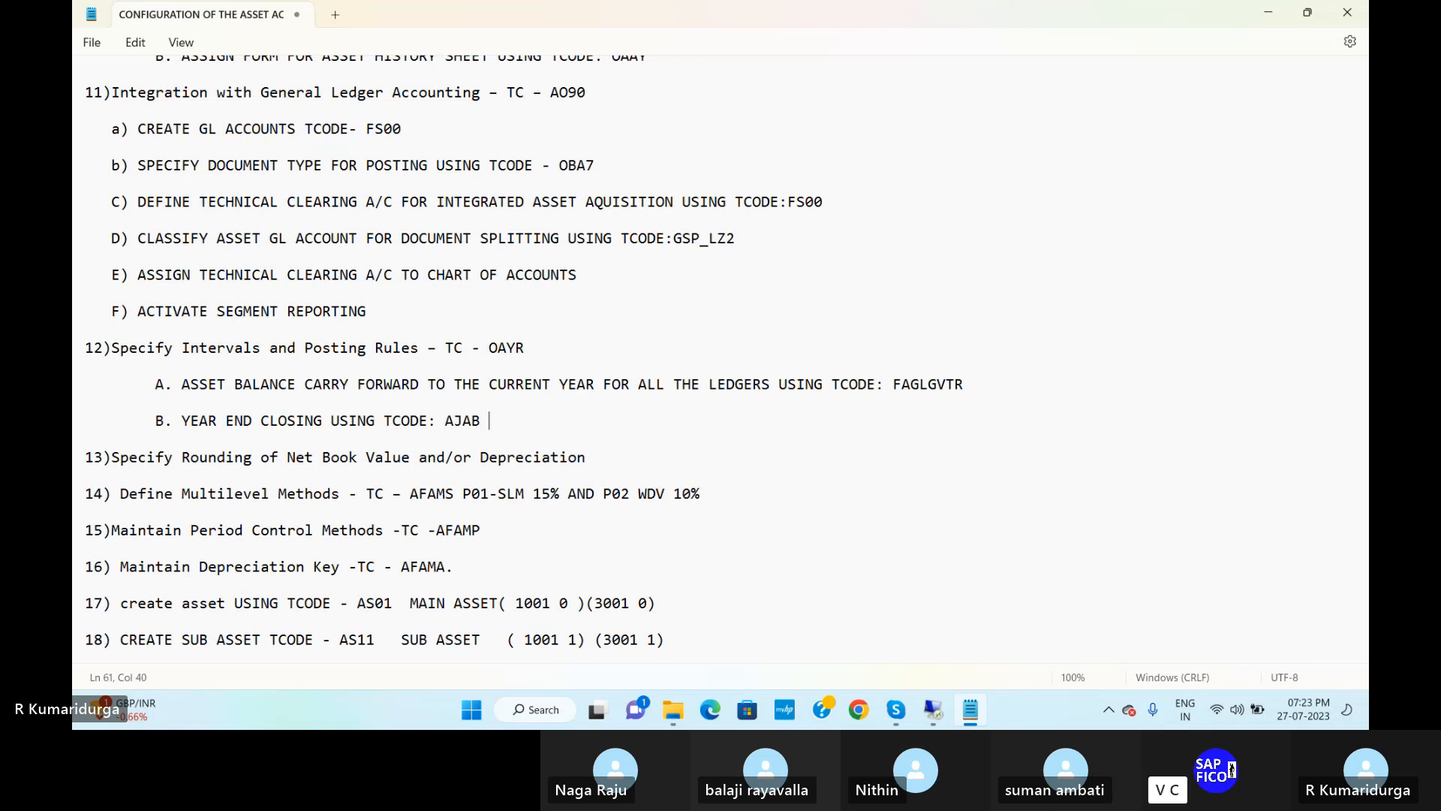
{"action": "type", "text": "PROGR"}
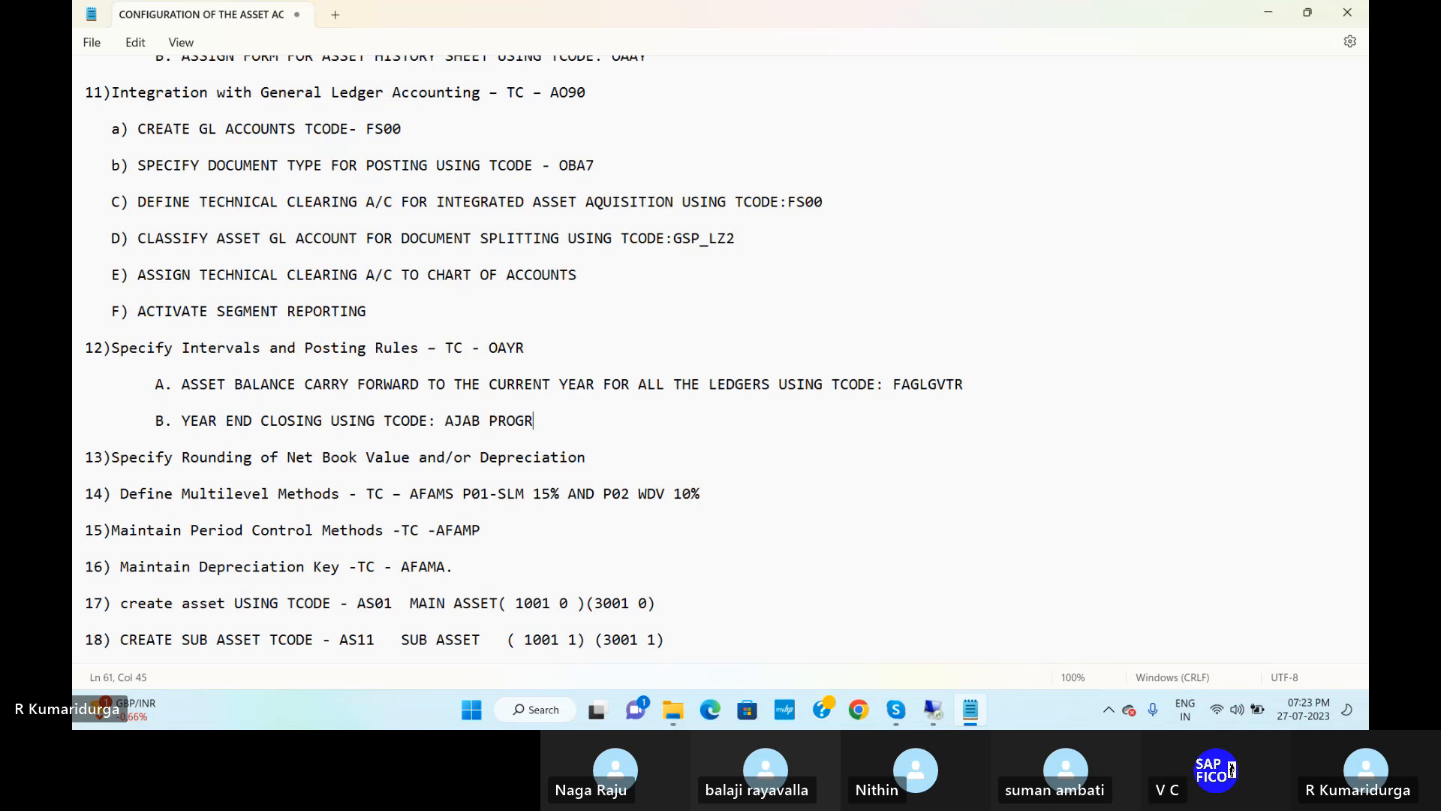
{"action": "type", "text": "A"}
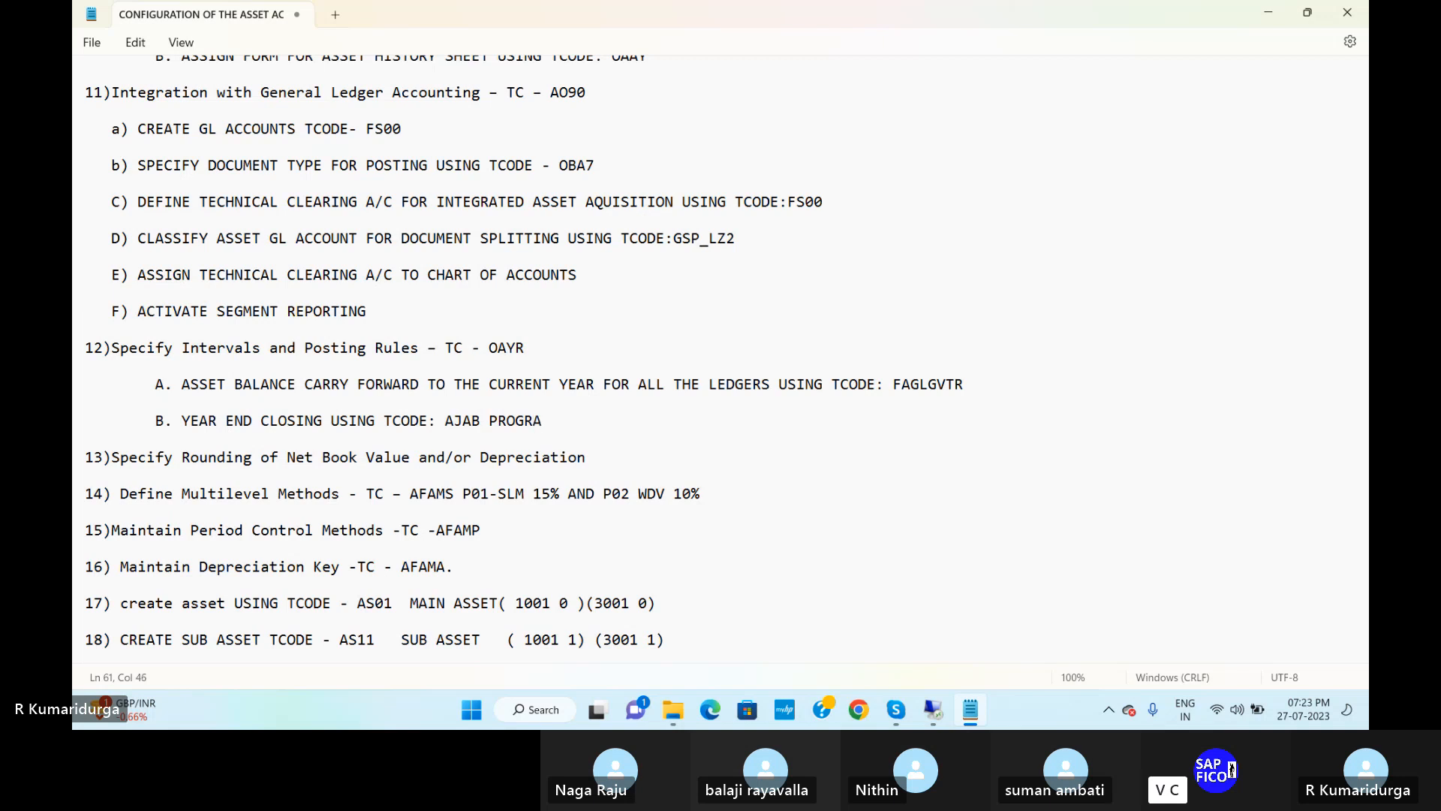
{"action": "key", "text": "BackSpace"}
{"action": "key", "text": "BackSpace"}
{"action": "key", "text": "BackSpace"}
{"action": "key", "text": "BackSpace"}
{"action": "key", "text": "BackSpace"}
{"action": "key", "text": "BackSpace"}
Insert a blank line below sub-item B and append "AND PROGRAM IS" to its text
{"action": "key", "text": "Return"}
{"action": "key", "text": "Return"}
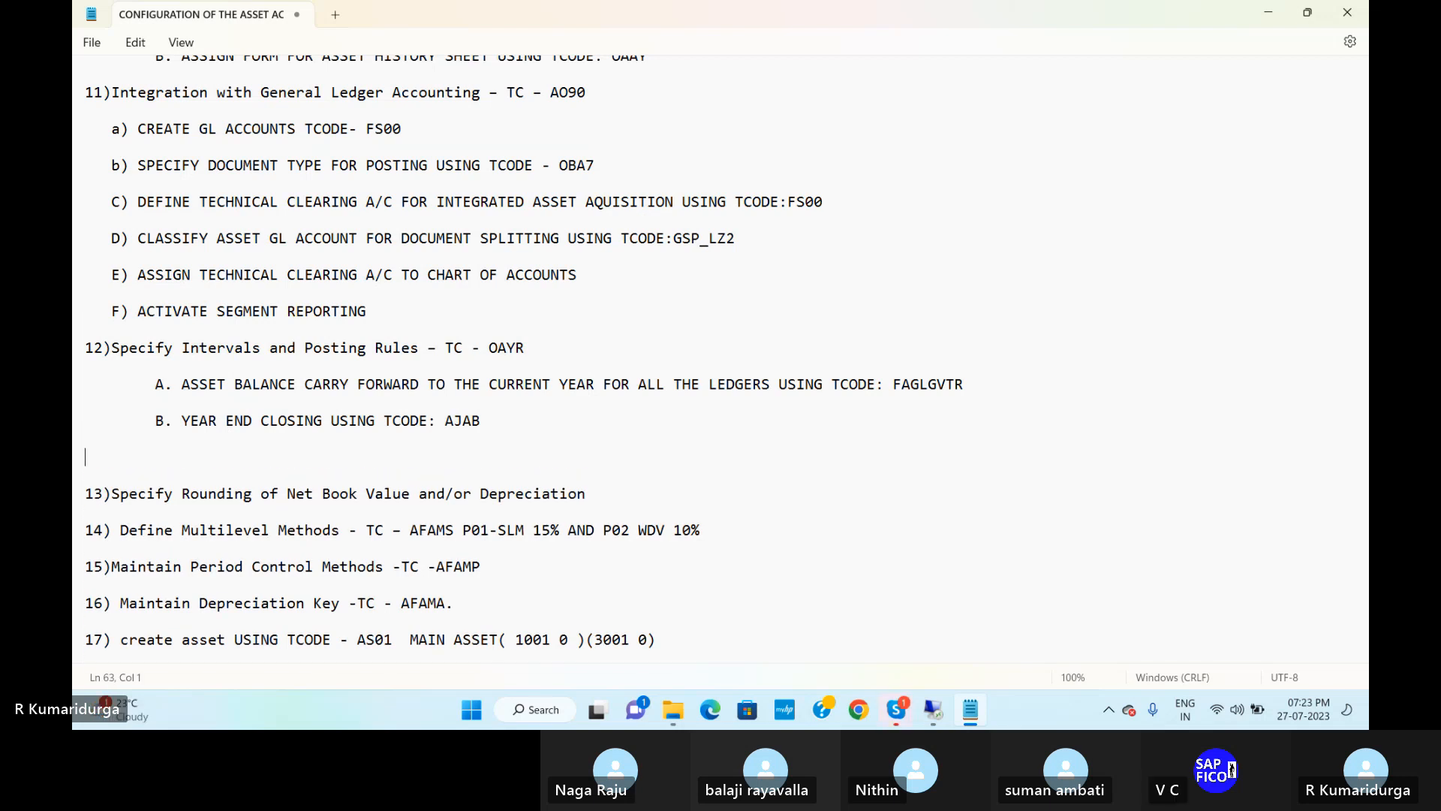
{"action": "left_click", "coordinate": [994, 462]}
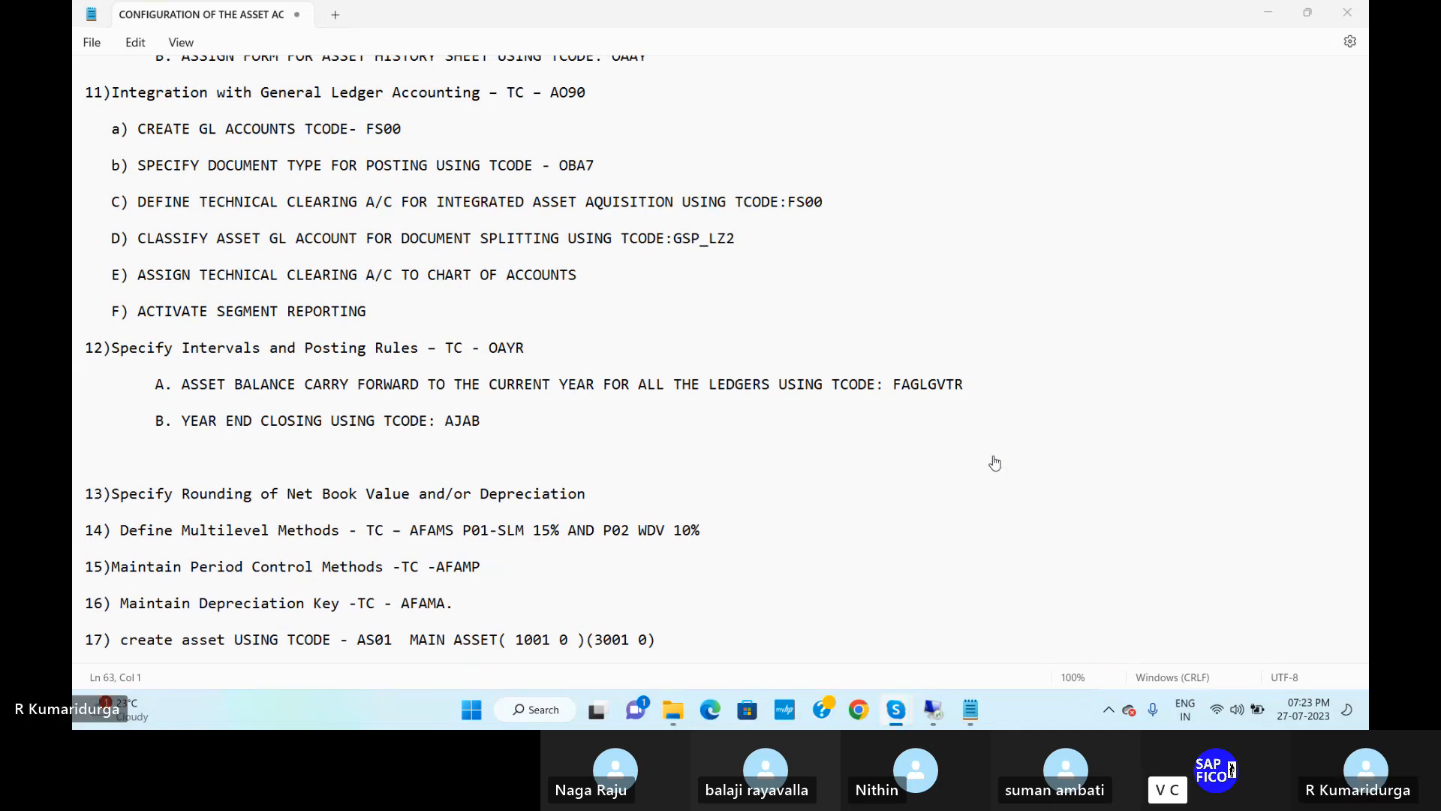
{"action": "left_click", "coordinate": [995, 463]}
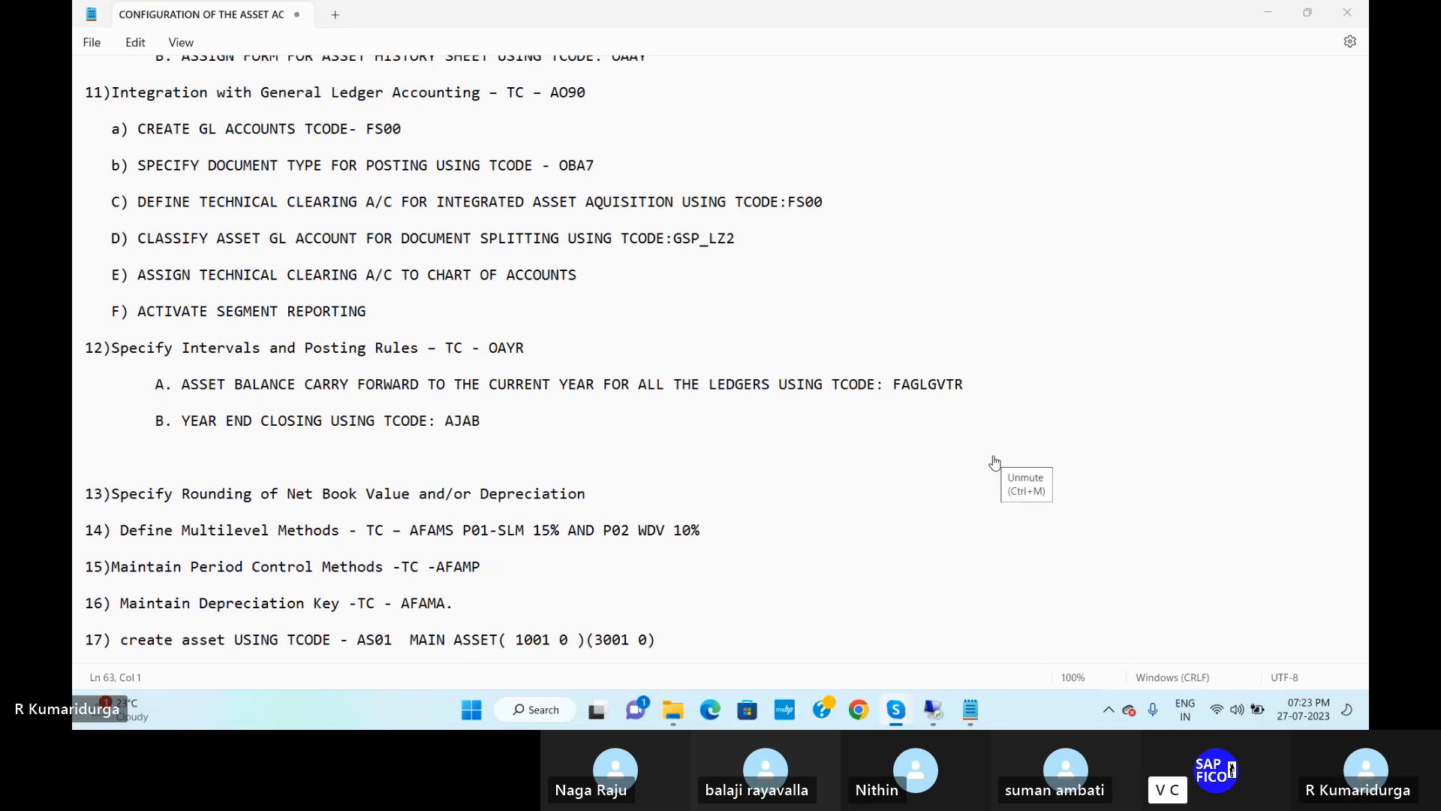
{"action": "left_click", "coordinate": [497, 422]}
{"action": "type", "text": "AND"}
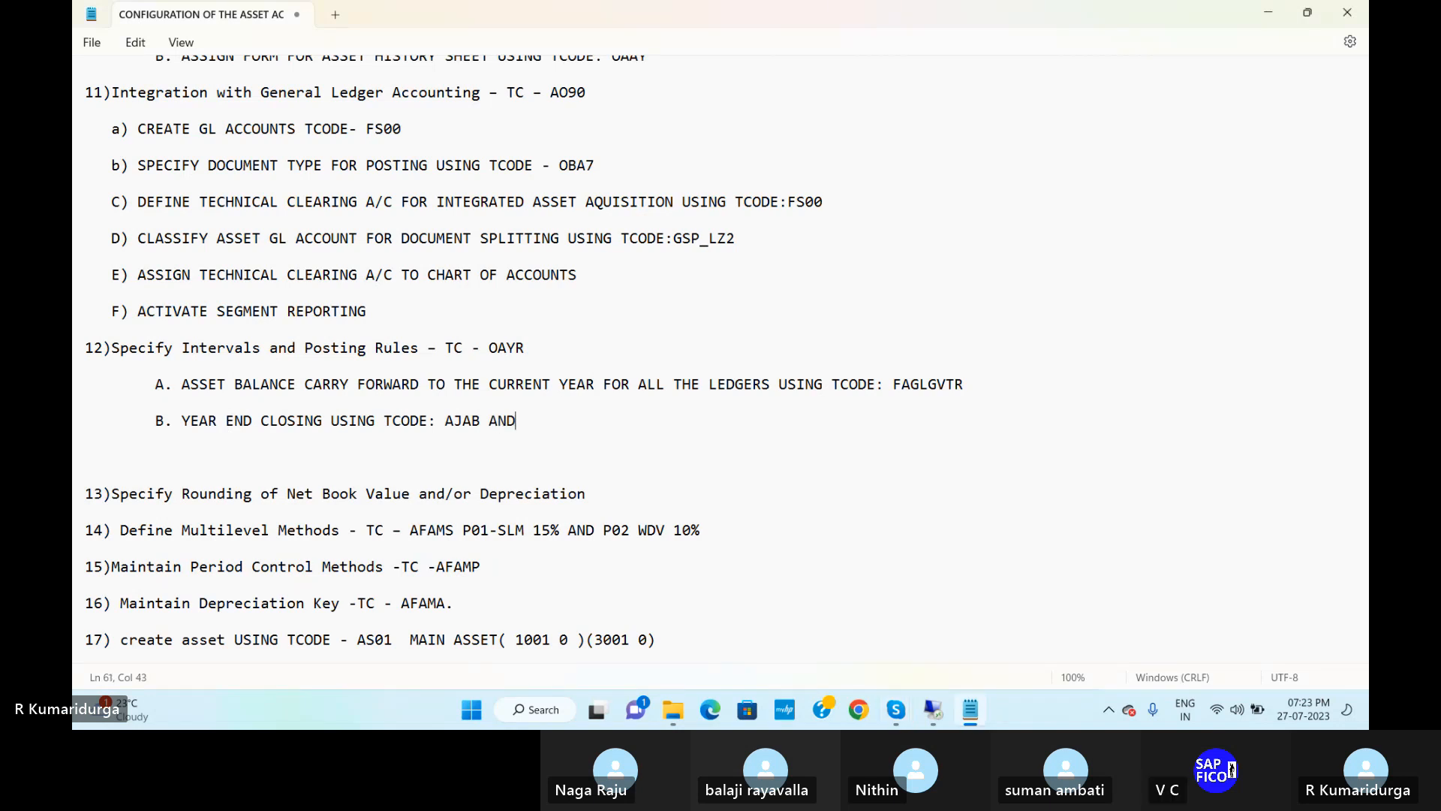
{"action": "type", "text": " PROGRAM IS"}
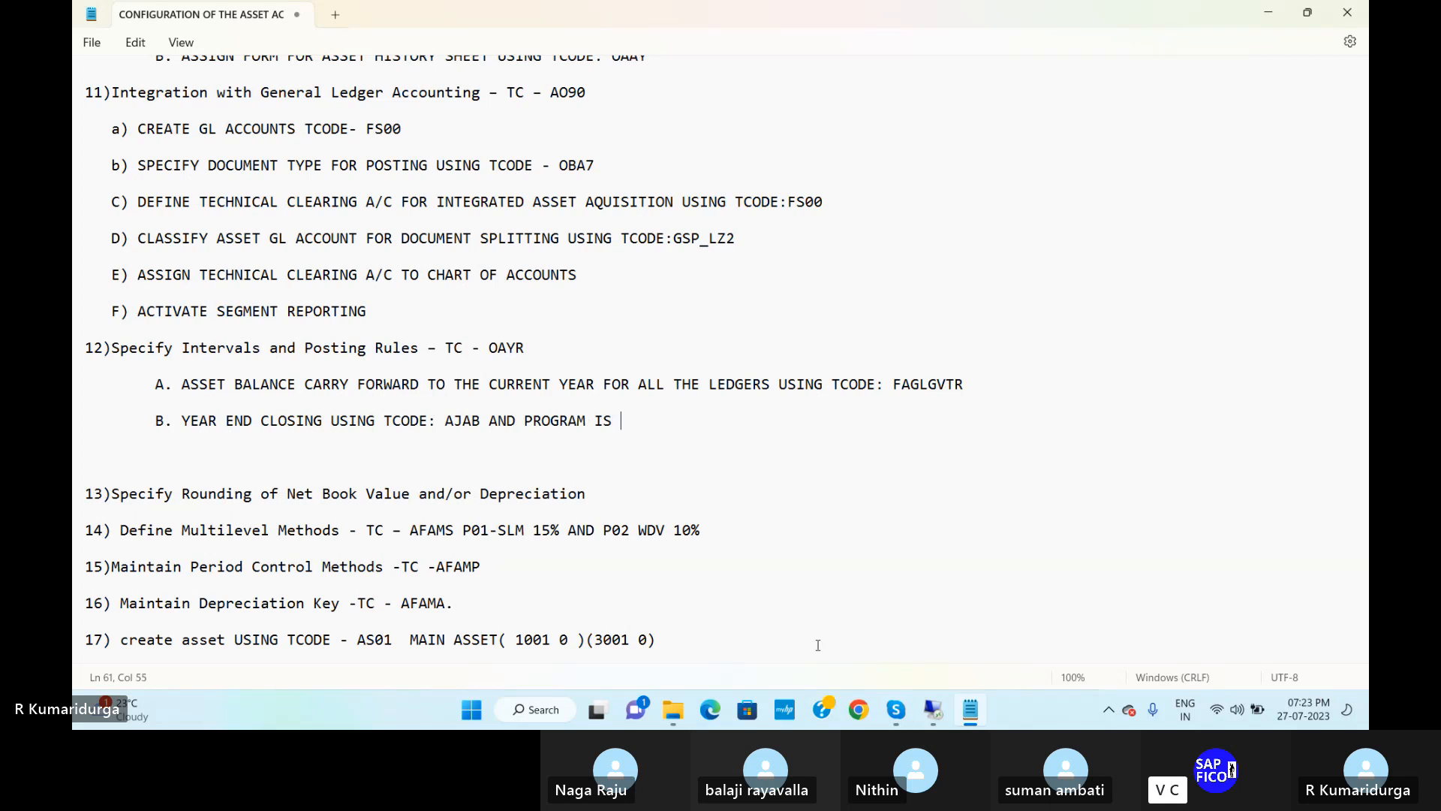
Copy the program name RAJBS00 from the Skype call chat and paste it at the end of sub-item B in Notepad
{"action": "left_click", "coordinate": [896, 710]}
{"action": "left_click", "coordinate": [818, 629]}
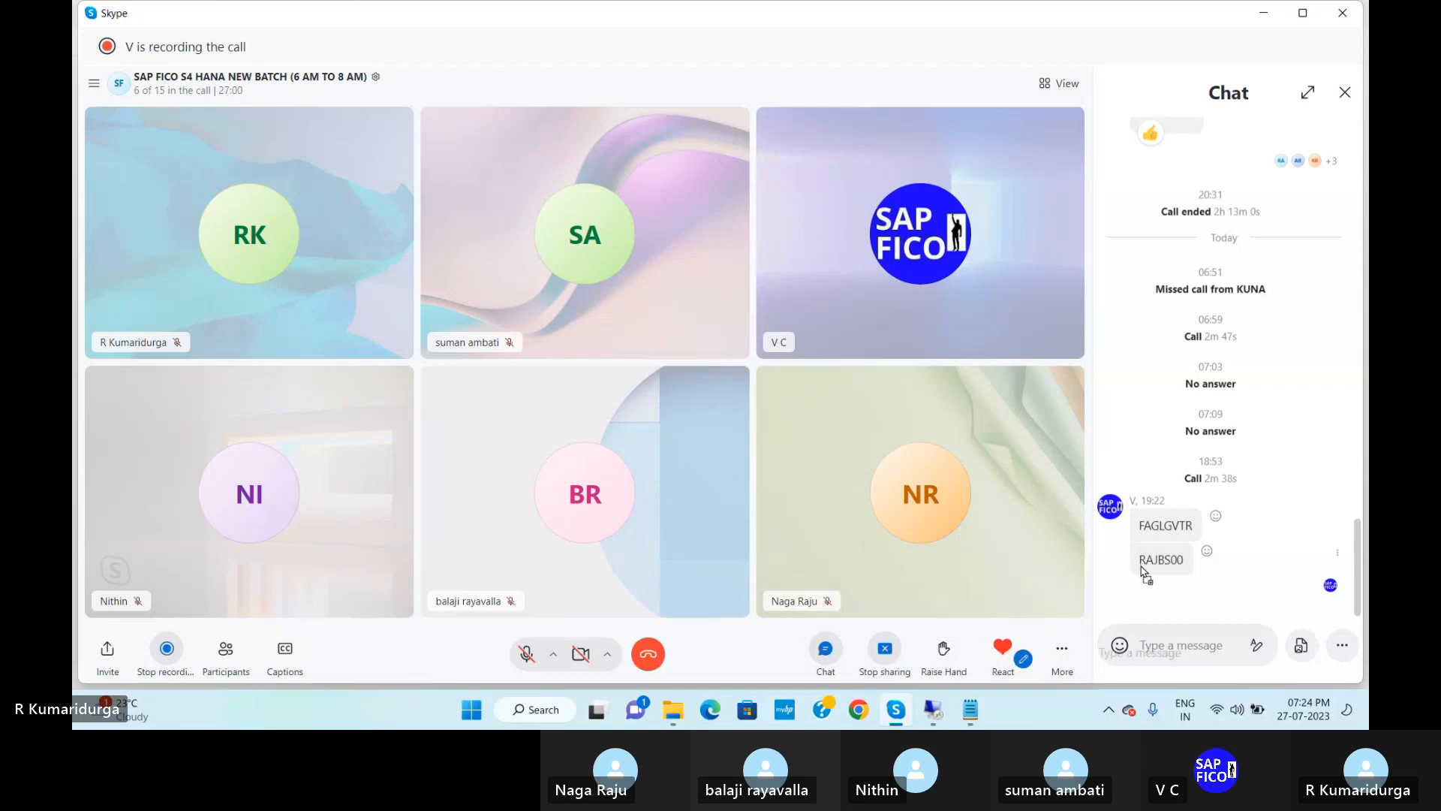
{"action": "left_click_drag", "start_coordinate": [1142, 561], "coordinate": [1176, 560]}
{"action": "key", "text": "ctrl+c"}
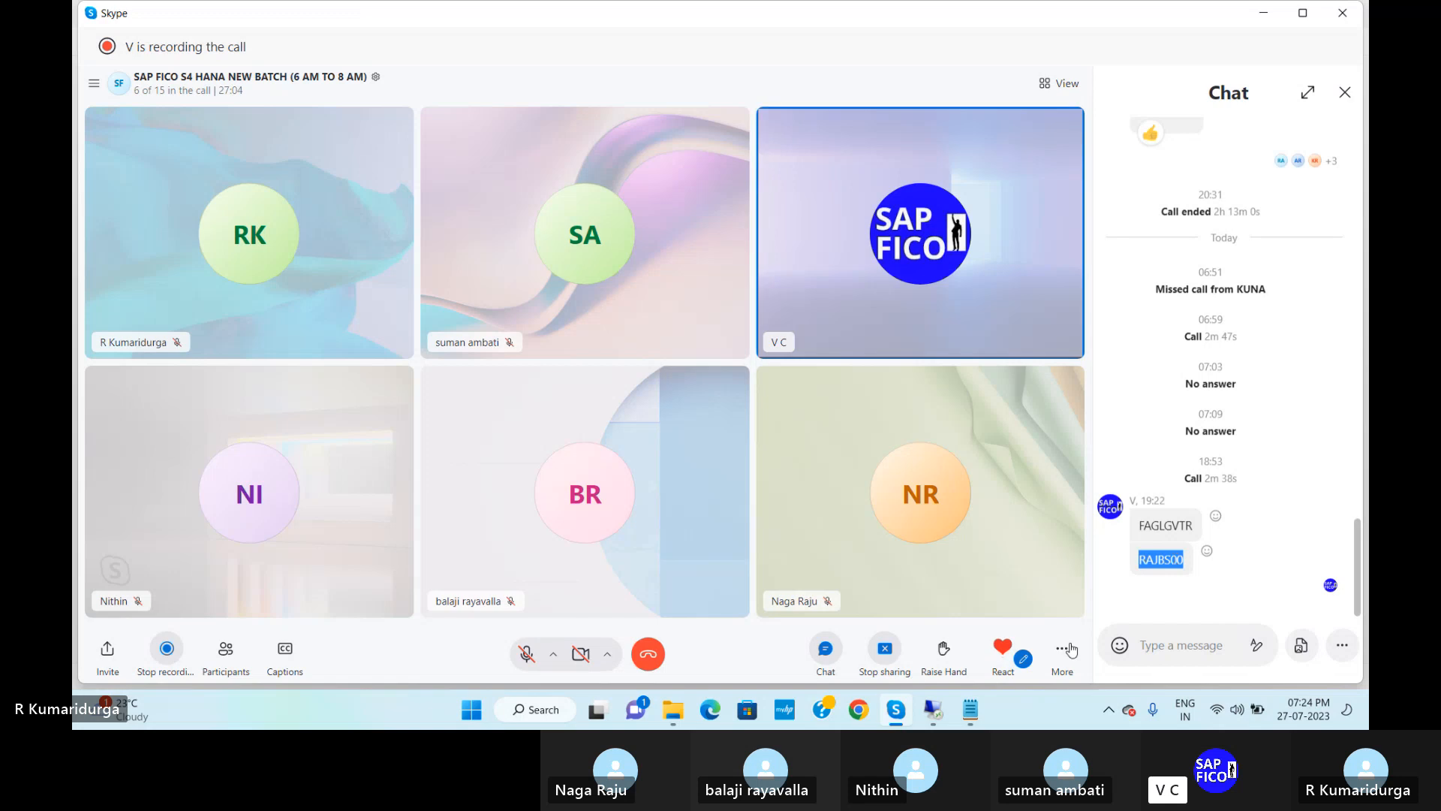
{"action": "left_click", "coordinate": [974, 716]}
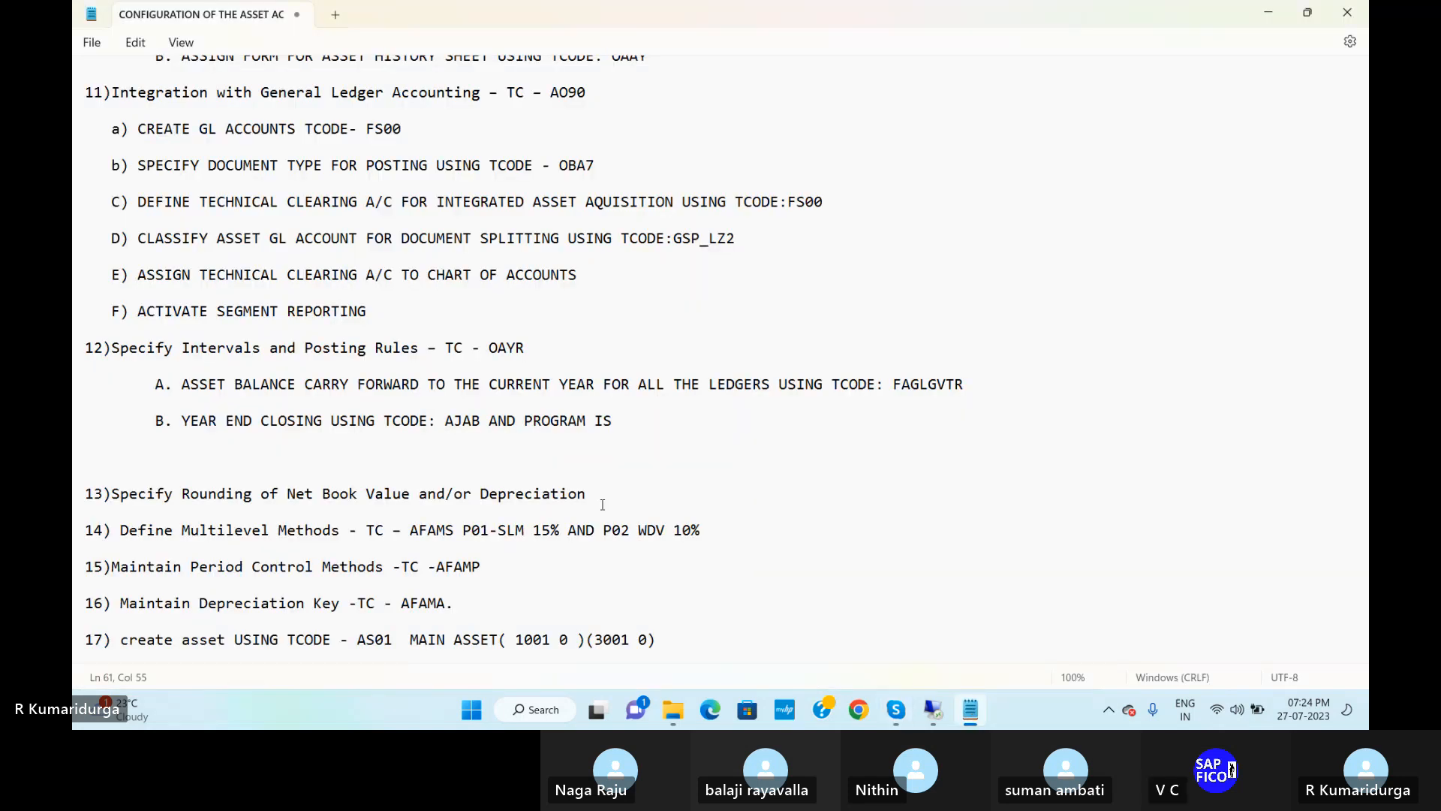
{"action": "key", "text": "ctrl+v"}
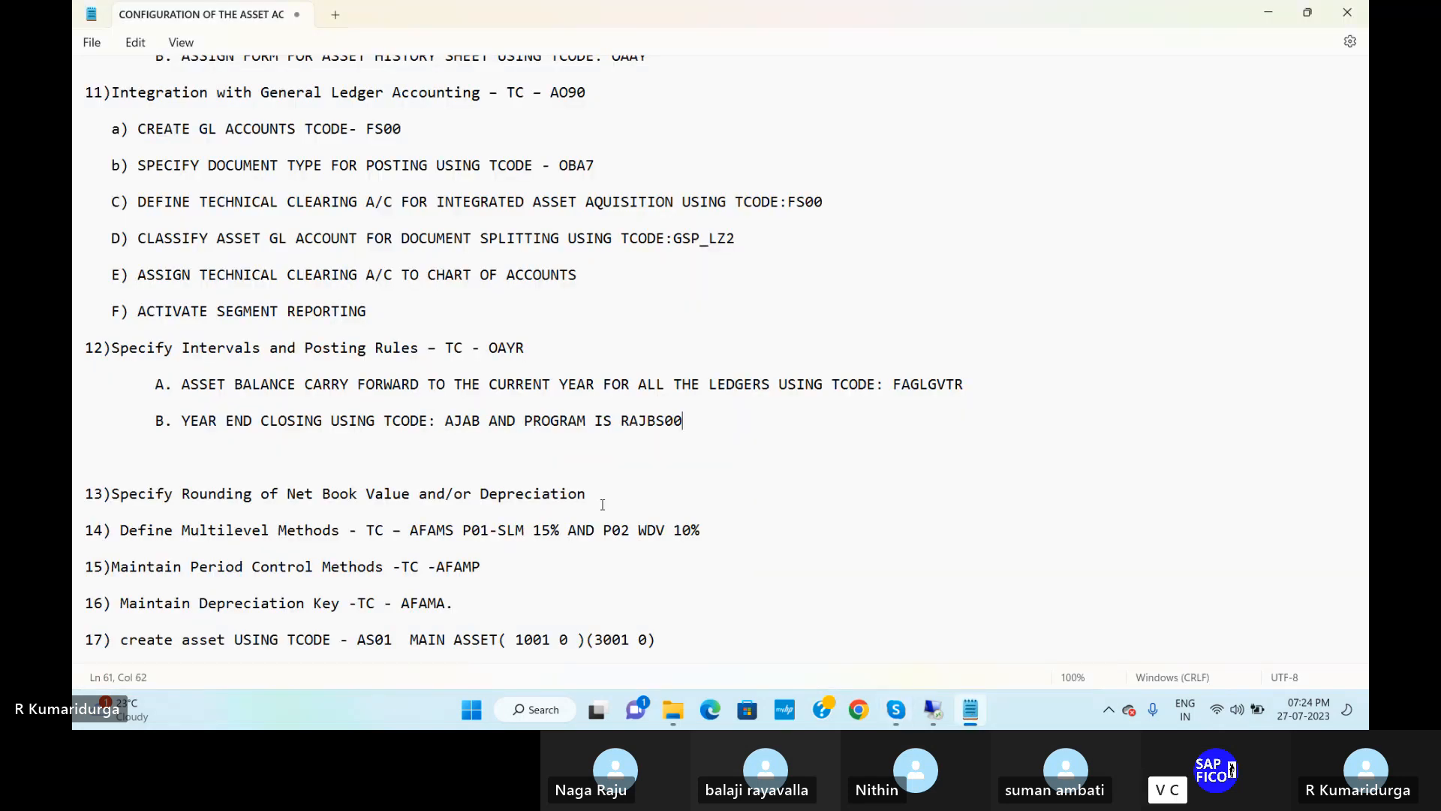
Append "USING TCODE:SE30" to the end of sub-item B under item 12 in the Notepad checklist
{"action": "key", "text": "Left"}
{"action": "key", "text": "Left"}
{"action": "key", "text": "End"}
{"action": "type", "text": "USING TCODE:SE"}
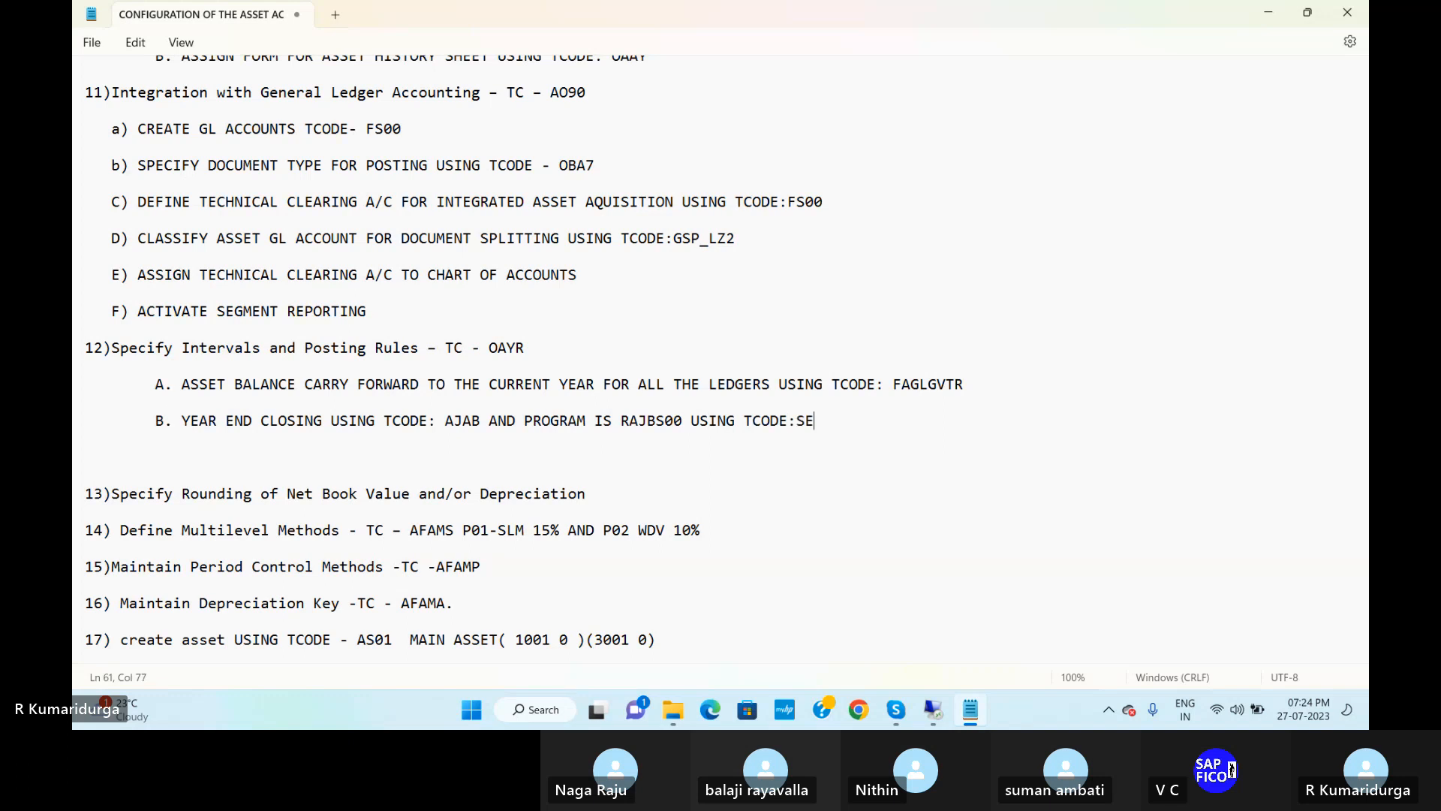
{"action": "type", "text": "30"}
Switch to SAP Easy Access and open the Balance Carryforward transaction FAGLGVTR
{"action": "left_click", "coordinate": [933, 709]}
{"action": "left_click", "coordinate": [339, 213]}
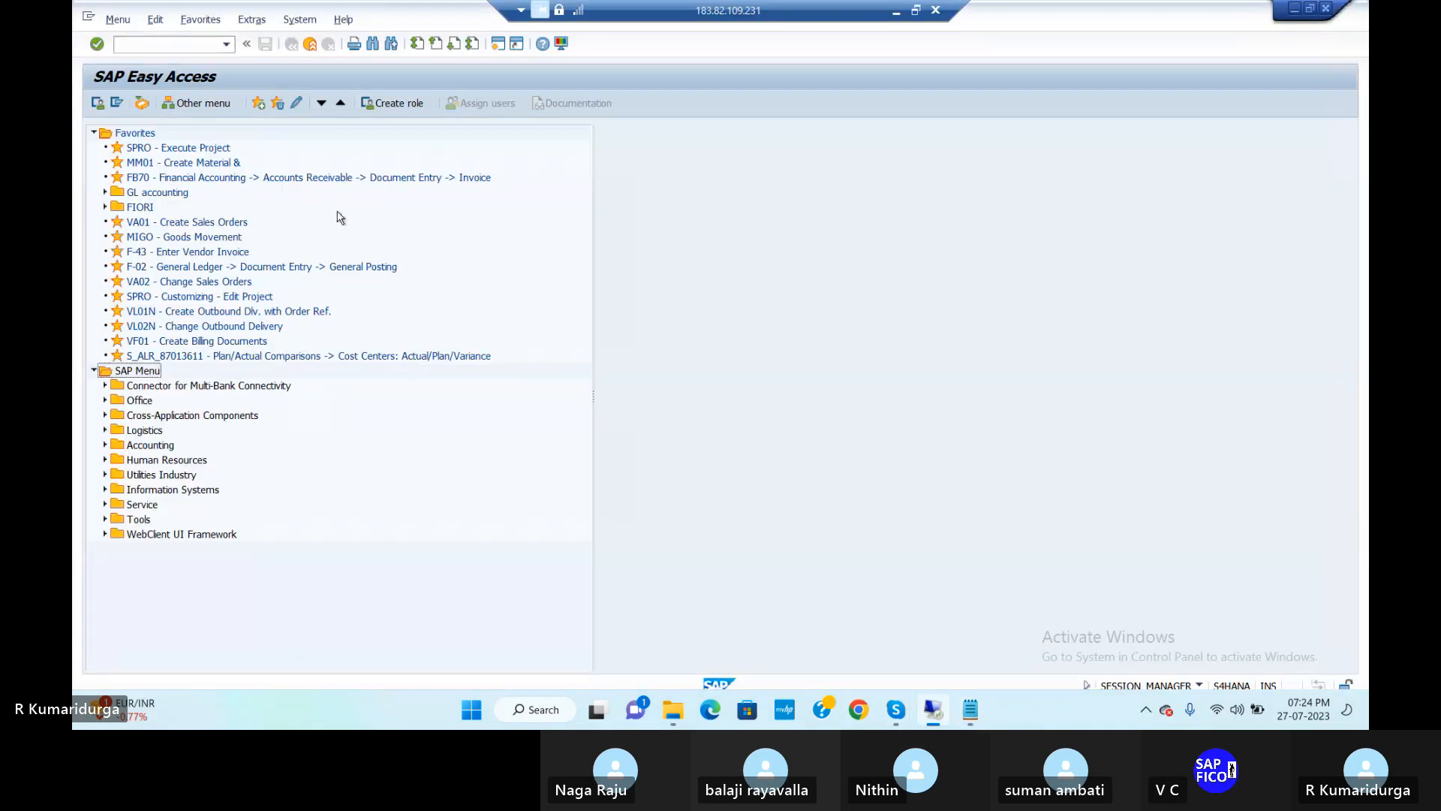
{"action": "left_click", "coordinate": [157, 43]}
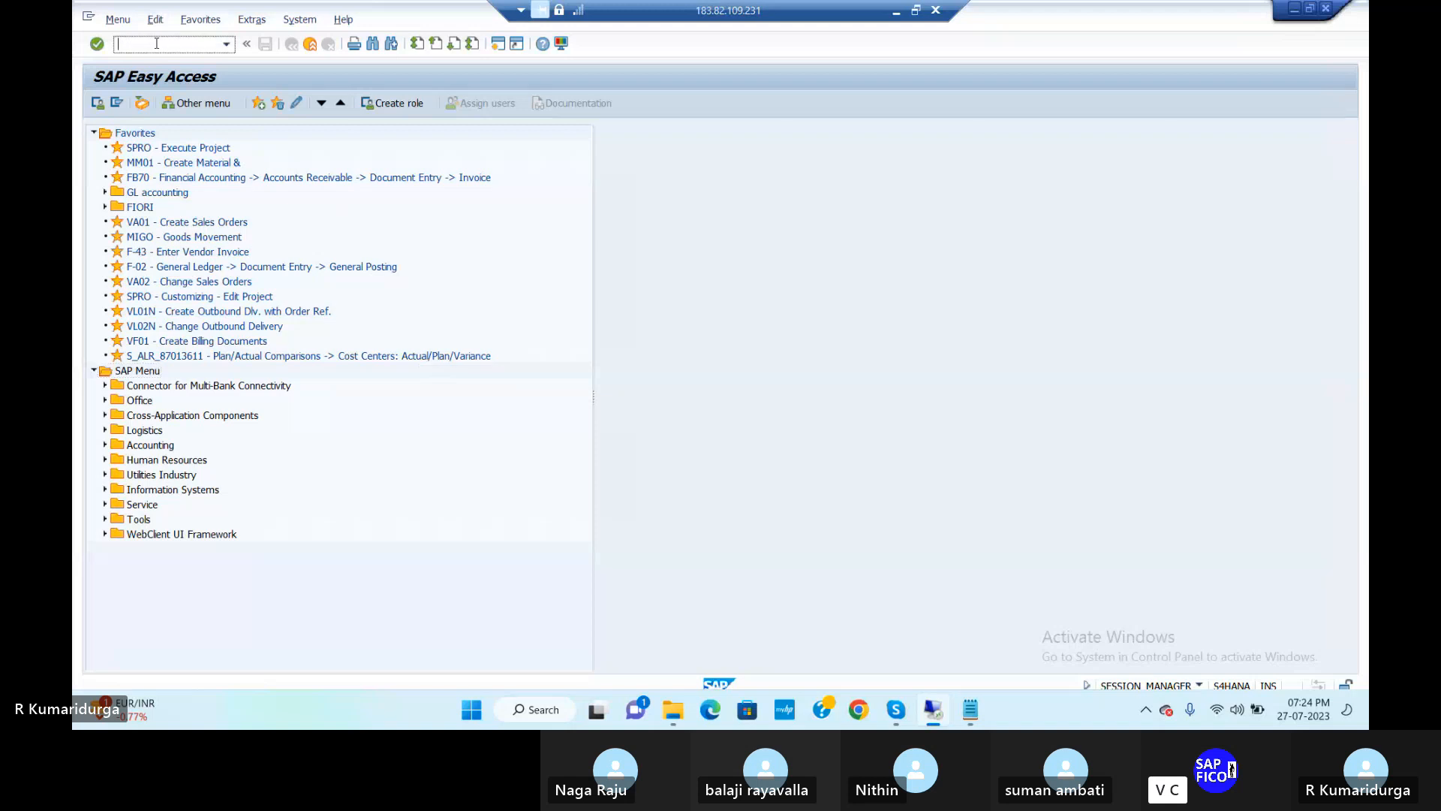
{"action": "type", "text": "FAGLG"}
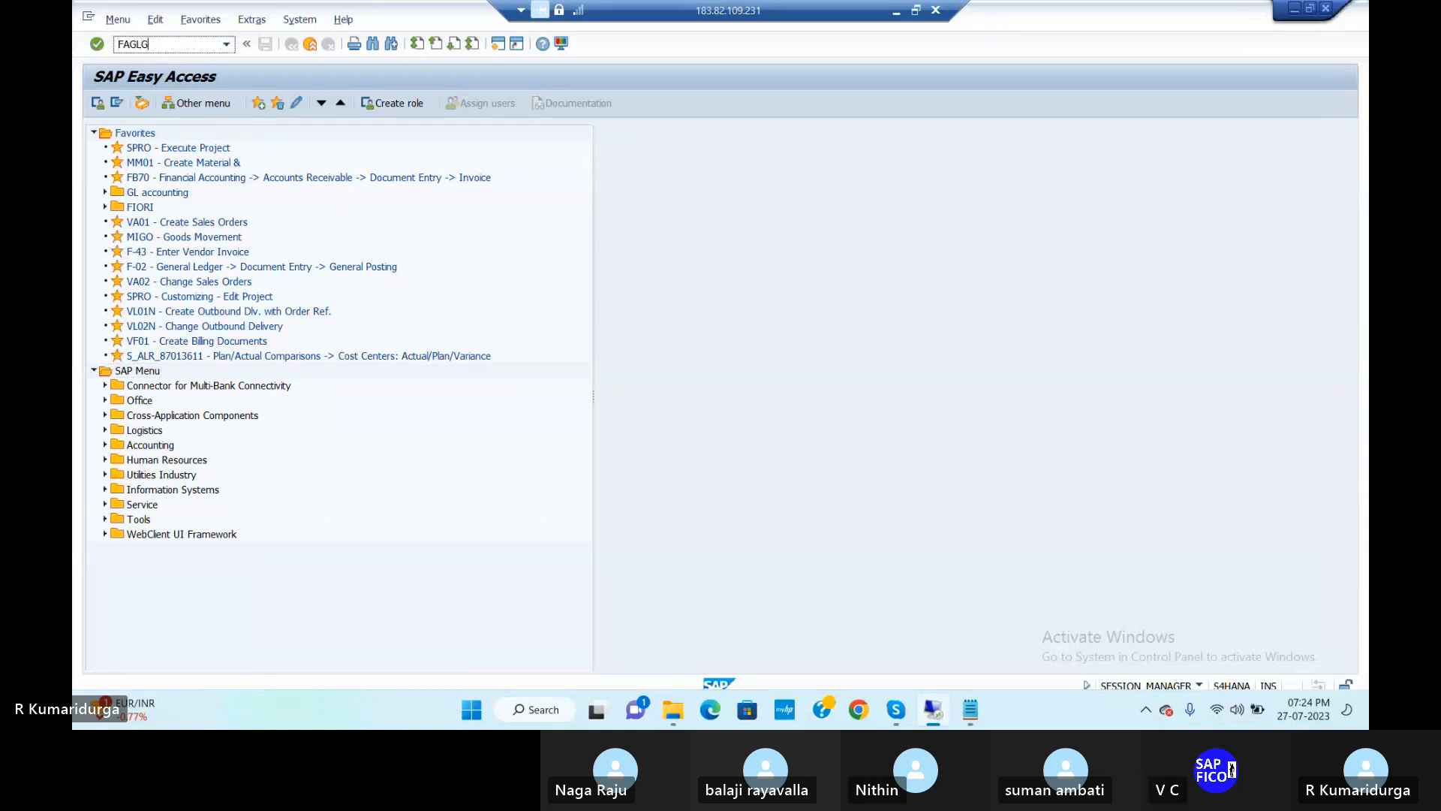
{"action": "type", "text": "VTR"}
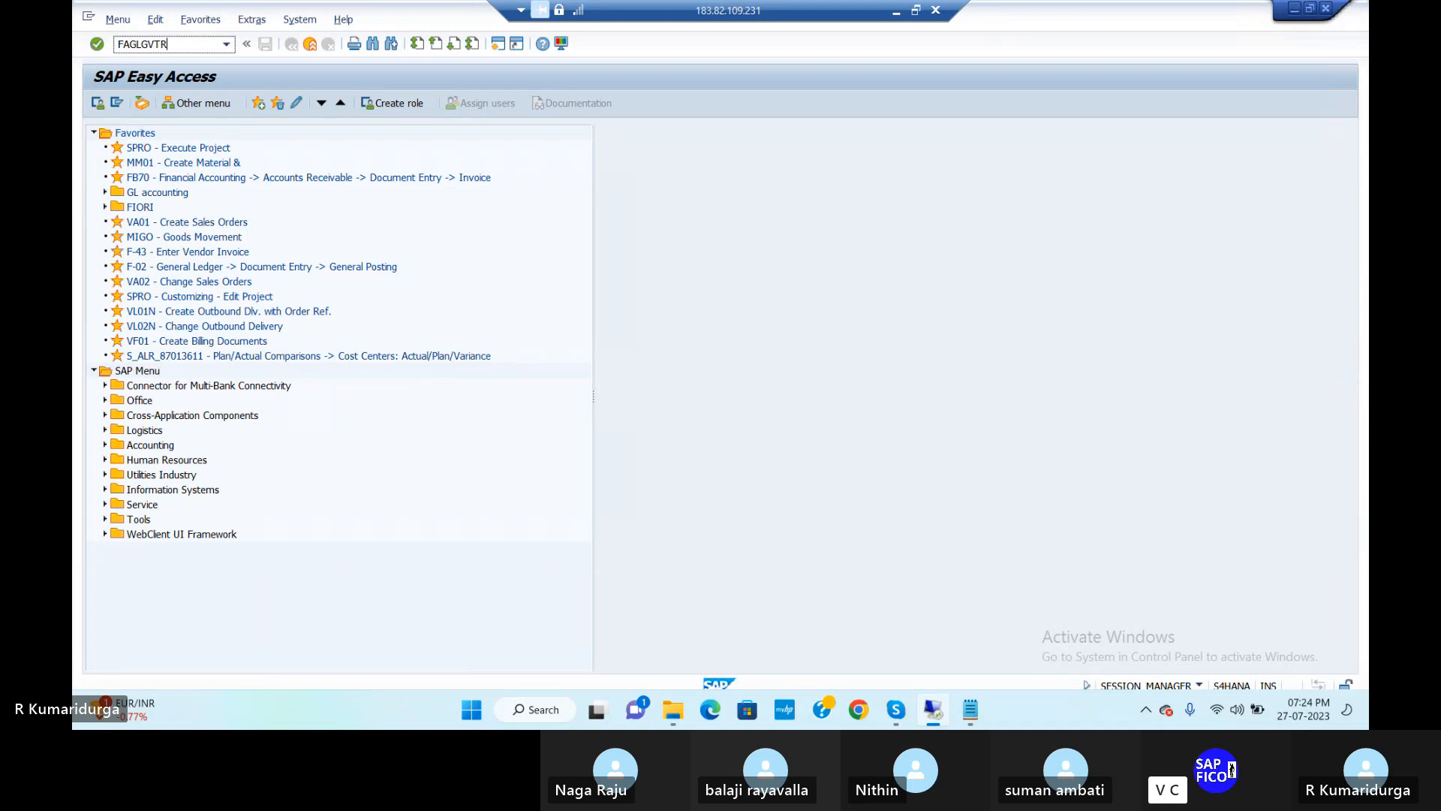
{"action": "key", "text": "Return"}
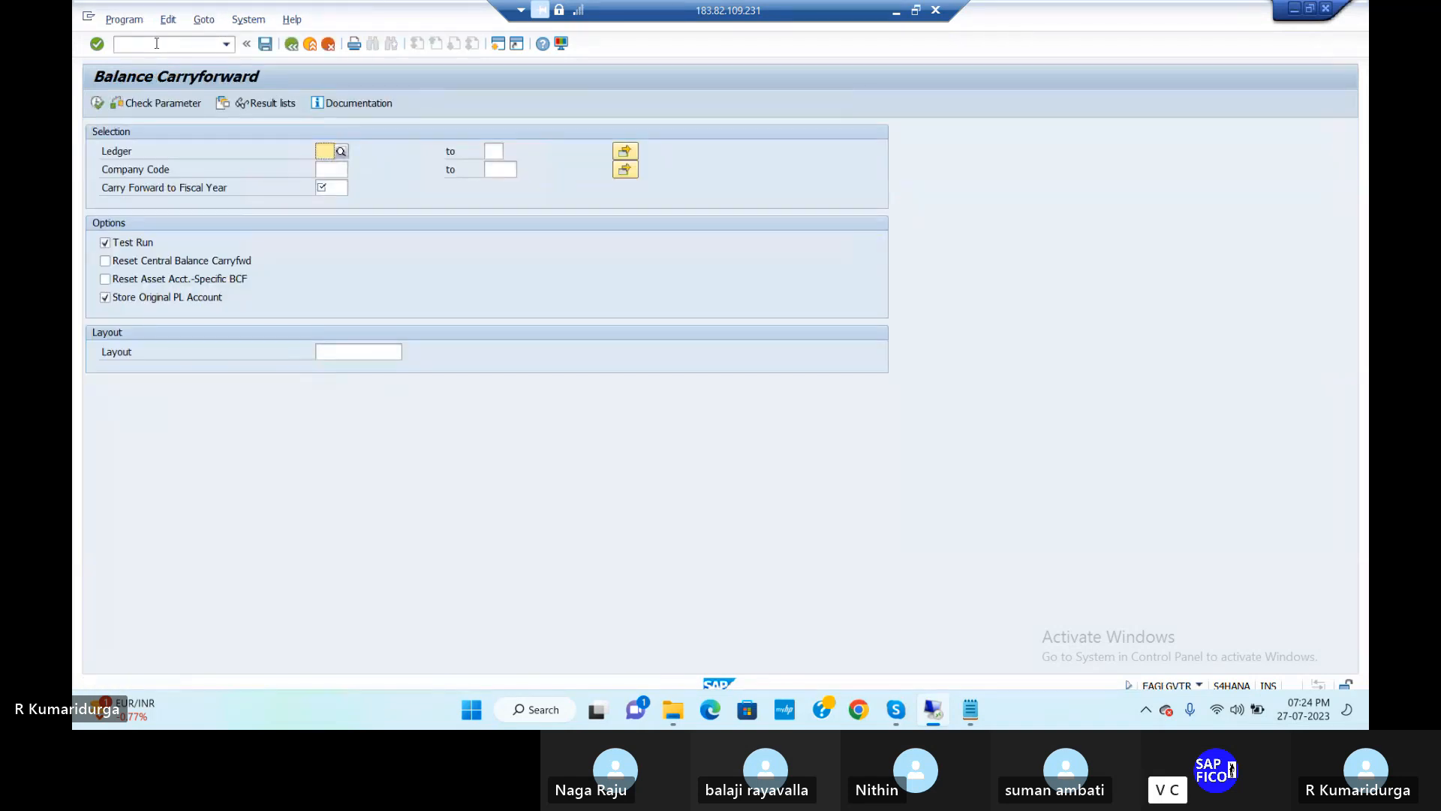
Fill in the balance carryforward selection with ledger 0L, company code DUR1 and fiscal year 2023
{"action": "type", "text": "0"}
{"action": "key", "text": "BackSpace"}
{"action": "type", "text": "0L"}
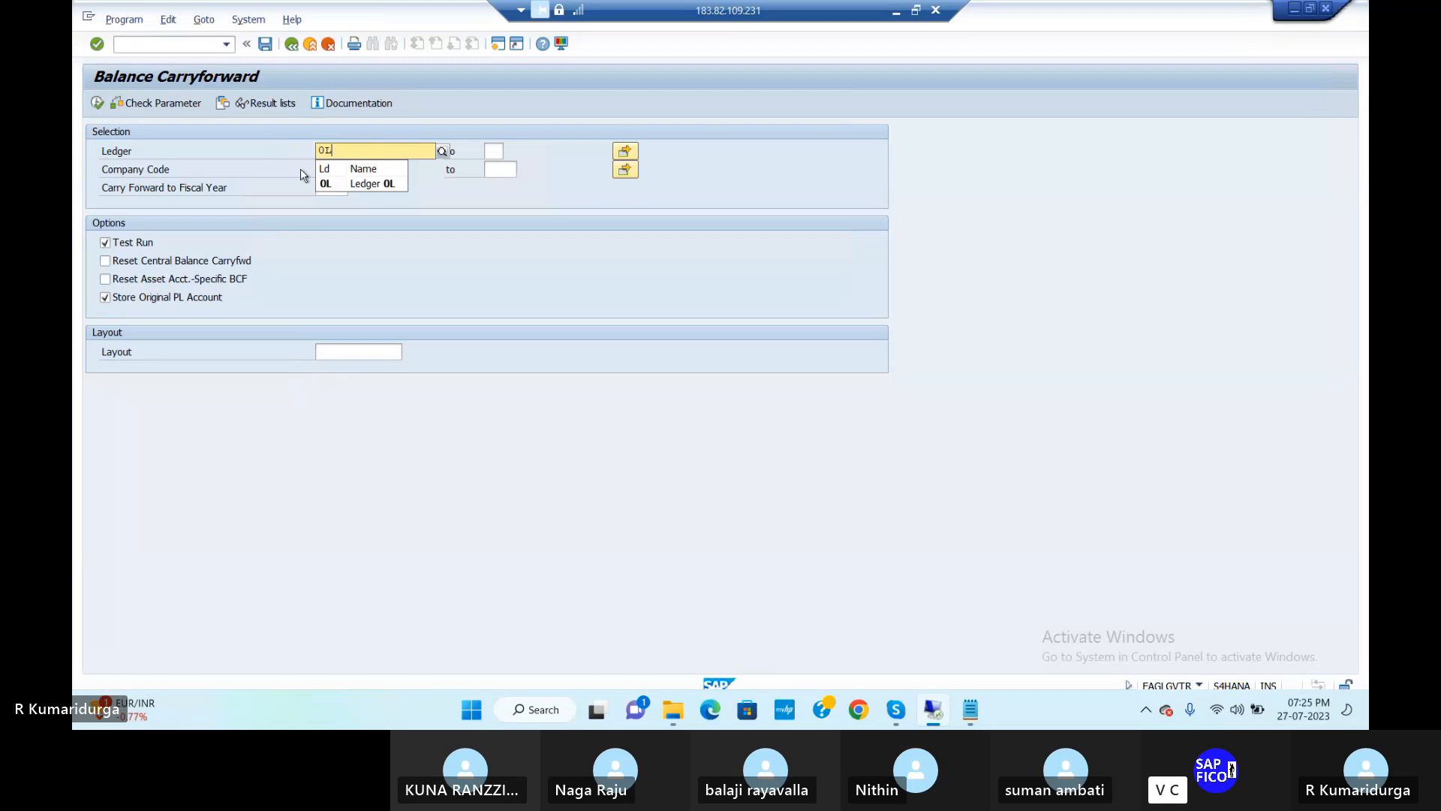
{"action": "left_click", "coordinate": [335, 183]}
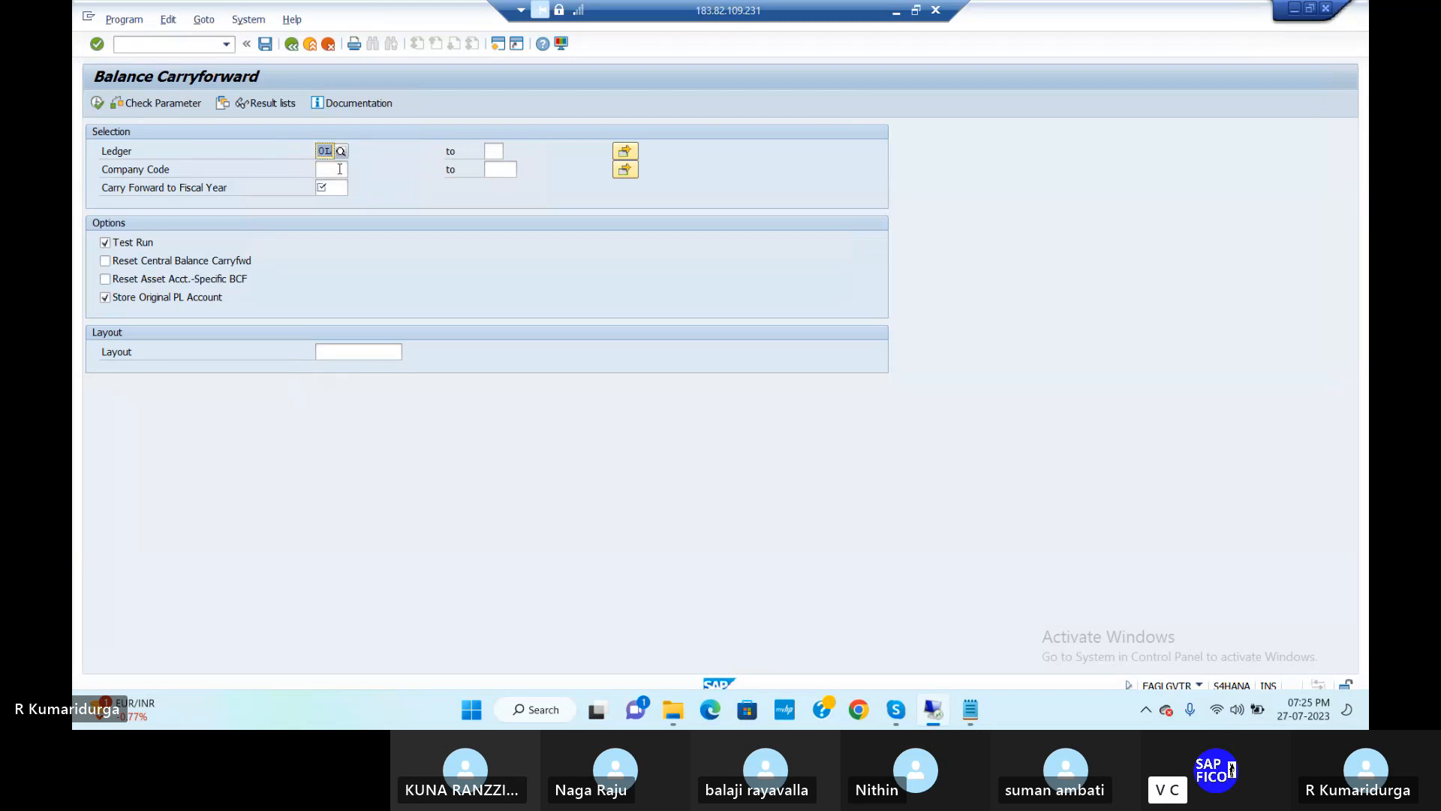
{"action": "left_click", "coordinate": [340, 169]}
{"action": "type", "text": "DUR"}
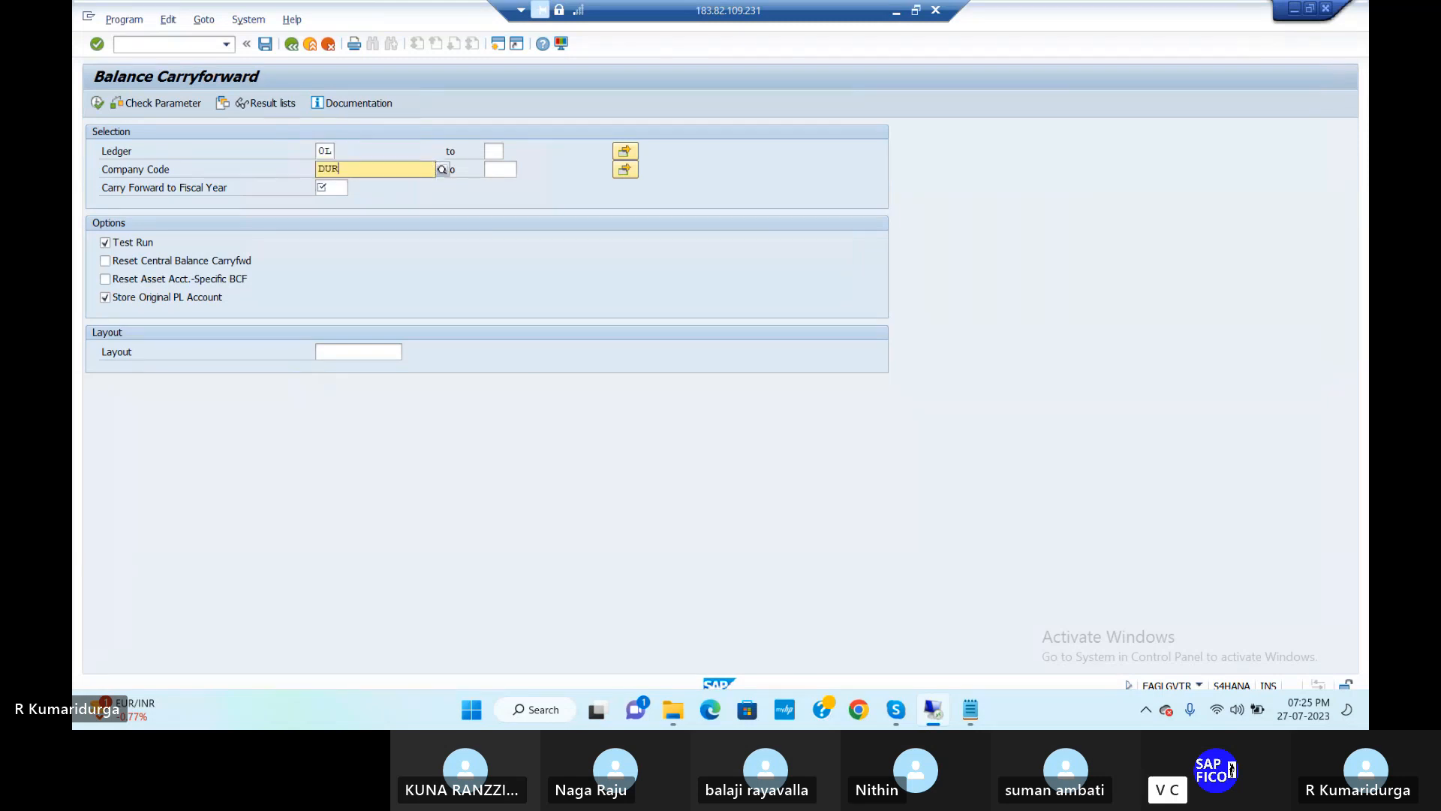
{"action": "type", "text": "1"}
{"action": "key", "text": "Tab"}
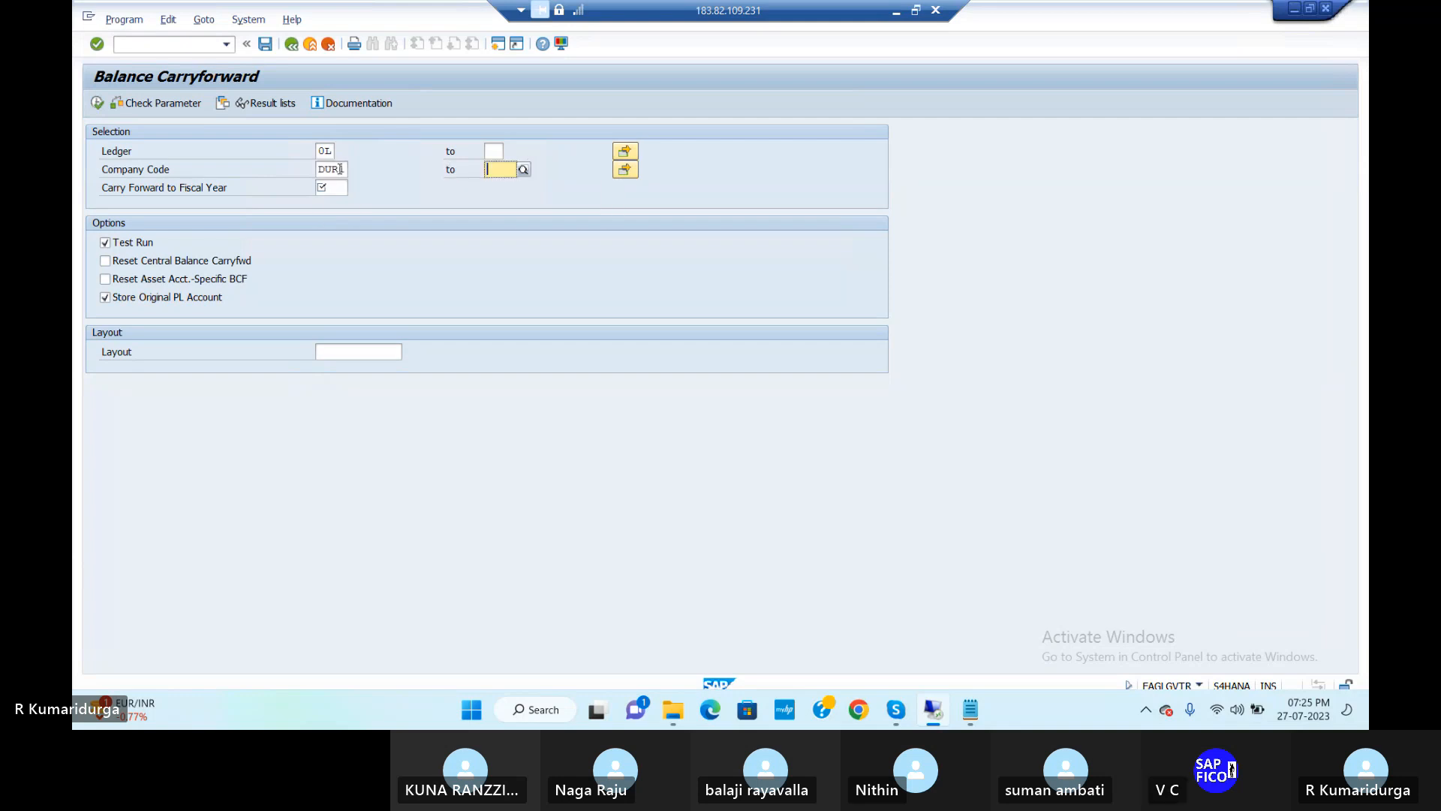
{"action": "left_click", "coordinate": [339, 188]}
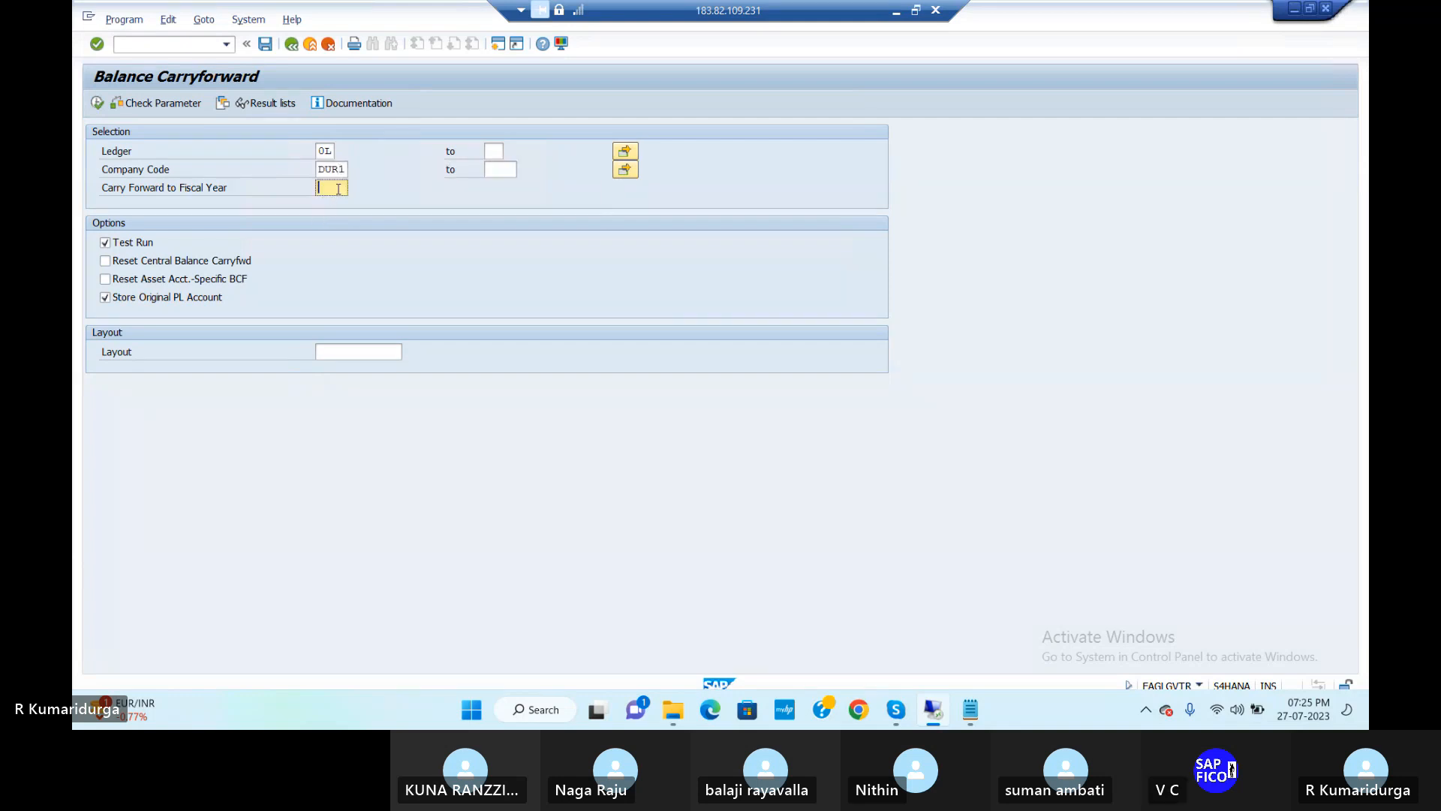
{"action": "type", "text": "23"}
{"action": "key", "text": "Return"}
Execute the balance carryforward as a test run and close the parameter check messages
{"action": "left_click", "coordinate": [98, 104]}
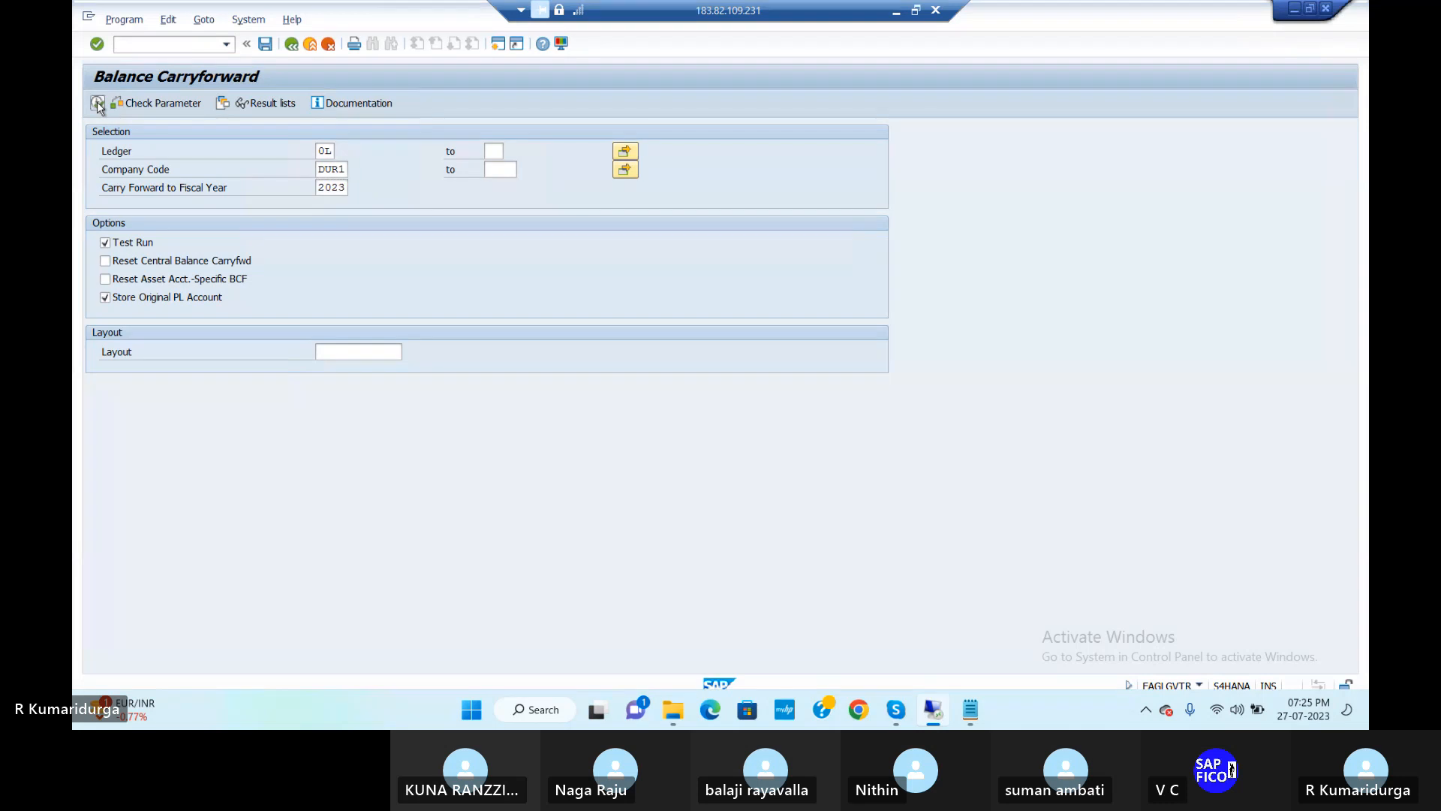
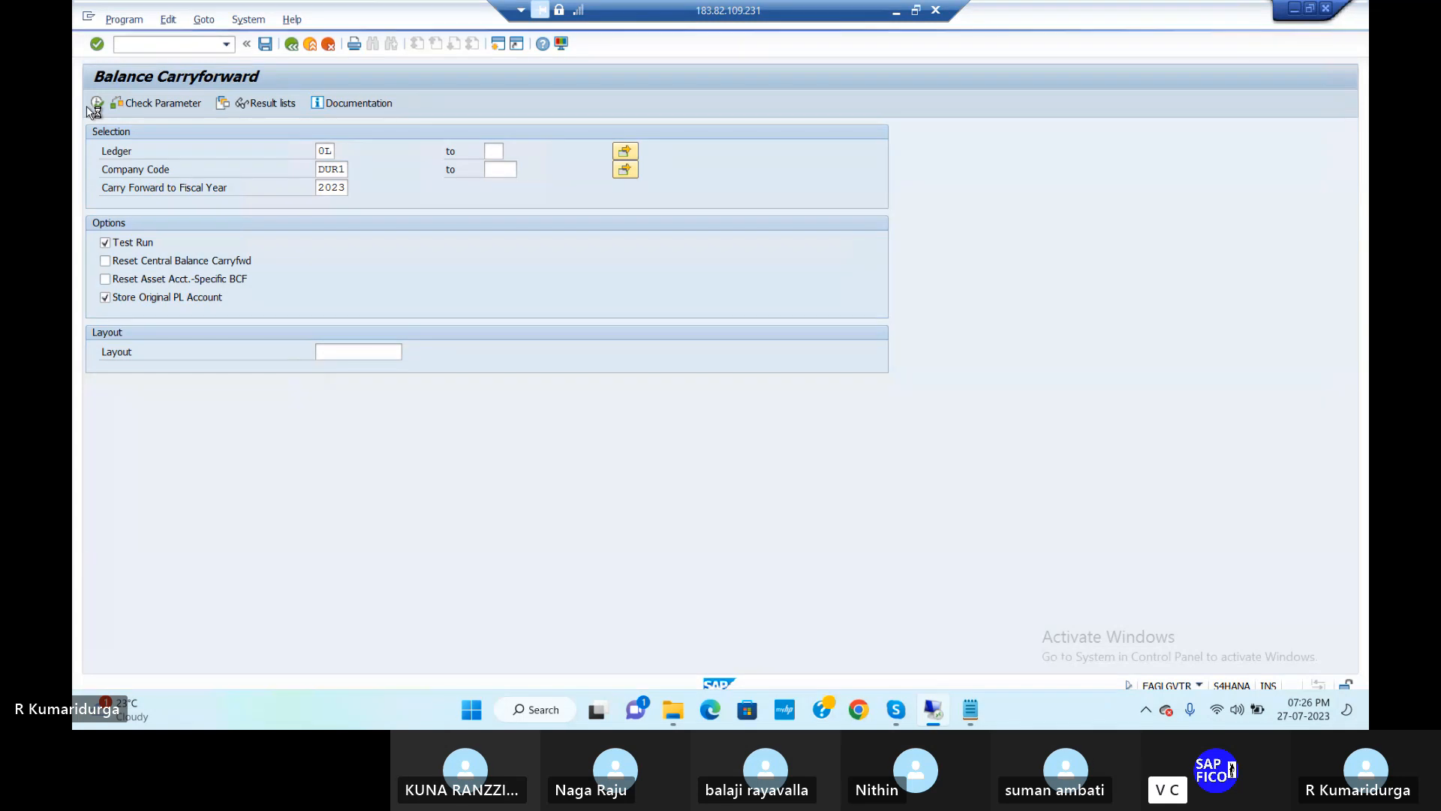
{"action": "left_click", "coordinate": [90, 108]}
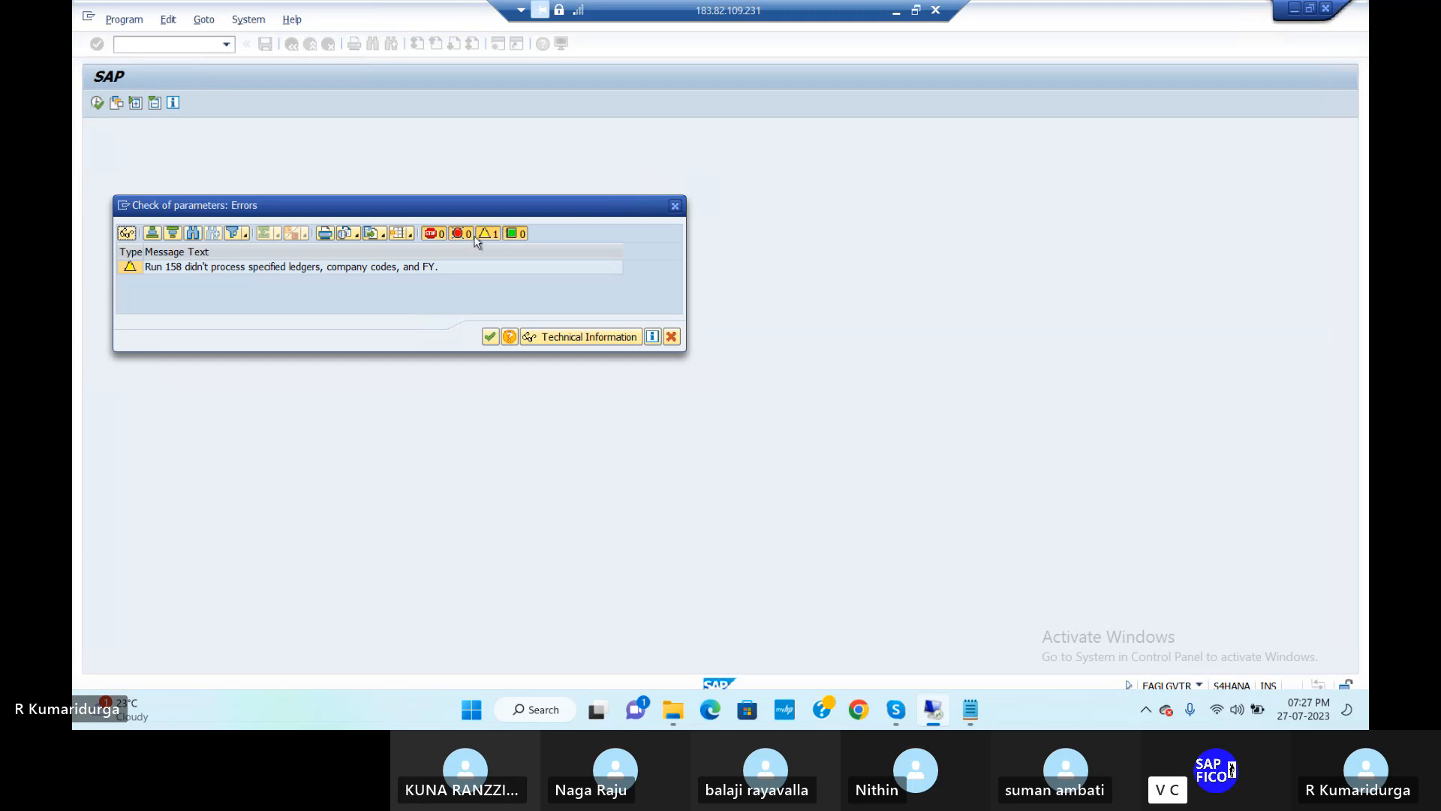
{"action": "left_click", "coordinate": [489, 338]}
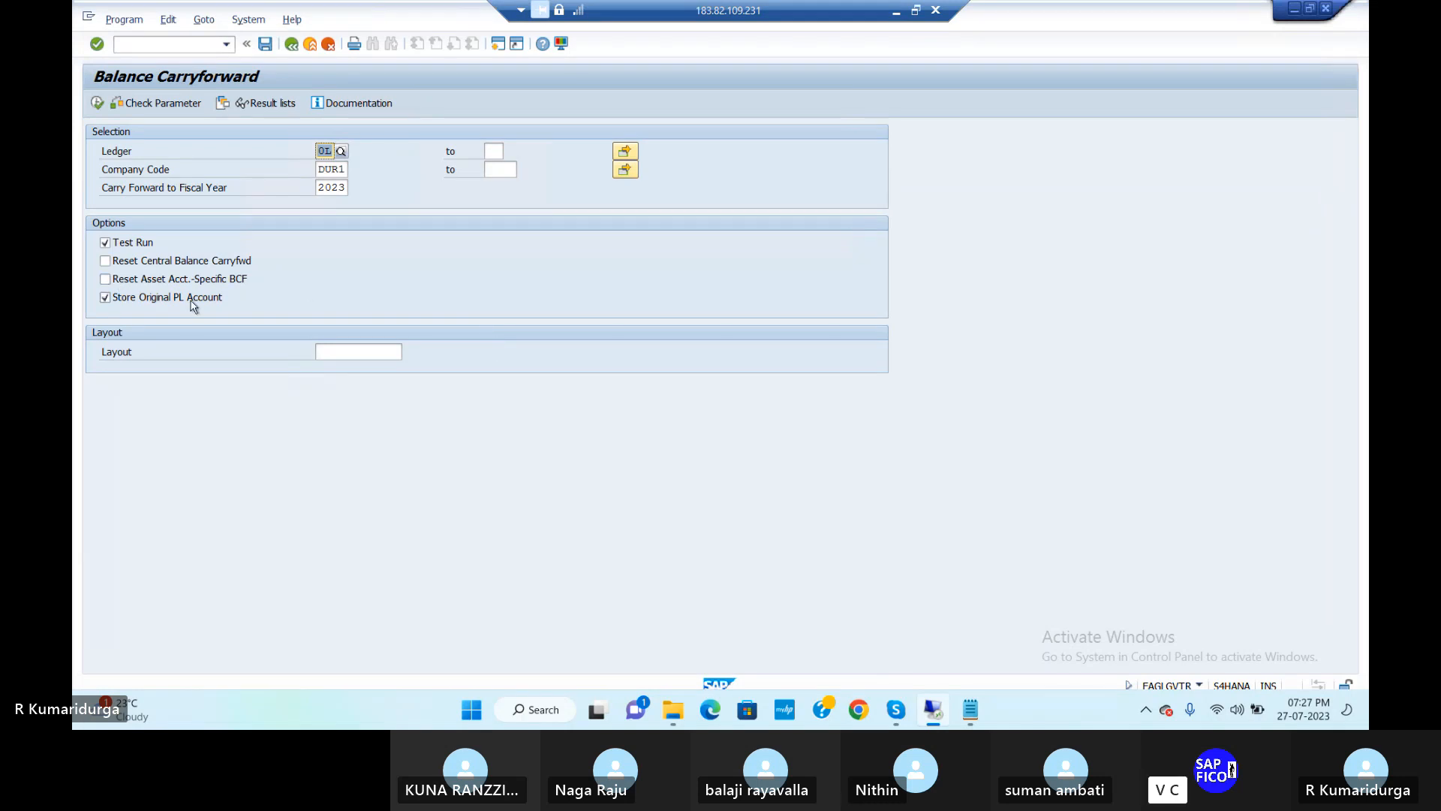
Turn off storing the original PL account and execute the balance carryforward test run again
{"action": "left_click", "coordinate": [106, 280]}
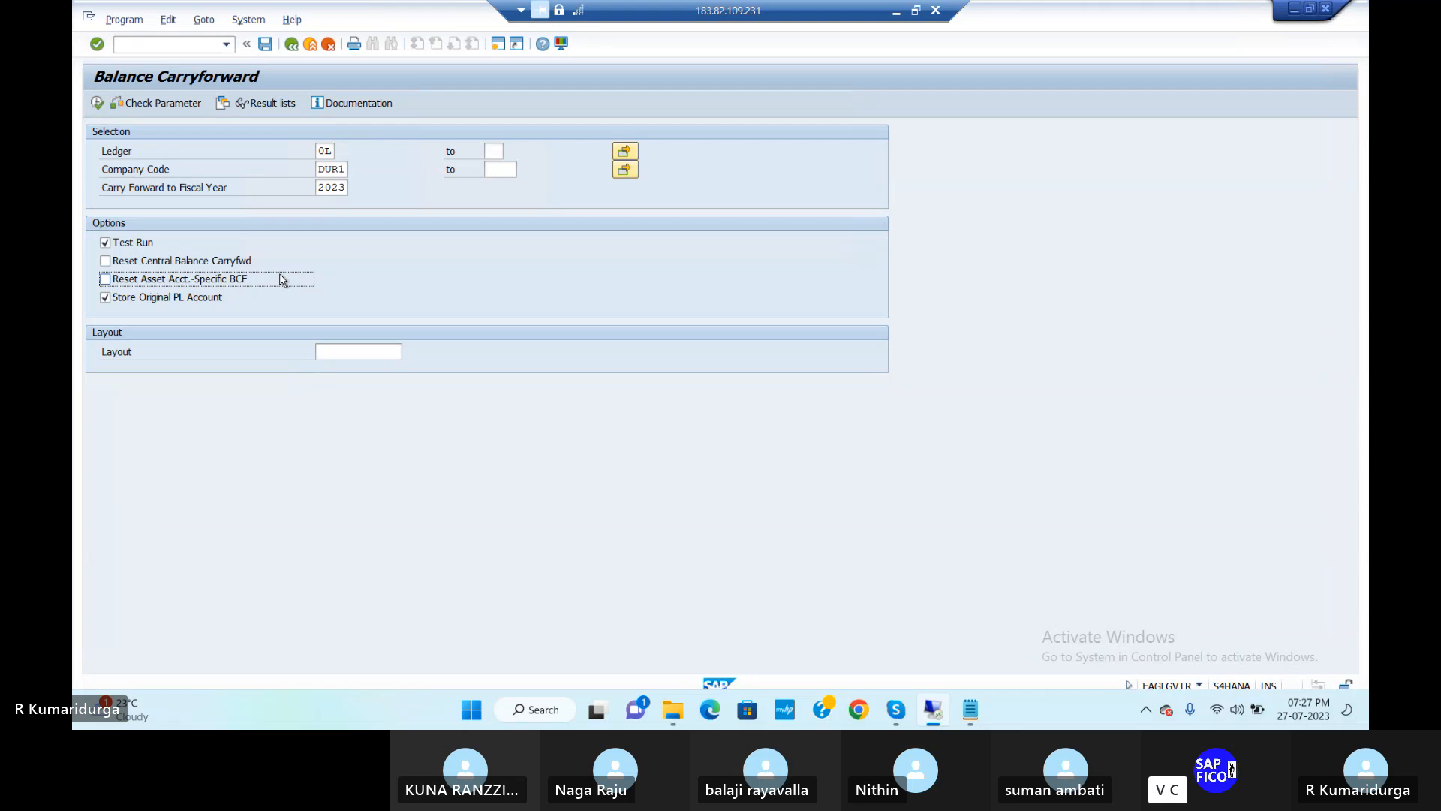
{"action": "left_click", "coordinate": [105, 298]}
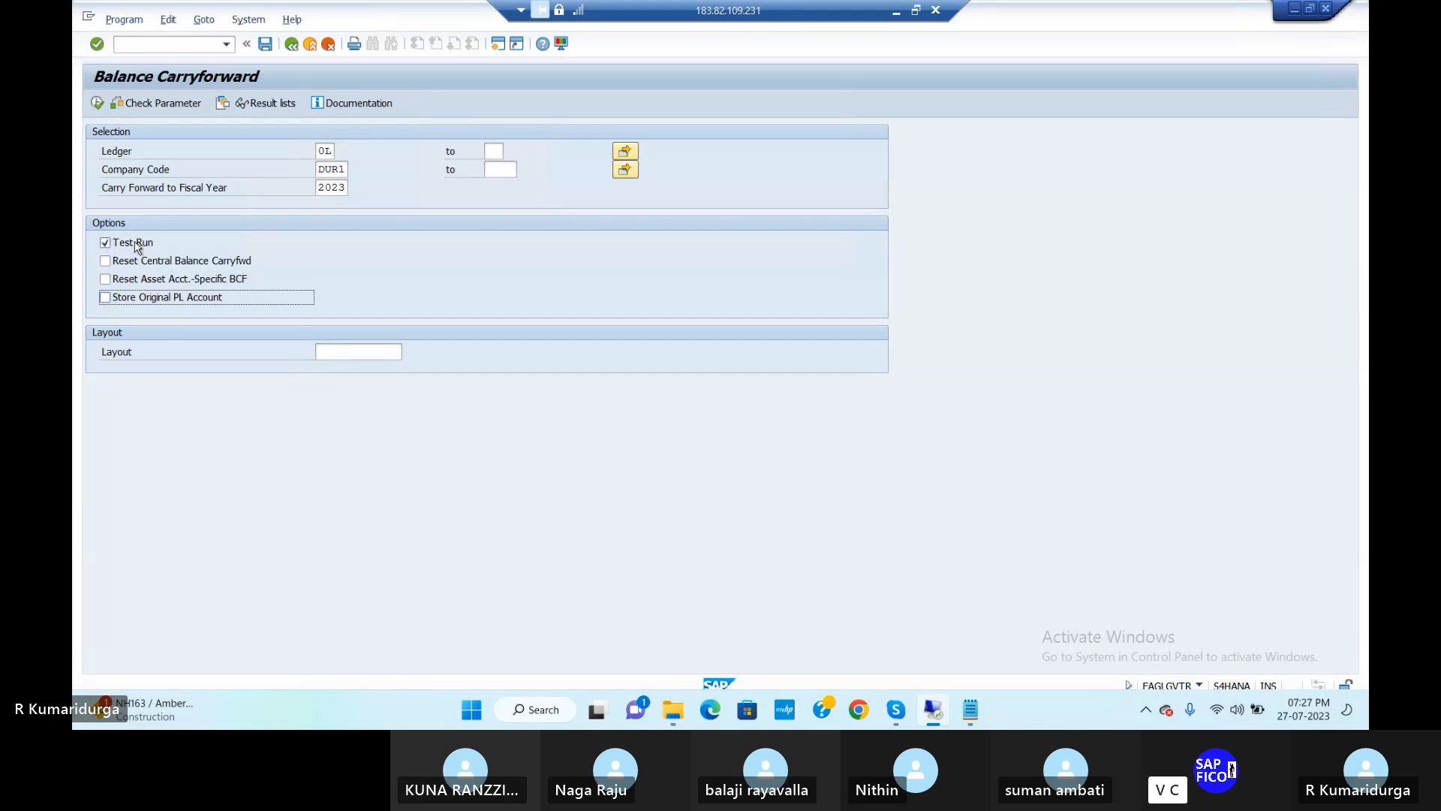
{"action": "left_click", "coordinate": [97, 106]}
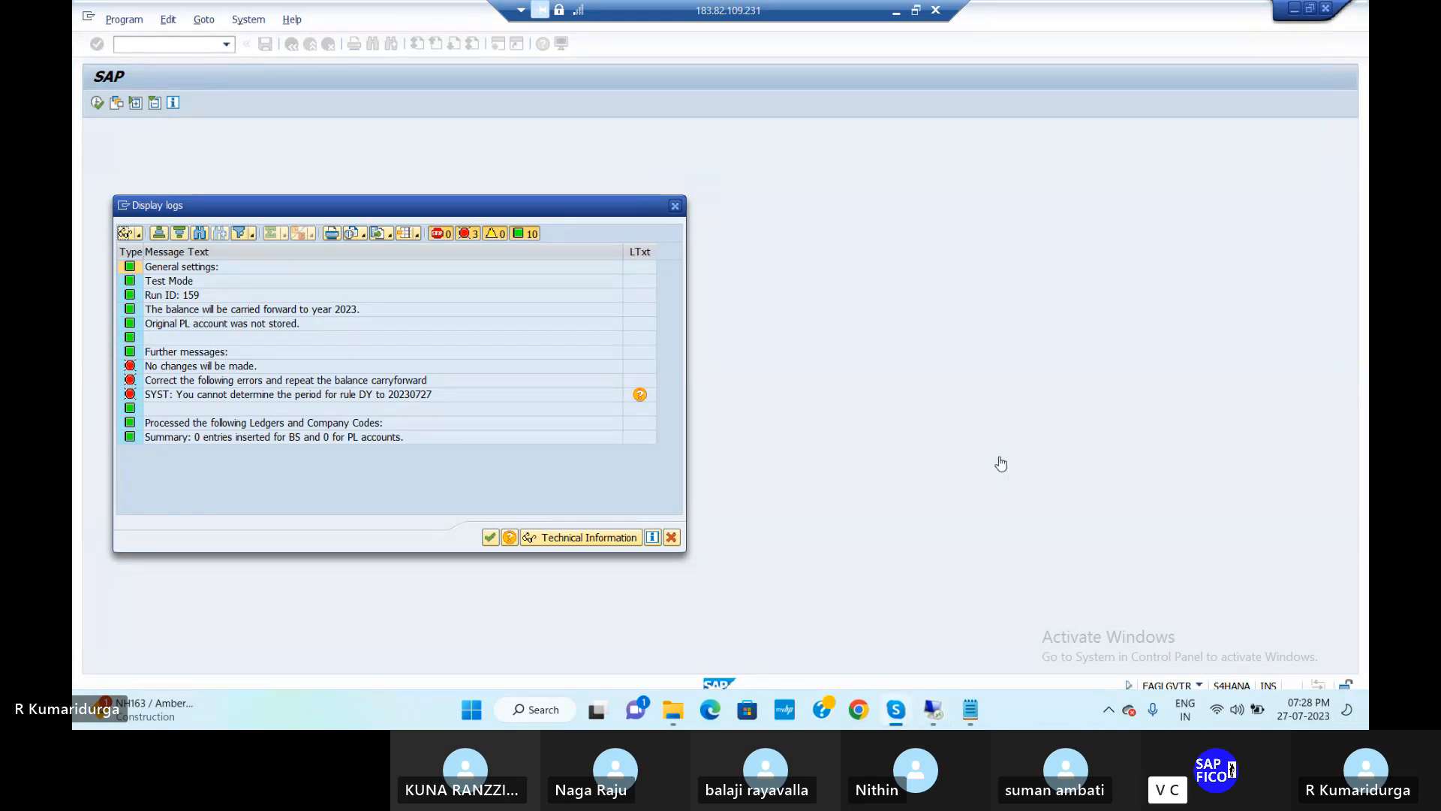
Close the balance carryforward message log and switch to the asset configuration notes in Notepad
{"action": "left_click", "coordinate": [678, 204]}
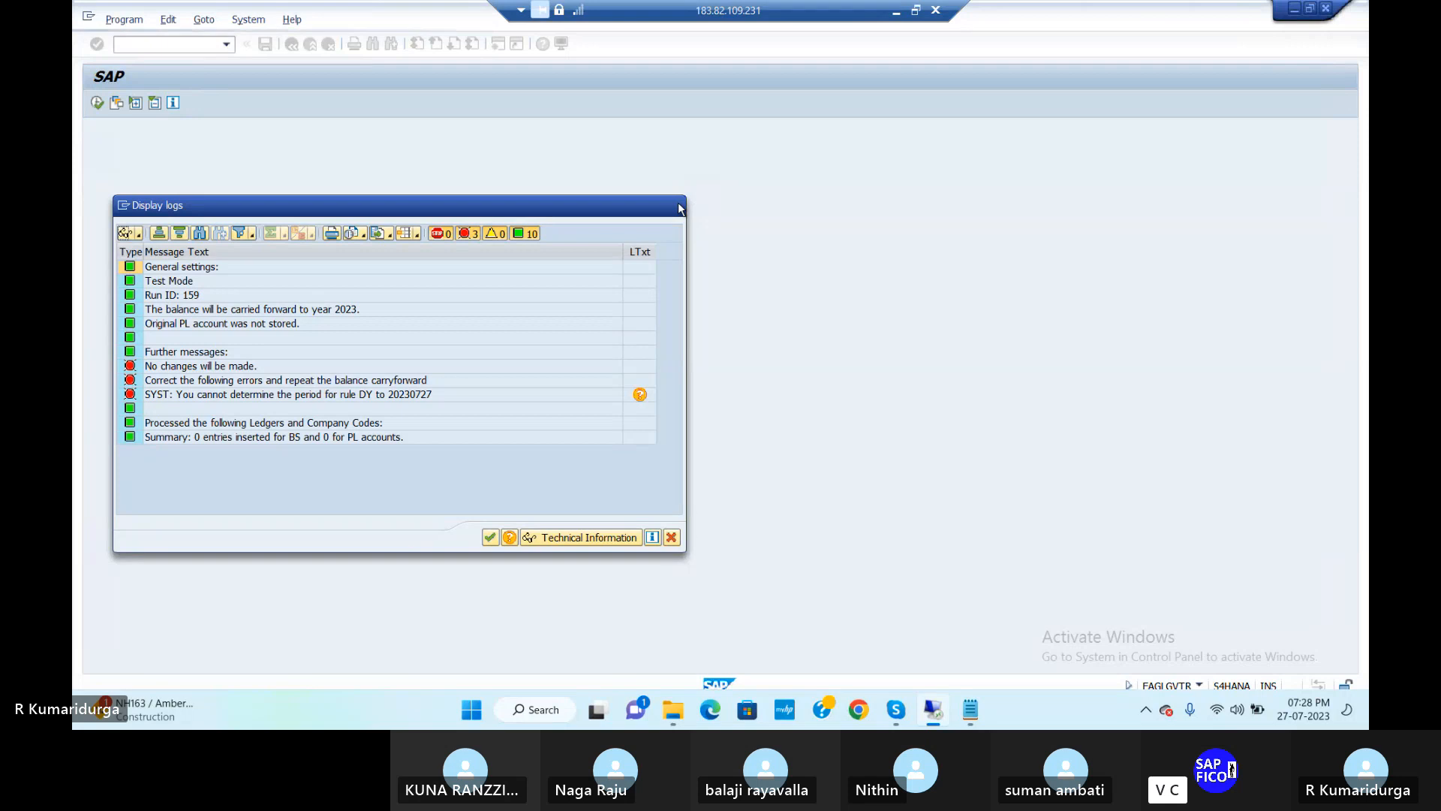
{"action": "left_click", "coordinate": [679, 203]}
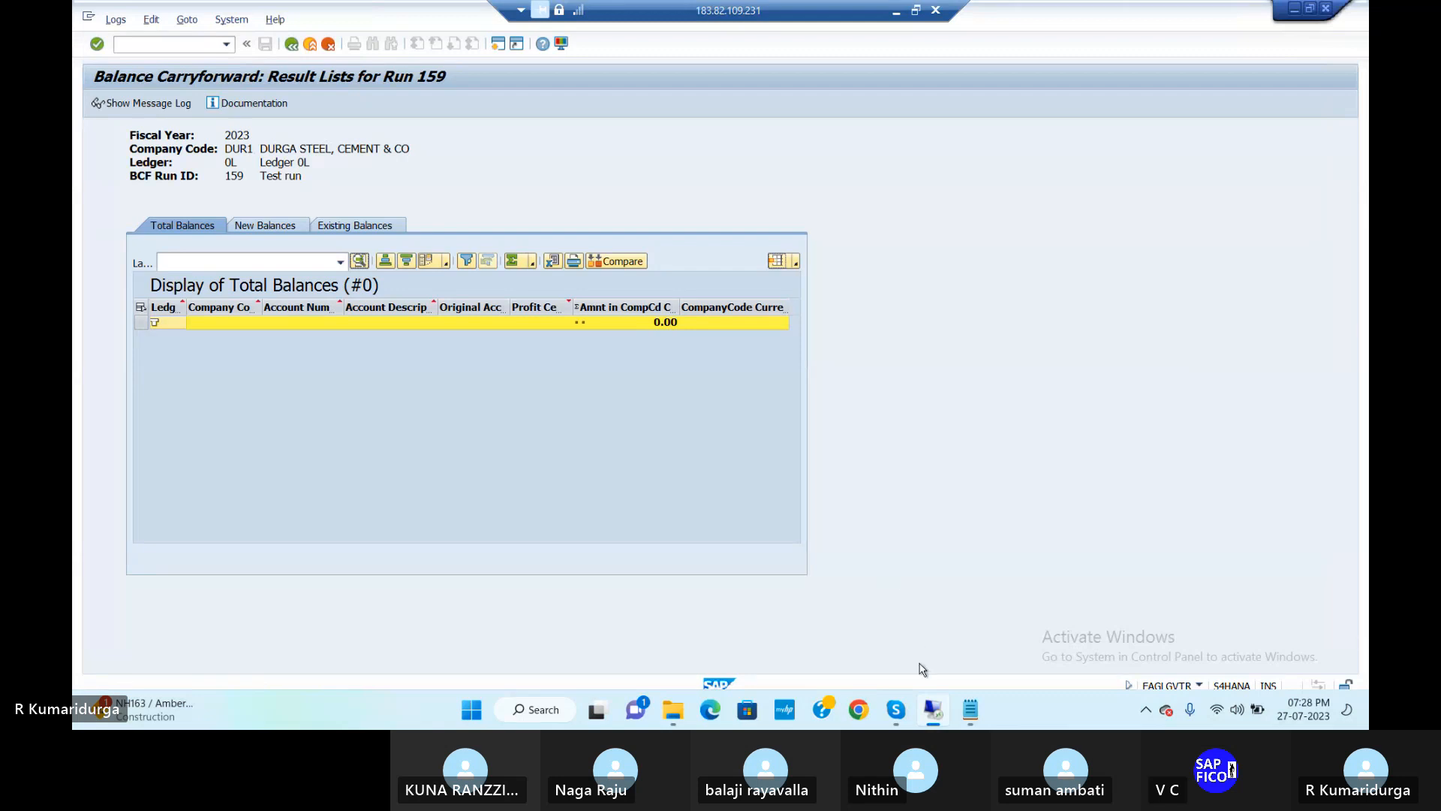
{"action": "left_click", "coordinate": [968, 713]}
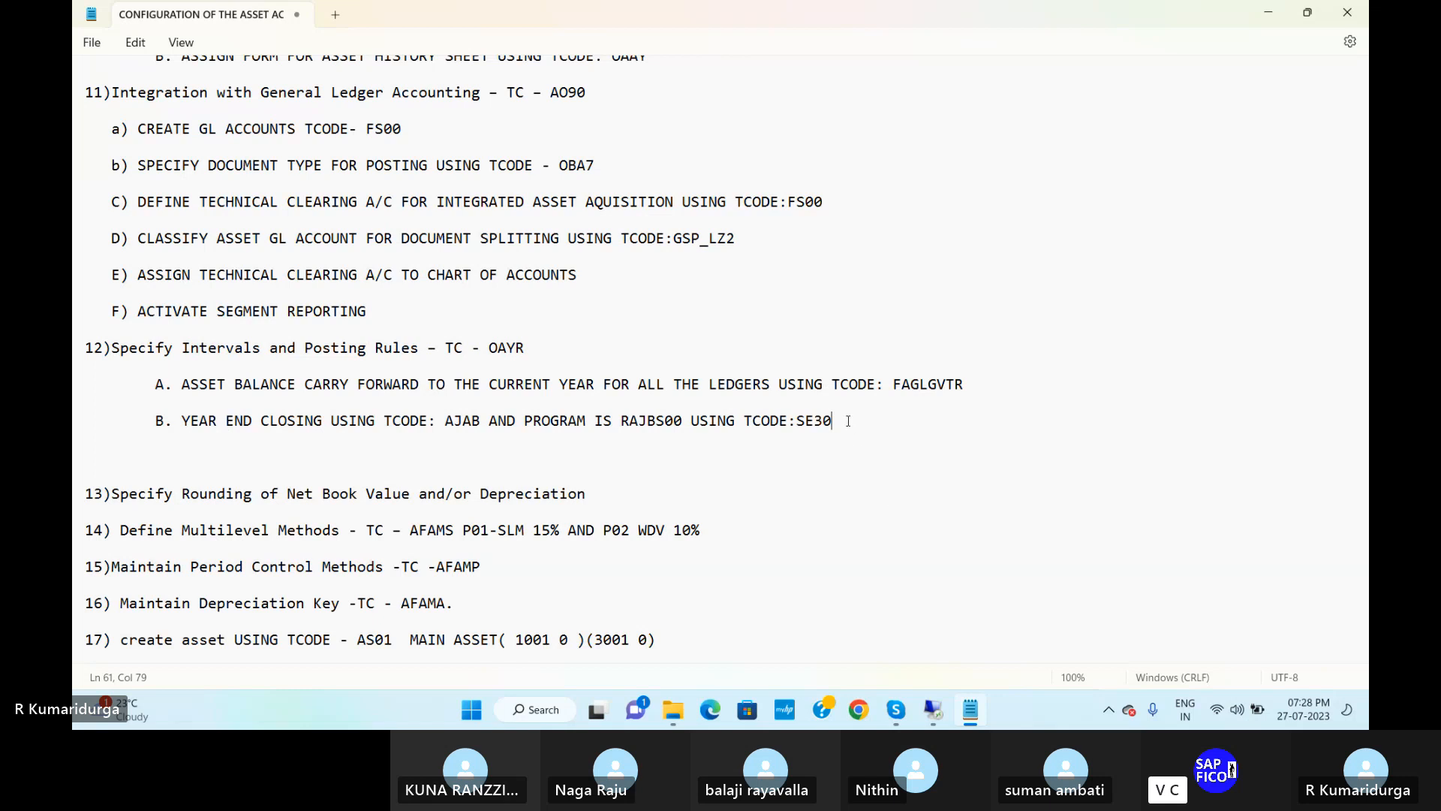
Below item 12 B, add the line "*ERROR: 1. YOU CAN'T DETERMINE RULES DY TO 20230727 USING TCODE:OA84"
{"action": "key", "text": "Return"}
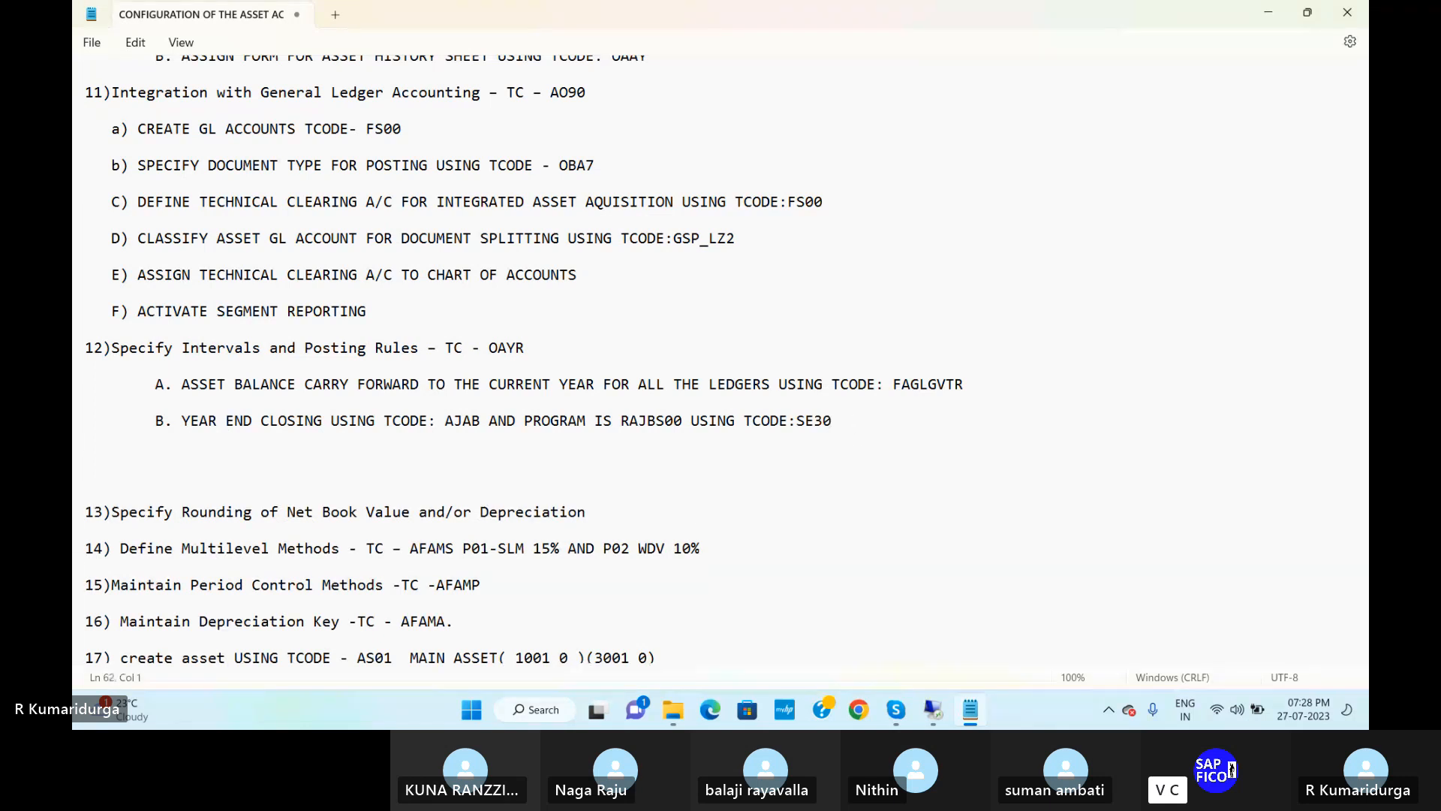
{"action": "key", "text": "Return"}
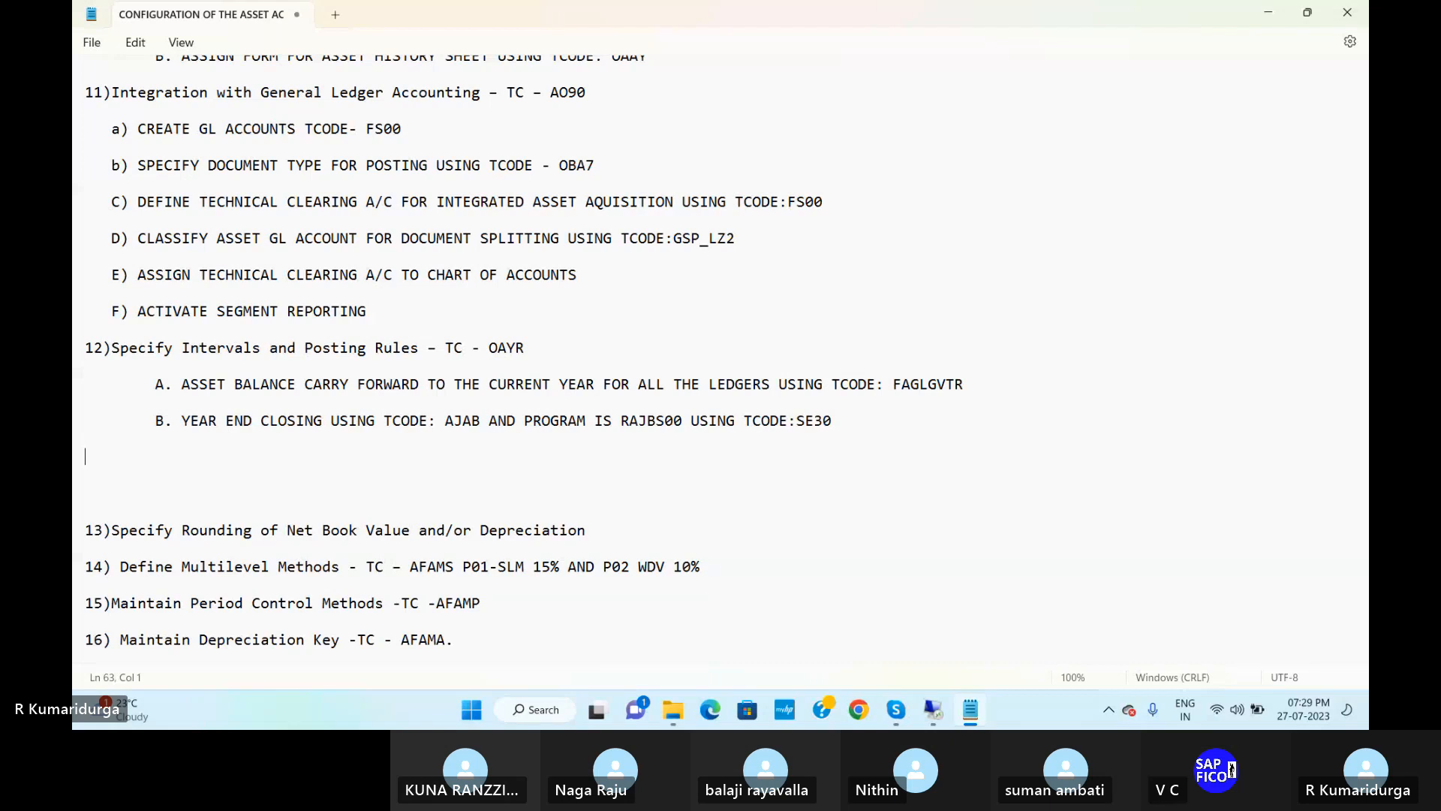
{"action": "type", "text": "*ERROR"}
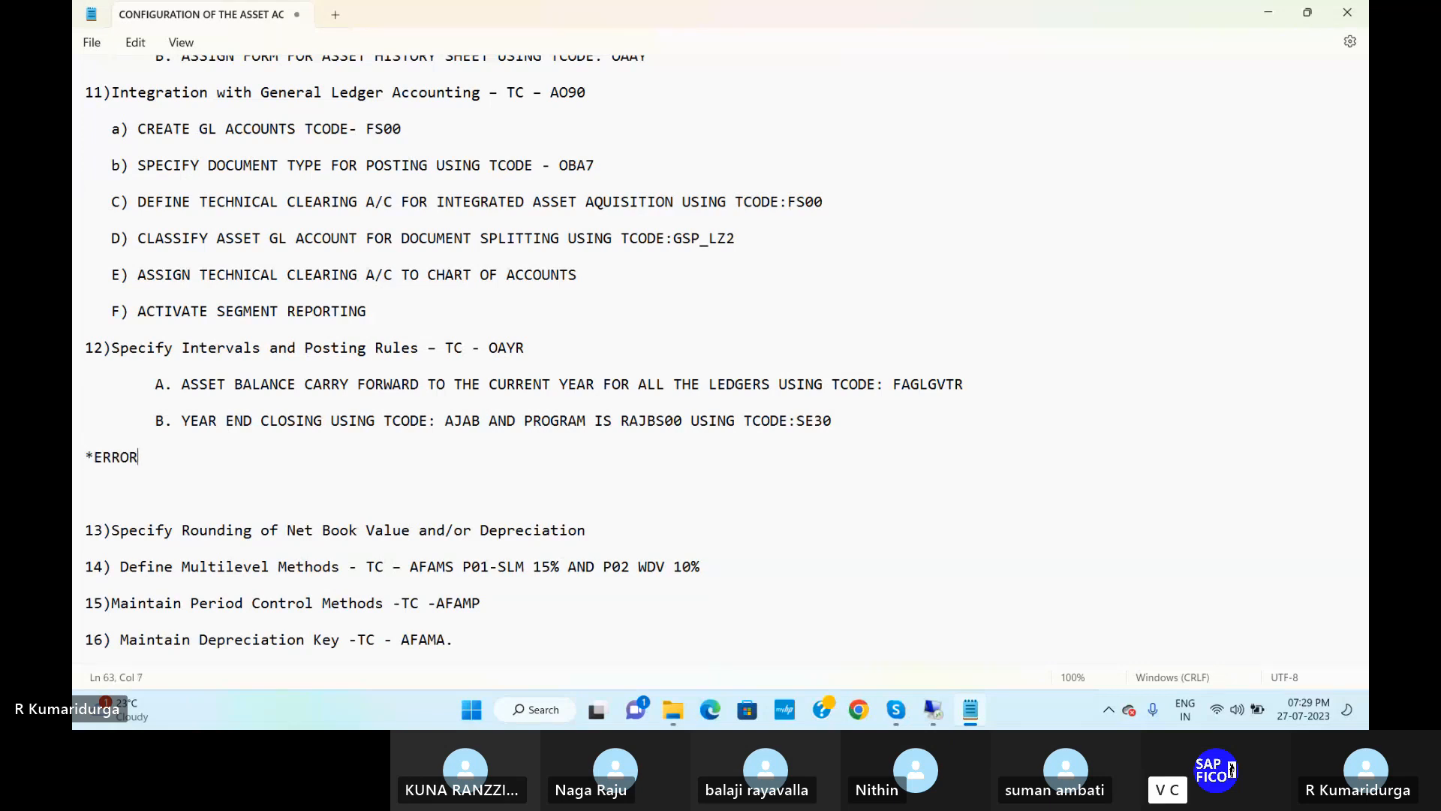
{"action": "type", "text": ": 1. YOU CANT DE"}
{"action": "key", "text": "BackSpace"}
{"action": "key", "text": "BackSpace"}
{"action": "key", "text": "BackSpace"}
{"action": "key", "text": "BackSpace"}
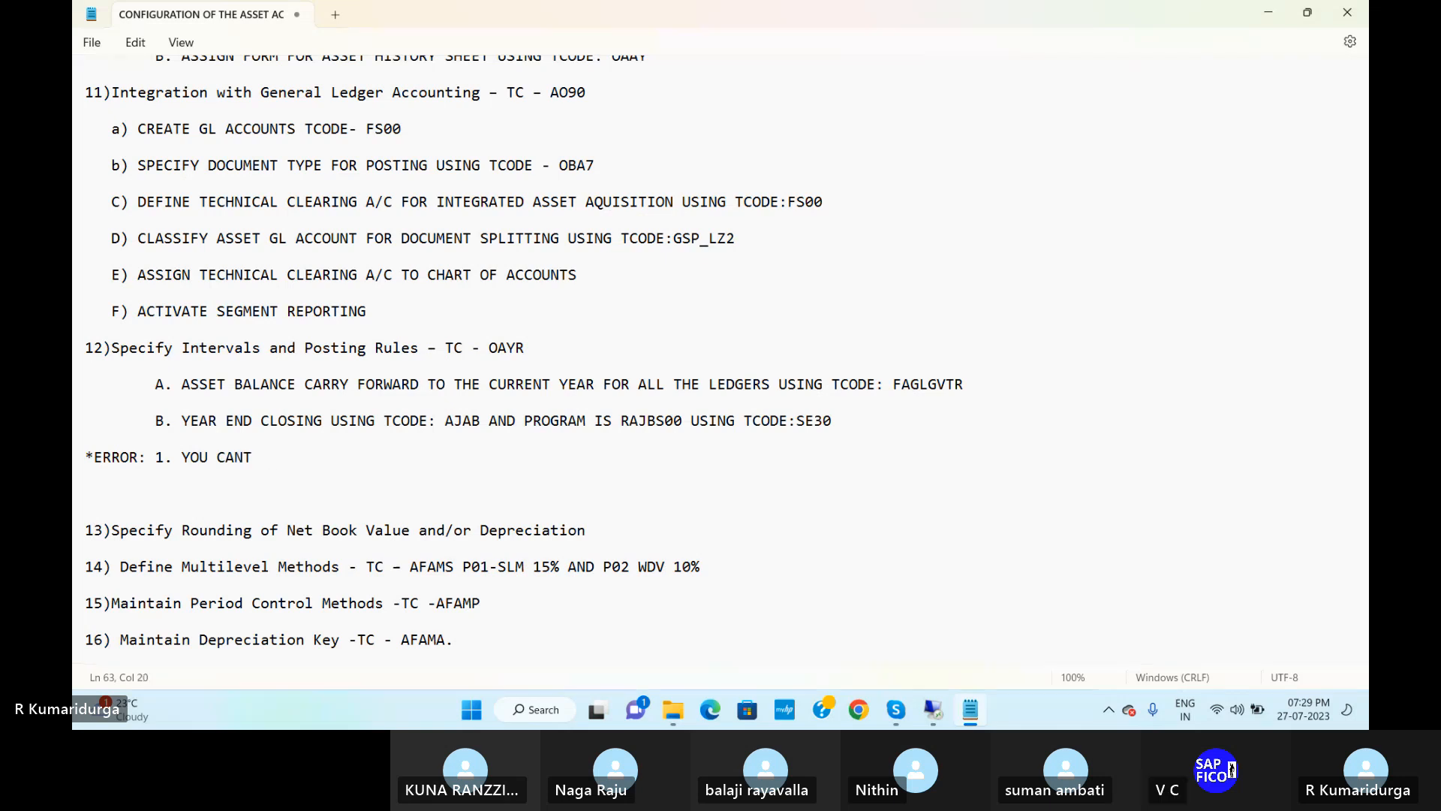
{"action": "type", "text": "'T DETERMINE RULES"}
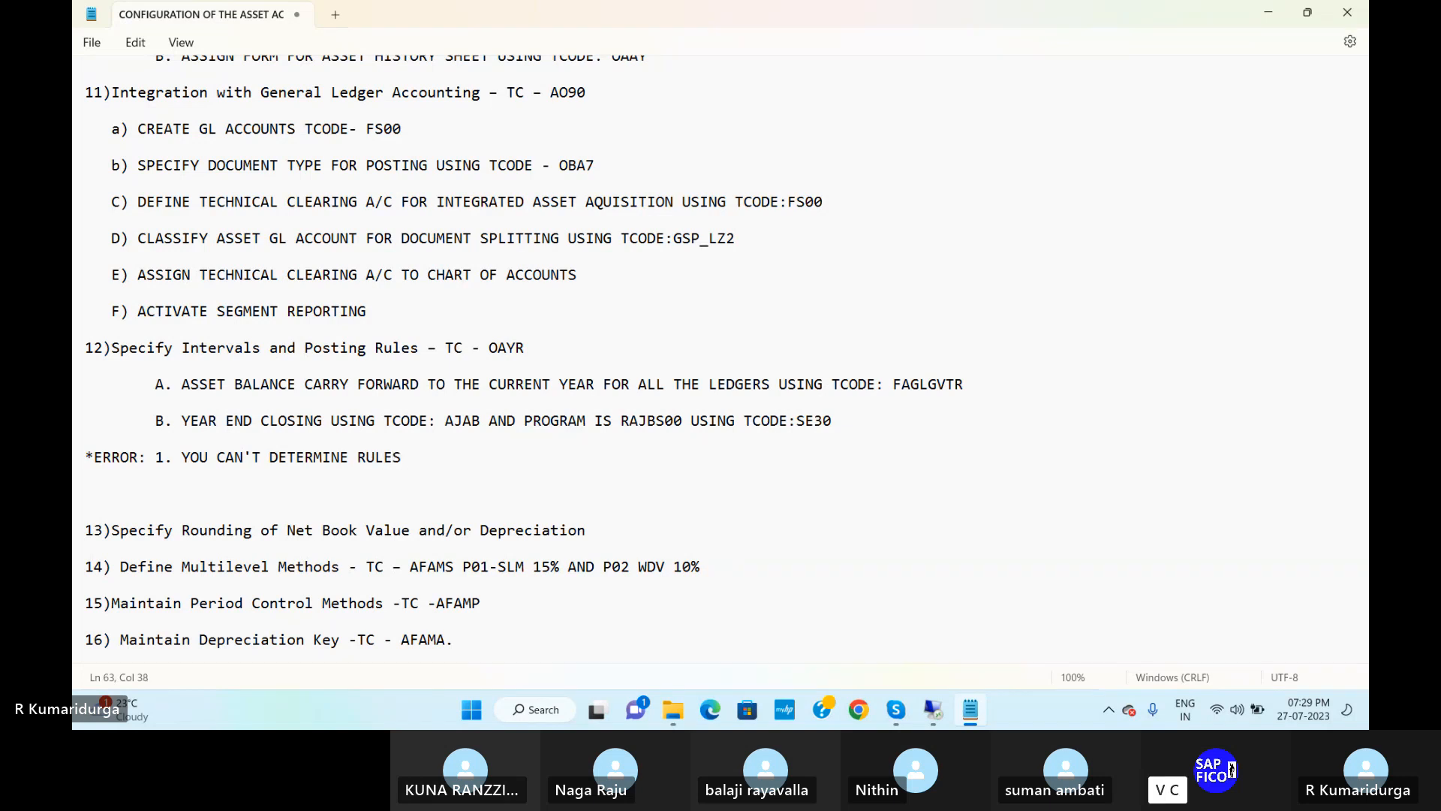
{"action": "type", "text": " DY"}
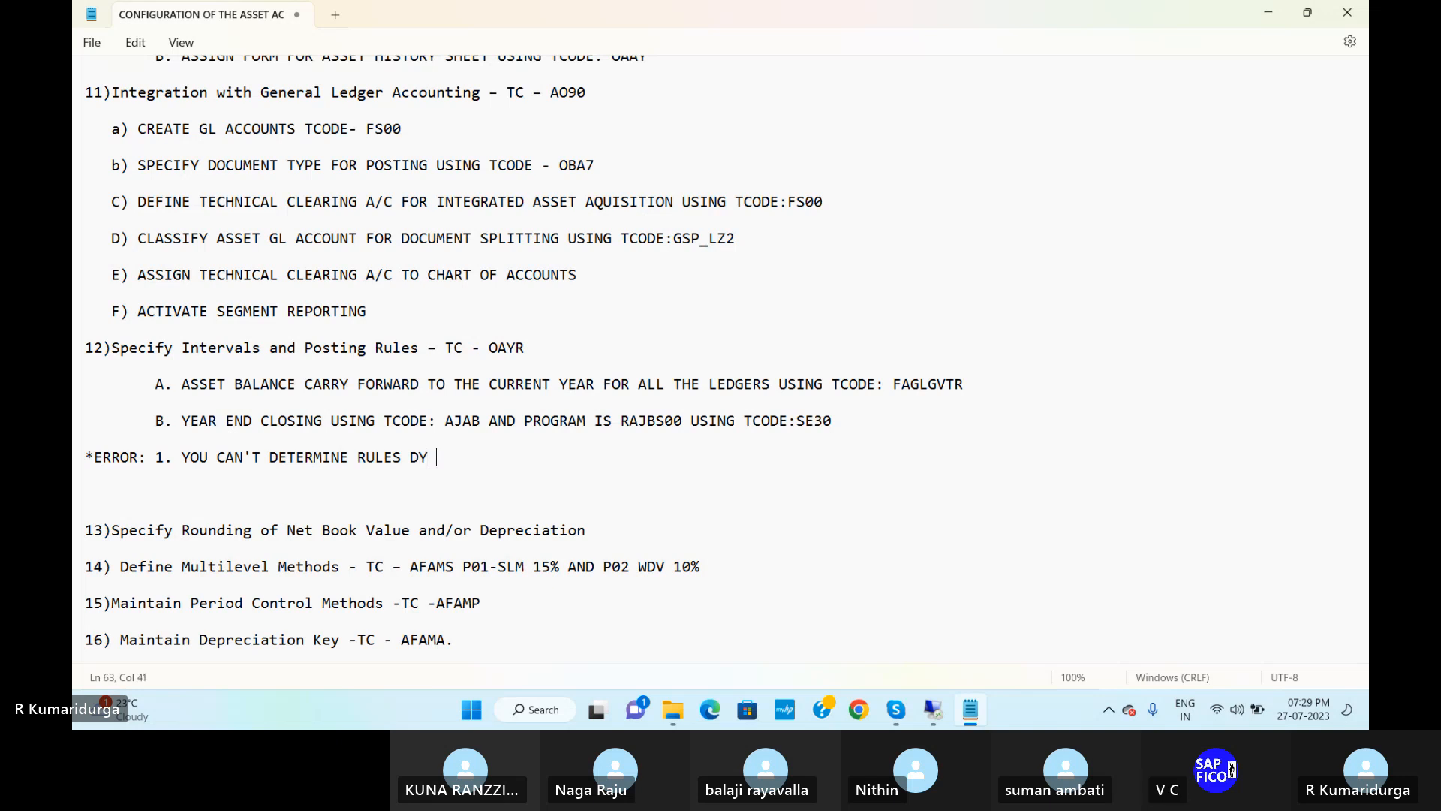
{"action": "type", "text": " TO "}
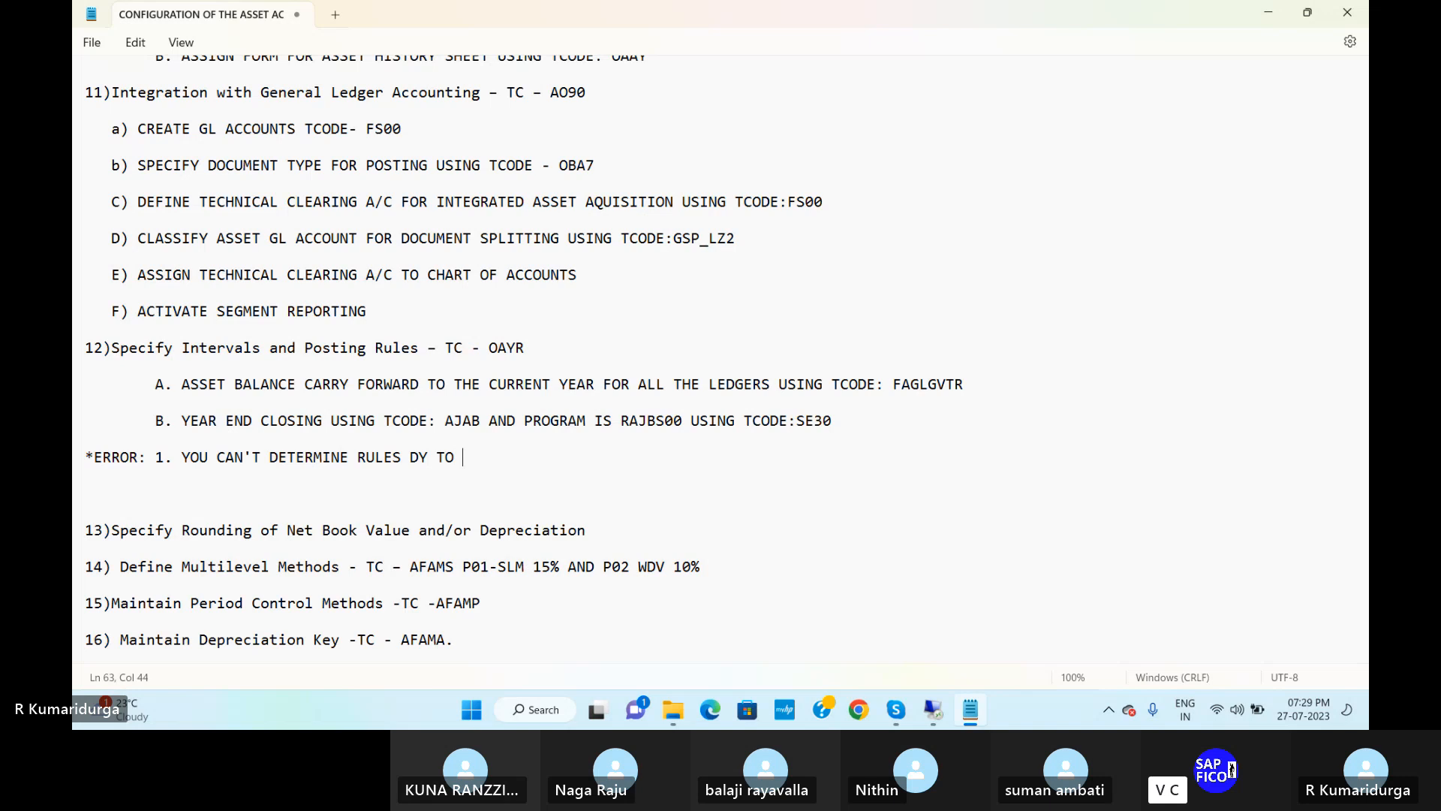
{"action": "type", "text": "2023 0727"}
{"action": "type", "text": "USING T"}
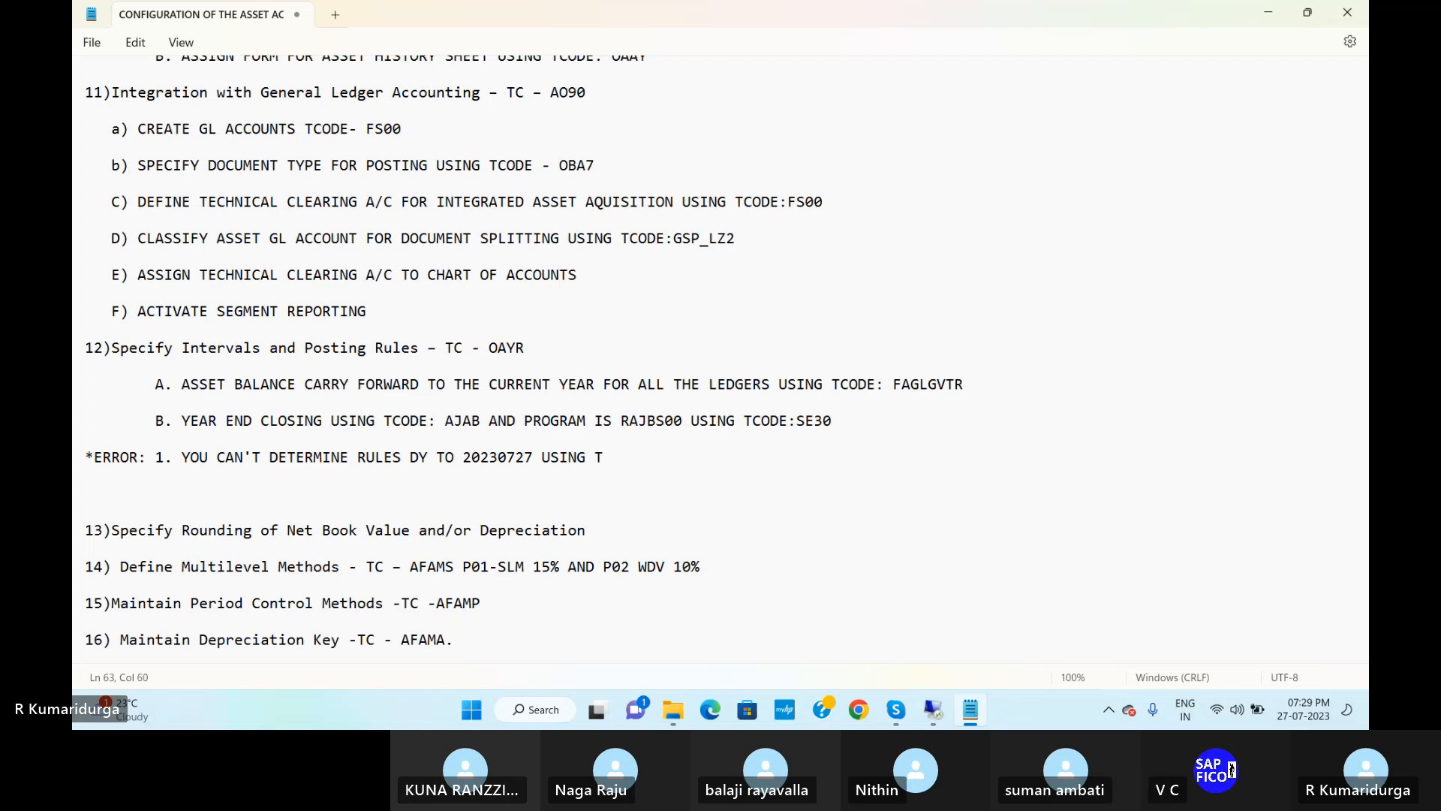
{"action": "type", "text": "CODE"}
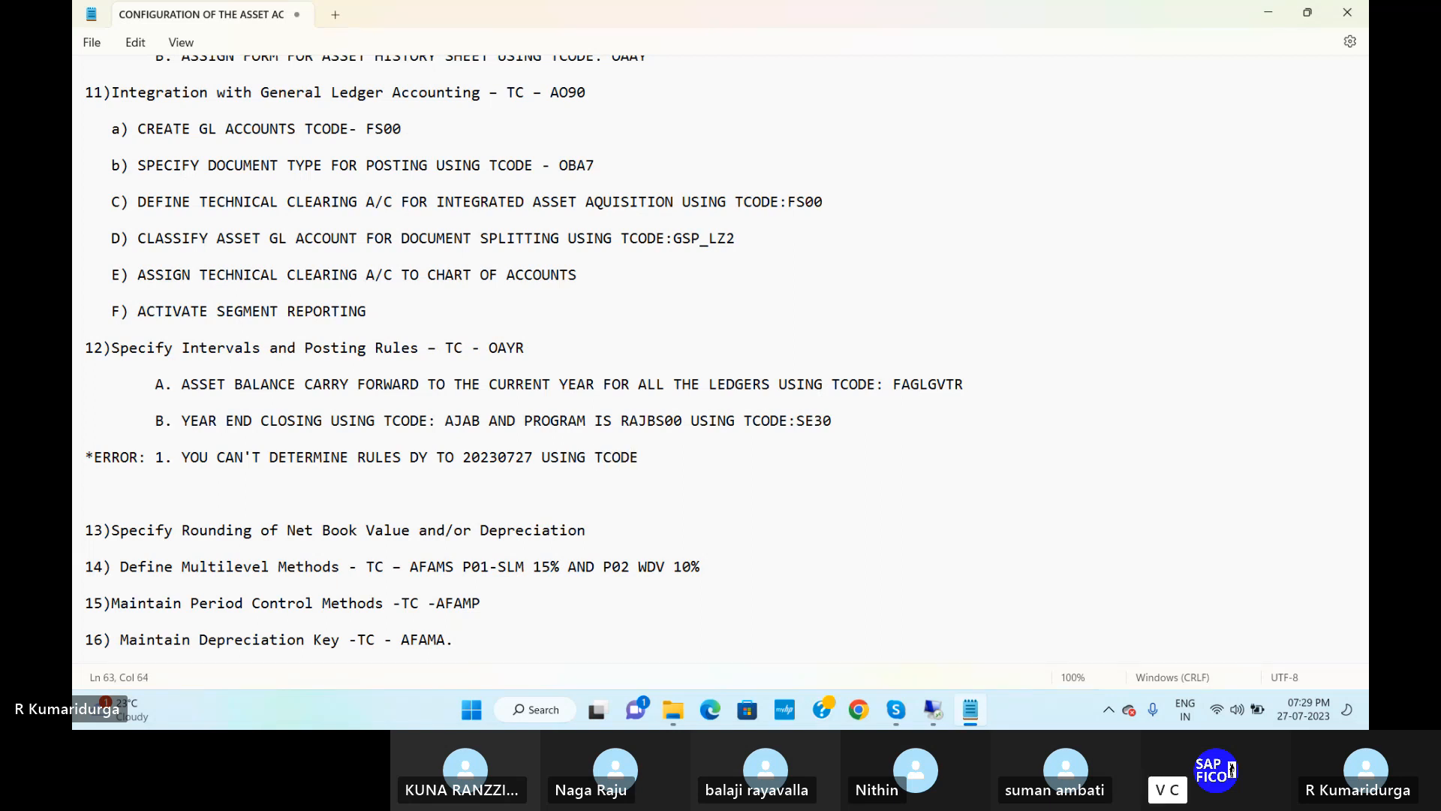
{"action": "type", "text": ":OA84"}
{"action": "key", "text": "Return"}
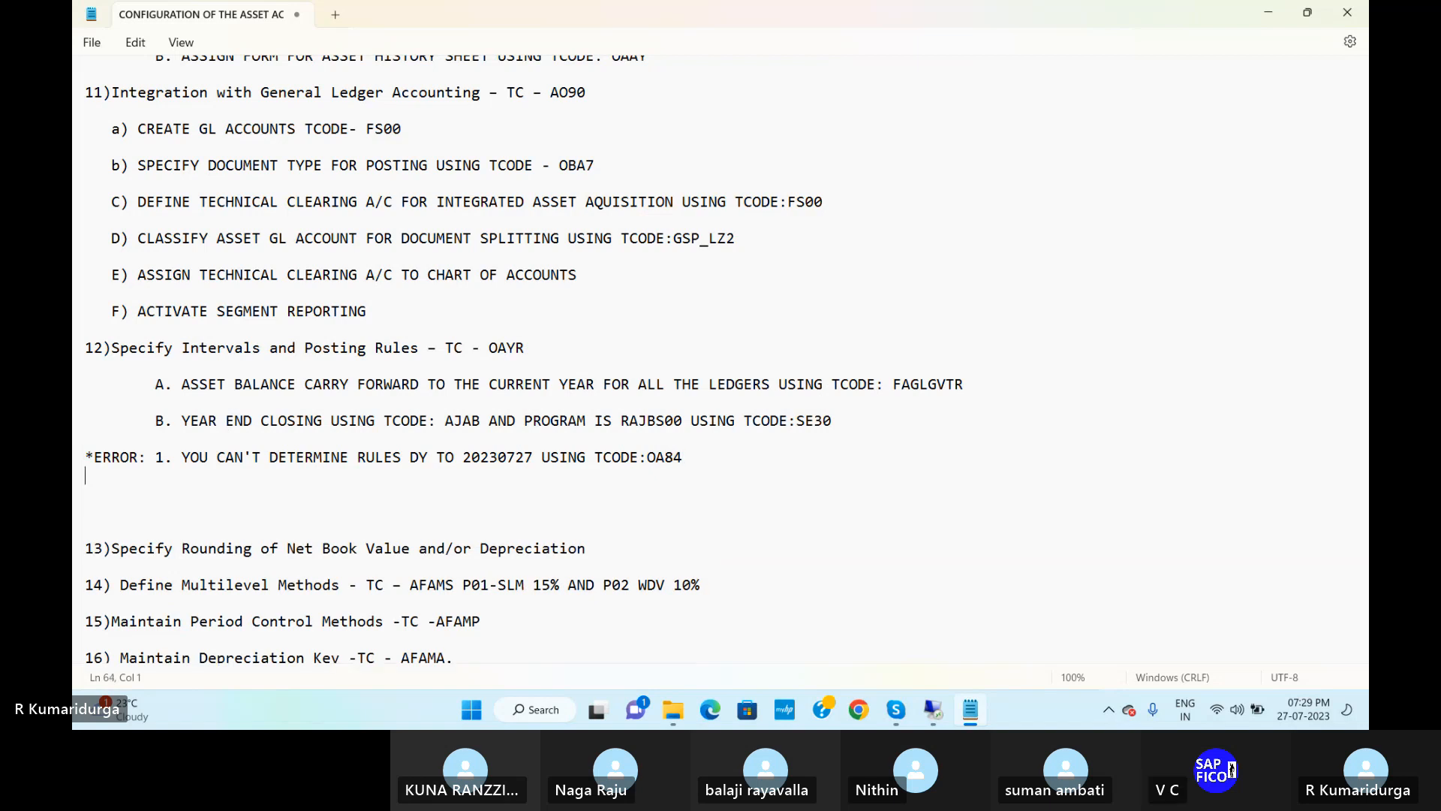
Add an indented second error line: "2. POSTING NOT POSSIBLE IN COMPANY CODE DUR1 AND SPECIFY OPEN FISCAL YEAR USING TCODE: FAA4_CMP"
{"action": "key", "text": "Return"}
{"action": "key", "text": "Tab"}
{"action": "type", "text": "2"}
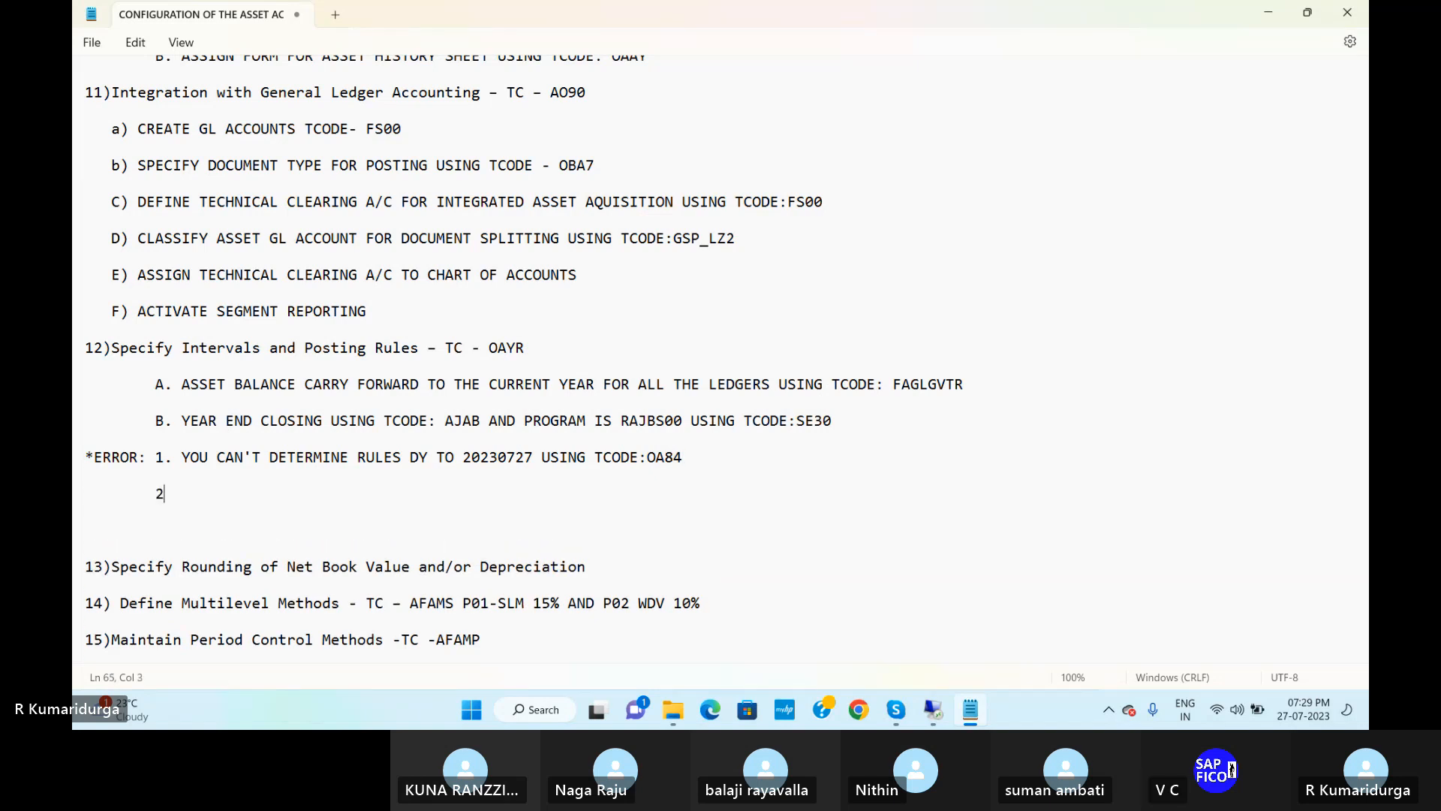
{"action": "type", "text": "."}
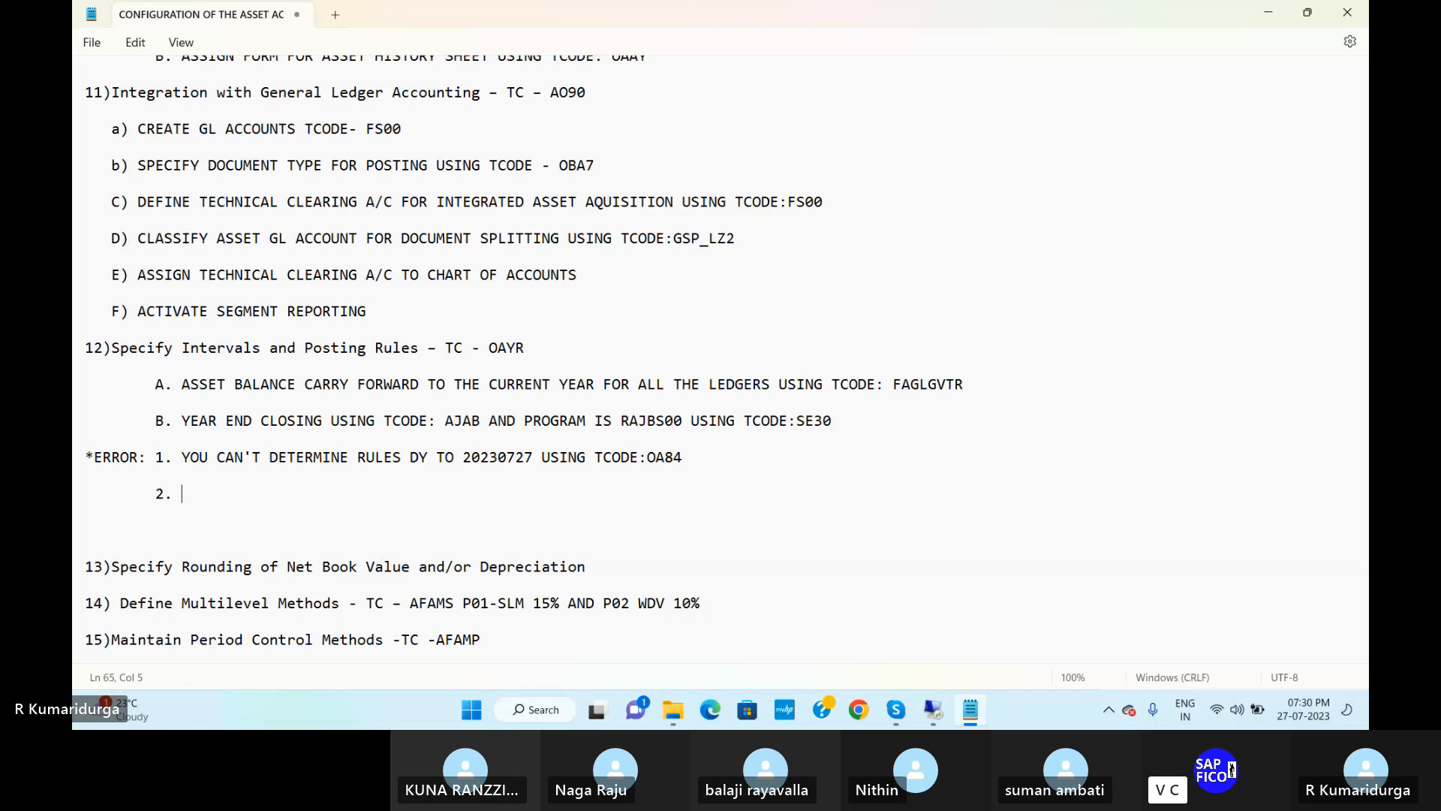
{"action": "type", "text": " POSTING NOT POSSI"}
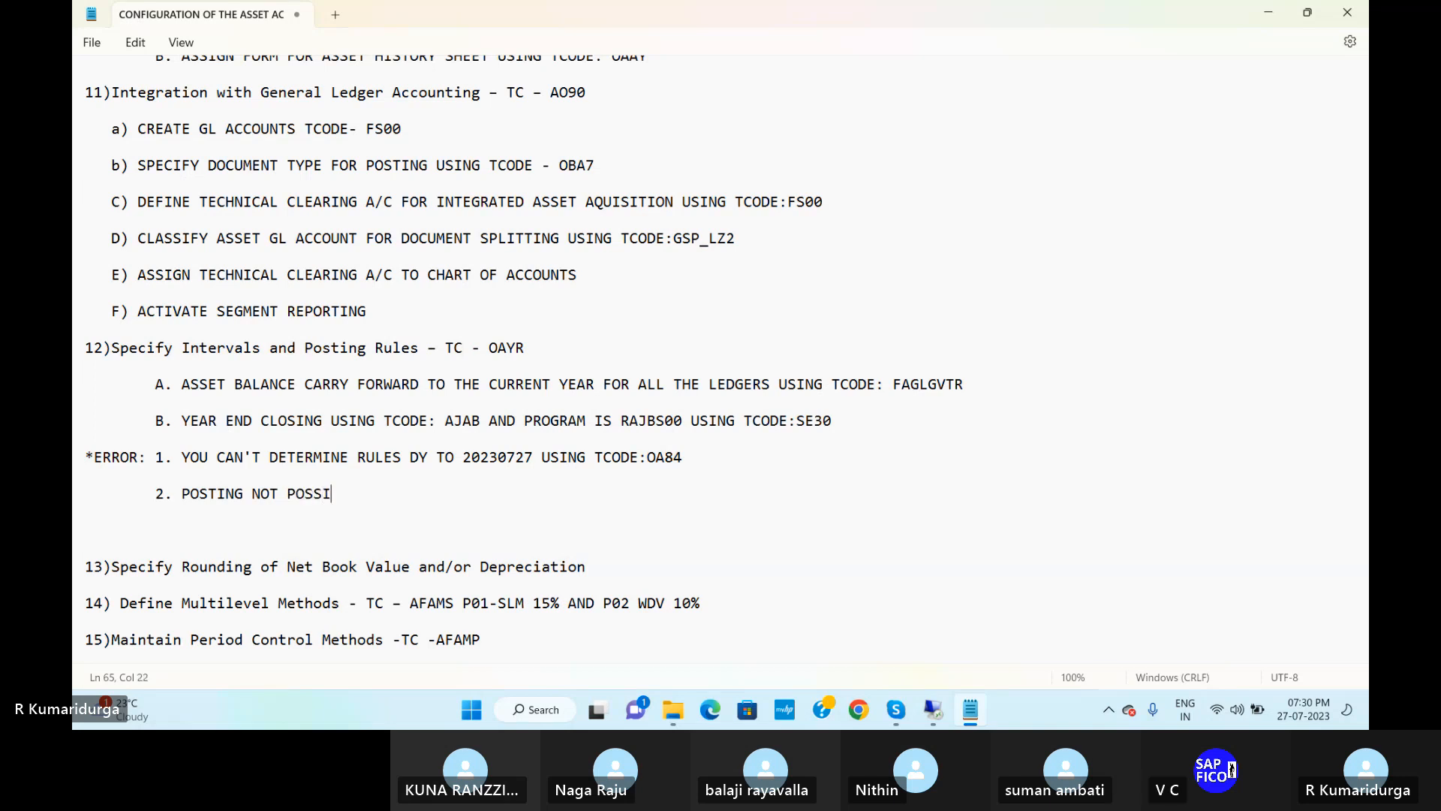
{"action": "type", "text": "BLE IN COMPANY CODE"}
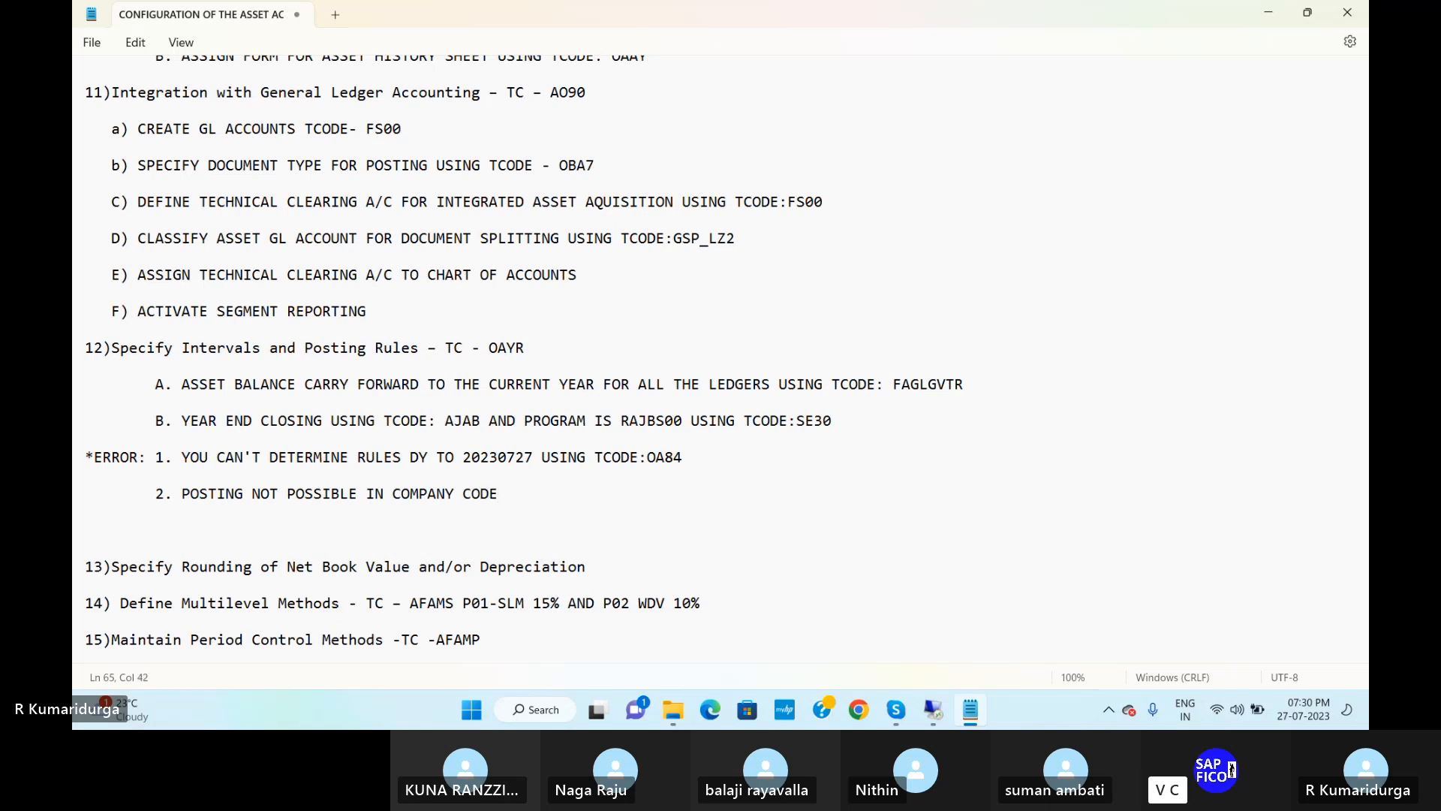
{"action": "type", "text": " DUR1 AND SPECIFY O"}
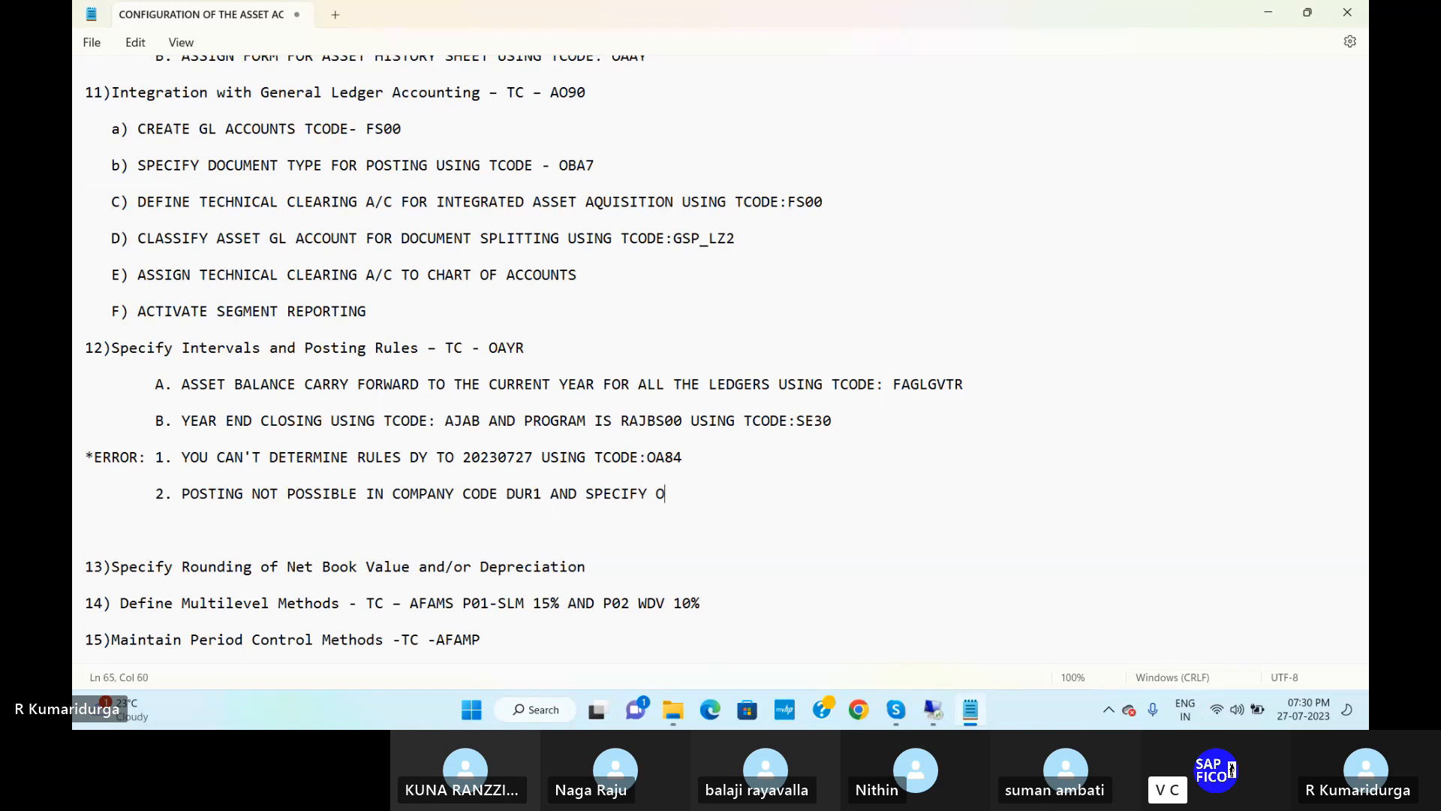
{"action": "type", "text": "PEN FINA"}
{"action": "key", "text": "BackSpace"}
{"action": "key", "text": "BackSpace"}
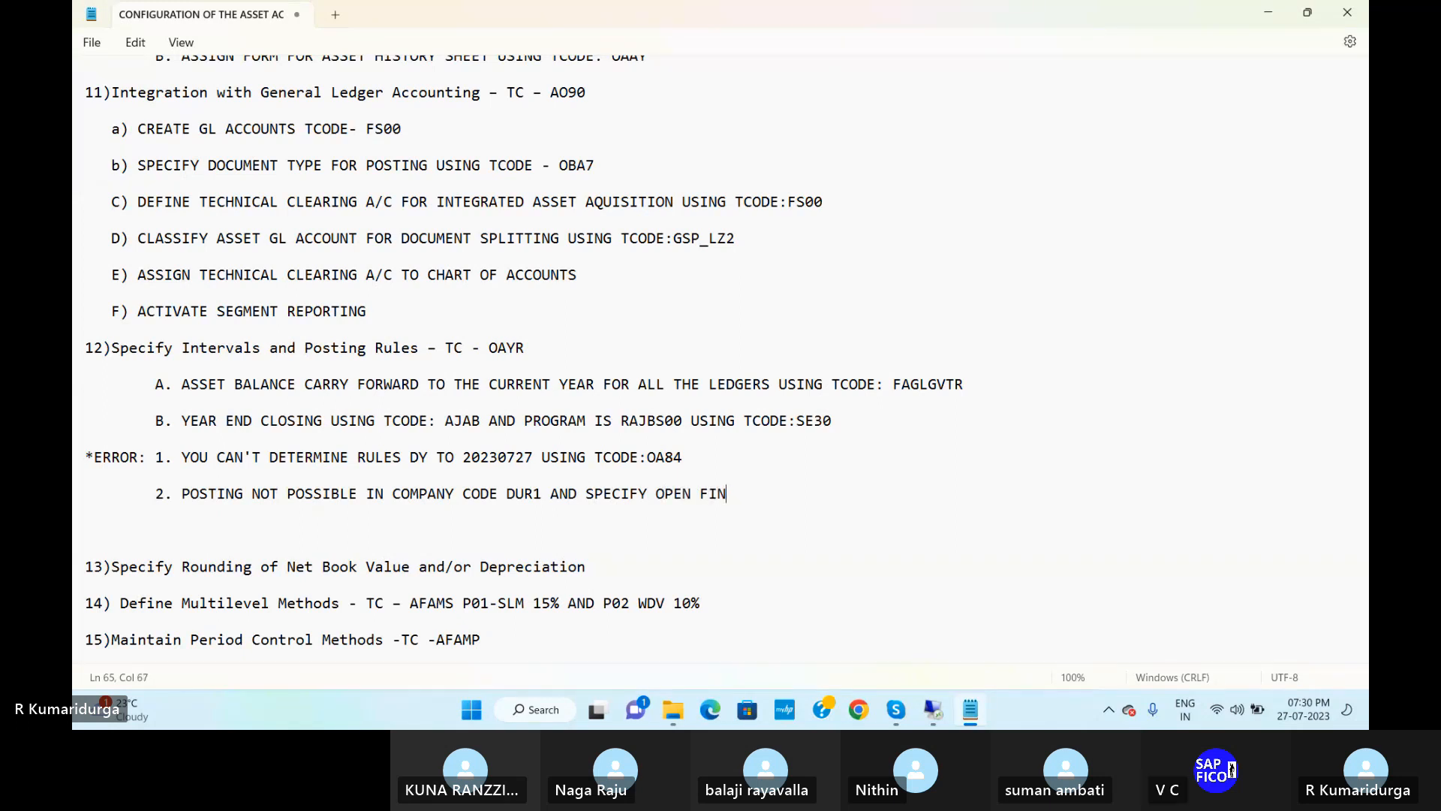
{"action": "type", "text": "SCAL "}
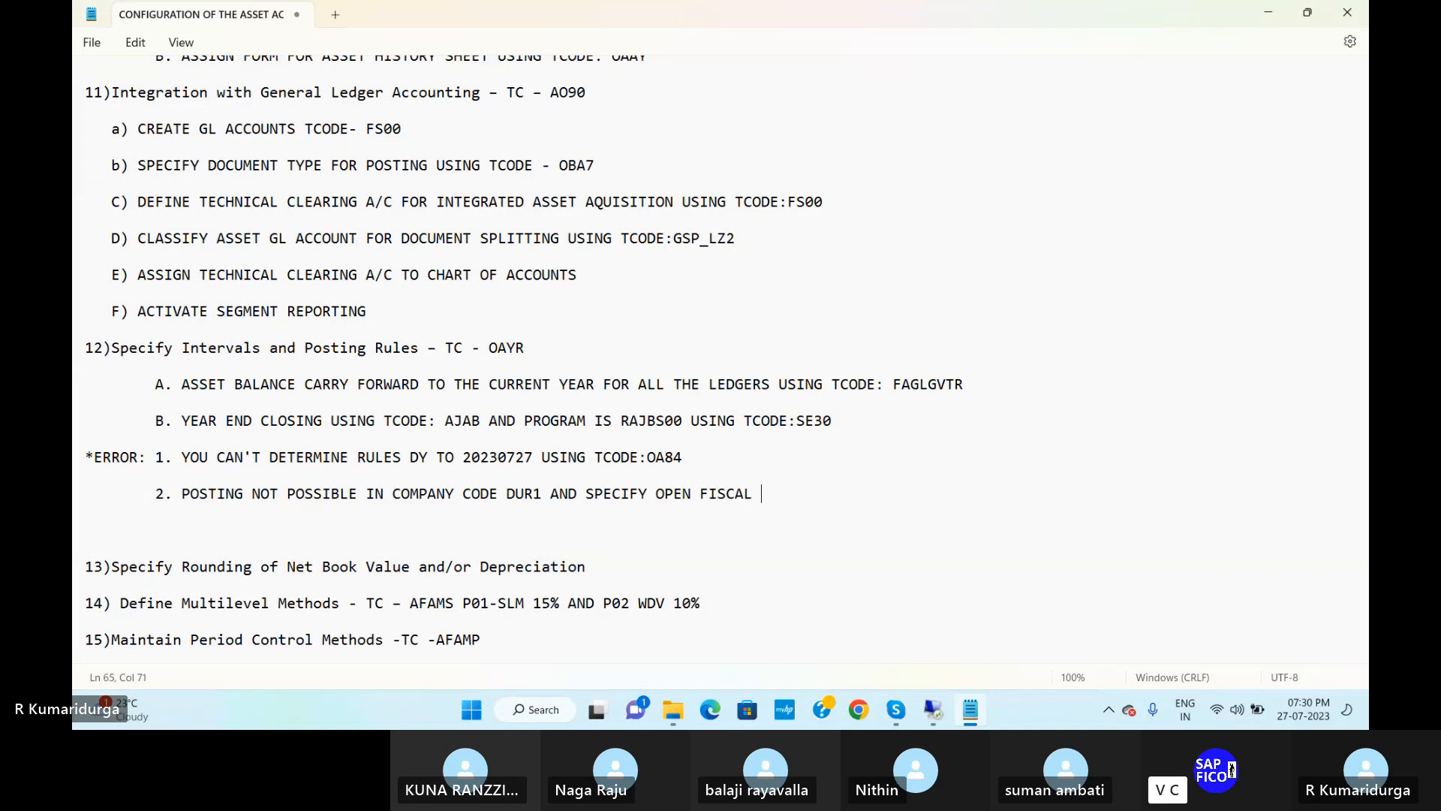
{"action": "type", "text": "YEAR USING TC"}
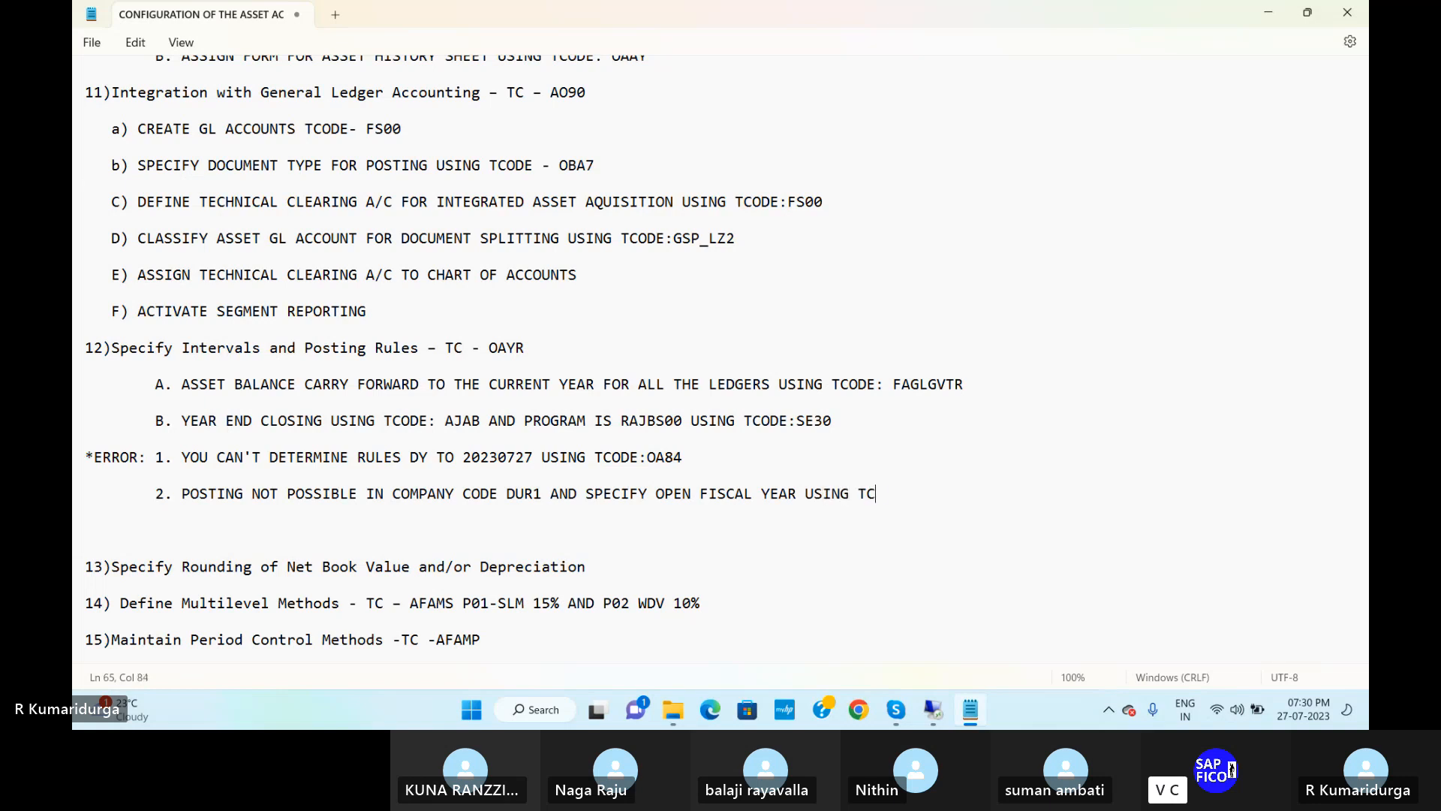
{"action": "type", "text": "ODE: FAA"}
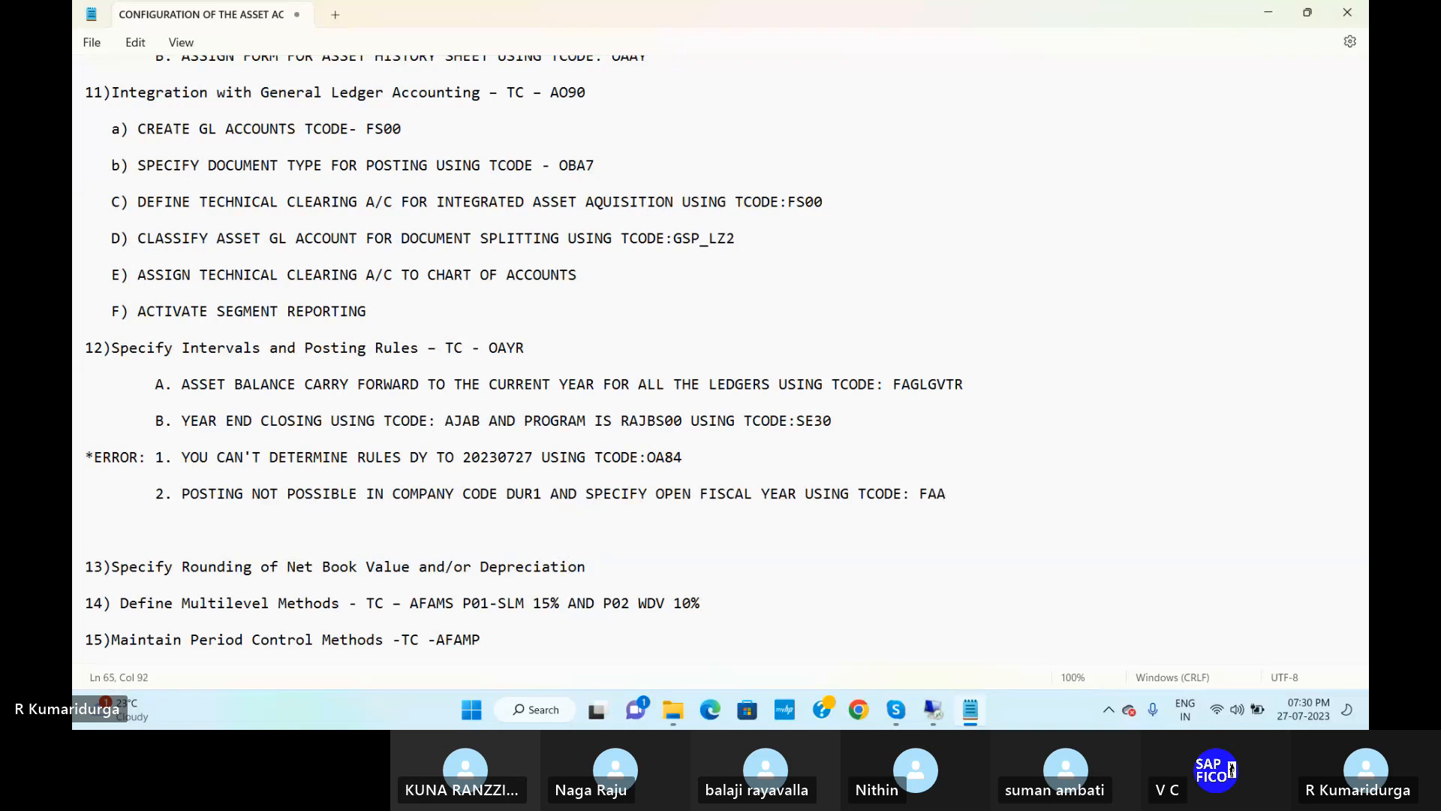
{"action": "type", "text": "4_CMP"}
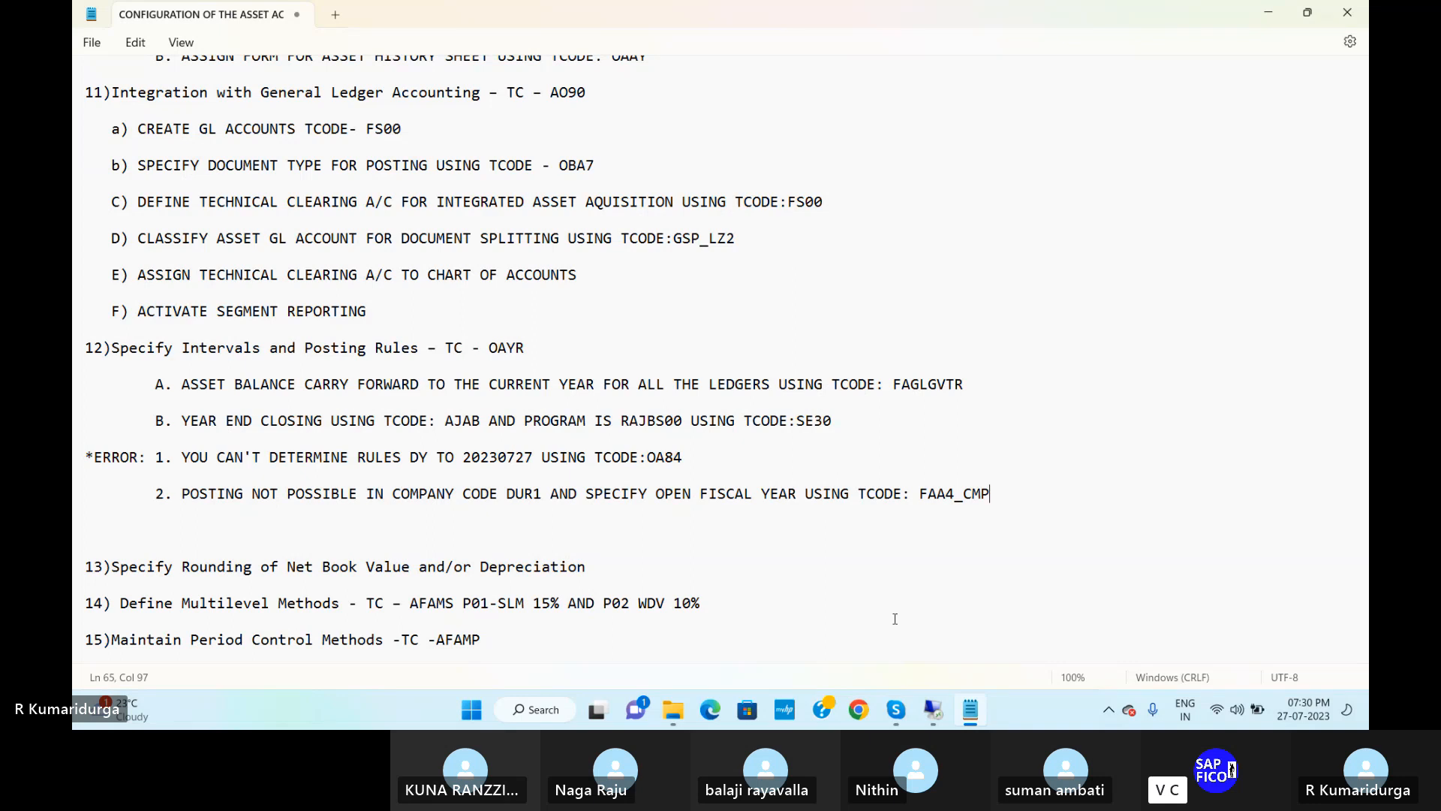
Switch back to SAP and open transaction OA84 from the balance carryforward results with /NOA84
{"action": "left_click", "coordinate": [932, 711]}
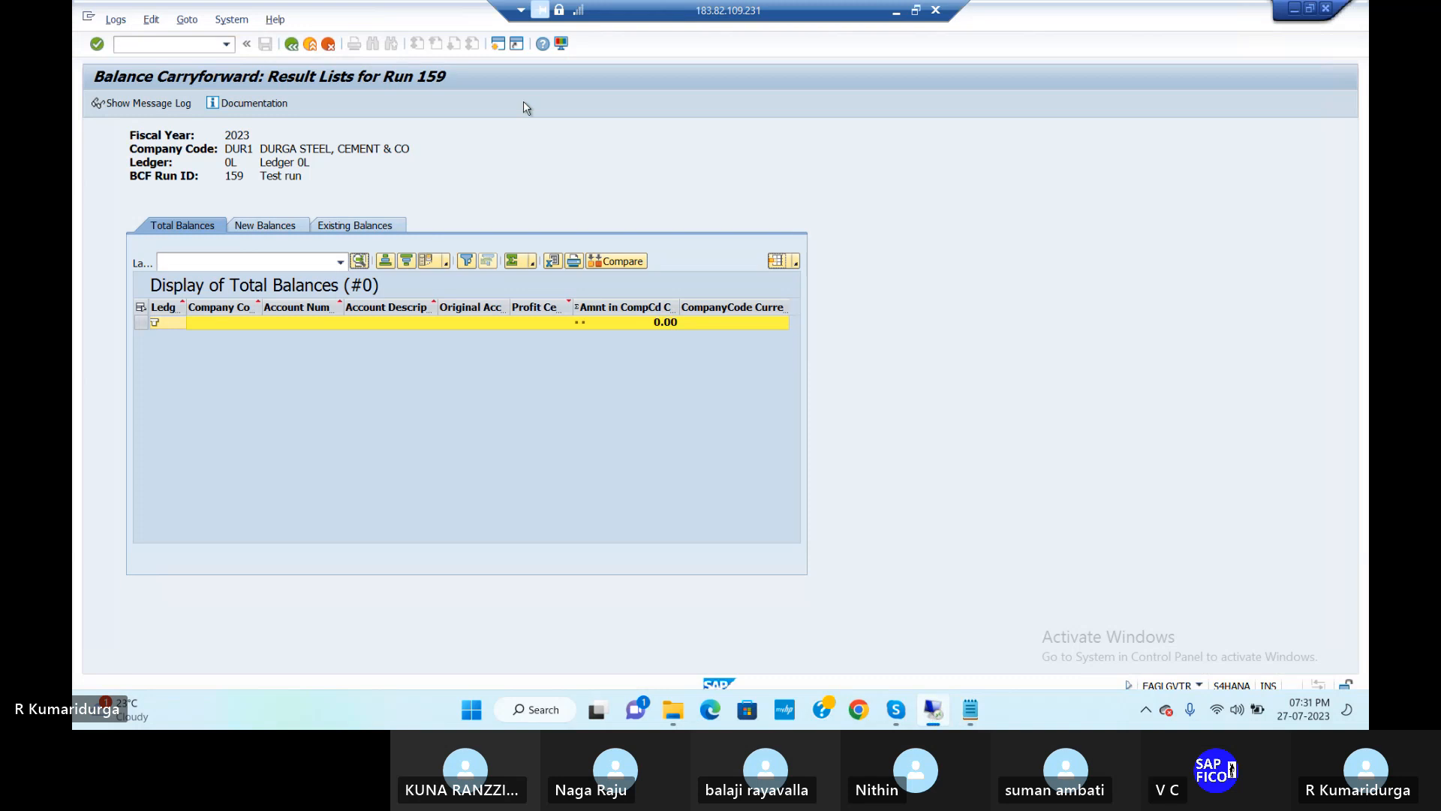
{"action": "left_click", "coordinate": [191, 45]}
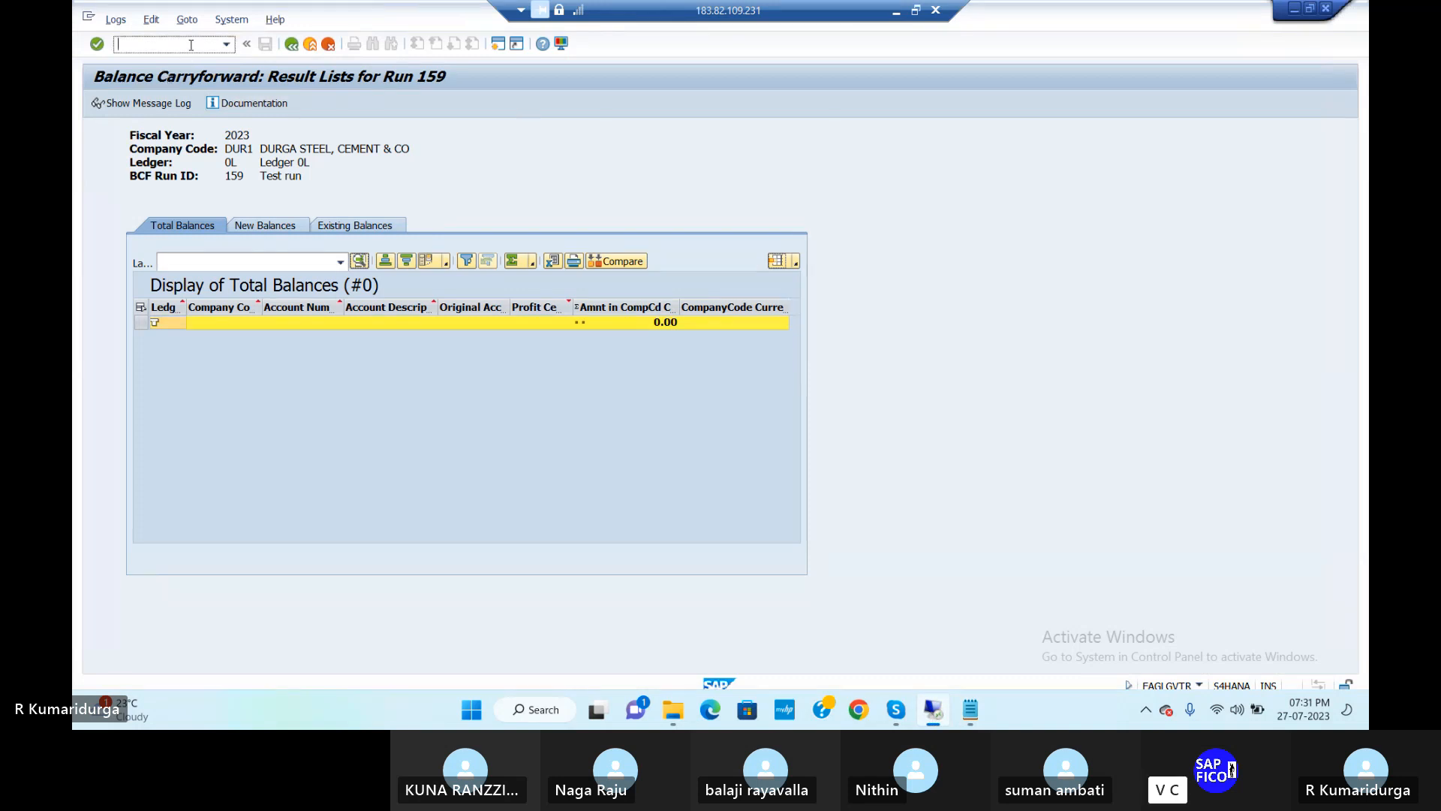
{"action": "type", "text": "/NOA84"}
{"action": "key", "text": "Return"}
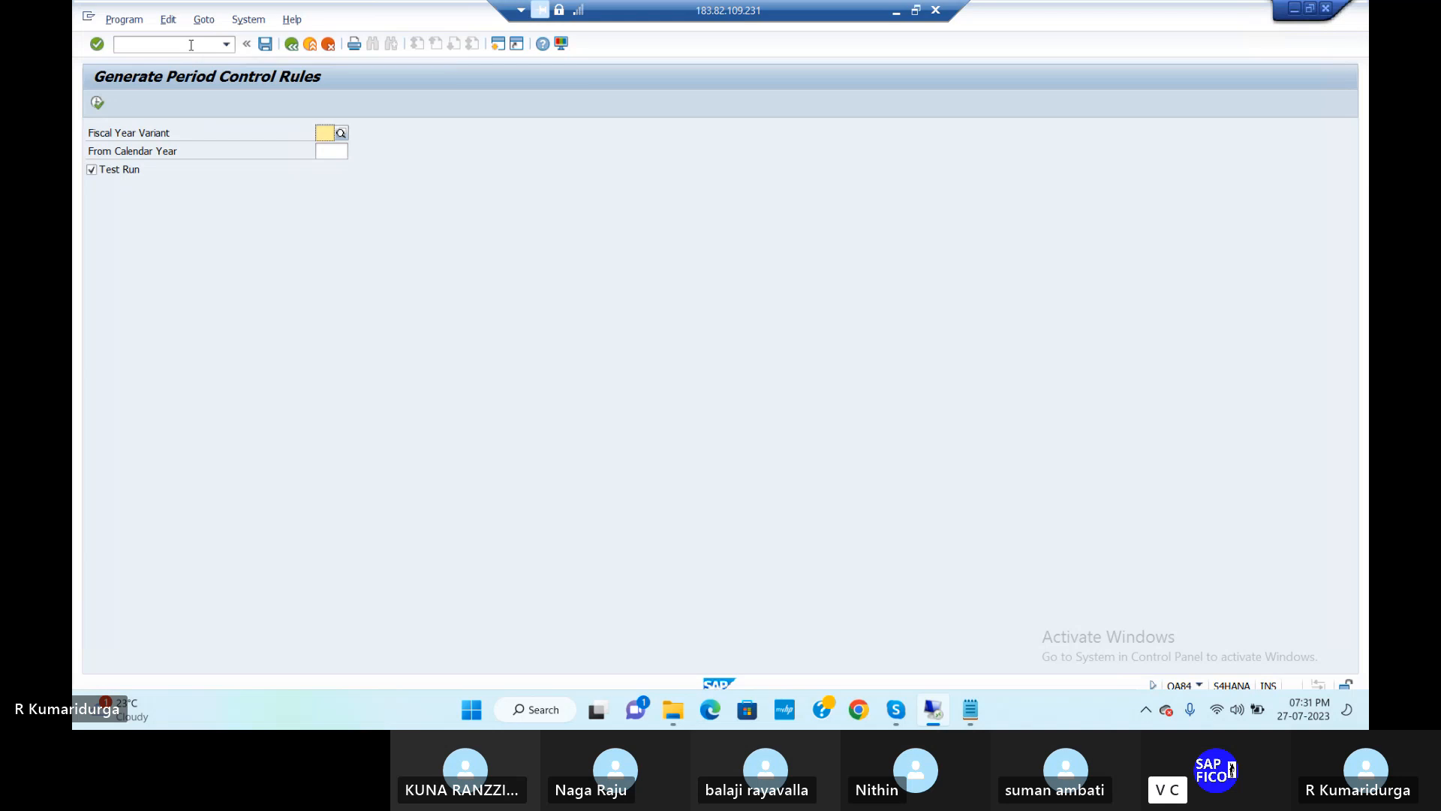
Run the period control rule generation as a test for fiscal year variant DY from calendar year 2023, then return to its selection screen
{"action": "type", "text": "DY"}
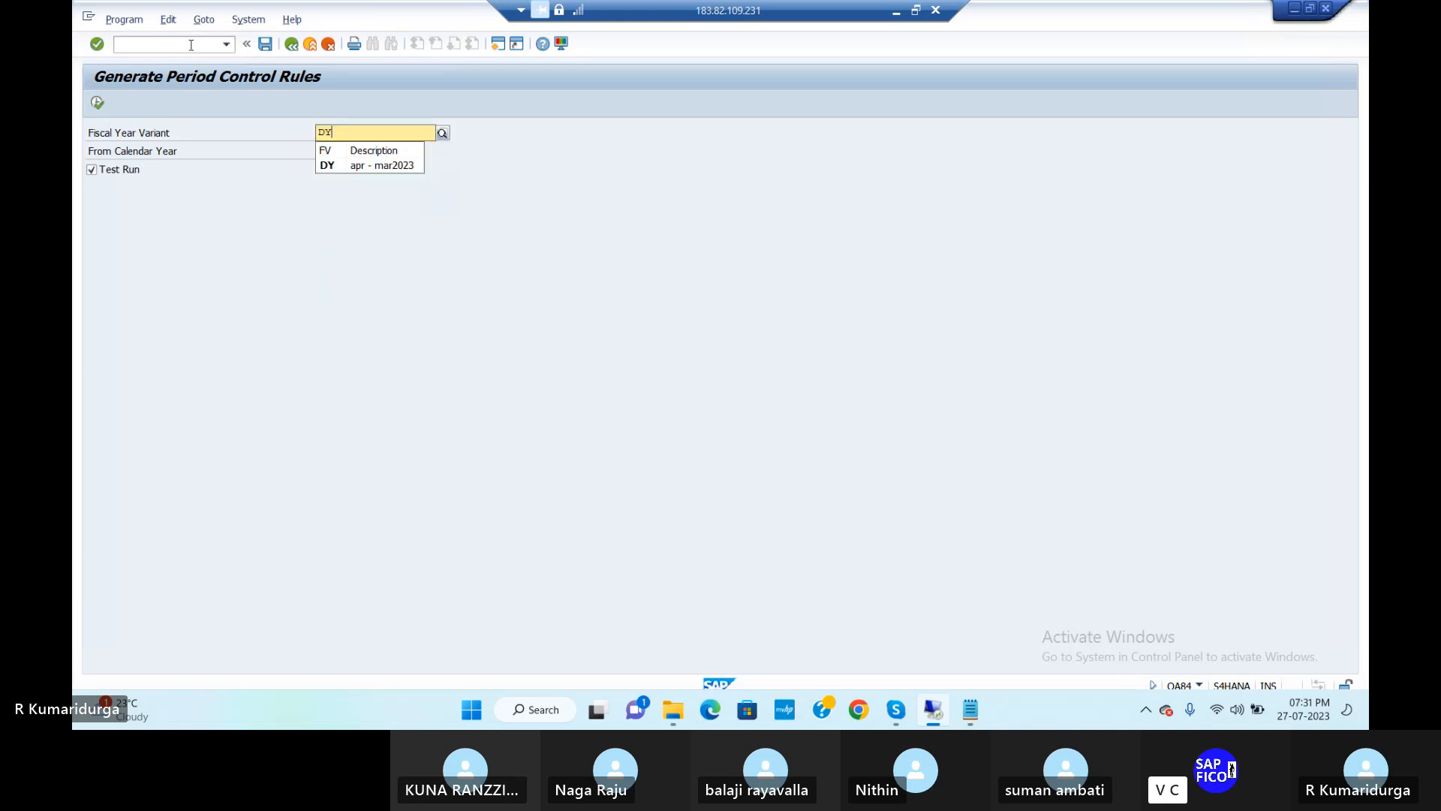
{"action": "left_click", "coordinate": [353, 167]}
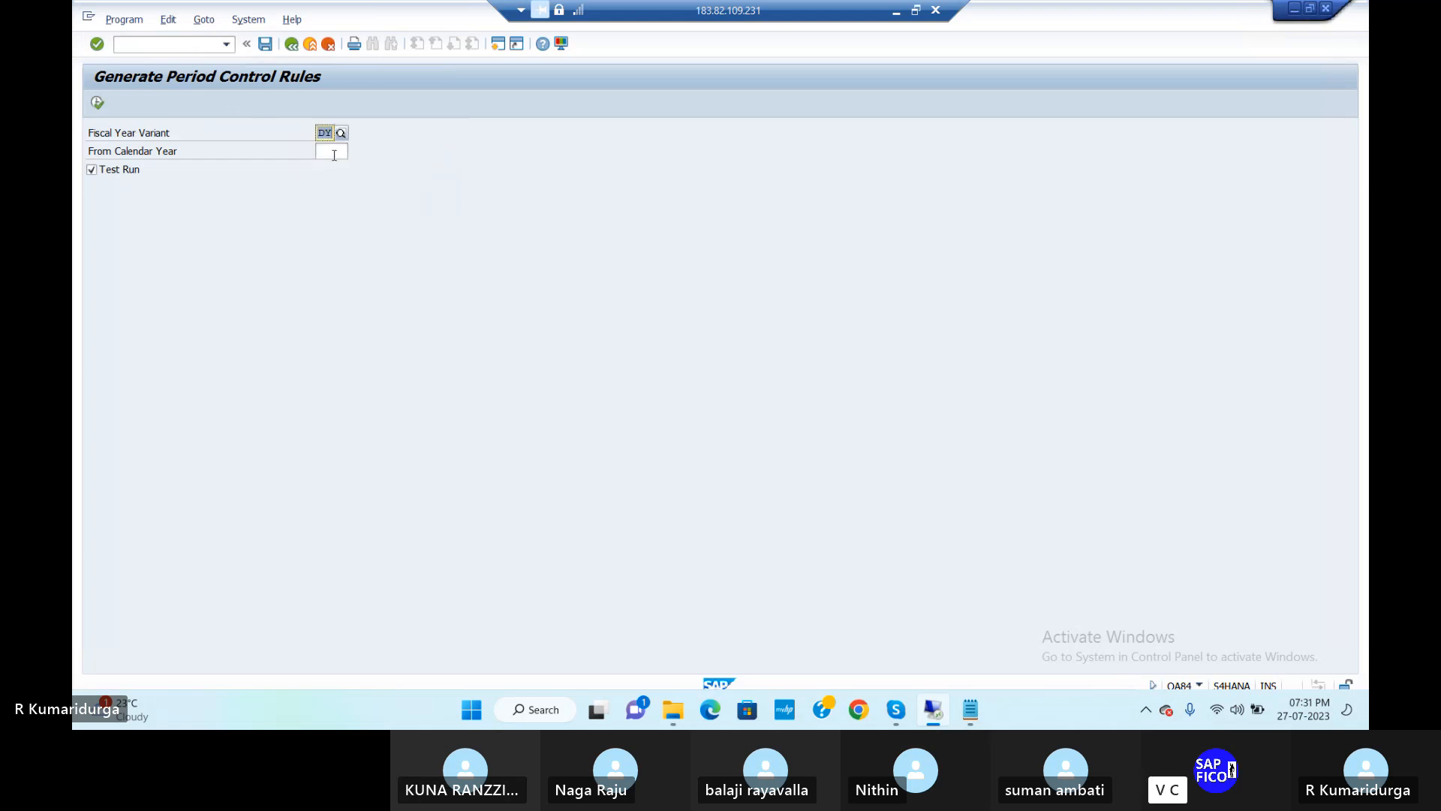
{"action": "left_click", "coordinate": [334, 153]}
{"action": "type", "text": "2023"}
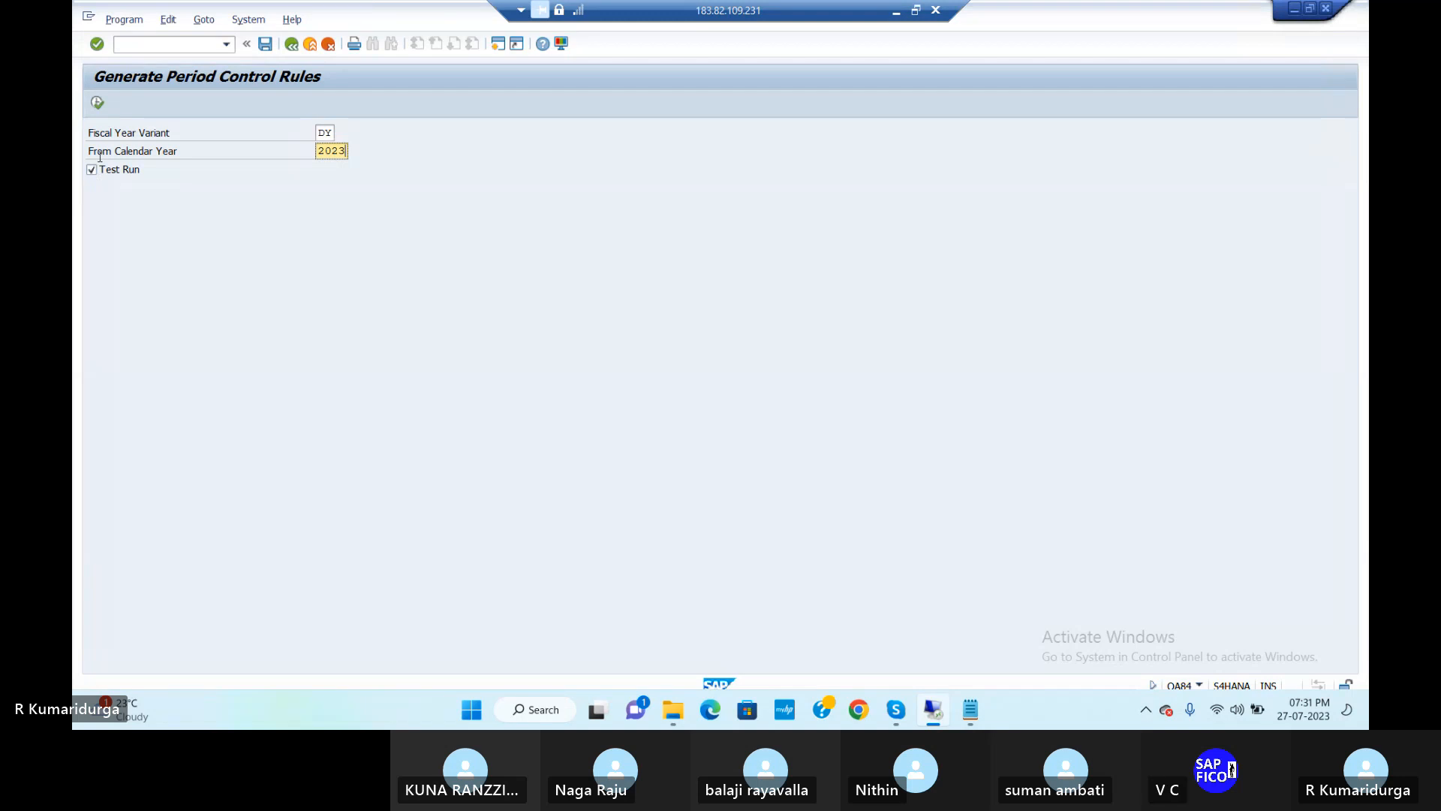
{"action": "left_click", "coordinate": [96, 103]}
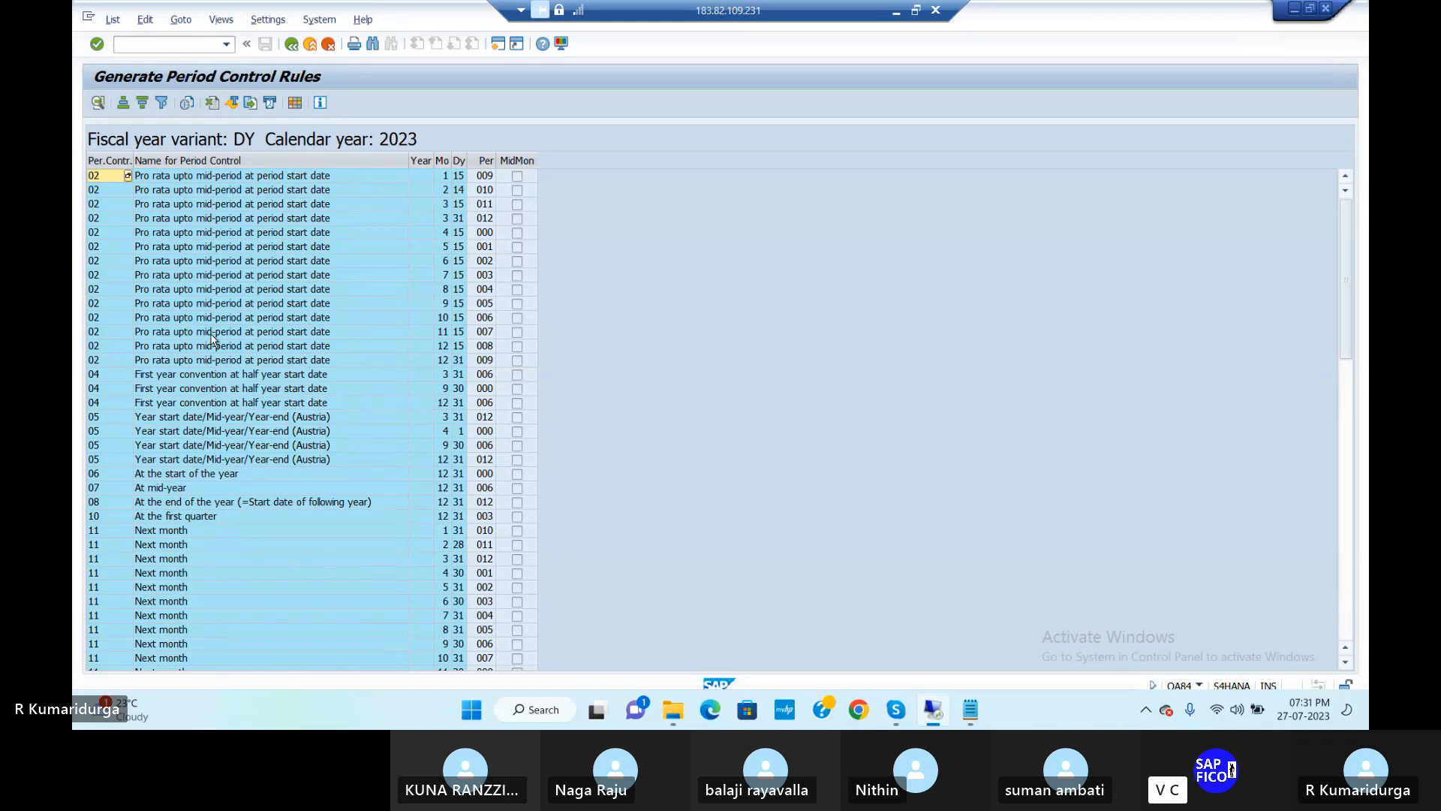
{"action": "scroll", "coordinate": [214, 339], "scroll_direction": "down", "scroll_amount": 1}
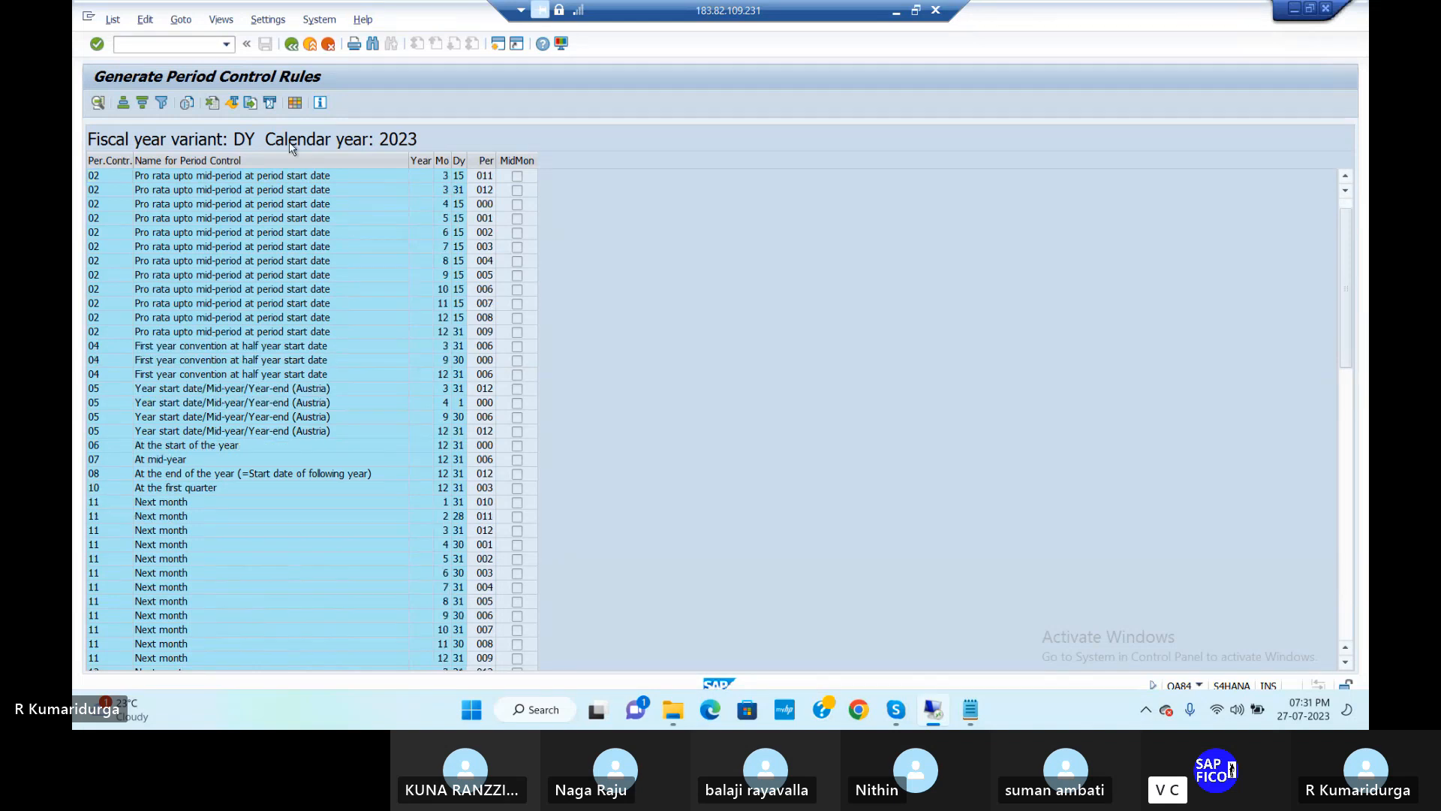
{"action": "left_click", "coordinate": [291, 45]}
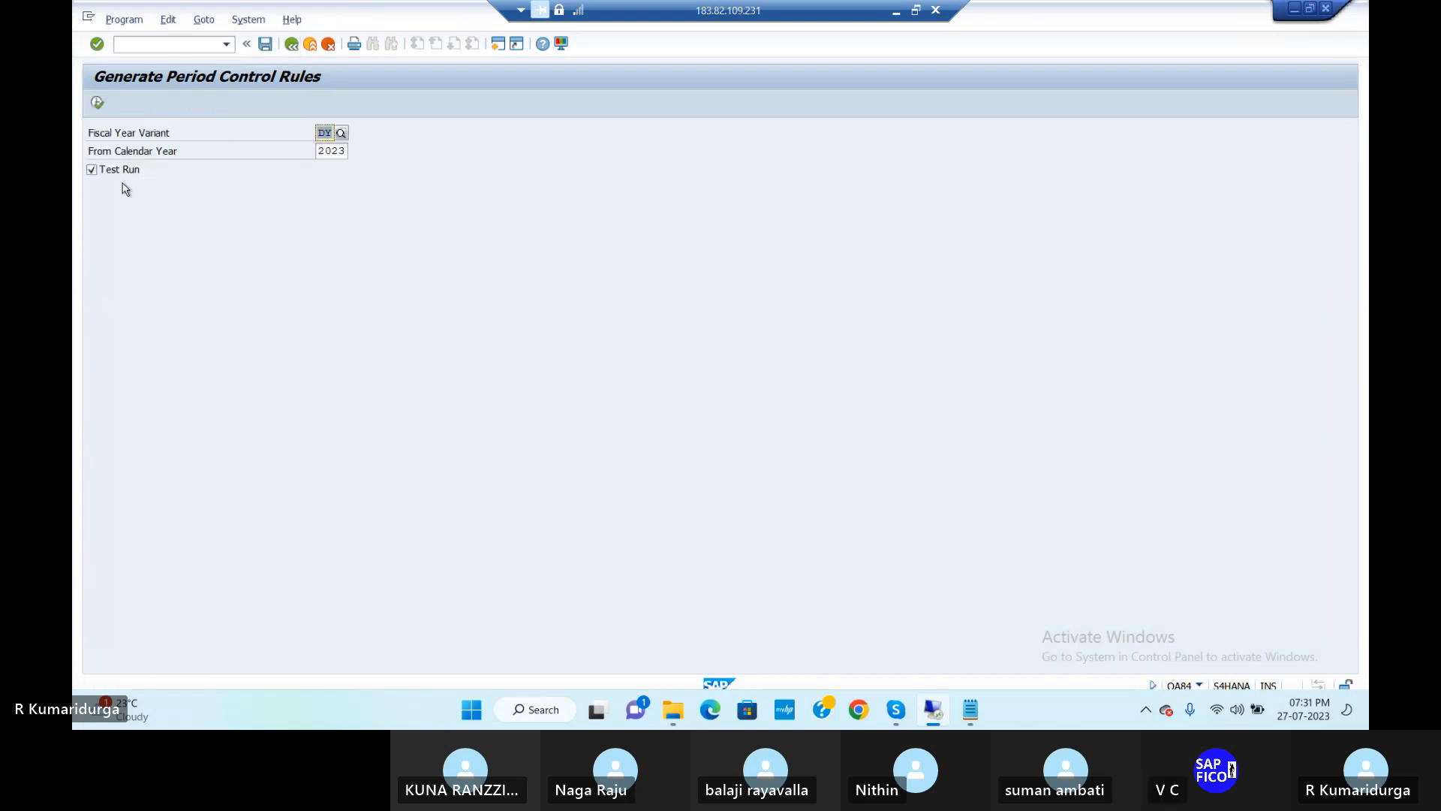
Turn off Test Run, generate the period control rules for real, and accept the proposed customizing request
{"action": "left_click", "coordinate": [92, 170]}
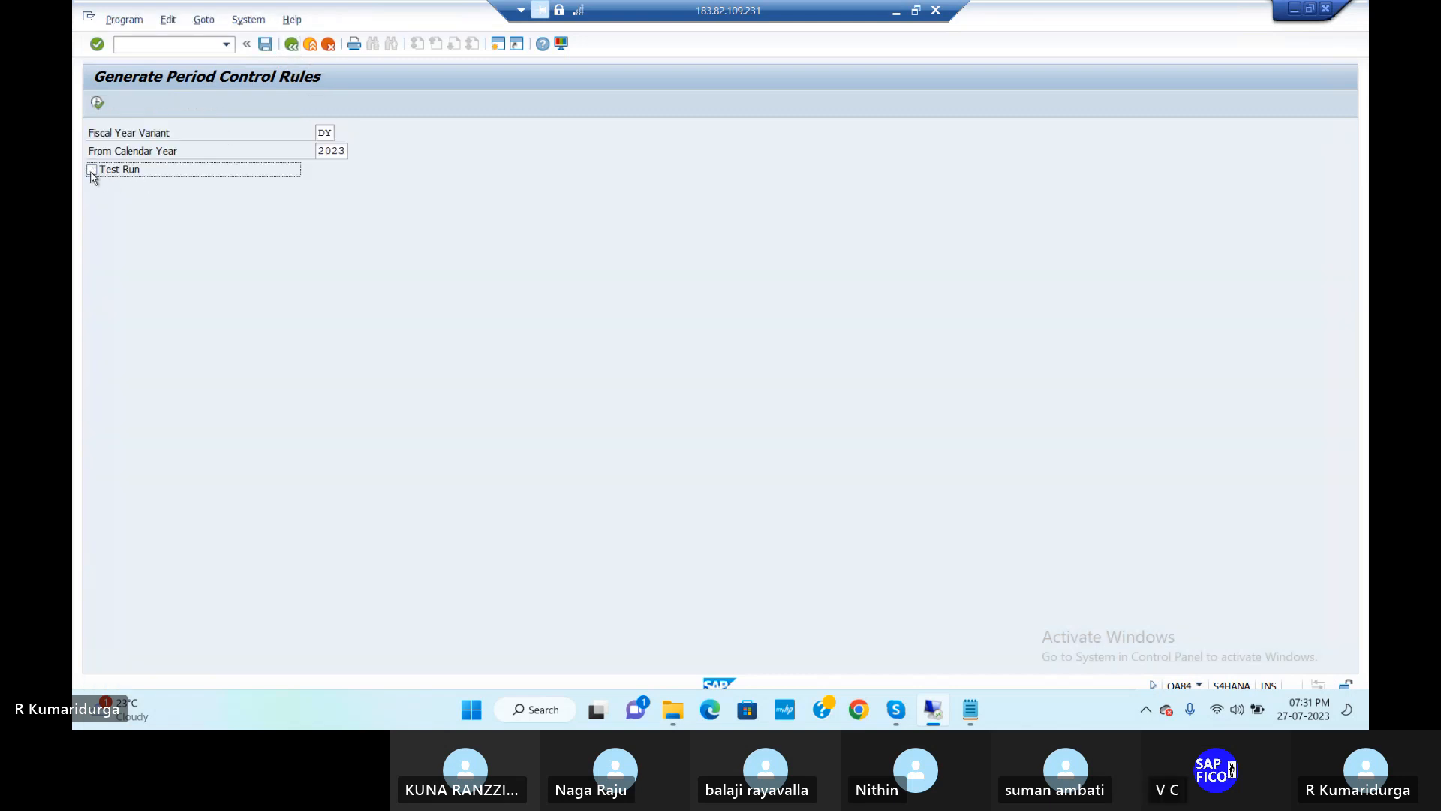
{"action": "left_click", "coordinate": [96, 103]}
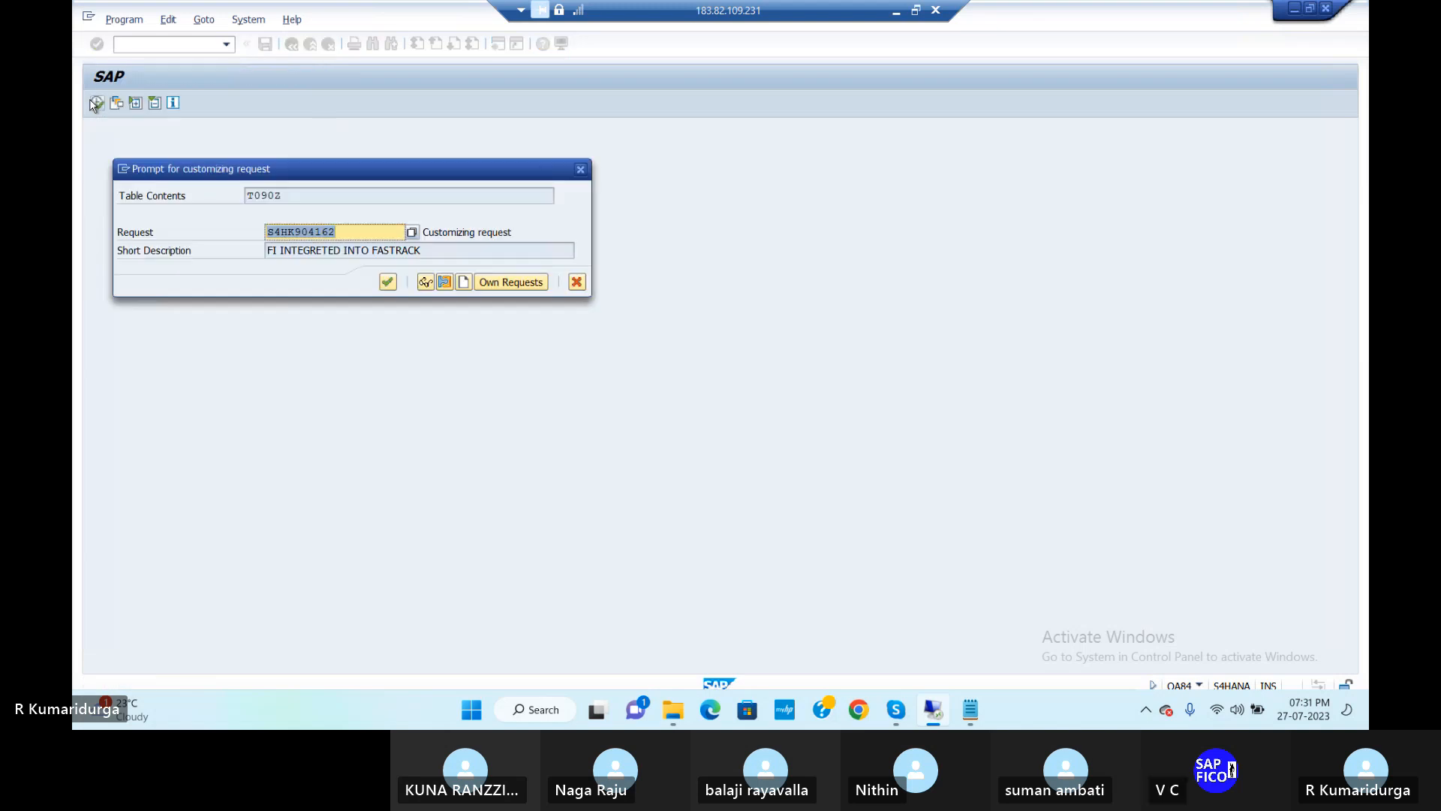
{"action": "left_click", "coordinate": [389, 288]}
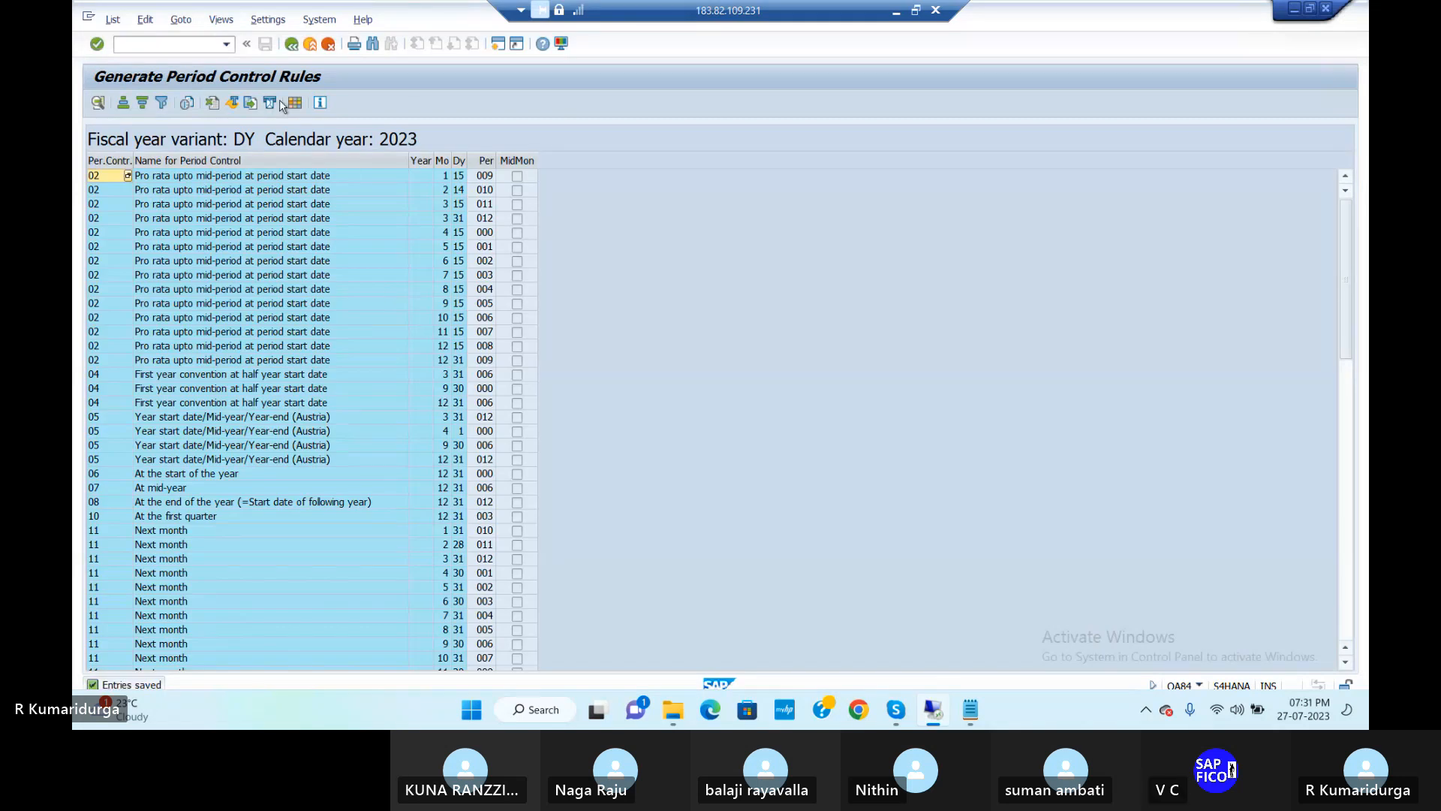
Leave the period control rules list and open the balance carryforward transaction FAGLGVTR
{"action": "left_click", "coordinate": [175, 43]}
{"action": "type", "text": "/N"}
{"action": "key", "text": "Return"}
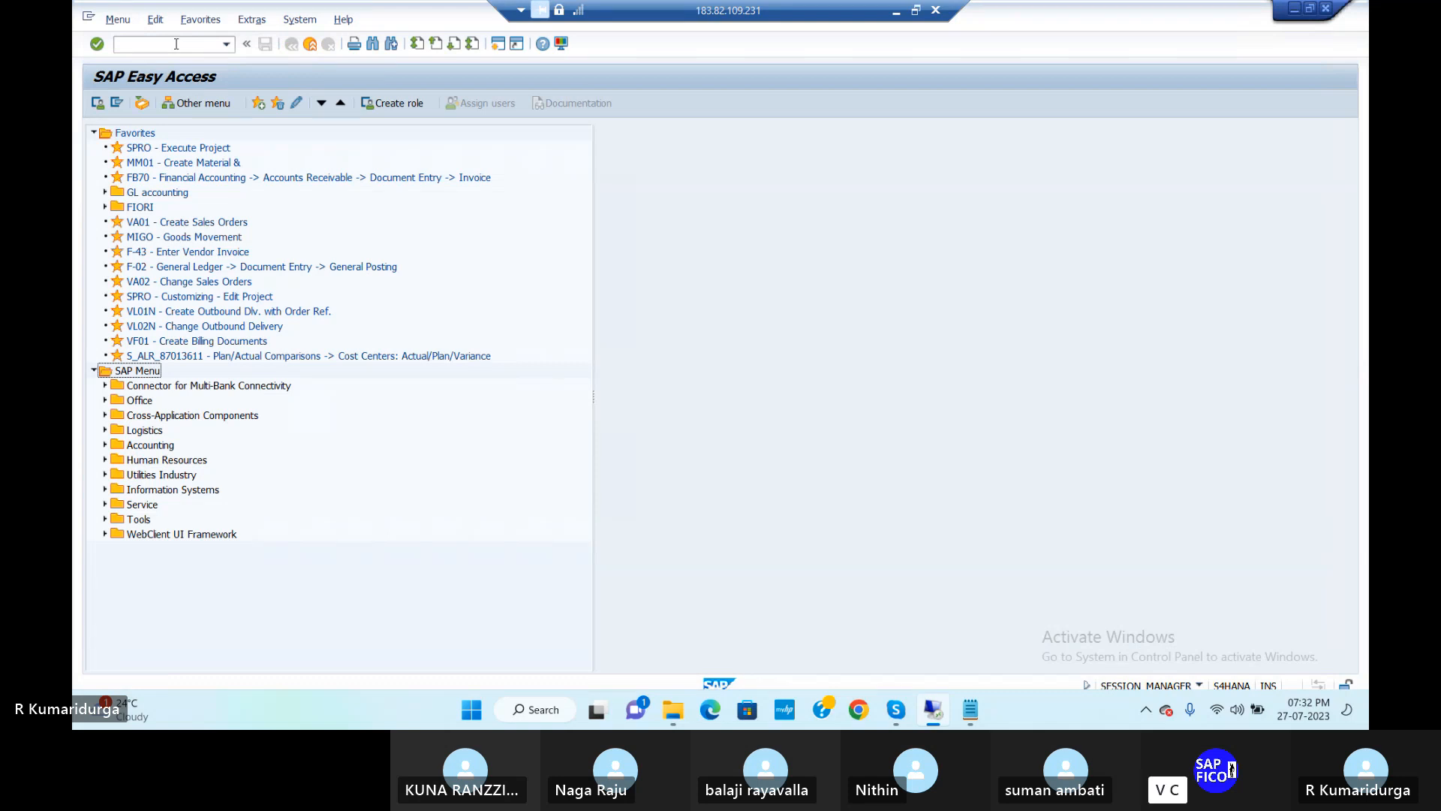
{"action": "left_click", "coordinate": [176, 43]}
{"action": "type", "text": "/N"}
{"action": "key", "text": "BackSpace"}
{"action": "key", "text": "BackSpace"}
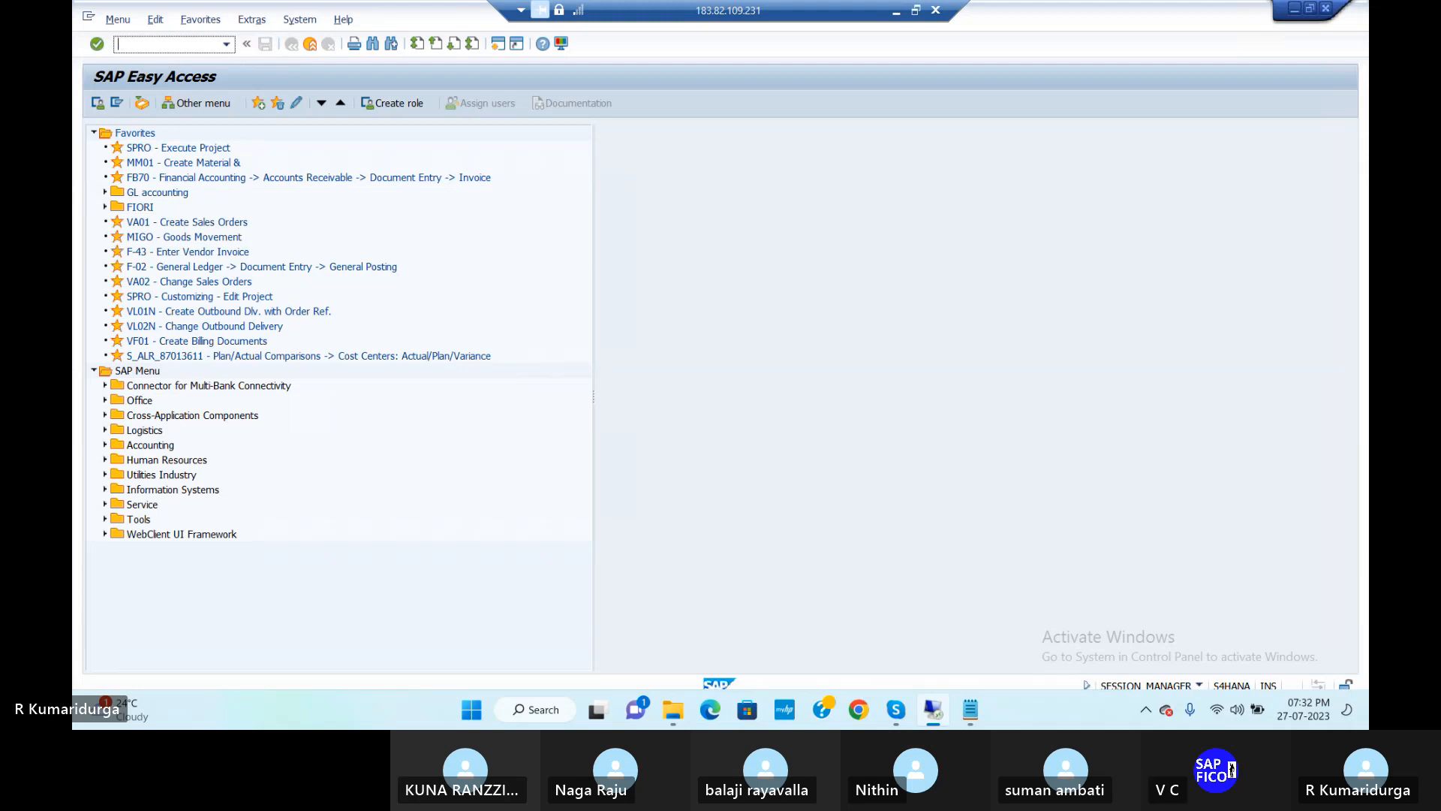
{"action": "type", "text": "FAGLGVTR"}
{"action": "key", "text": "Return"}
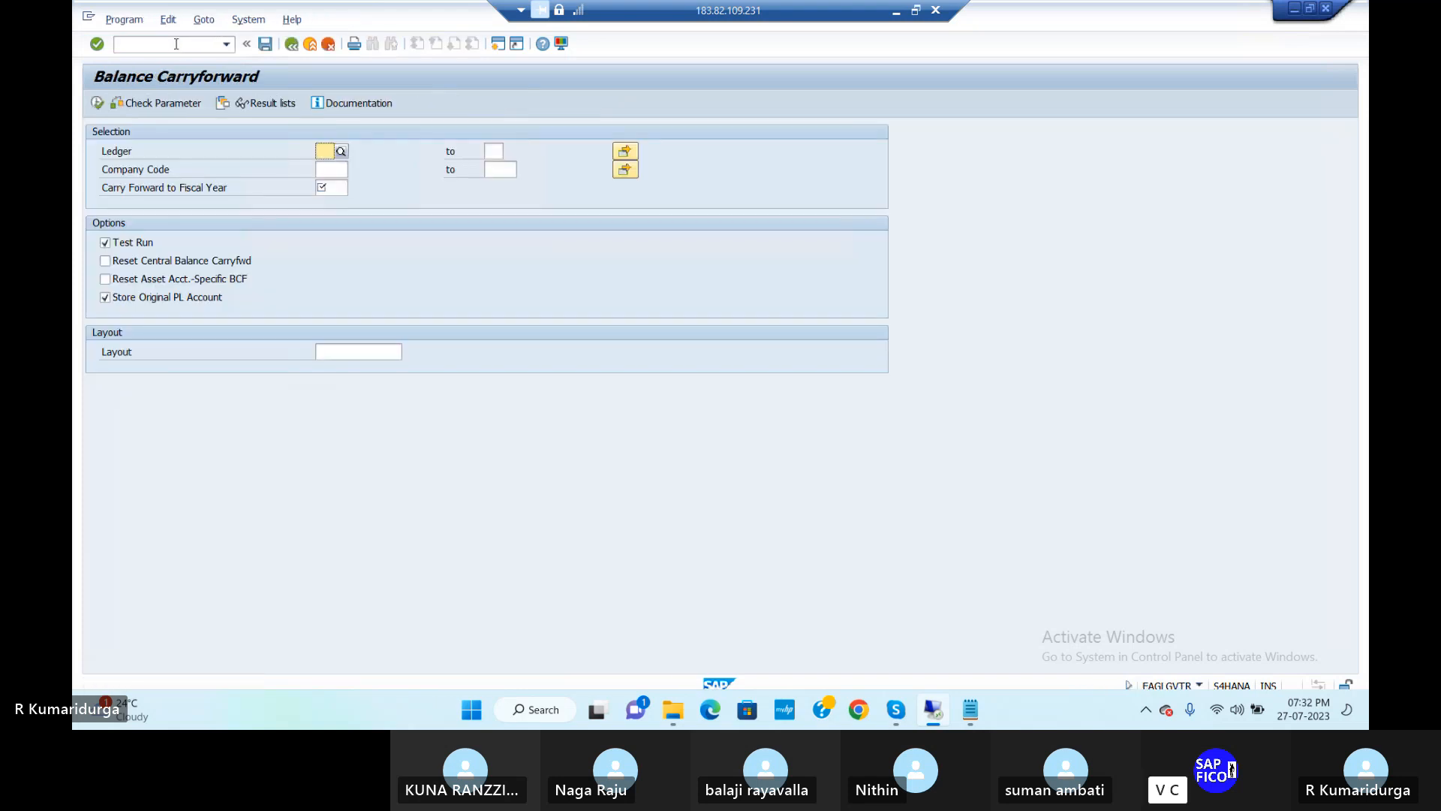
Run the balance carryforward as a test for ledger 0L, company code DUR1 and fiscal year 2023, with Store Original PL Account turned off
{"action": "type", "text": "0L"}
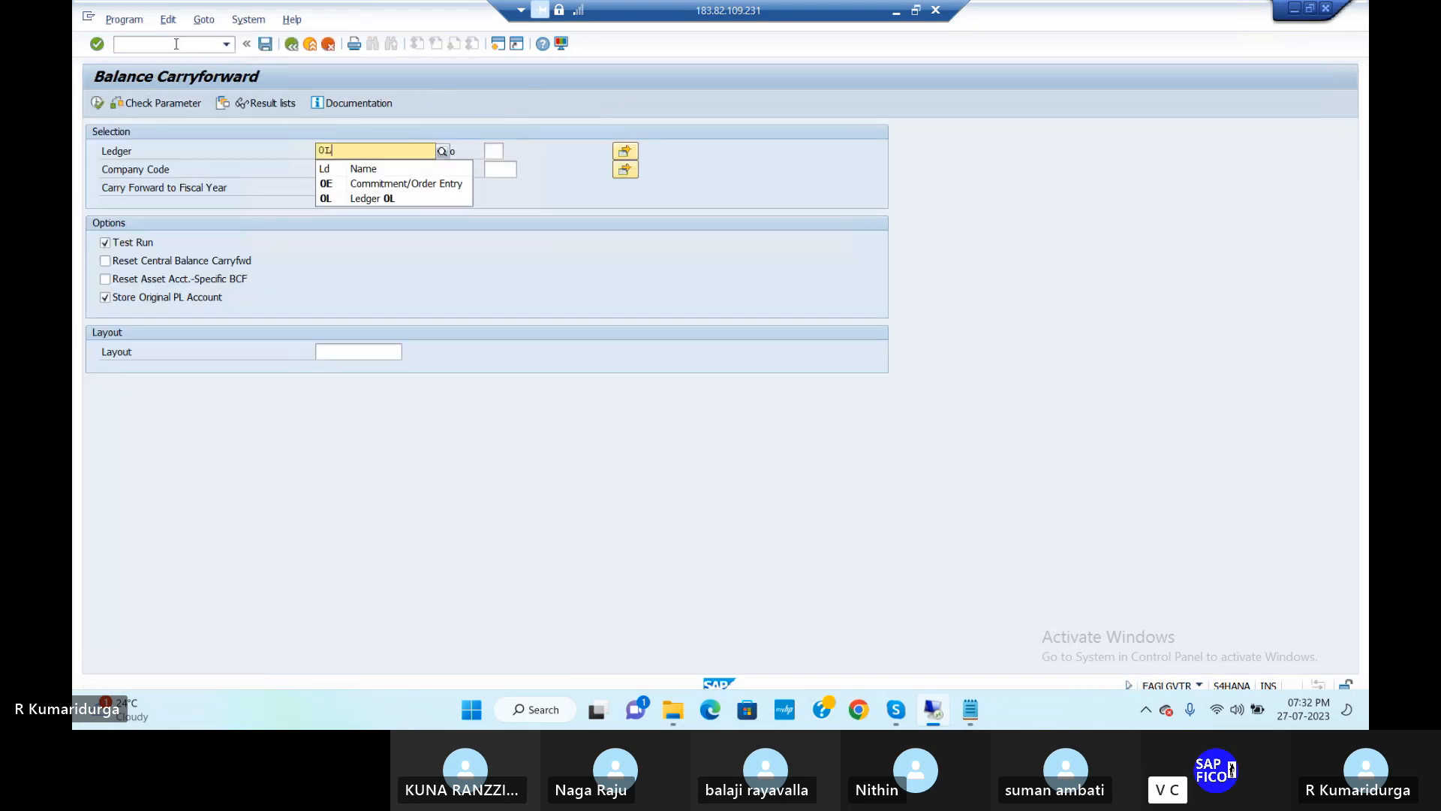
{"action": "key", "text": "Tab"}
{"action": "key", "text": "Tab"}
{"action": "key", "text": "Tab"}
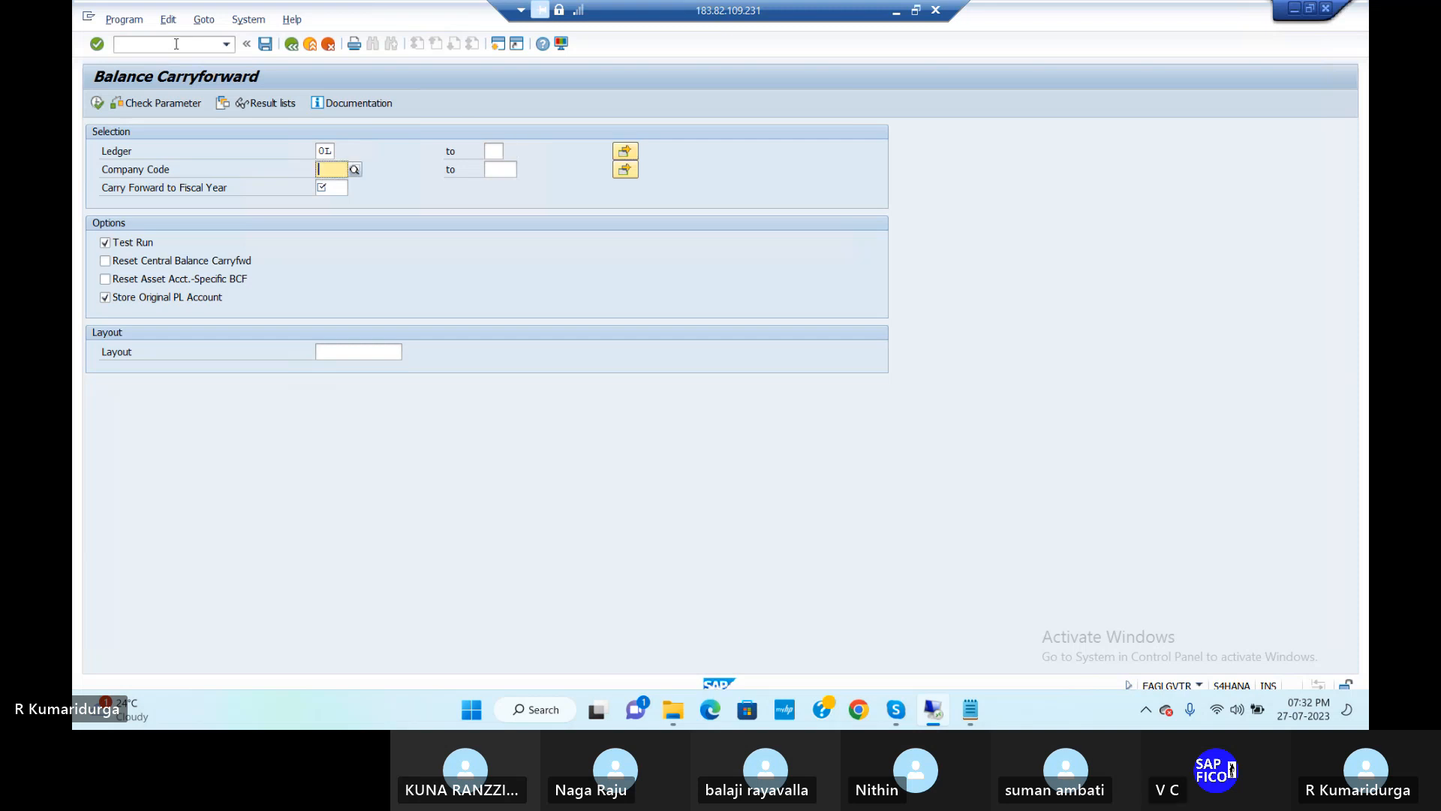
{"action": "type", "text": "DUR1"}
{"action": "key", "text": "Tab"}
{"action": "key", "text": "Tab"}
{"action": "key", "text": "Tab"}
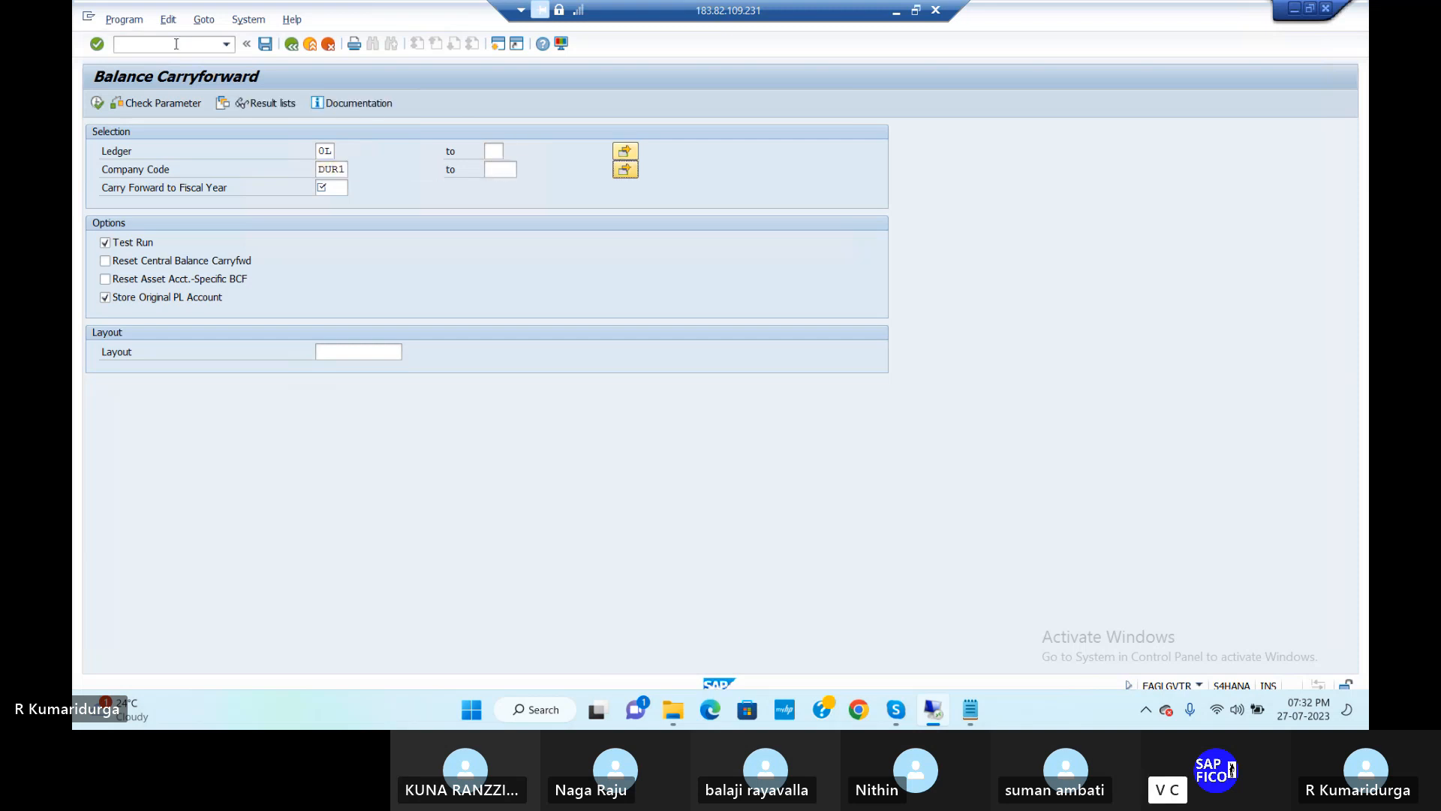
{"action": "type", "text": "2023"}
{"action": "left_click", "coordinate": [106, 298]}
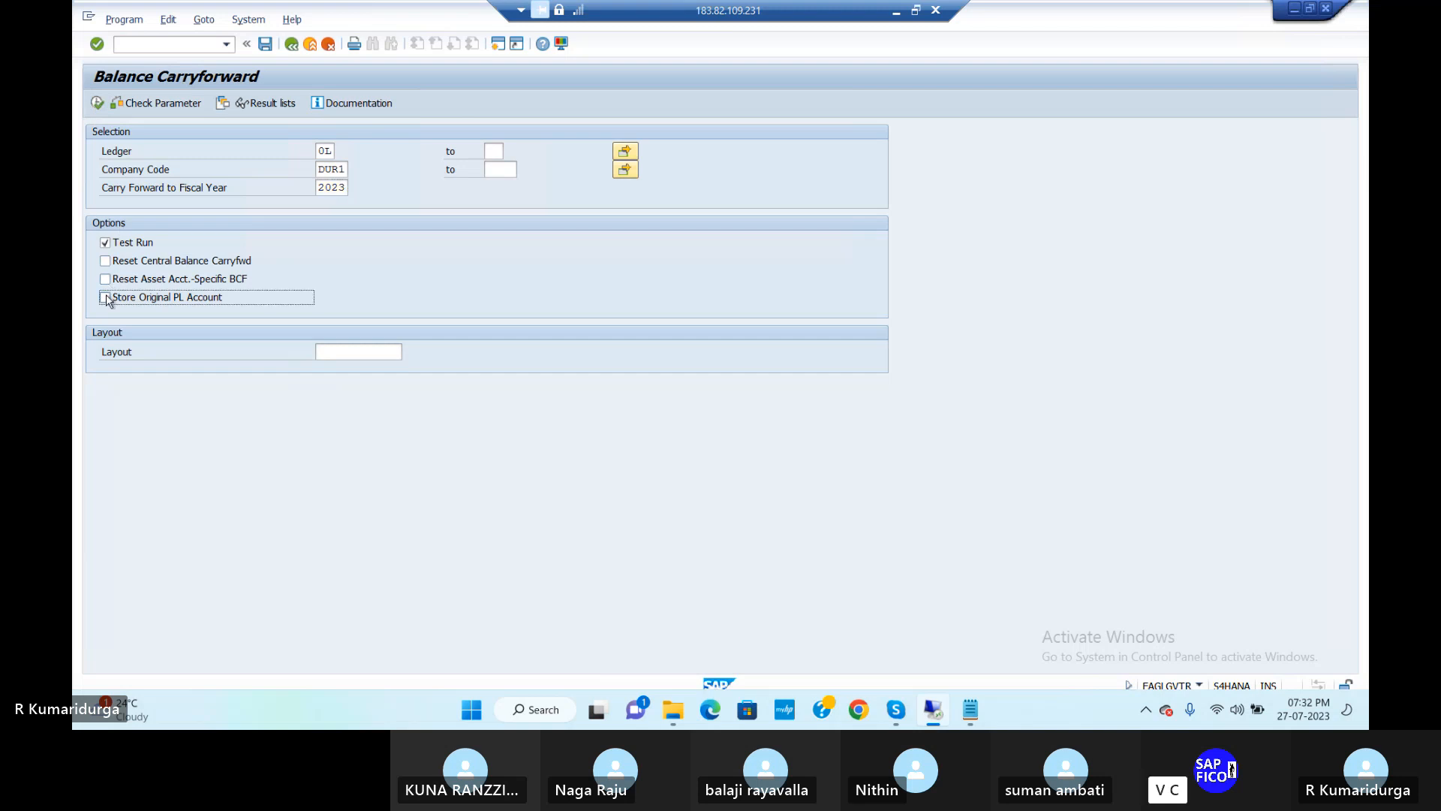
{"action": "left_click", "coordinate": [98, 103]}
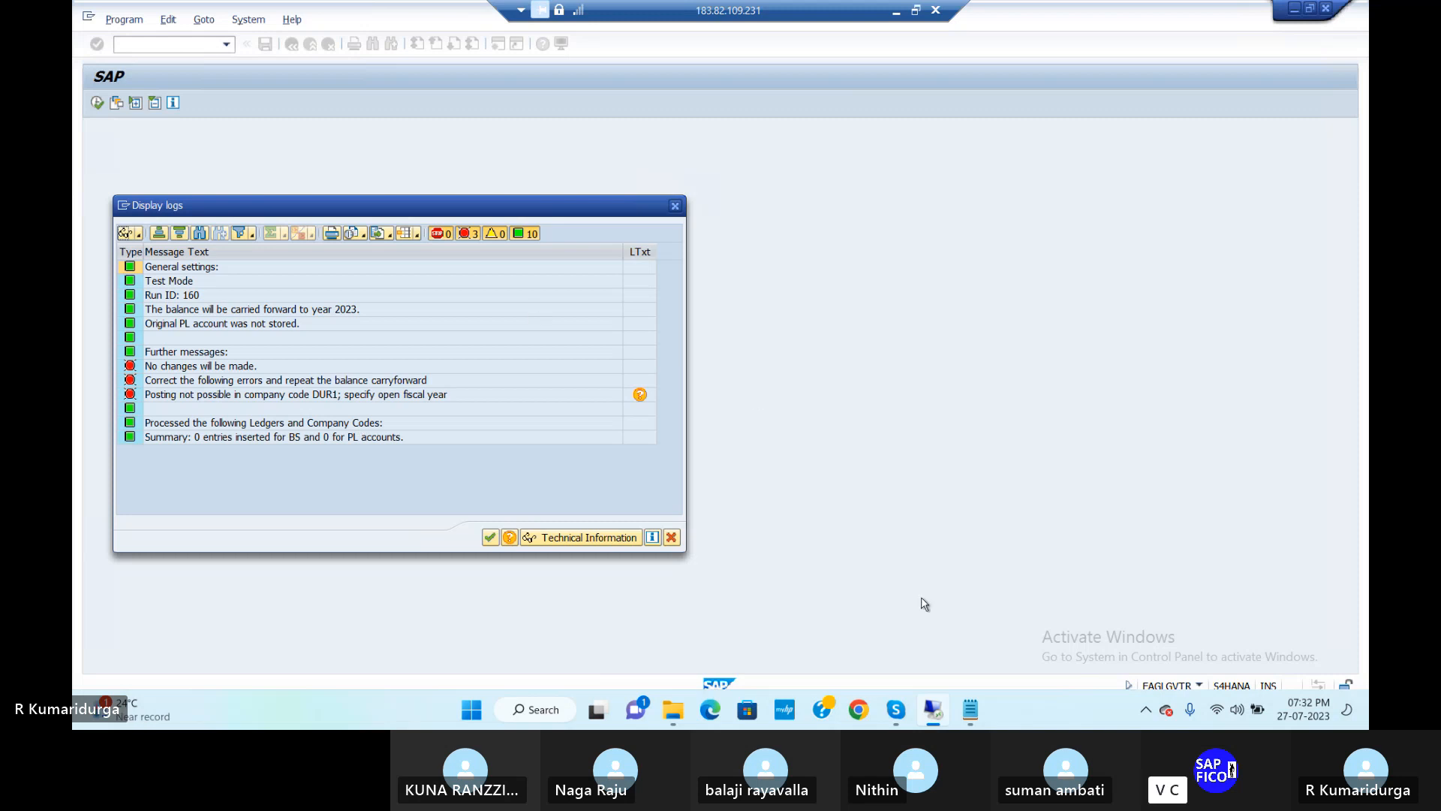
Switch to the Notepad configuration notes and correct the transaction code in the second error line to FAA_CMP
{"action": "left_click", "coordinate": [978, 713]}
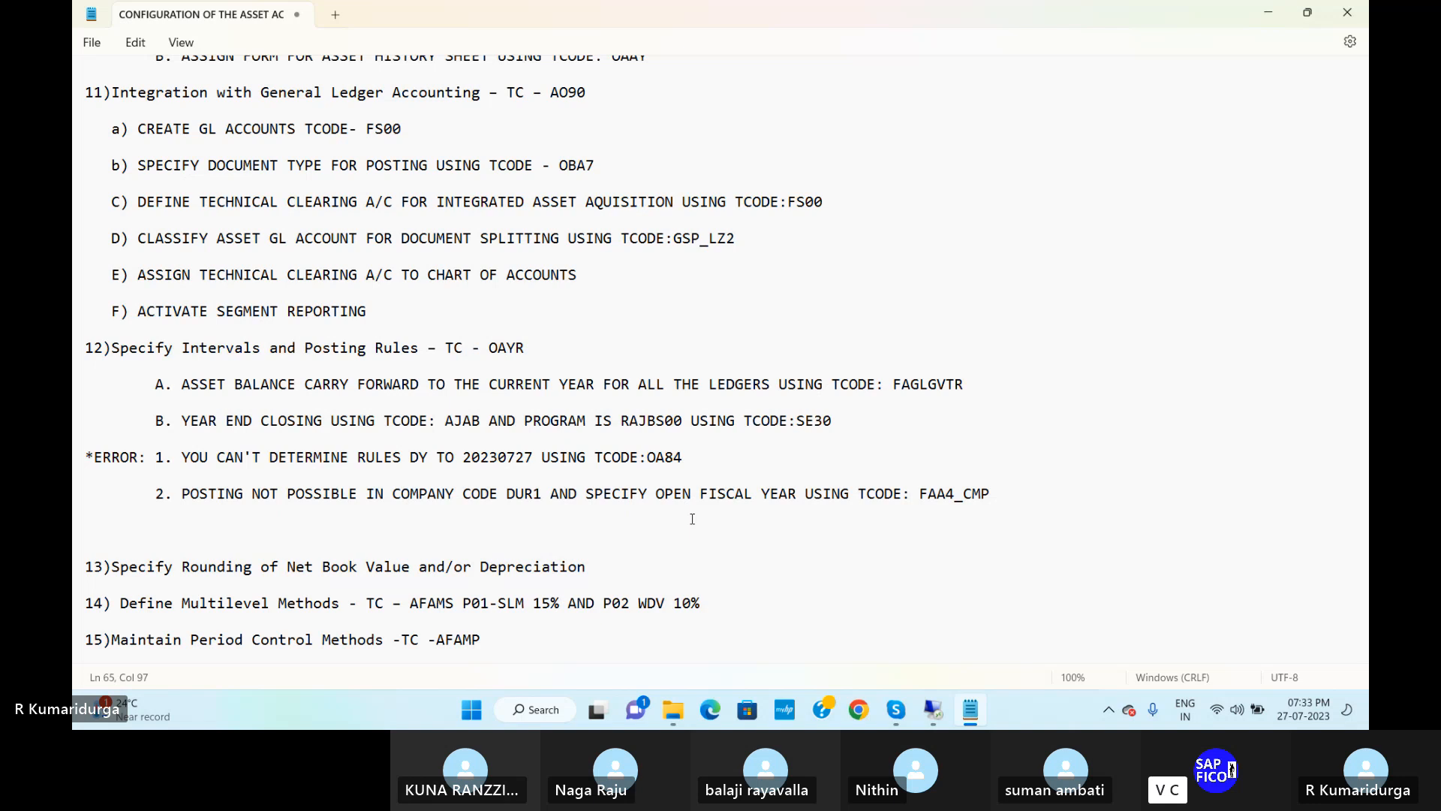
{"action": "left_click", "coordinate": [957, 494]}
{"action": "key", "text": "BackSpace"}
Switch back to SAP, close the carryforward log and open transaction FAA_CMP from SAP Easy Access
{"action": "mouse_move", "coordinate": [939, 727]}
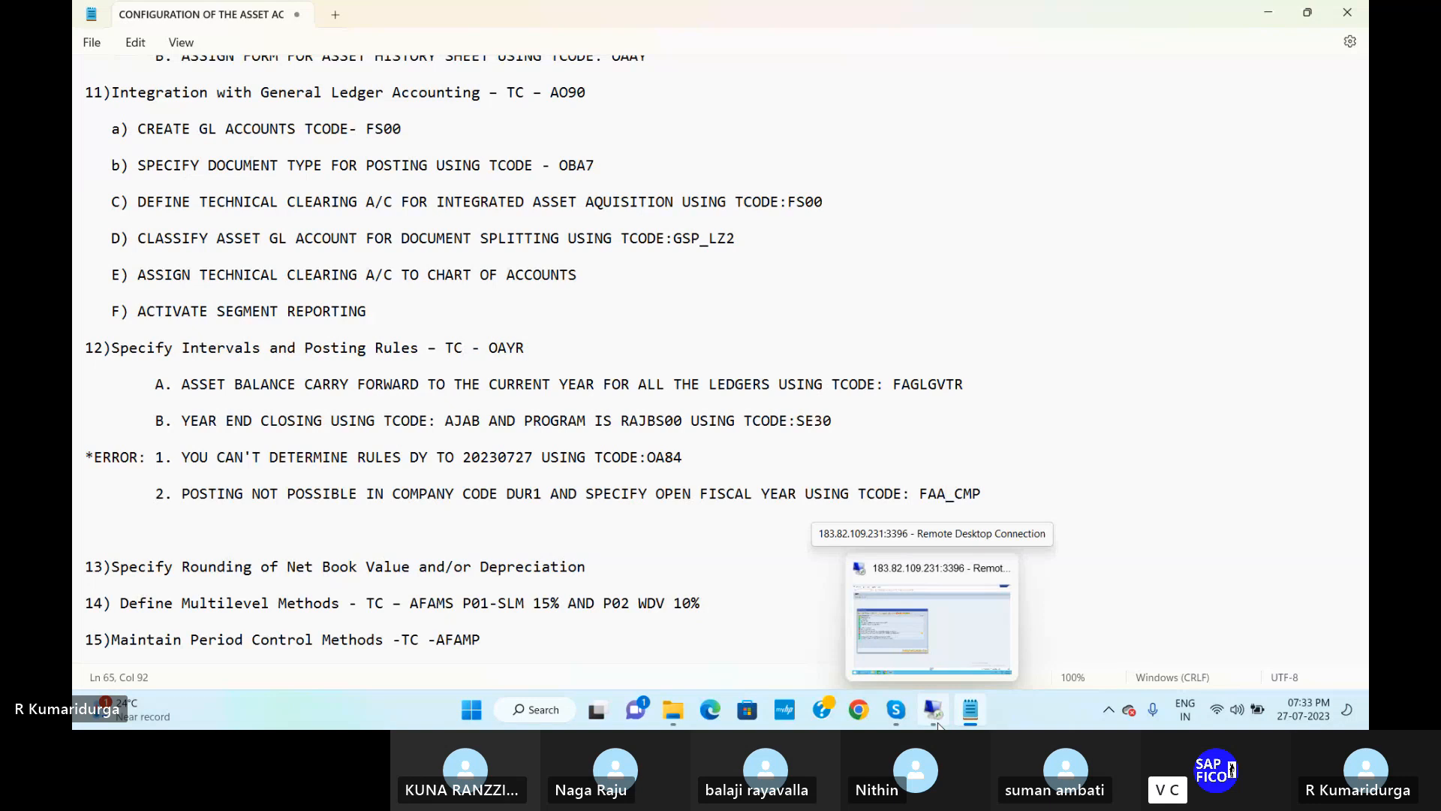
{"action": "left_click", "coordinate": [938, 725]}
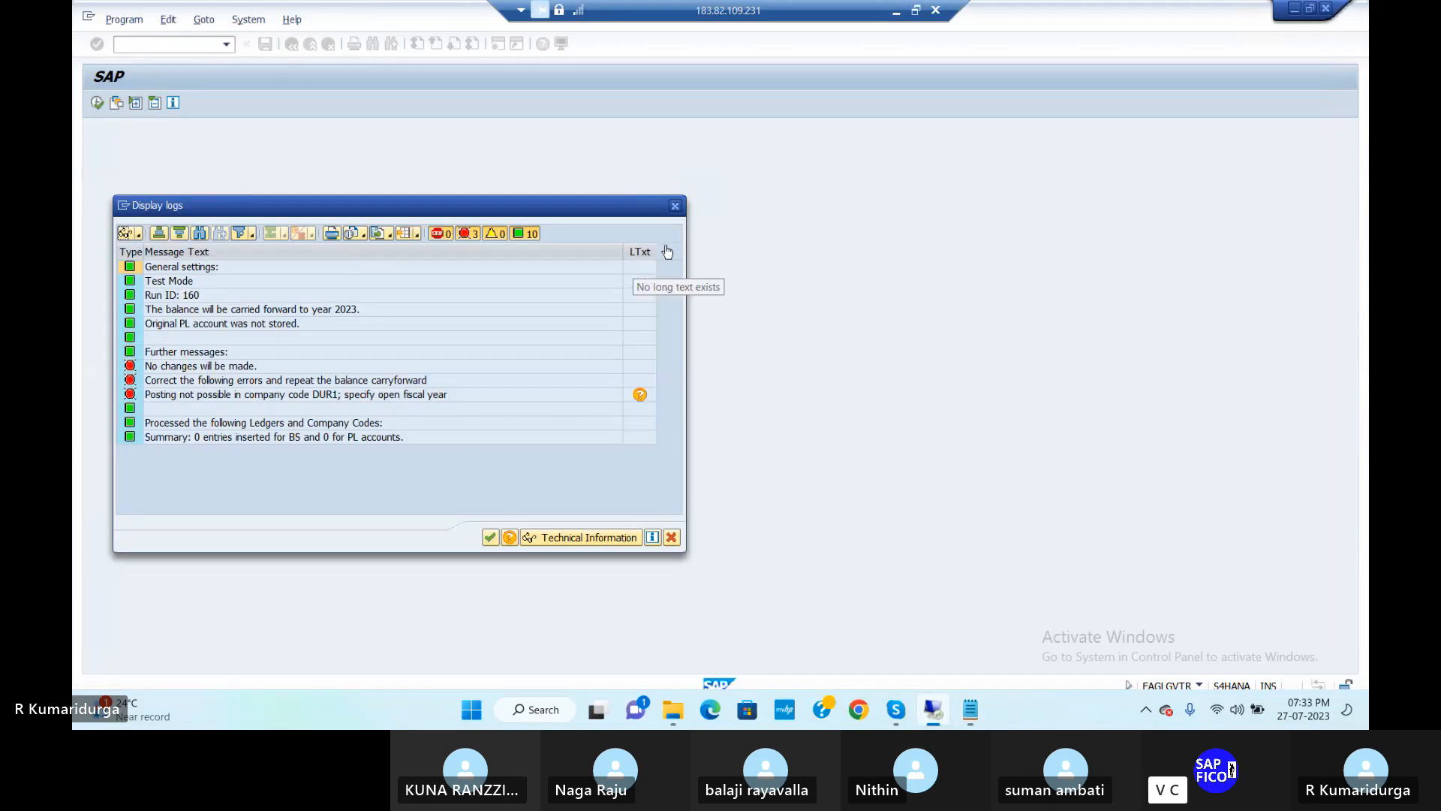
{"action": "left_click", "coordinate": [675, 208]}
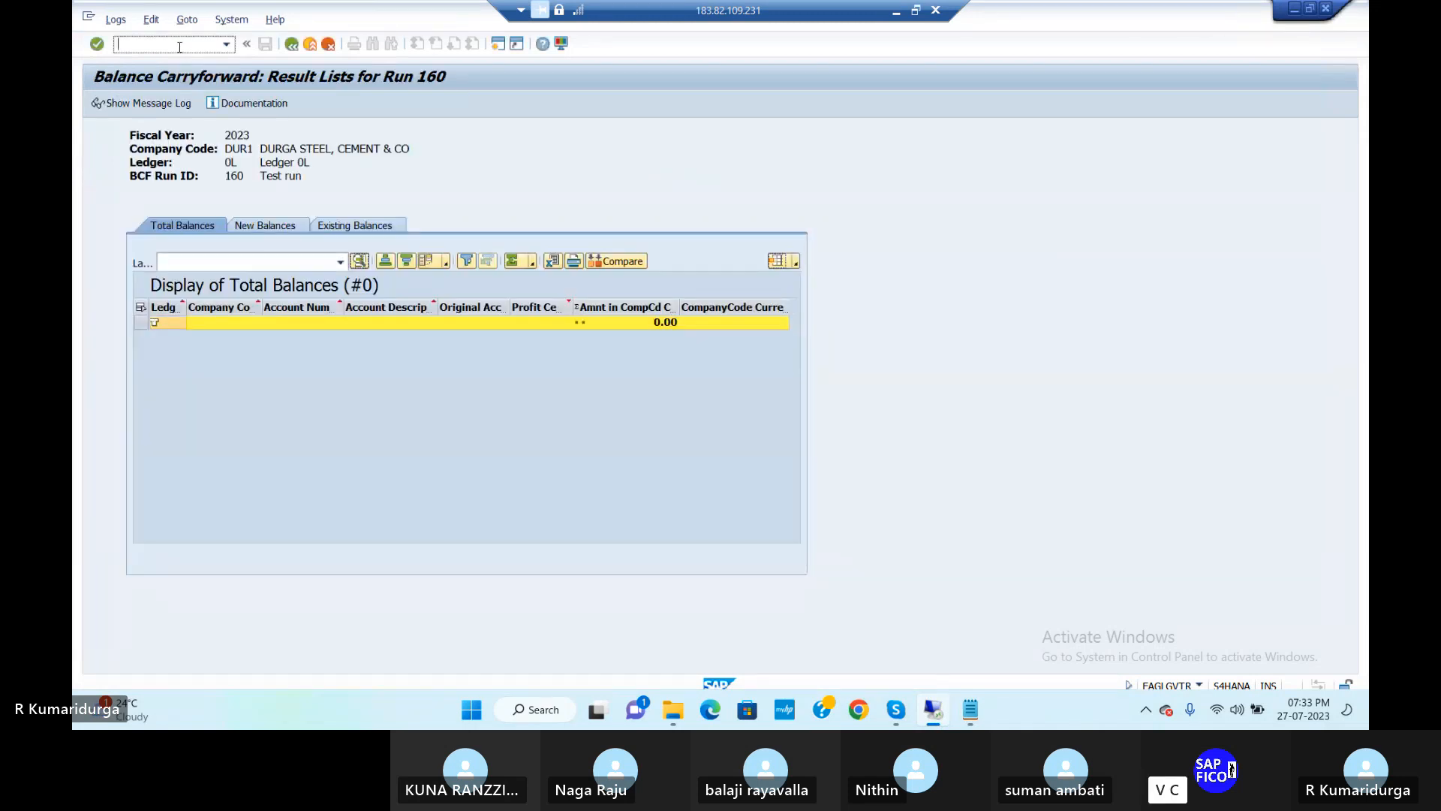
{"action": "type", "text": "/n"}
{"action": "key", "text": "Return"}
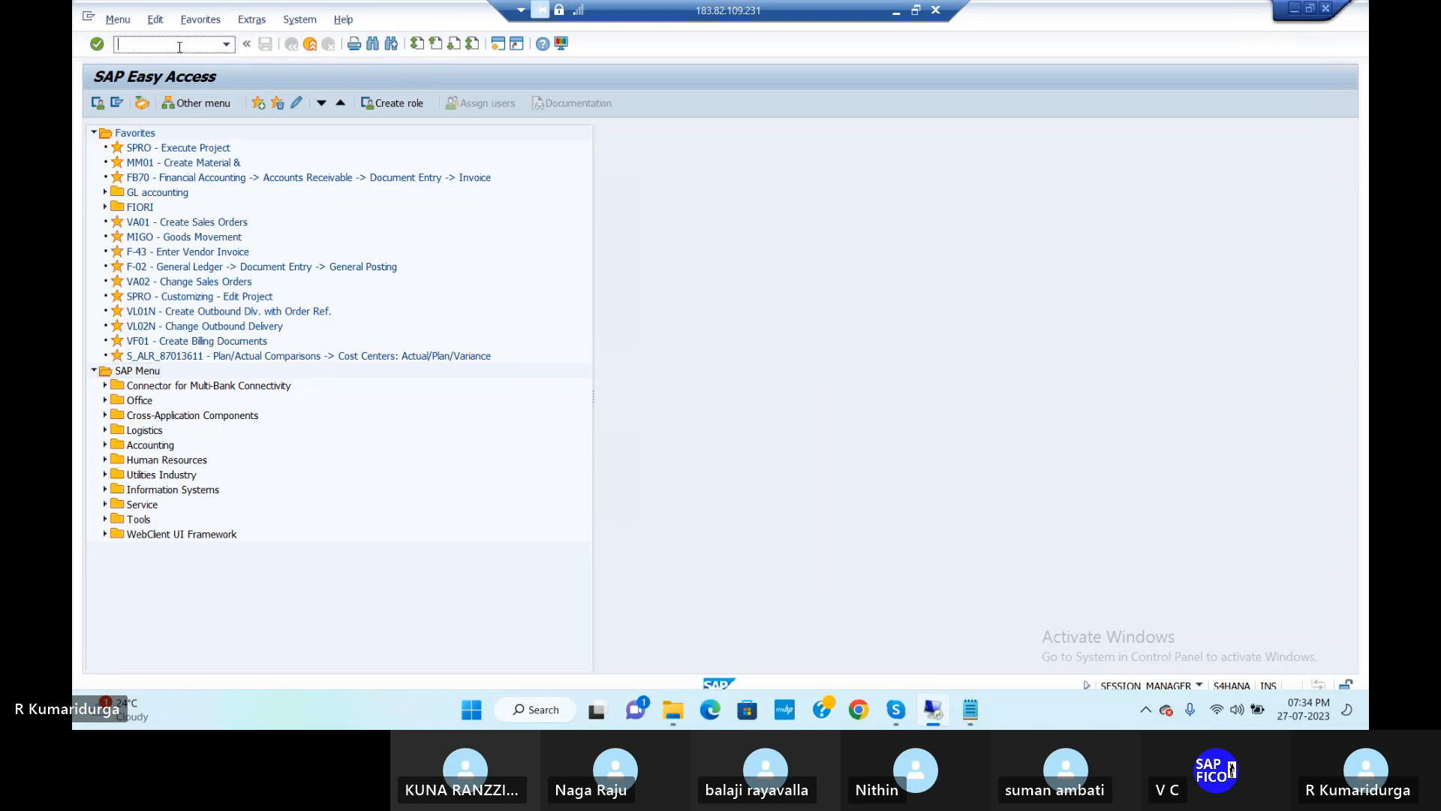
{"action": "type", "text": "FAA"}
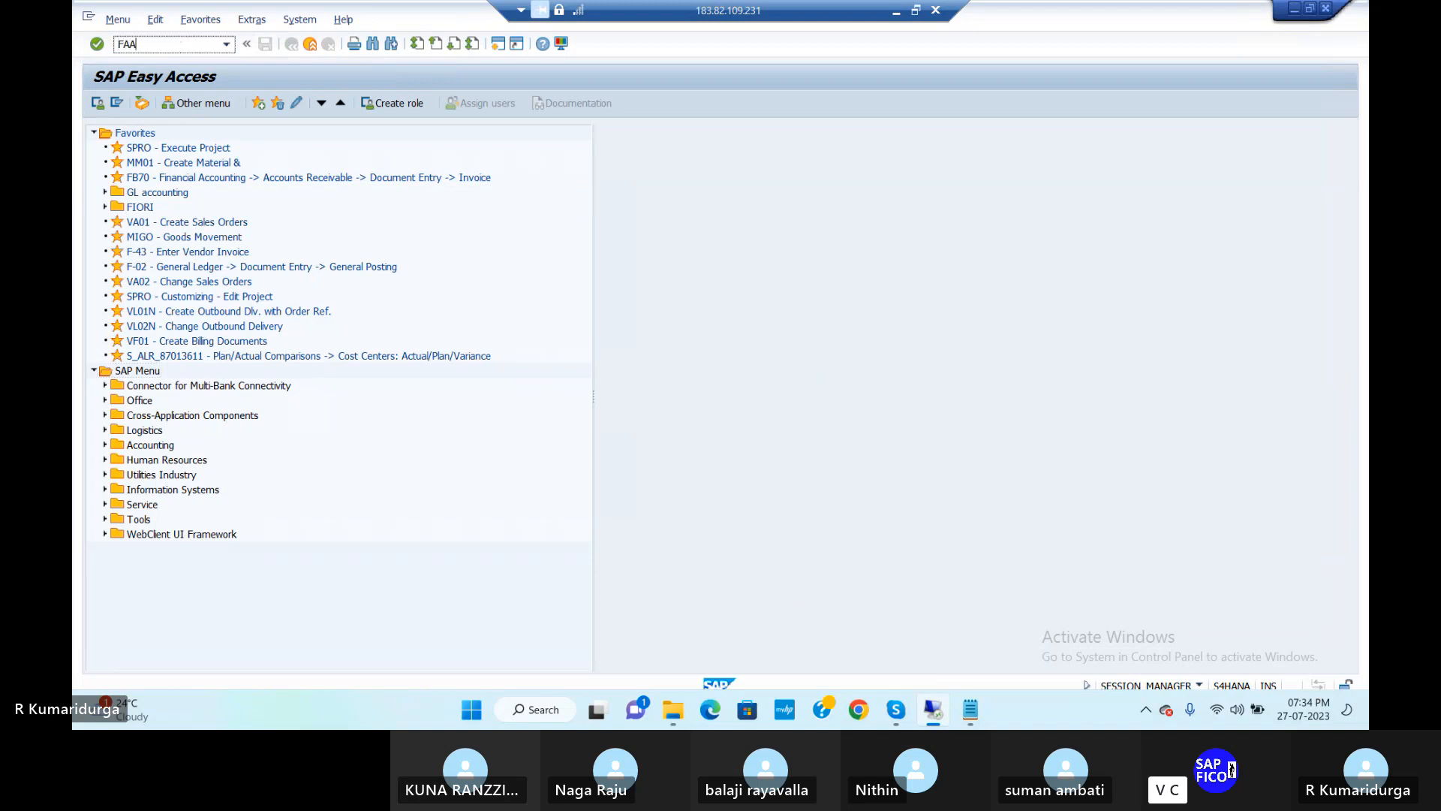
{"action": "type", "text": "_CMP"}
{"action": "key", "text": "Return"}
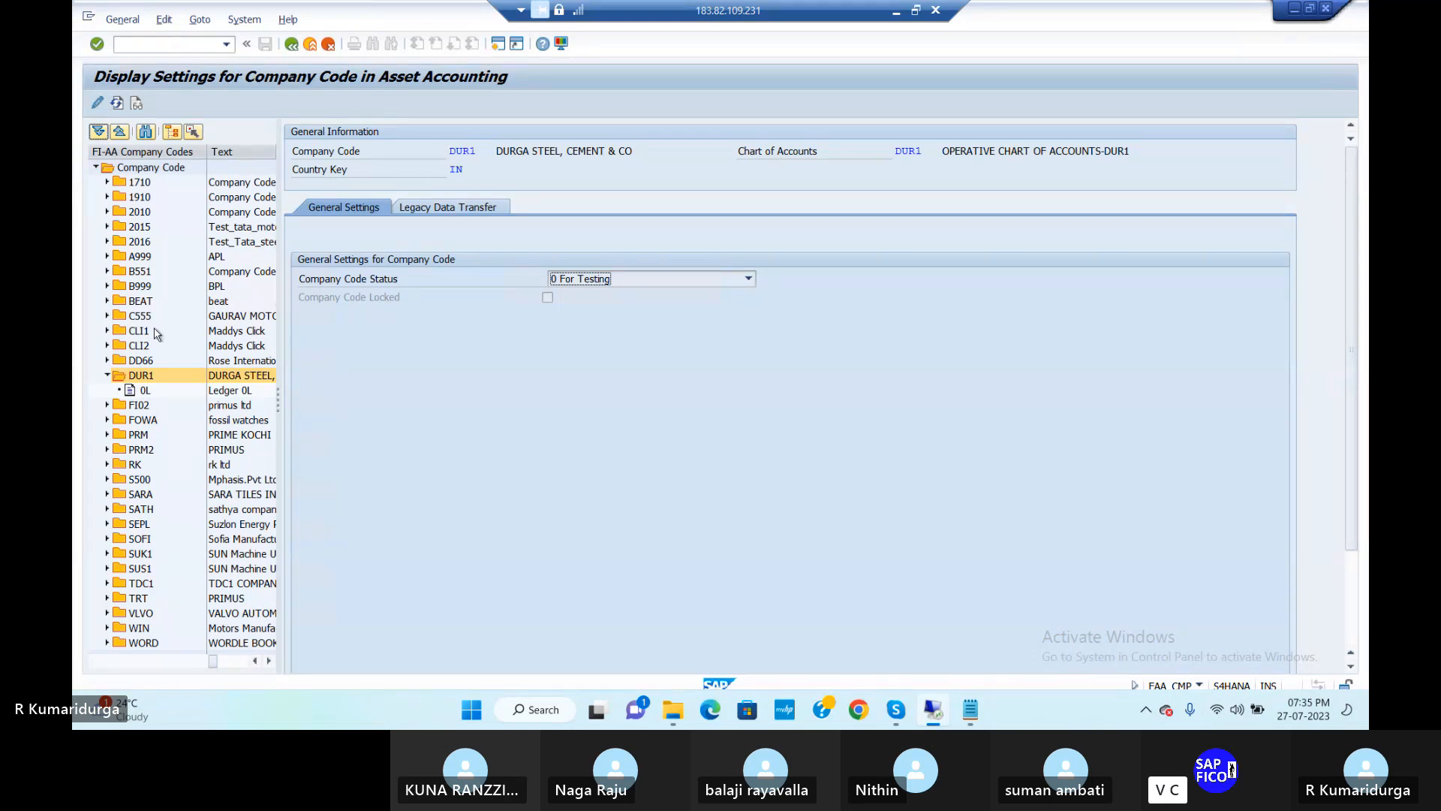
Open ledger 0L under company code DUR1 in change mode and set its highest fiscal year to 2023
{"action": "double_click", "coordinate": [144, 394]}
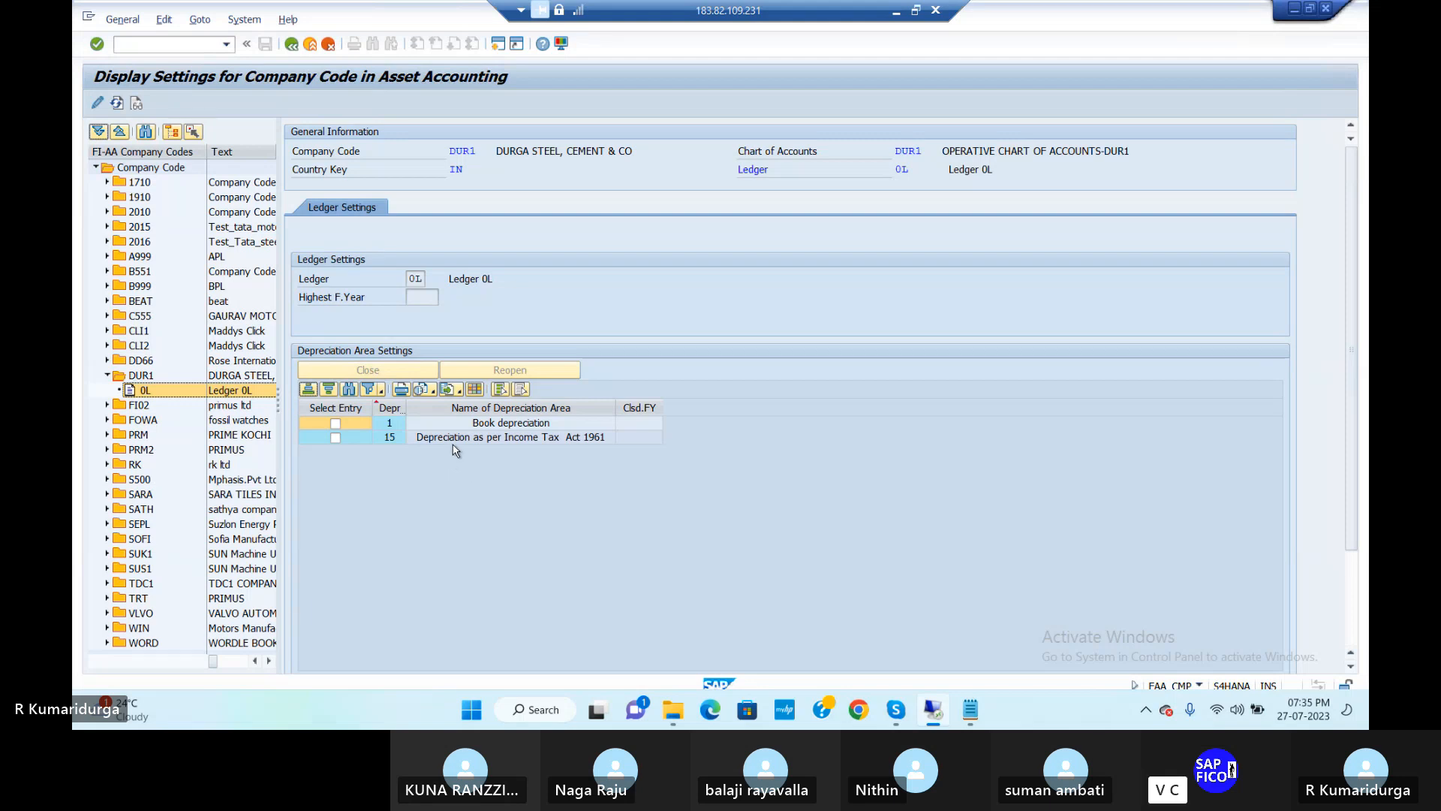
{"action": "left_click", "coordinate": [98, 106]}
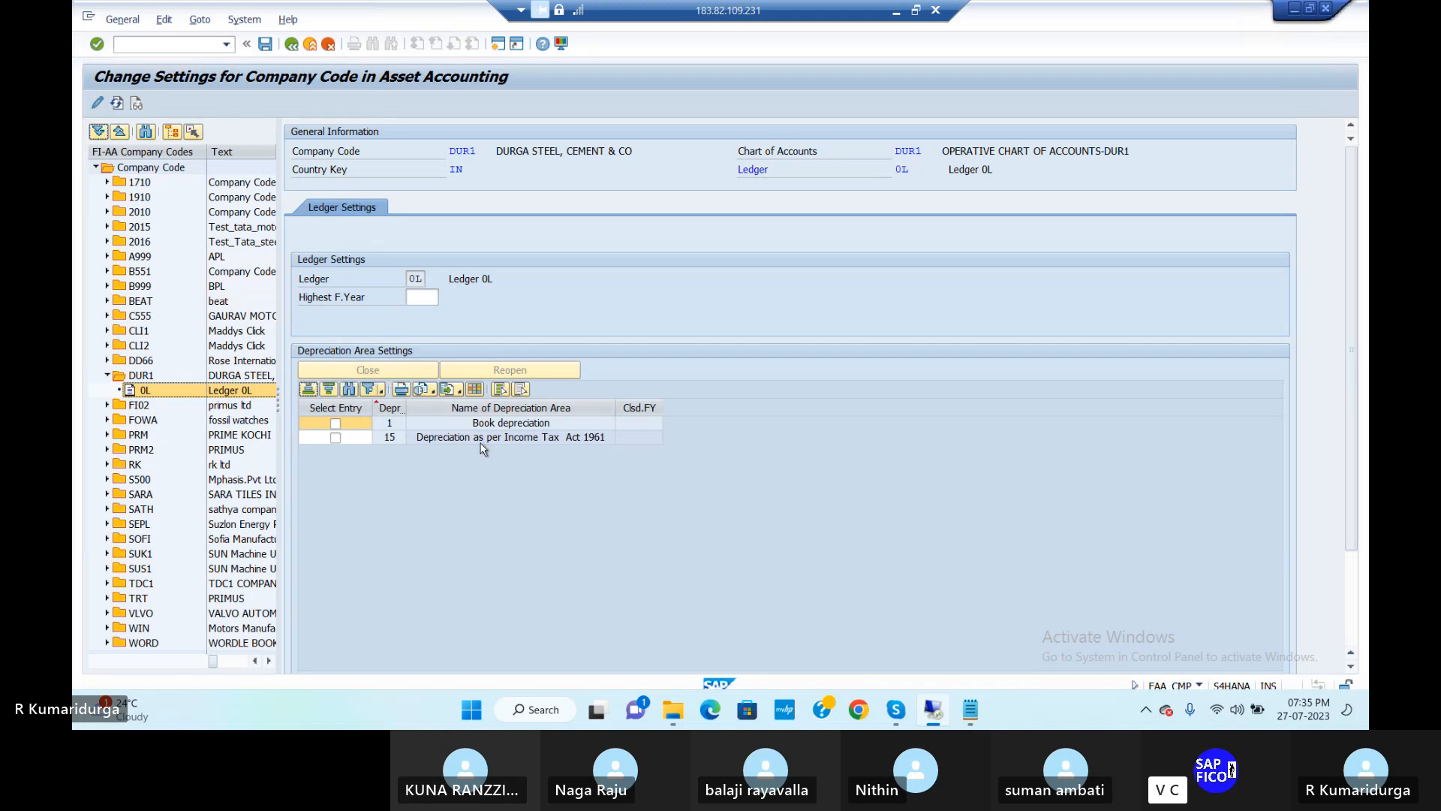
{"action": "left_click", "coordinate": [428, 297]}
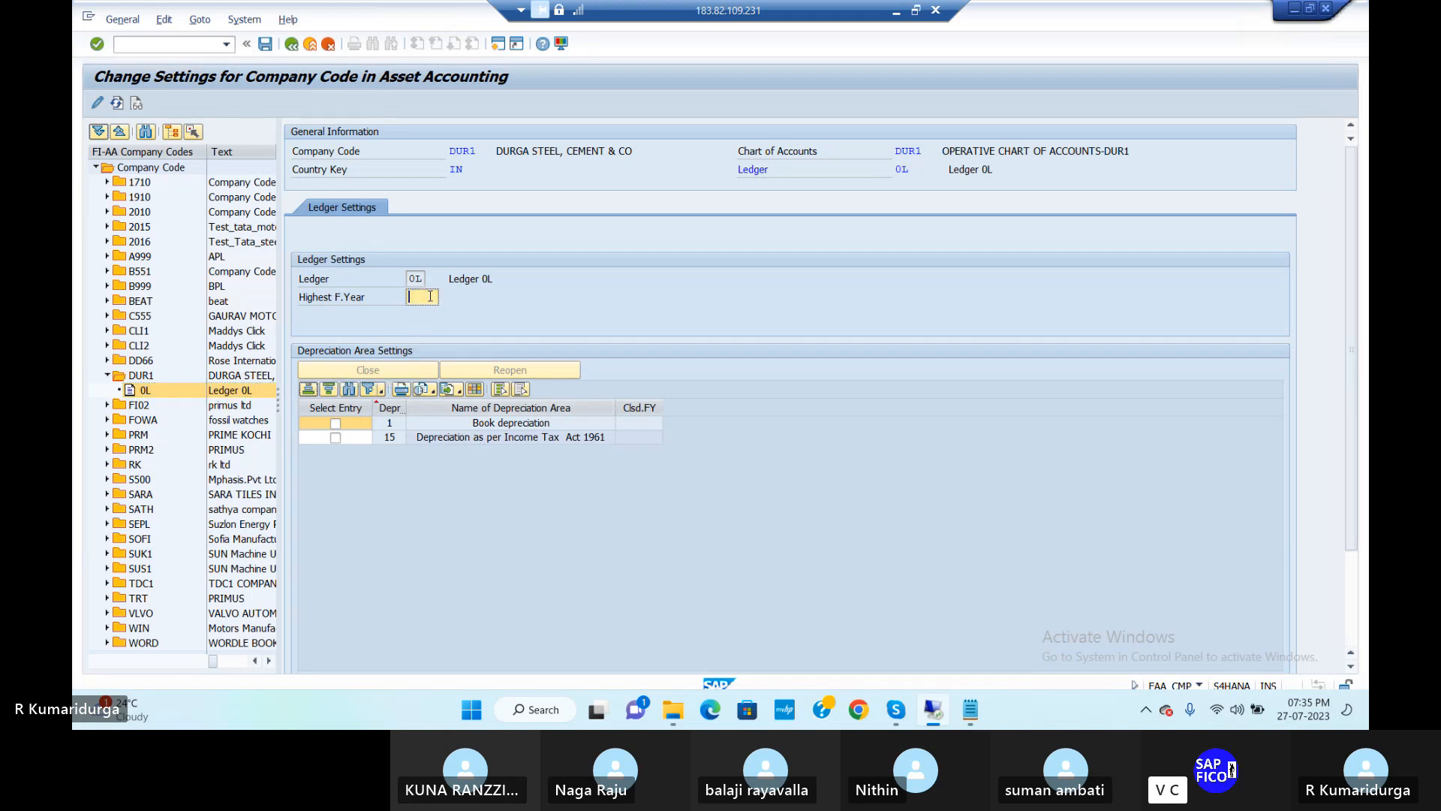
{"action": "type", "text": "2023"}
{"action": "key", "text": "Return"}
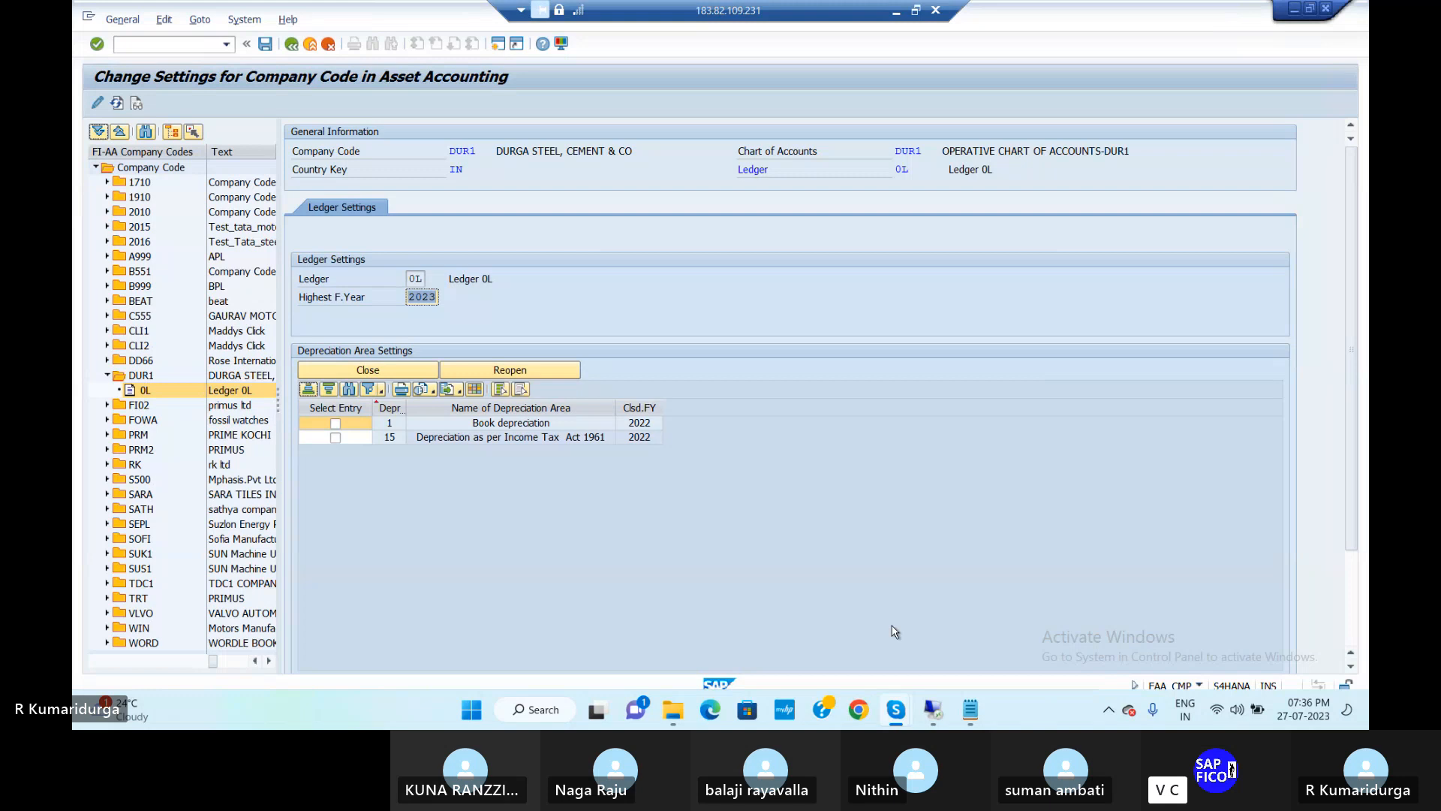
{"action": "left_click", "coordinate": [802, 539]}
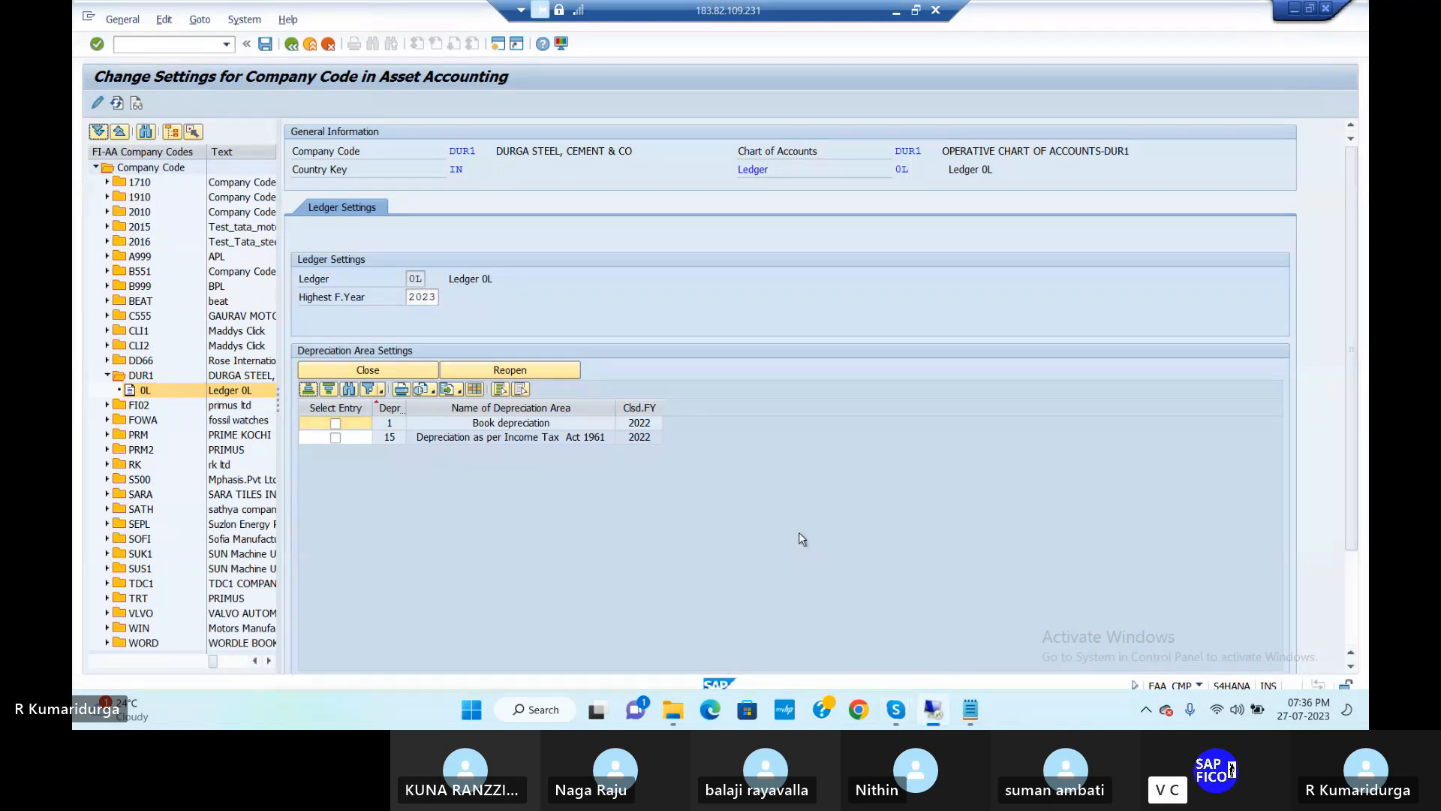
{"action": "double_click", "coordinate": [431, 297]}
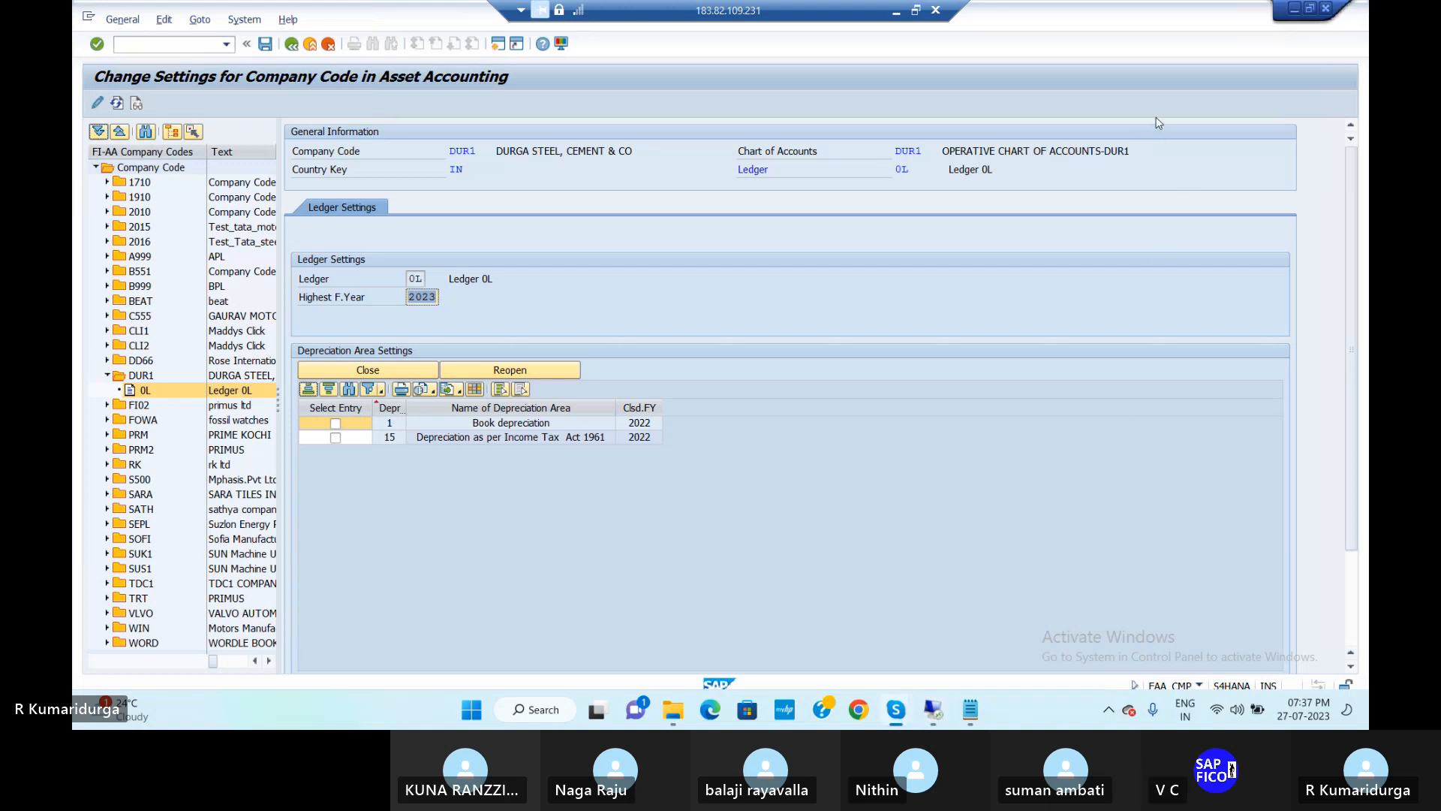
{"action": "left_click", "coordinate": [674, 464]}
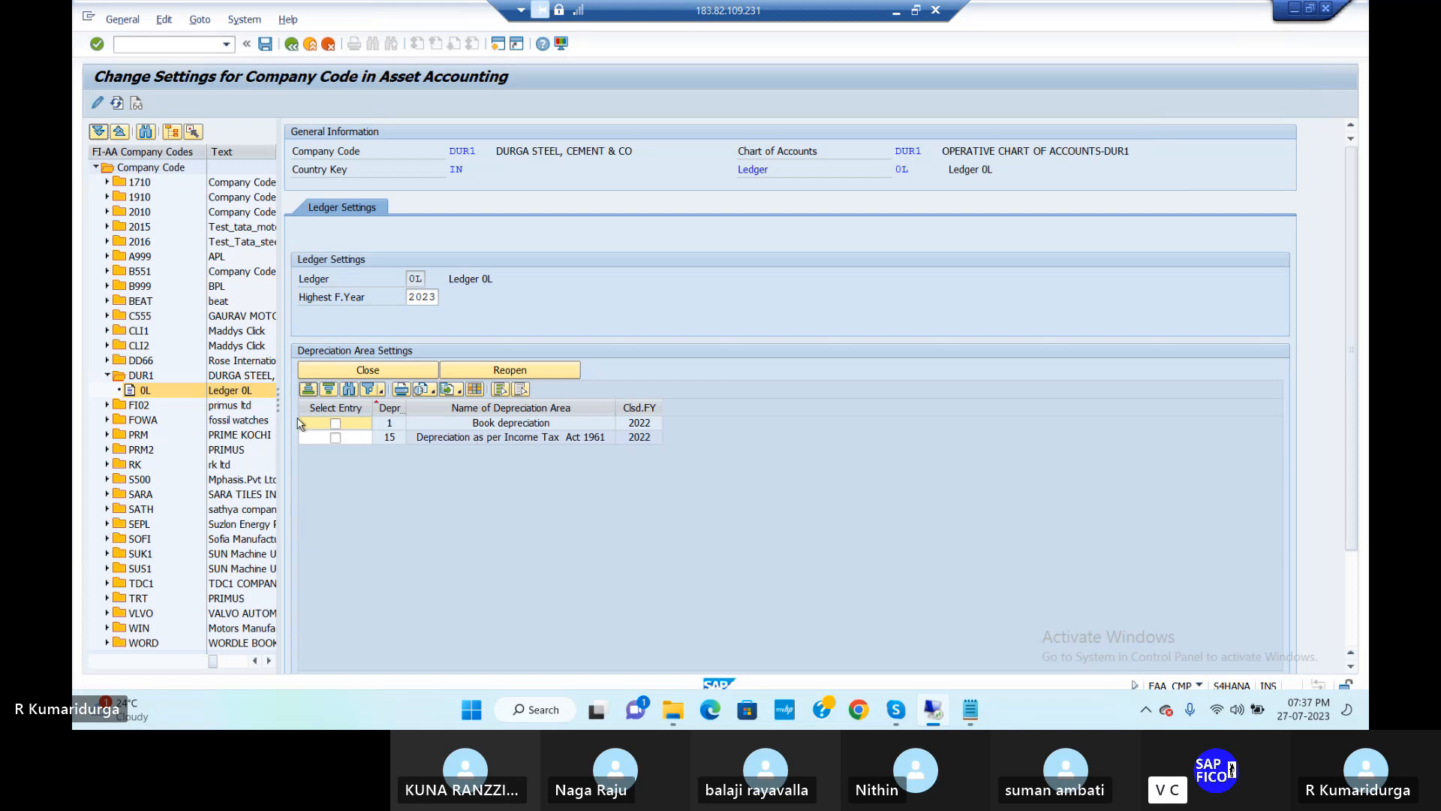
Create a legacy data transfer segment for company code DUR1 with transfer date 01.07.2023 and document type AA Asset Posting
{"action": "left_click", "coordinate": [160, 376]}
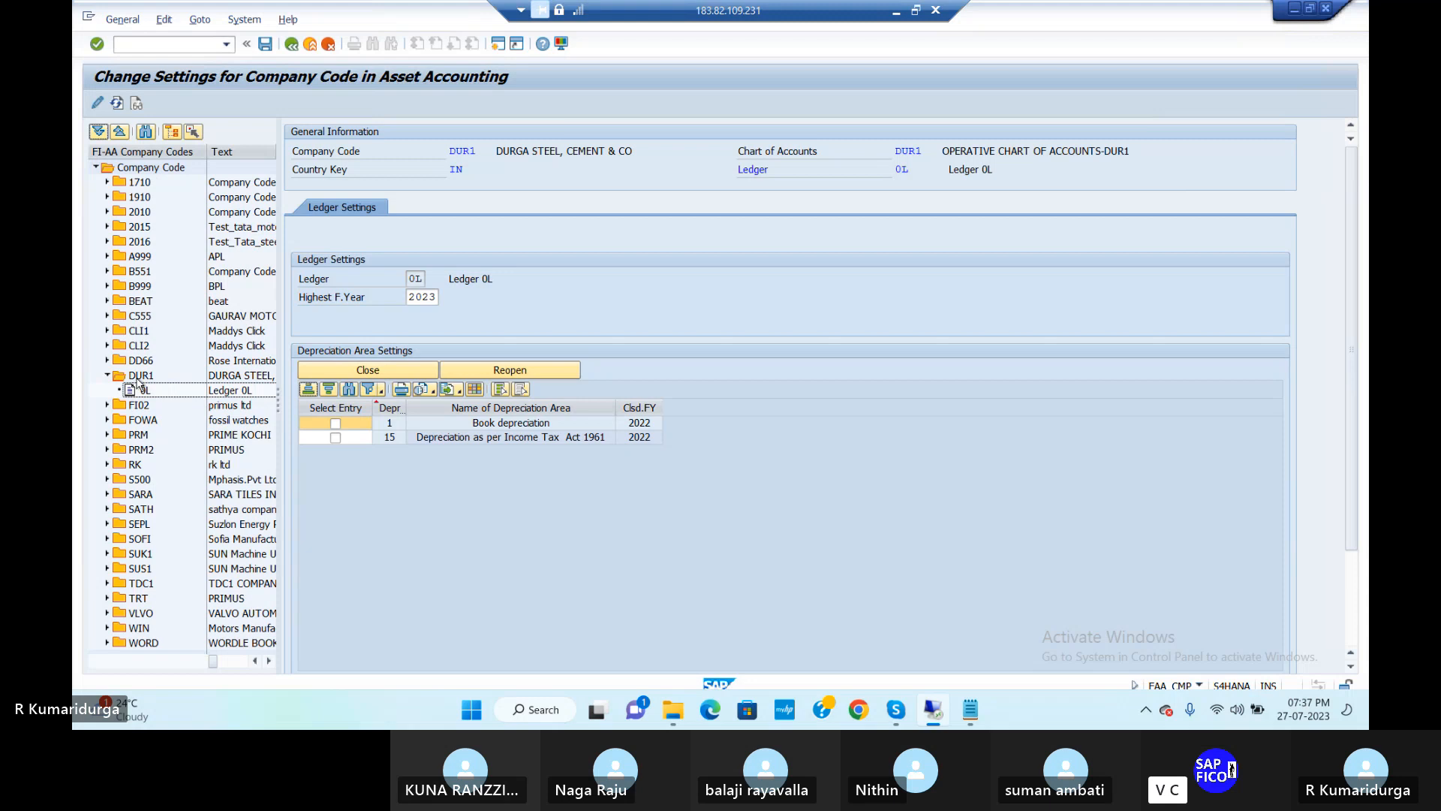
{"action": "double_click", "coordinate": [138, 376]}
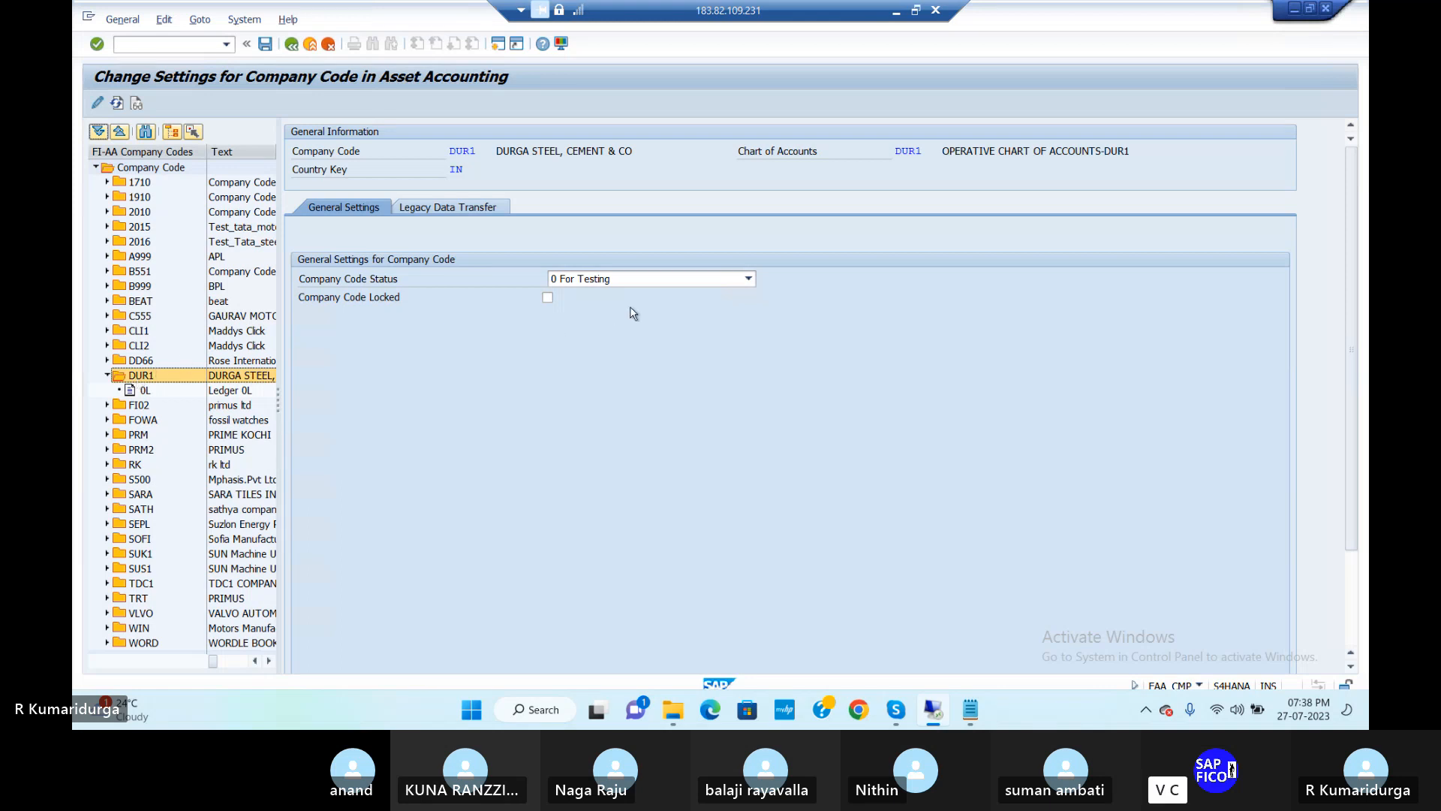
{"action": "left_click", "coordinate": [646, 281]}
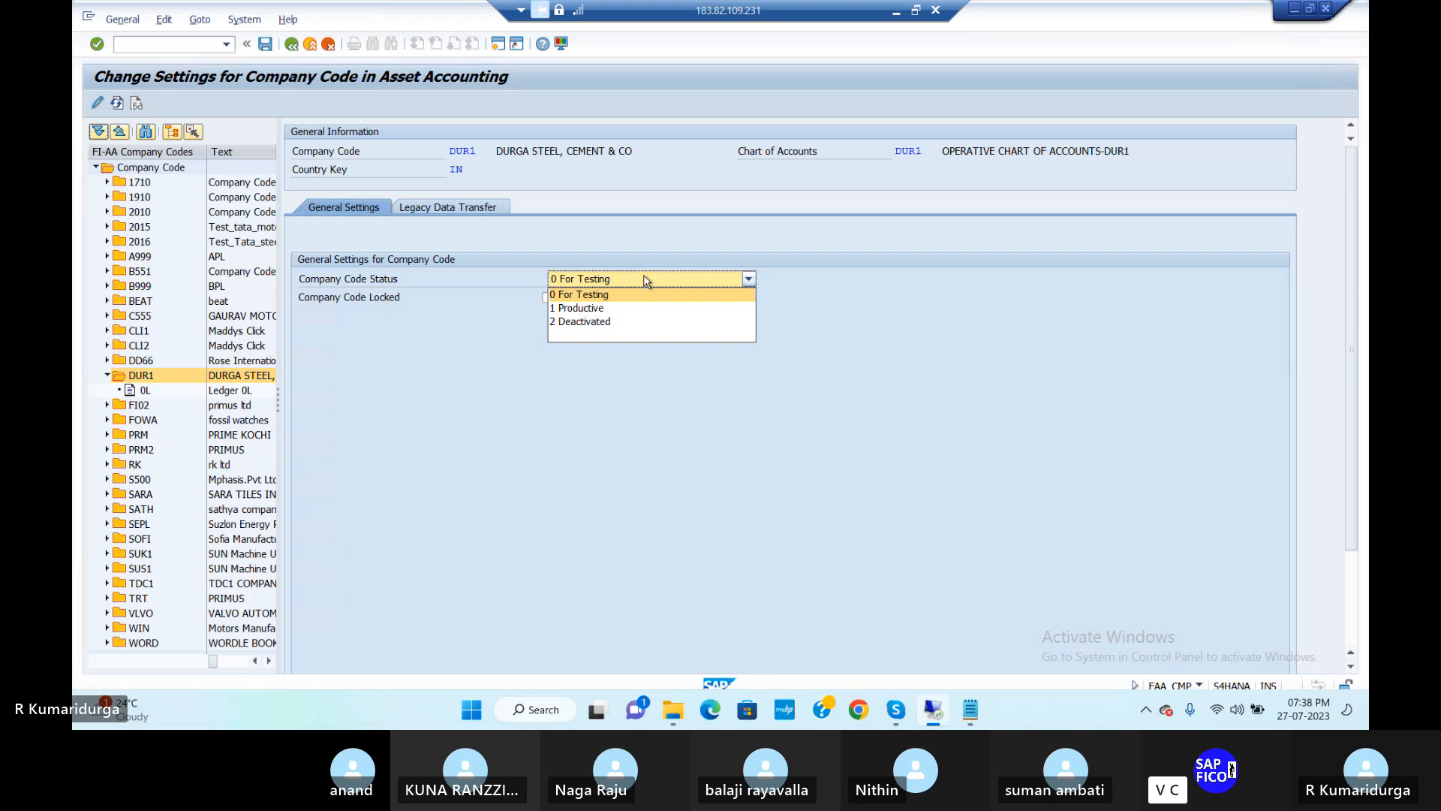
{"action": "left_click", "coordinate": [647, 282]}
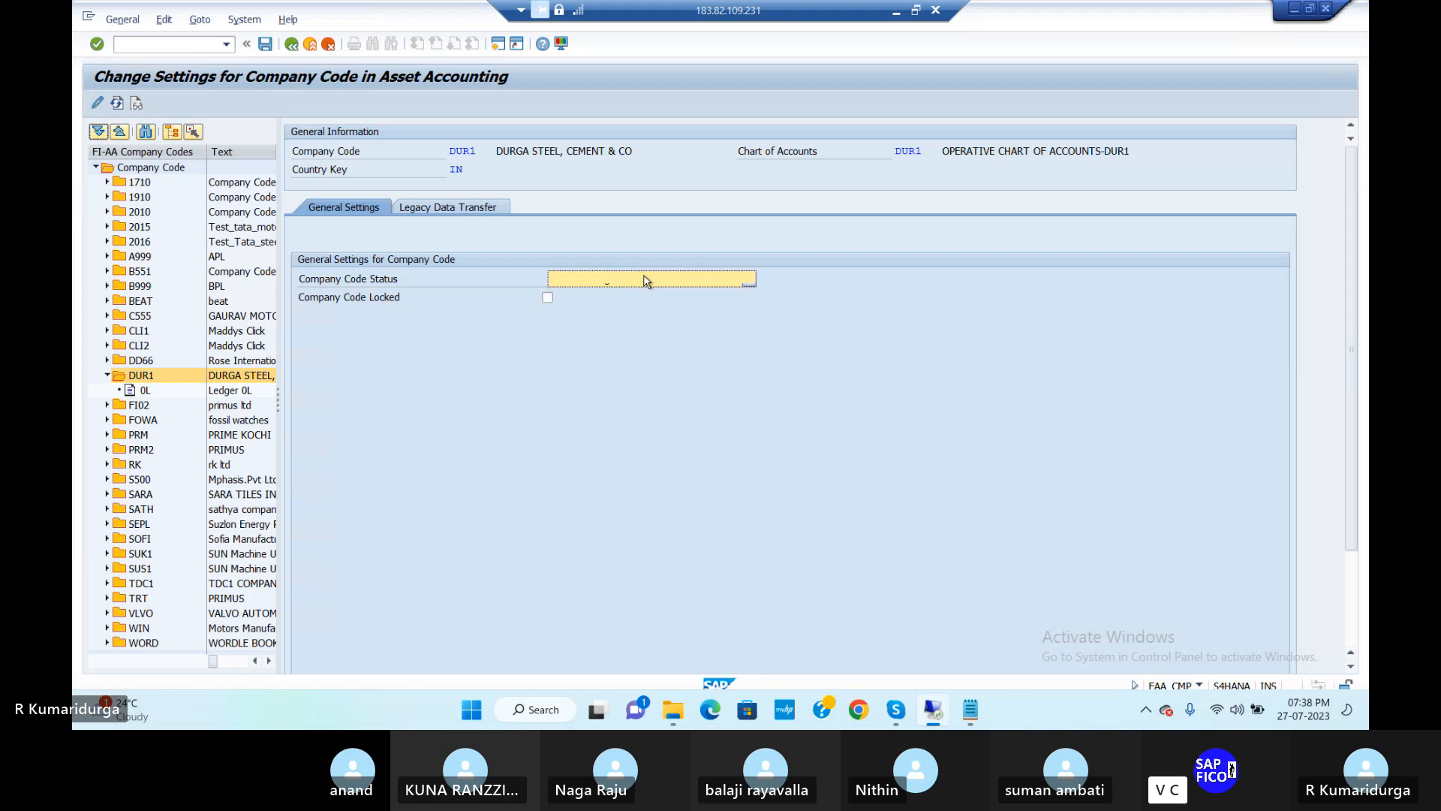
{"action": "left_click", "coordinate": [488, 211]}
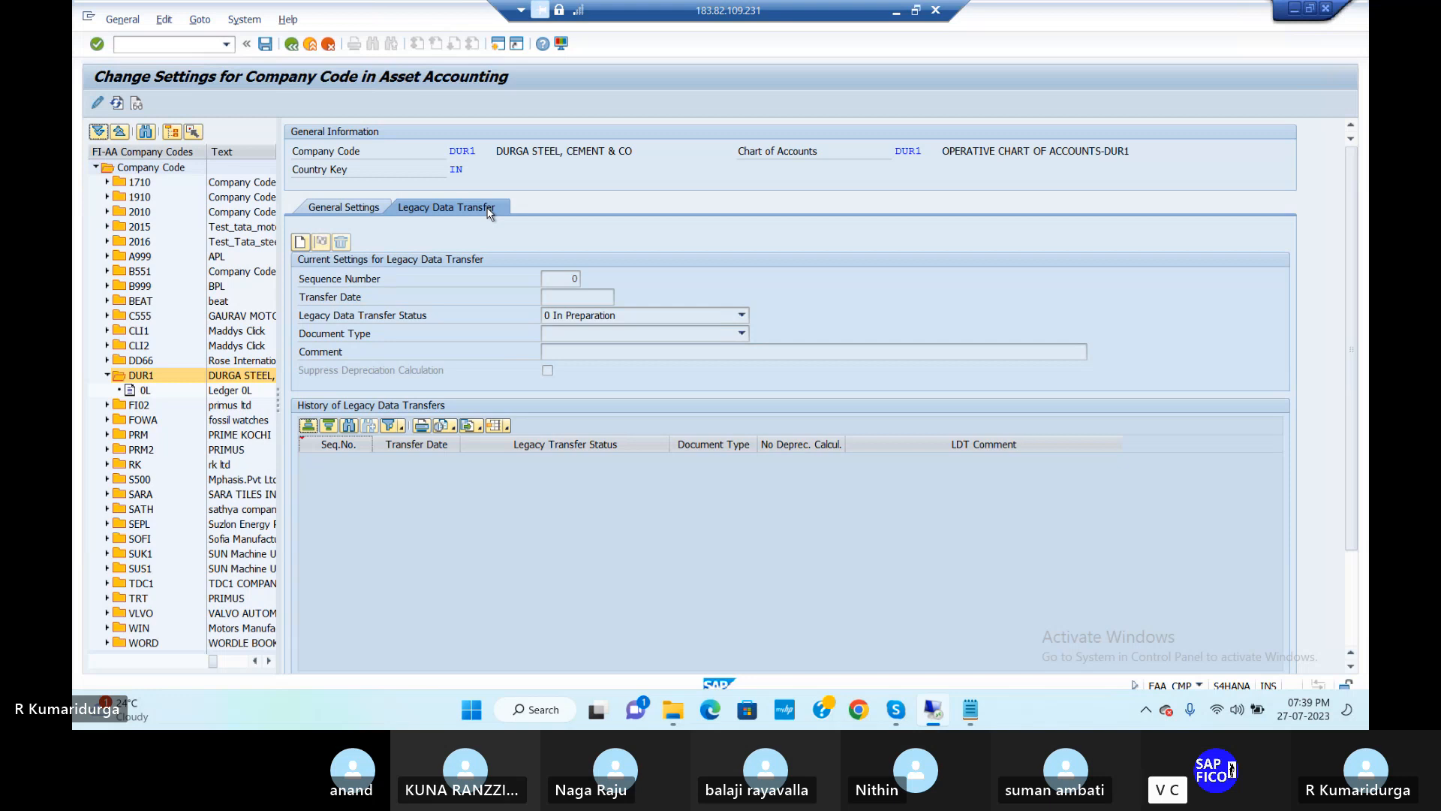
{"action": "left_click", "coordinate": [300, 242]}
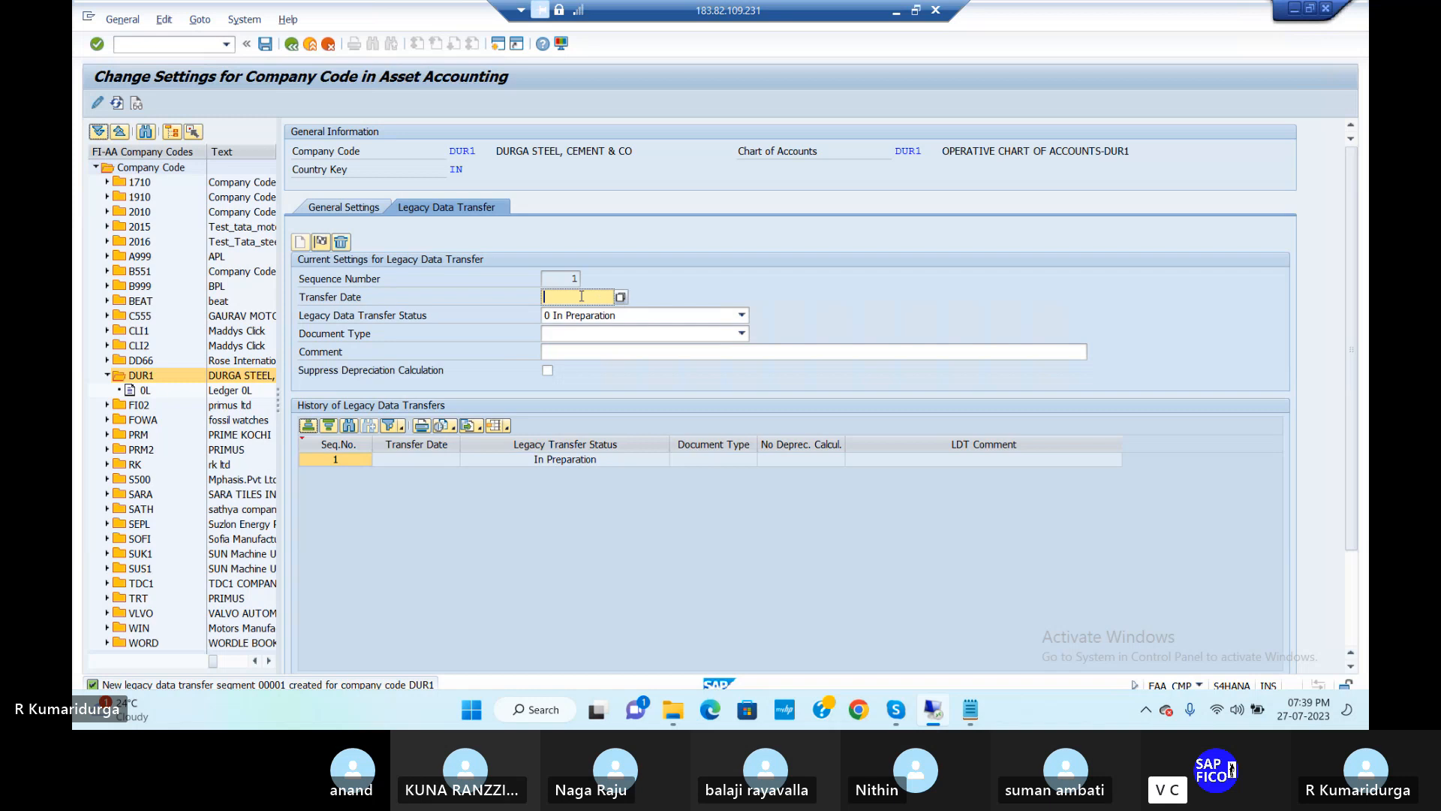
{"action": "type", "text": "01.07.2023"}
{"action": "left_click", "coordinate": [622, 338]}
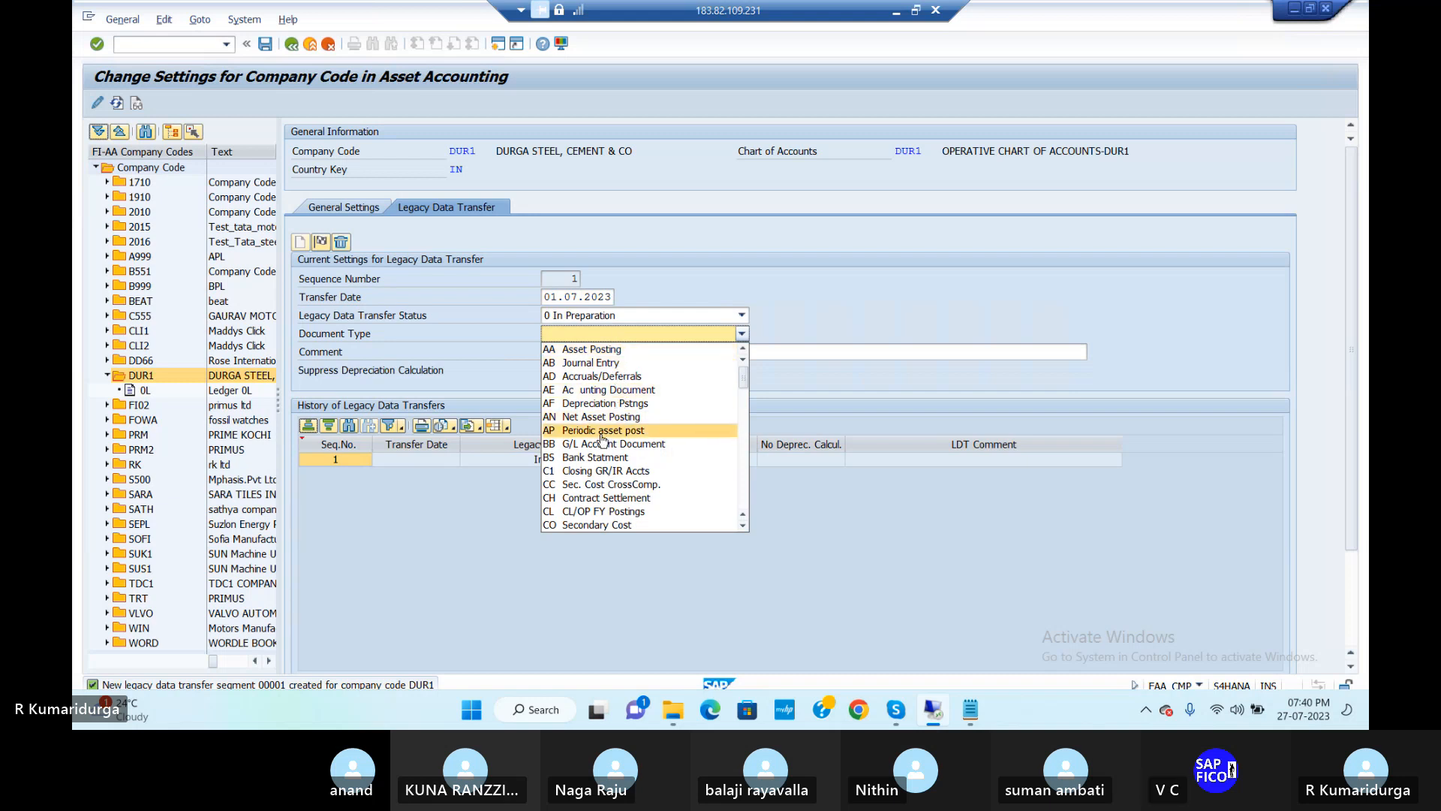
{"action": "left_click", "coordinate": [601, 349]}
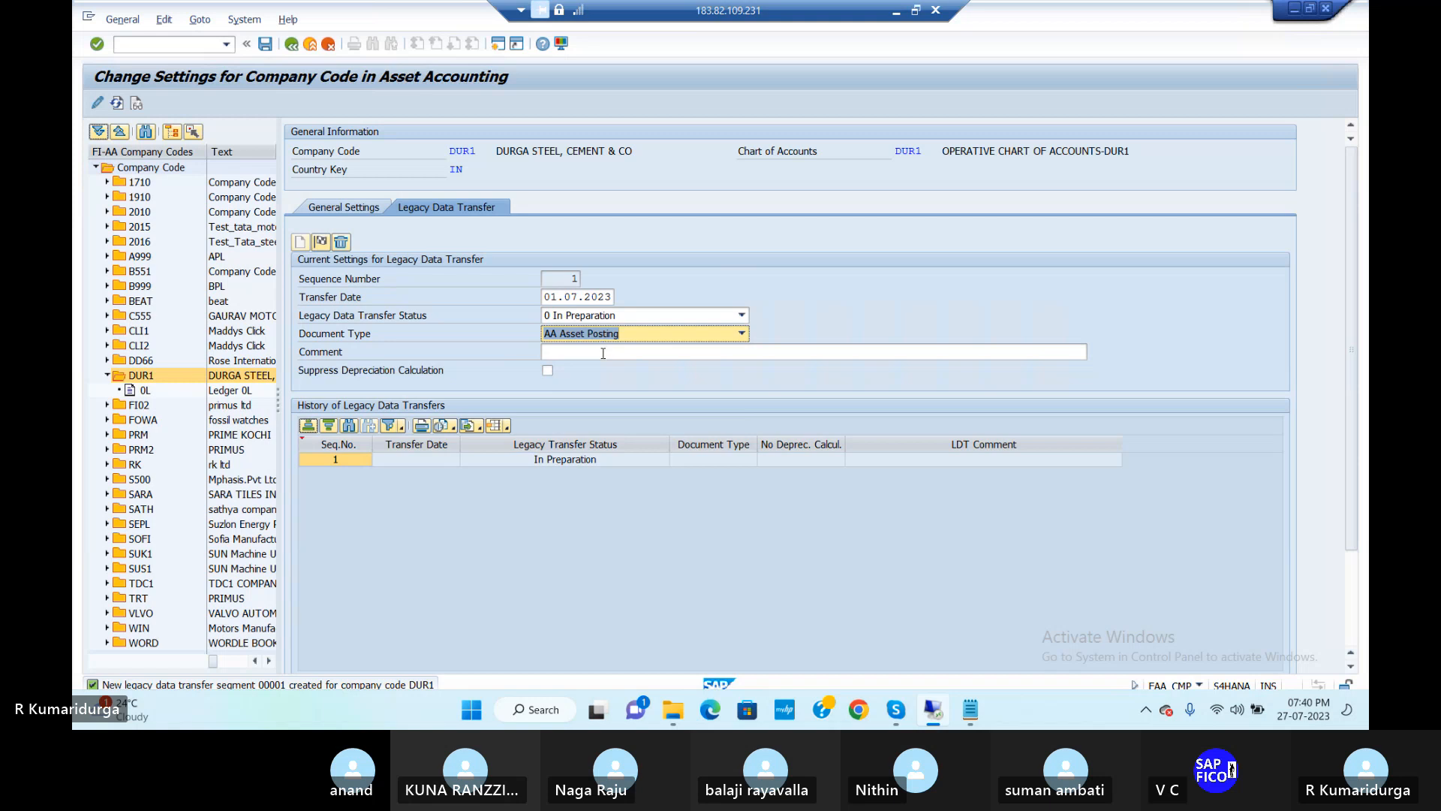
{"action": "left_click", "coordinate": [603, 353]}
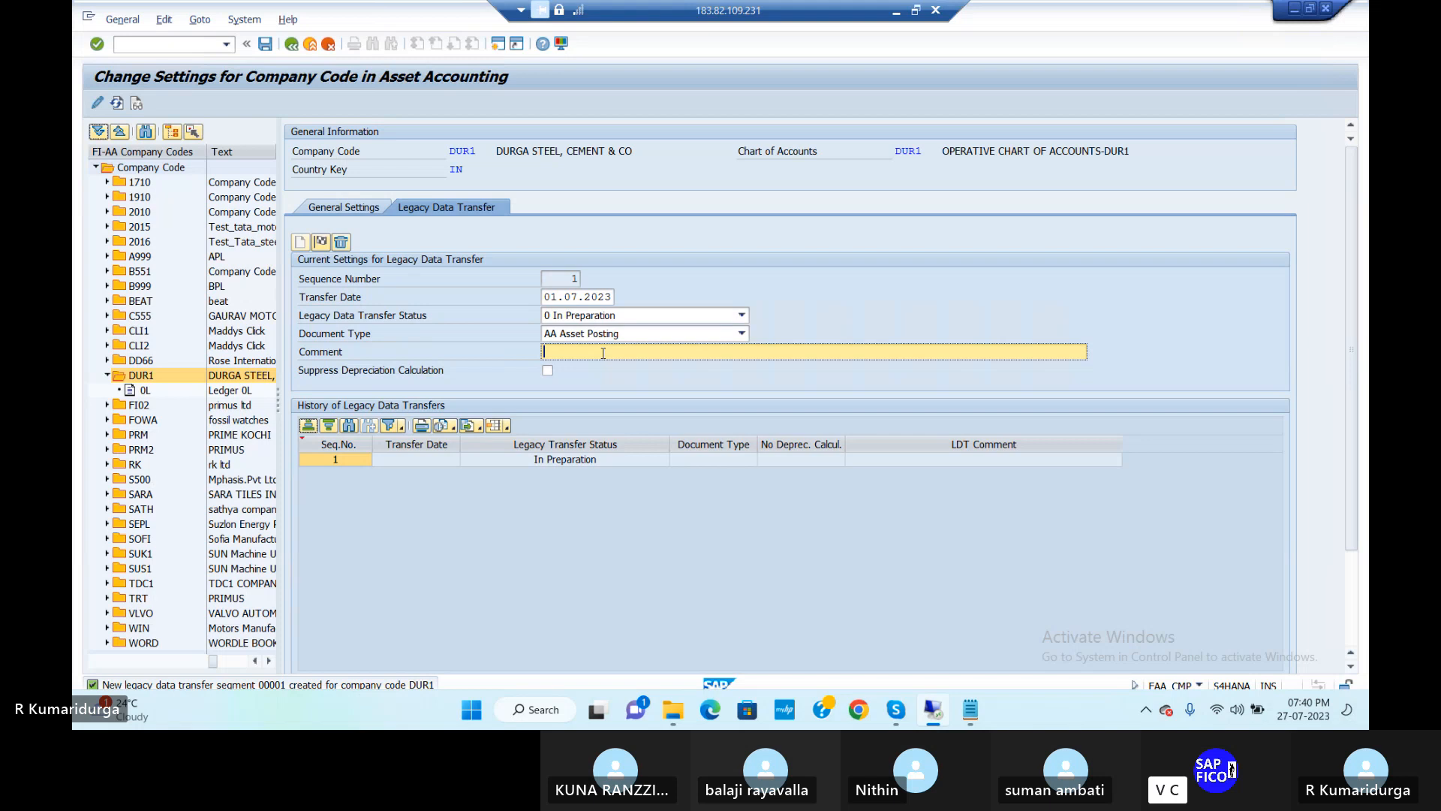
Save the asset accounting settings for company code DUR1, accepting the message about the legacy data transfer date
{"action": "key", "text": "ctrl+s"}
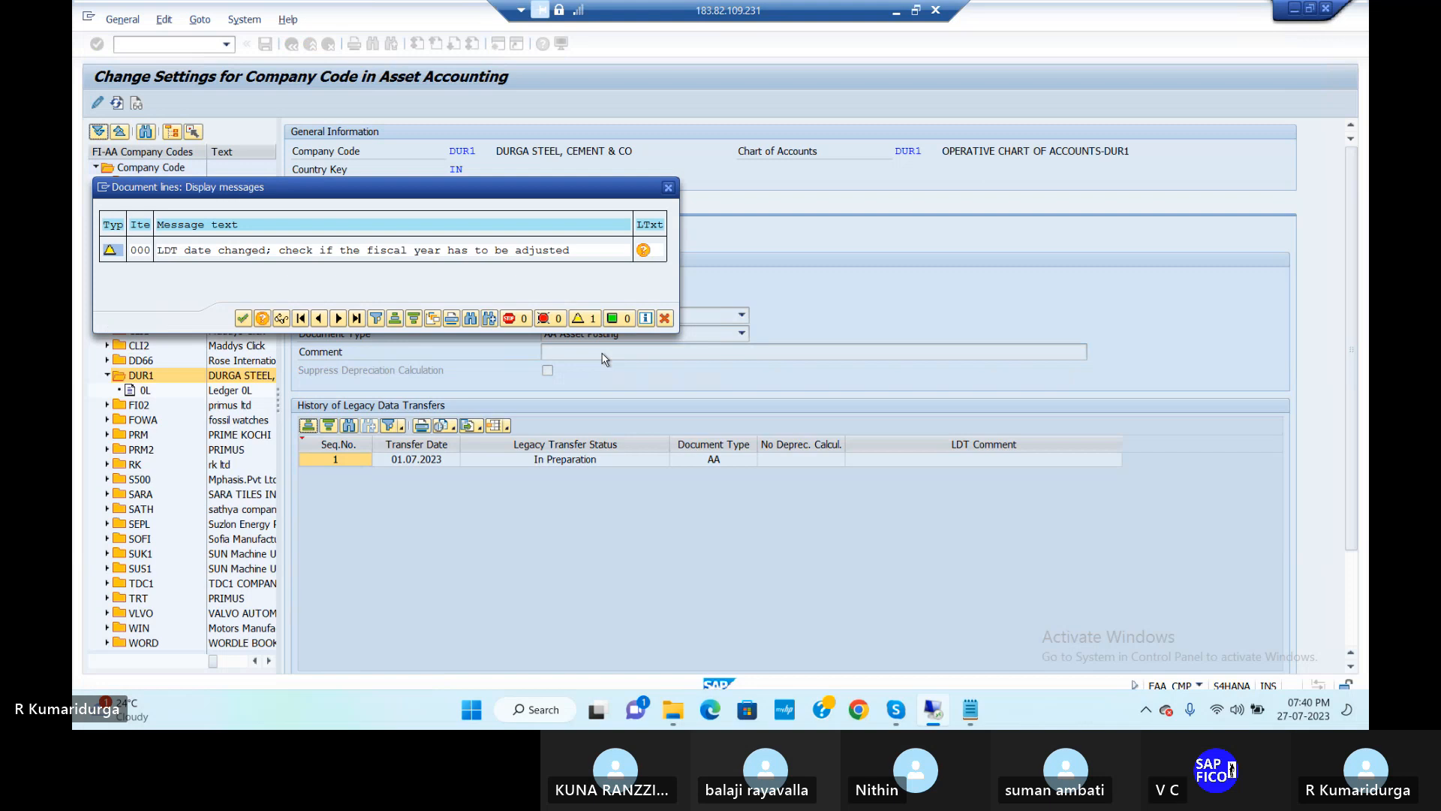
{"action": "left_click", "coordinate": [242, 319]}
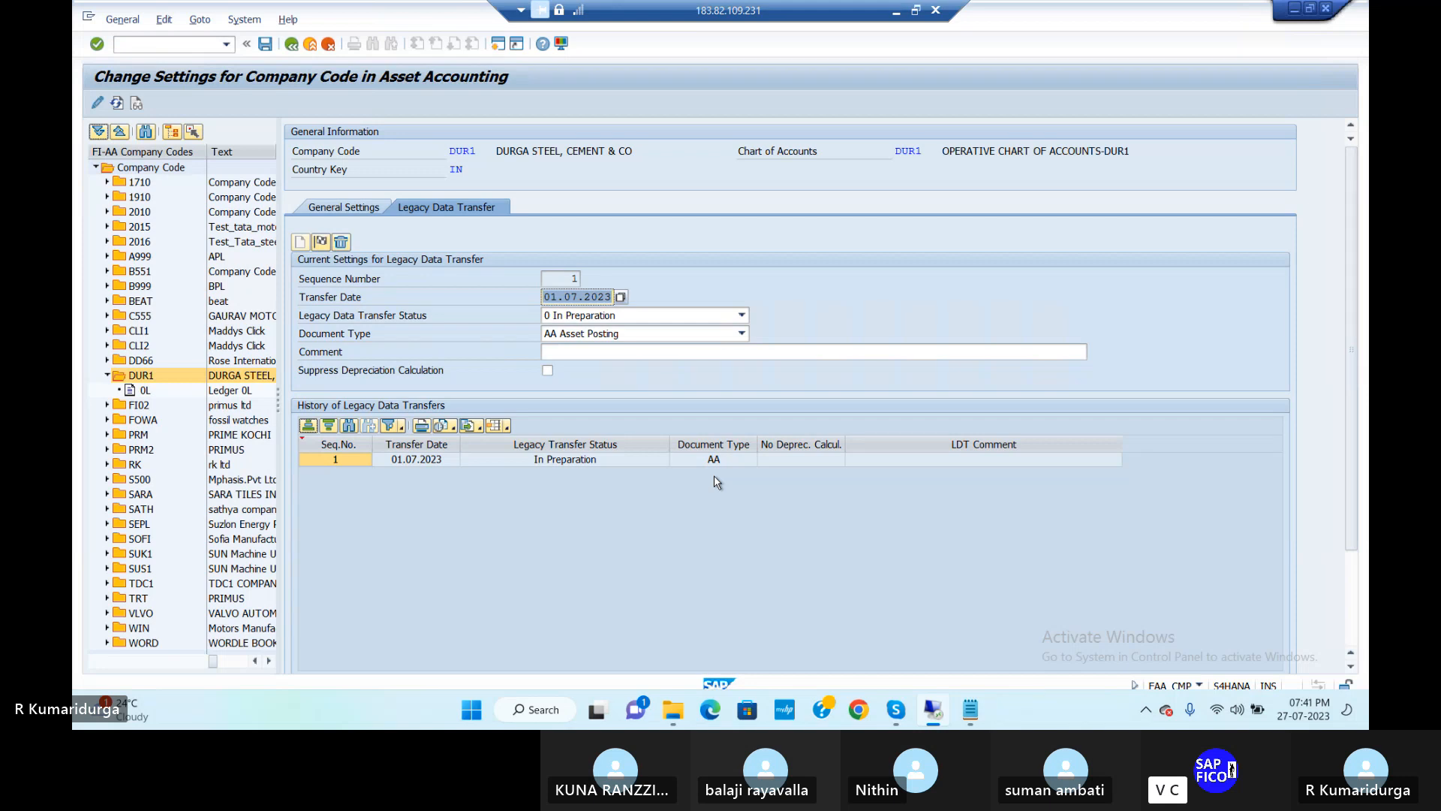
{"action": "left_click", "coordinate": [268, 45]}
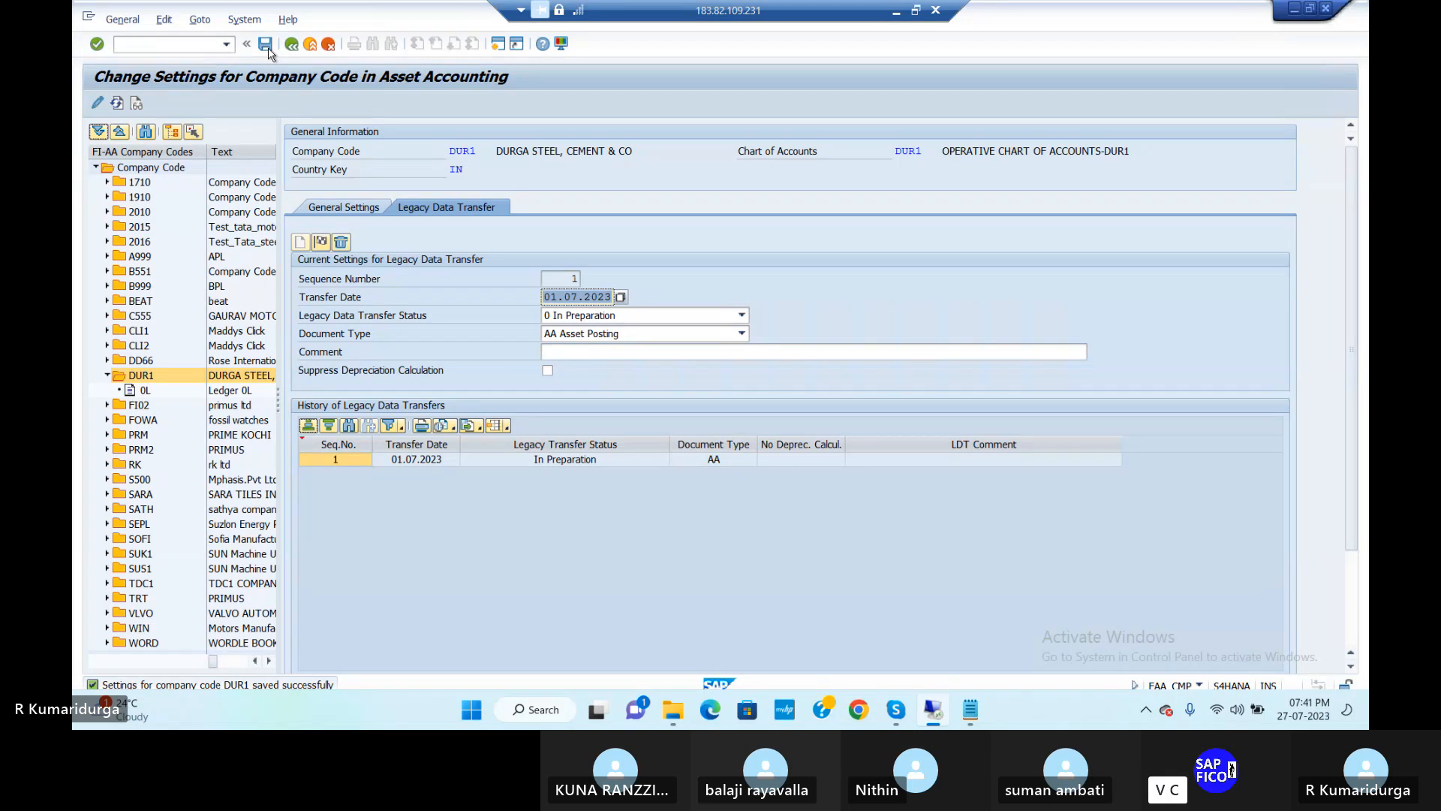
{"action": "left_click", "coordinate": [269, 50]}
{"action": "left_click", "coordinate": [388, 231]}
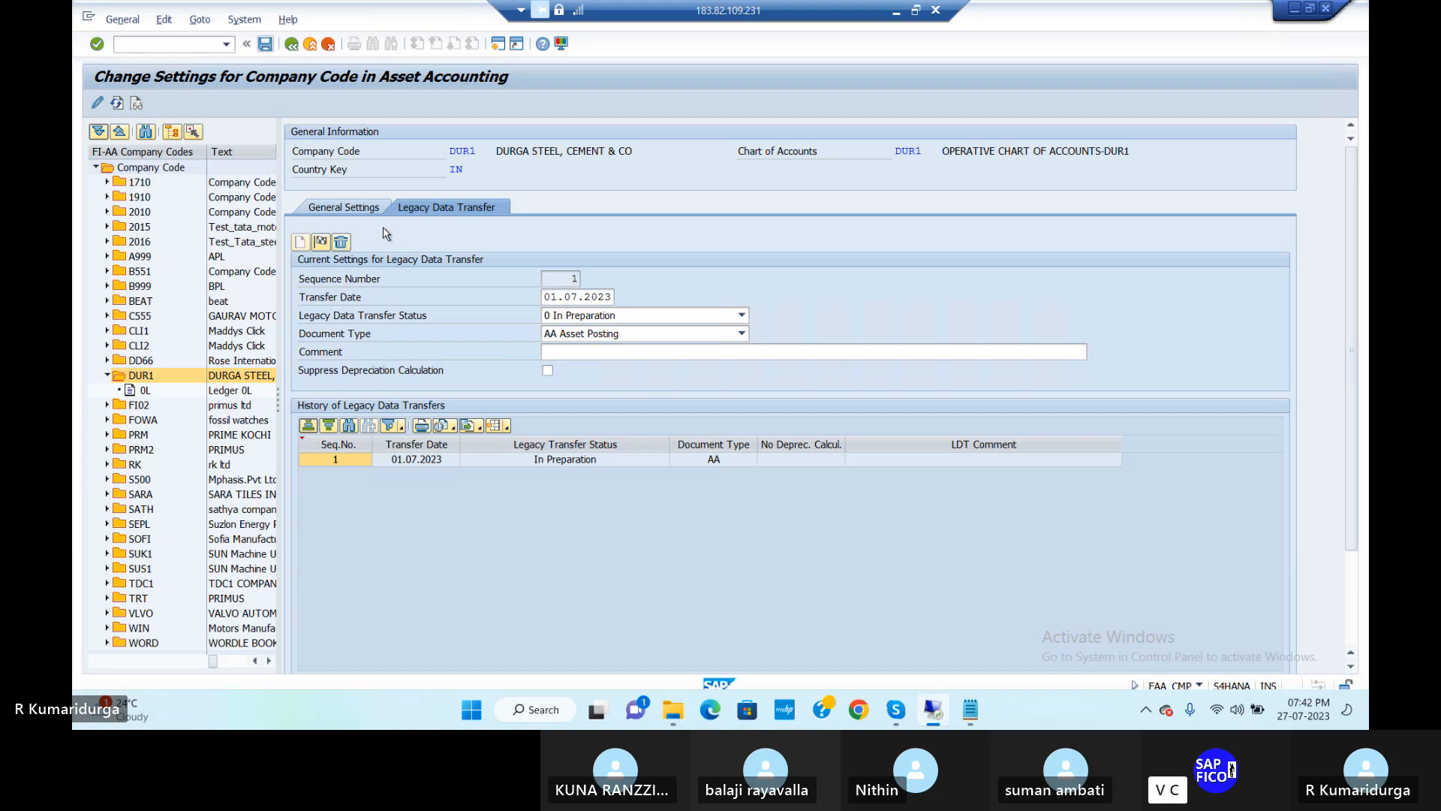
Leave the asset accounting settings and open transaction FAGLGVTR for the balance carryforward
{"action": "left_click", "coordinate": [195, 47]}
{"action": "type", "text": "/NFAGAL"}
{"action": "key", "text": "BackSpace"}
{"action": "key", "text": "BackSpace"}
{"action": "type", "text": "LGVTR"}
{"action": "key", "text": "Return"}
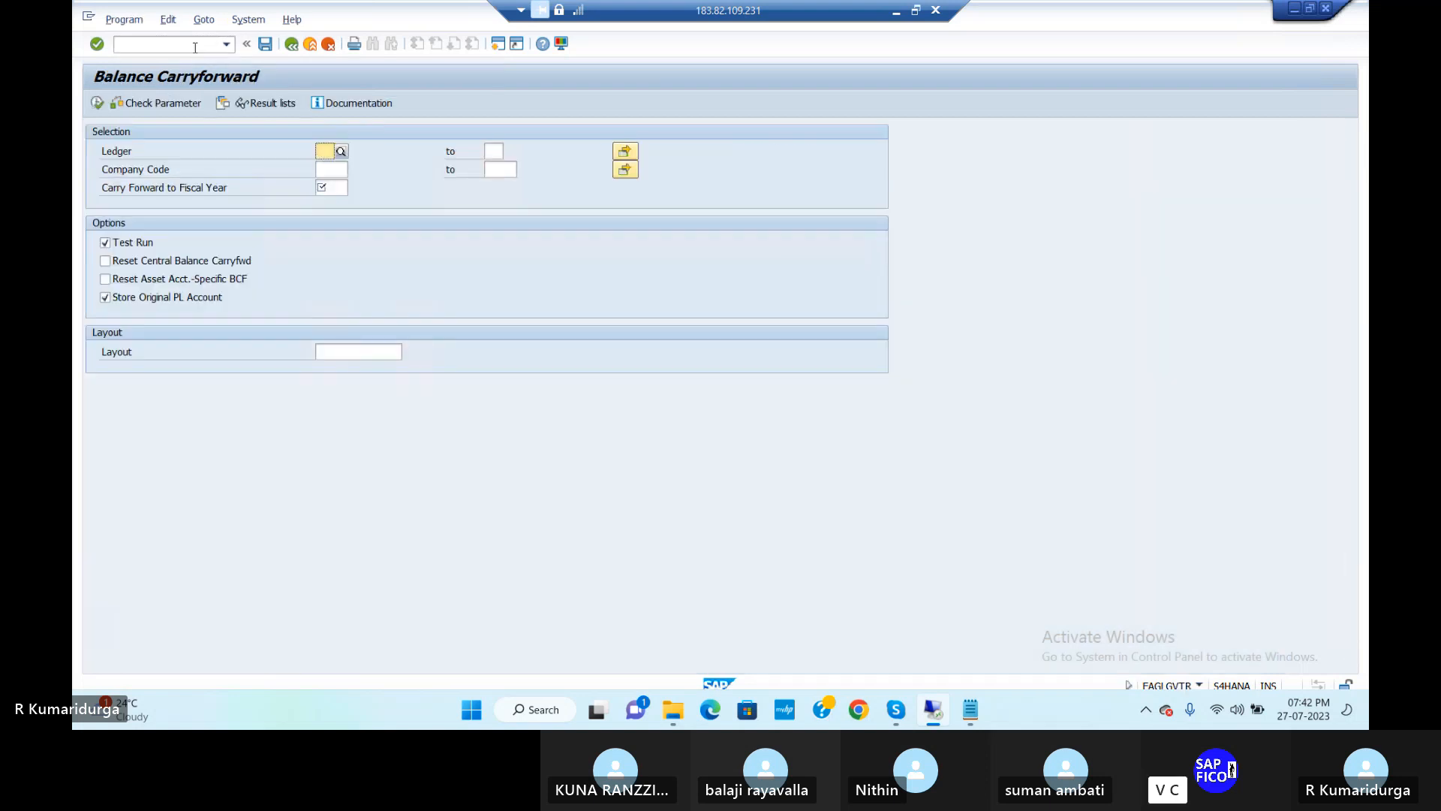
Enter ledger 0L, company code DUR1 and carry-forward fiscal year 2023 as the balance carryforward selection
{"action": "type", "text": "0L"}
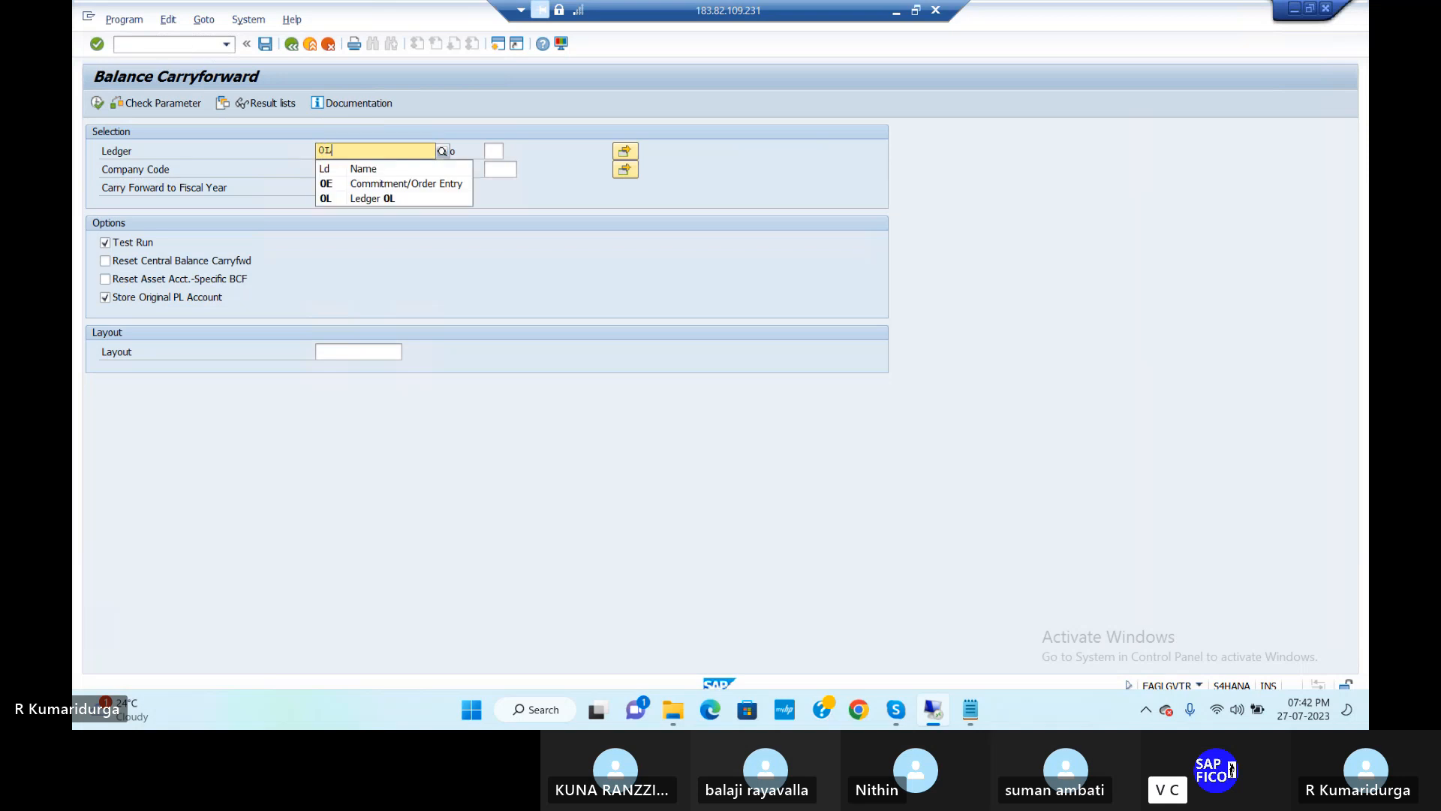
{"action": "key", "text": "Return"}
{"action": "key", "text": "Tab"}
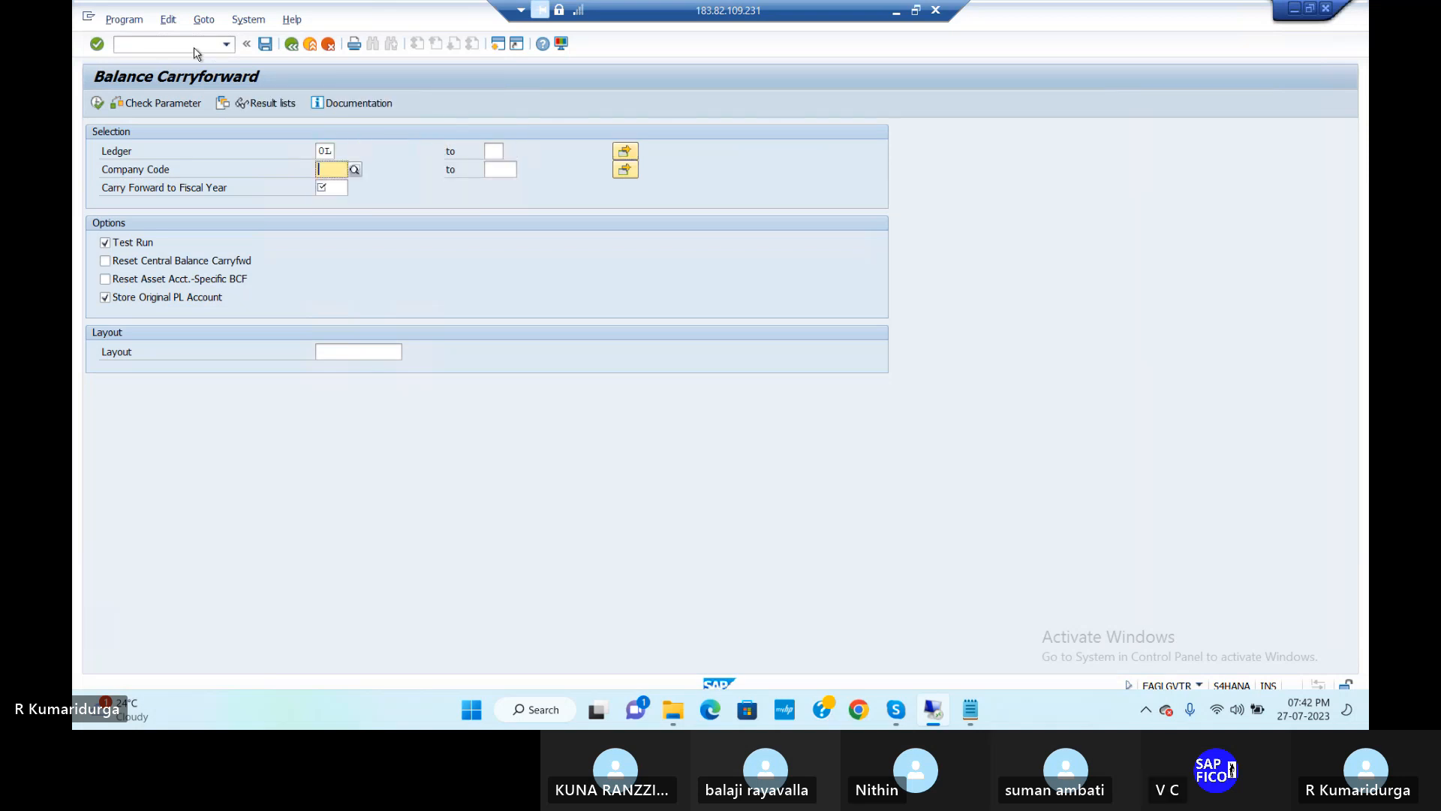
{"action": "type", "text": "DUR1"}
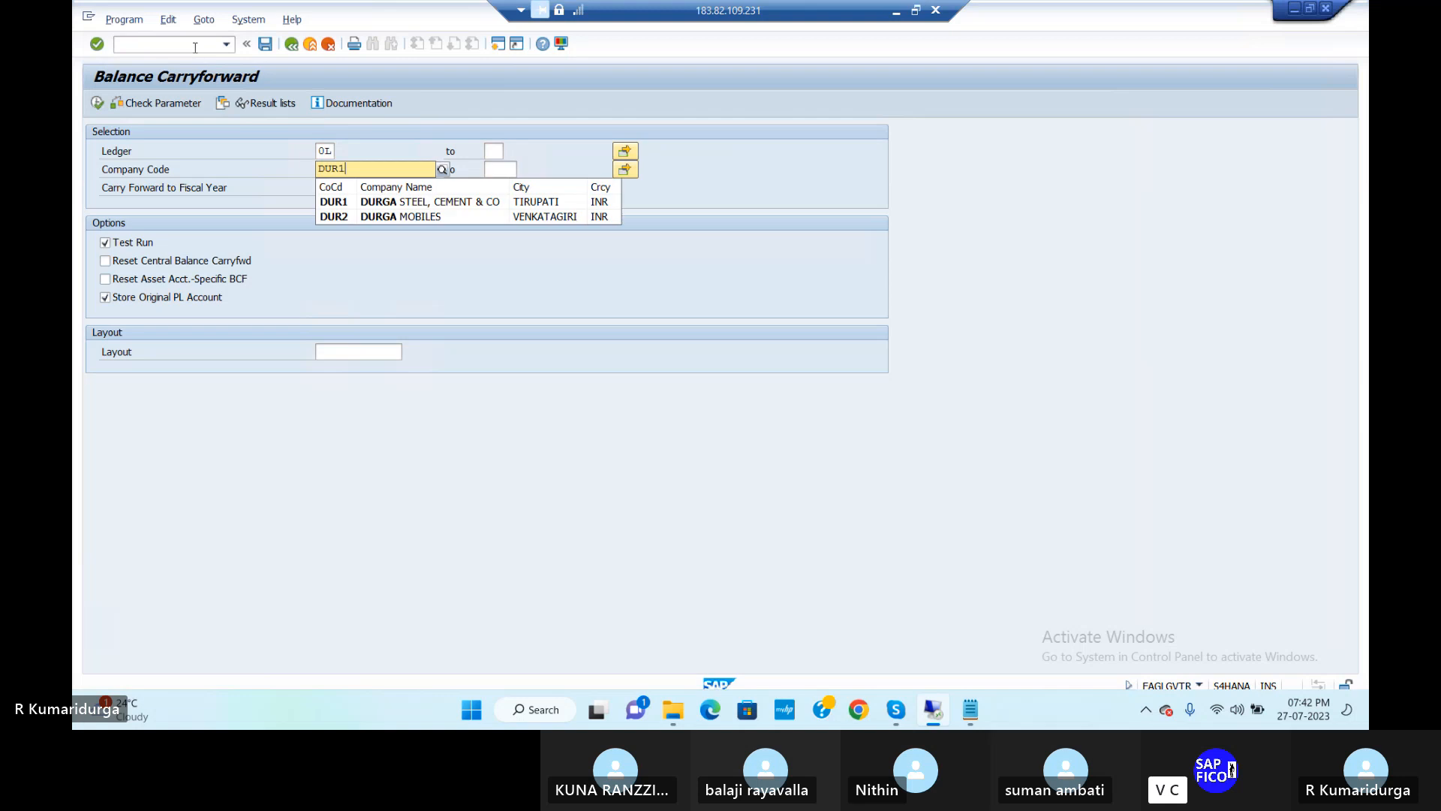
{"action": "key", "text": "Tab"}
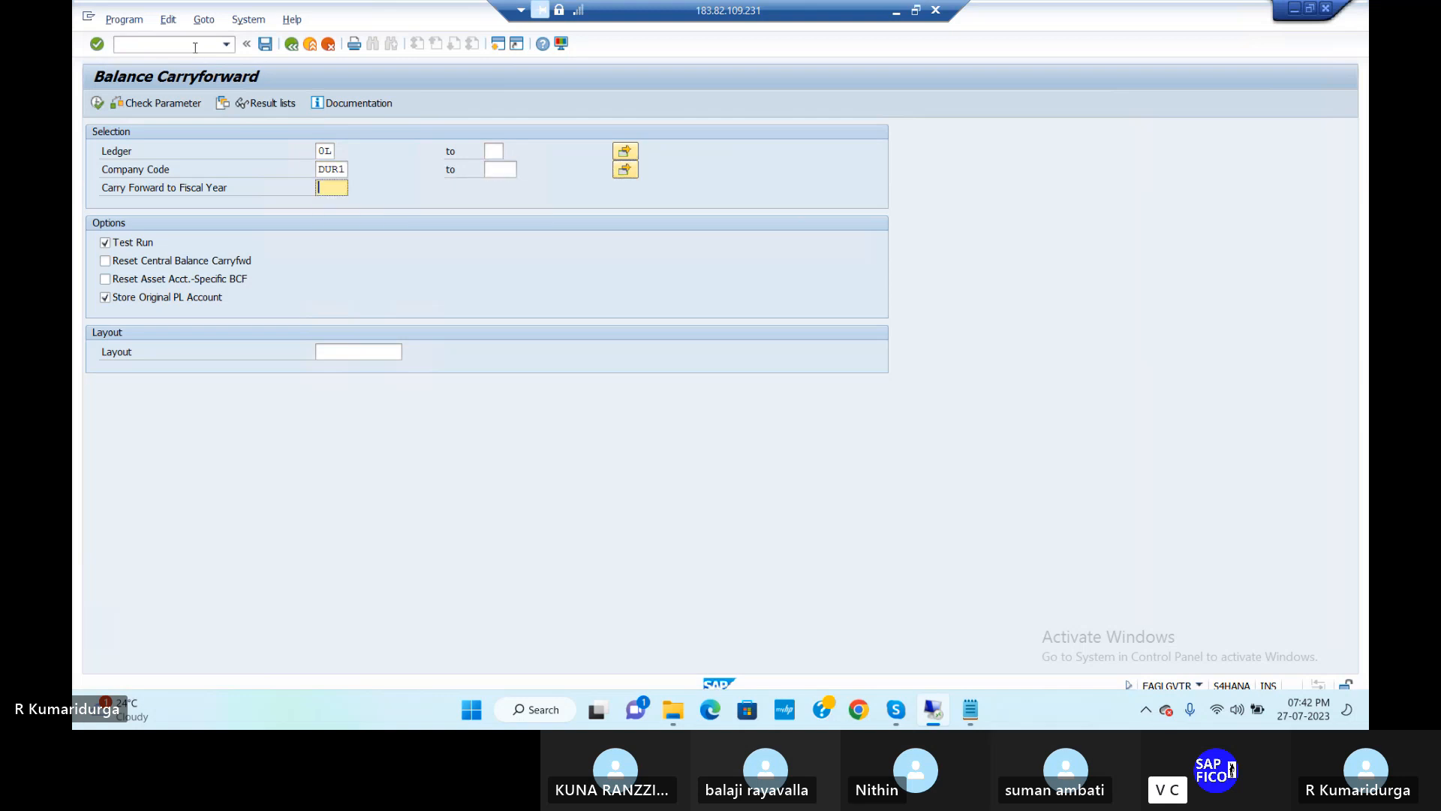
{"action": "type", "text": "2023"}
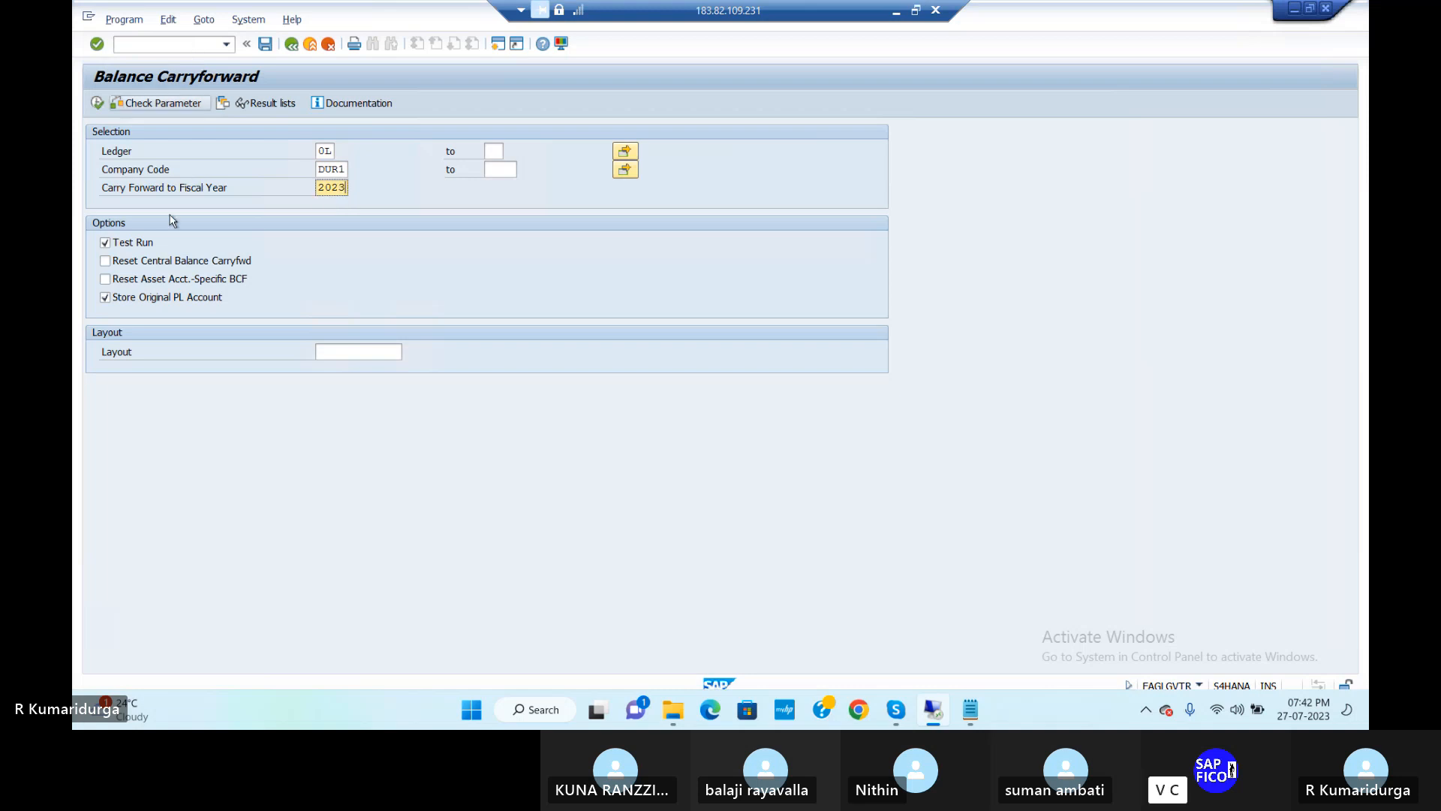
Execute the carryforward as a test run without Store Original PL Account, review its message log and return to the selection
{"action": "left_click", "coordinate": [107, 299]}
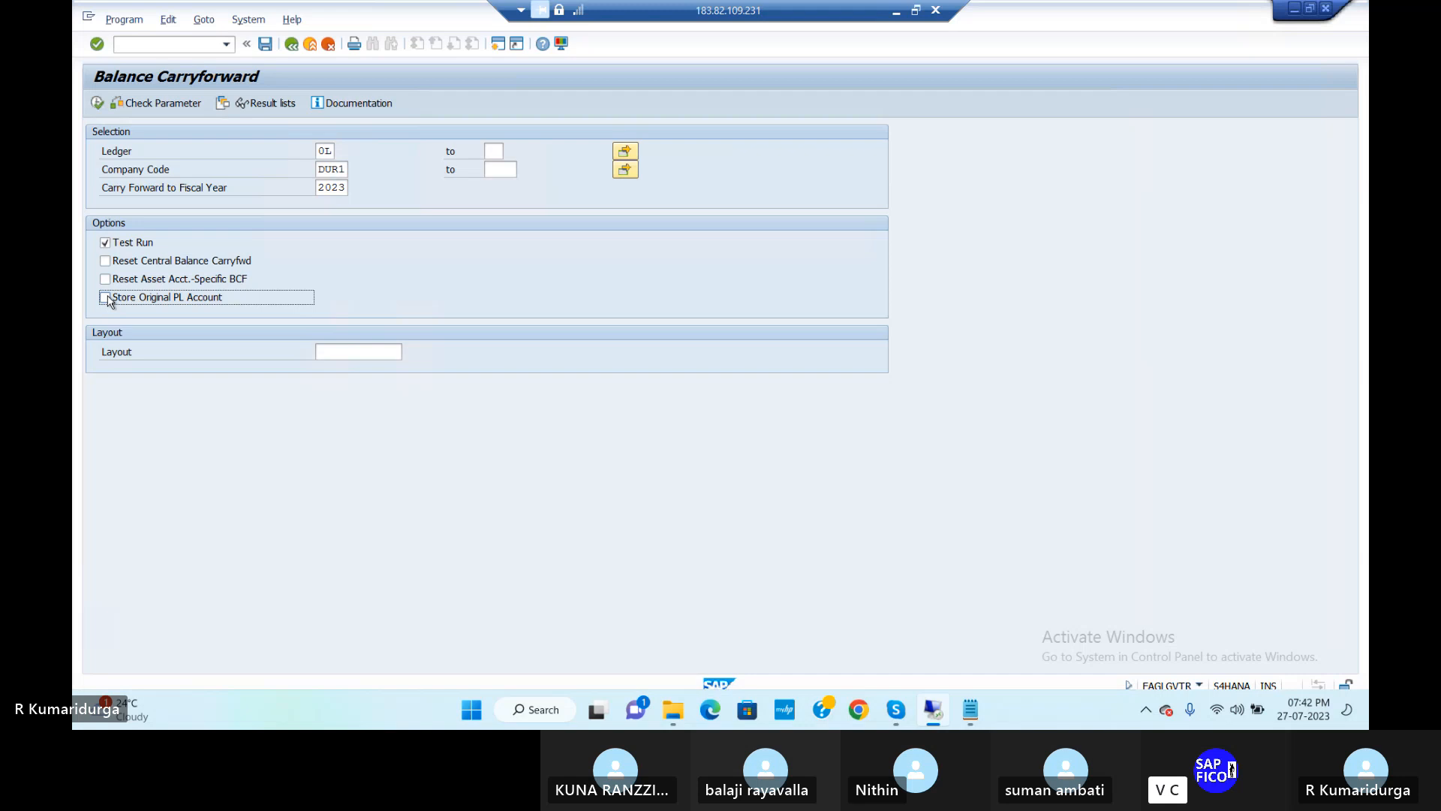
{"action": "left_click", "coordinate": [94, 107]}
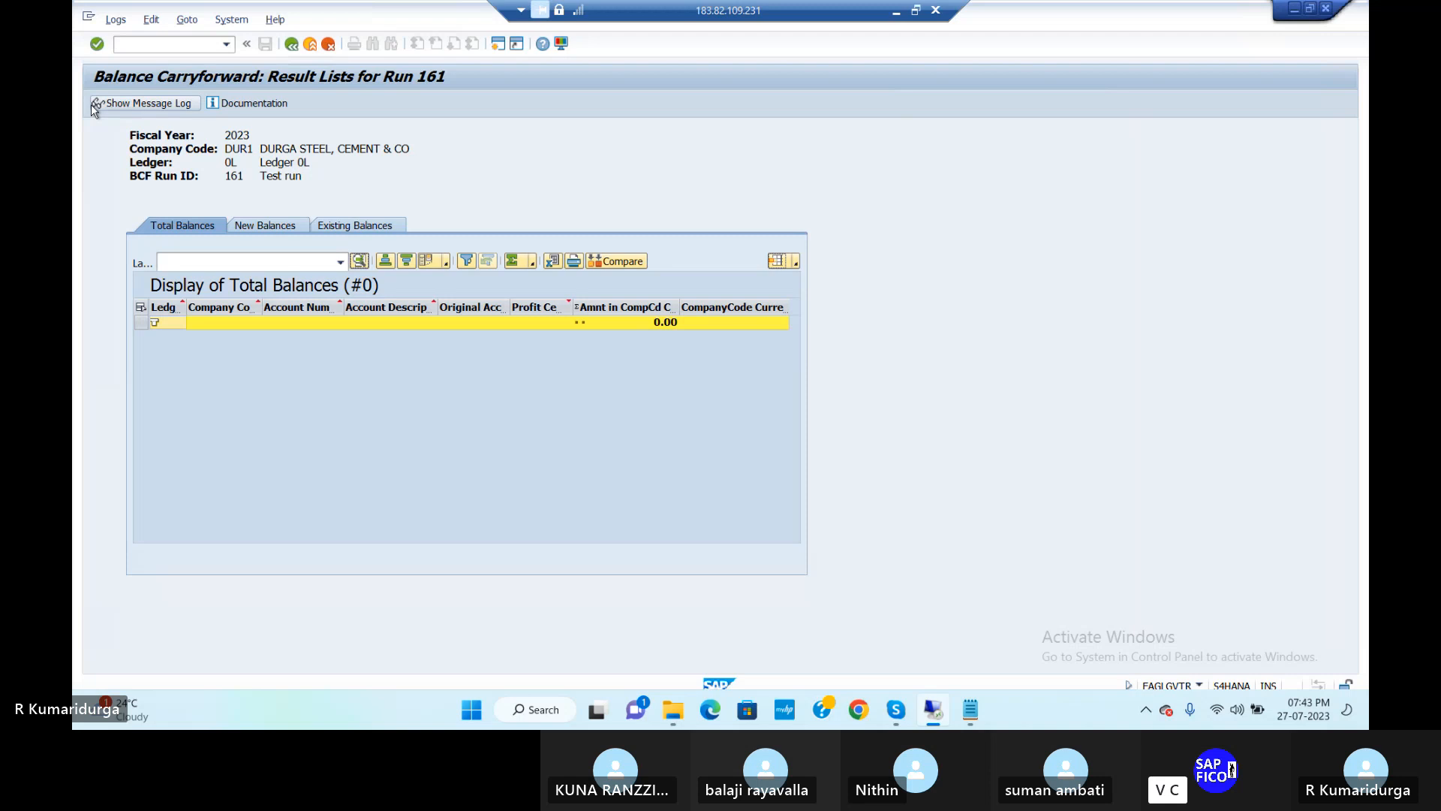
{"action": "left_click", "coordinate": [138, 105]}
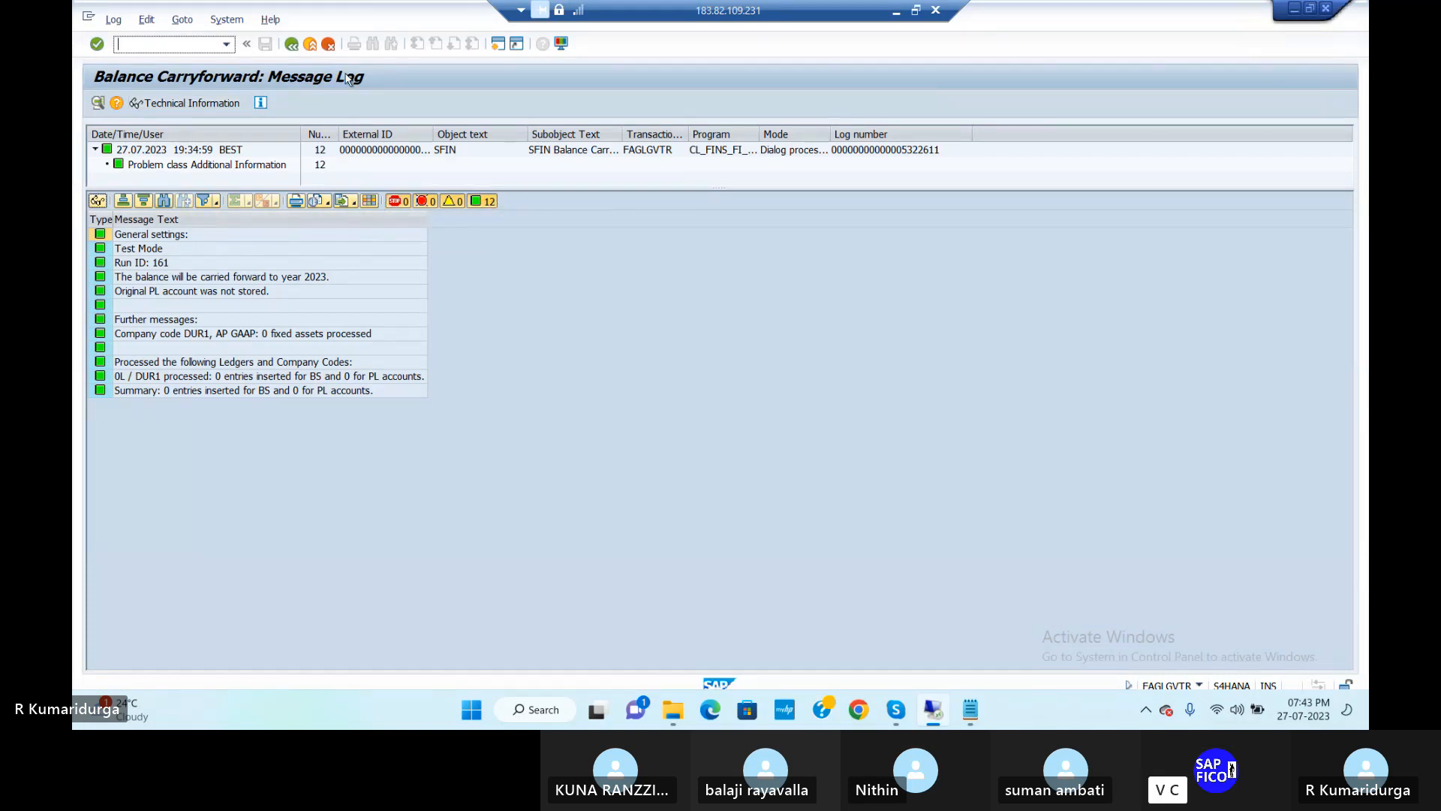
{"action": "left_click", "coordinate": [291, 50]}
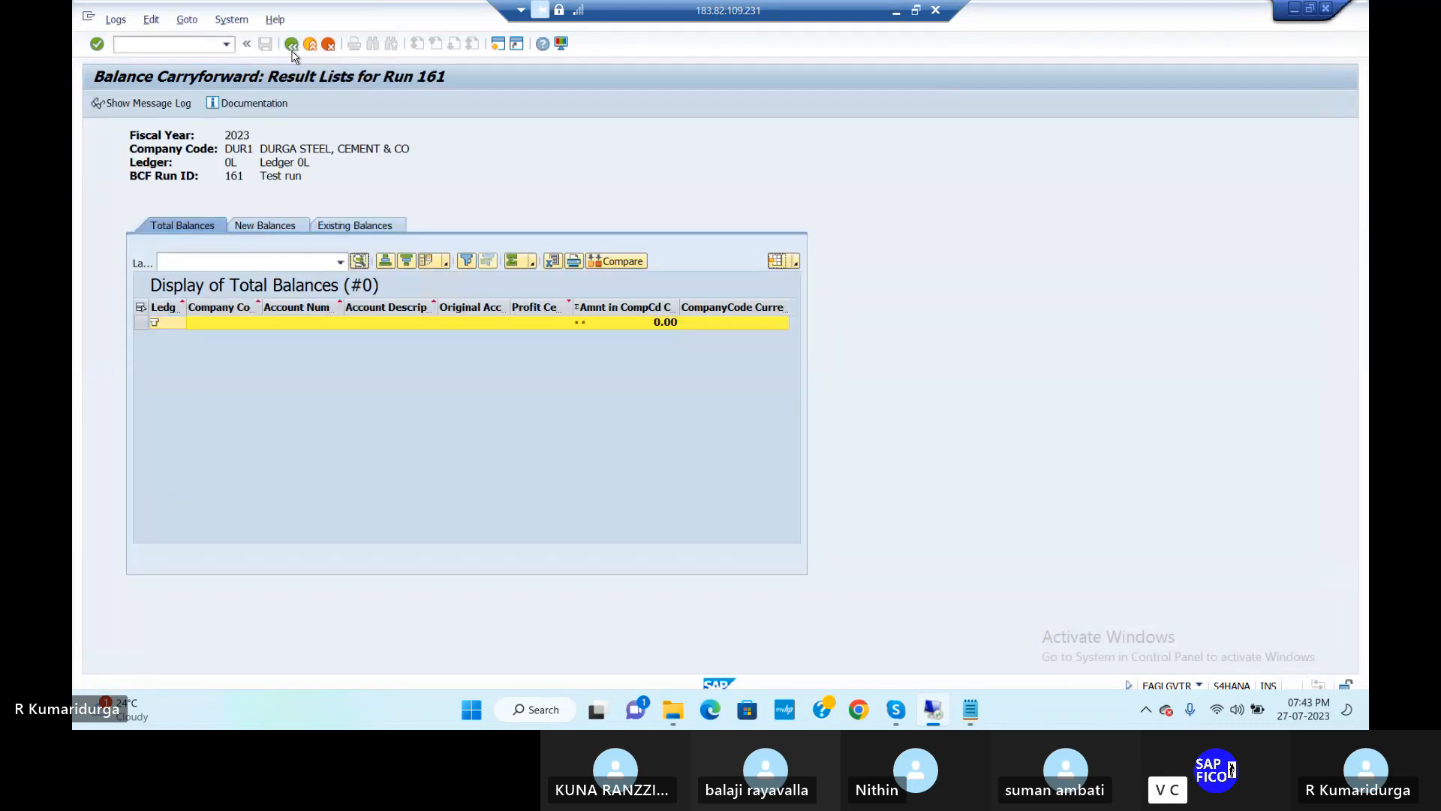
{"action": "left_click", "coordinate": [292, 47]}
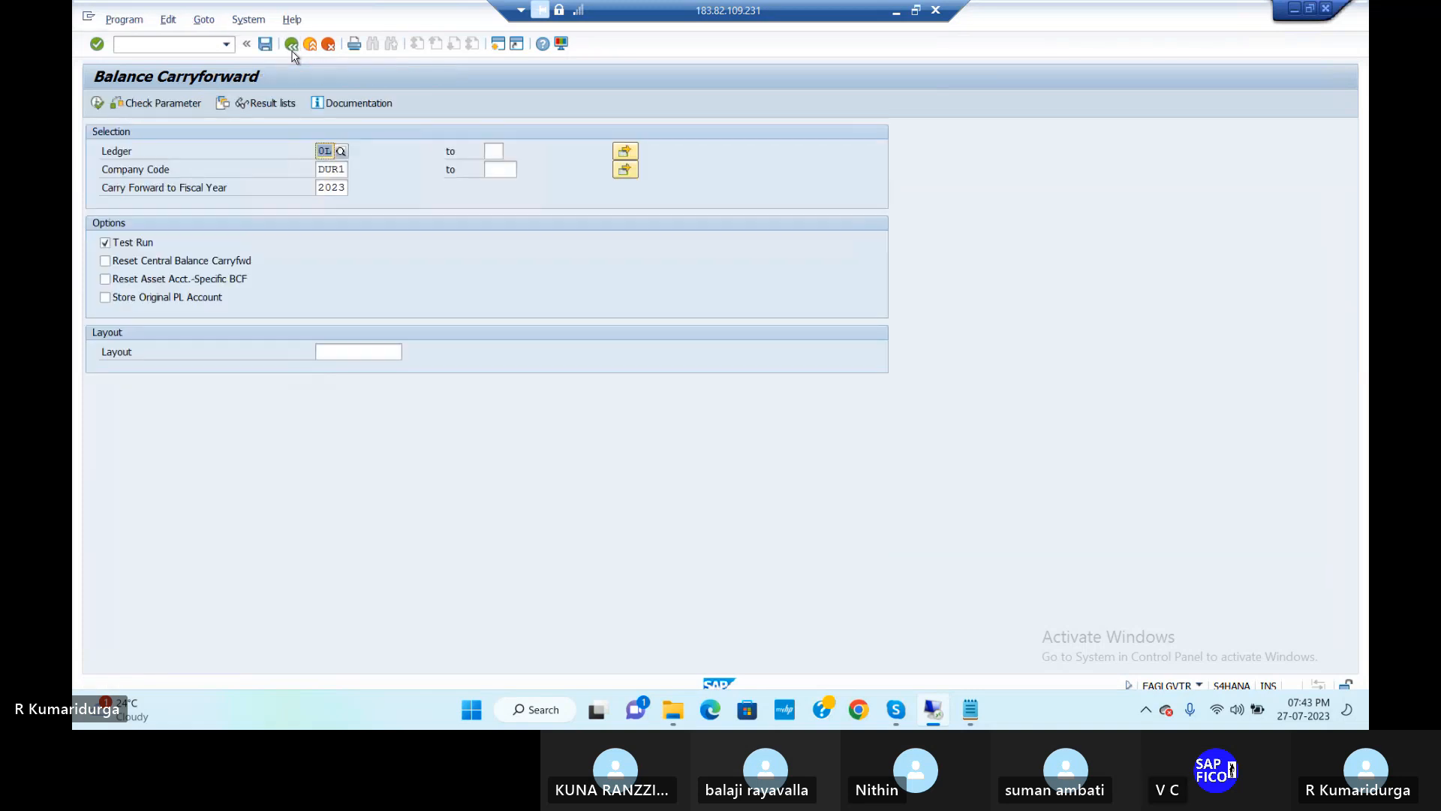
Repeat the carryforward test run with Store Original PL Account enabled, review its message log and return to the selection
{"action": "left_click", "coordinate": [106, 298]}
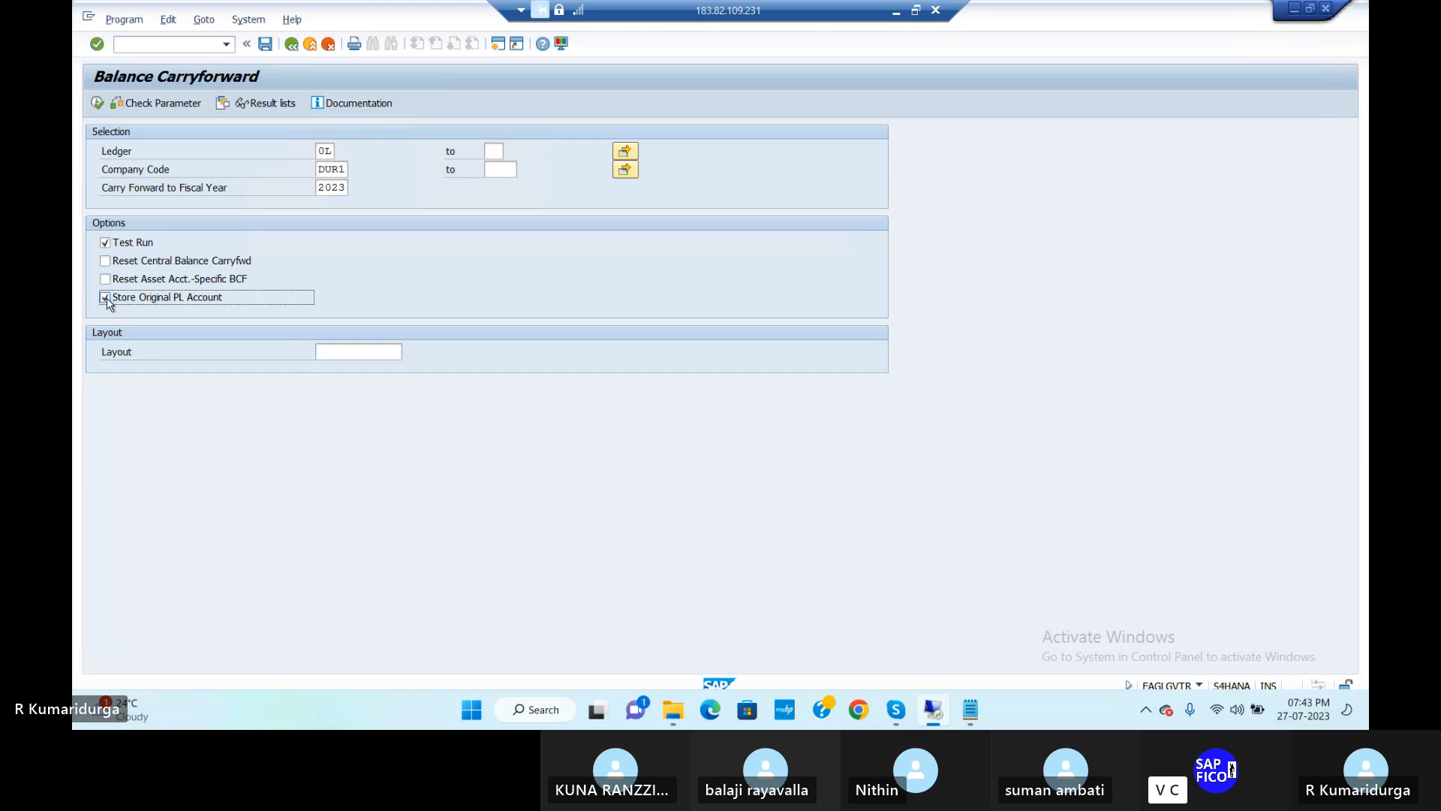
{"action": "left_click", "coordinate": [98, 105]}
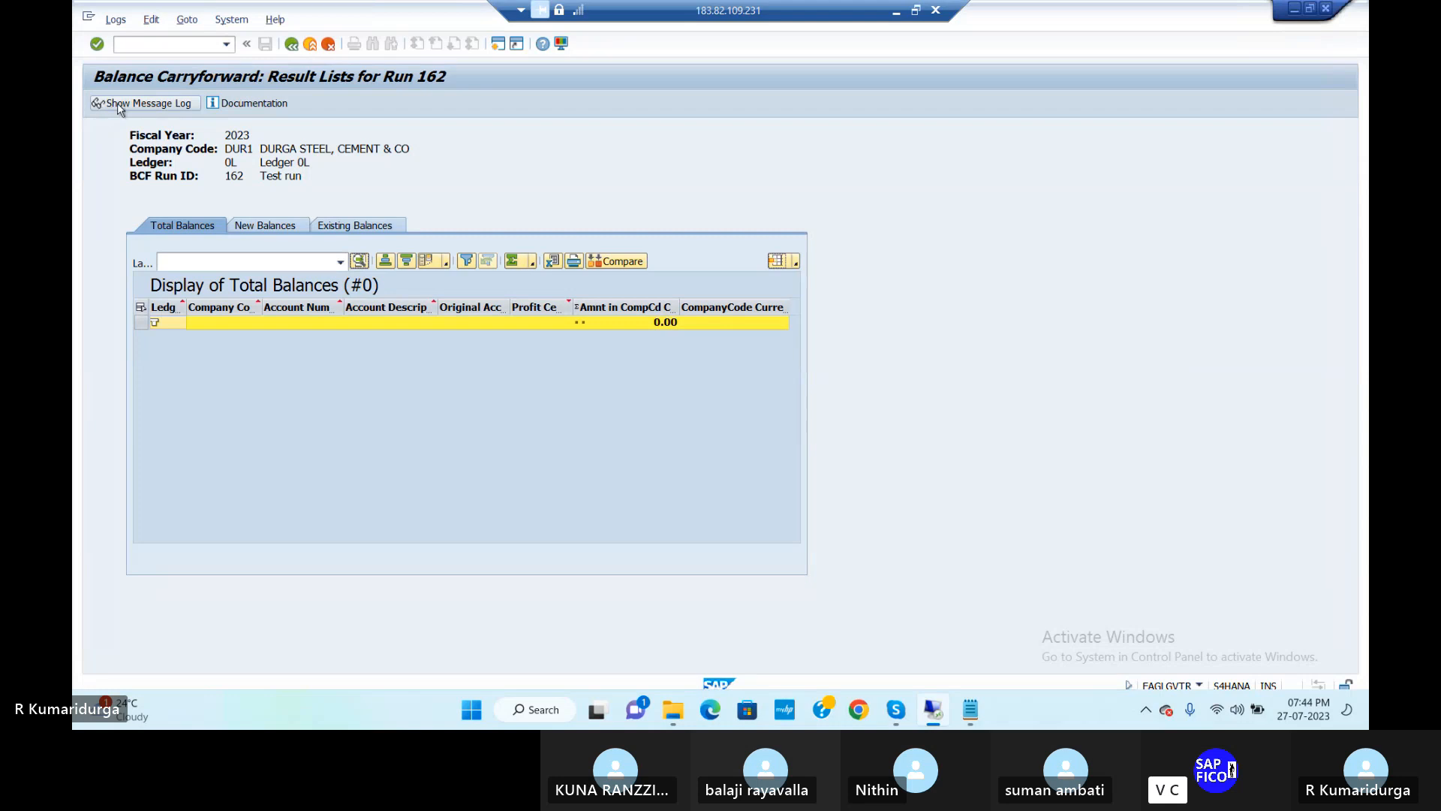
{"action": "left_click", "coordinate": [122, 105]}
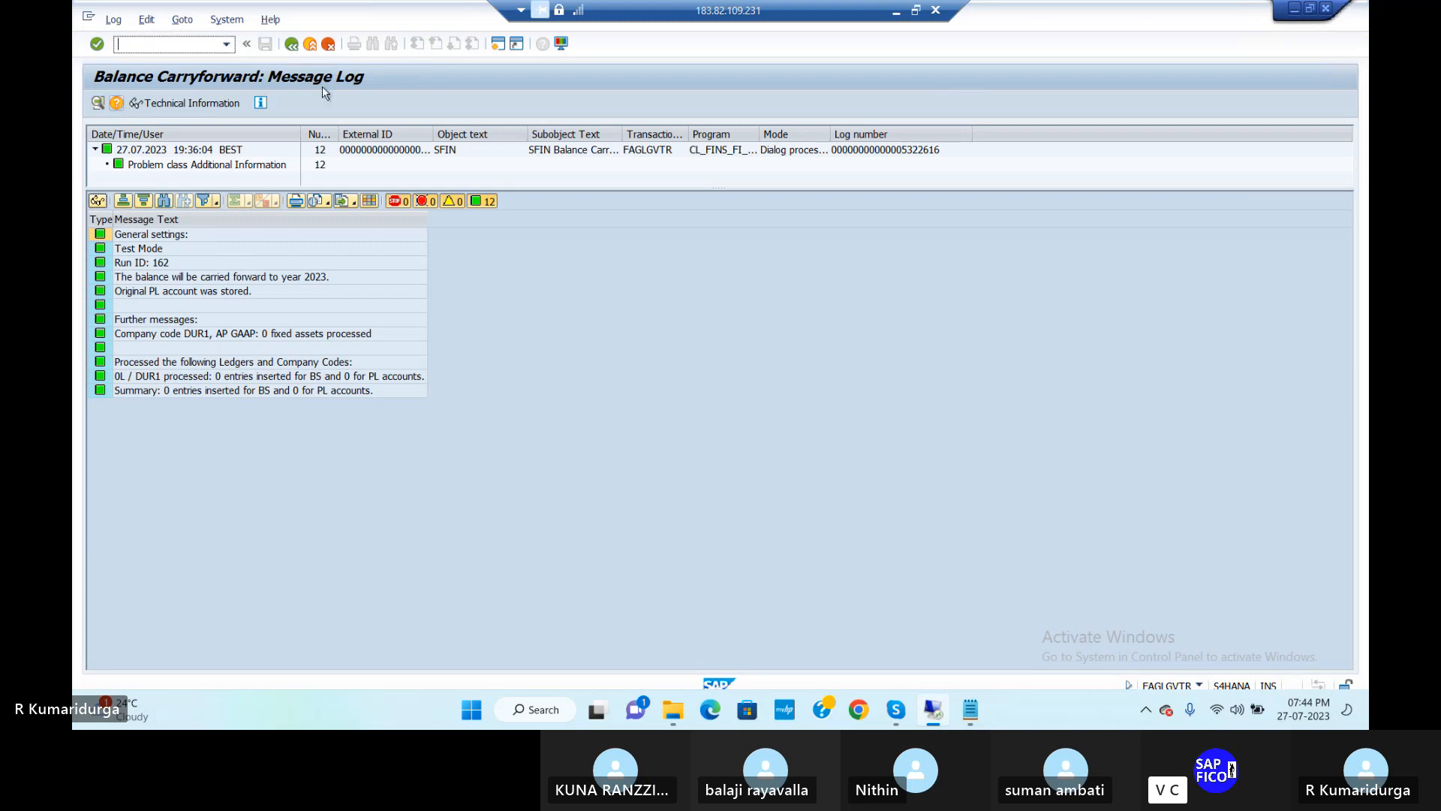
{"action": "left_click", "coordinate": [291, 46]}
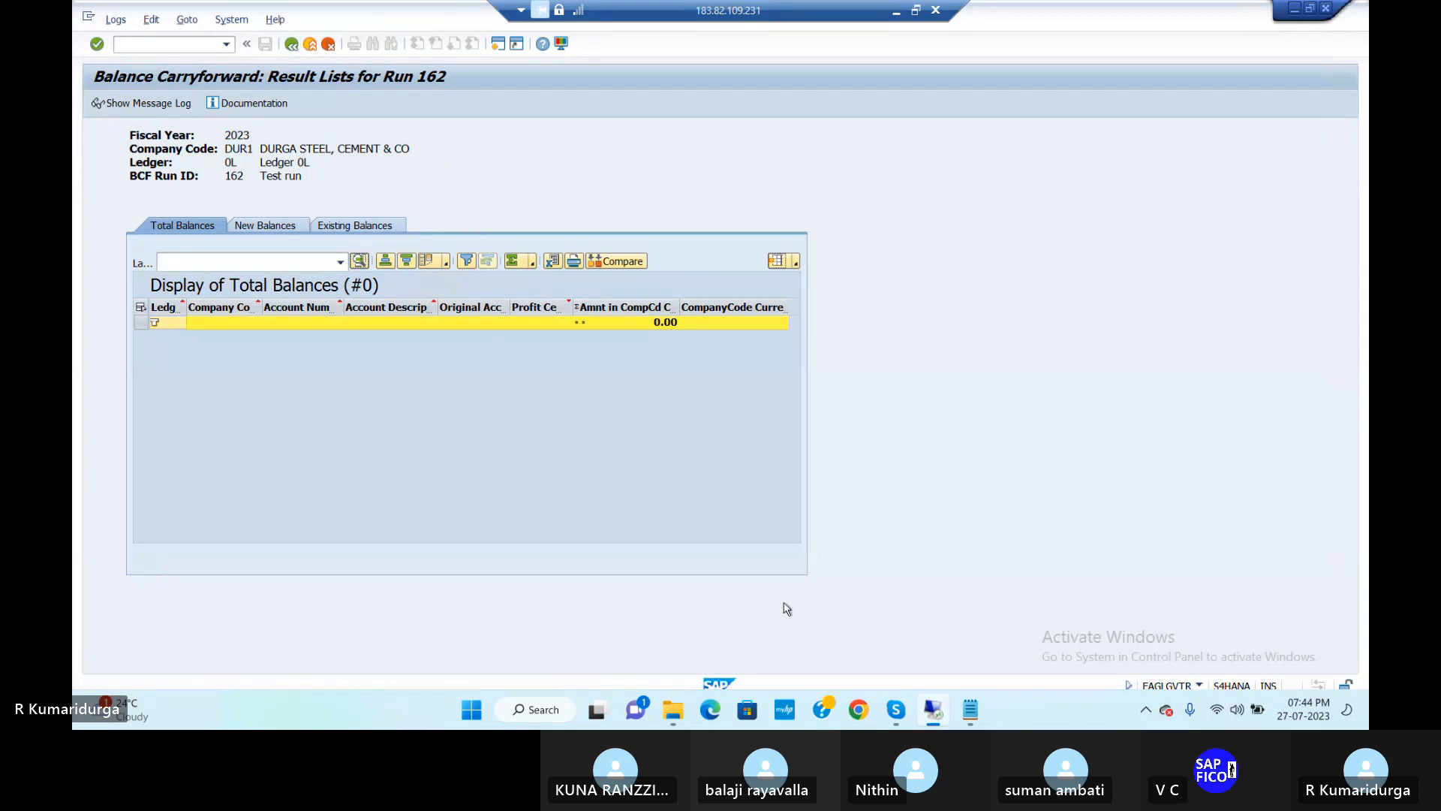
{"action": "mouse_move", "coordinate": [901, 715]}
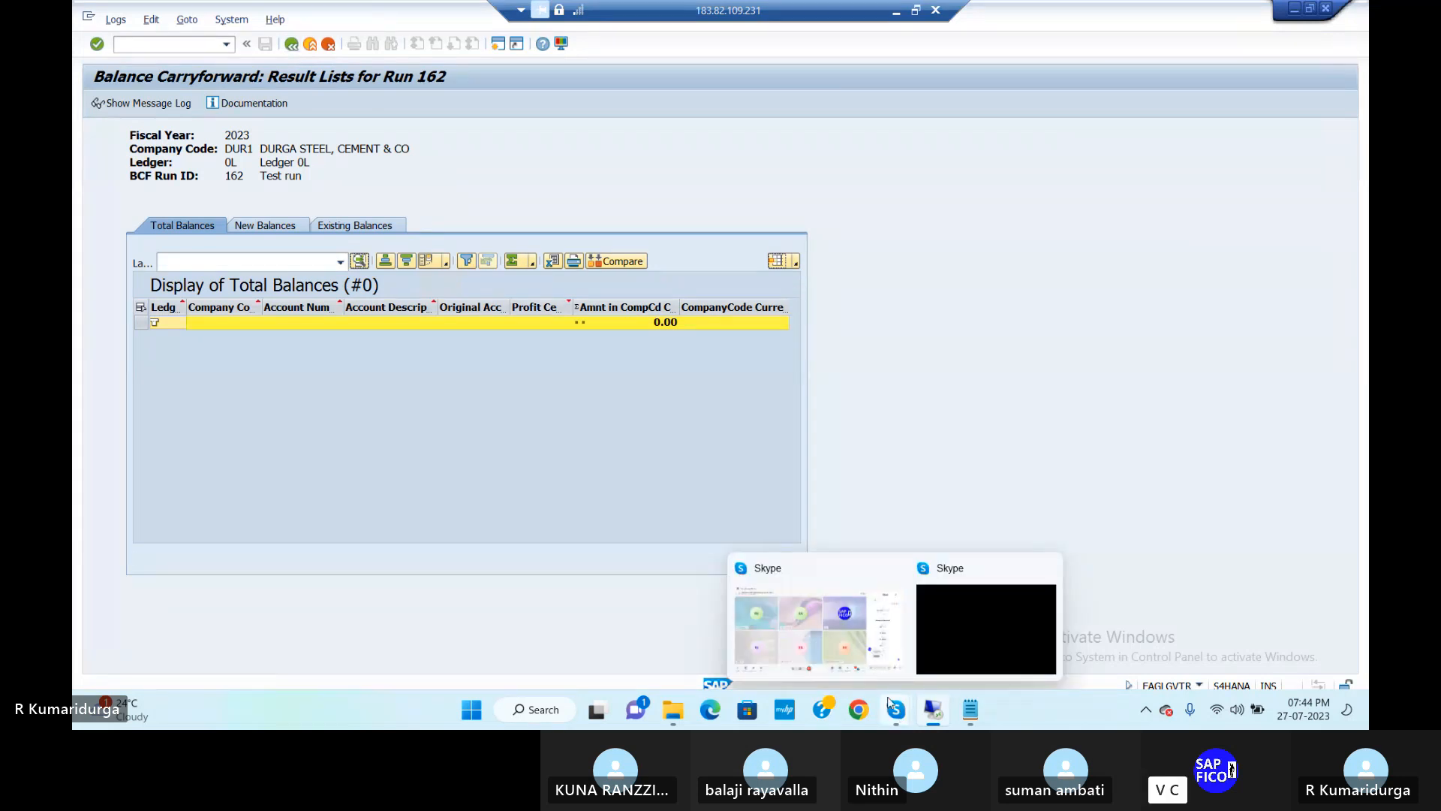
{"action": "left_click", "coordinate": [830, 625]}
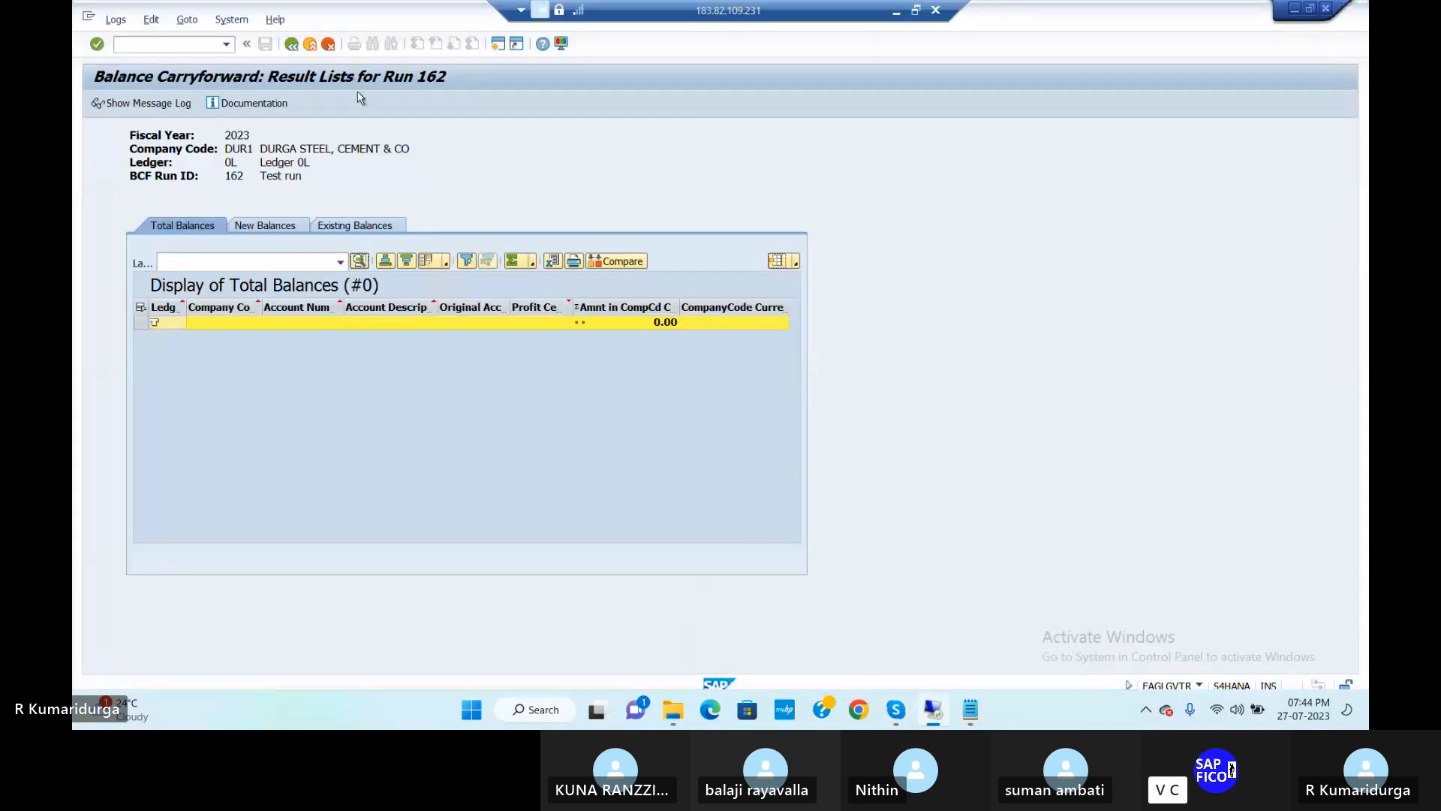
{"action": "left_click", "coordinate": [291, 44]}
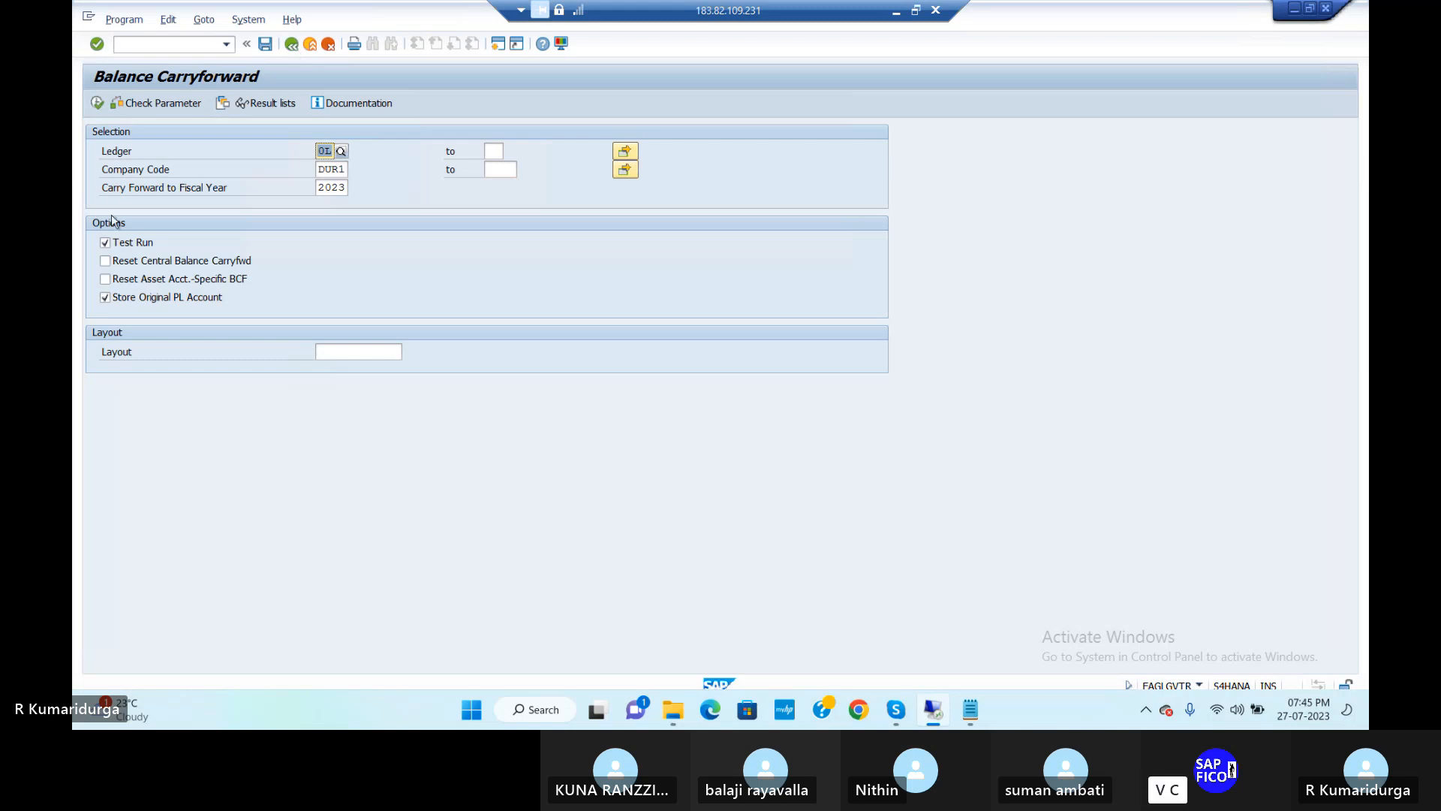
Execute the balance carryforward for DUR1 as an update run with Test Run disabled, and return to the selection
{"action": "left_click", "coordinate": [104, 243]}
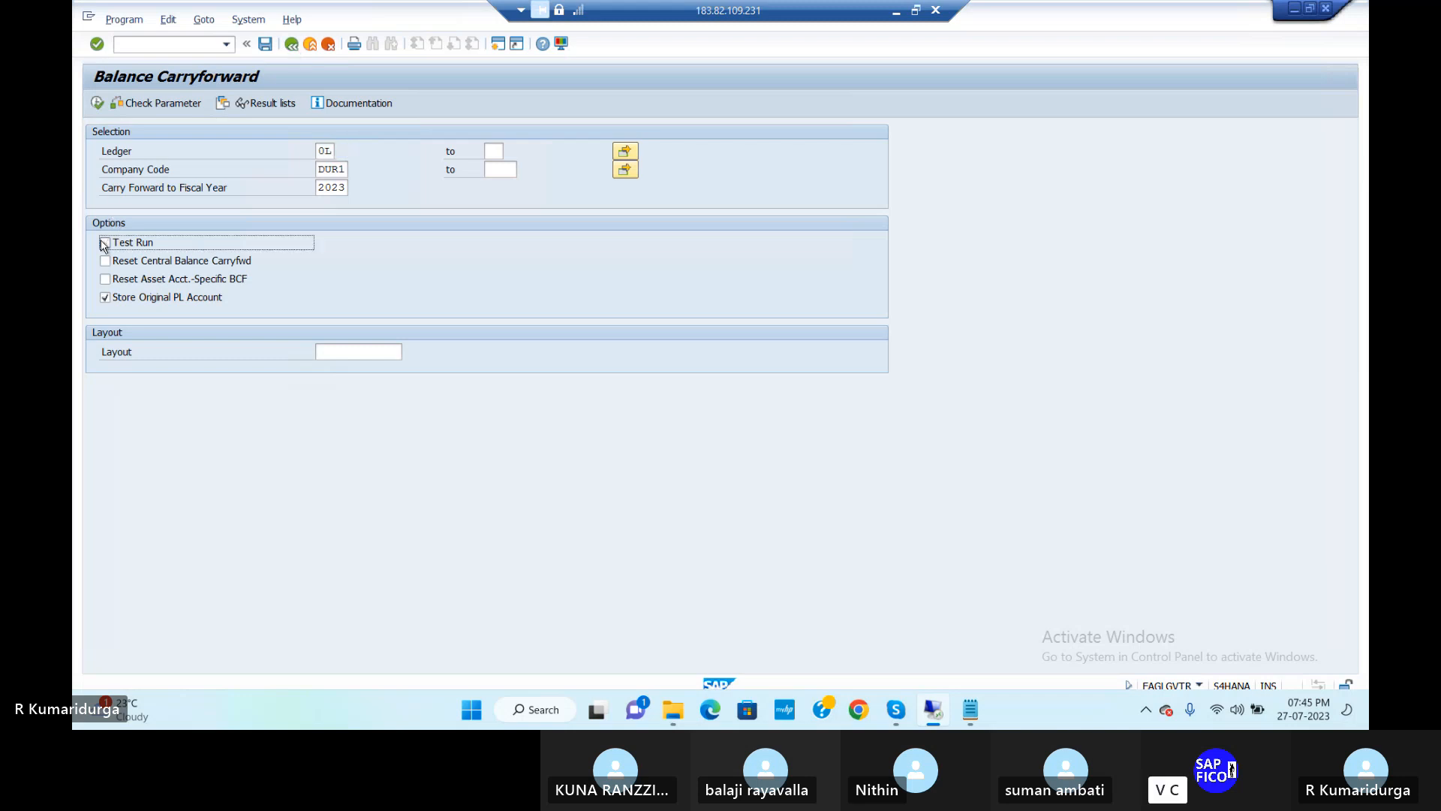
{"action": "left_click", "coordinate": [98, 102]}
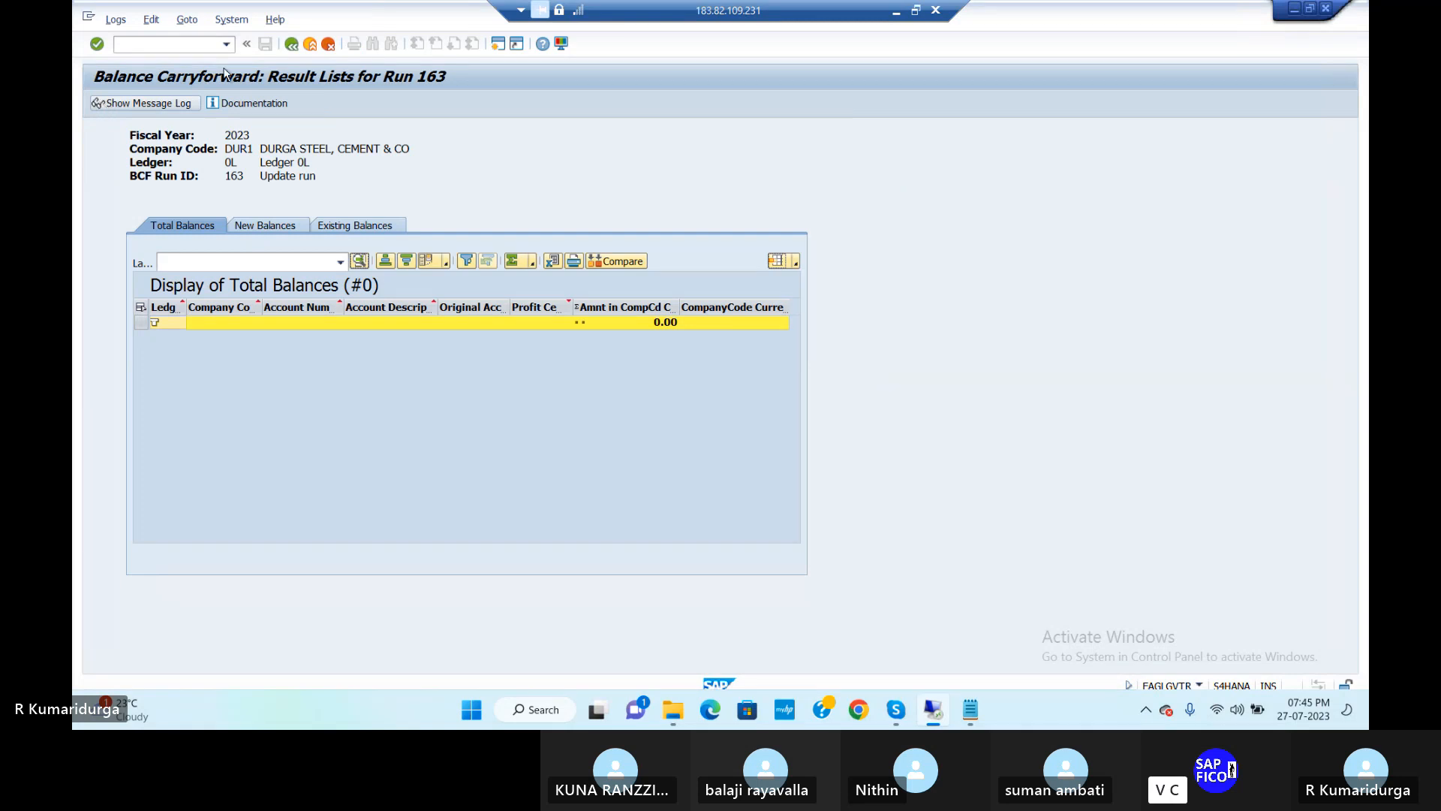
{"action": "left_click", "coordinate": [292, 44]}
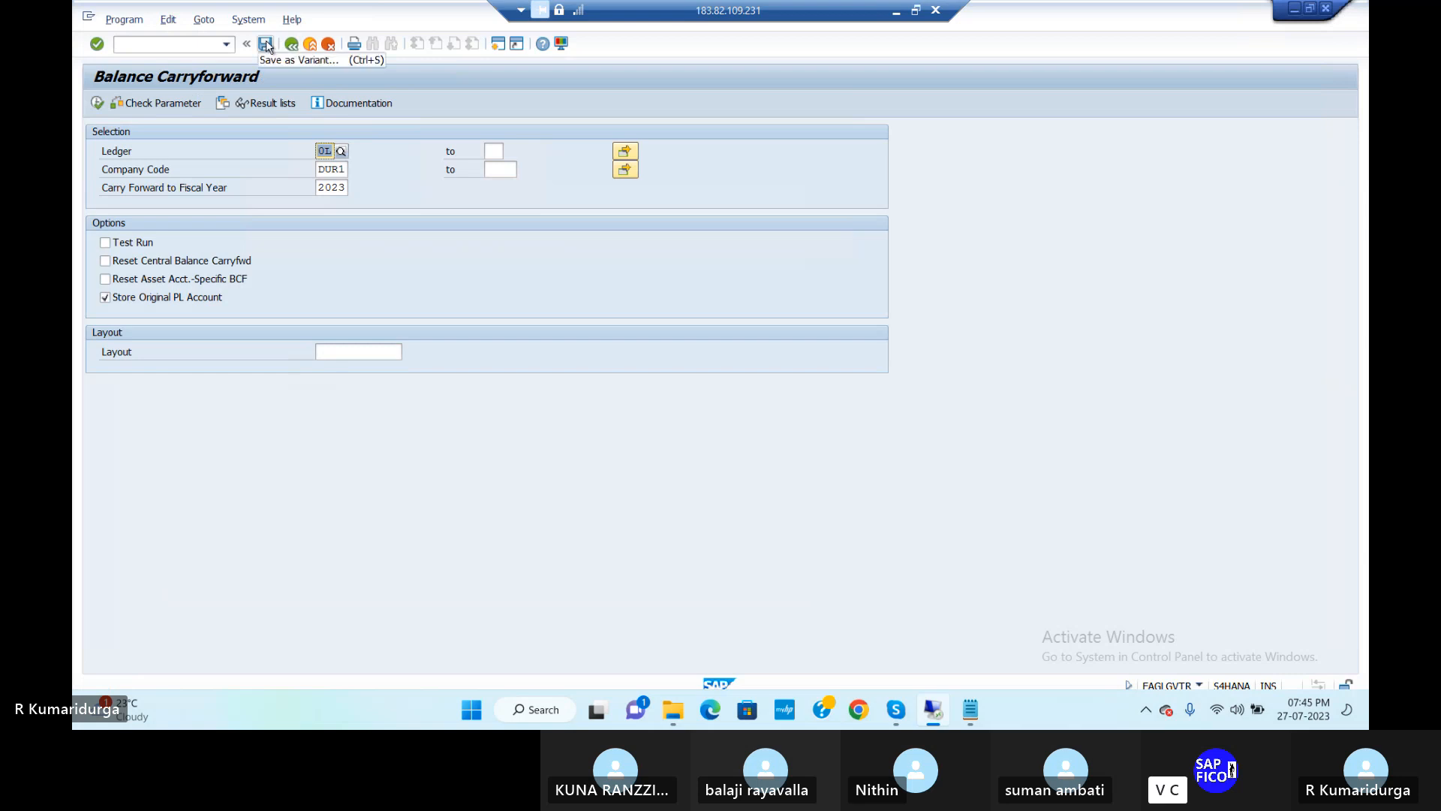
Save the carryforward selection as variant ASSET AC_DUR1 with the description BALANCE CARRY FORWARD
{"action": "left_click", "coordinate": [266, 45]}
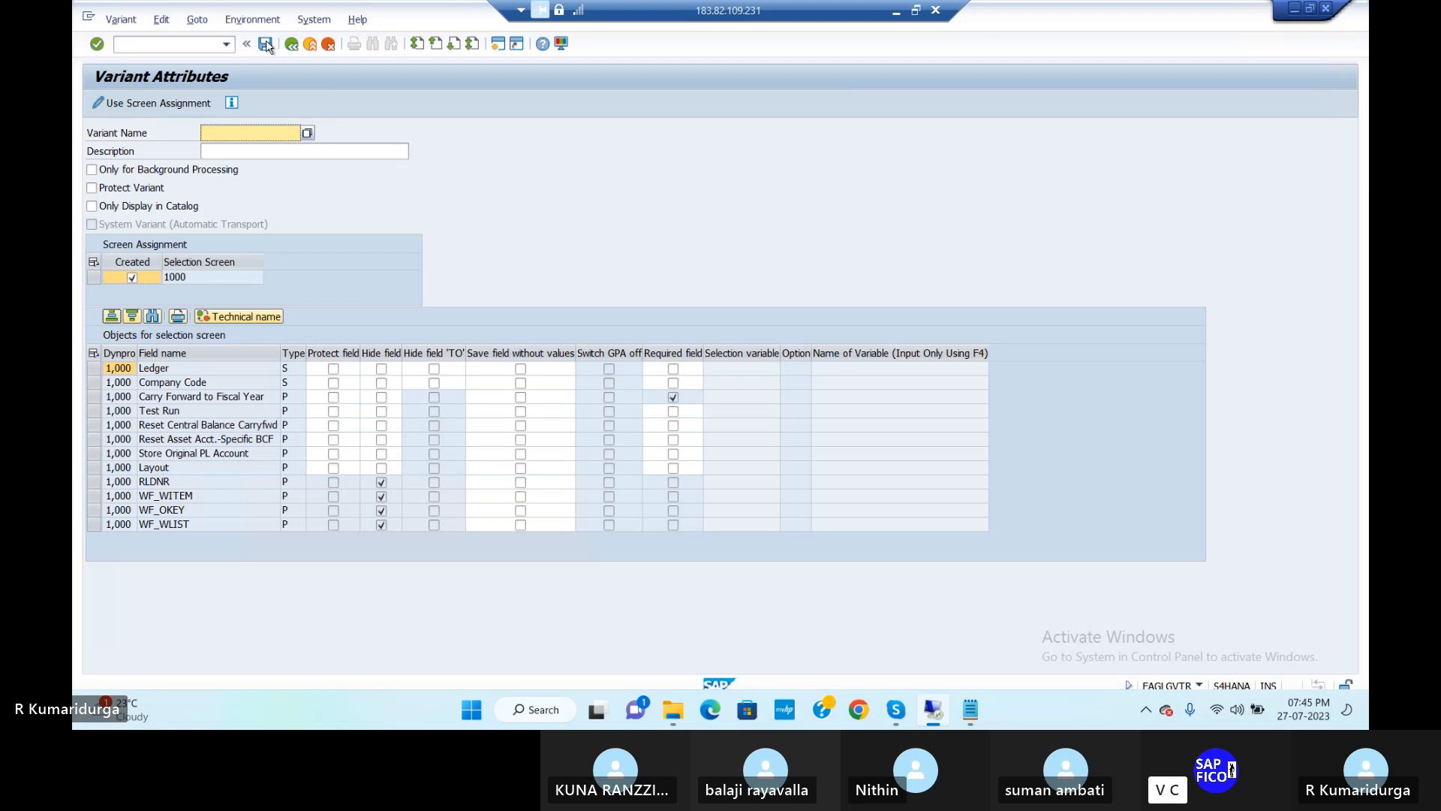
{"action": "type", "text": "ASSET AC_DUR1"}
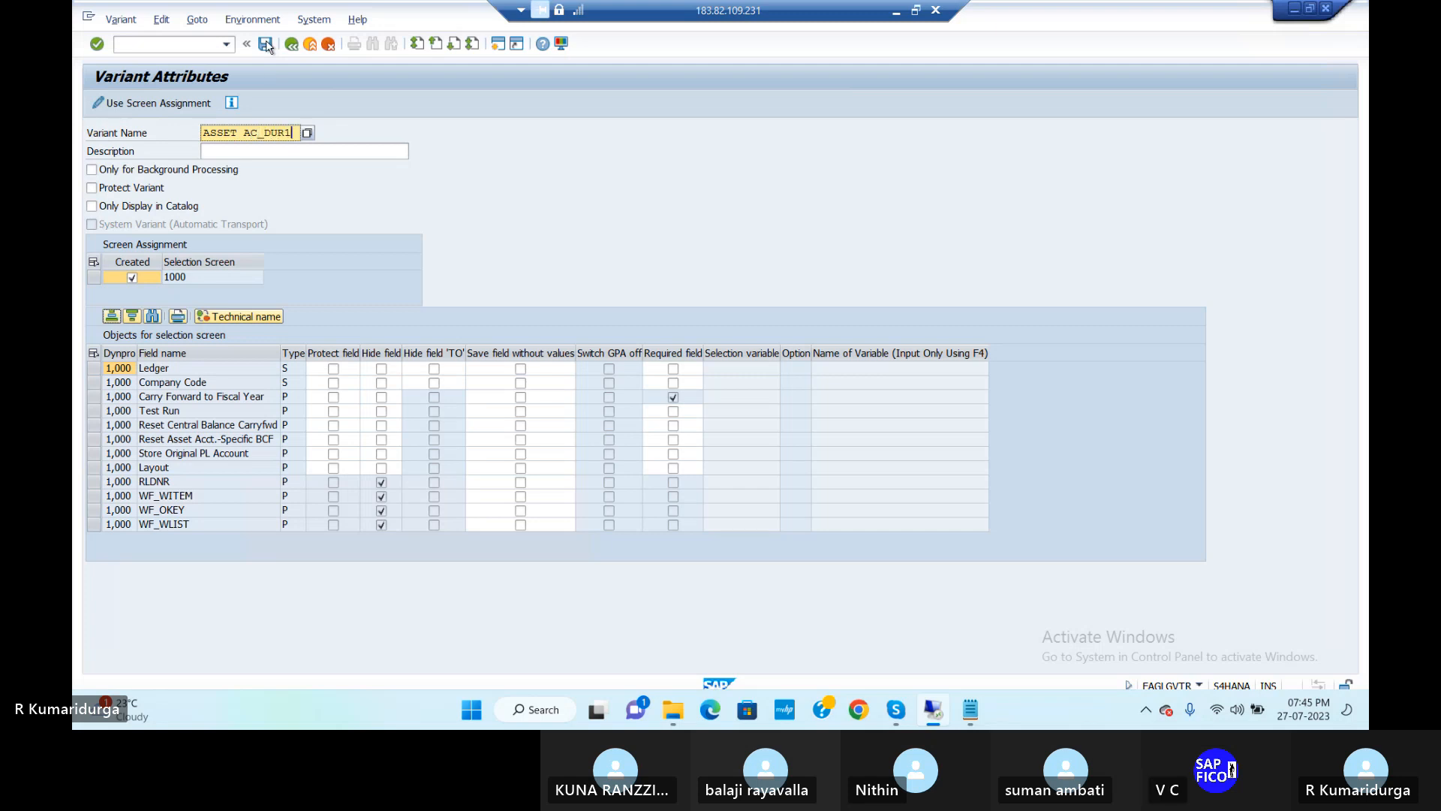
{"action": "left_click", "coordinate": [262, 150]}
{"action": "type", "text": "BA"}
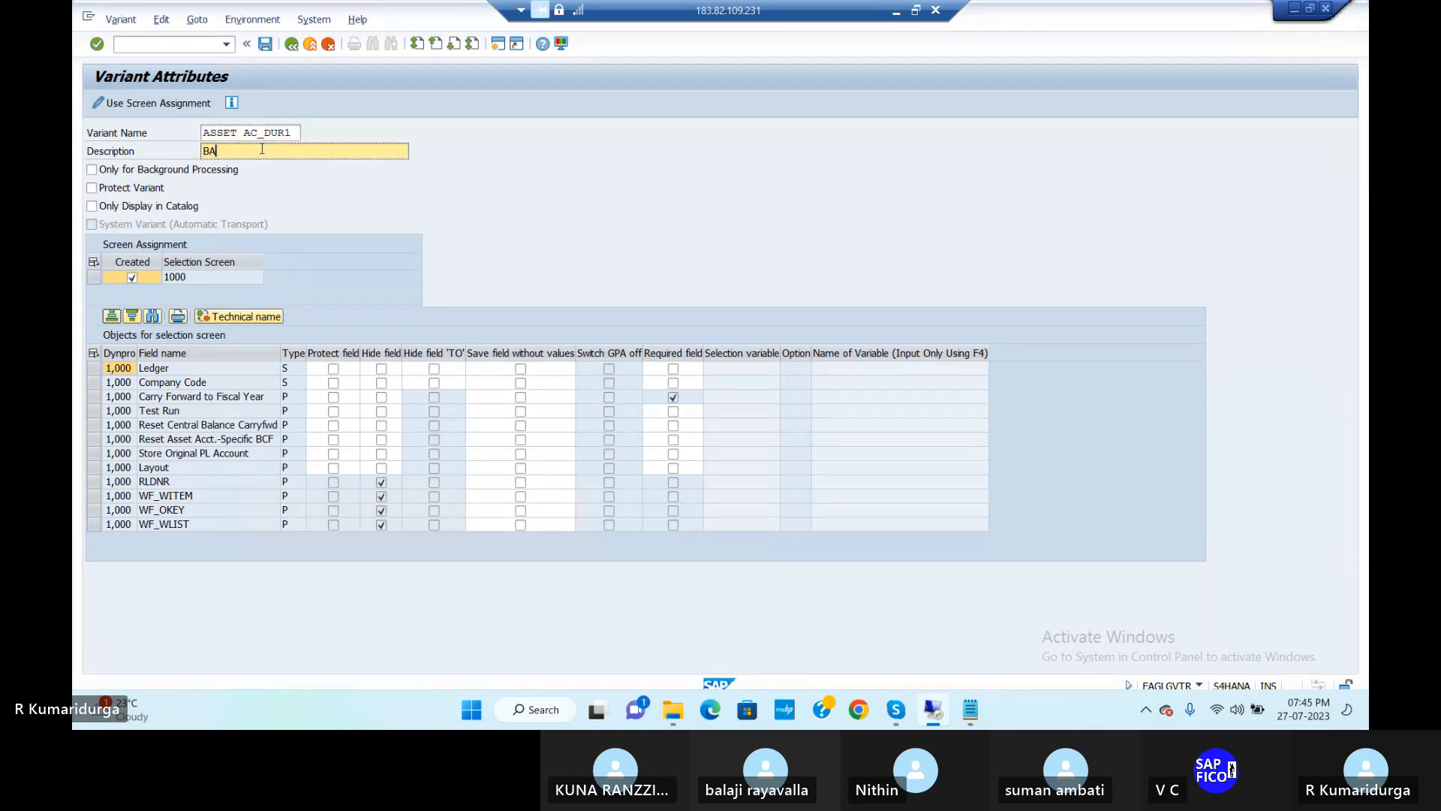
{"action": "type", "text": "LANCE CARRY FORWARD"}
{"action": "key", "text": "Return"}
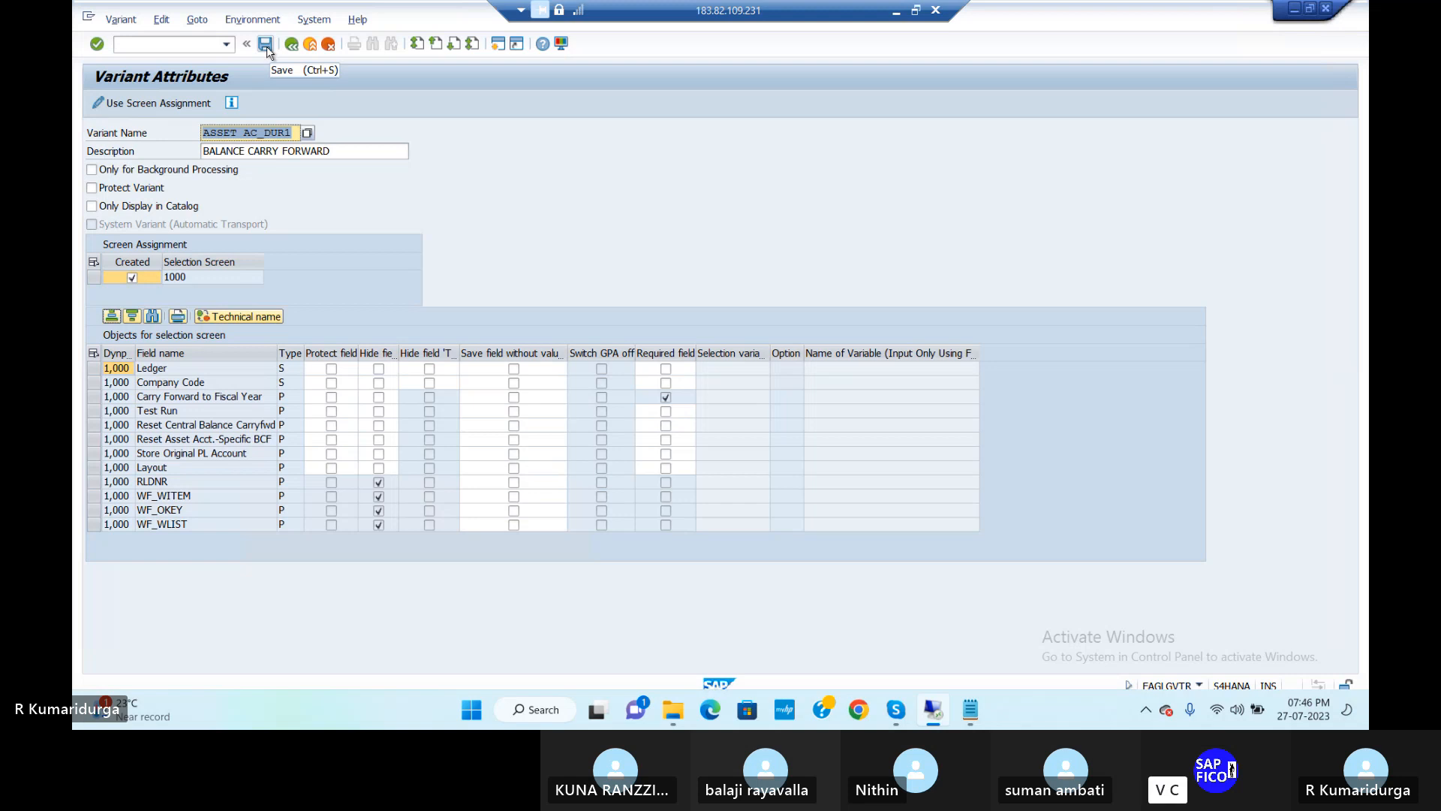
{"action": "left_click", "coordinate": [266, 44]}
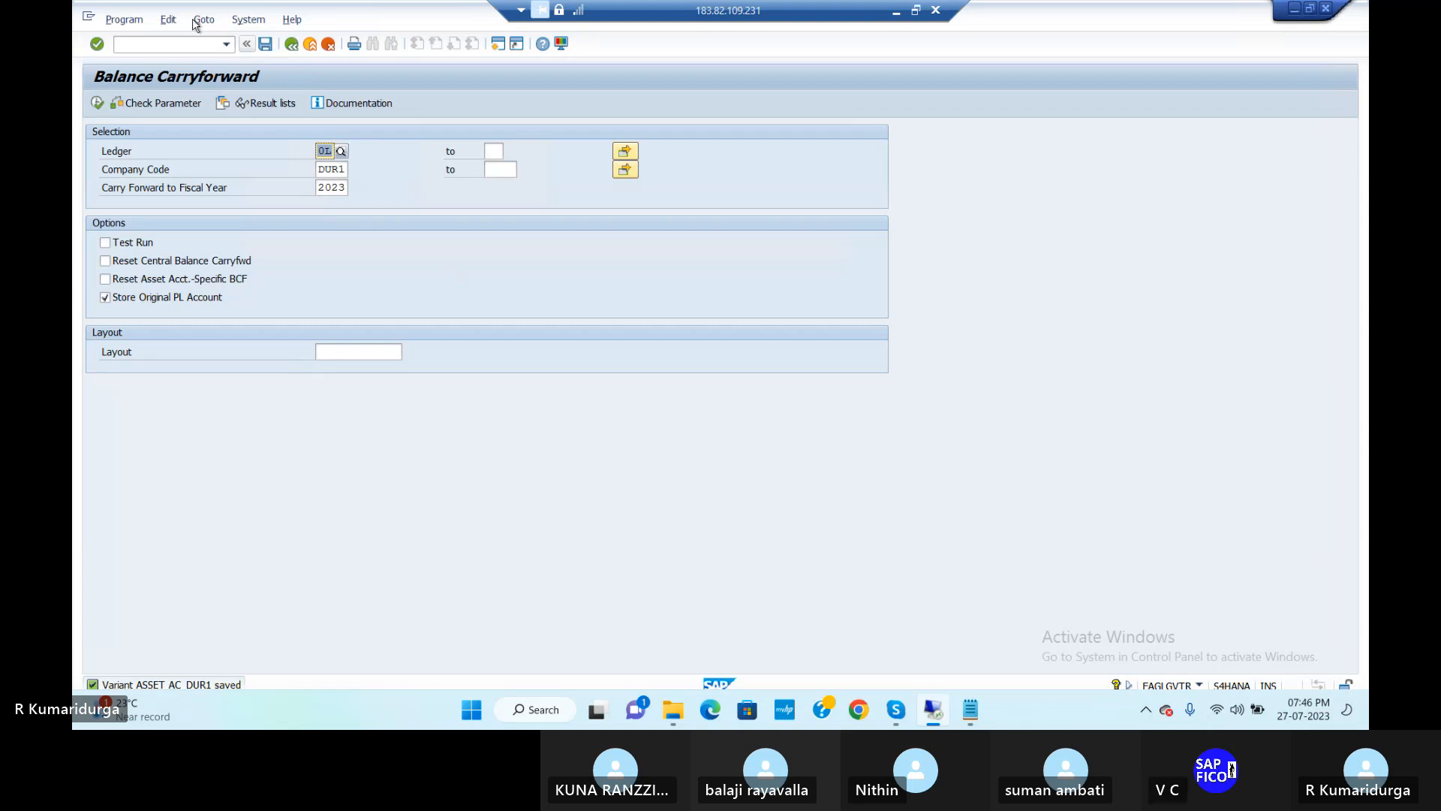
Leave the Balance Carryforward transaction and return to SAP Easy Access
{"action": "left_click", "coordinate": [178, 45]}
{"action": "type", "text": "/n"}
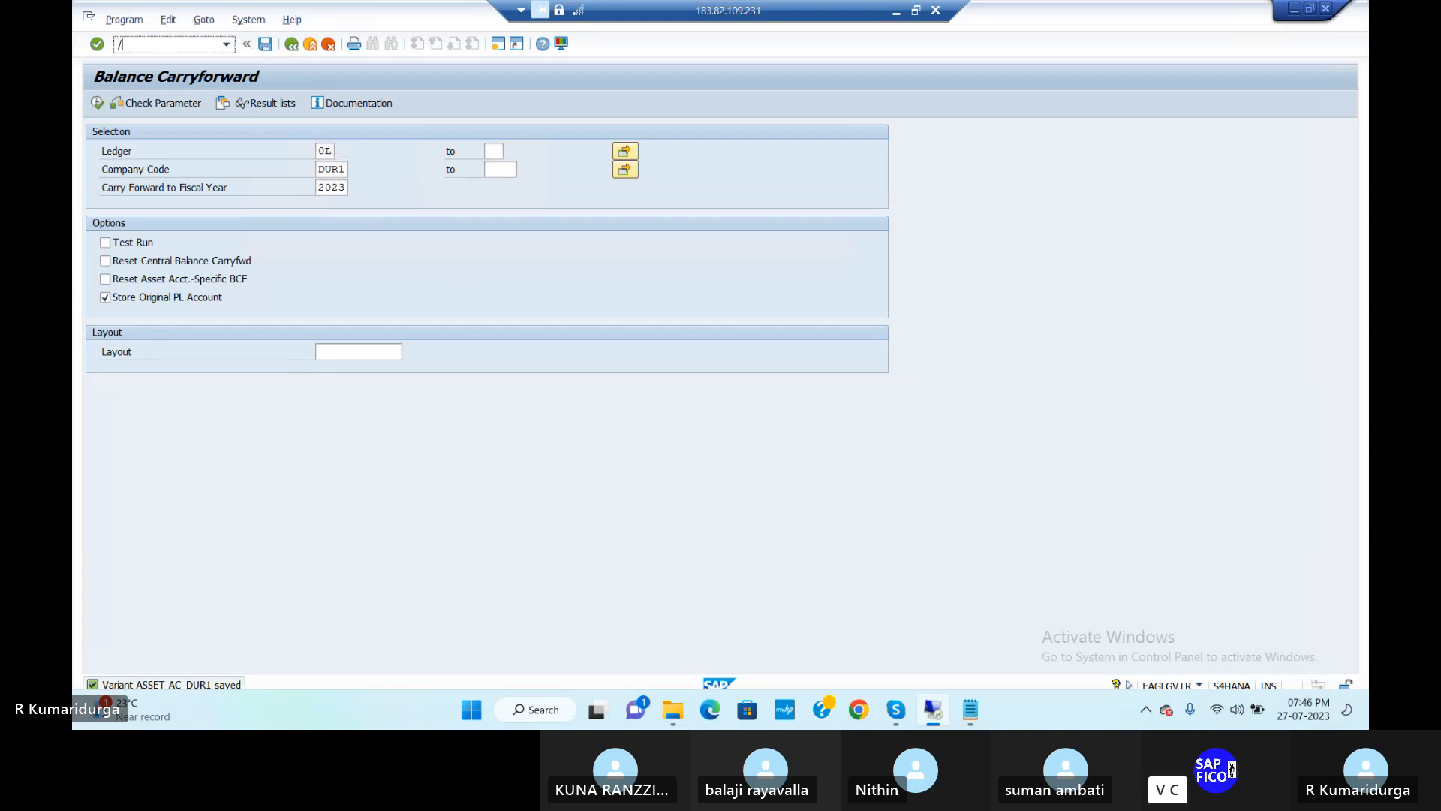
{"action": "key", "text": "Return"}
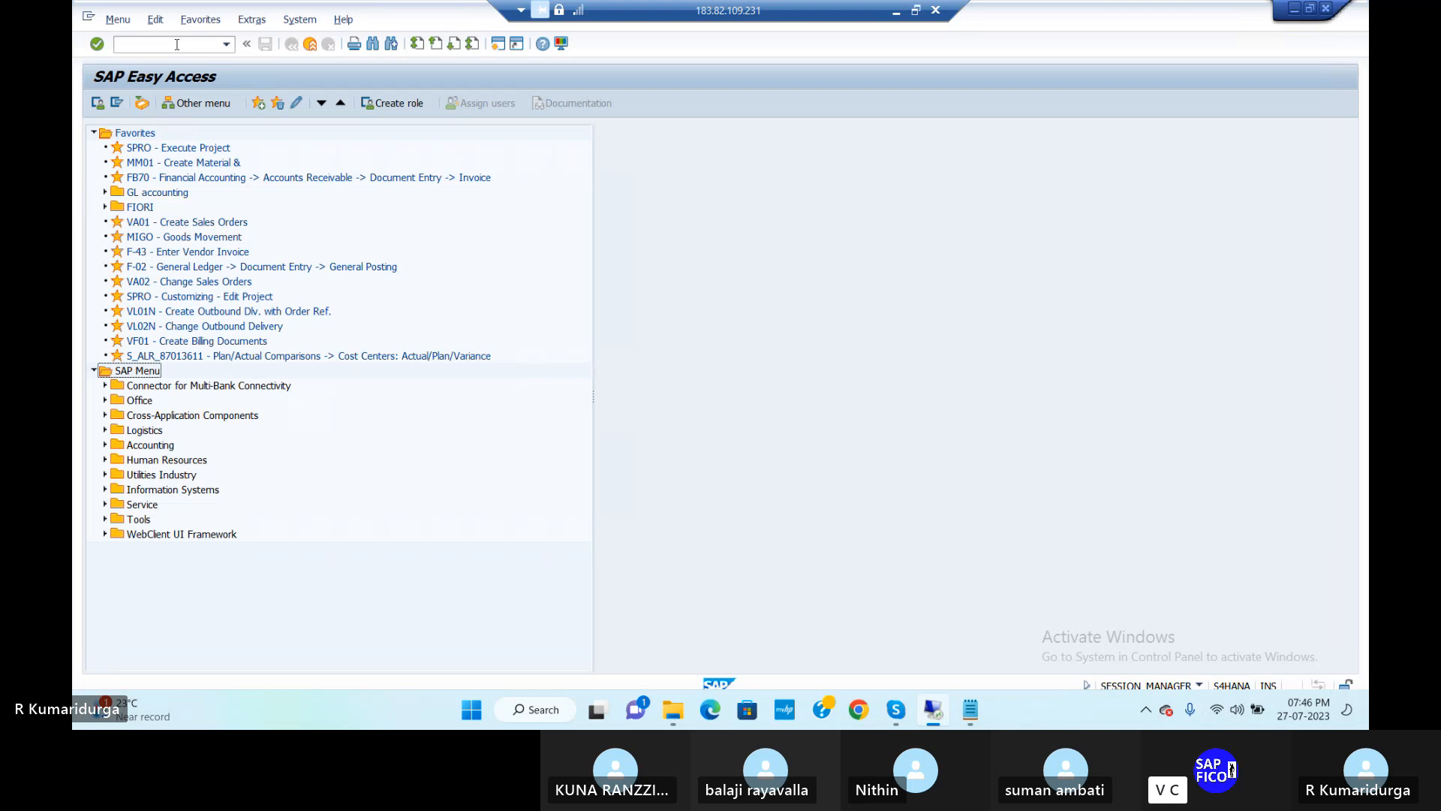
{"action": "left_click", "coordinate": [177, 44]}
Look up item 13 on rounding in the Notepad notes, and open transaction OAYO back in SAP
{"action": "left_click", "coordinate": [969, 710]}
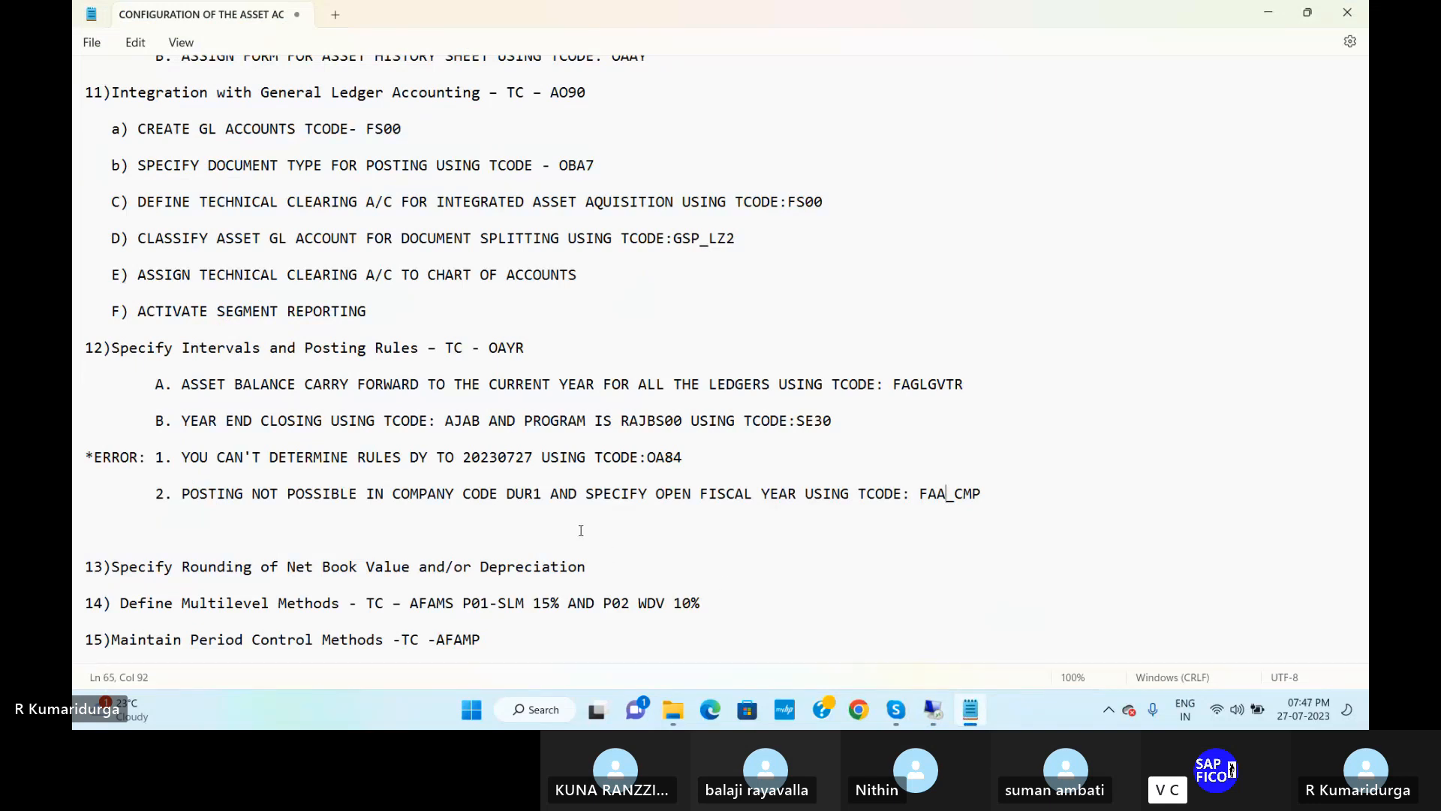
{"action": "left_click", "coordinate": [587, 565]}
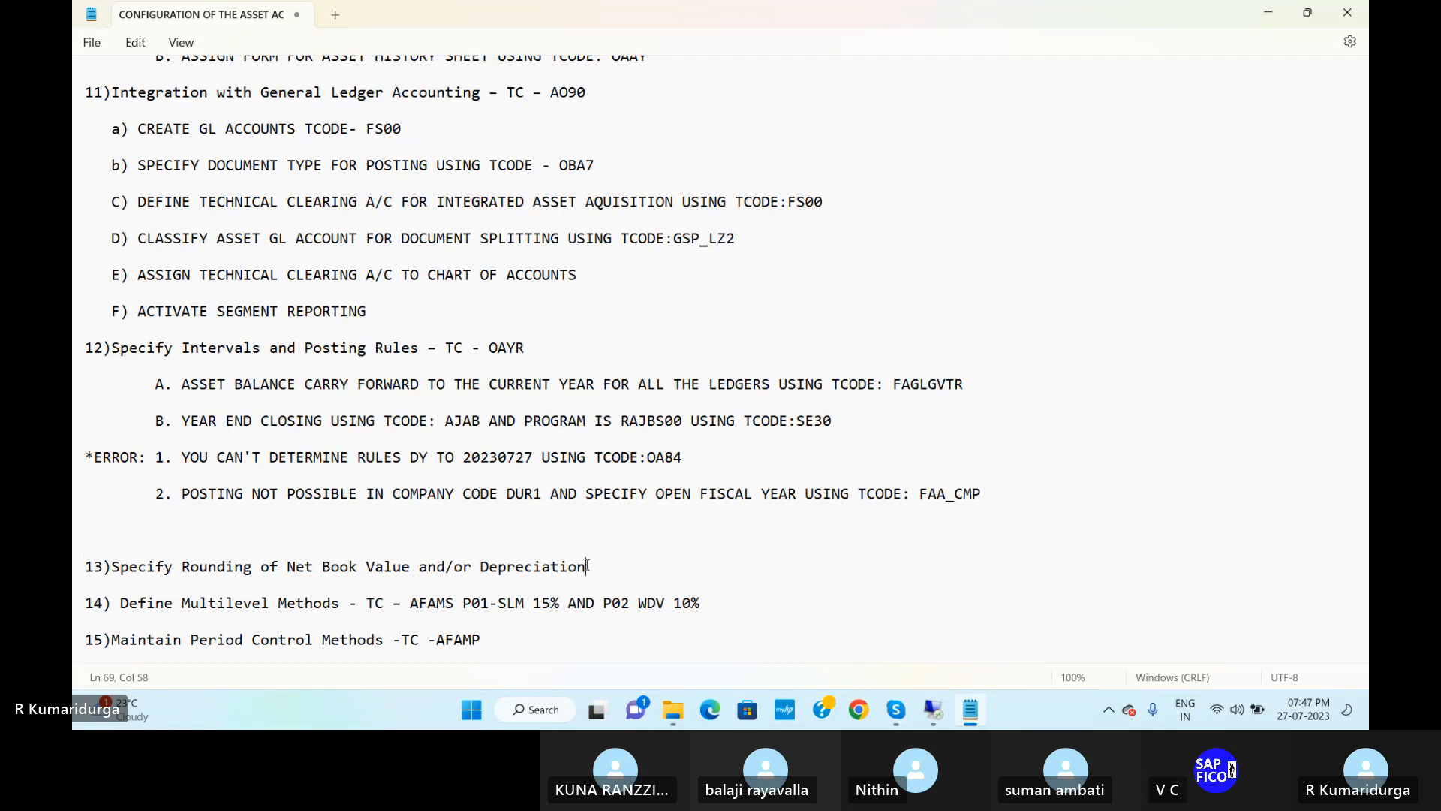
{"action": "left_click", "coordinate": [934, 711]}
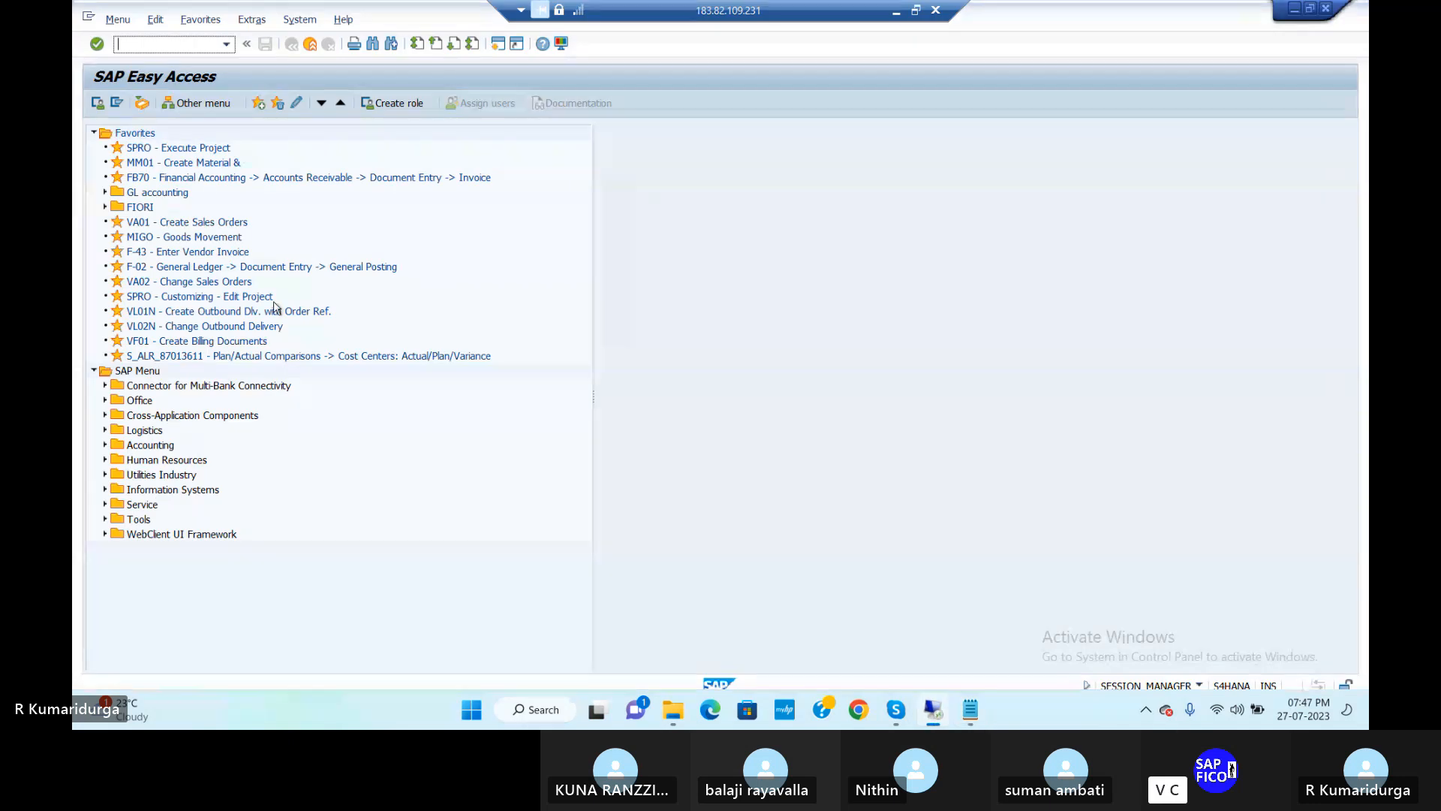
{"action": "type", "text": "OAYO"}
{"action": "key", "text": "Return"}
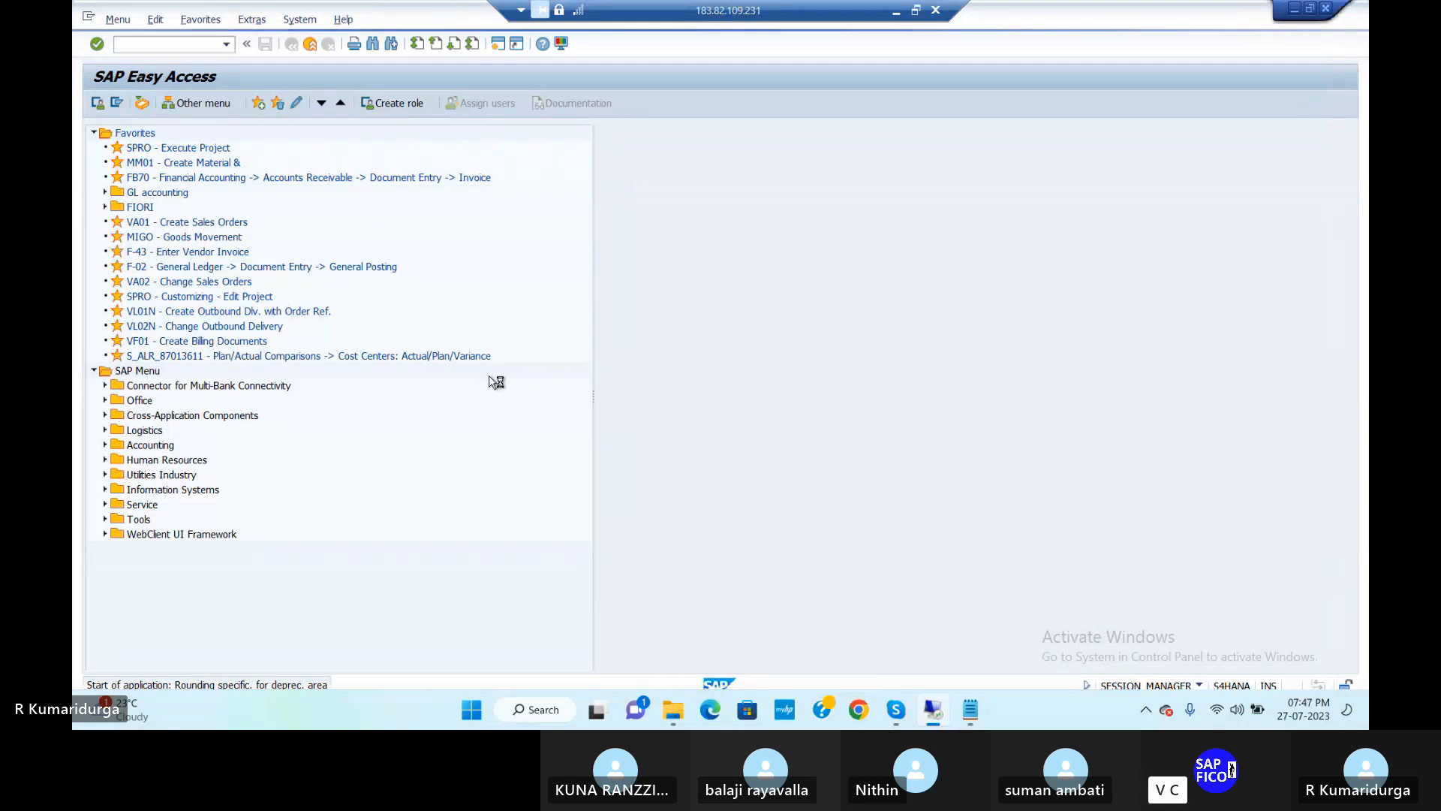
Switch to Notepad and append :OAYO to item 13, Specify Rounding of Net Book Value and/or Depreciation
{"action": "mouse_move", "coordinate": [942, 724]}
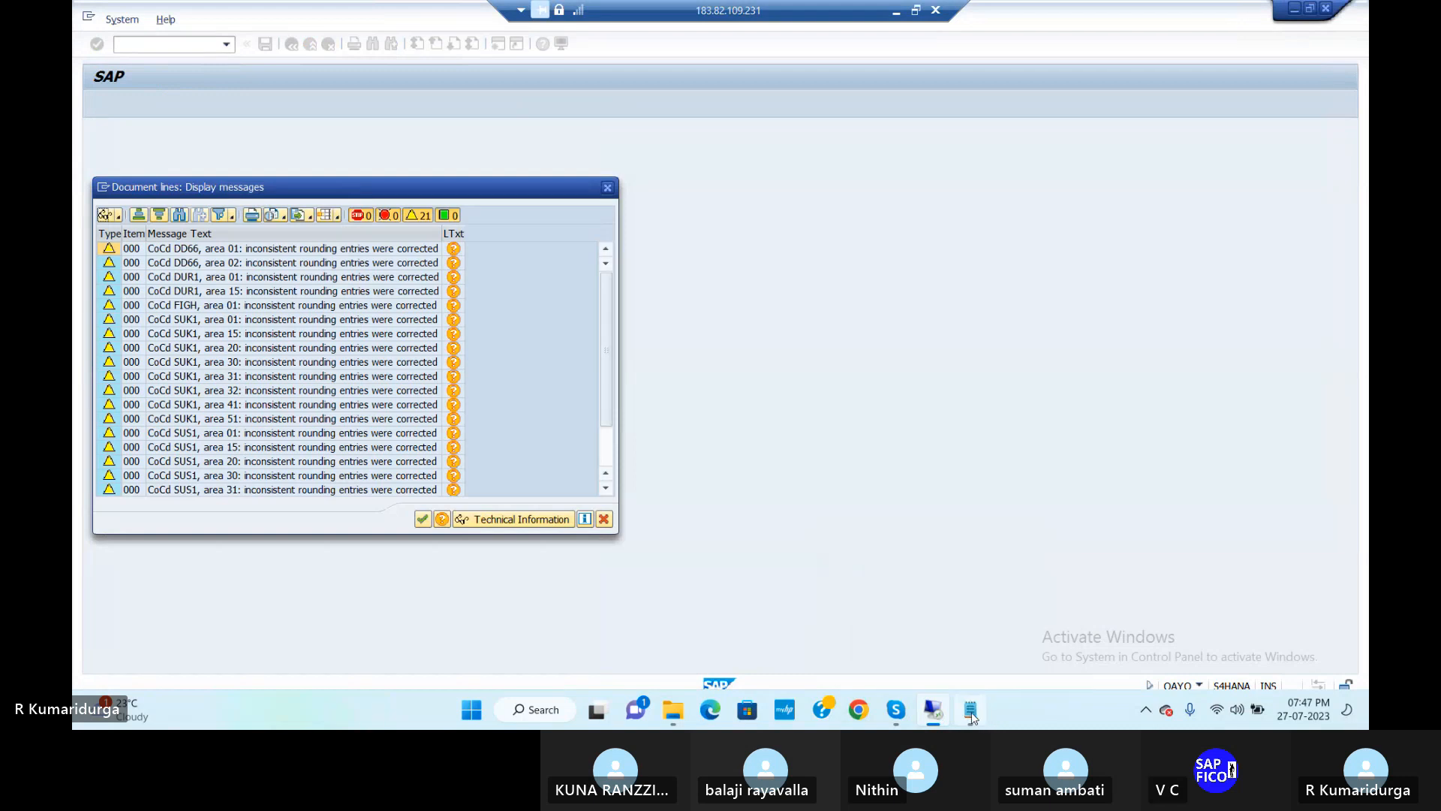
{"action": "left_click", "coordinate": [971, 711]}
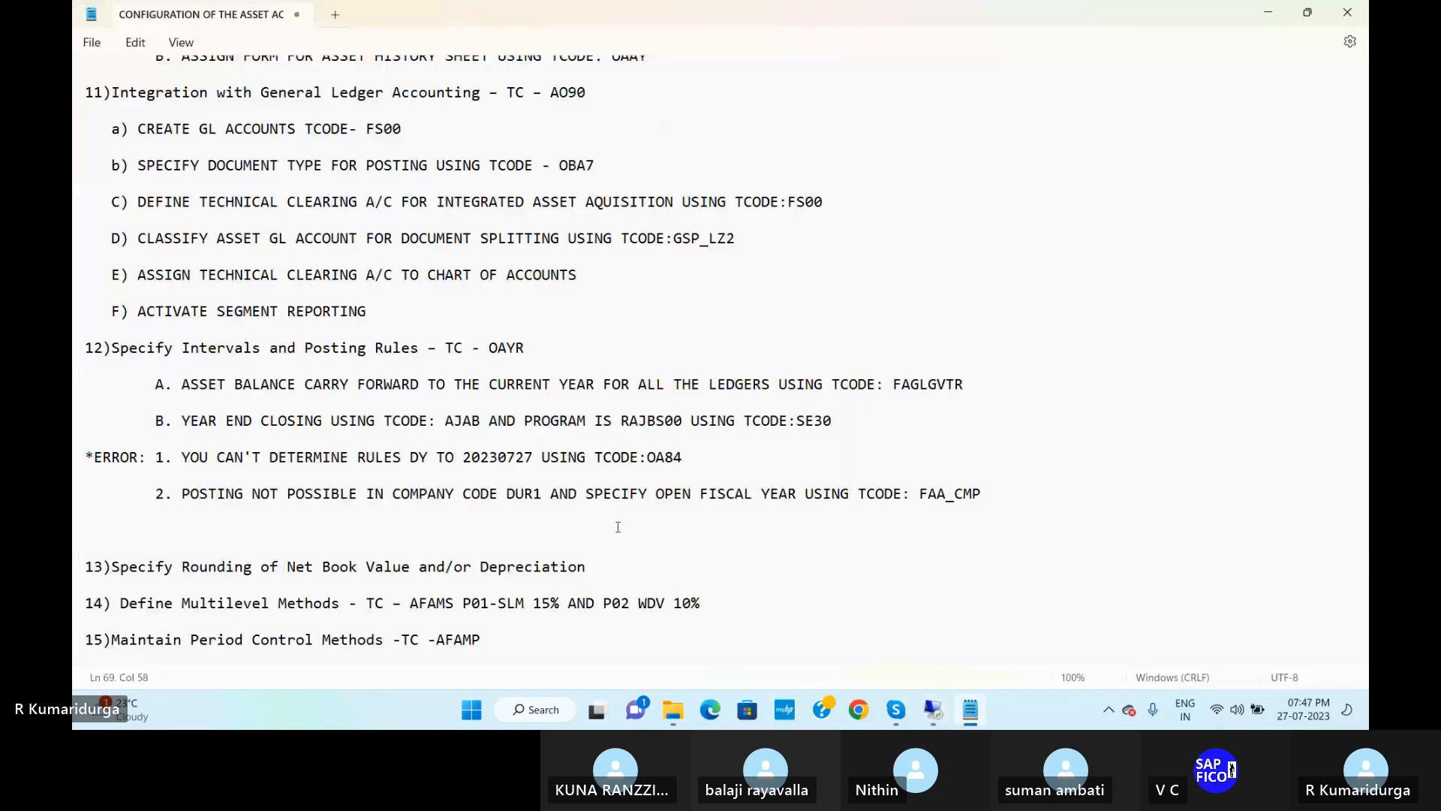
{"action": "type", "text": ":OAYO"}
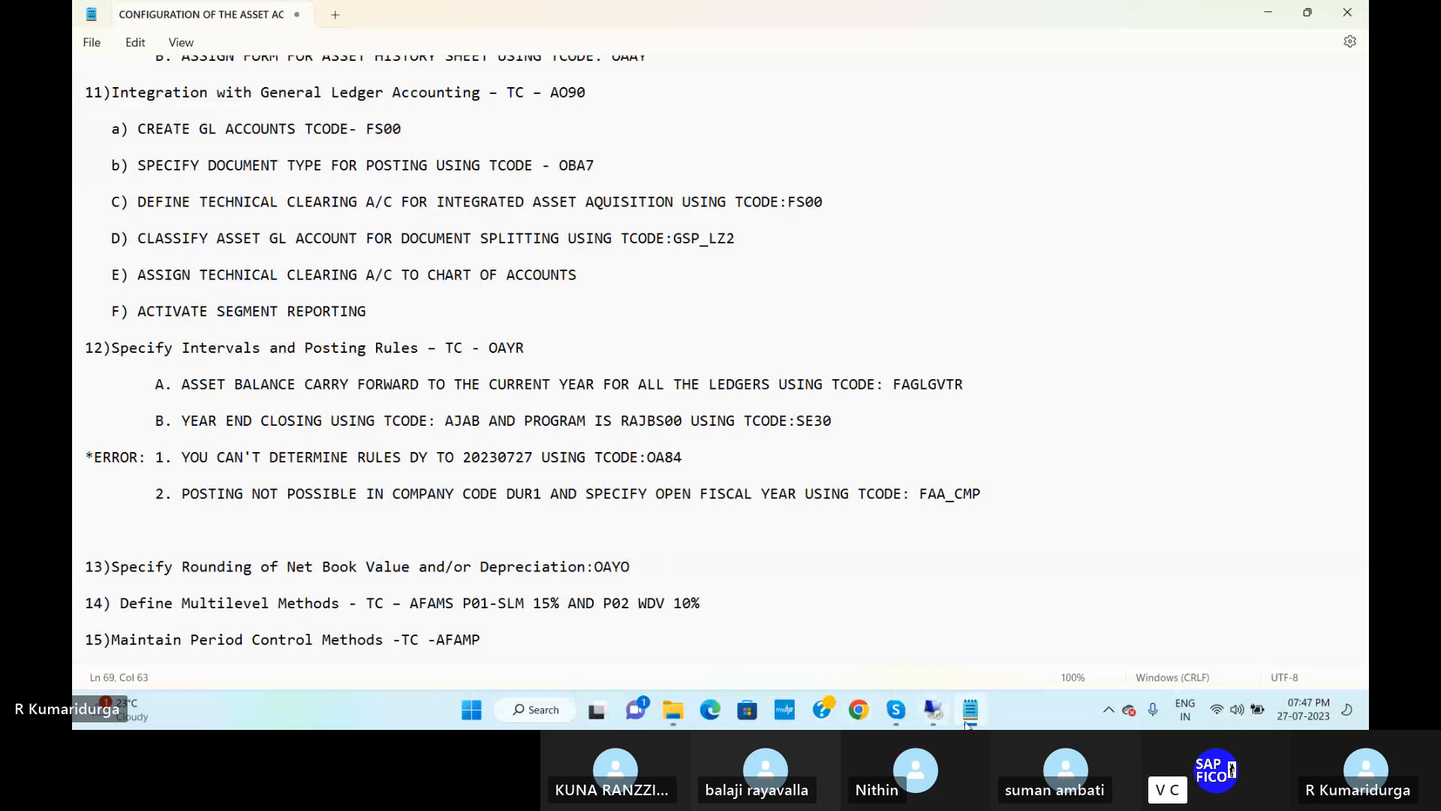
Switch back to SAP, acknowledge the rounding correction messages, and open the rounding specifications for company code DUR1
{"action": "left_click", "coordinate": [937, 718]}
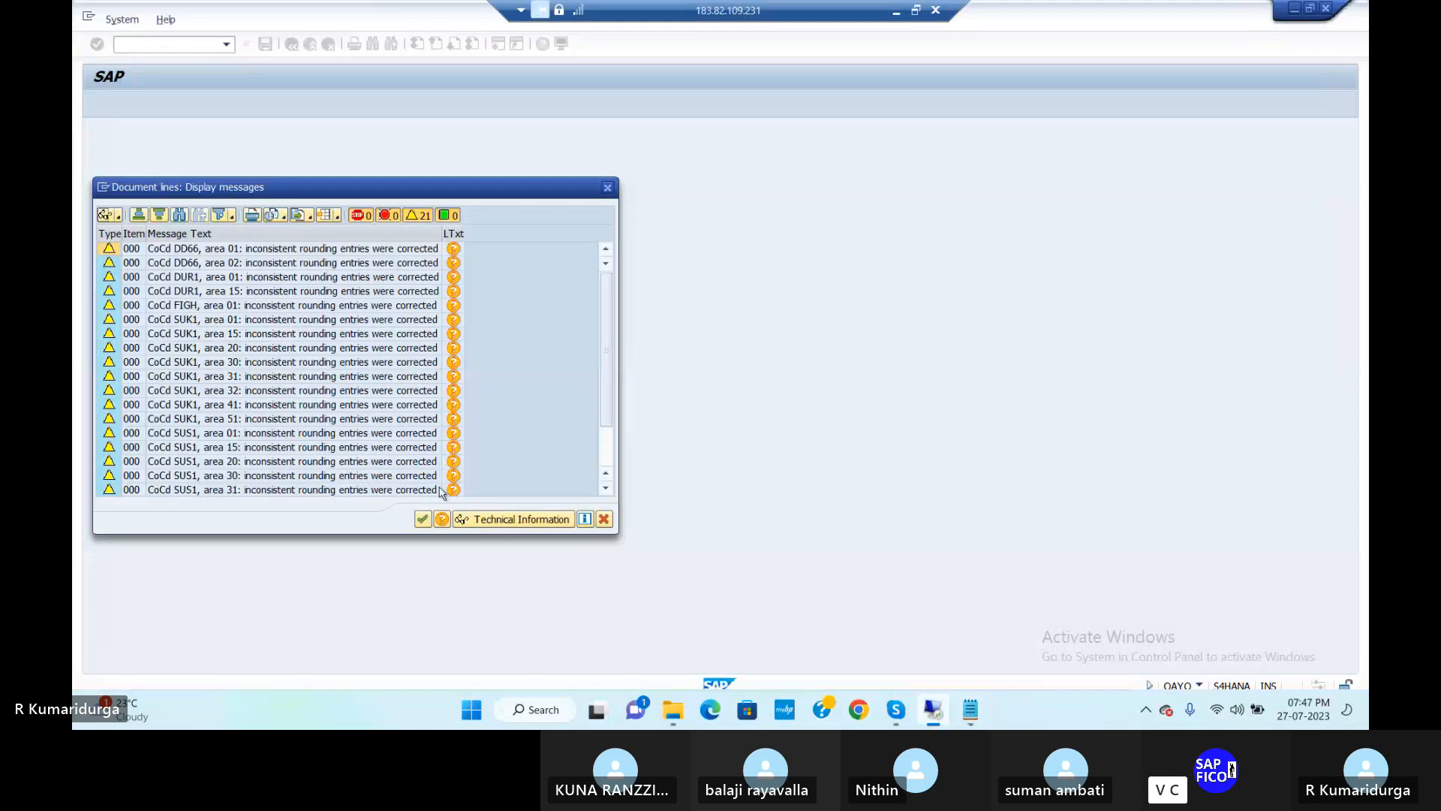
{"action": "left_click", "coordinate": [423, 520]}
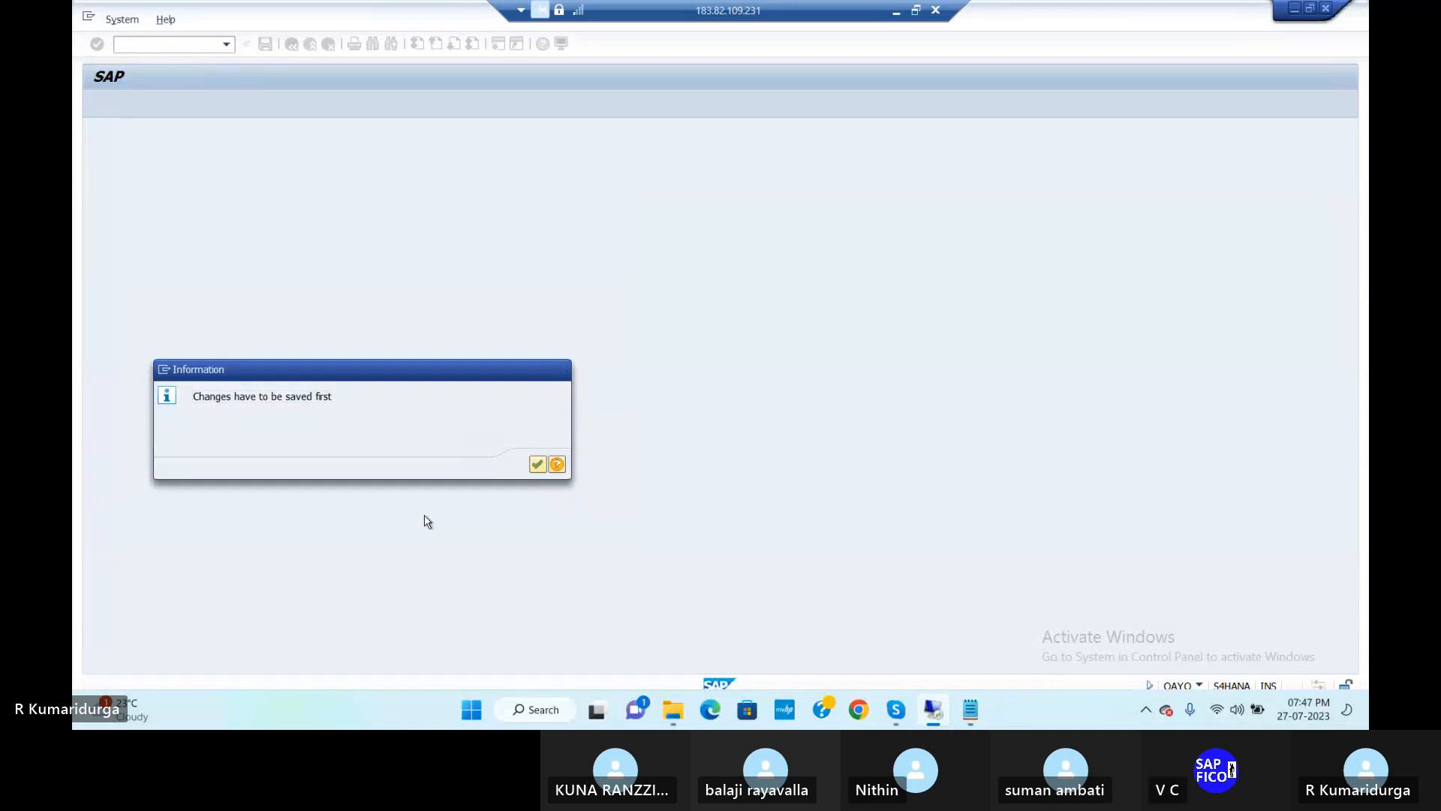
{"action": "key", "text": "Return"}
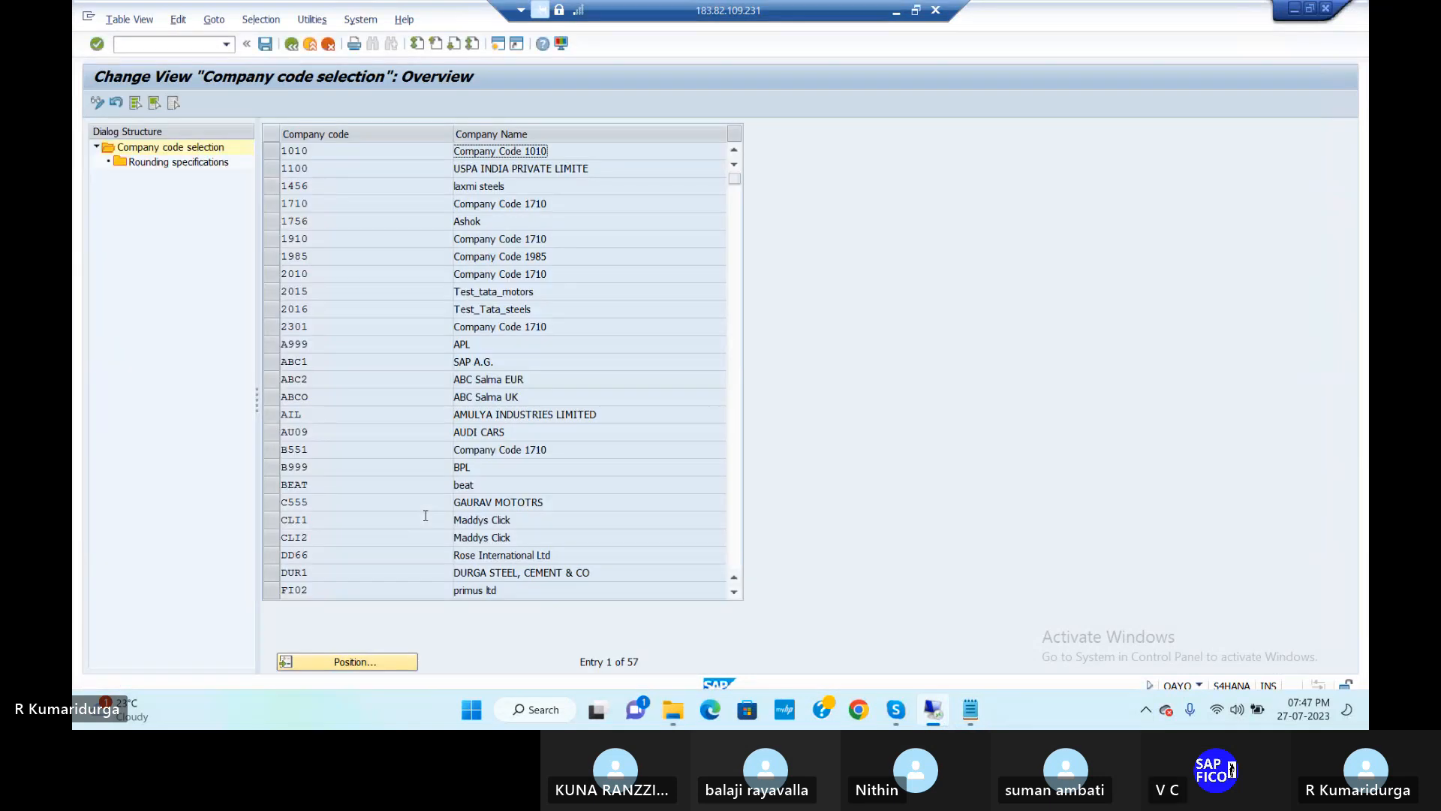
{"action": "scroll", "coordinate": [426, 518], "scroll_direction": "down", "scroll_amount": 3}
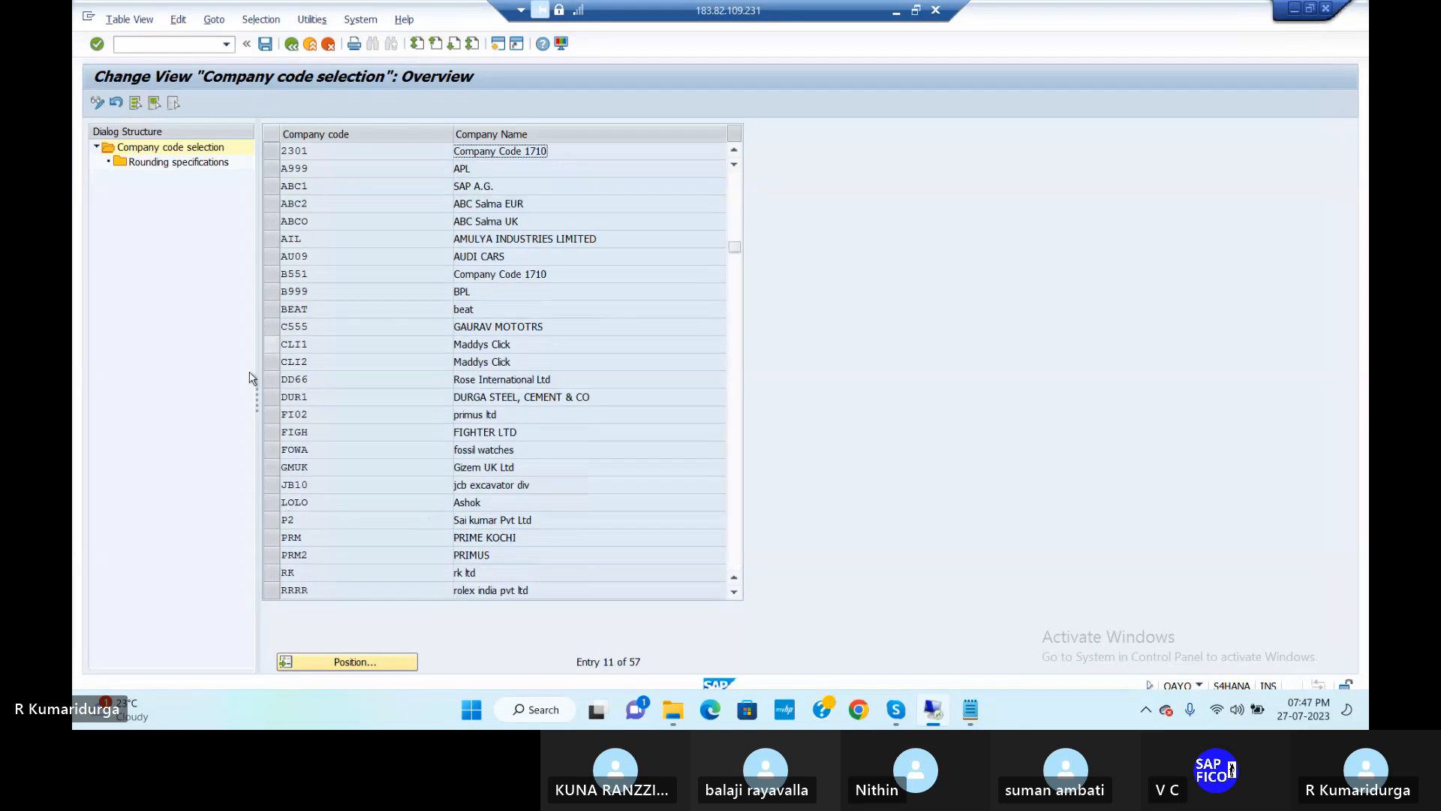
{"action": "left_click", "coordinate": [271, 396]}
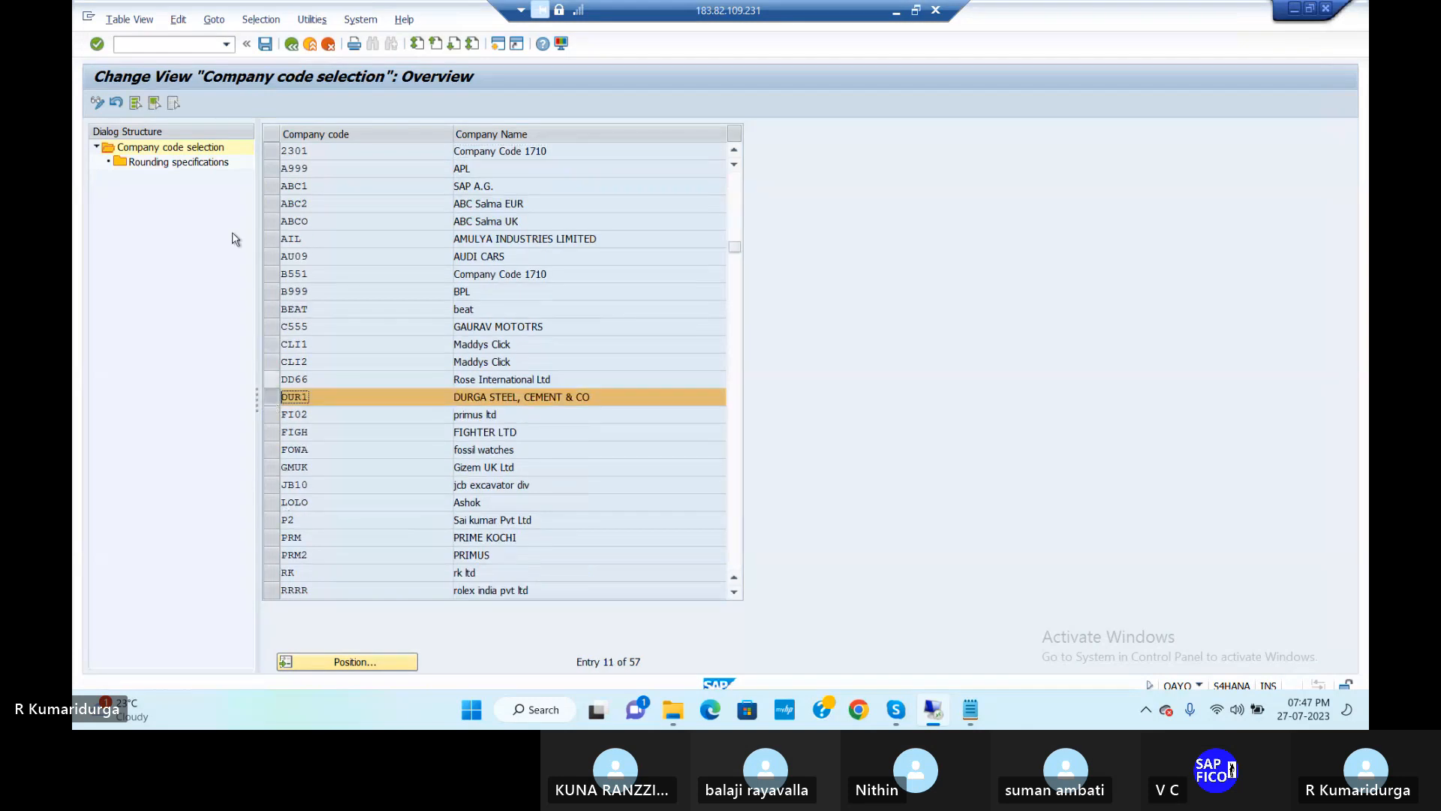
{"action": "double_click", "coordinate": [220, 164]}
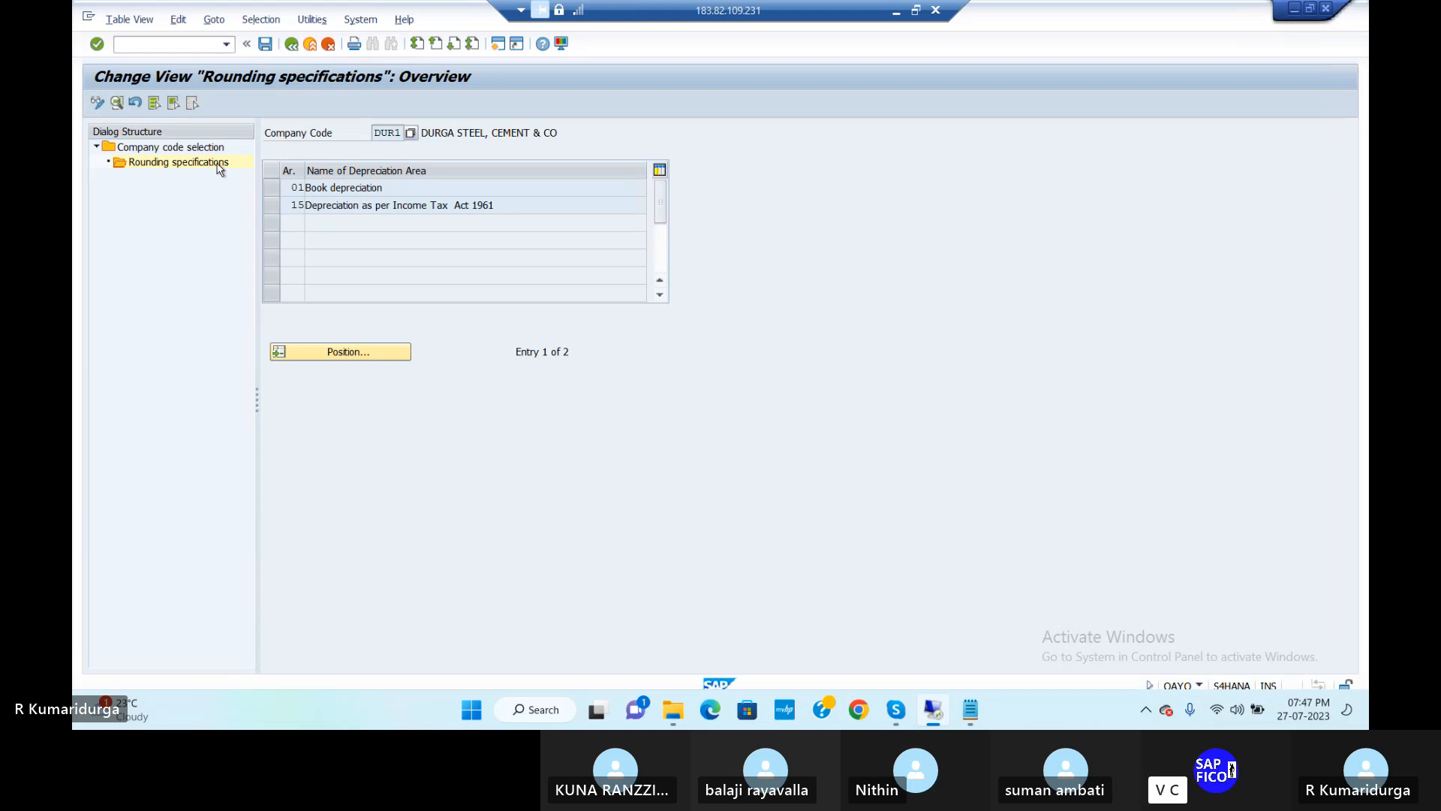
Try to open the rounding details of depreciation area 01, Book depreciation
{"action": "left_click", "coordinate": [272, 190]}
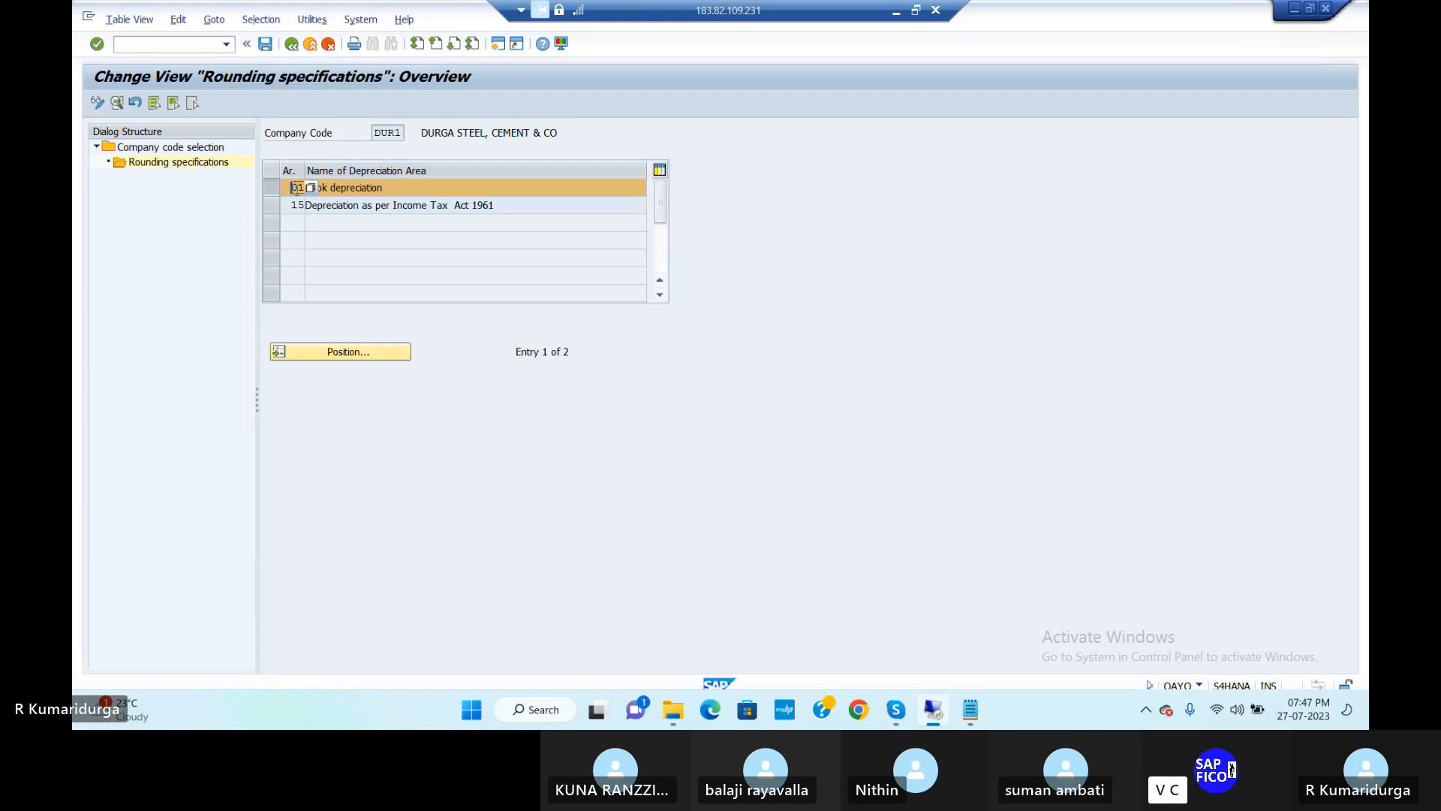
{"action": "double_click", "coordinate": [335, 189]}
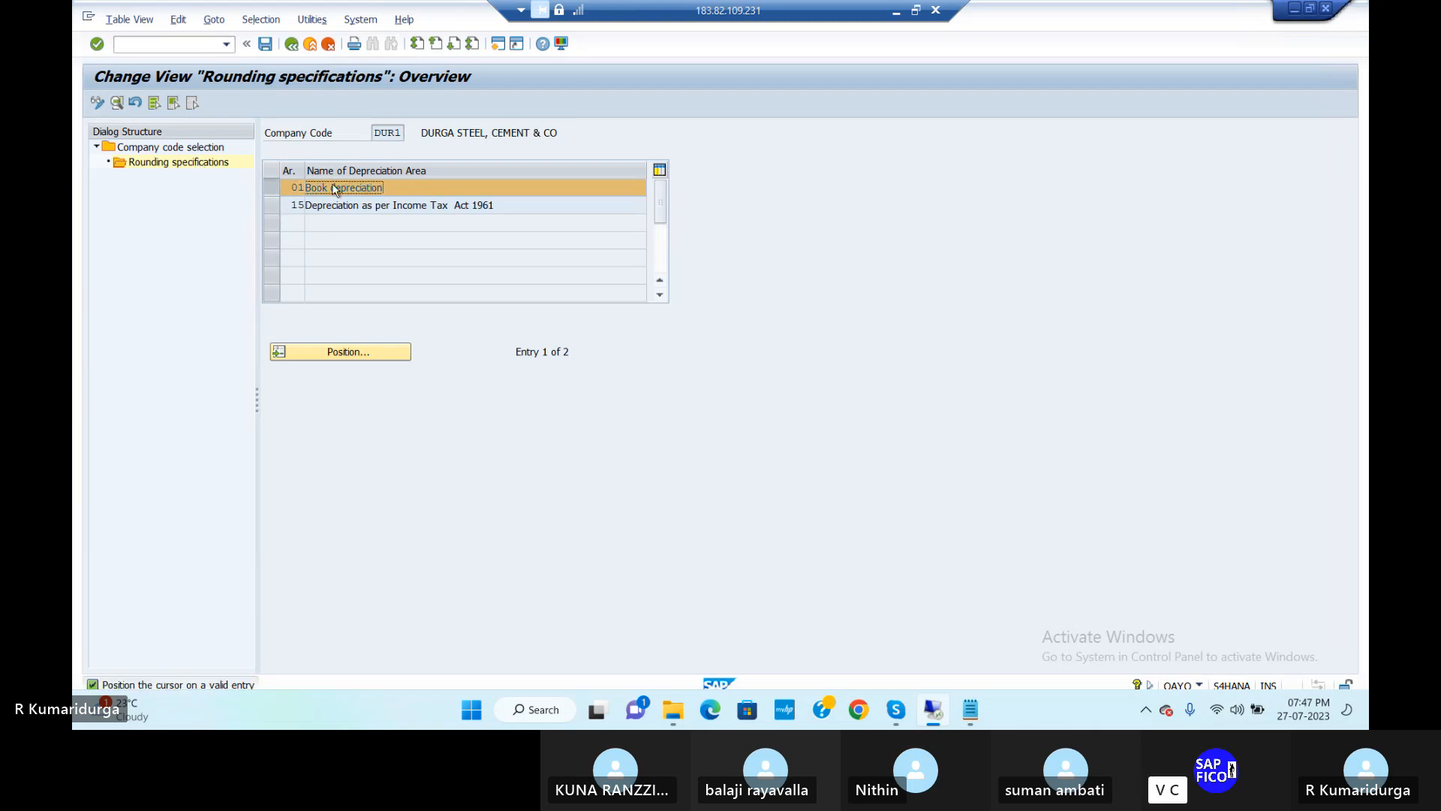
{"action": "double_click", "coordinate": [293, 192]}
{"action": "double_click", "coordinate": [208, 164]}
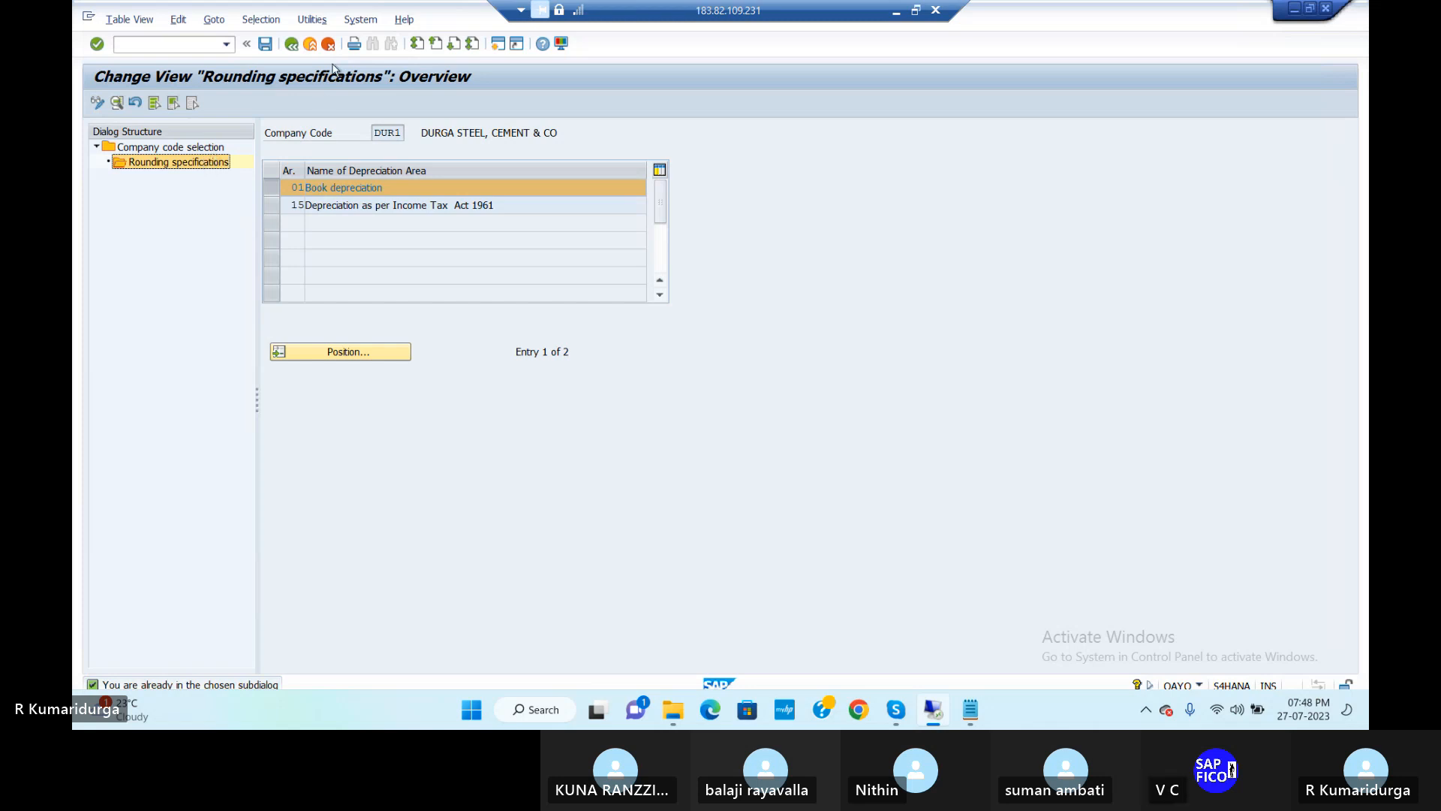
Return to the company code selection and reopen the rounding specifications for DUR1
{"action": "left_click", "coordinate": [293, 45]}
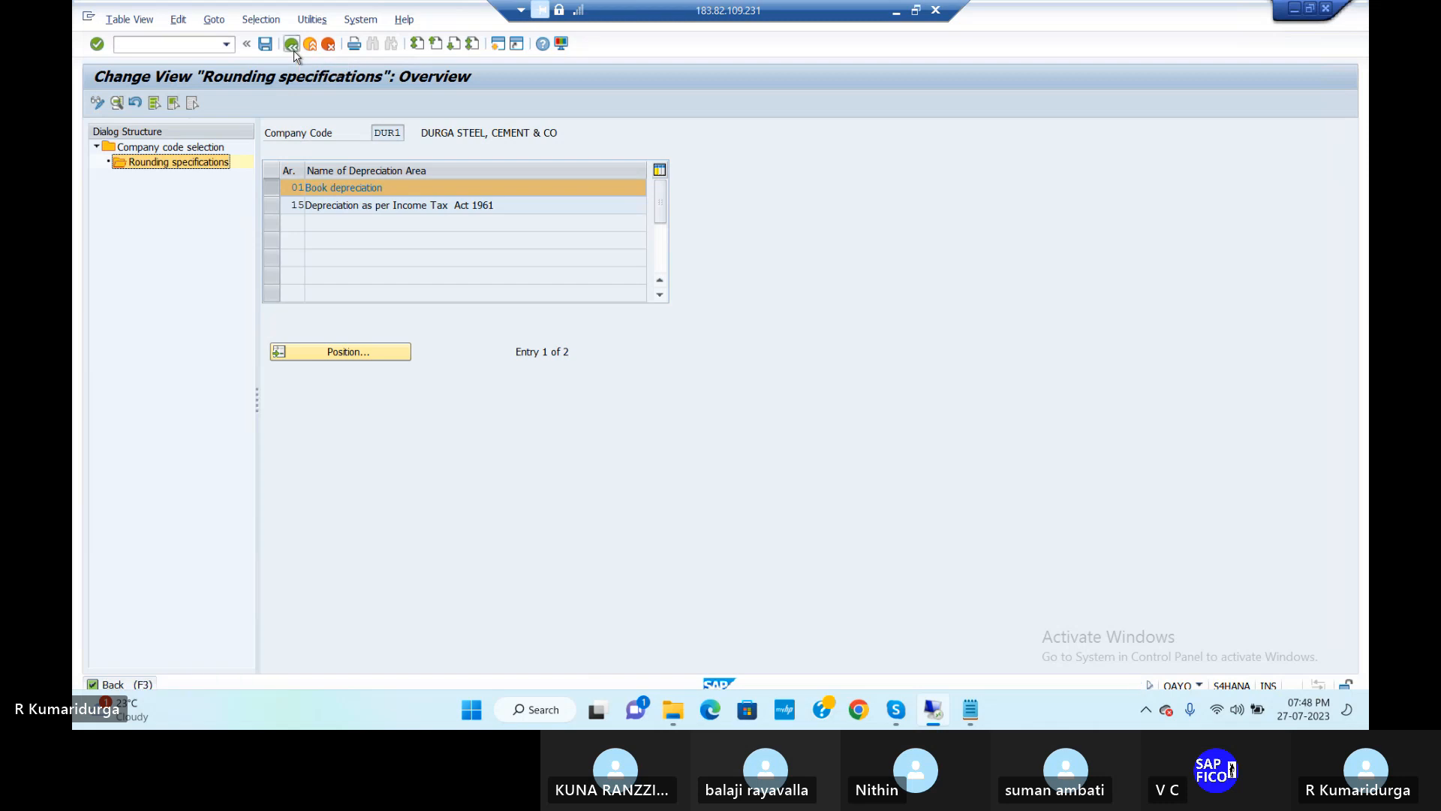
{"action": "left_click", "coordinate": [292, 46]}
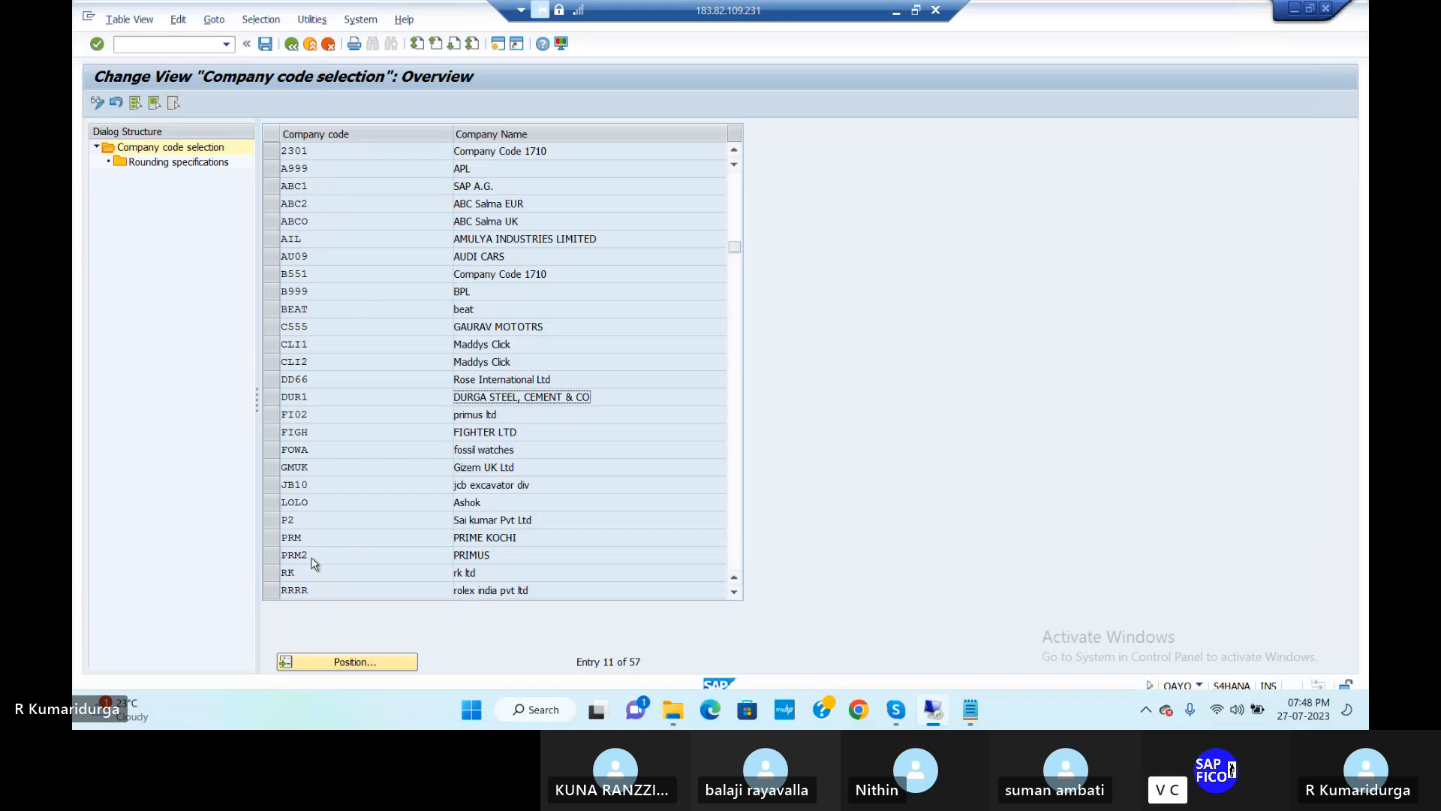
{"action": "left_click", "coordinate": [272, 400]}
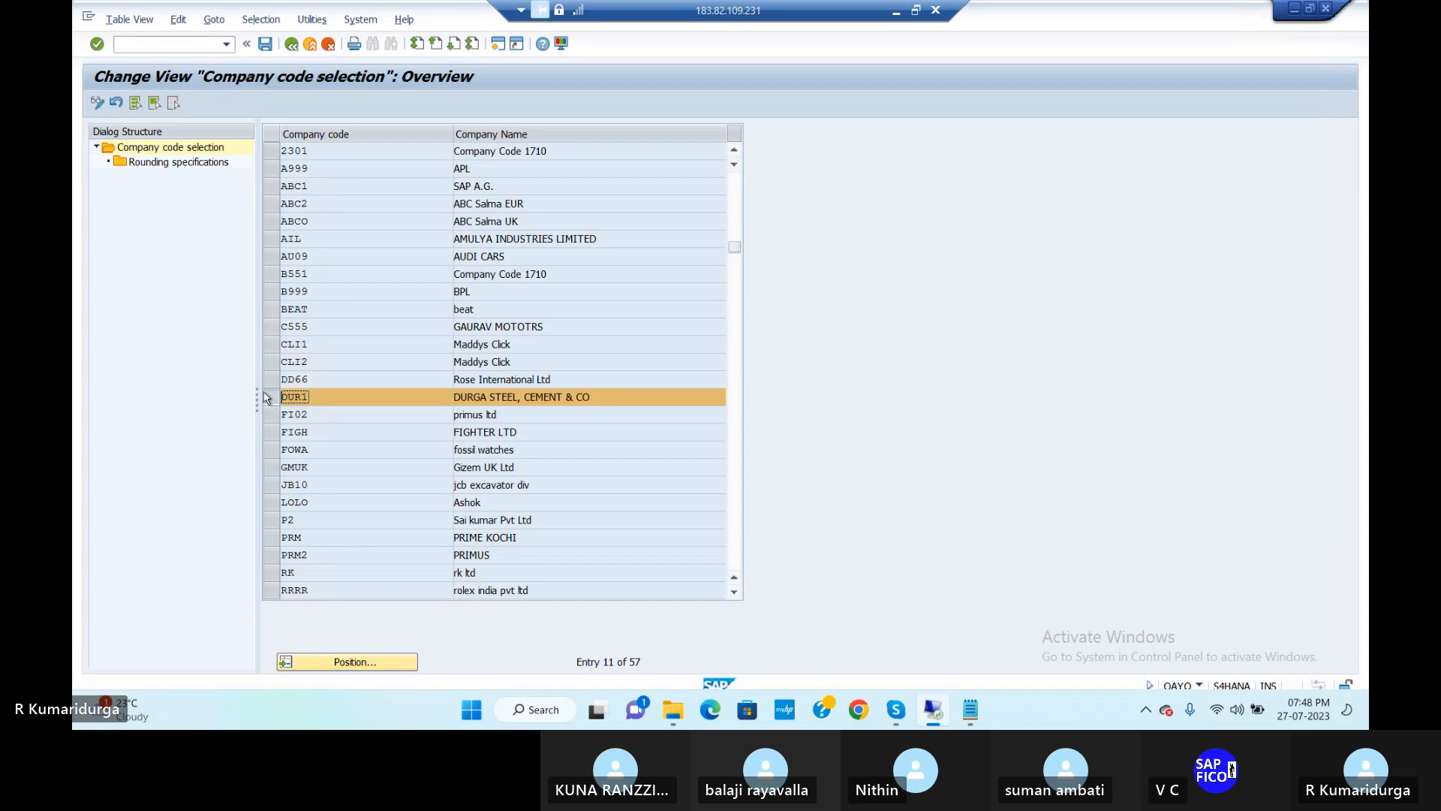
{"action": "double_click", "coordinate": [201, 165]}
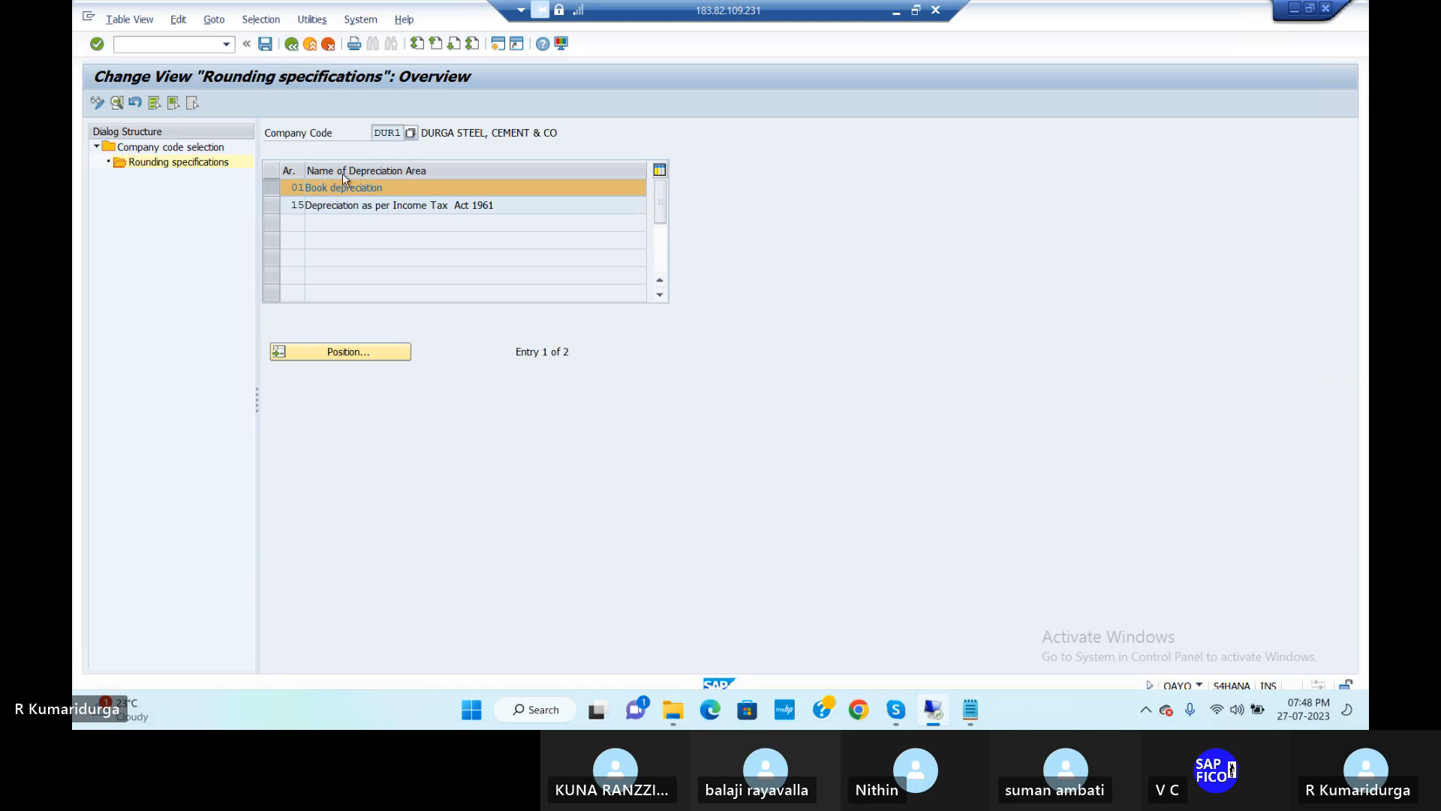
Change the rounding specifications overview to display mode, saving the changed data and confirming the customizing request
{"action": "left_click", "coordinate": [98, 103]}
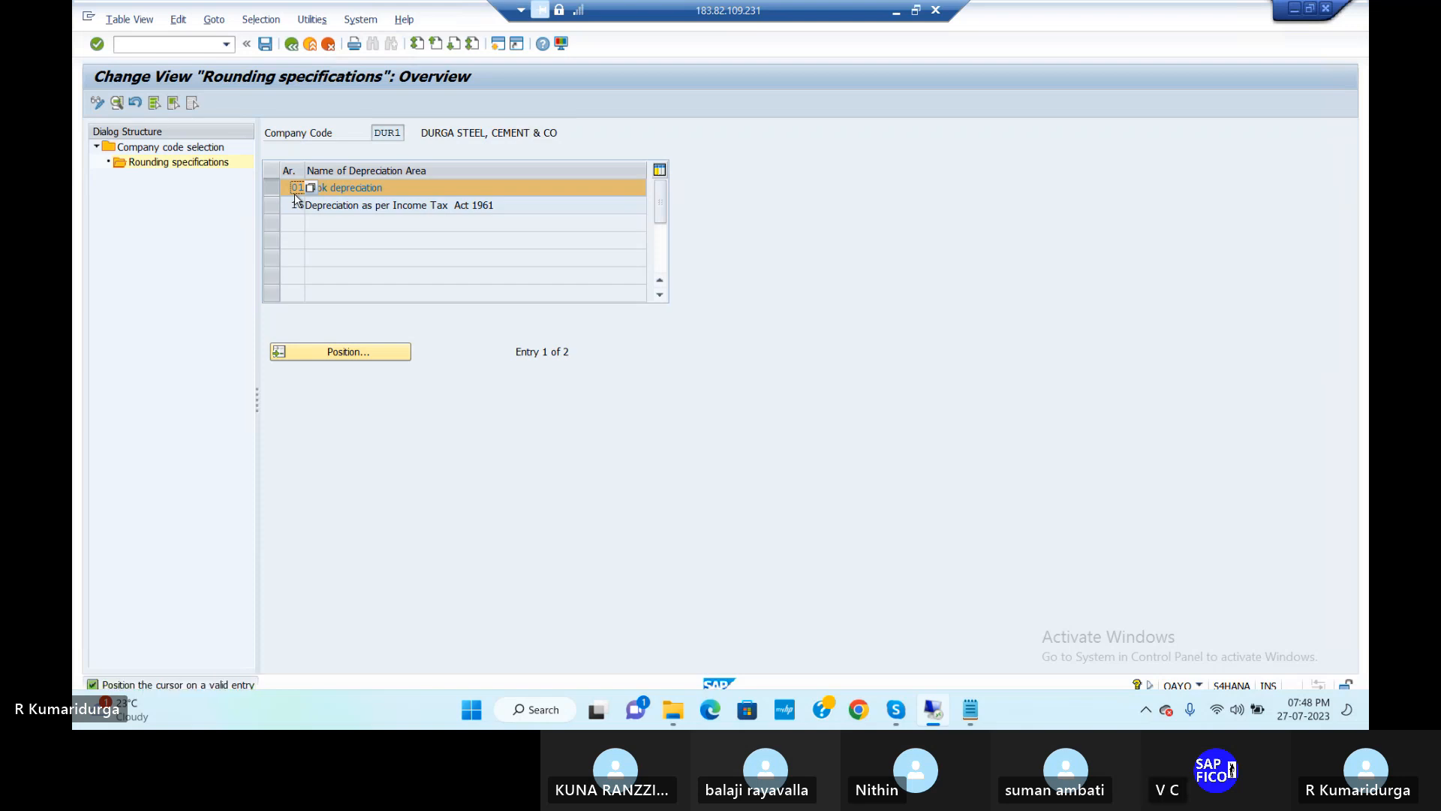
{"action": "double_click", "coordinate": [349, 185]}
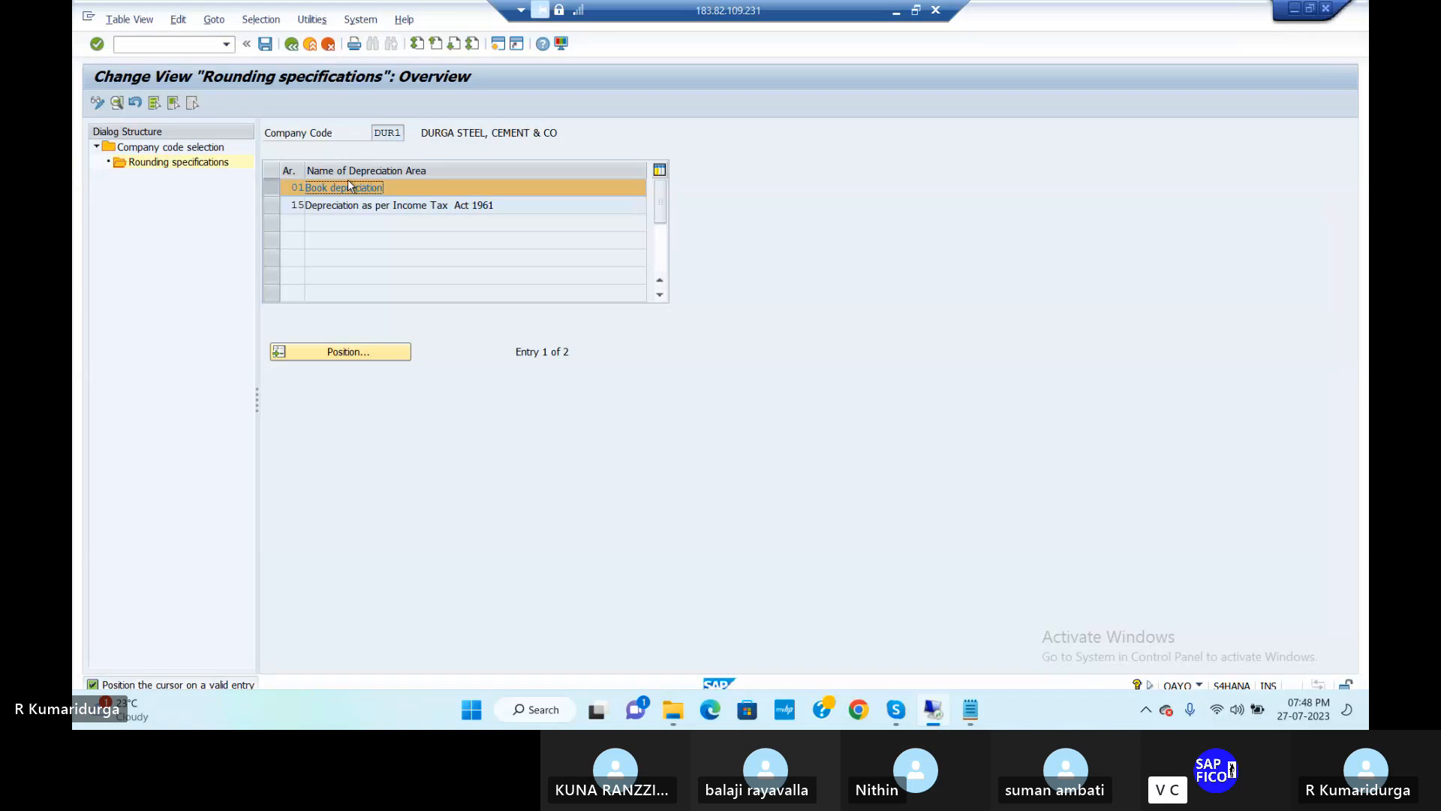
{"action": "left_click", "coordinate": [99, 104]}
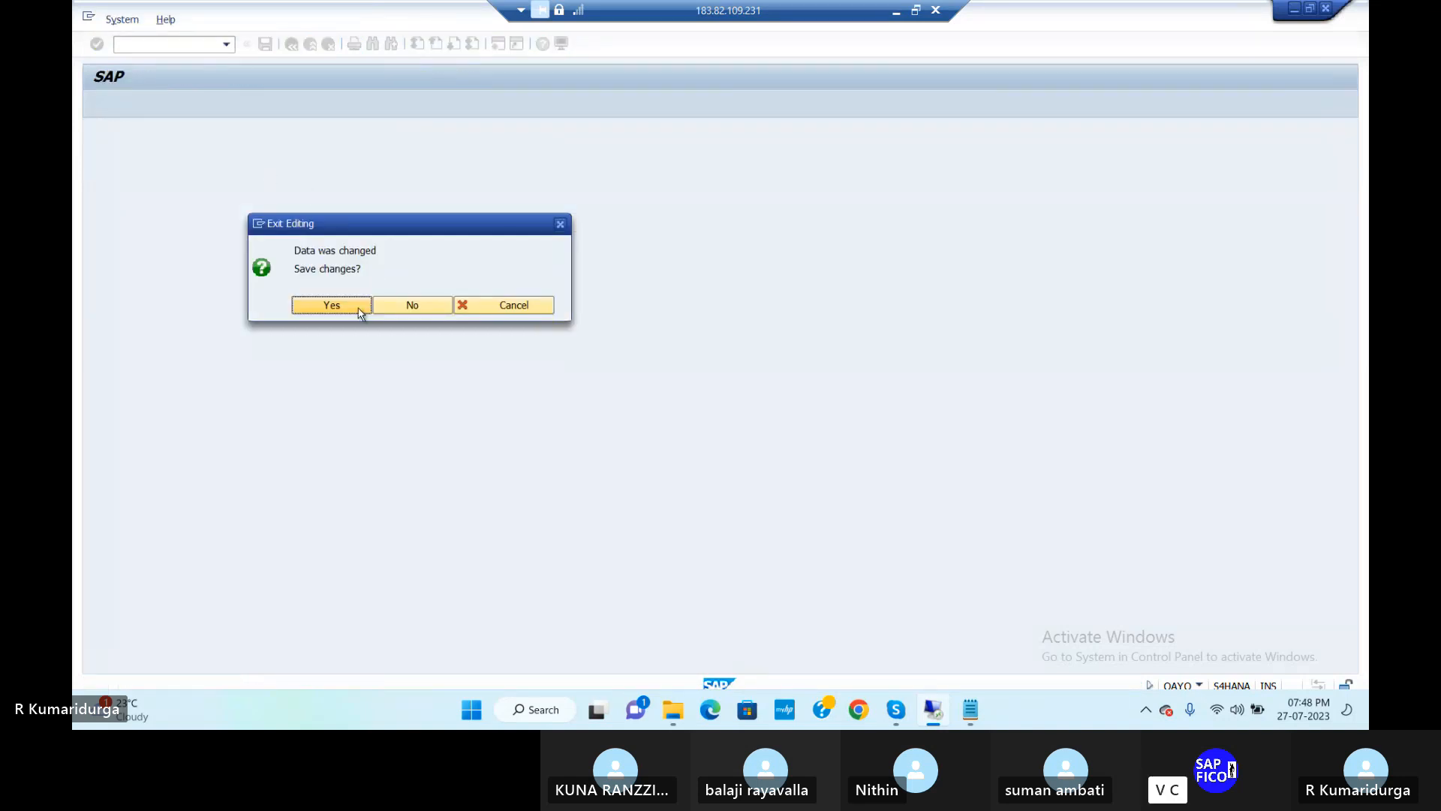
{"action": "left_click", "coordinate": [331, 304]}
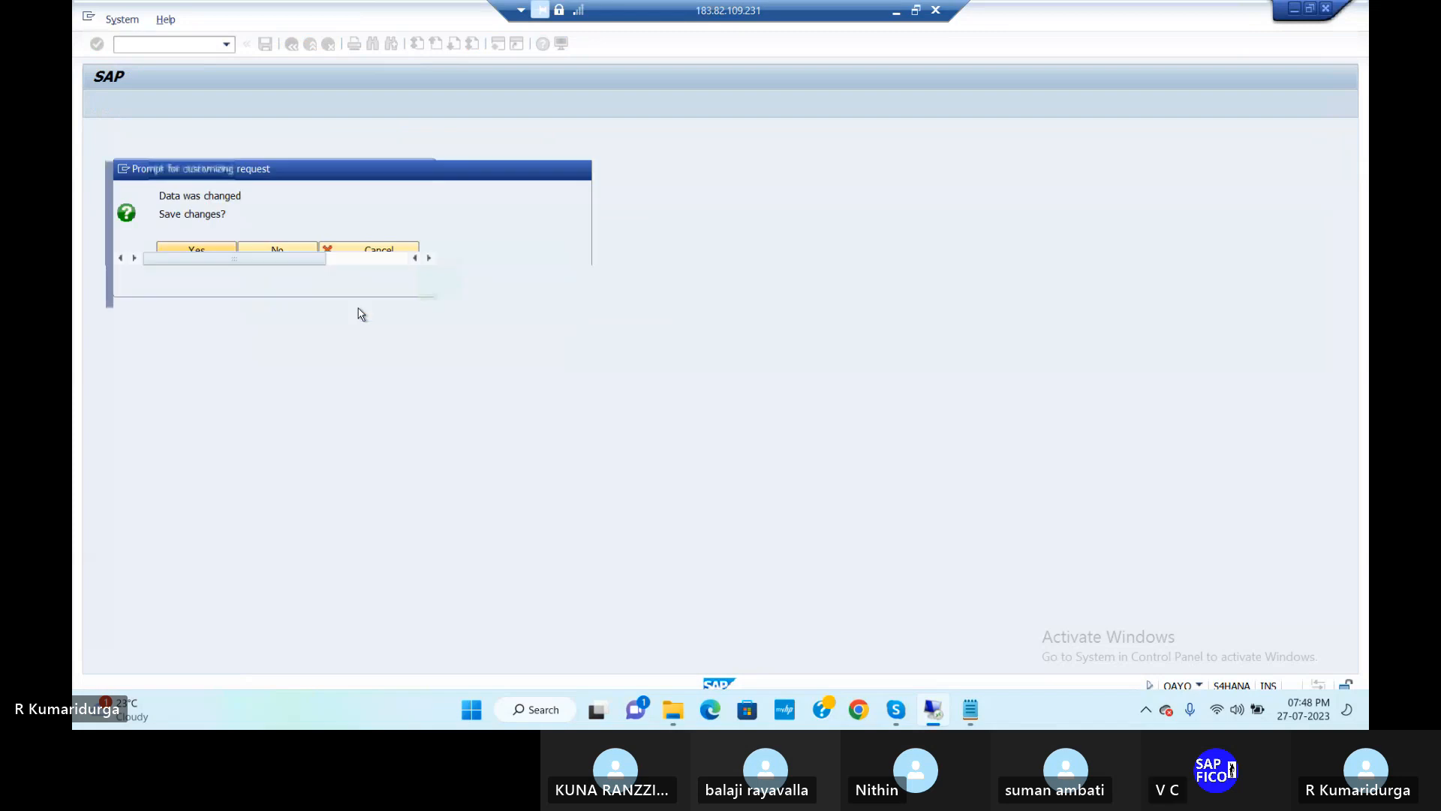
{"action": "left_click", "coordinate": [388, 283]}
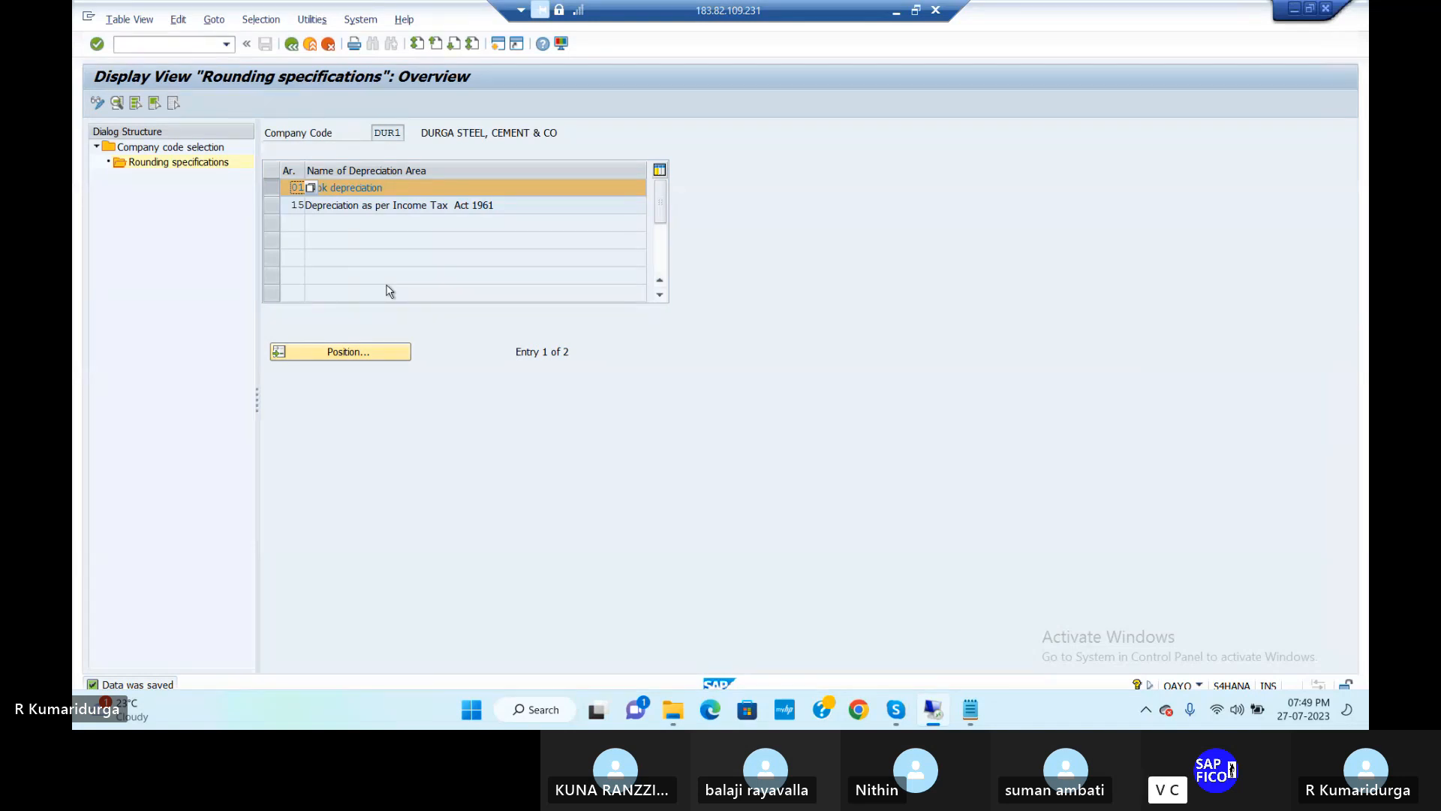
View the rounding details of depreciation area 01 in display mode, and return to the depreciation area overview
{"action": "double_click", "coordinate": [356, 188]}
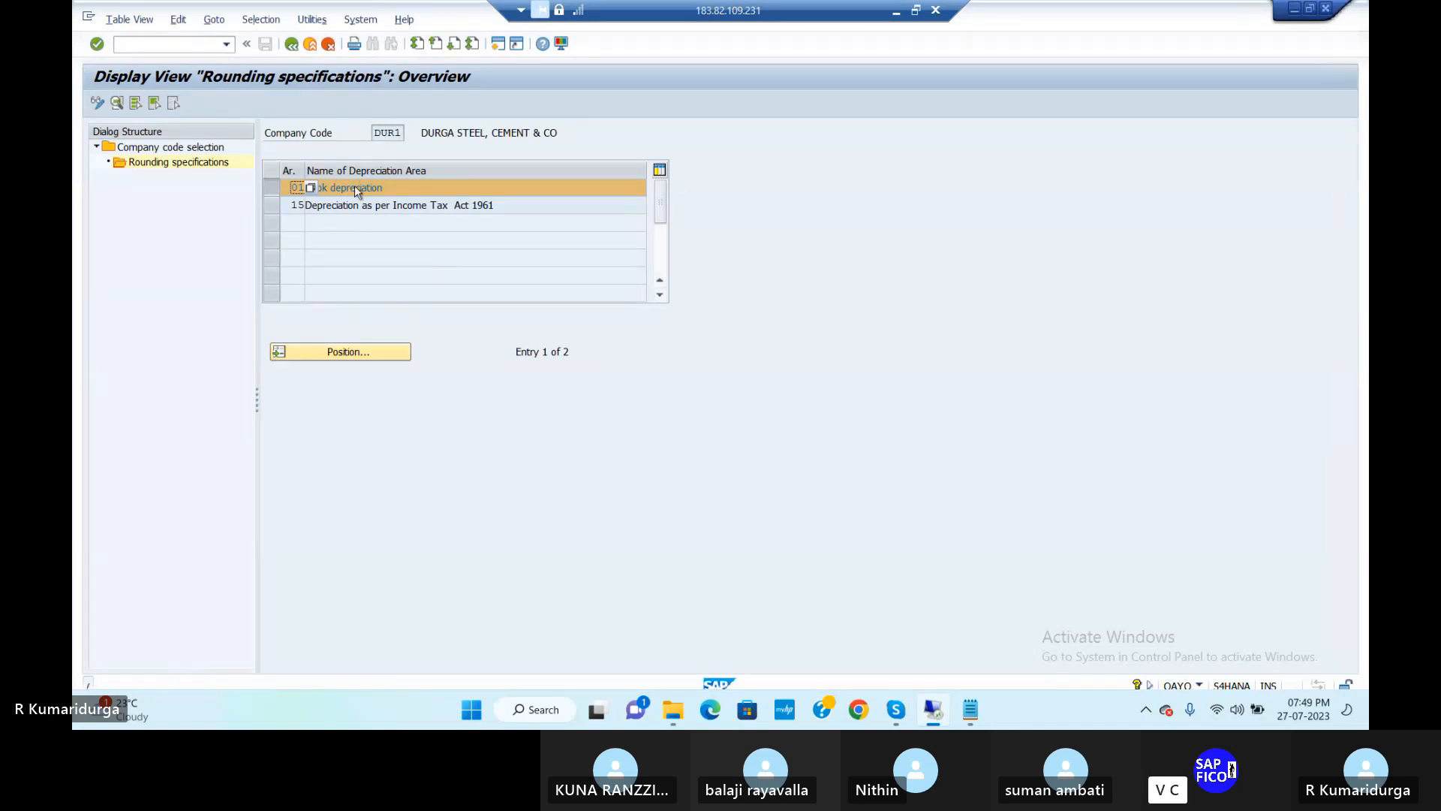
{"action": "left_click", "coordinate": [273, 189]}
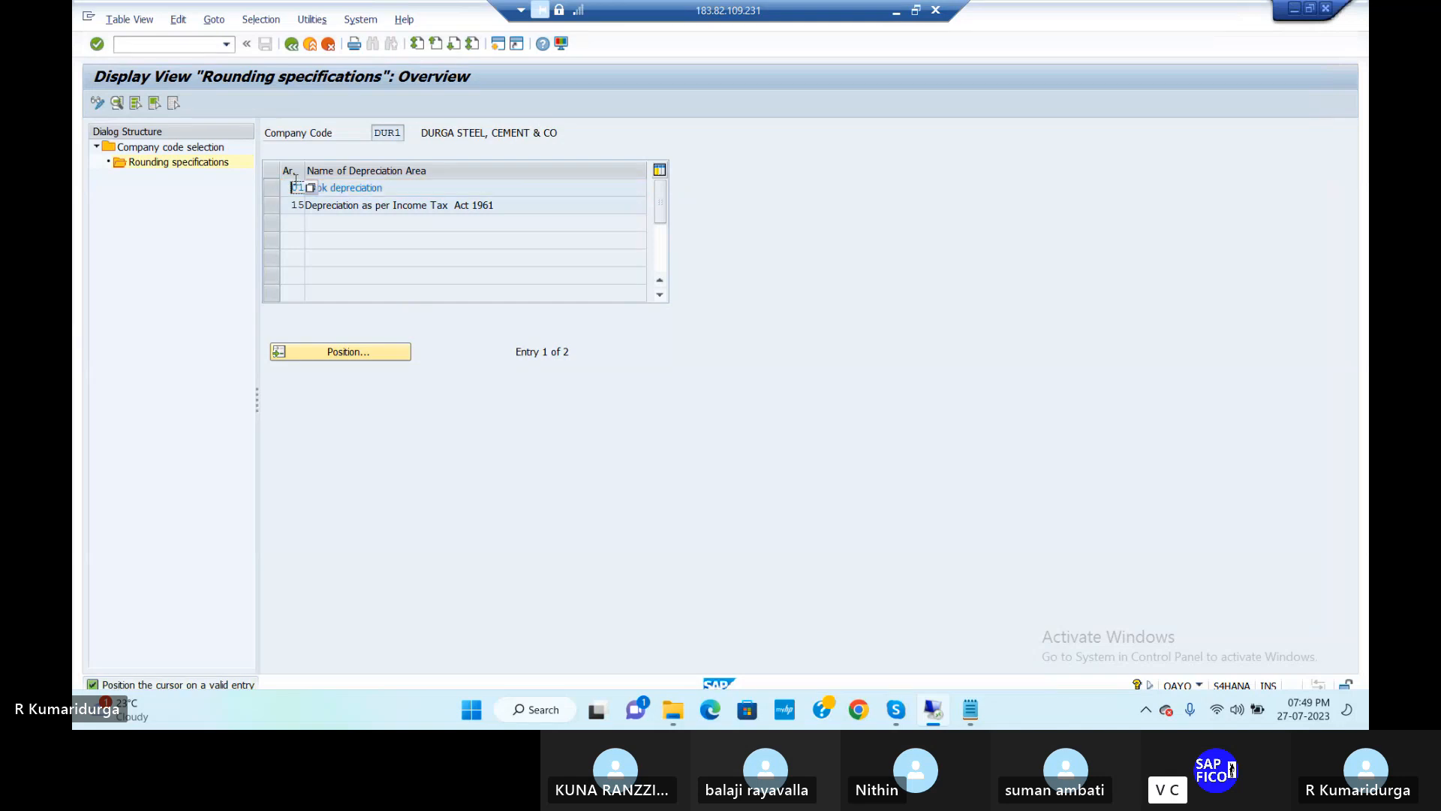
{"action": "double_click", "coordinate": [295, 181]}
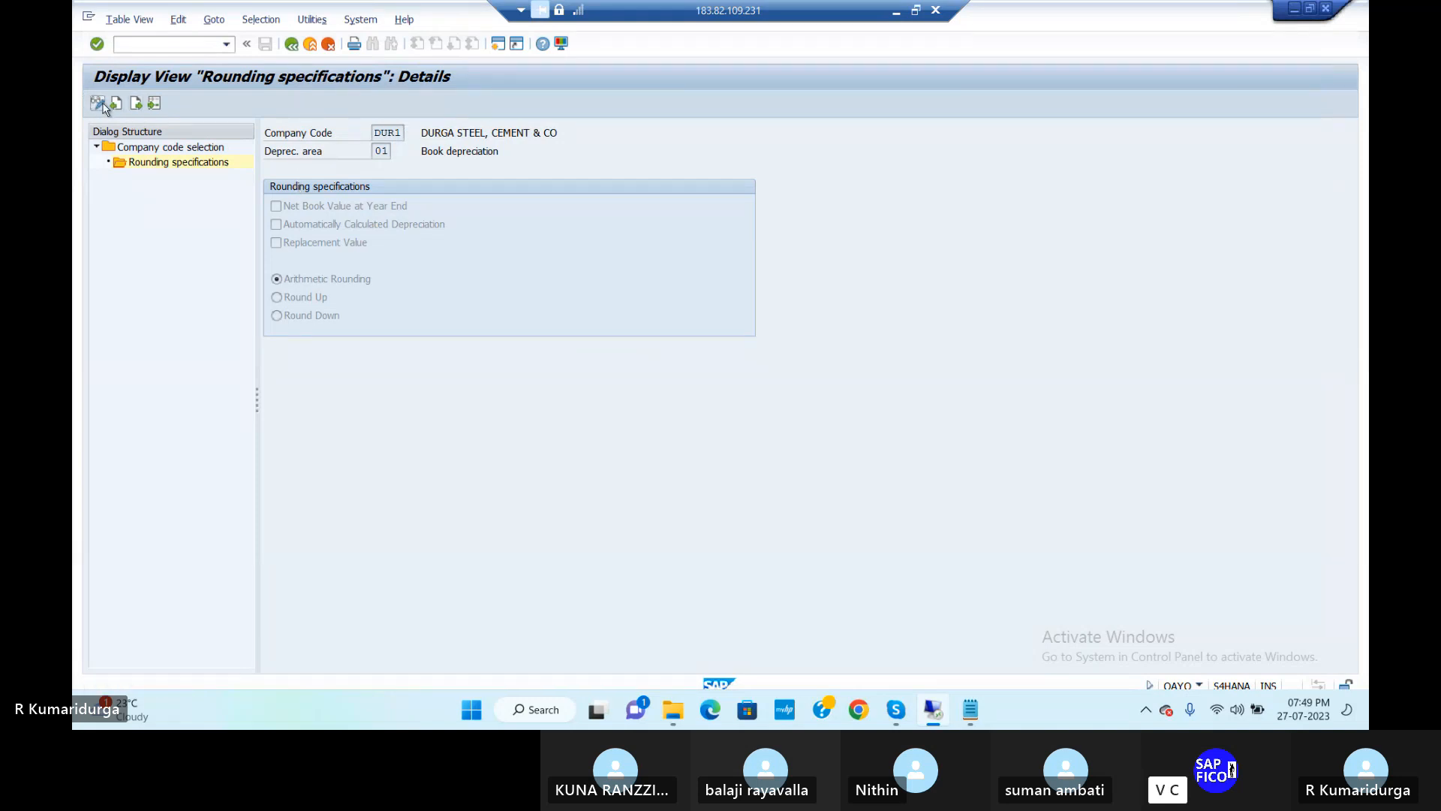
{"action": "left_click", "coordinate": [98, 103]}
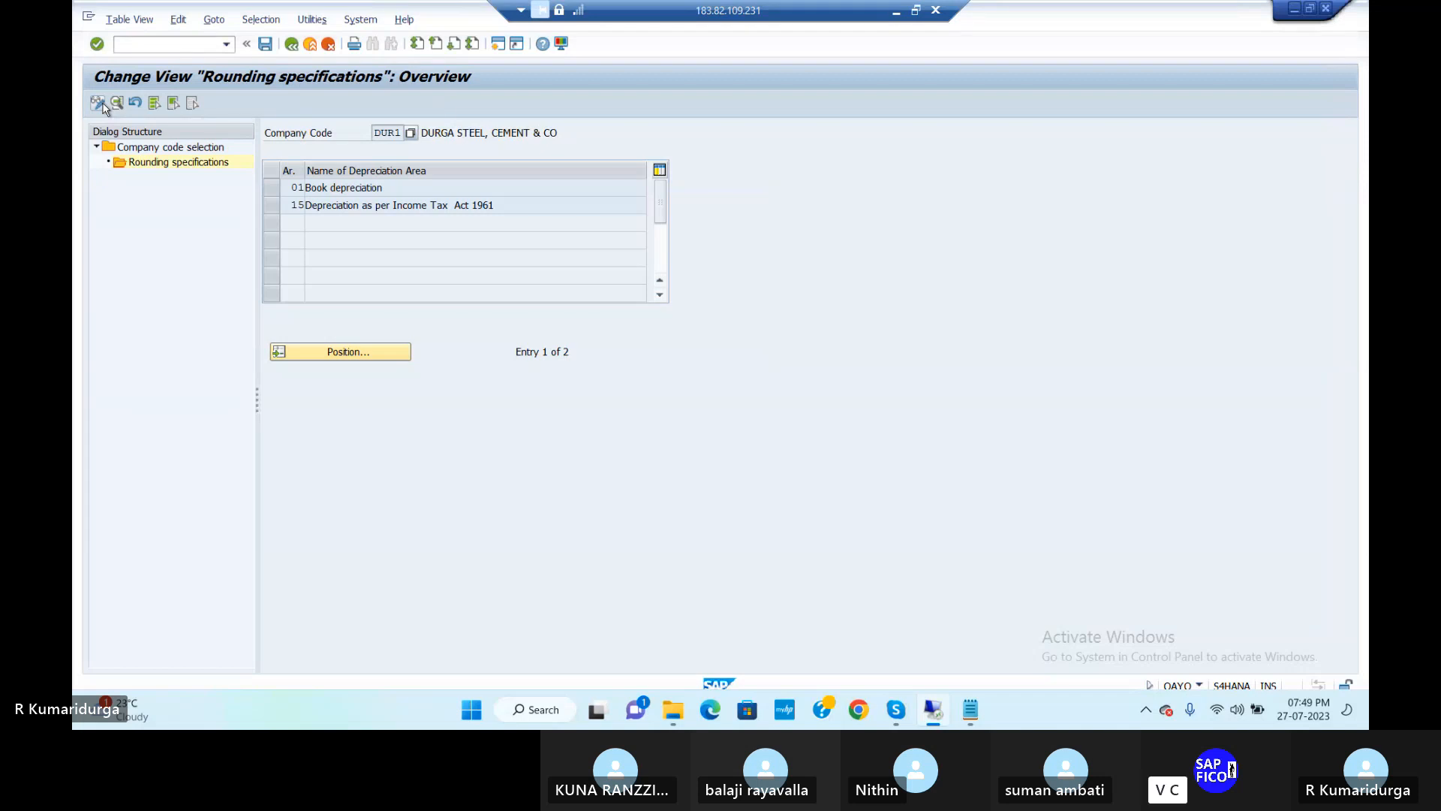
{"action": "left_click", "coordinate": [98, 103]}
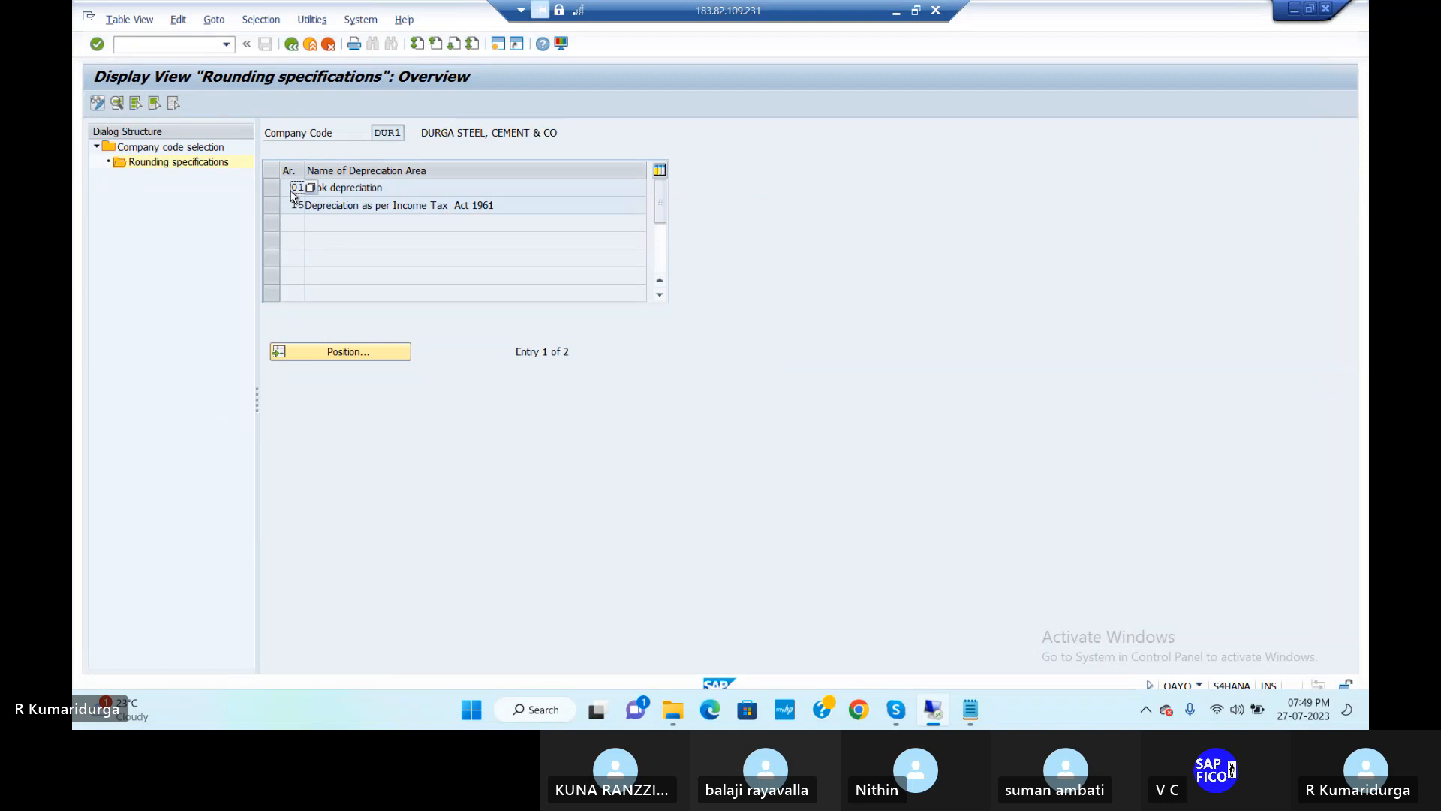
{"action": "double_click", "coordinate": [335, 187]}
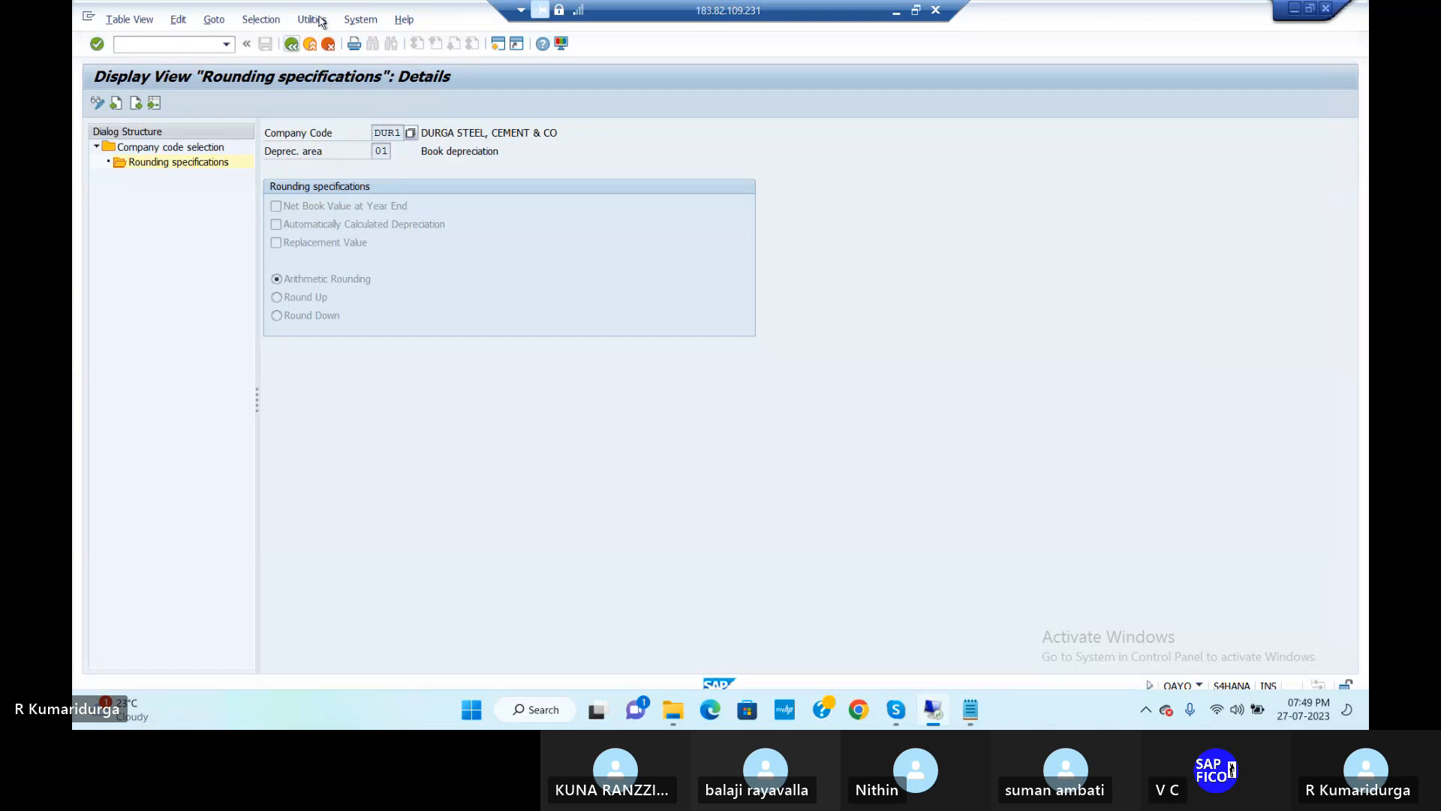
{"action": "left_click", "coordinate": [292, 47]}
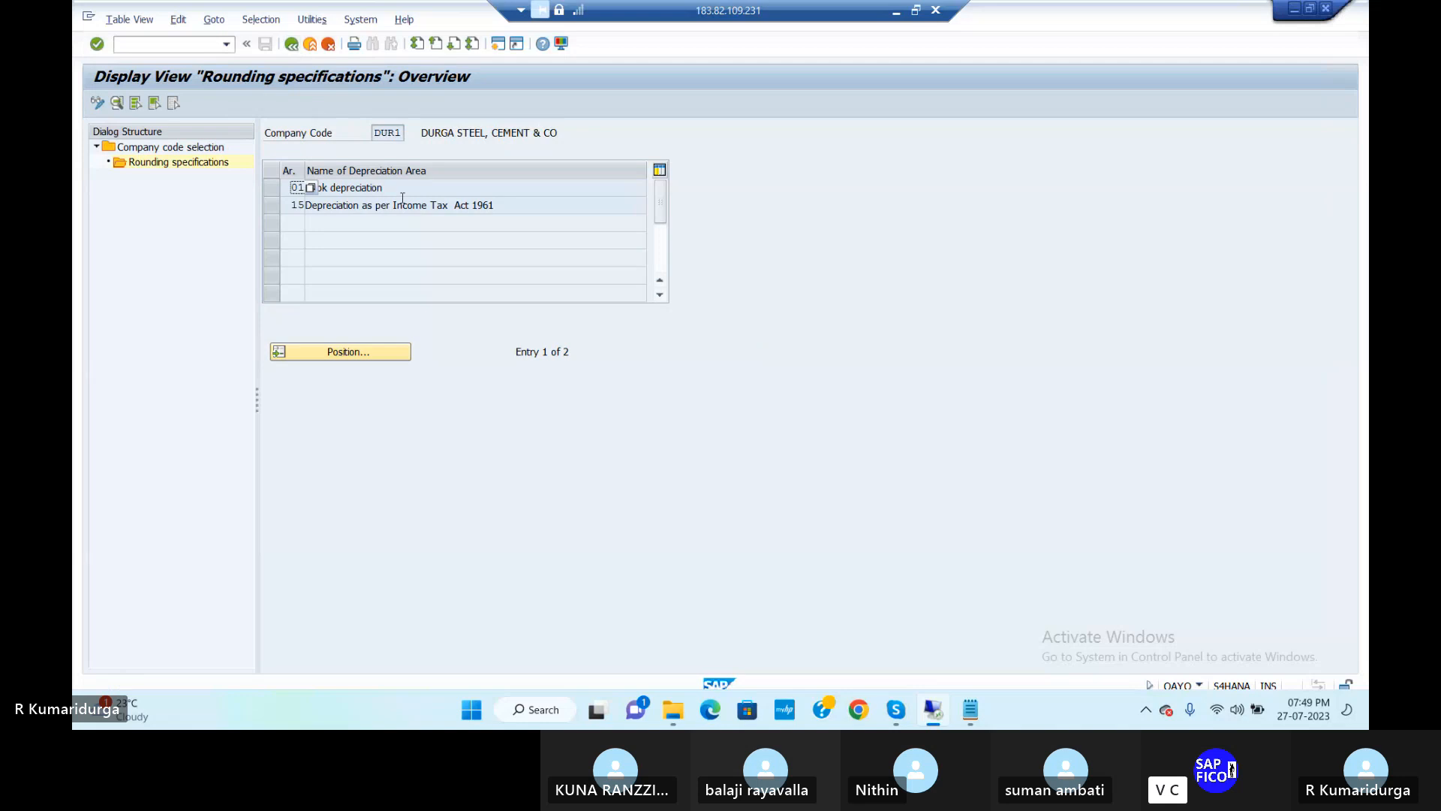
In change mode, activate rounding of Automatically Calculated Depreciation for area 01, Book depreciation, save it, and return to the overview
{"action": "left_click", "coordinate": [95, 107]}
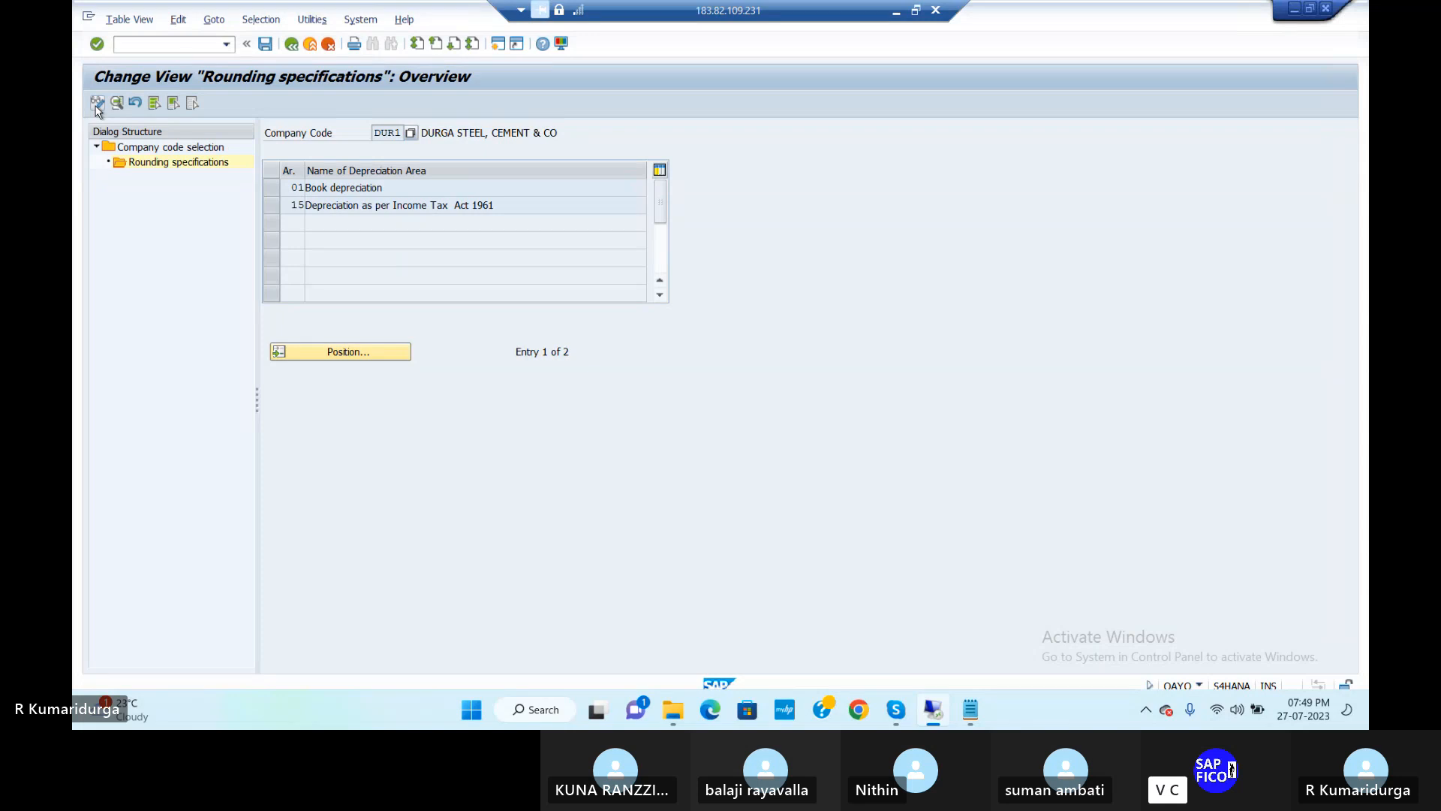
{"action": "left_click", "coordinate": [335, 190]}
{"action": "double_click", "coordinate": [335, 191]}
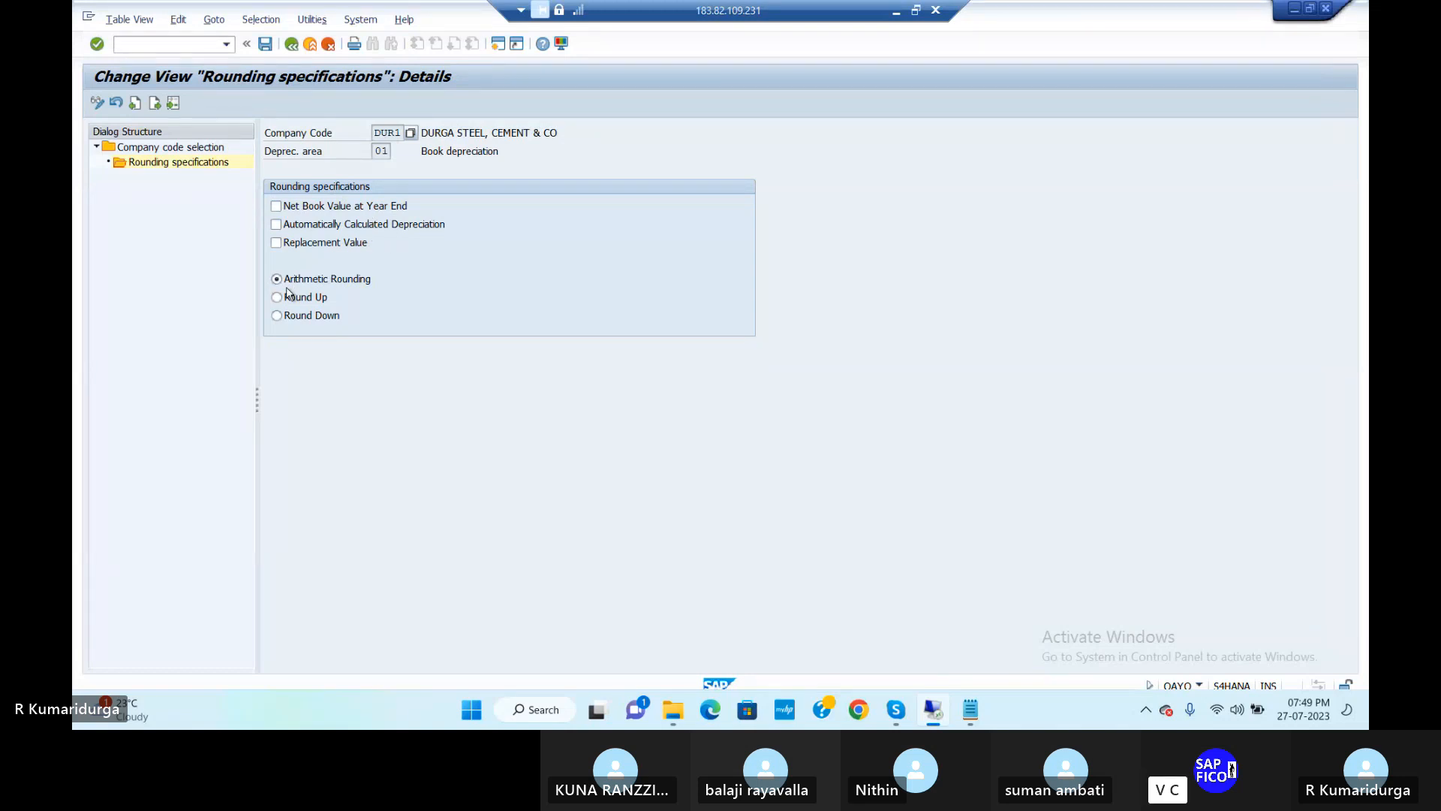
{"action": "left_click", "coordinate": [274, 226]}
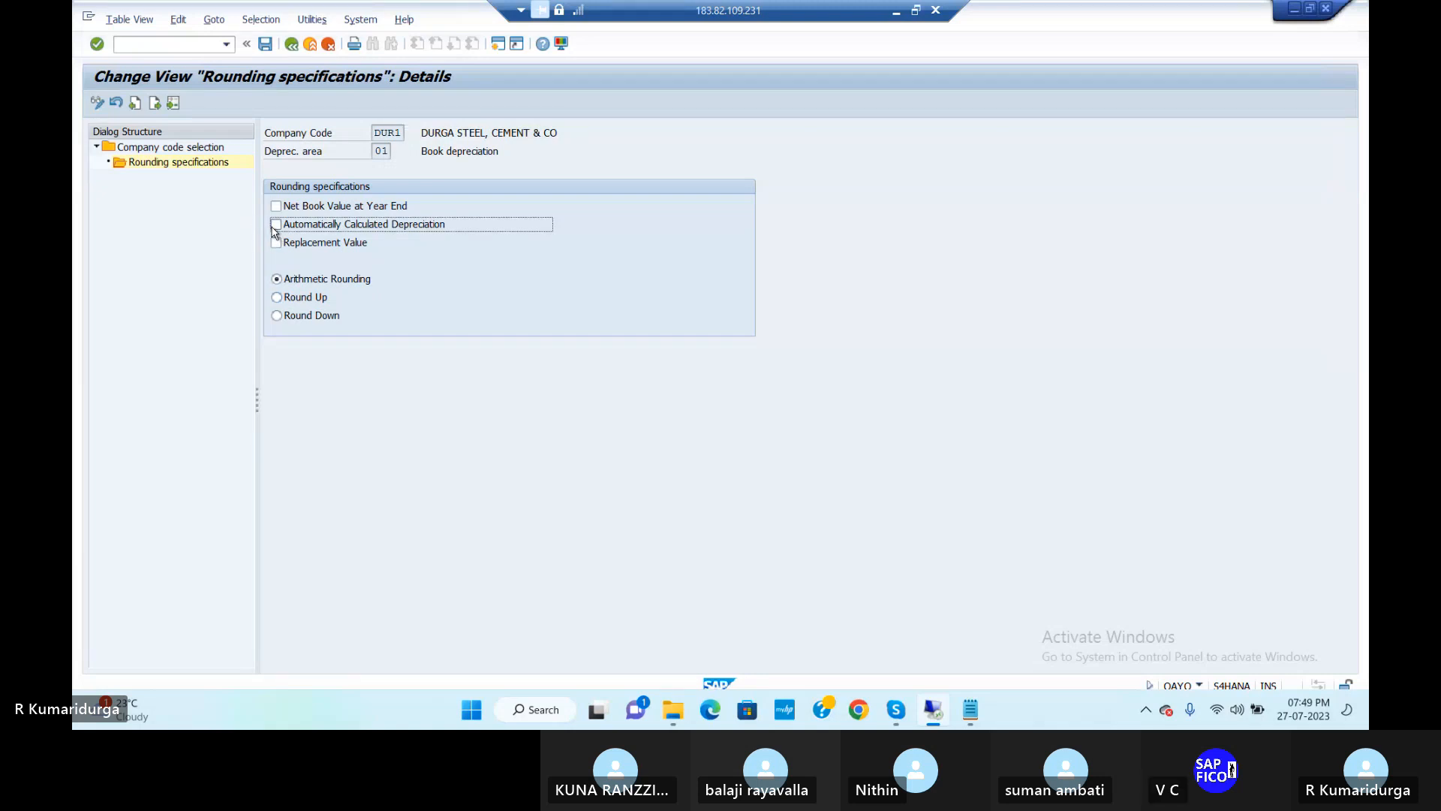
{"action": "left_click", "coordinate": [265, 44]}
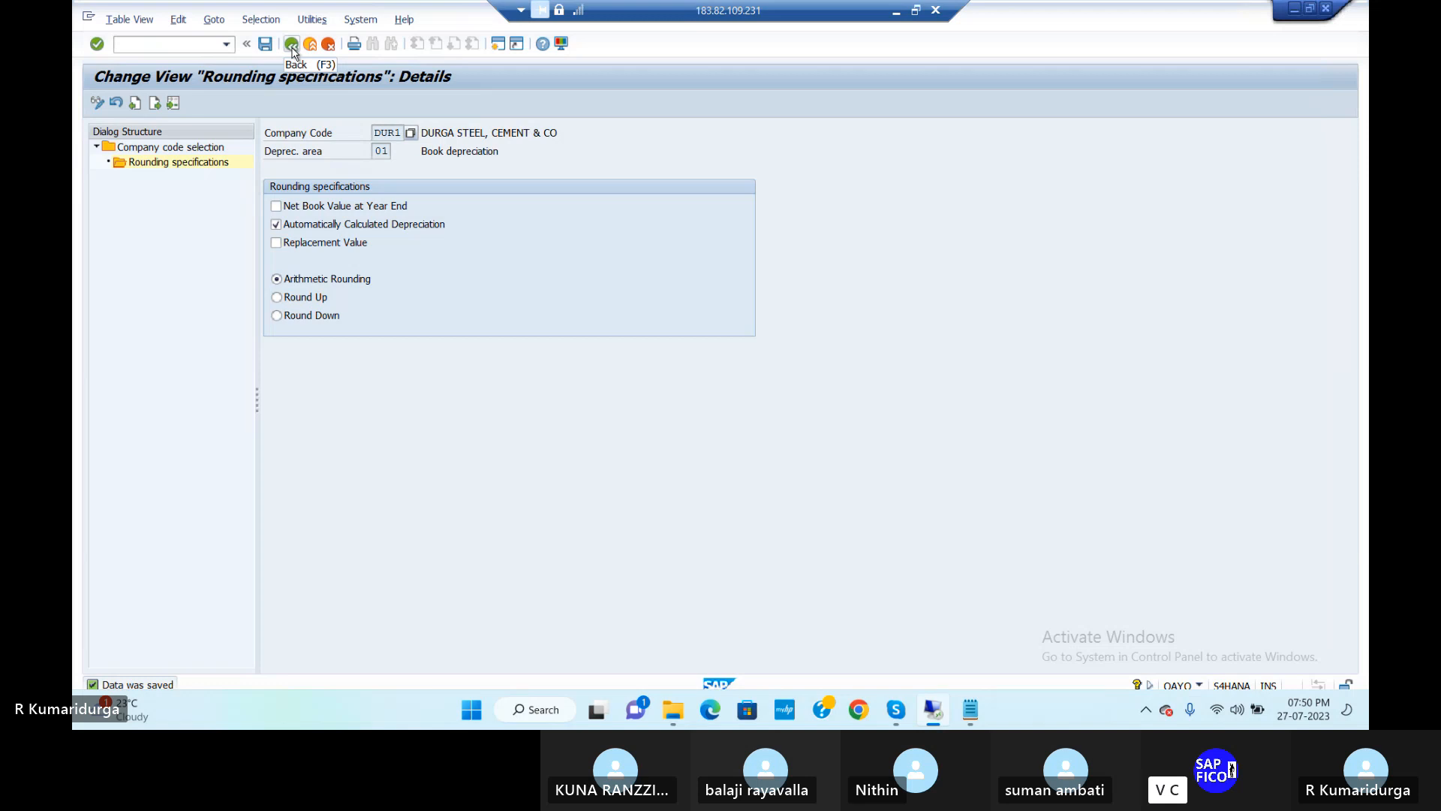
{"action": "left_click", "coordinate": [291, 45]}
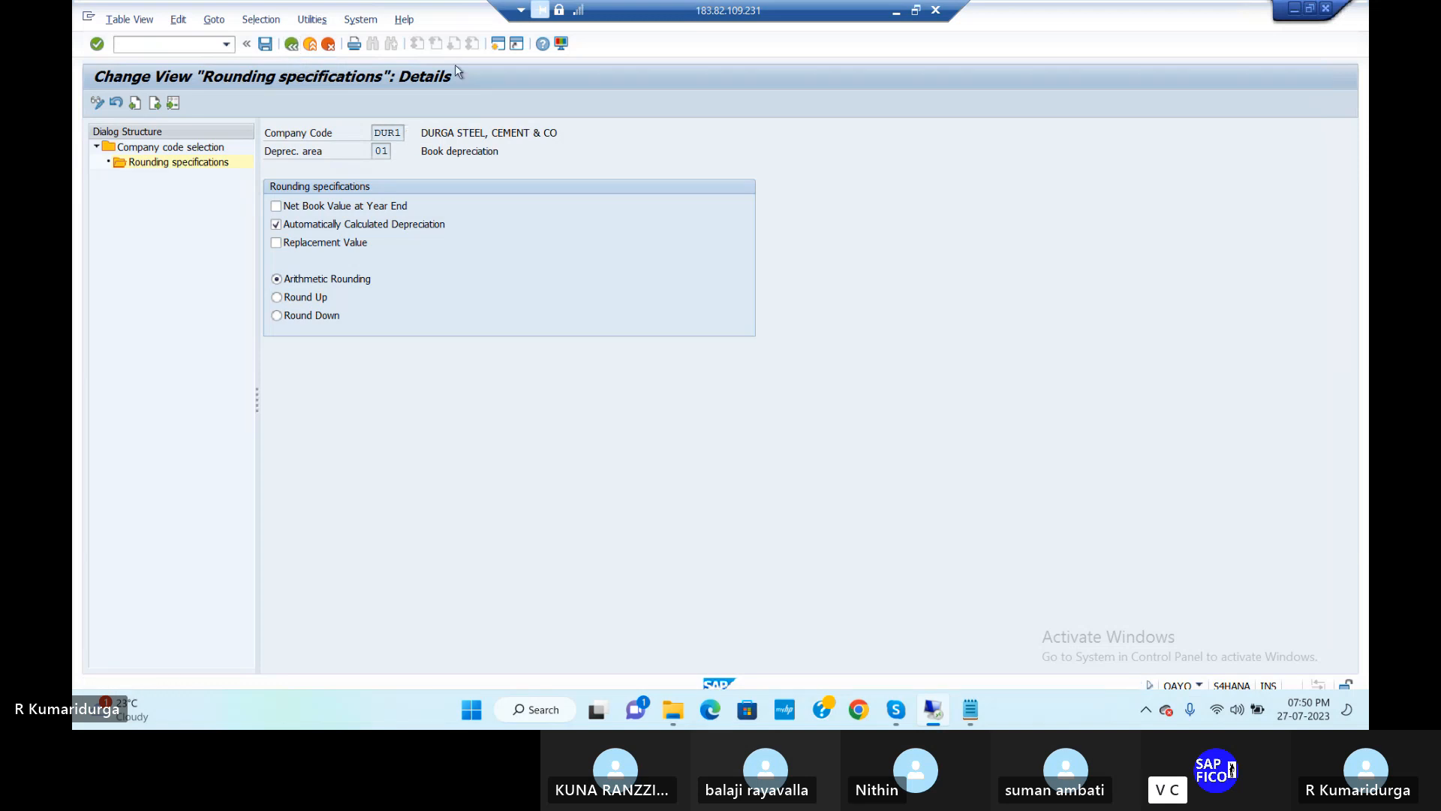
Look up item 14 on multilevel methods in the Notepad notes, and open transaction AFAMS back in SAP
{"action": "left_click", "coordinate": [972, 719]}
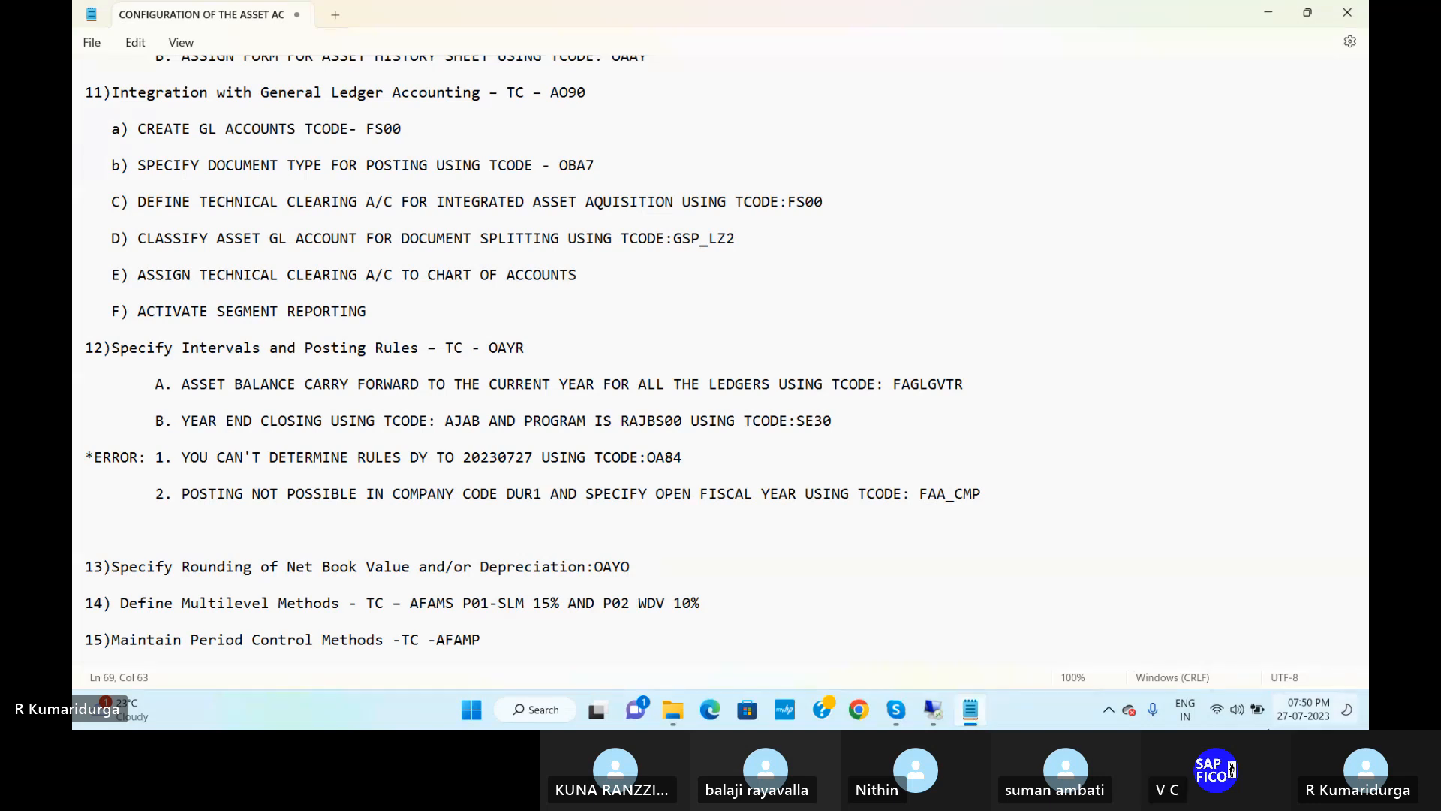
{"action": "left_click", "coordinate": [934, 710]}
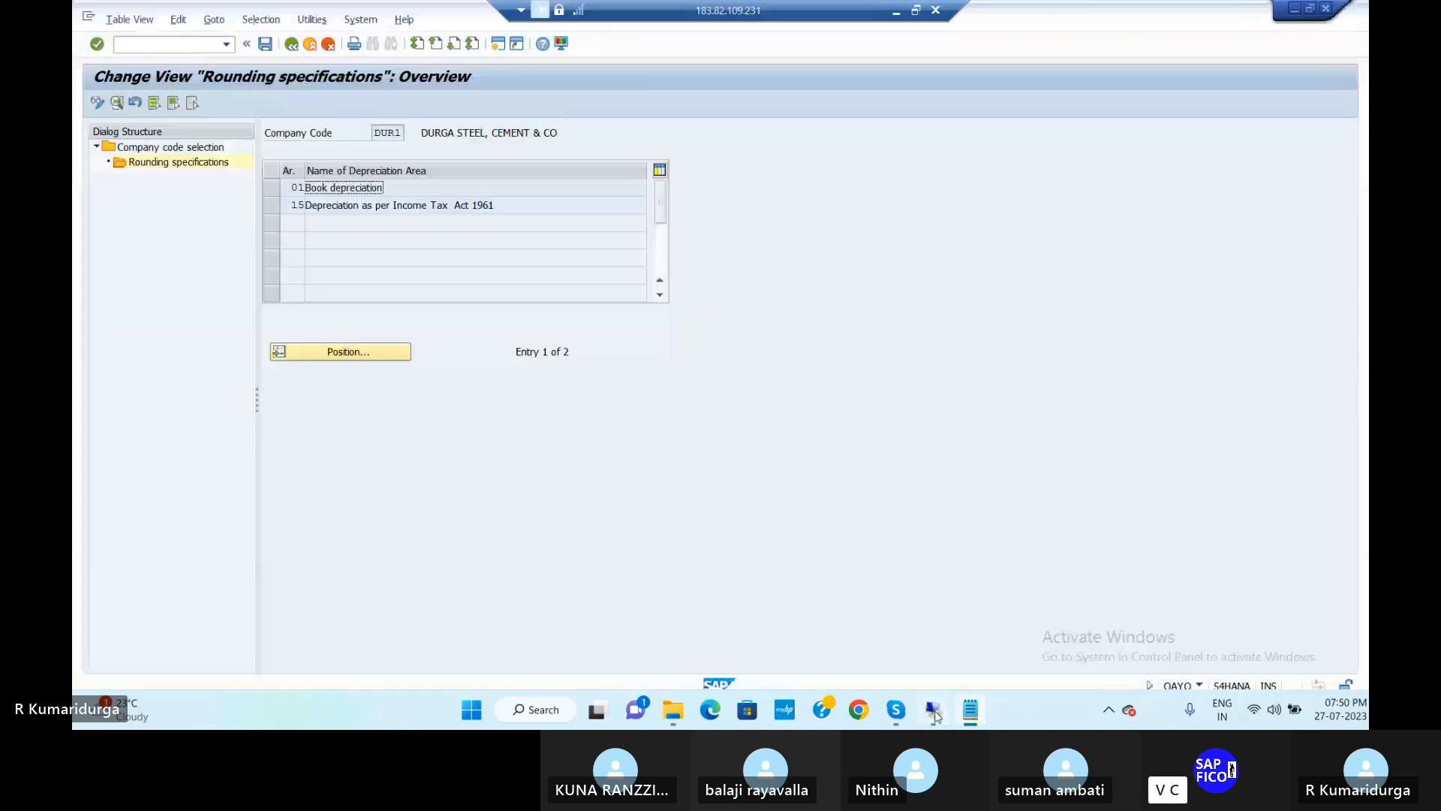
{"action": "left_click", "coordinate": [129, 47]}
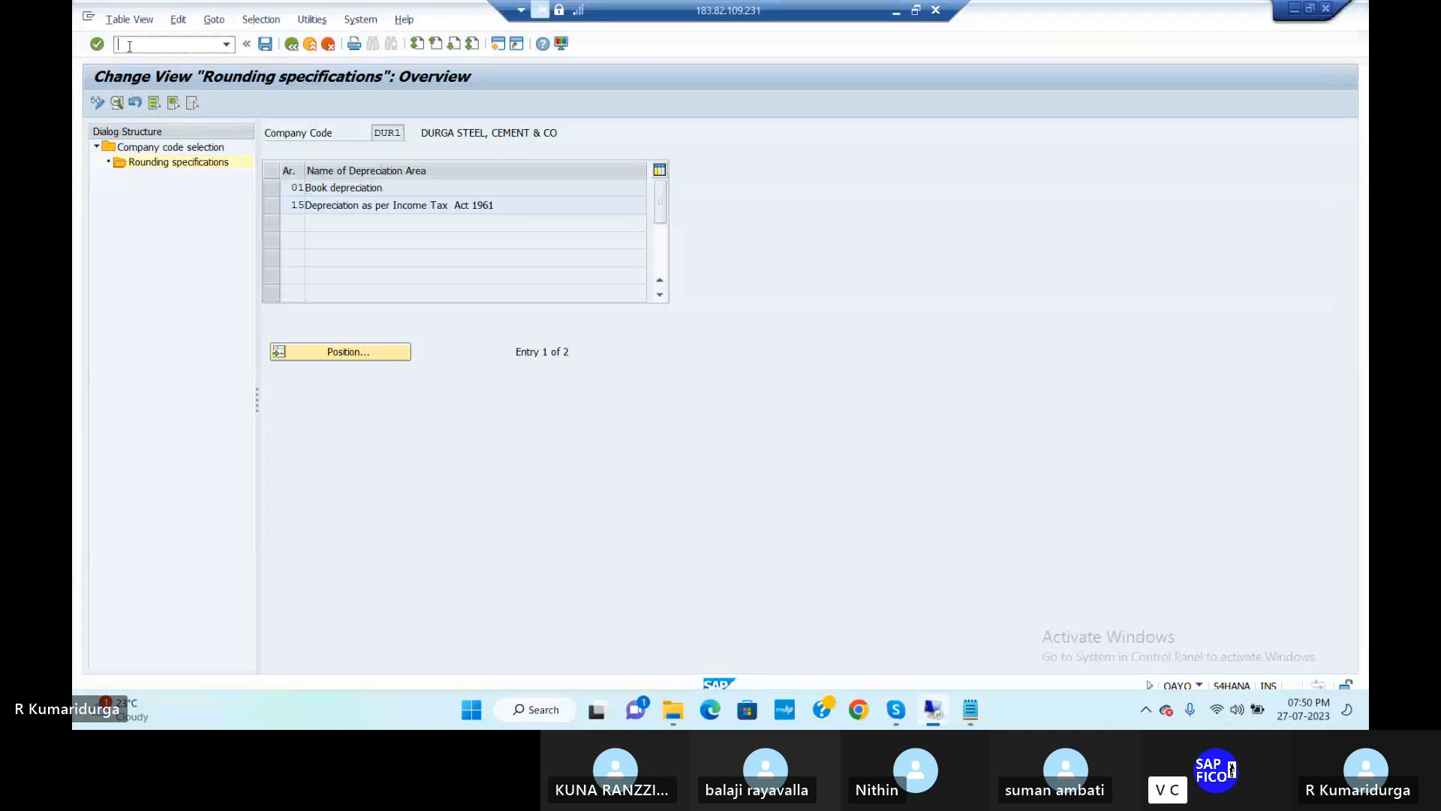
{"action": "type", "text": "/NAFAMS"}
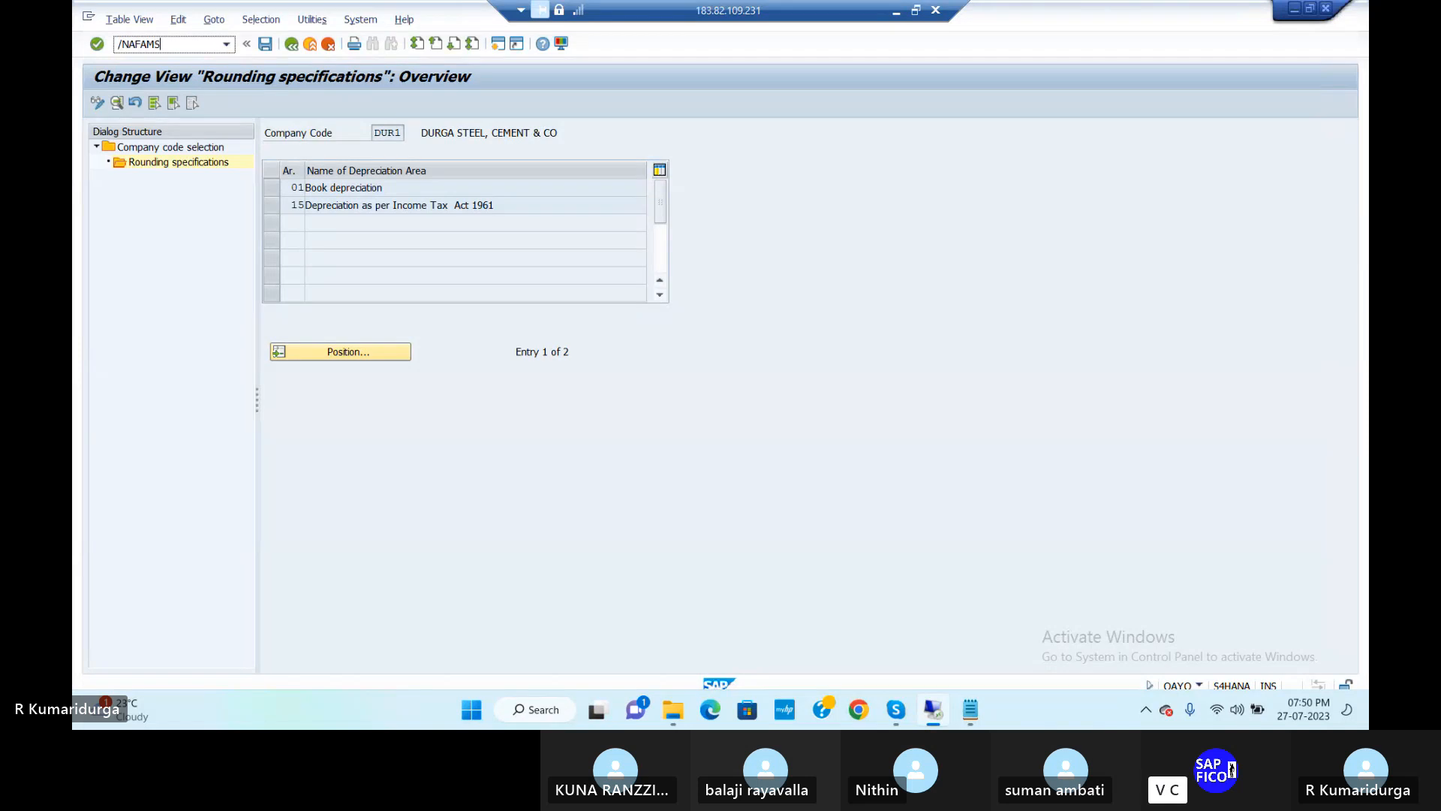
{"action": "key", "text": "Return"}
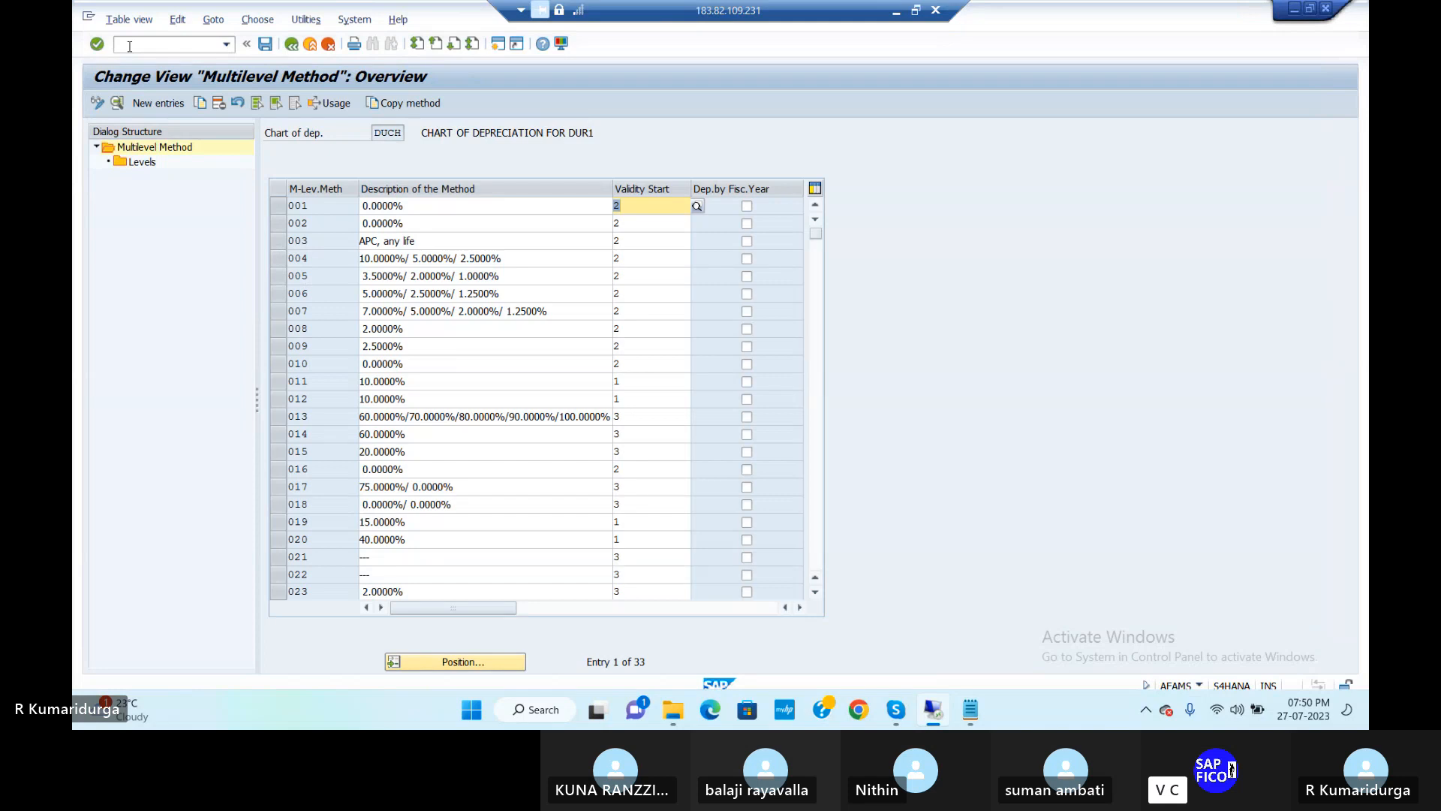
Create a new multilevel method SLM described as "SLM @5%", with validity start 2 From ordinary depreciation start date
{"action": "left_click", "coordinate": [166, 107]}
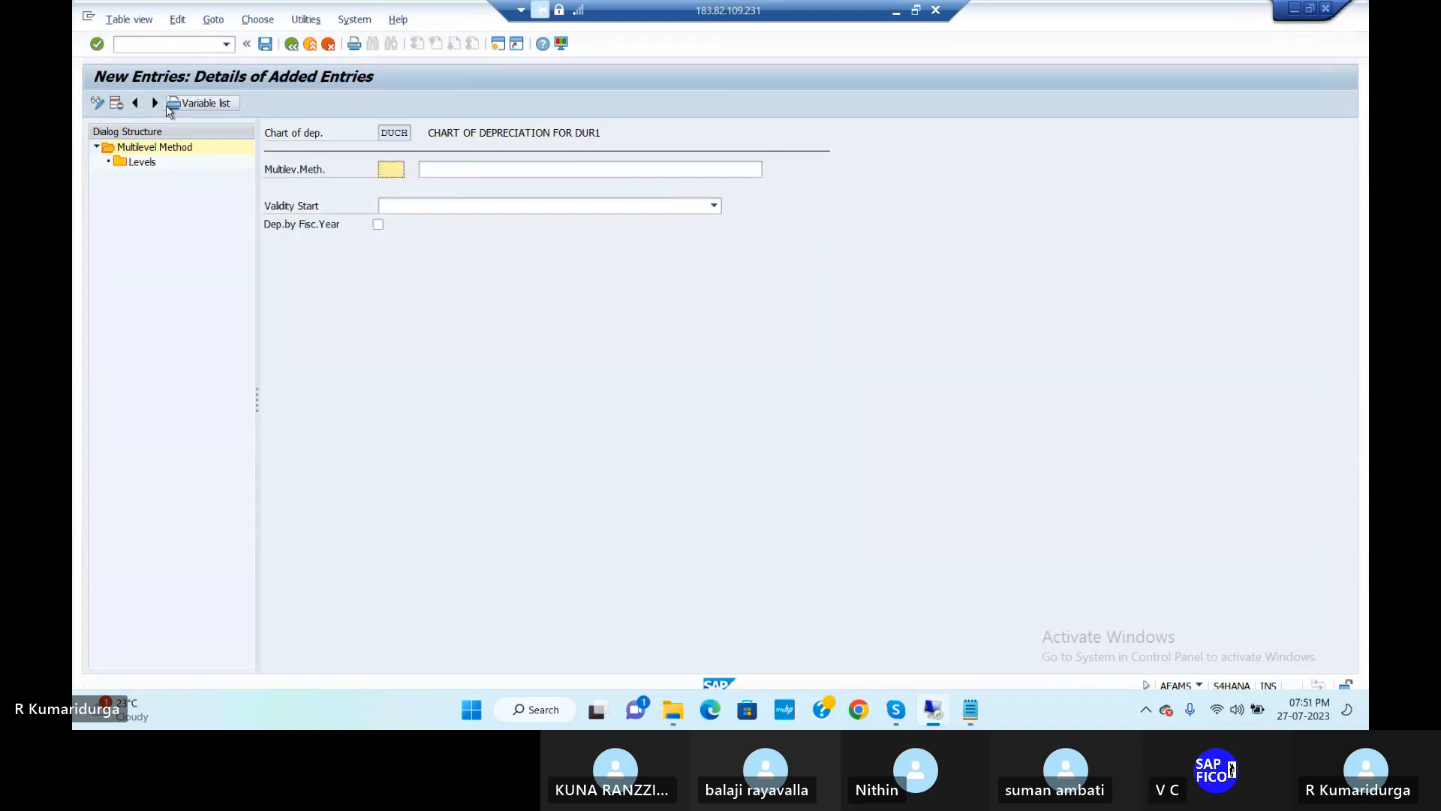
{"action": "type", "text": "SL"}
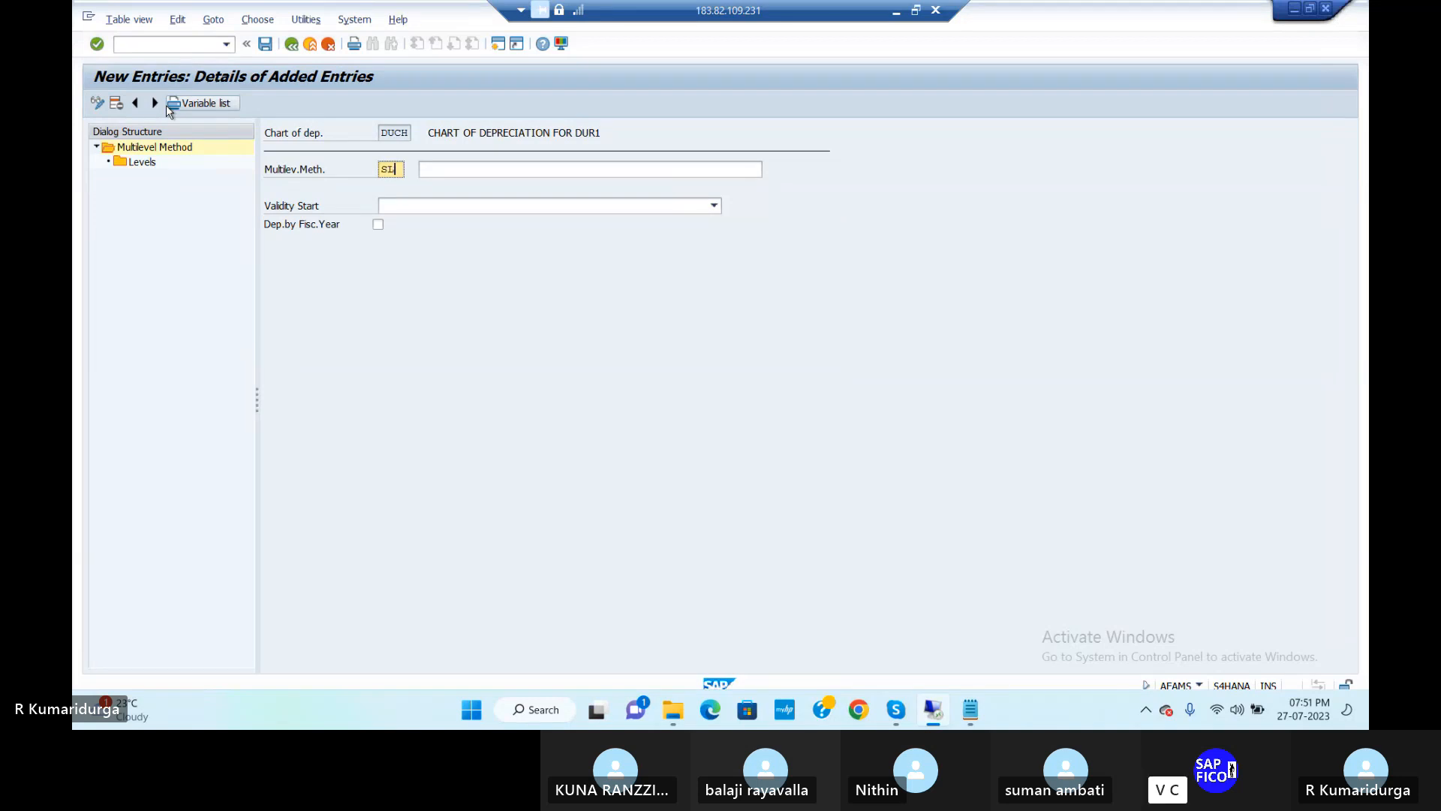
{"action": "type", "text": "M"}
{"action": "key", "text": "Tab"}
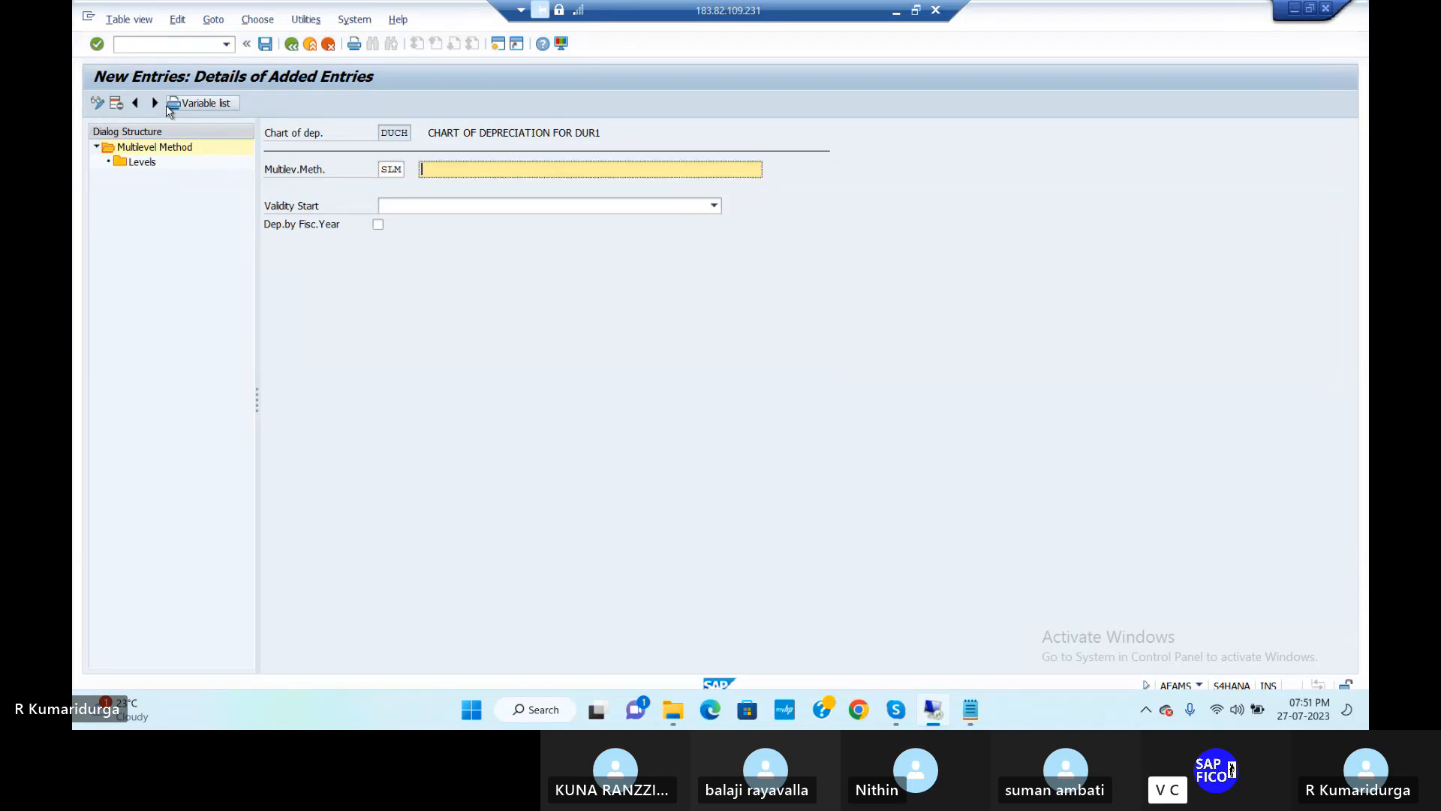
{"action": "type", "text": "SAL"}
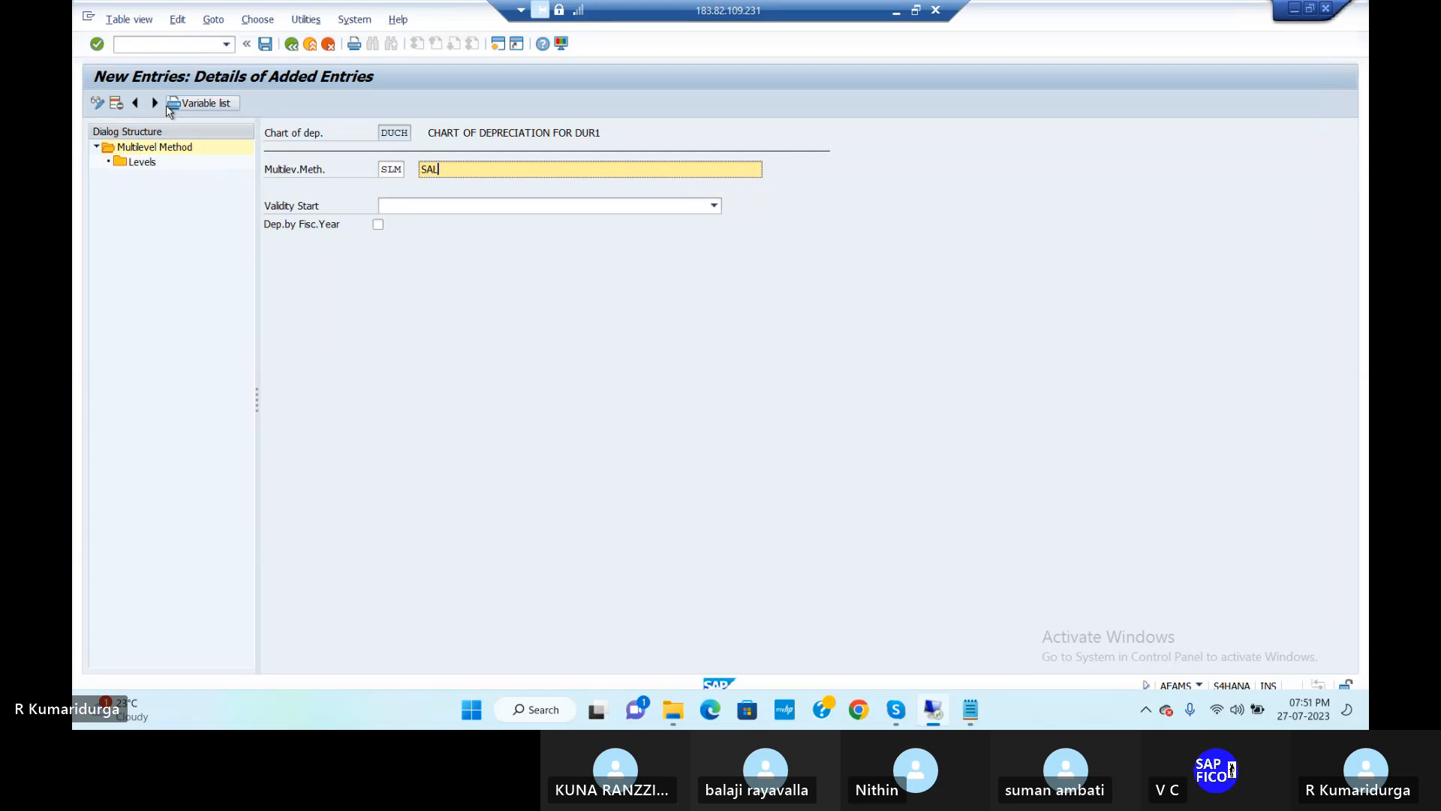
{"action": "key", "text": "BackSpace"}
{"action": "key", "text": "BackSpace"}
{"action": "type", "text": "A"}
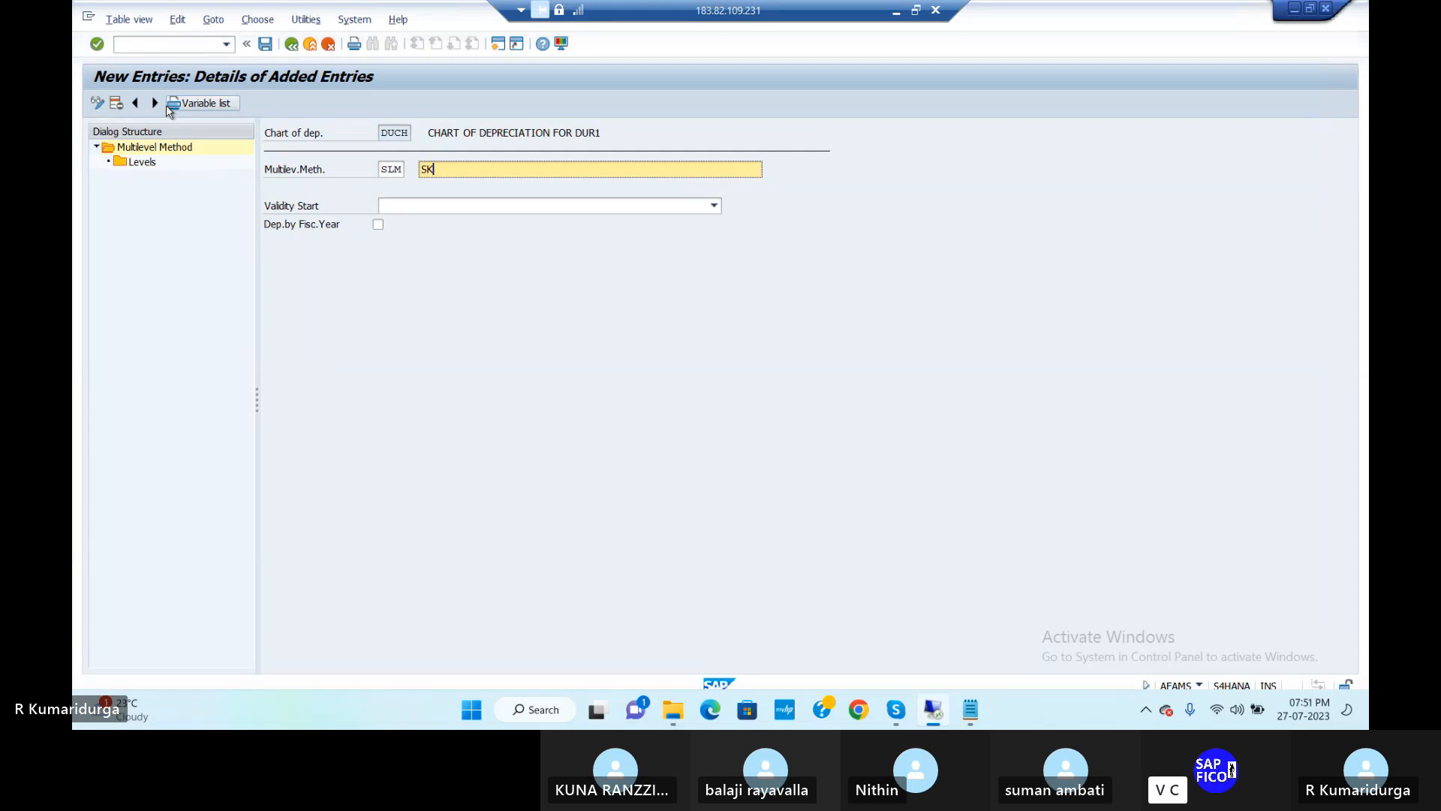
{"action": "key", "text": "BackSpace"}
{"action": "type", "text": "LM @5%"}
{"action": "left_click", "coordinate": [388, 213]}
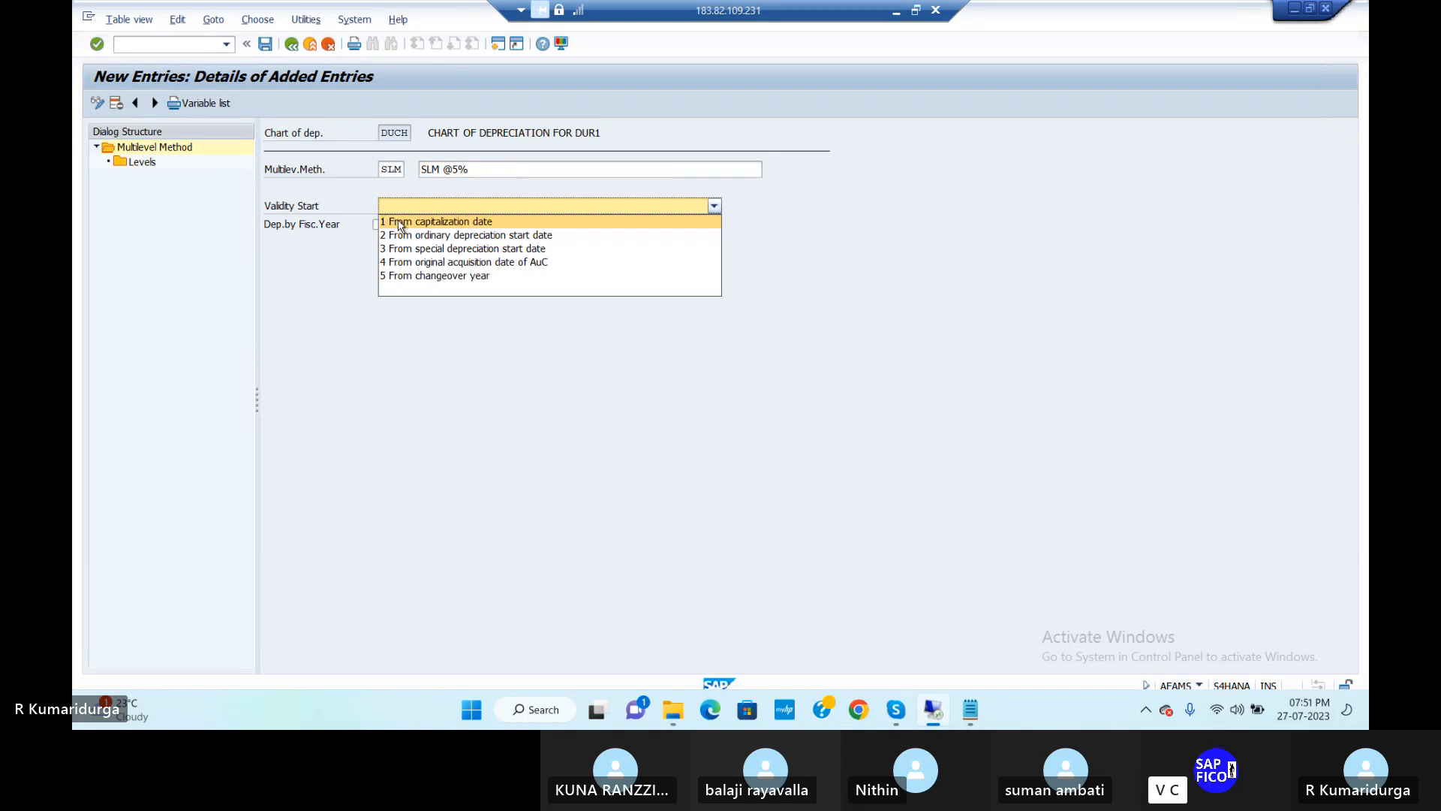
{"action": "left_click", "coordinate": [406, 235]}
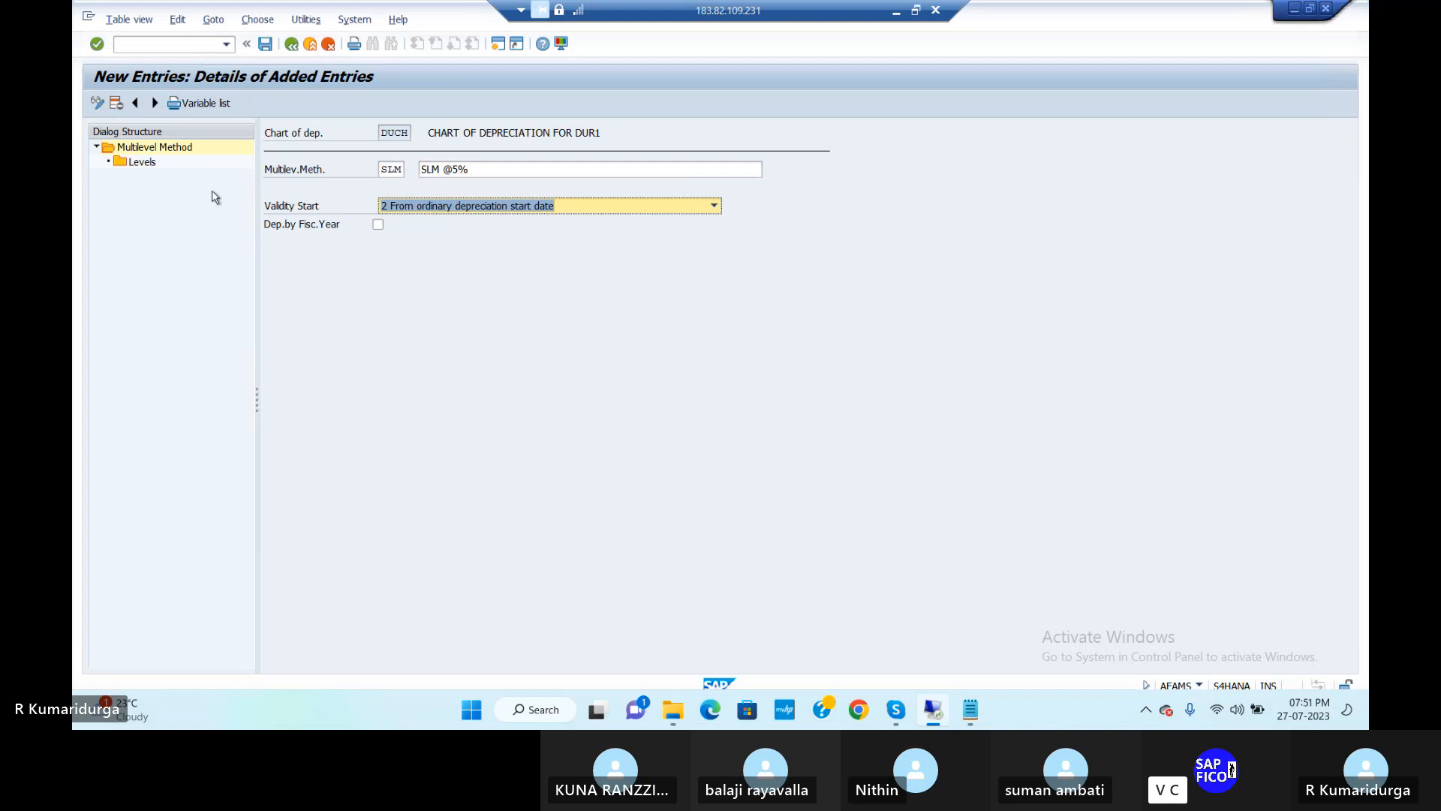
Add a level to method SLM with acquisition year 2023, 999 years, period 12, base value 01 and 5 percent
{"action": "double_click", "coordinate": [141, 162]}
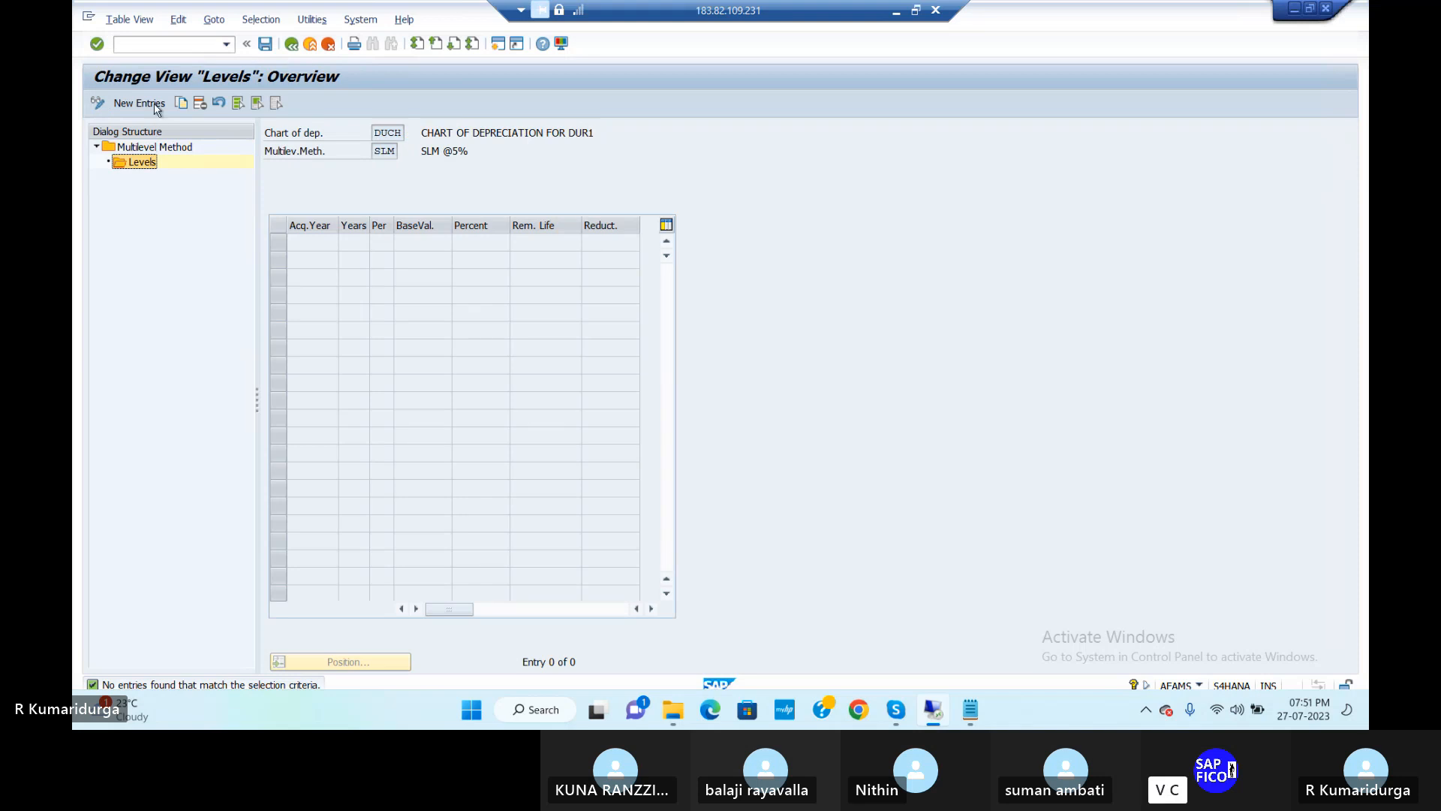
{"action": "left_click", "coordinate": [156, 106]}
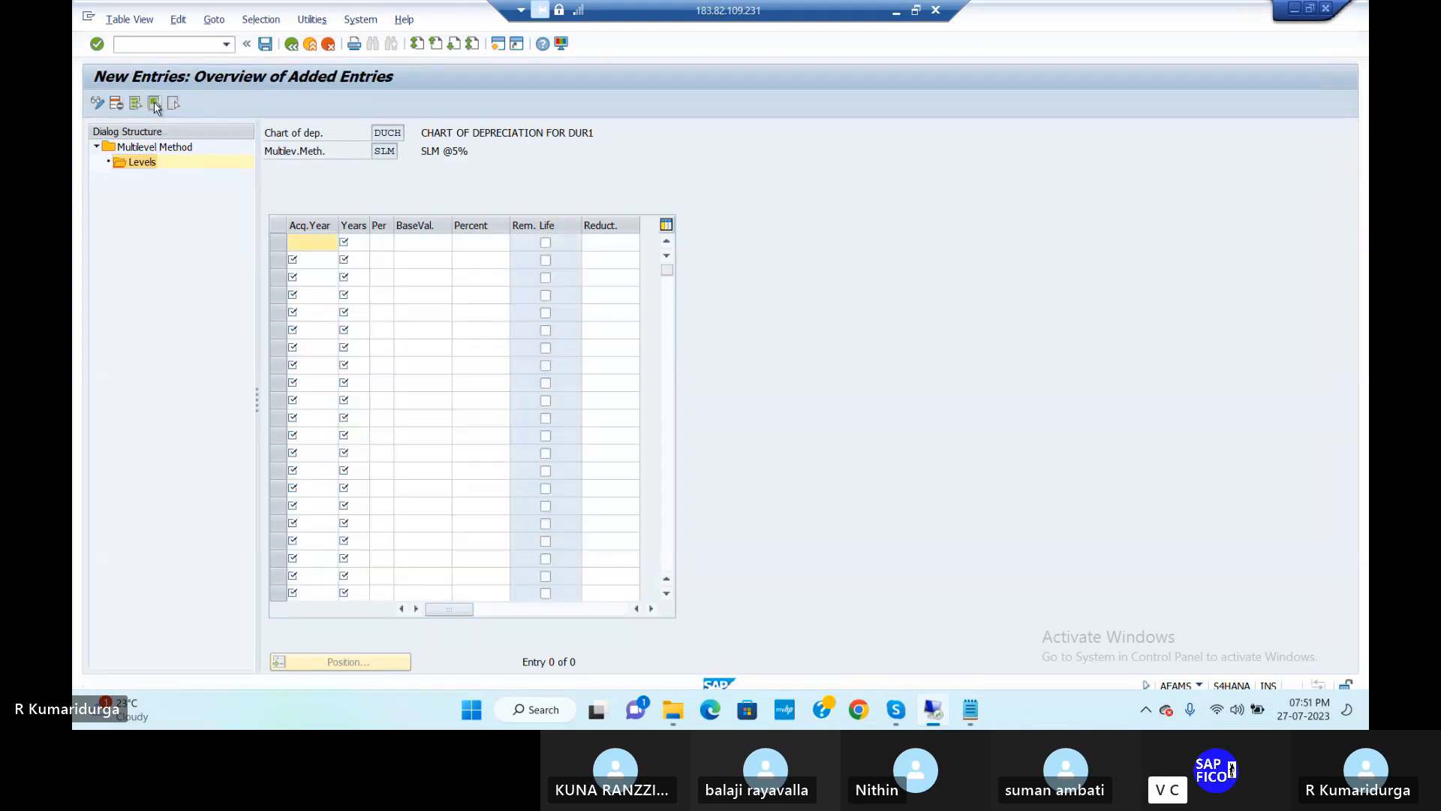
{"action": "type", "text": "2023"}
{"action": "key", "text": "Tab"}
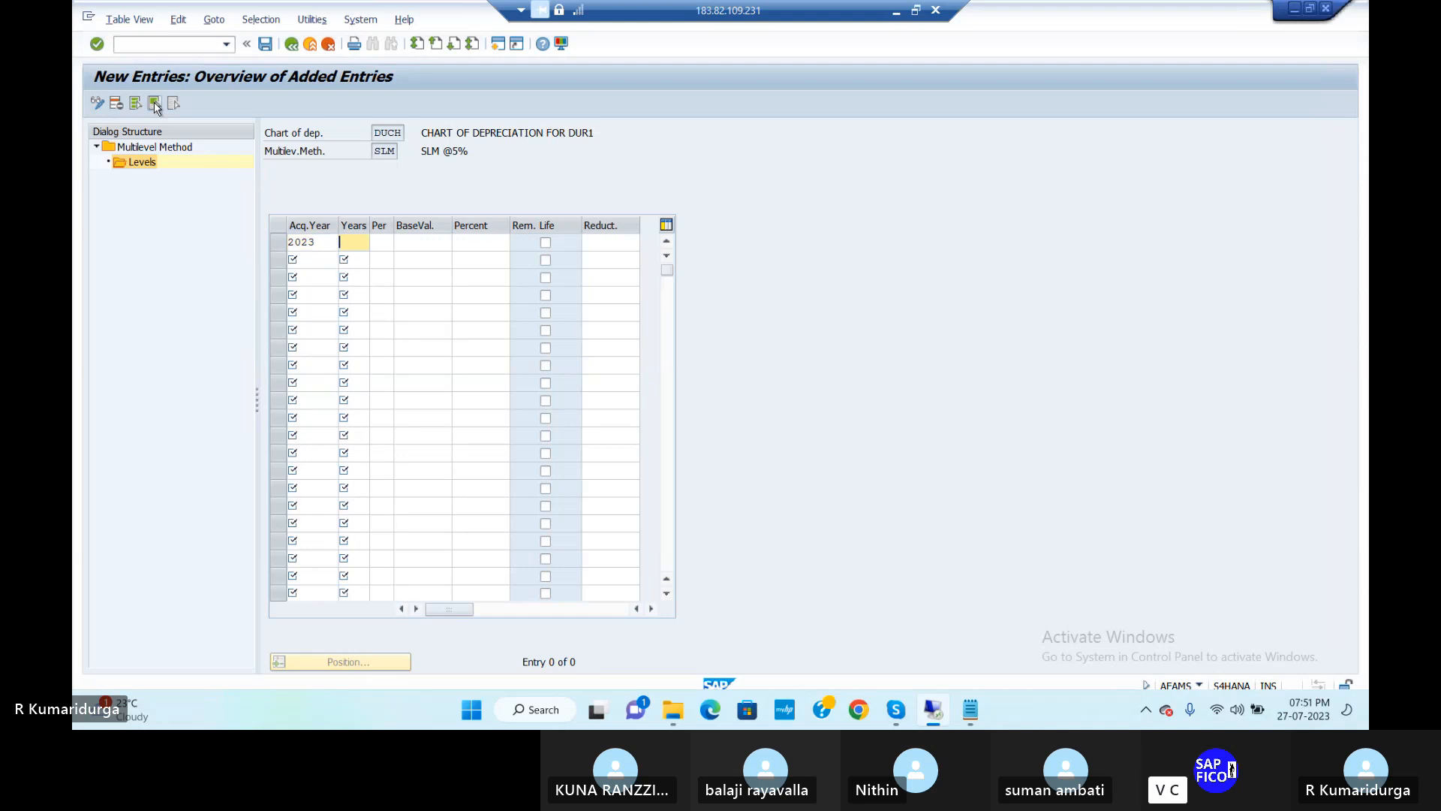
{"action": "type", "text": "999"}
{"action": "key", "text": "Tab"}
{"action": "type", "text": "12"}
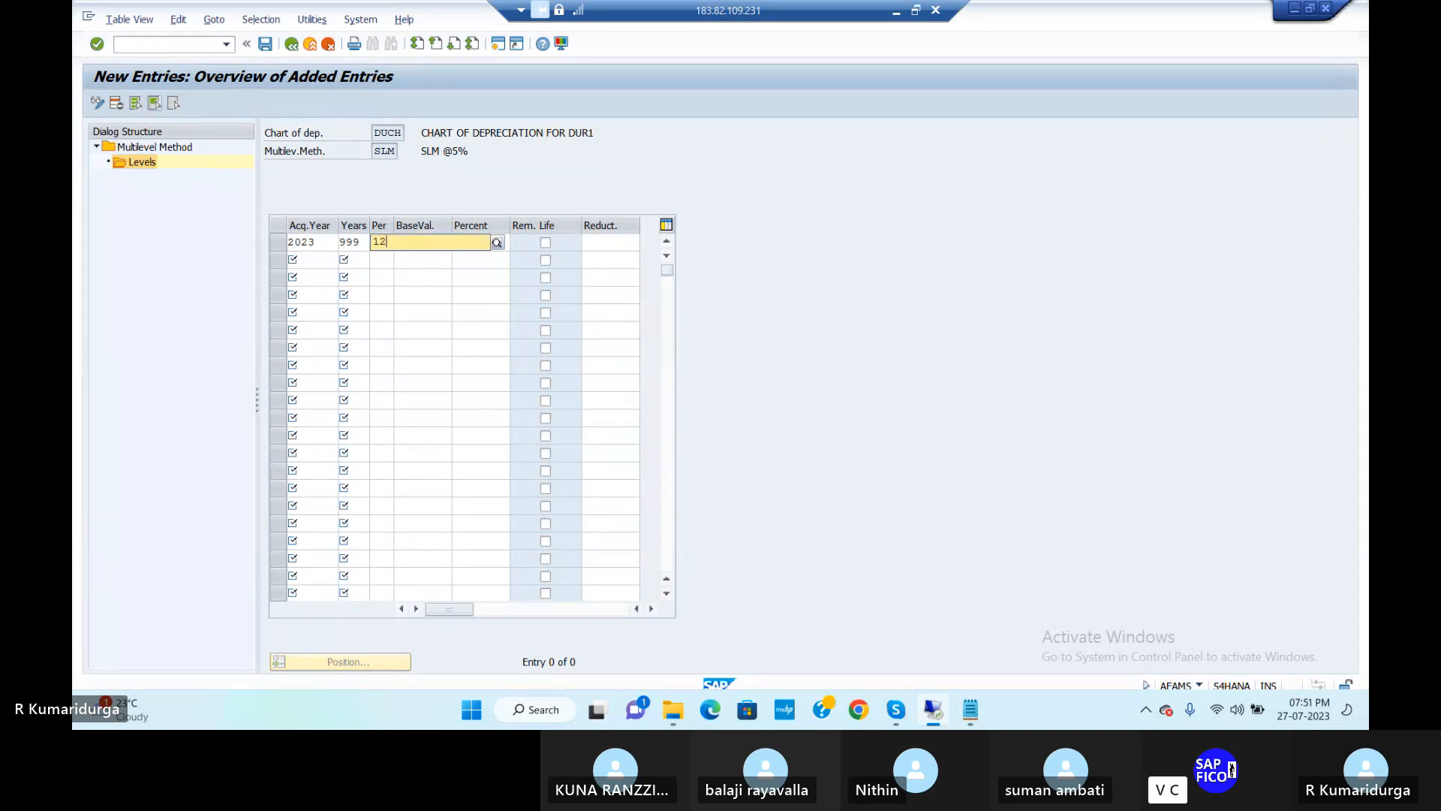
{"action": "key", "text": "Return"}
{"action": "key", "text": "Tab"}
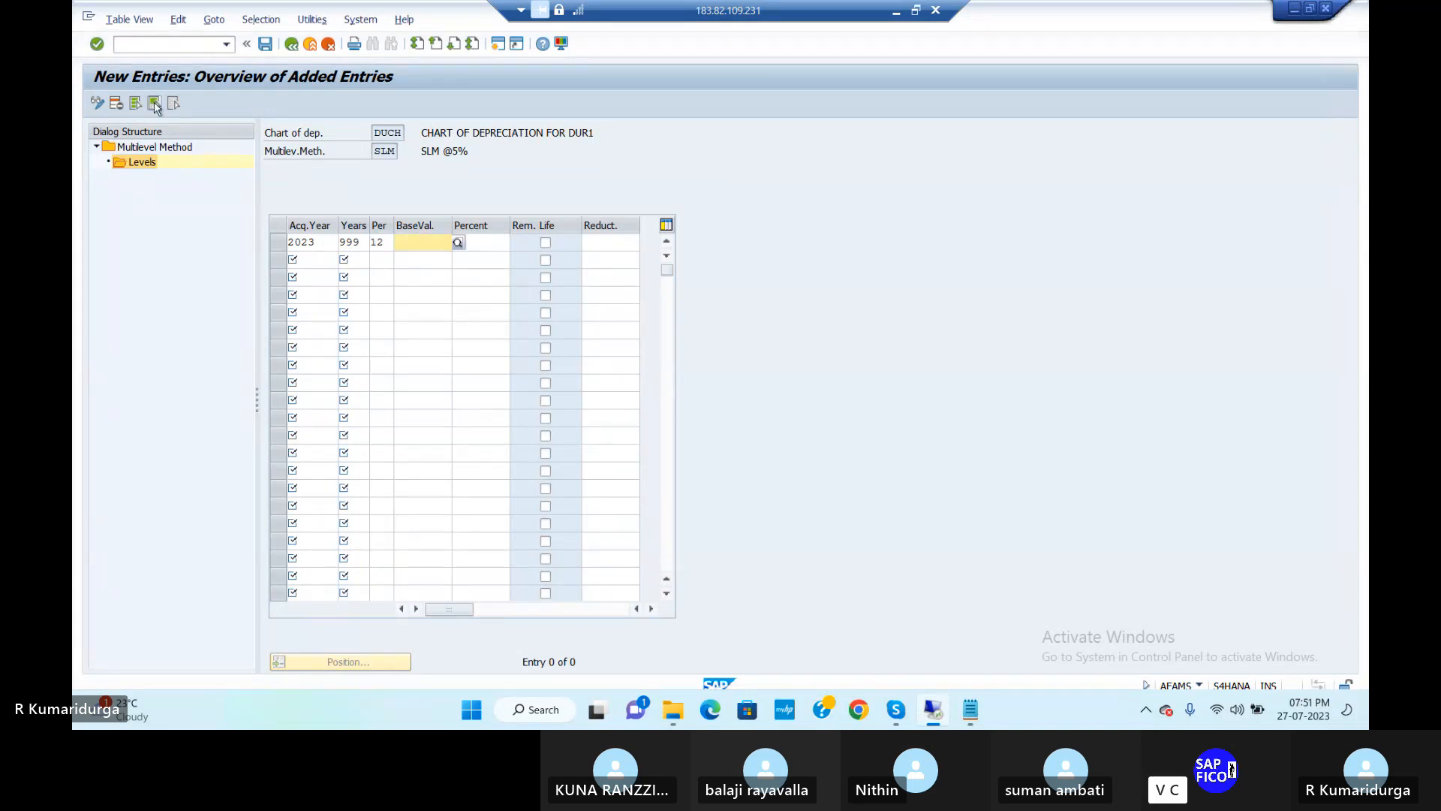
{"action": "type", "text": "01"}
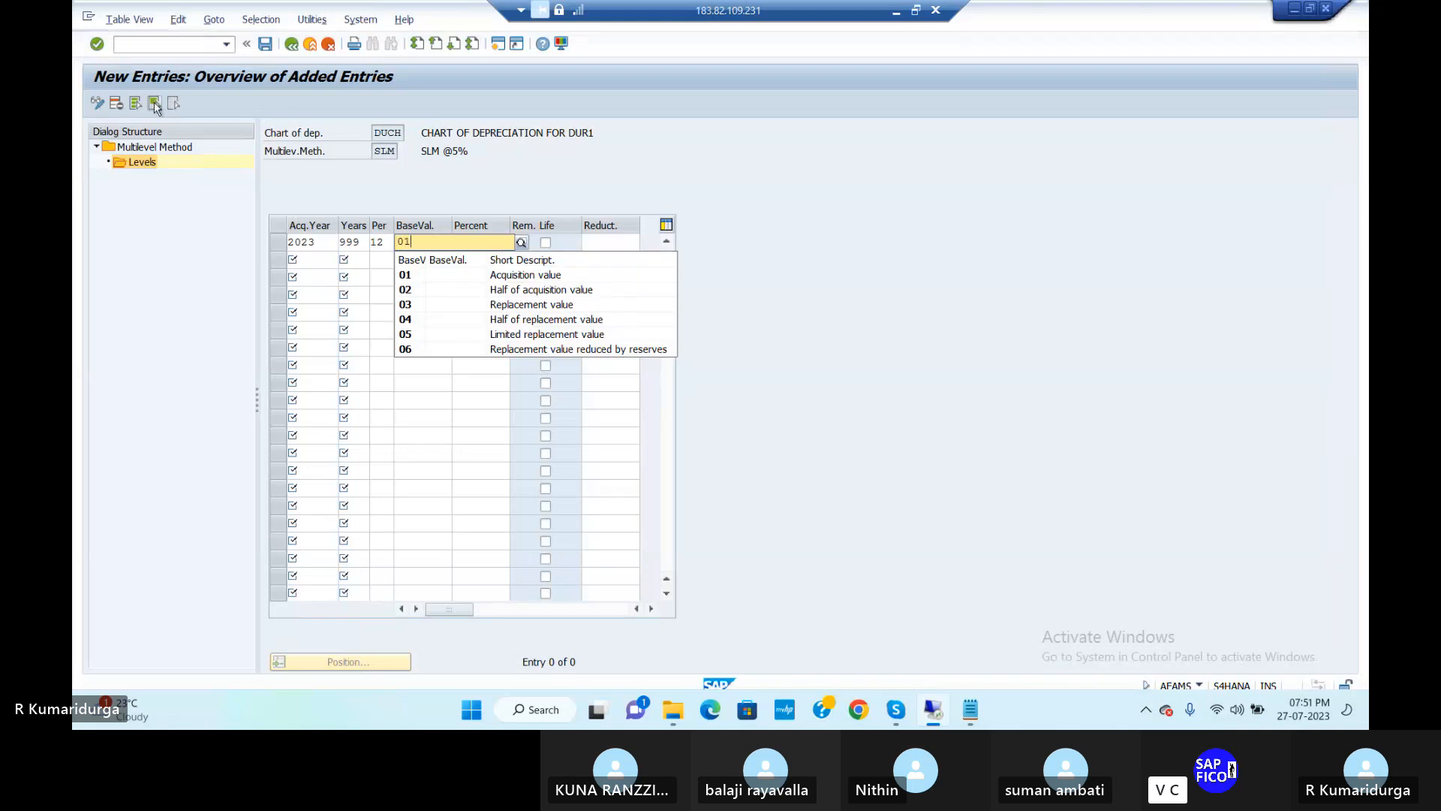
{"action": "key", "text": "Tab"}
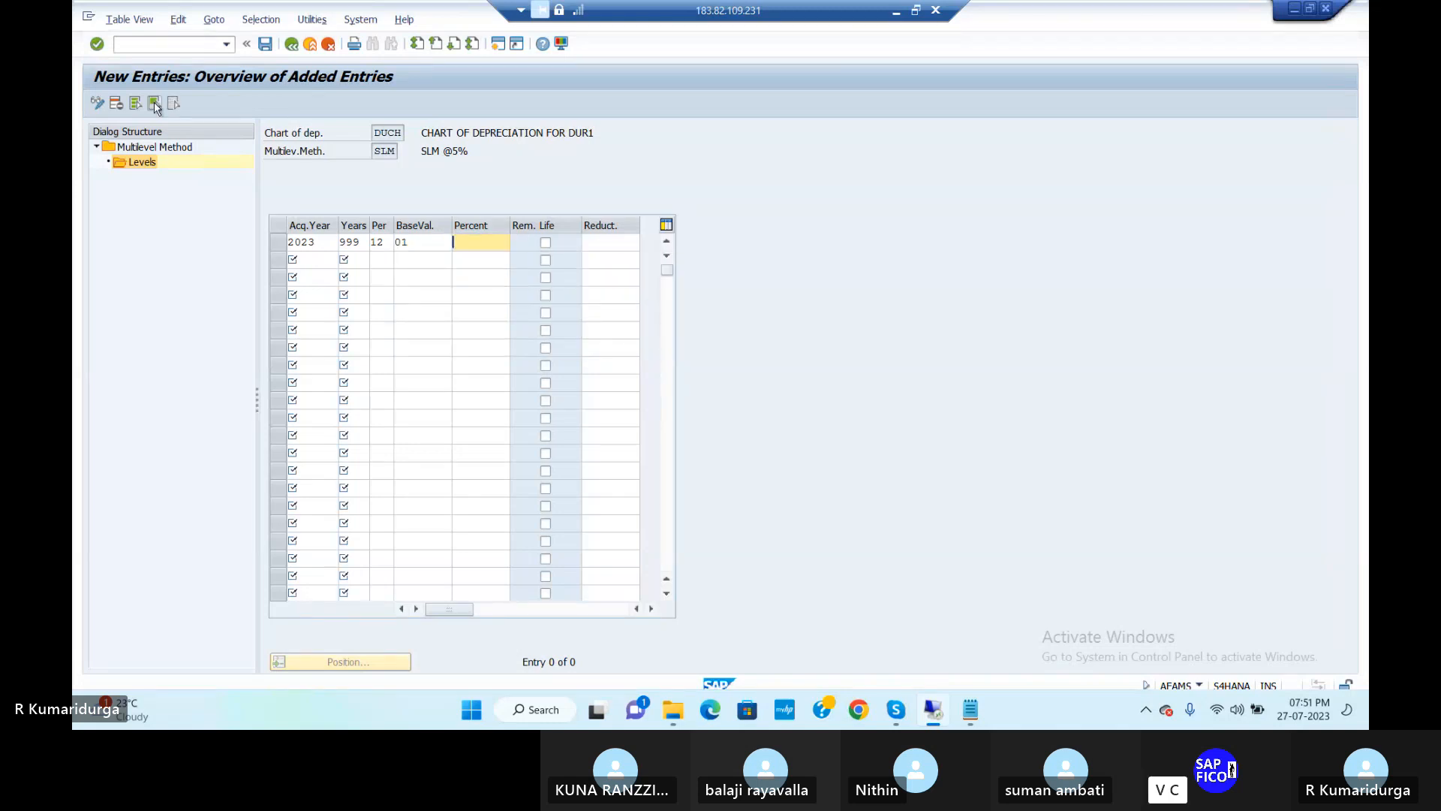
{"action": "type", "text": "5"}
{"action": "left_click", "coordinate": [155, 105]}
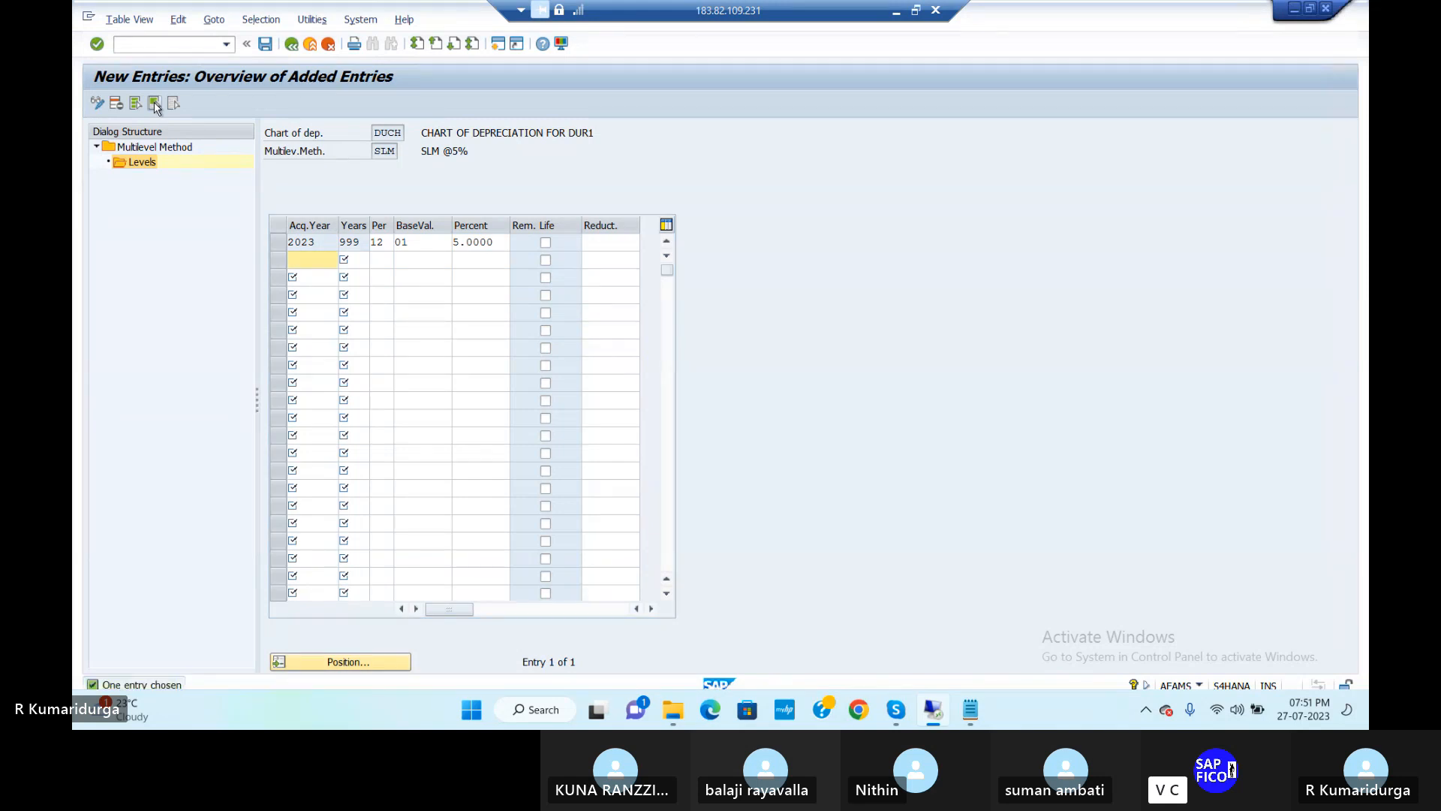
Save the SLM level, confirm the customizing request, and return to the multilevel method overview
{"action": "left_click", "coordinate": [262, 52]}
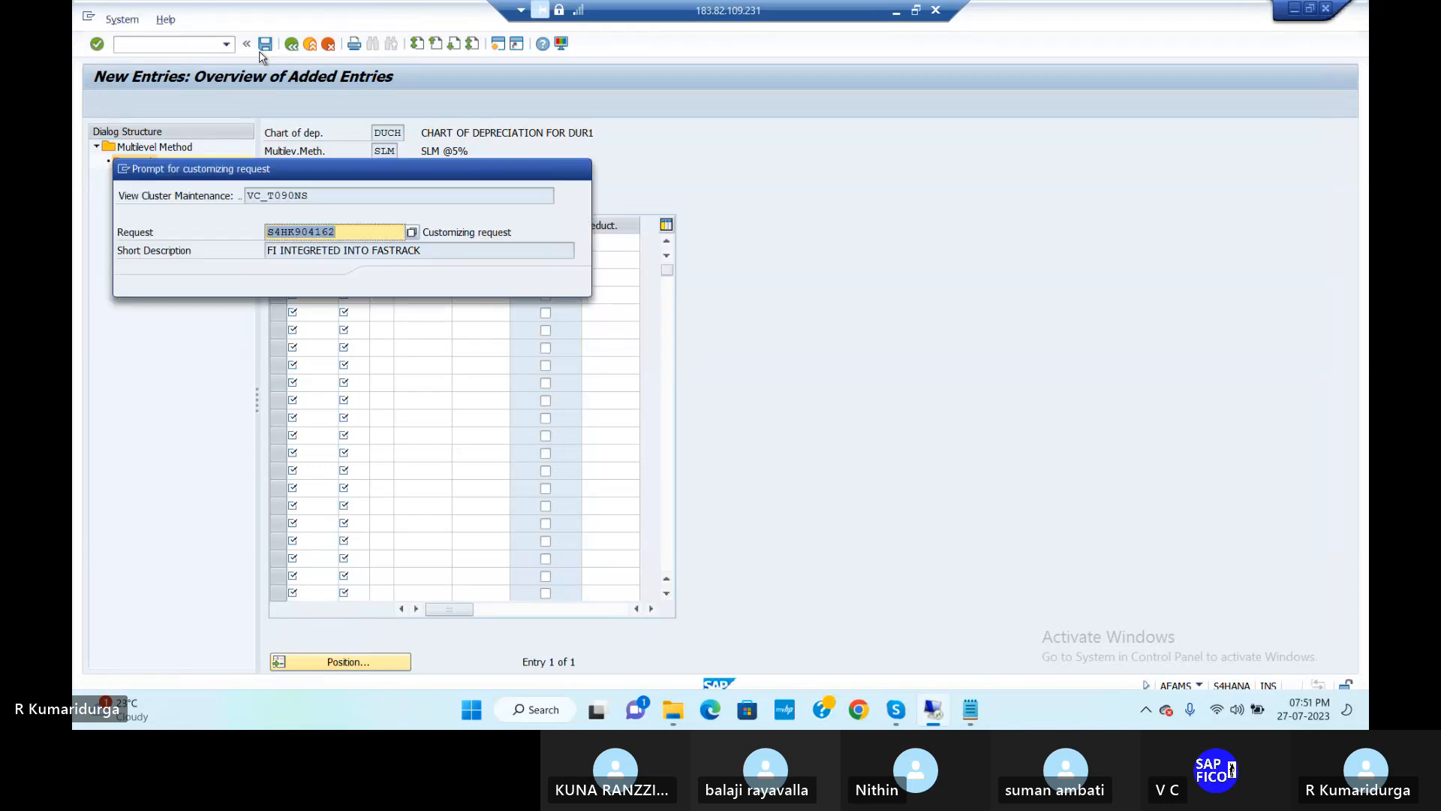
{"action": "key", "text": "Return"}
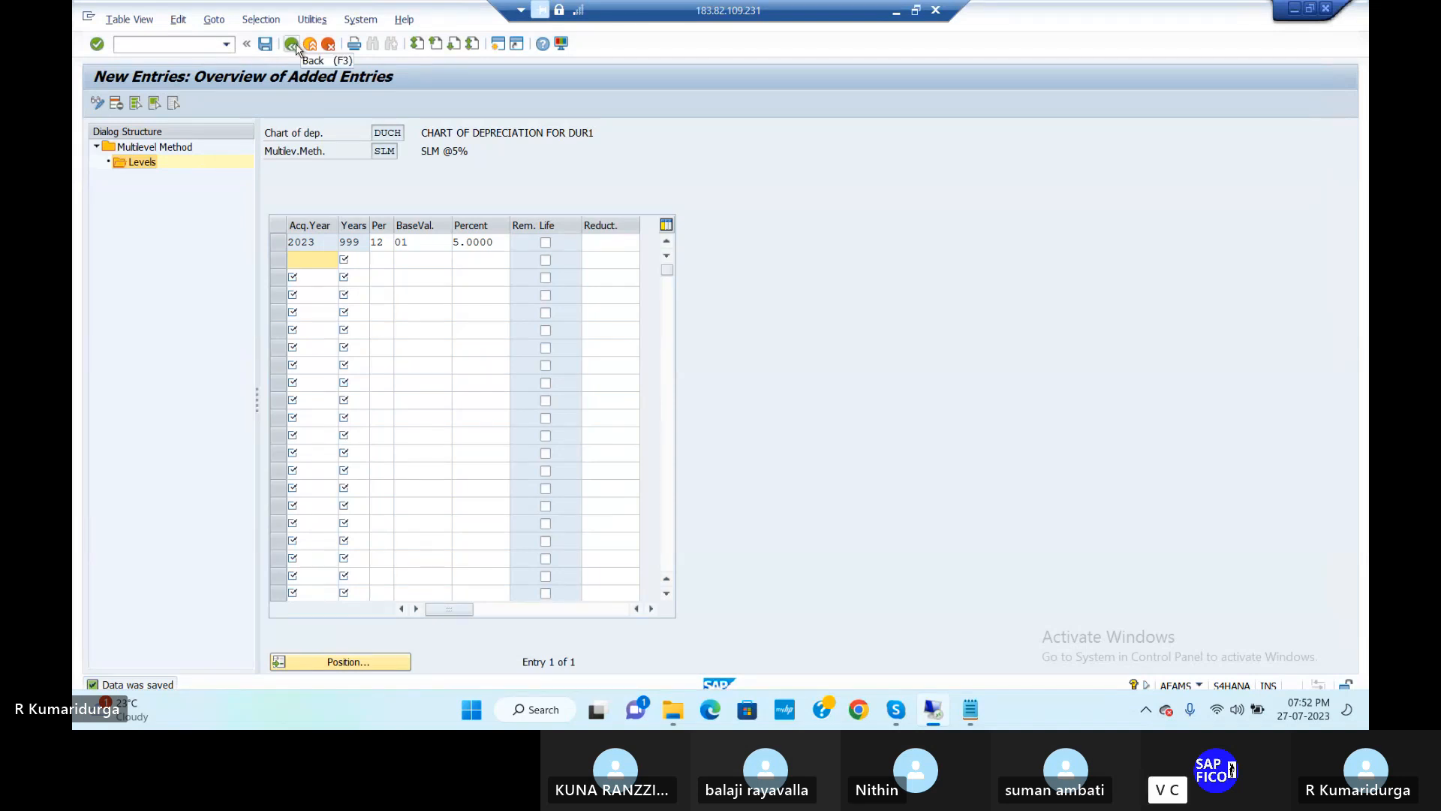
{"action": "left_click", "coordinate": [294, 46]}
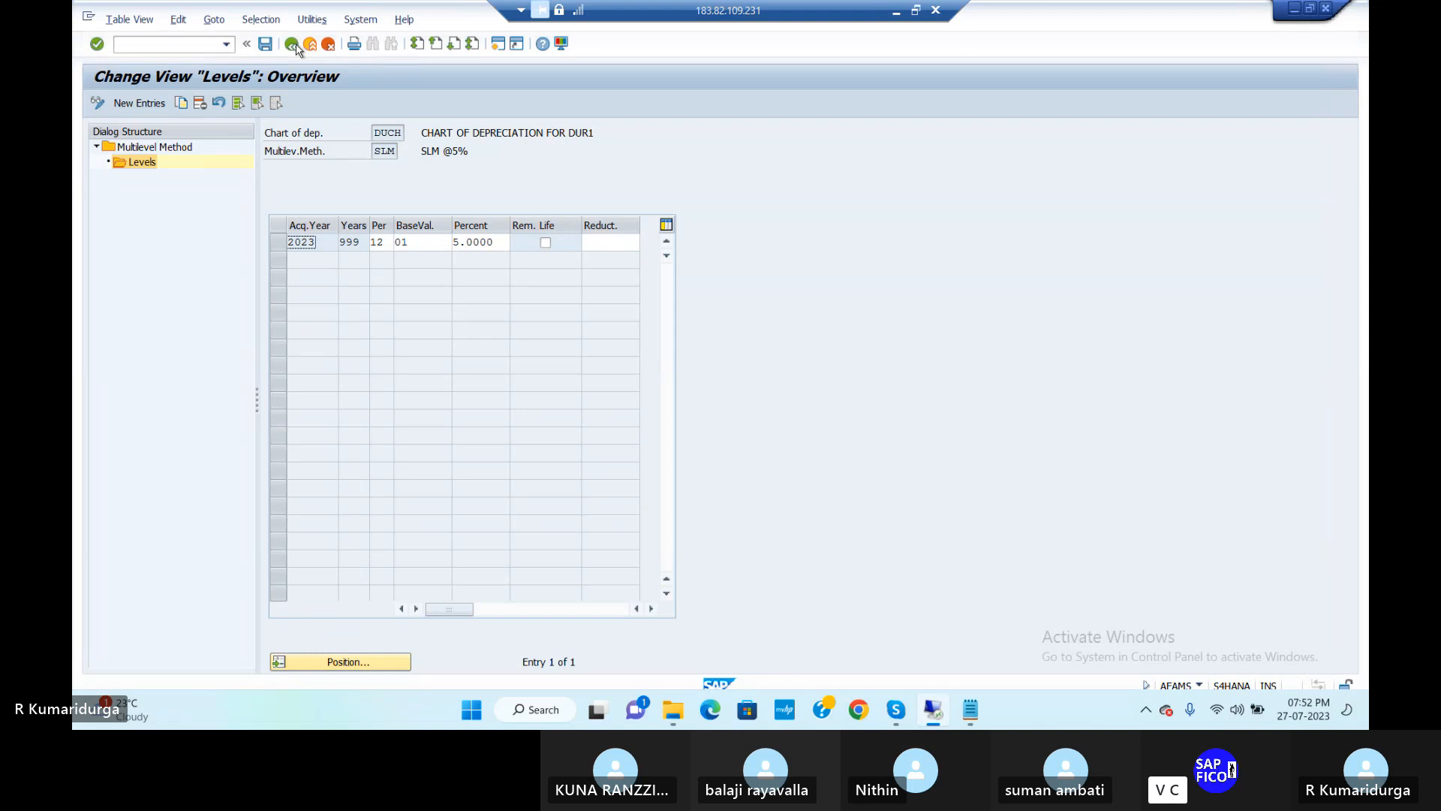
{"action": "left_click", "coordinate": [295, 46]}
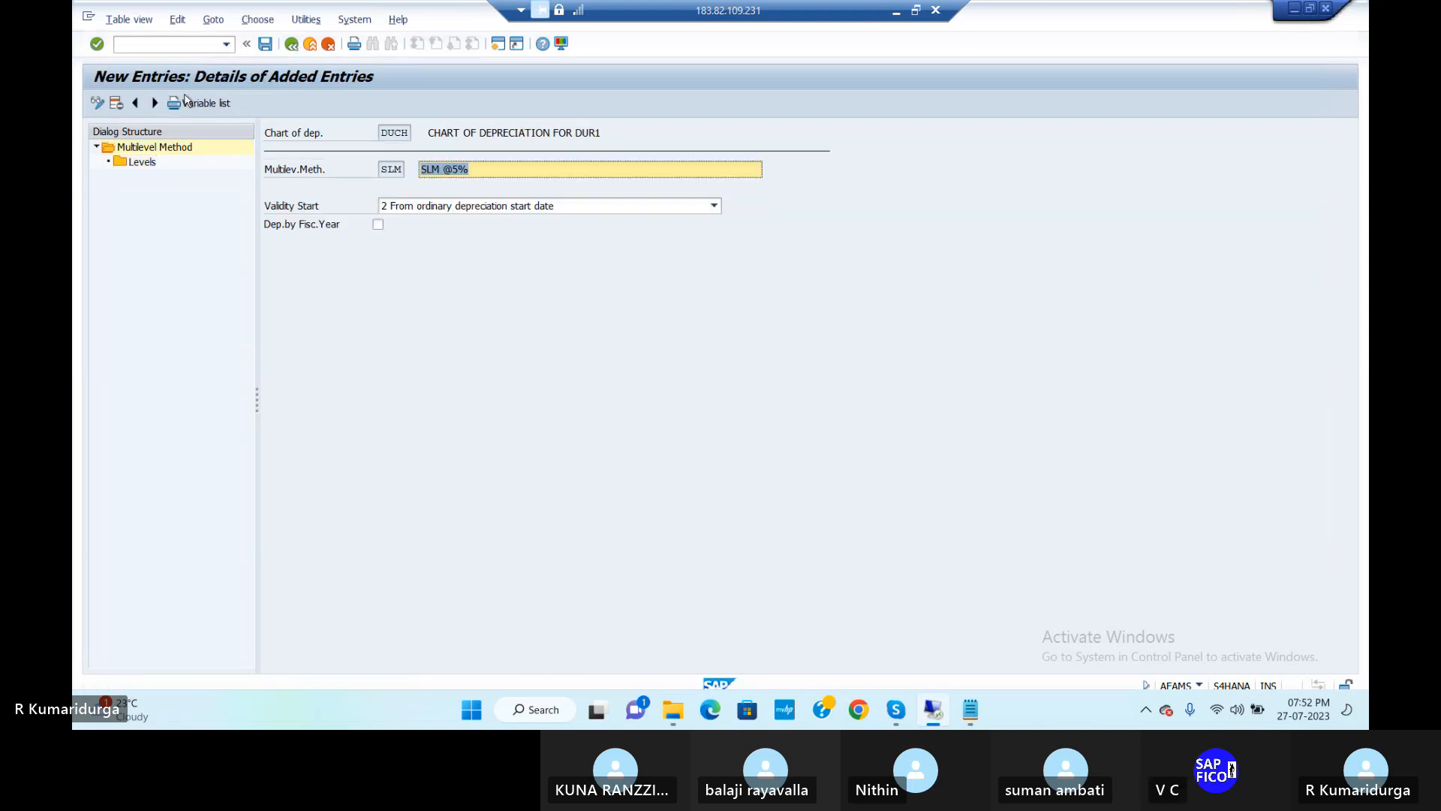
{"action": "left_click", "coordinate": [293, 48]}
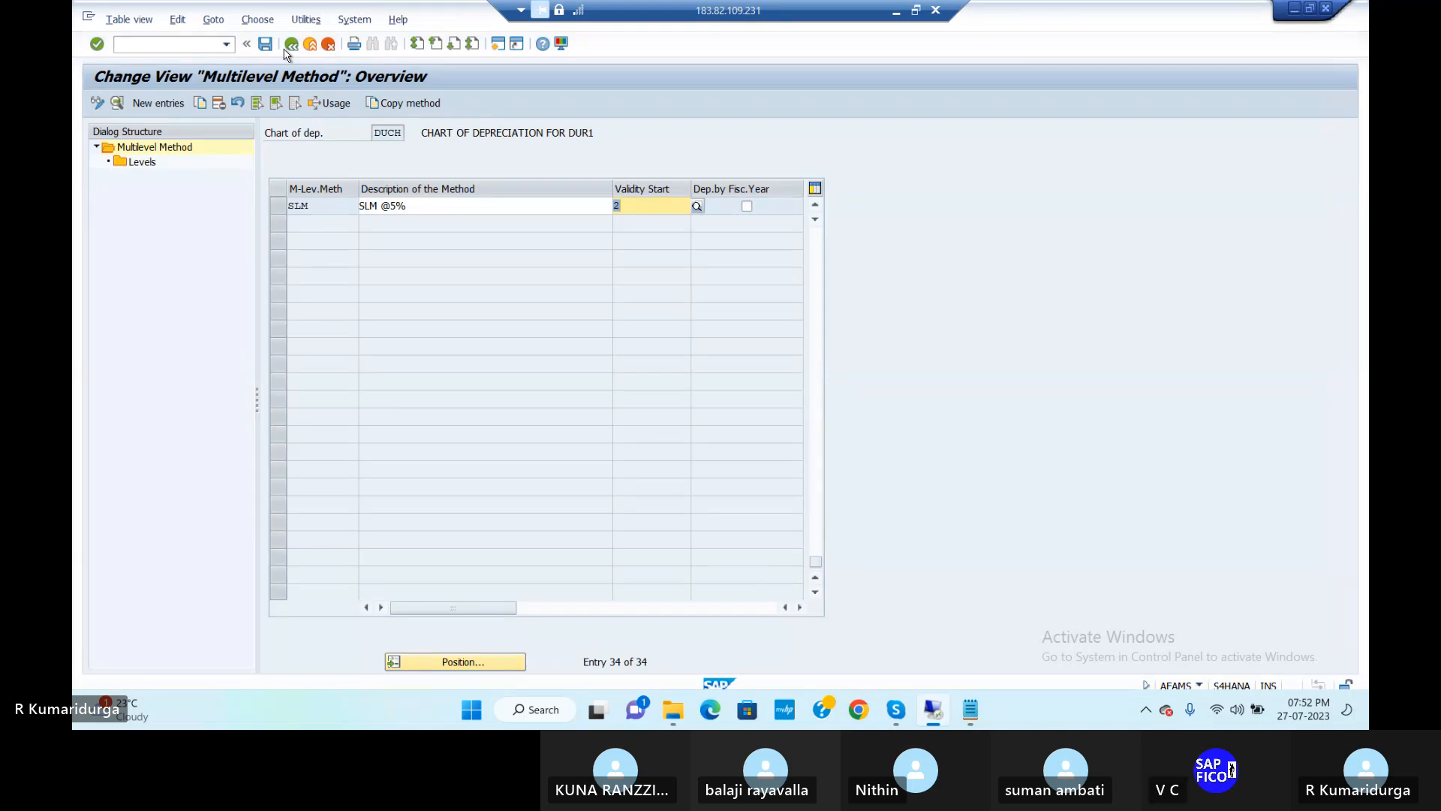
Create another multilevel method WDV described as "WDV @3%", with validity start 2 From ordinary depreciation start date
{"action": "left_click", "coordinate": [158, 103]}
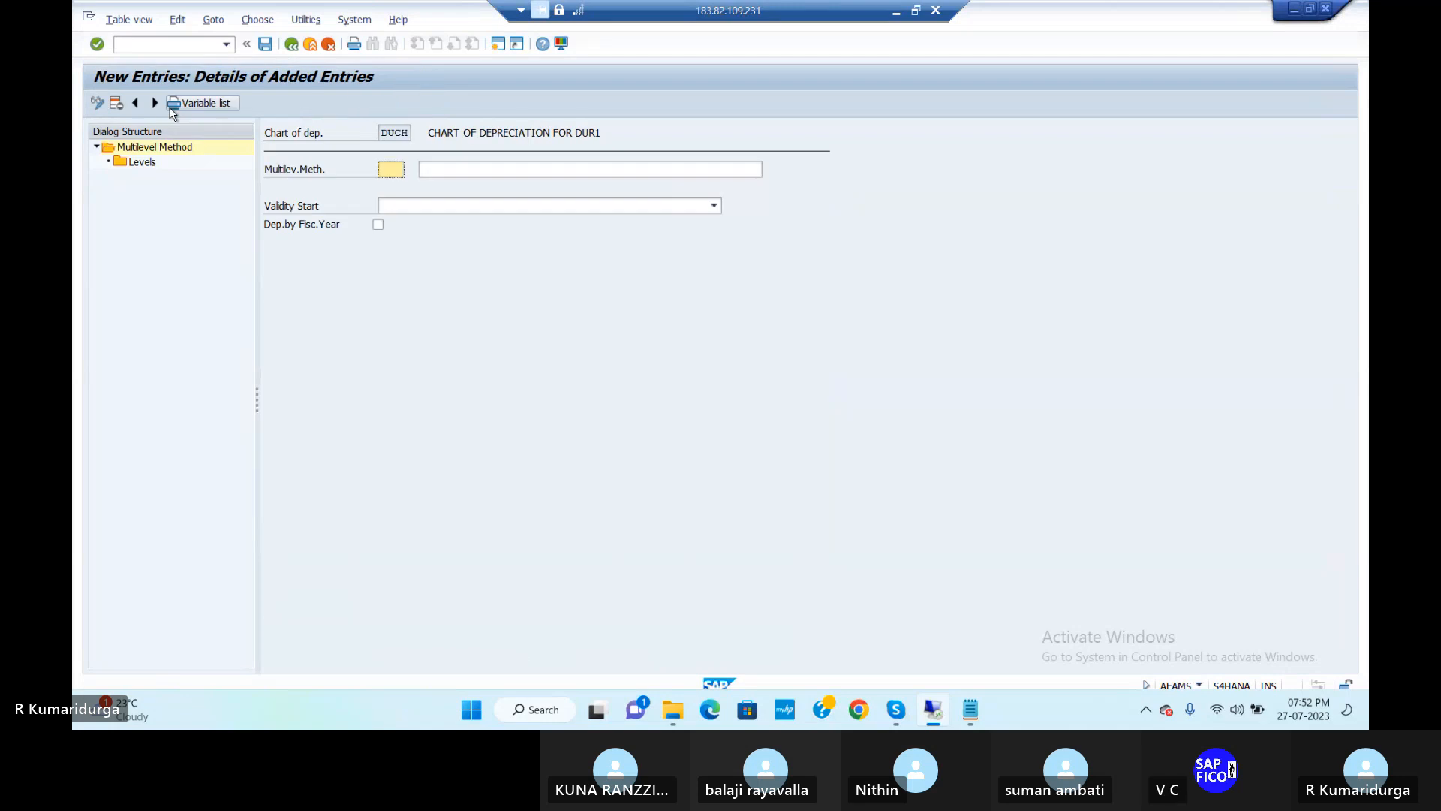
{"action": "type", "text": "WDV"}
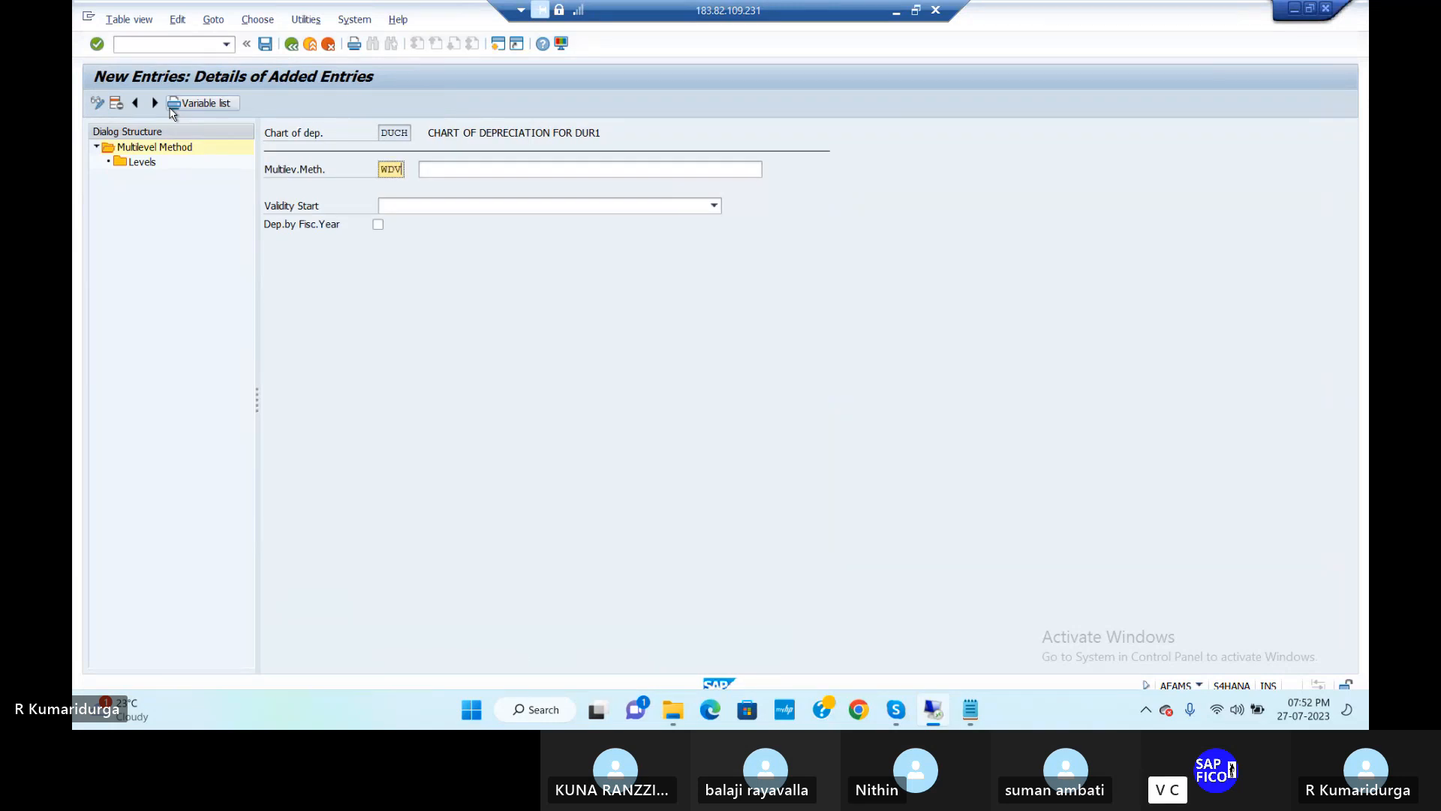
{"action": "key", "text": "Tab"}
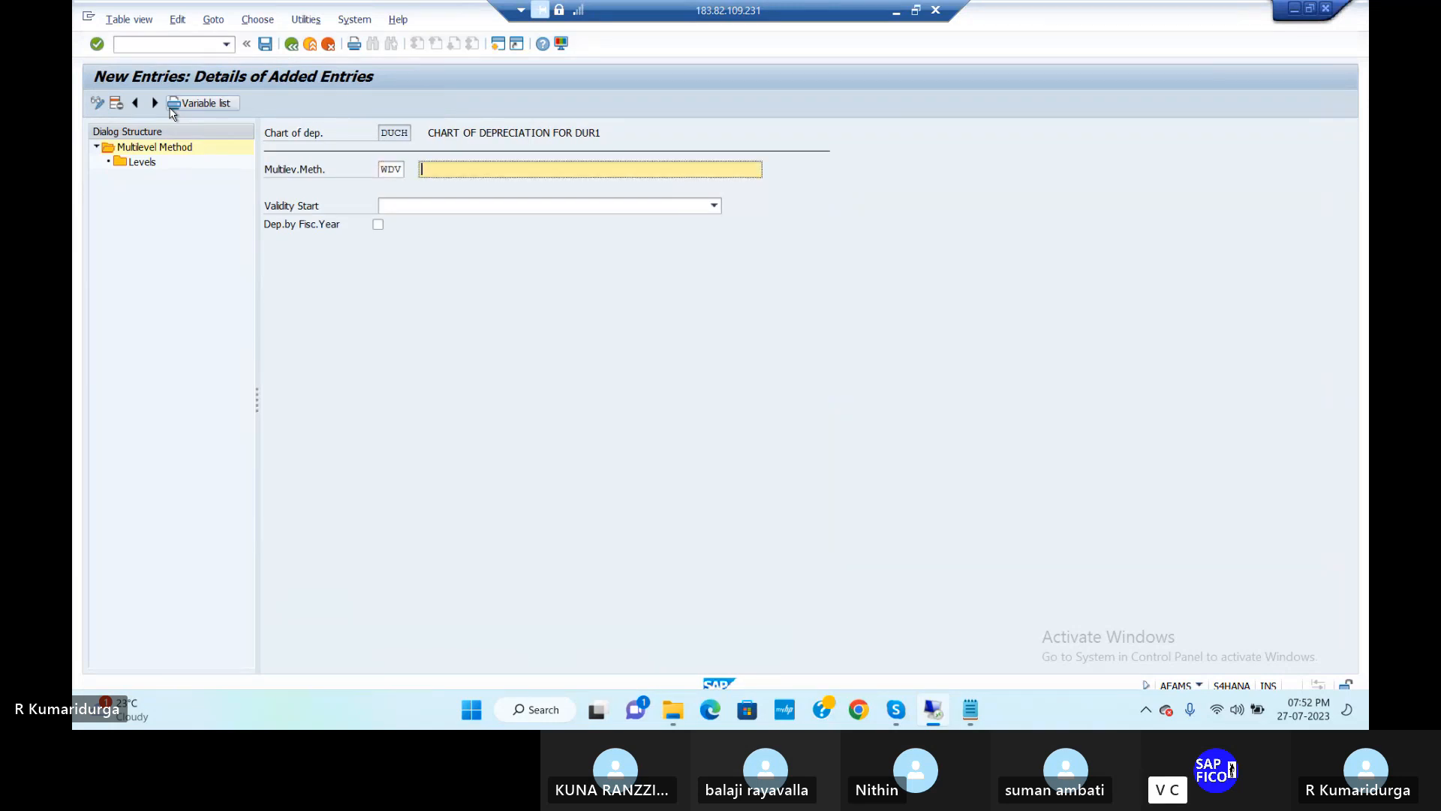
{"action": "type", "text": "WDV @3%"}
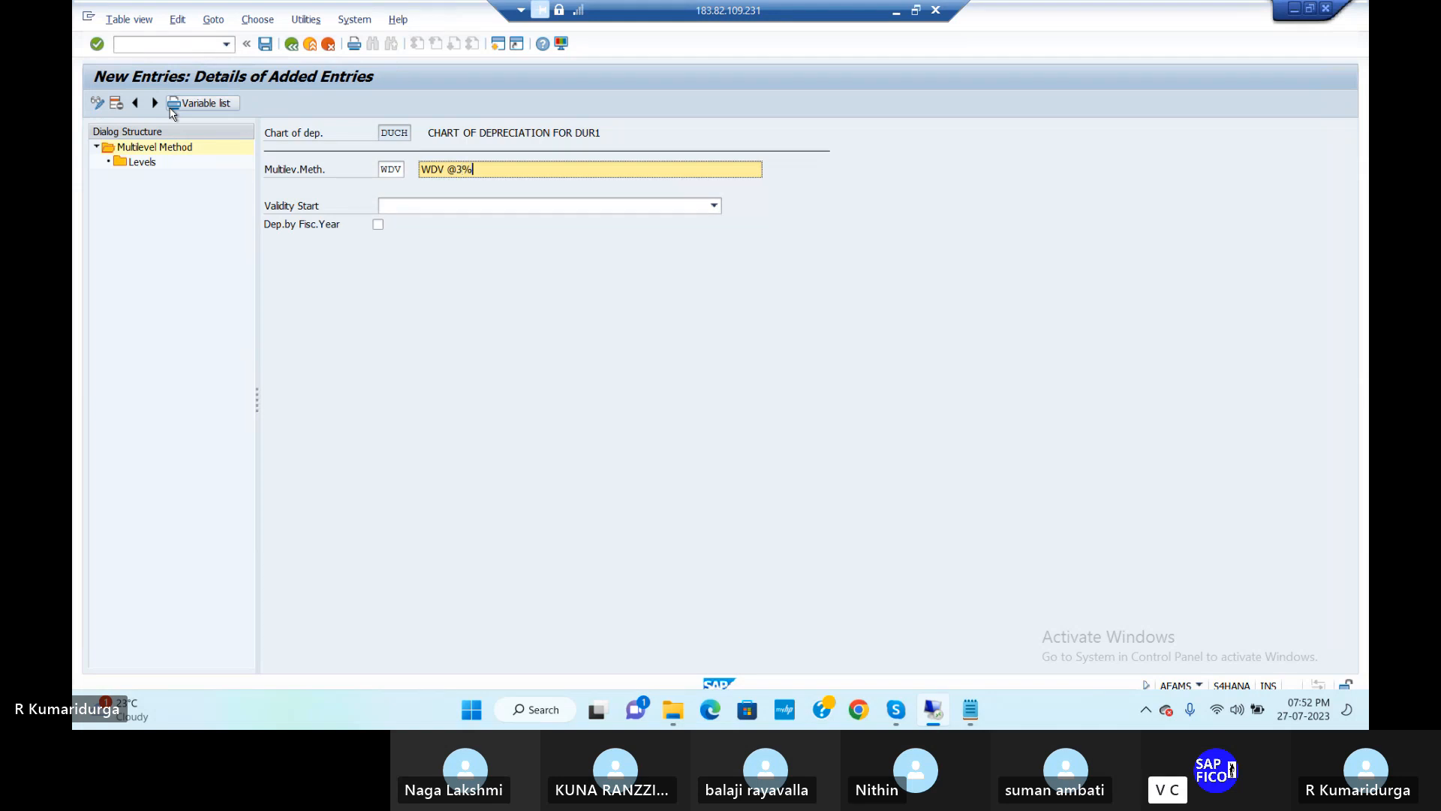
{"action": "left_click", "coordinate": [471, 209]}
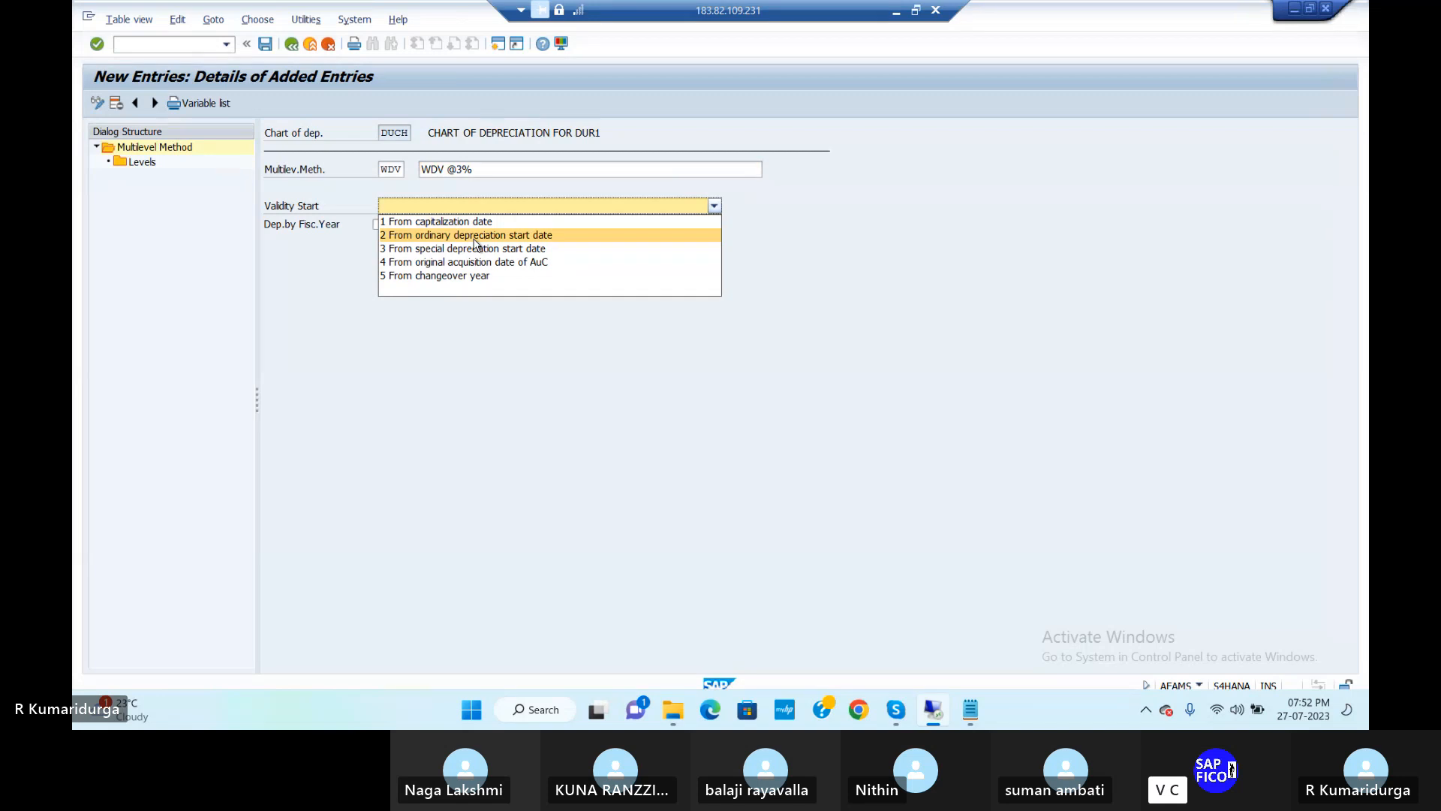
{"action": "left_click", "coordinate": [473, 237]}
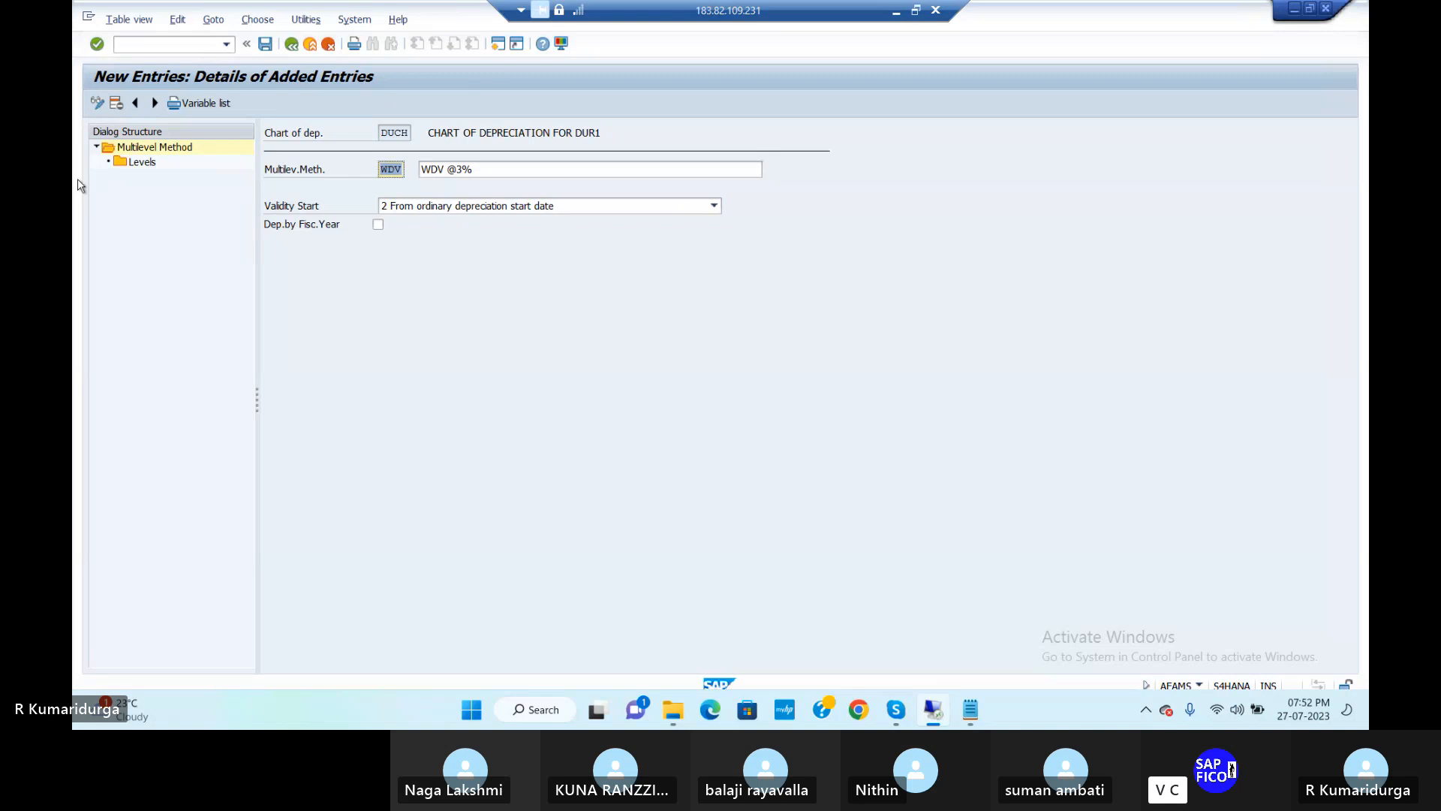
Start a new level for method WDV with acquisition year 2023, 999 years, period 12 and base value 01
{"action": "double_click", "coordinate": [123, 163]}
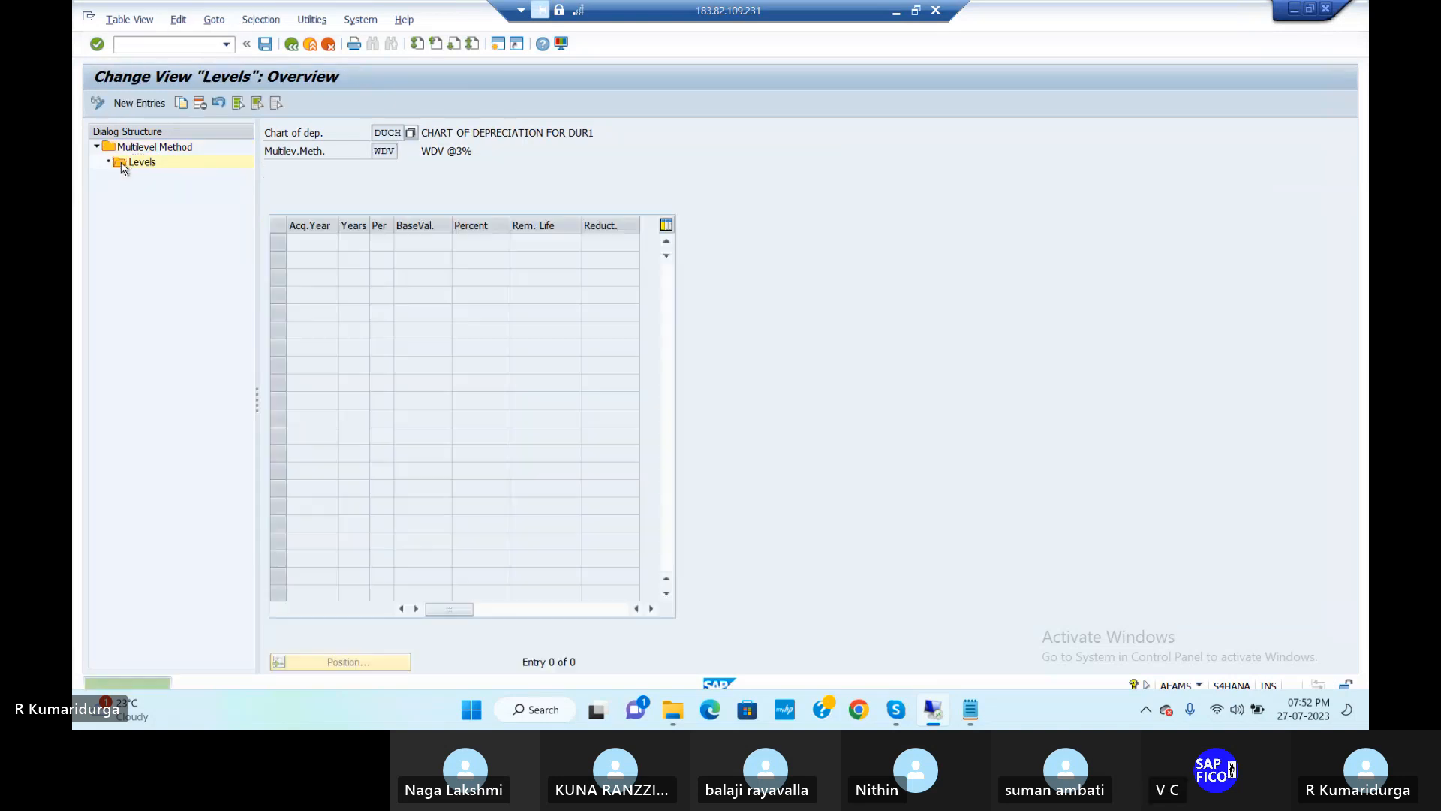
{"action": "left_click", "coordinate": [141, 104]}
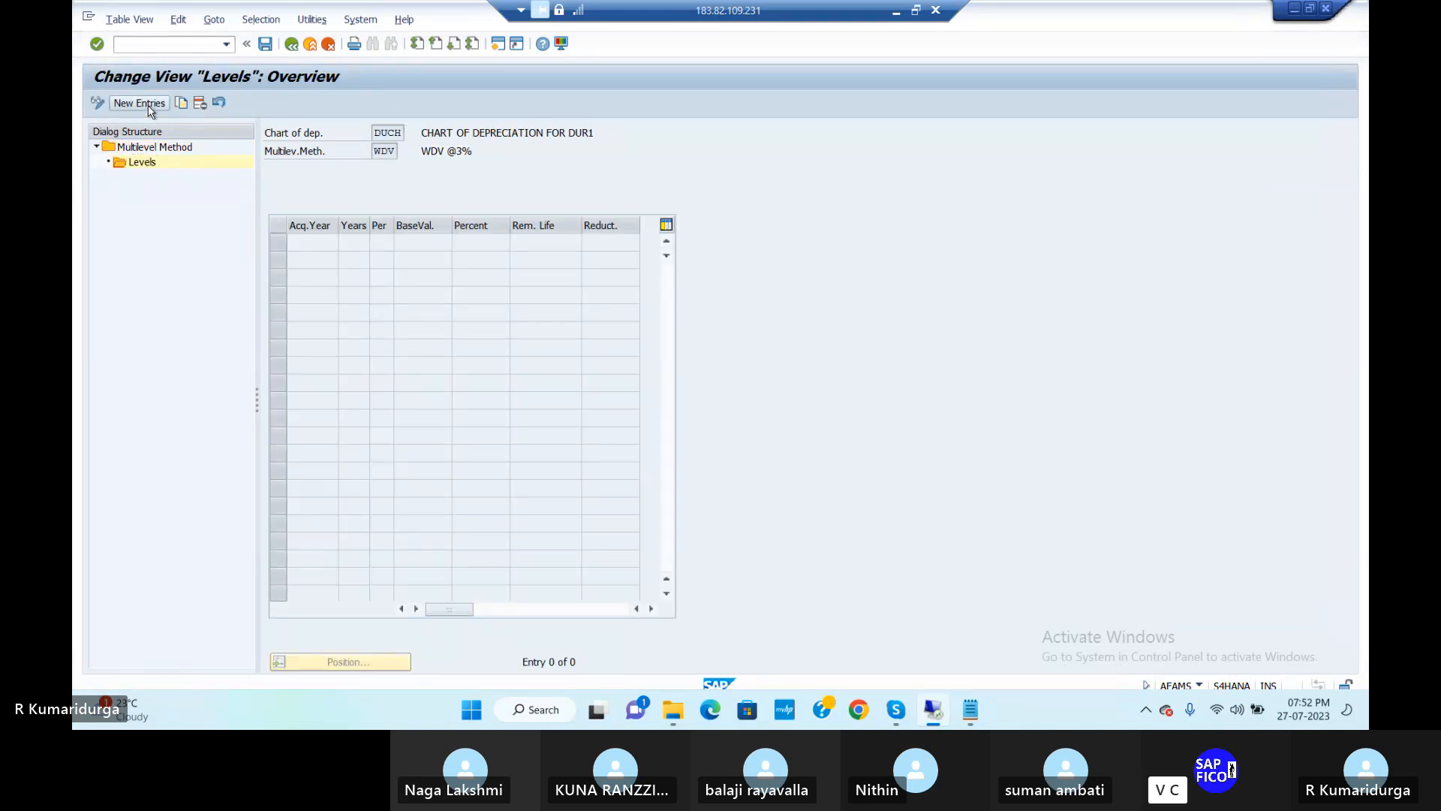
{"action": "type", "text": "2023"}
{"action": "key", "text": "Tab"}
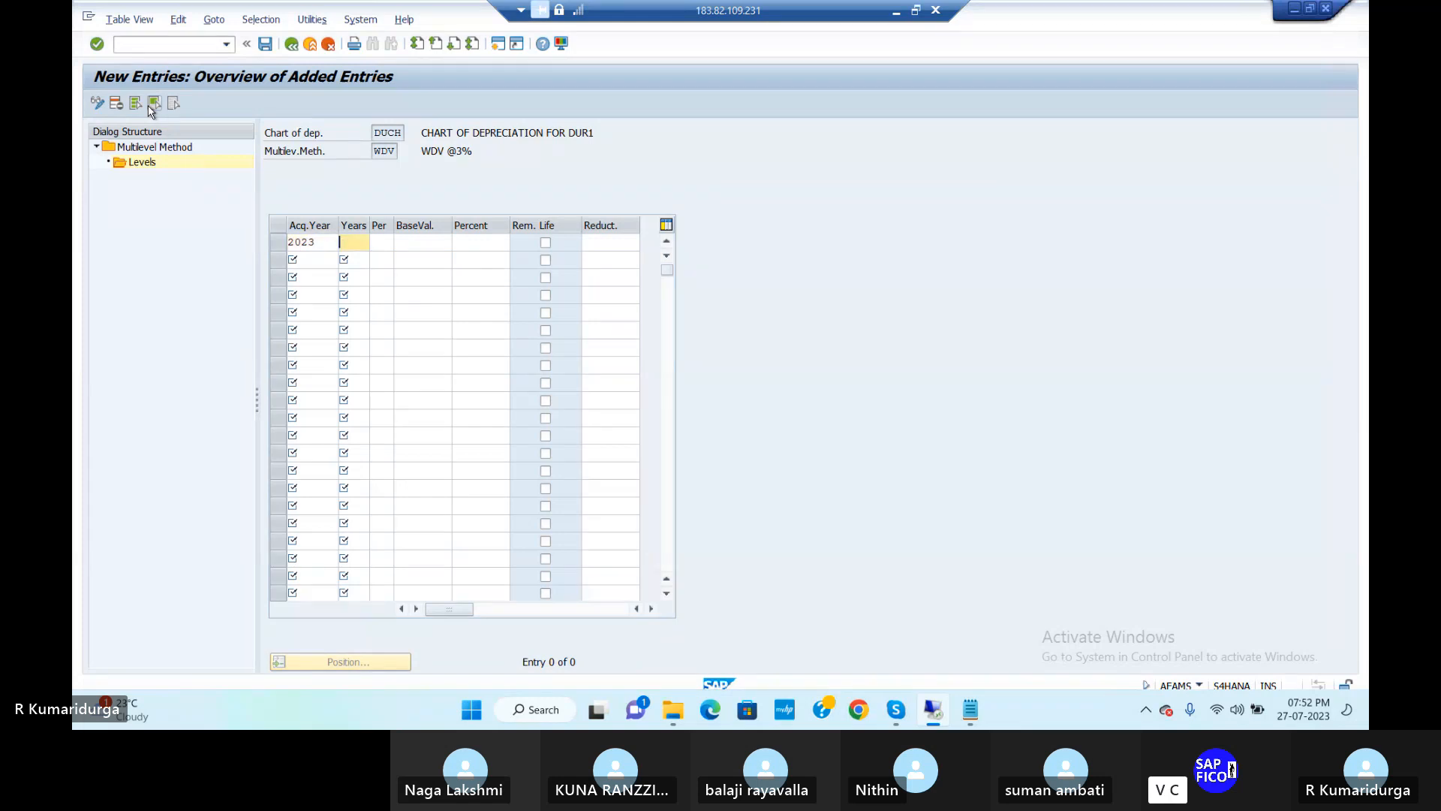
{"action": "type", "text": "999"}
{"action": "key", "text": "Tab"}
{"action": "type", "text": "12"}
{"action": "key", "text": "Tab"}
{"action": "type", "text": "01"}
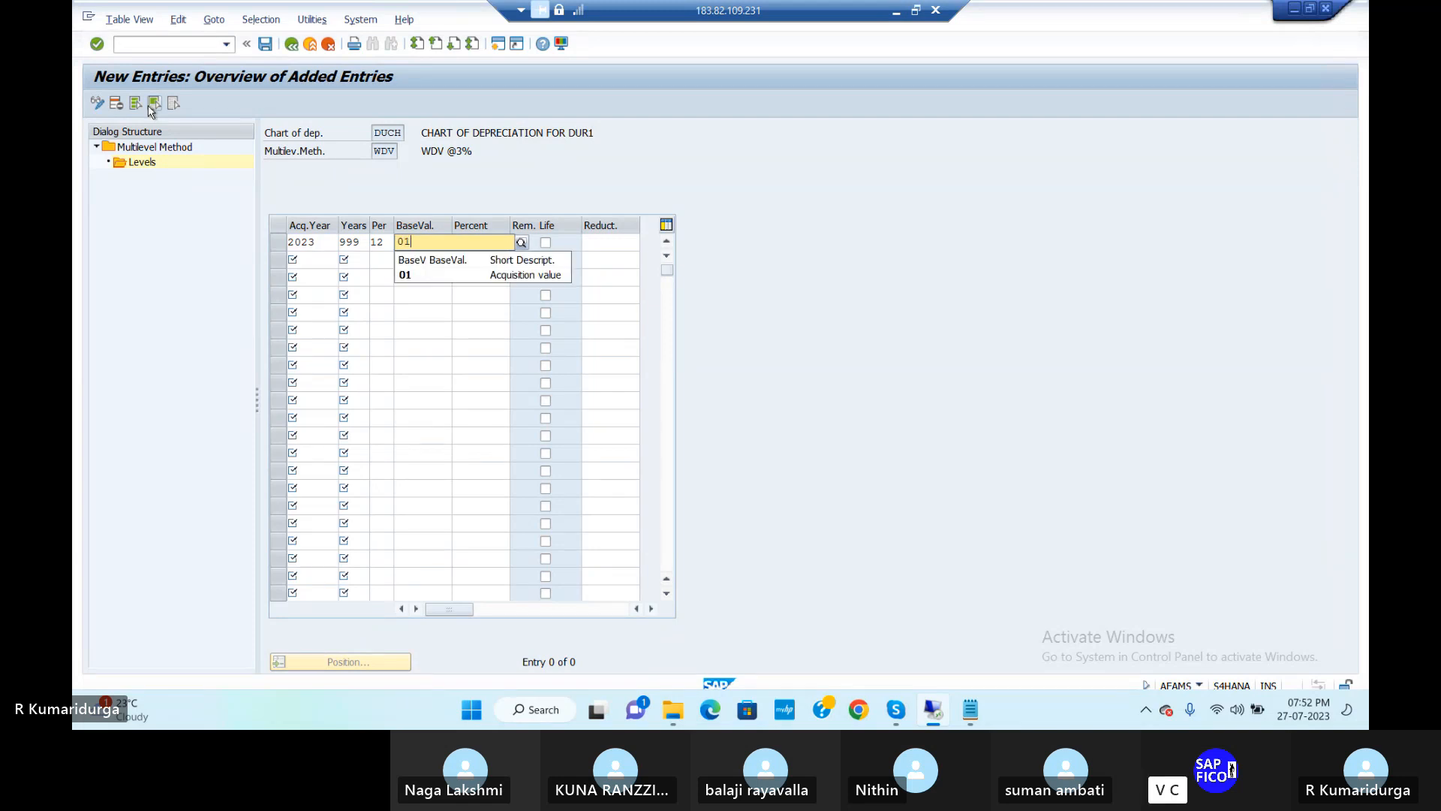
{"action": "key", "text": "Tab"}
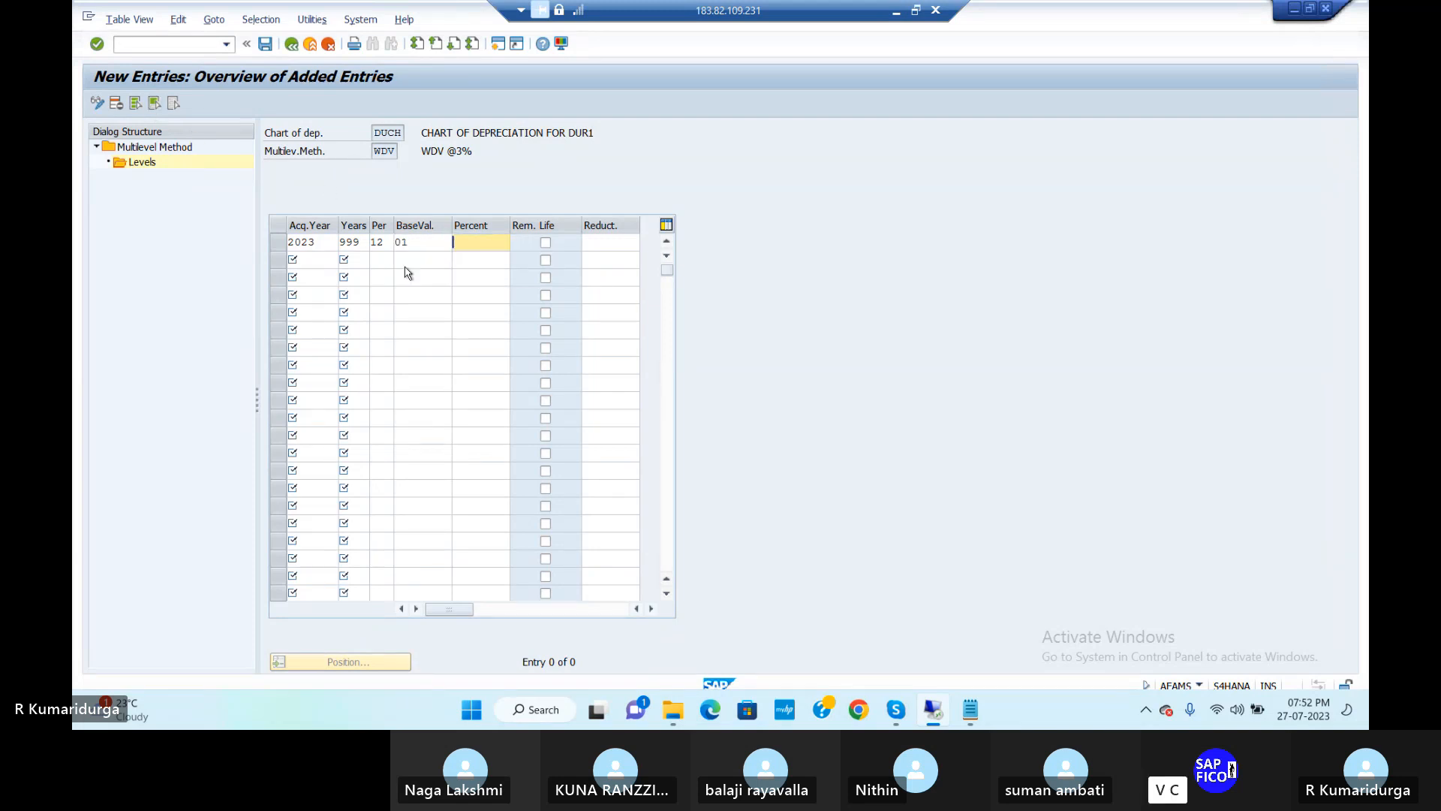
Pick base value 01 Acquisition value from the possible entries for the WDV level, set its percentage to 3, and save it
{"action": "left_click", "coordinate": [435, 244]}
{"action": "left_click", "coordinate": [458, 242]}
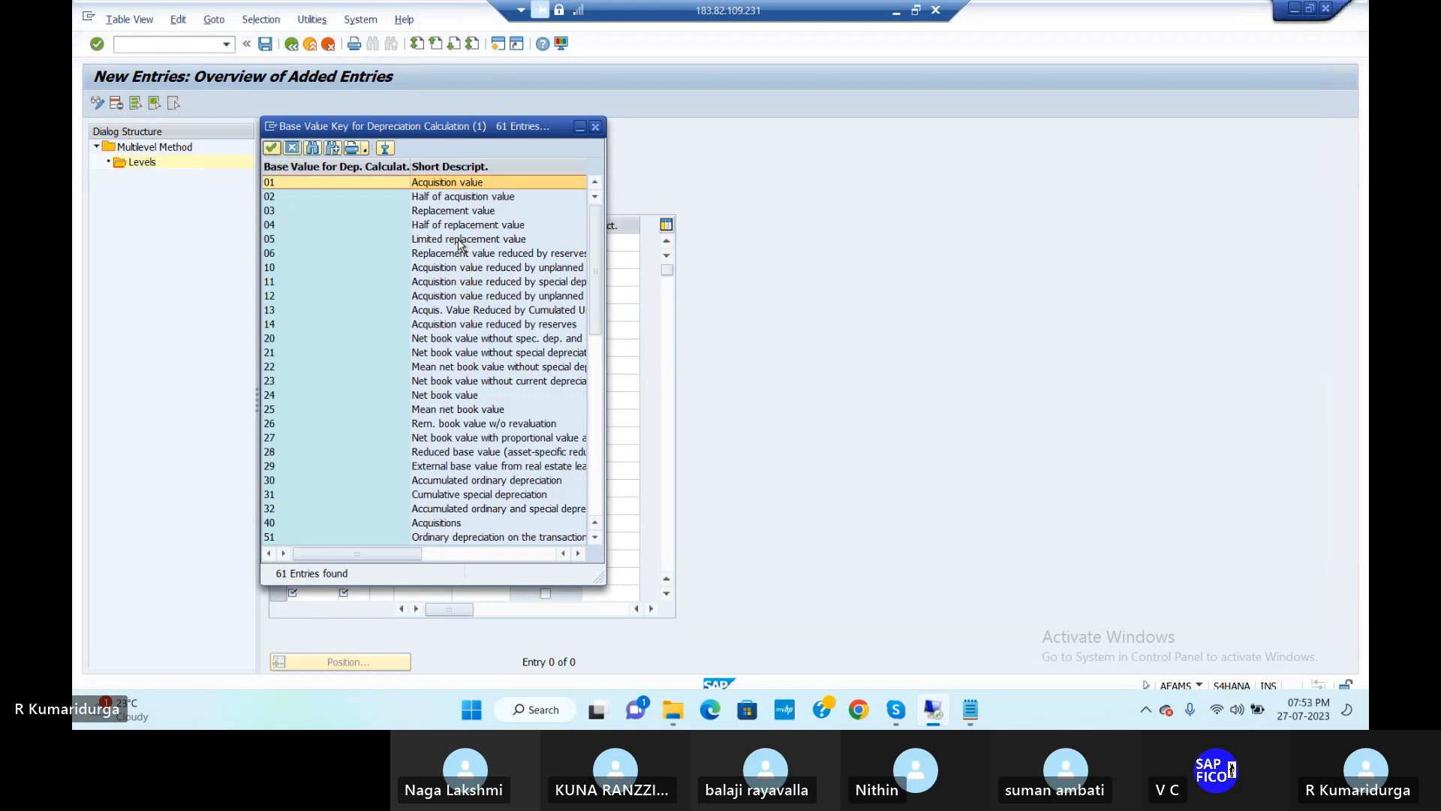
{"action": "double_click", "coordinate": [503, 183]}
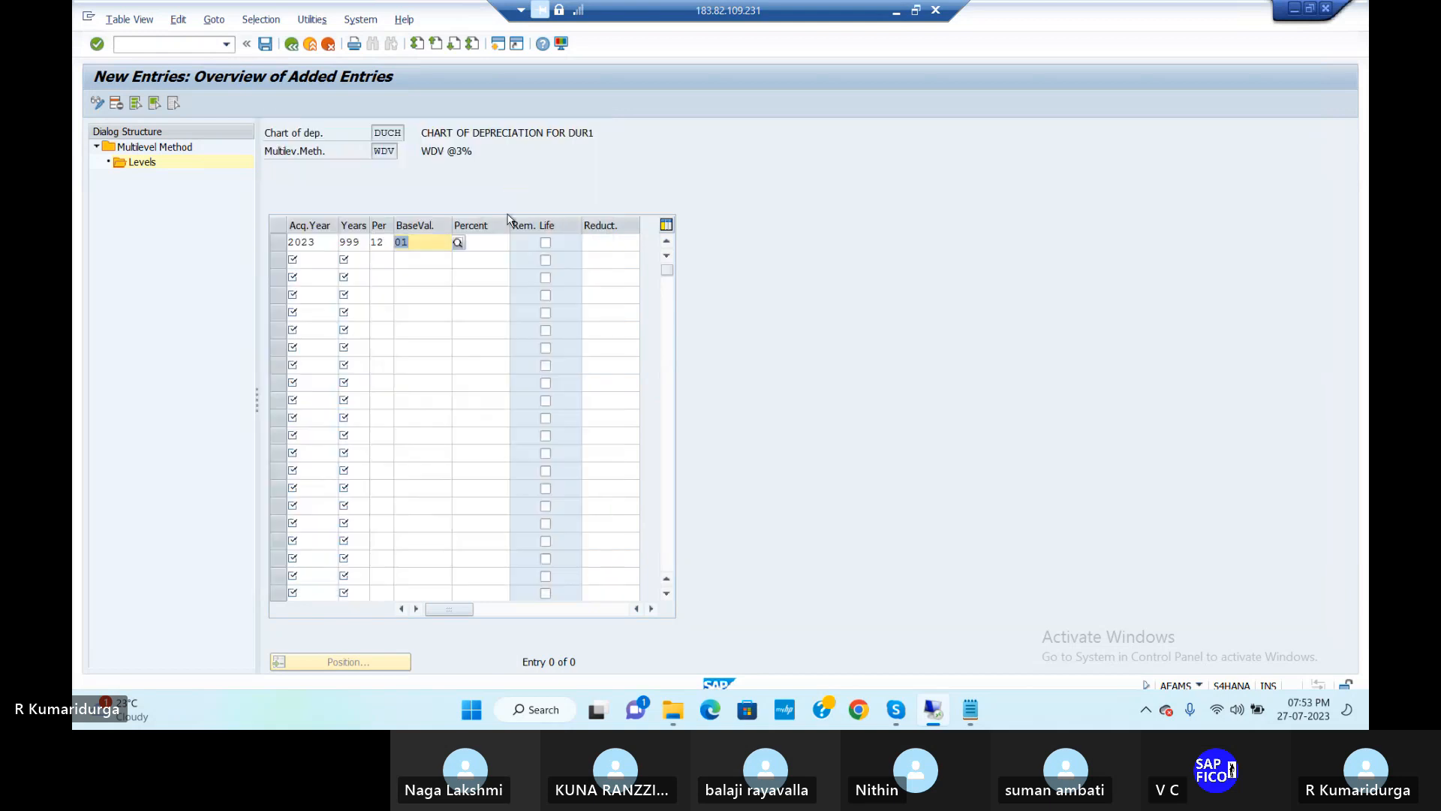
{"action": "left_click", "coordinate": [490, 242]}
{"action": "type", "text": "3"}
{"action": "key", "text": "Return"}
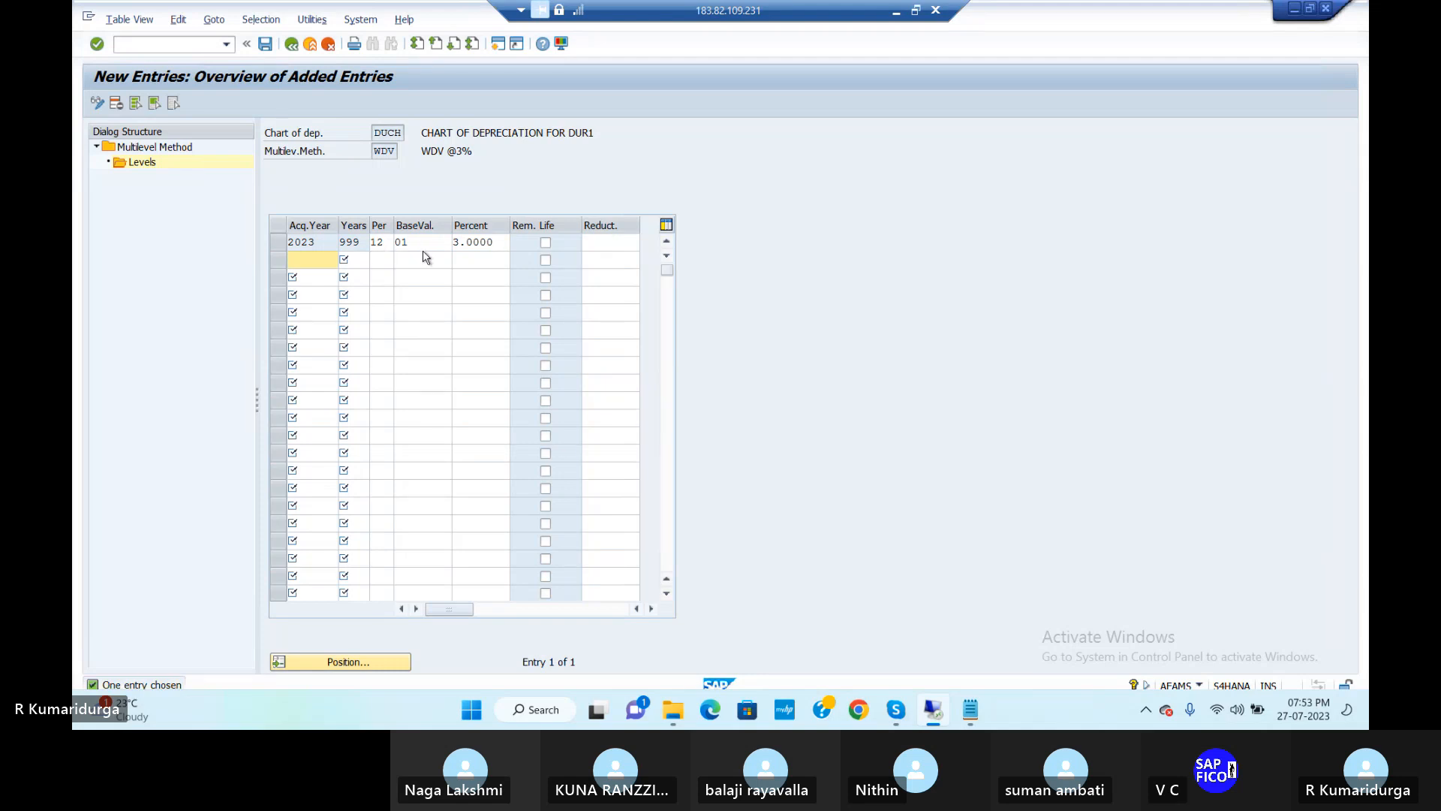
{"action": "left_click", "coordinate": [265, 45]}
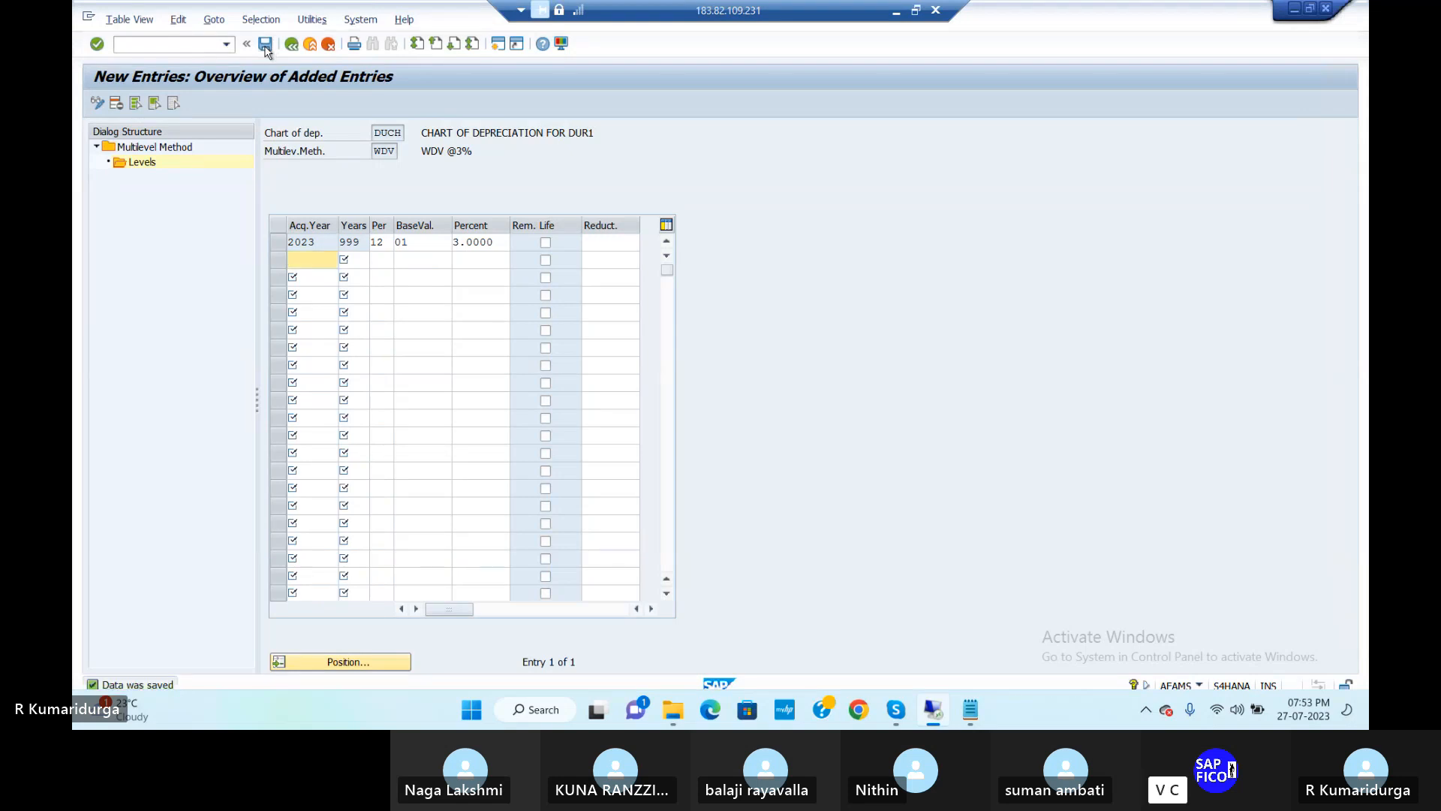
Leave the multilevel method levels and open transaction AFAMP to maintain period control methods
{"action": "left_click", "coordinate": [181, 45]}
{"action": "type", "text": "/n"}
{"action": "key", "text": "Return"}
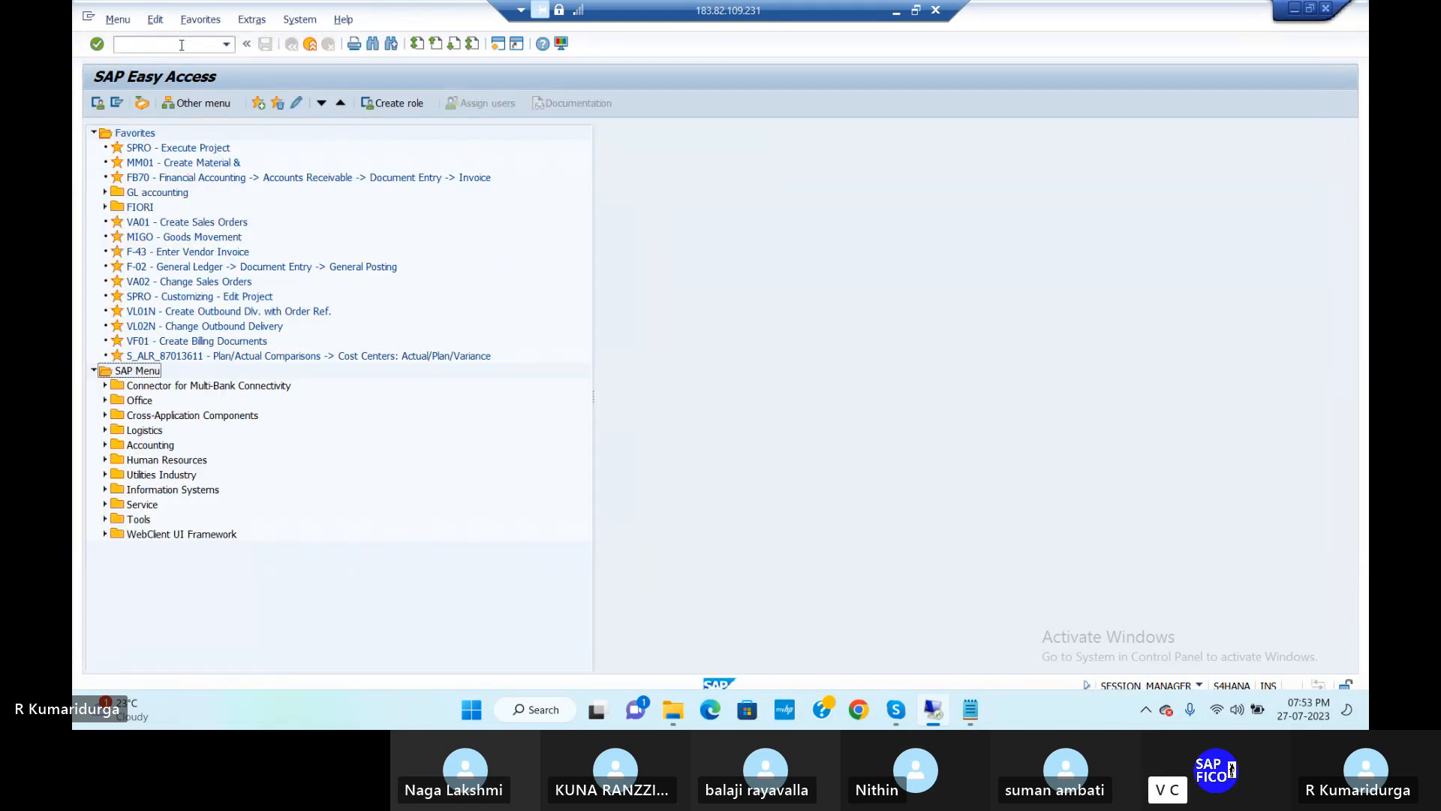
{"action": "left_click", "coordinate": [180, 45]}
{"action": "type", "text": "AFAMP"}
{"action": "key", "text": "Return"}
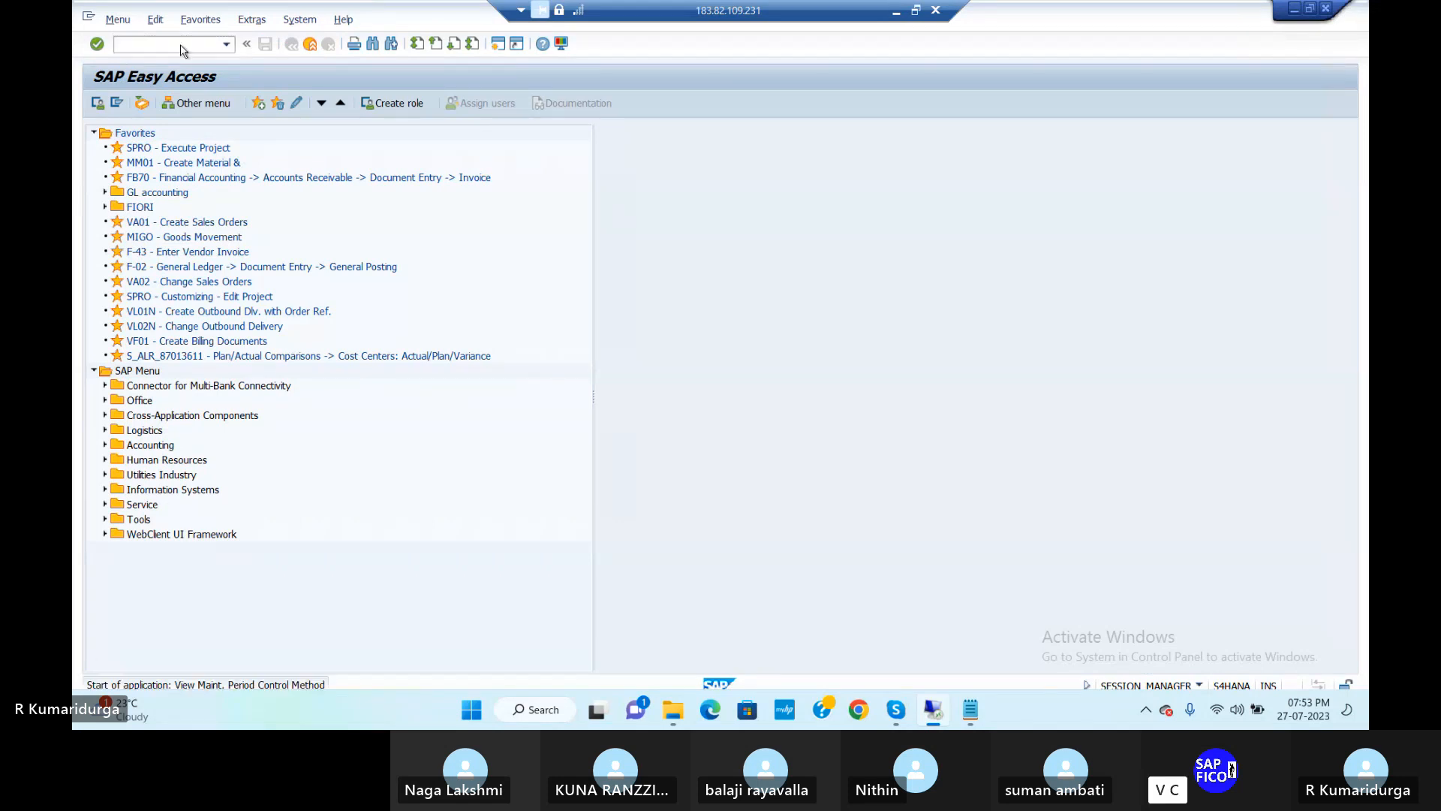
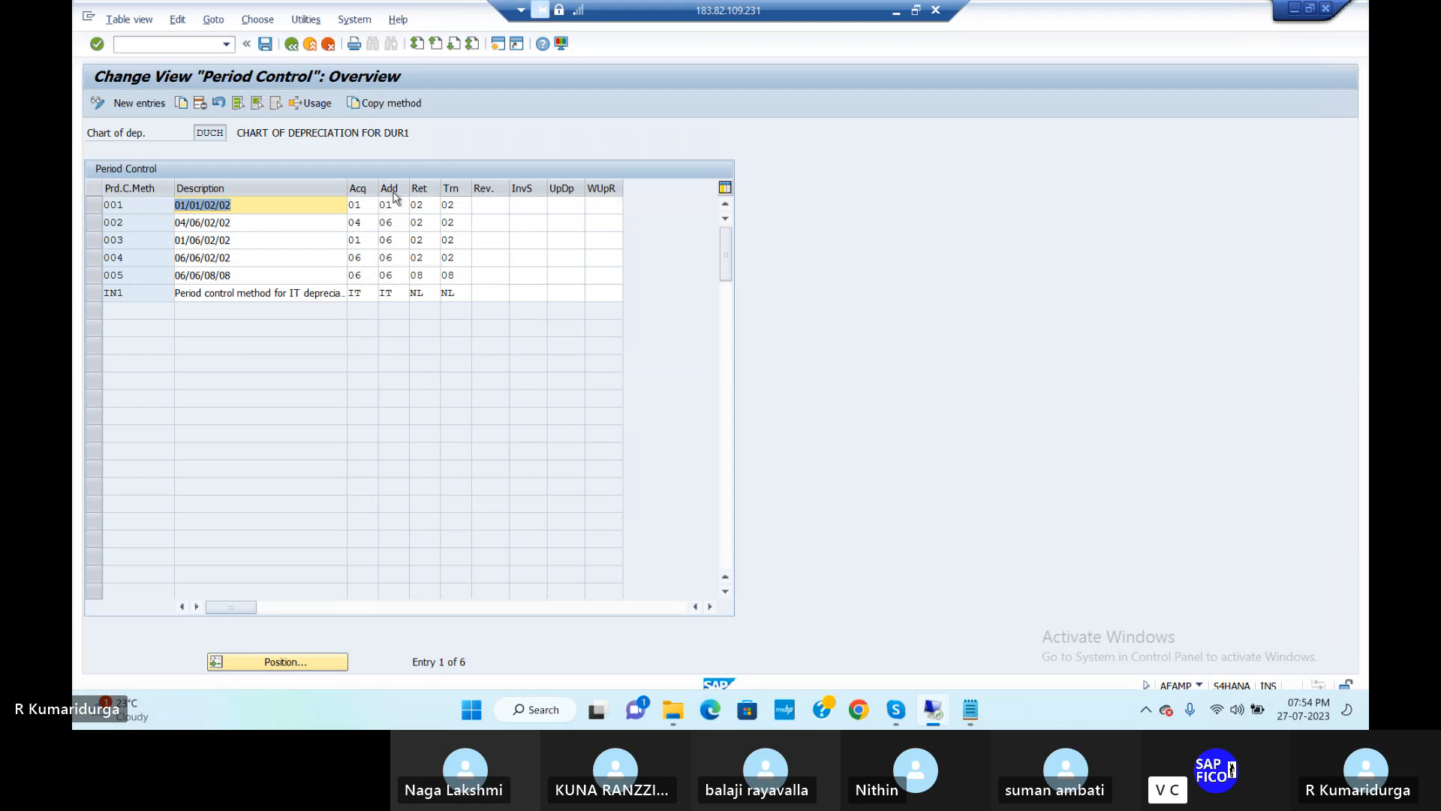
Review the possible acquisition period control values for method 001, close the list unchanged, and restart transaction AFAMP
{"action": "left_click", "coordinate": [368, 204]}
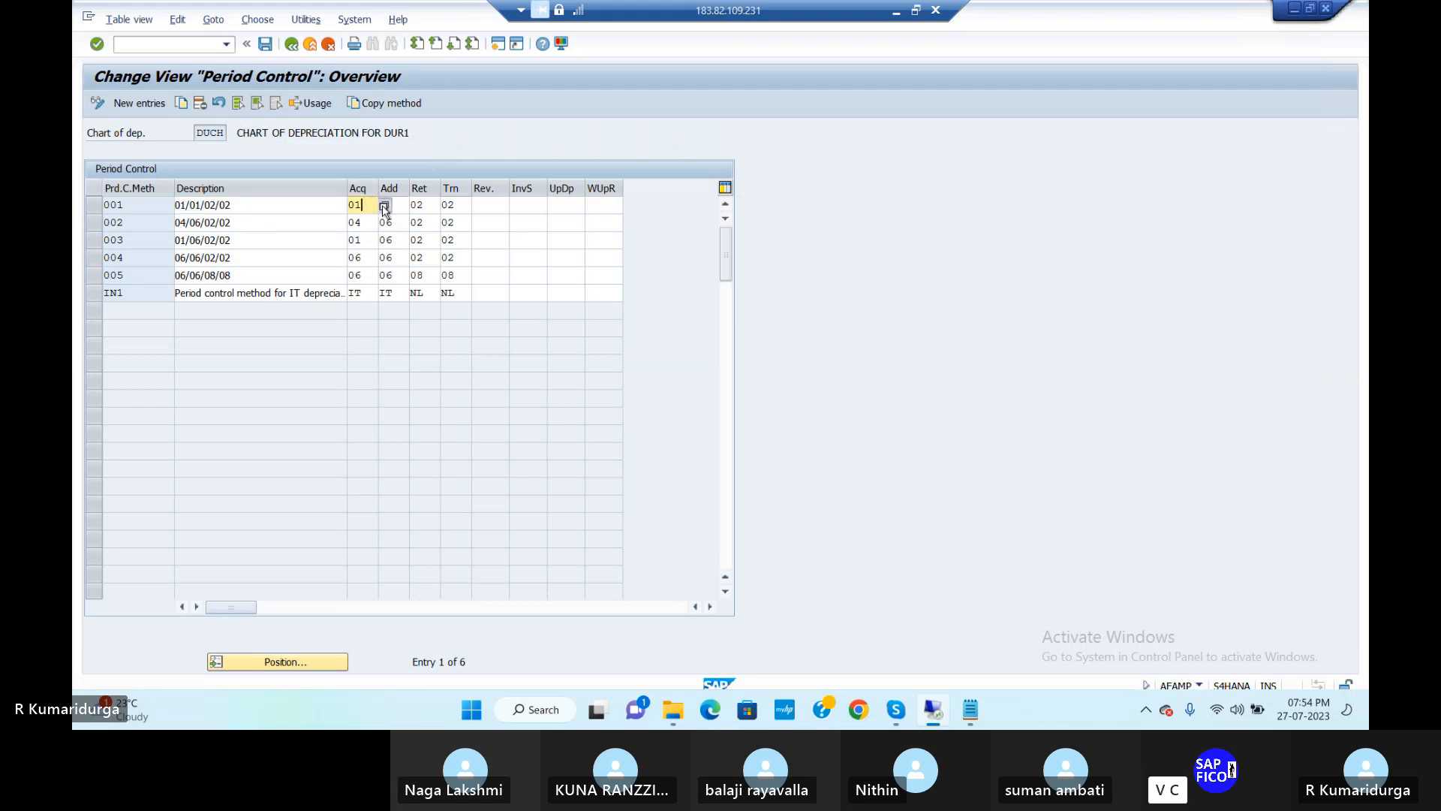
{"action": "left_click", "coordinate": [384, 206]}
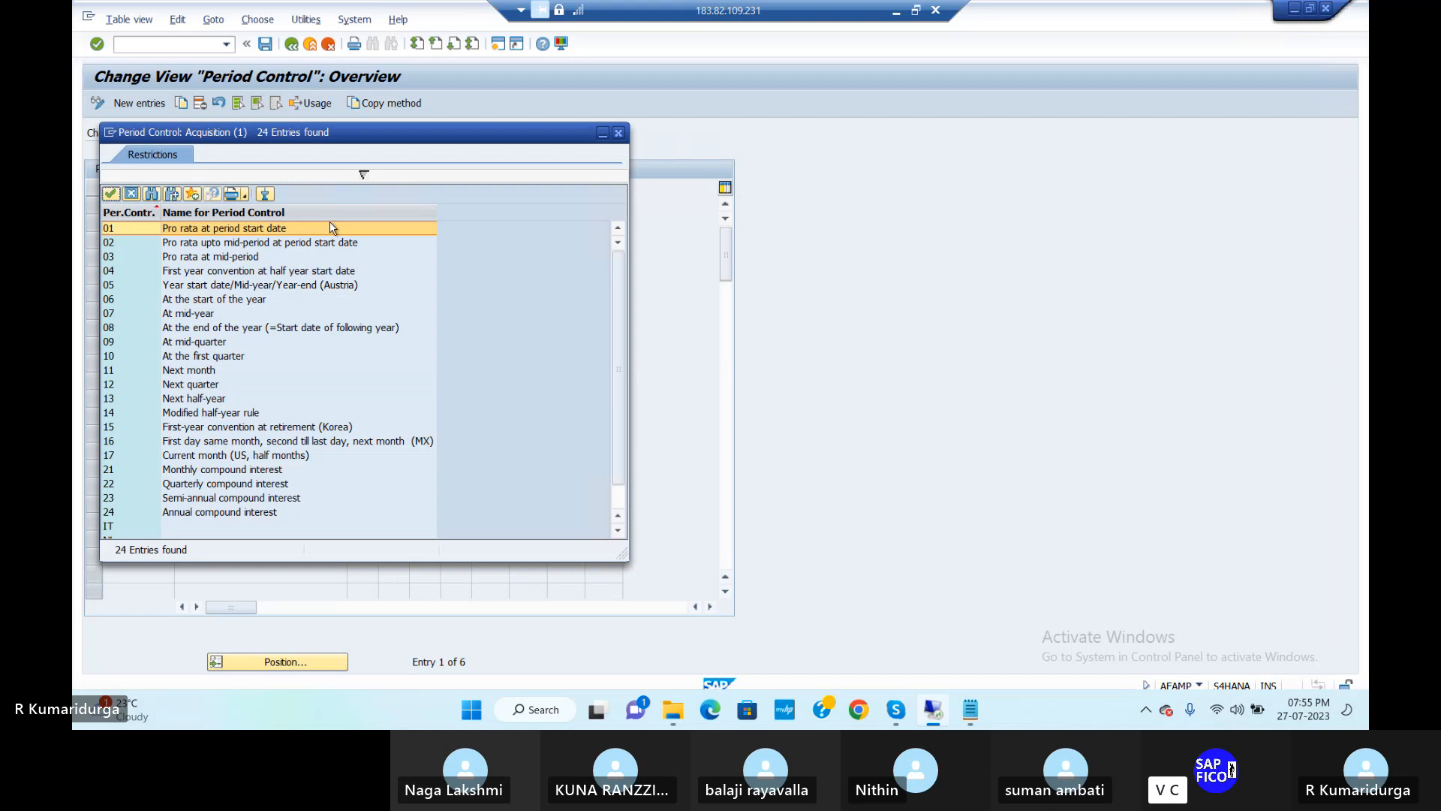
{"action": "left_click", "coordinate": [621, 139]}
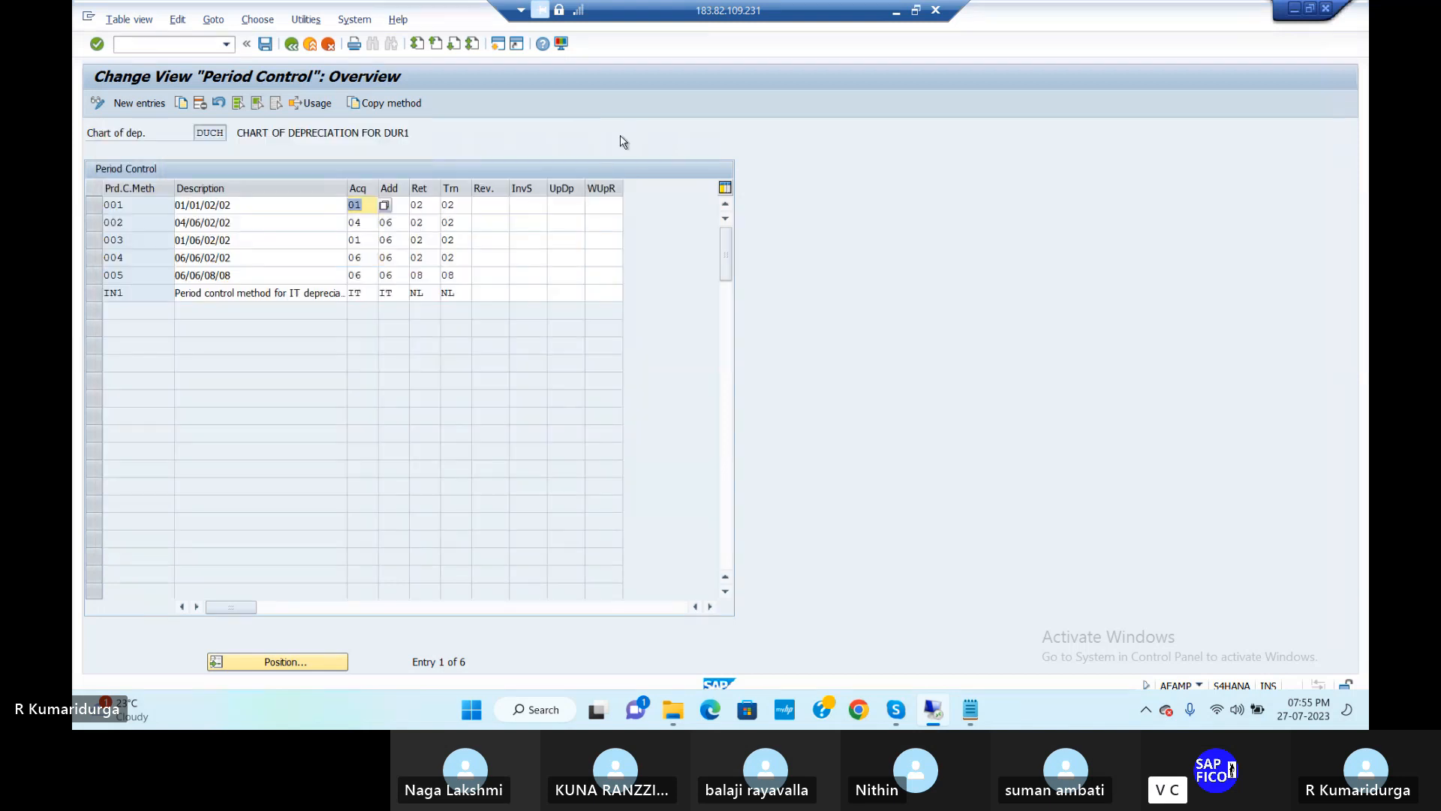
{"action": "left_click", "coordinate": [192, 46]}
{"action": "type", "text": "/NAFAM"}
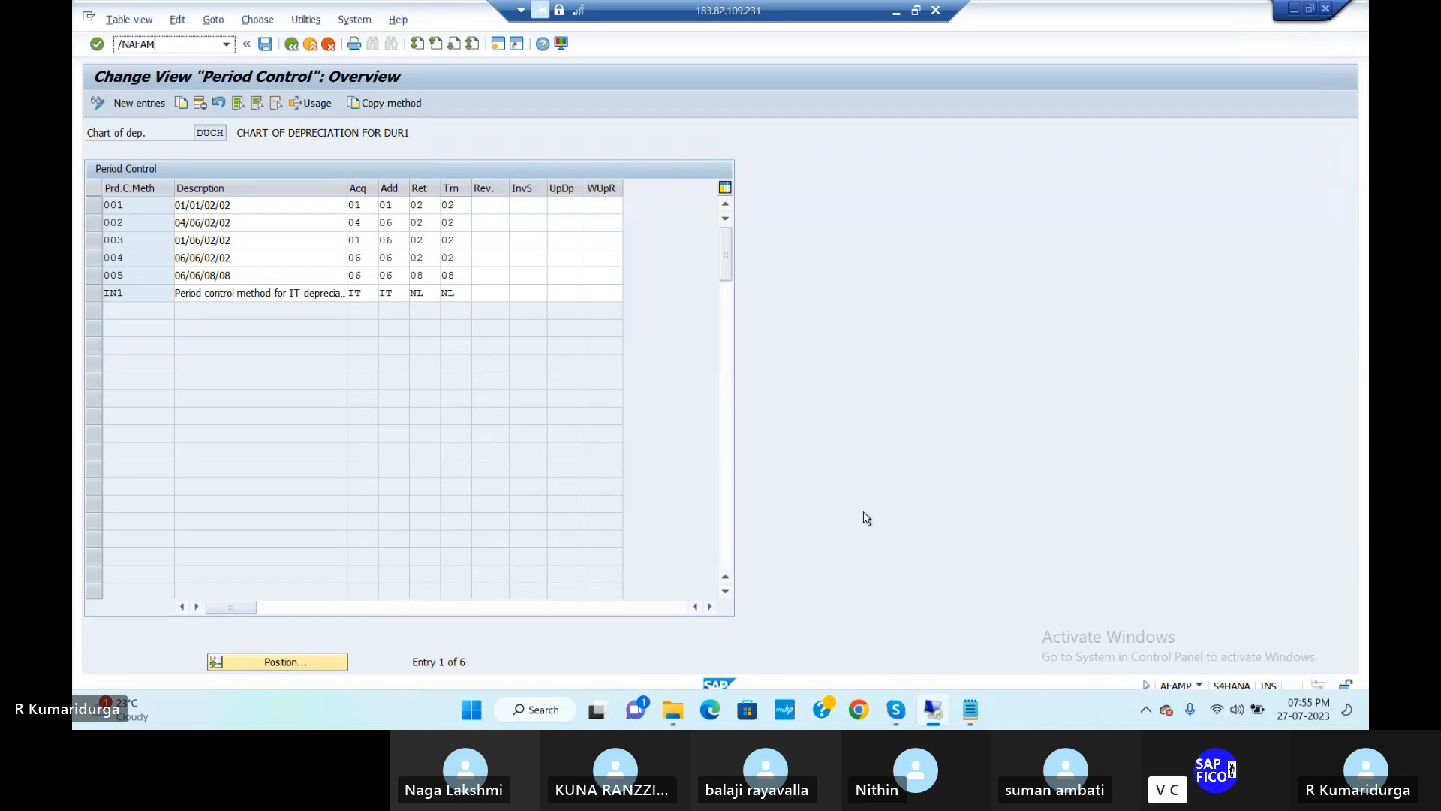
{"action": "type", "text": "P"}
{"action": "key", "text": "Return"}
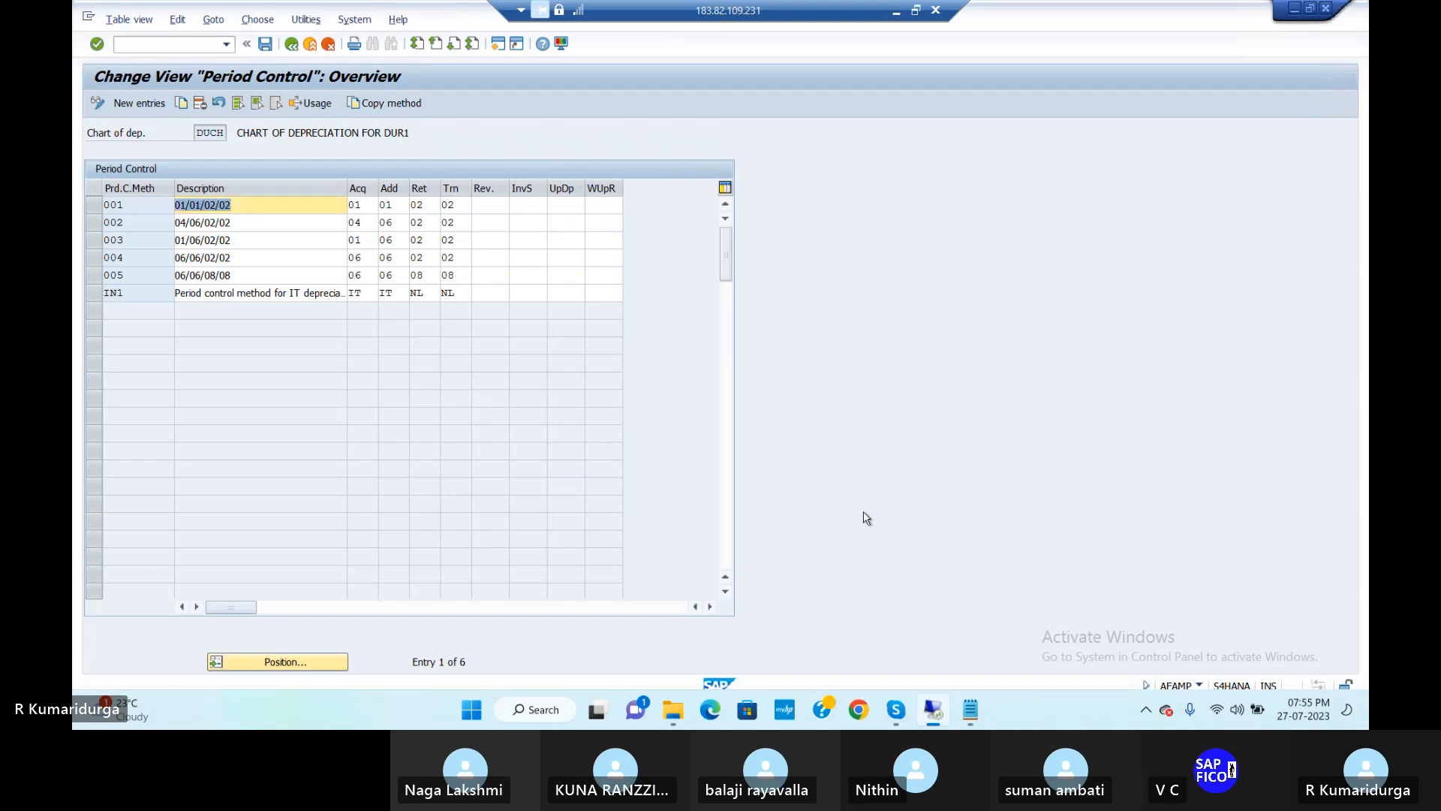
Check the Notepad configuration notes for the depreciation key transaction code, and return to SAP
{"action": "left_click", "coordinate": [970, 711]}
{"action": "scroll", "coordinate": [582, 619], "scroll_direction": "down", "scroll_amount": 2}
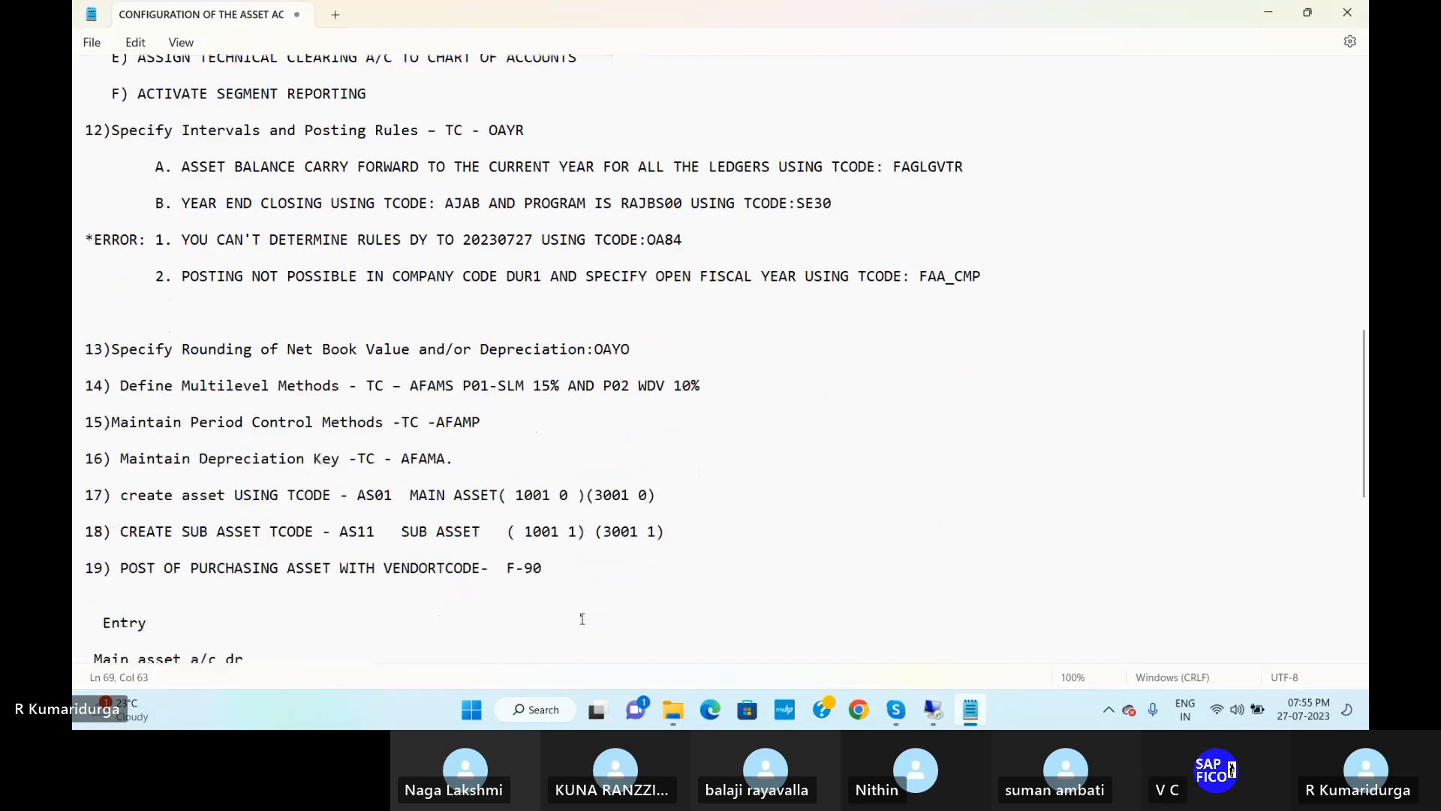
{"action": "scroll", "coordinate": [582, 618], "scroll_direction": "down", "scroll_amount": 1}
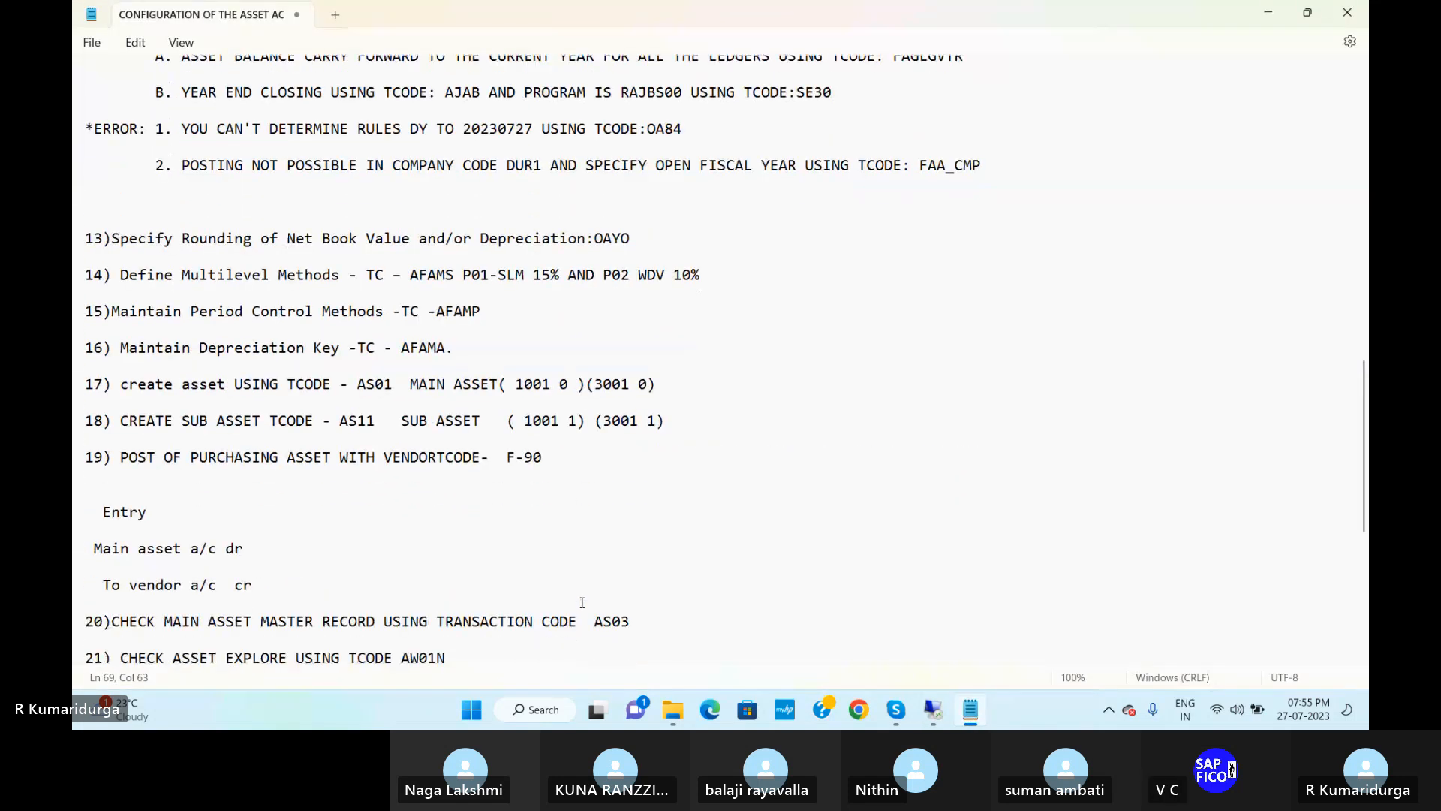
{"action": "left_click", "coordinate": [447, 347]}
{"action": "left_click", "coordinate": [936, 709]}
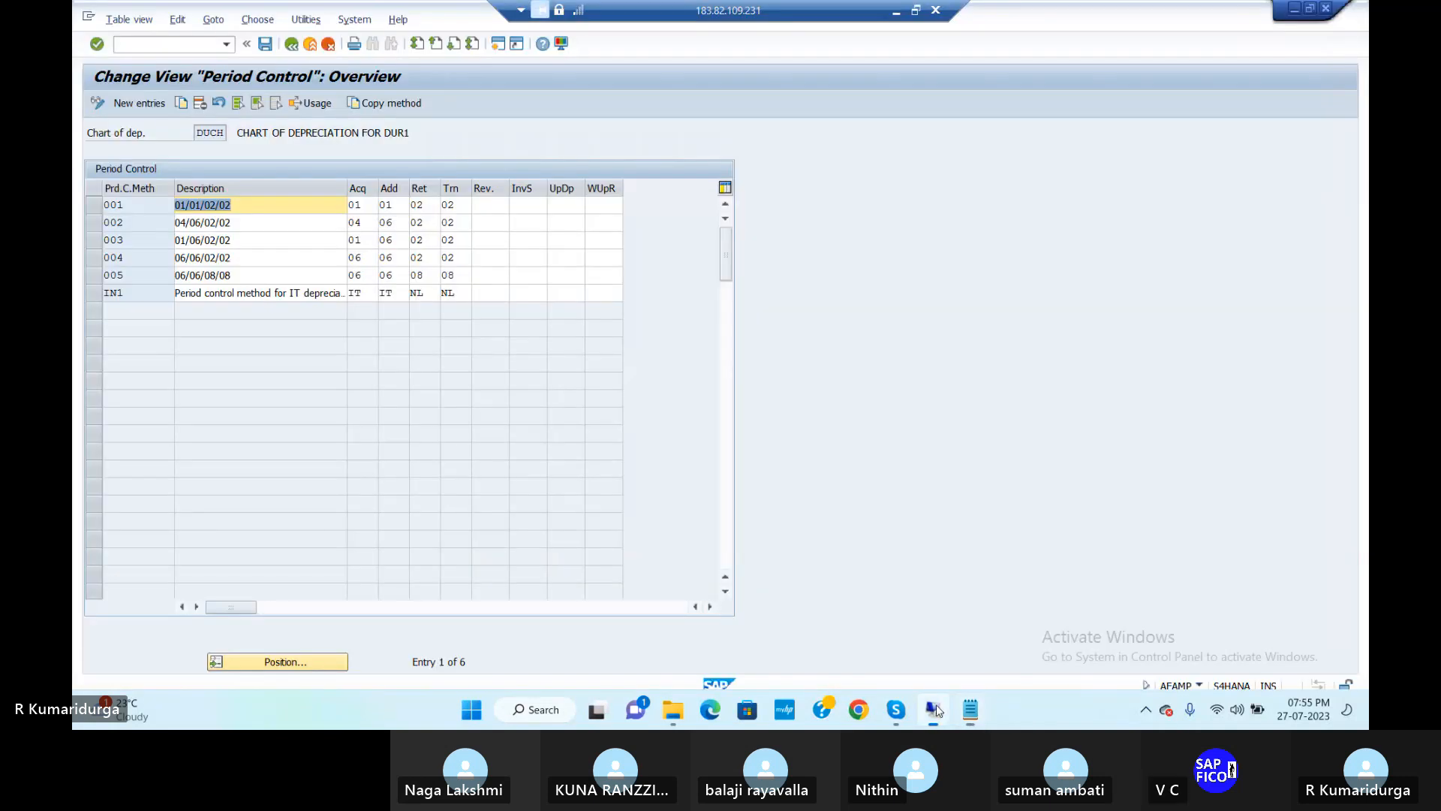
Open transaction AFAMA to maintain depreciation keys for the chart of depreciation
{"action": "left_click", "coordinate": [162, 45]}
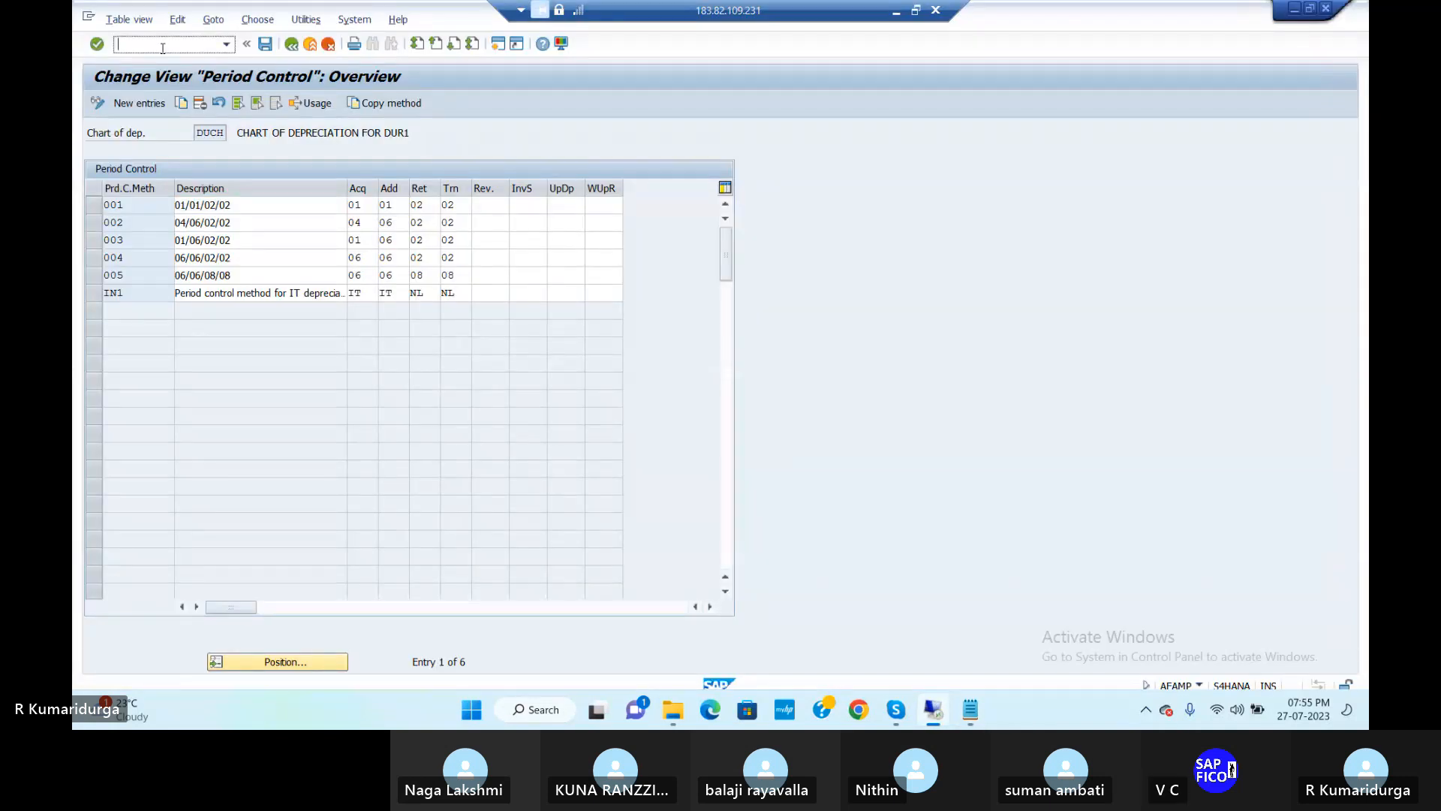
{"action": "type", "text": "/NA"}
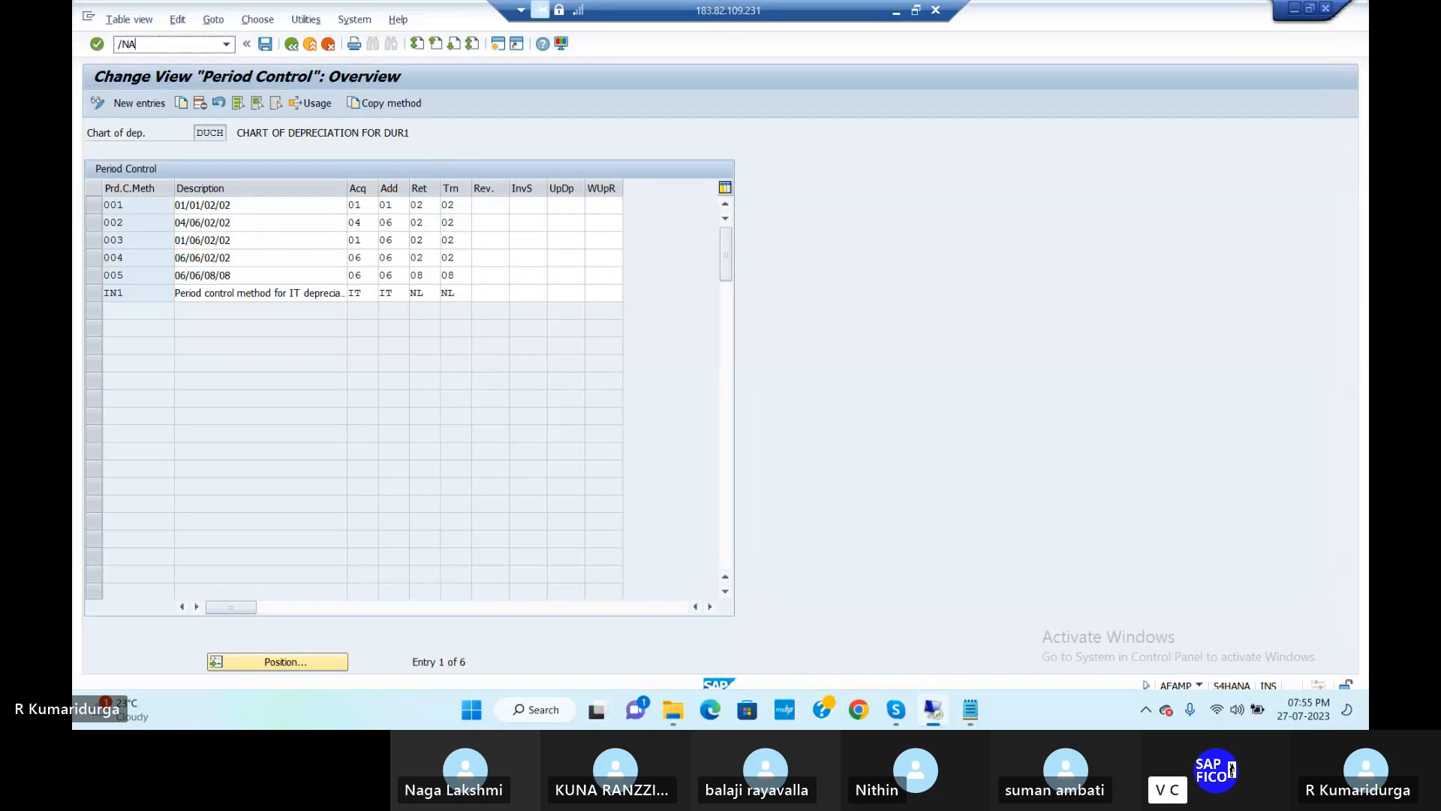
{"action": "type", "text": "FAMA"}
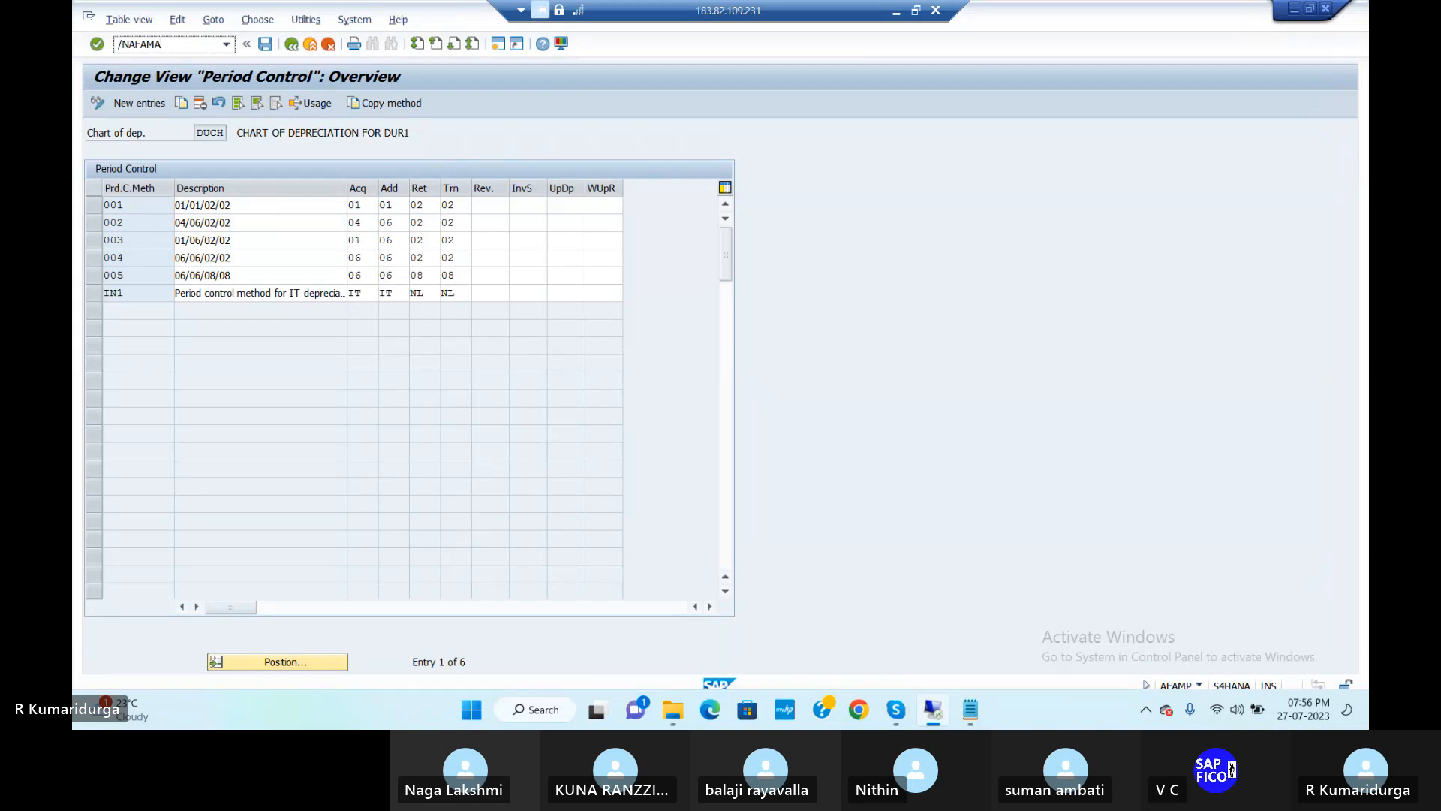
{"action": "key", "text": "Return"}
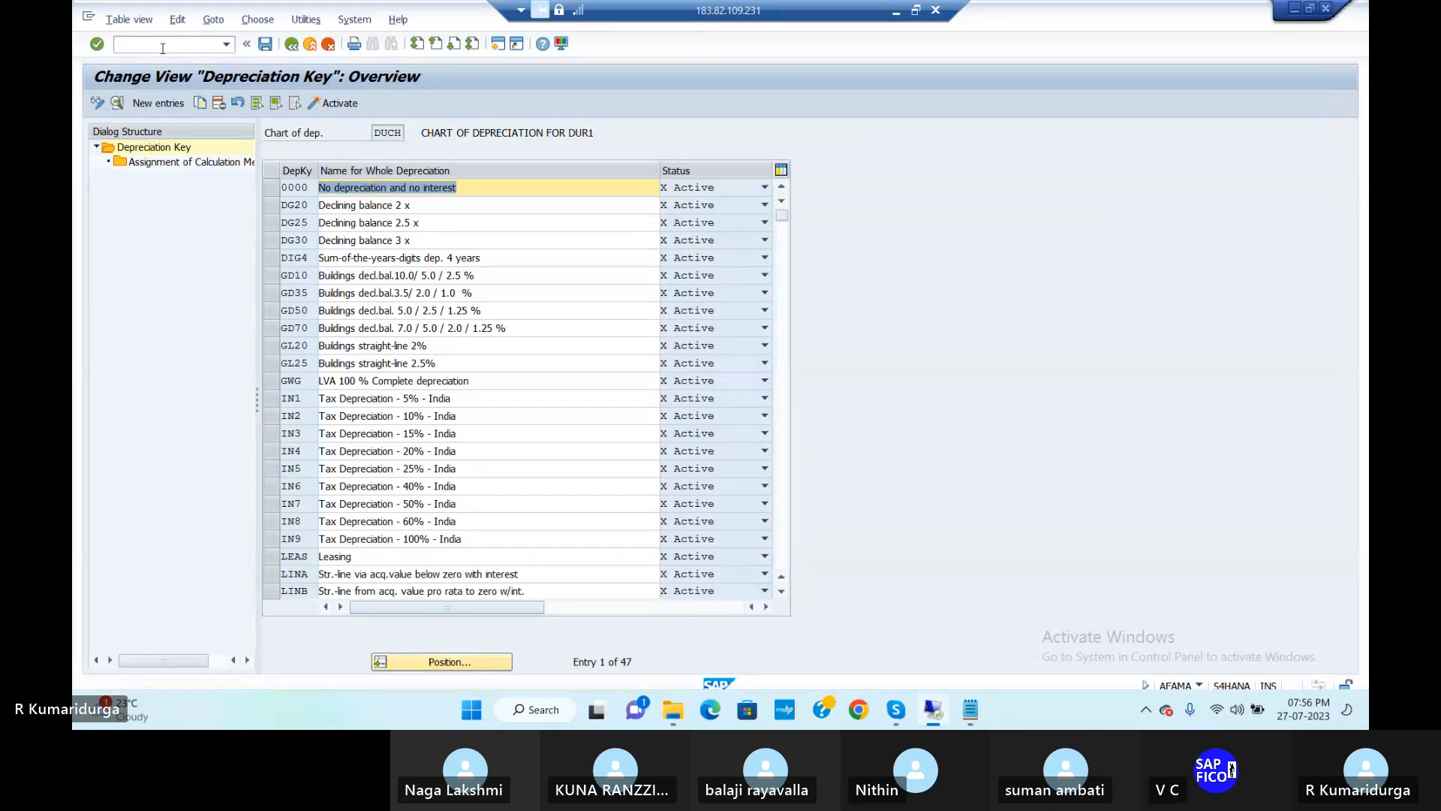
Create depreciation key DEP1 described as "SLM @5%", enabling period control according to fiscal years and depreciation to the day
{"action": "left_click", "coordinate": [158, 103]}
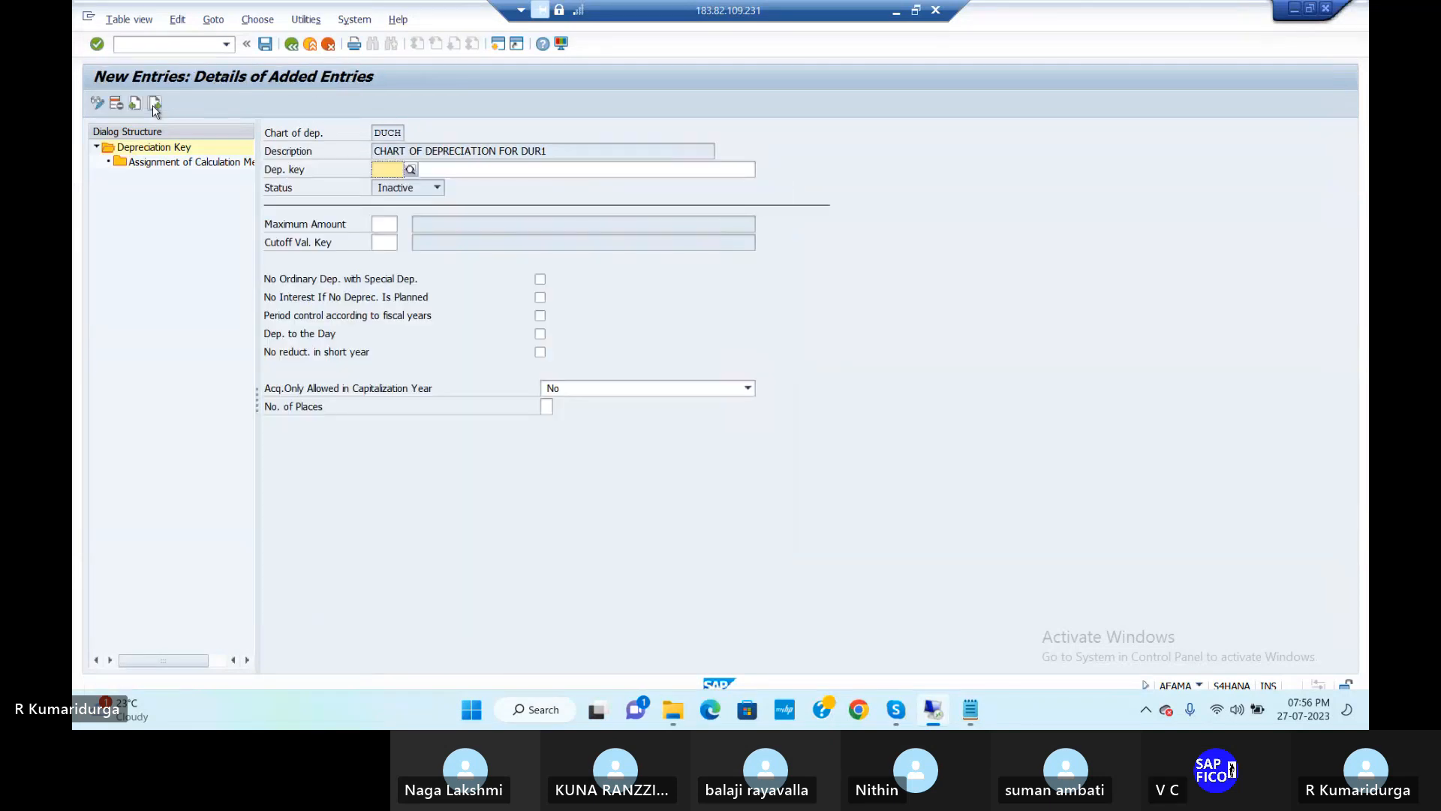
{"action": "key", "text": "Return"}
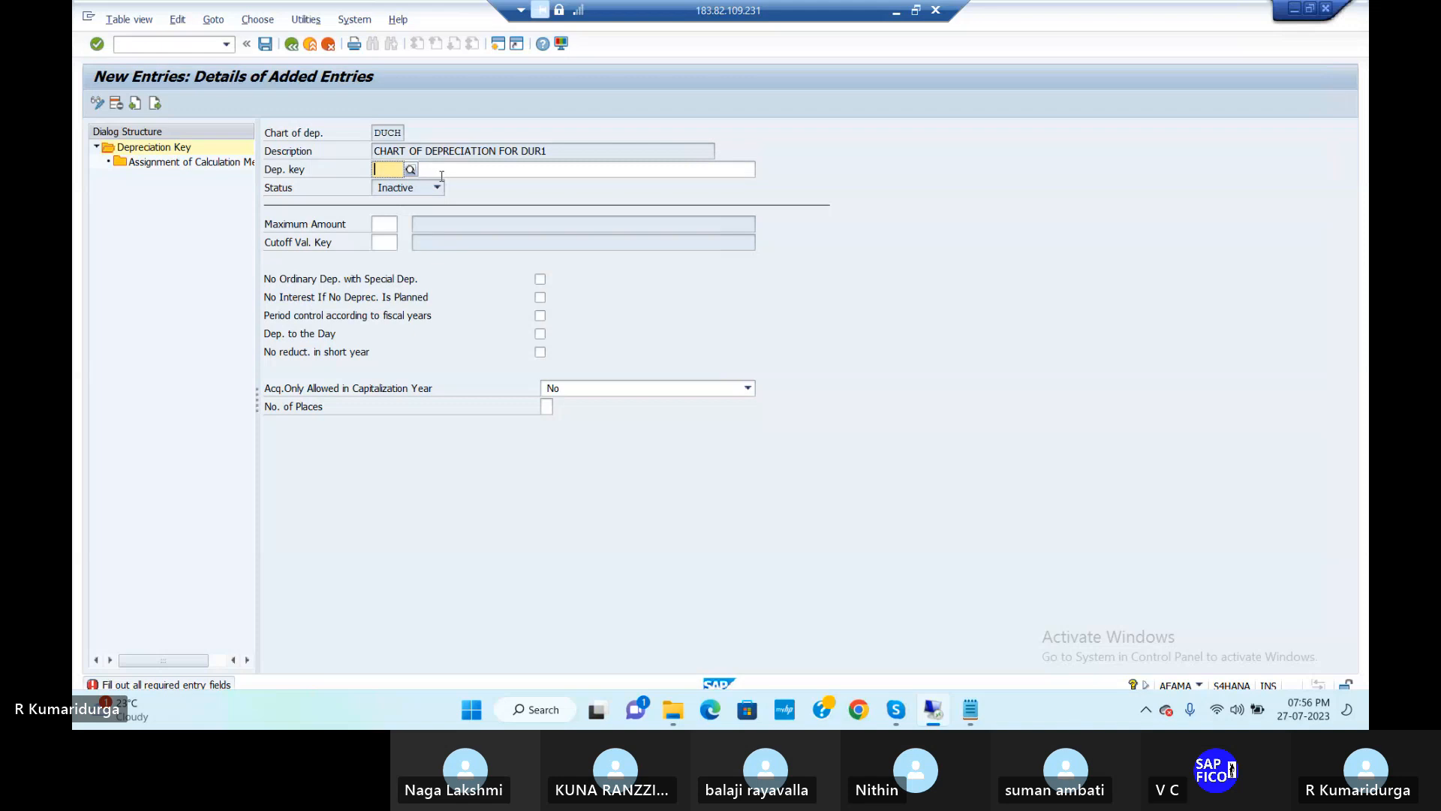
{"action": "type", "text": "DEP1"}
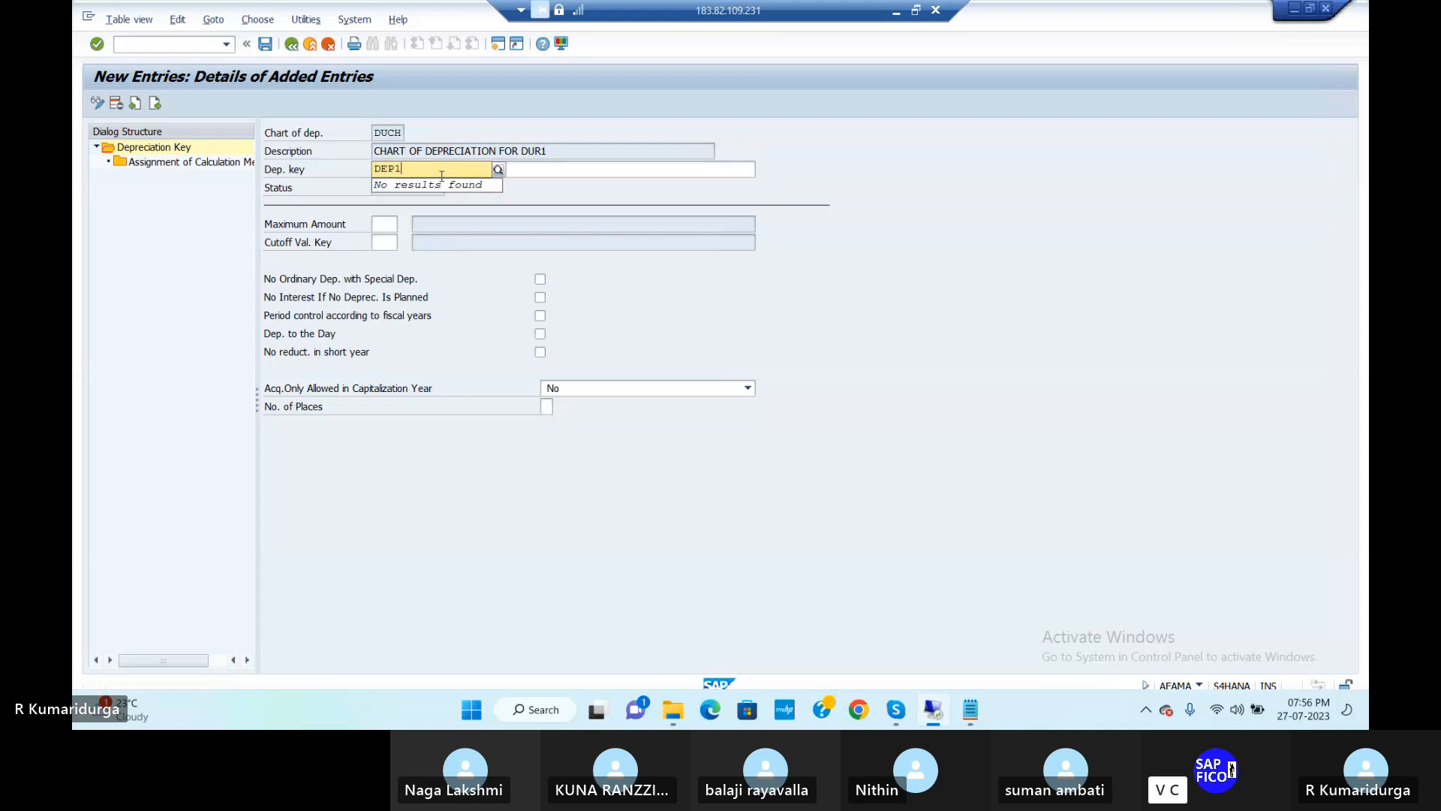
{"action": "key", "text": "Return"}
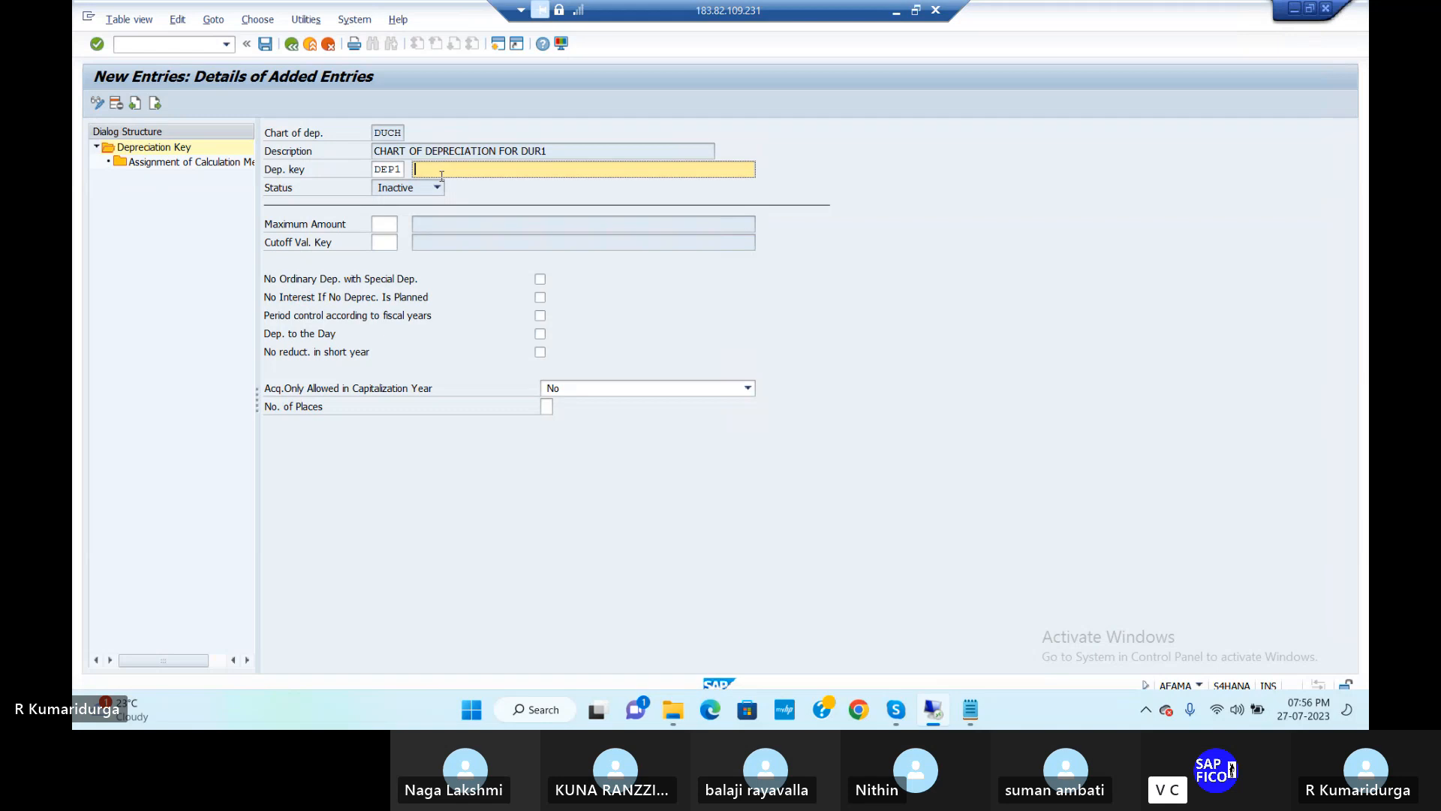
{"action": "type", "text": "SLM @5%"}
{"action": "left_click", "coordinate": [541, 318]}
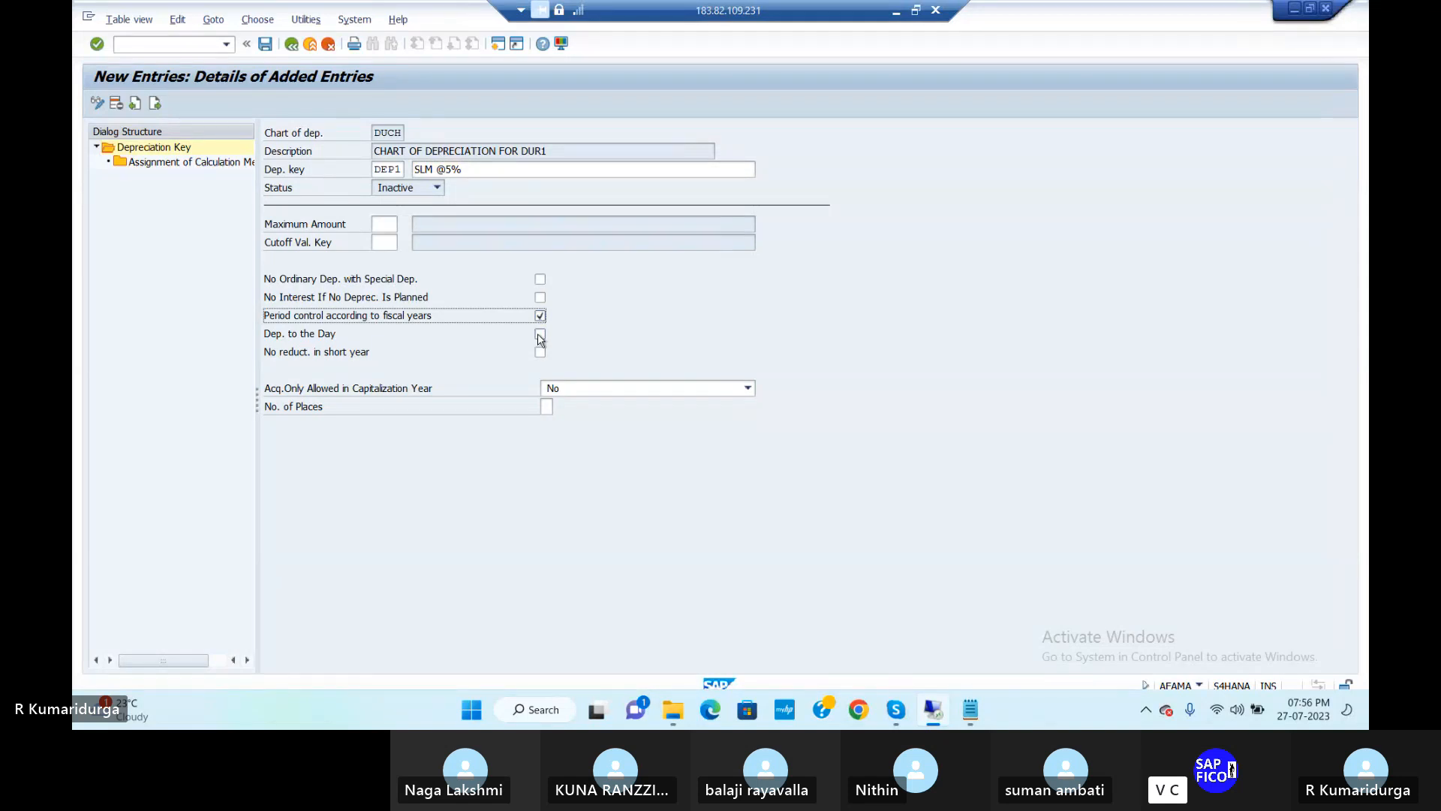
{"action": "left_click", "coordinate": [539, 334]}
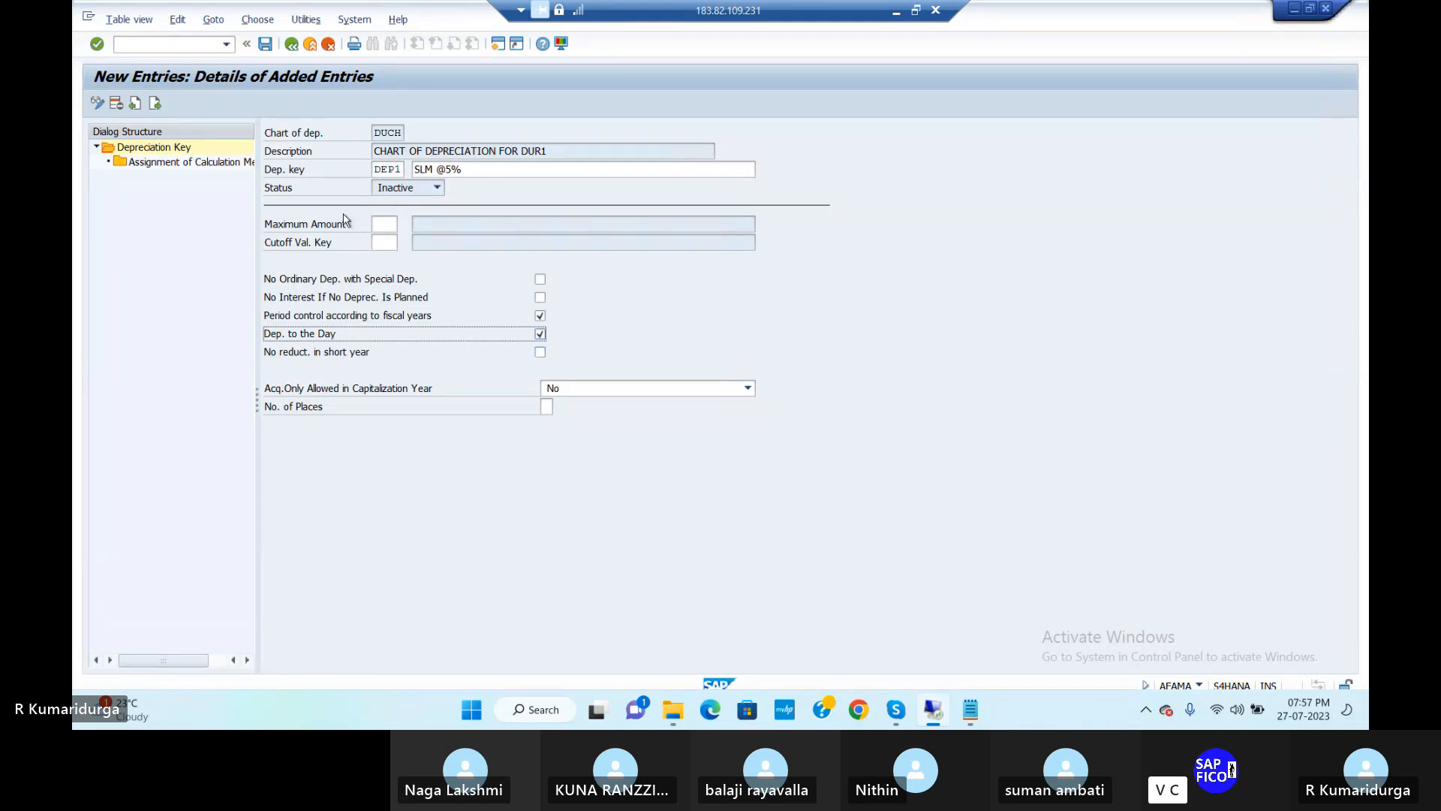
Start a calculation method assignment for DEP1 with depreciation type N Ord.depreciation and phase 1 From the start of depreciation
{"action": "double_click", "coordinate": [239, 163]}
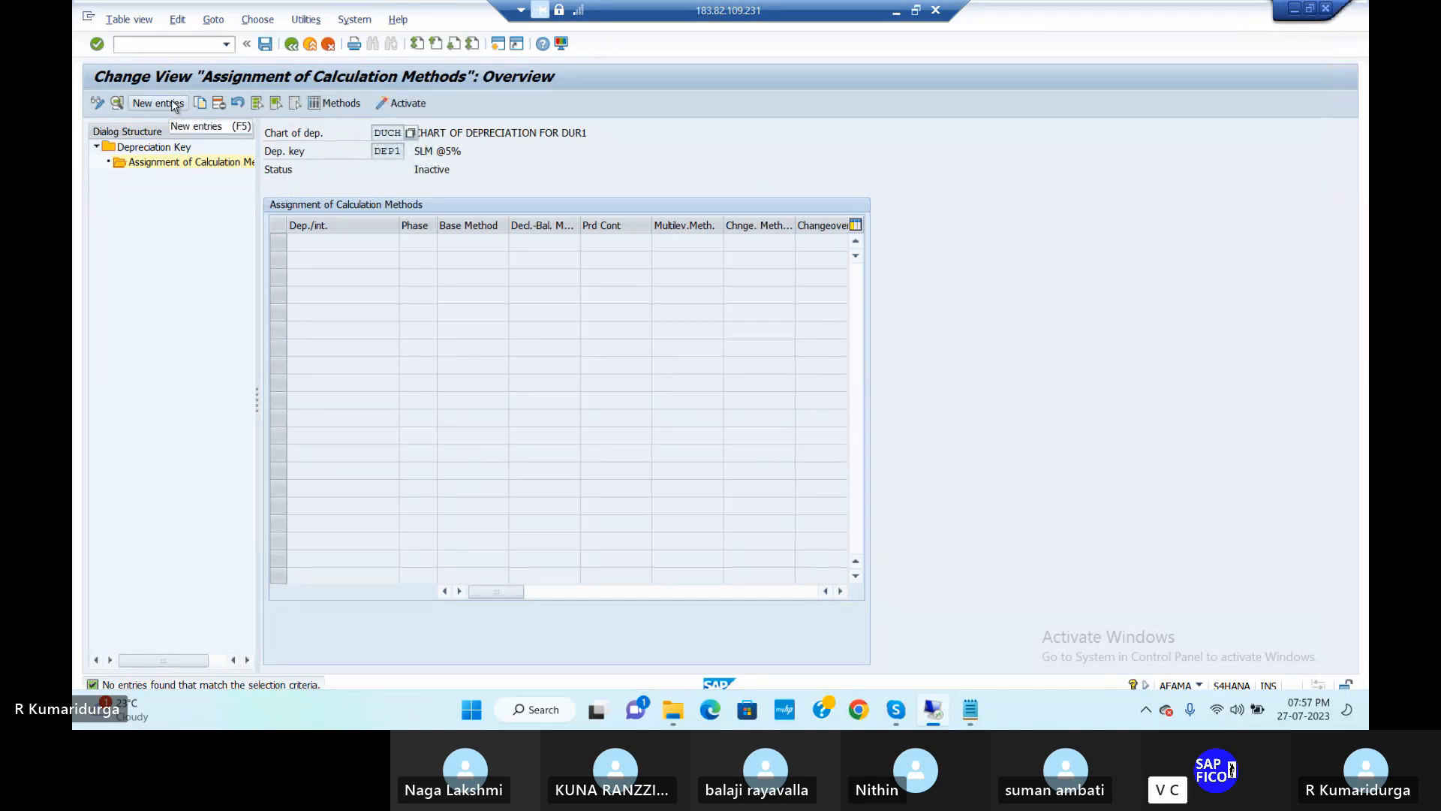
{"action": "left_click", "coordinate": [172, 102]}
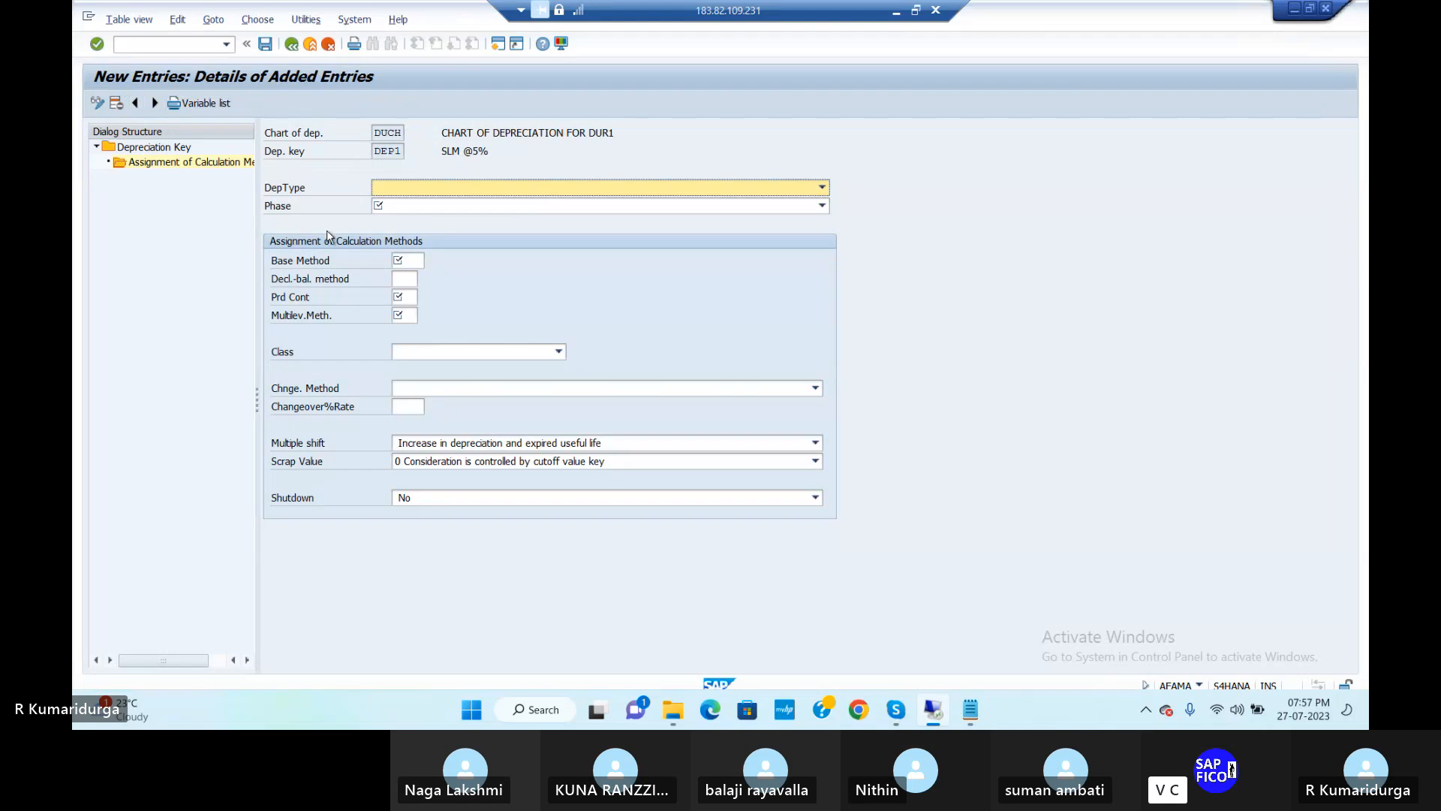
{"action": "left_click", "coordinate": [424, 189]}
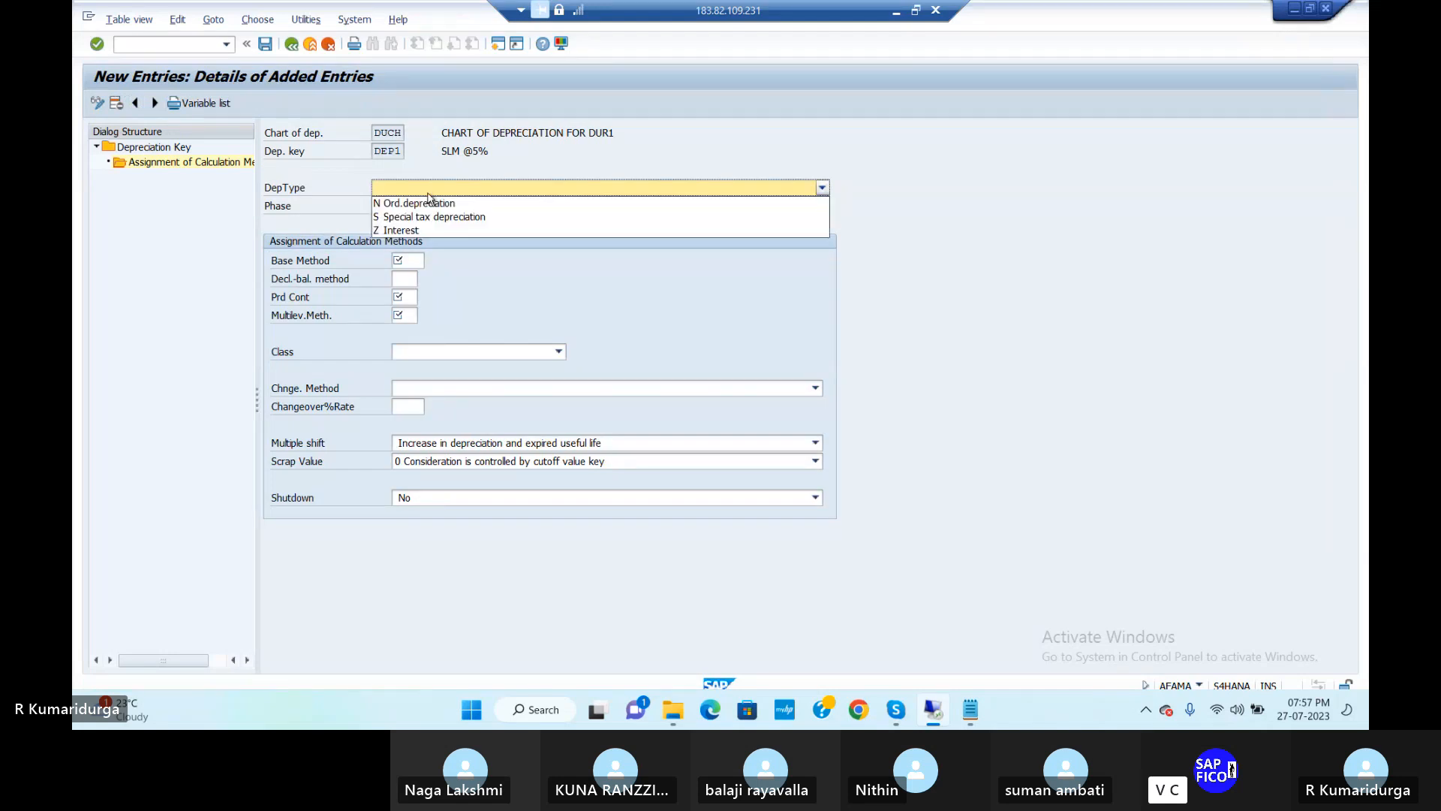
{"action": "left_click", "coordinate": [428, 203]}
{"action": "left_click", "coordinate": [429, 206]}
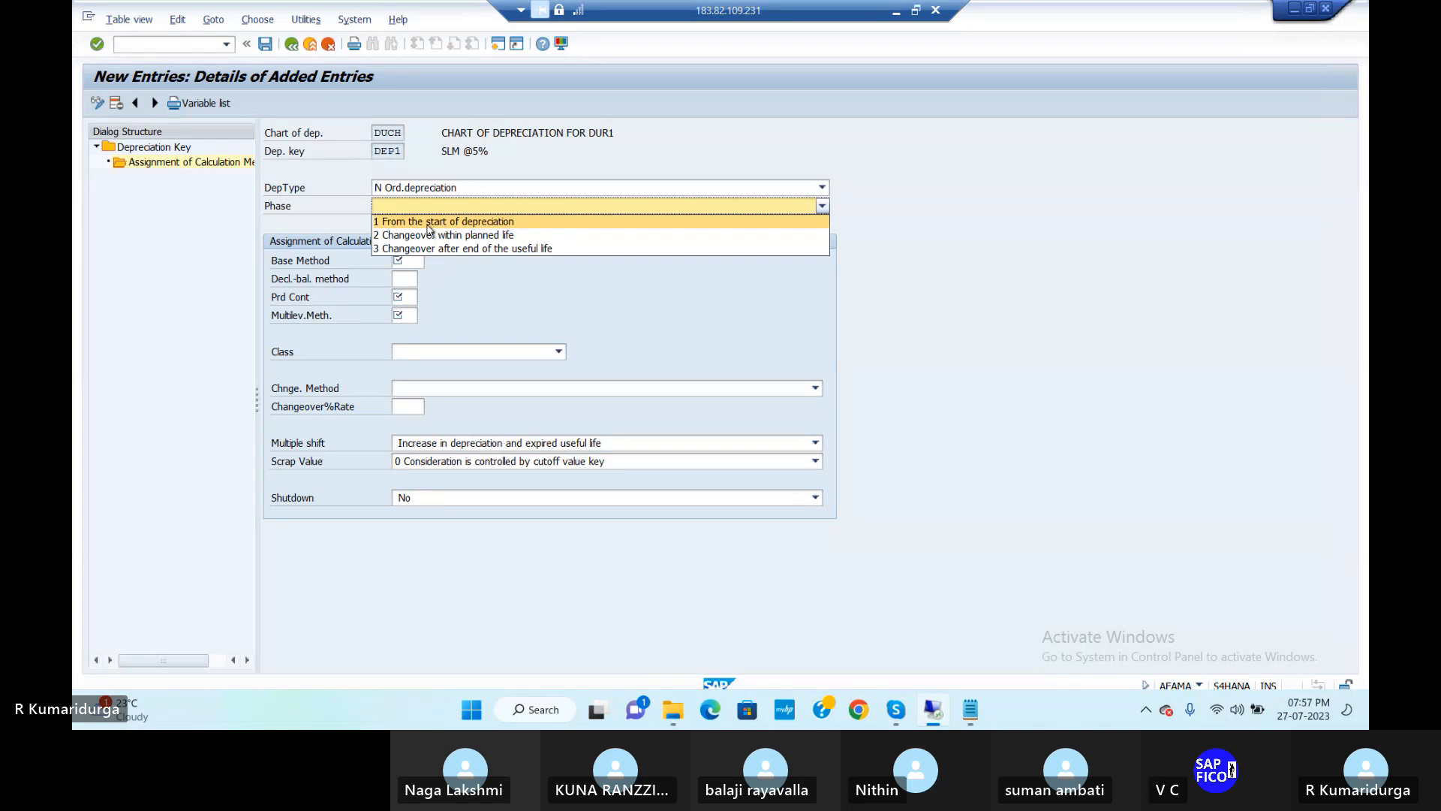
{"action": "left_click", "coordinate": [427, 224]}
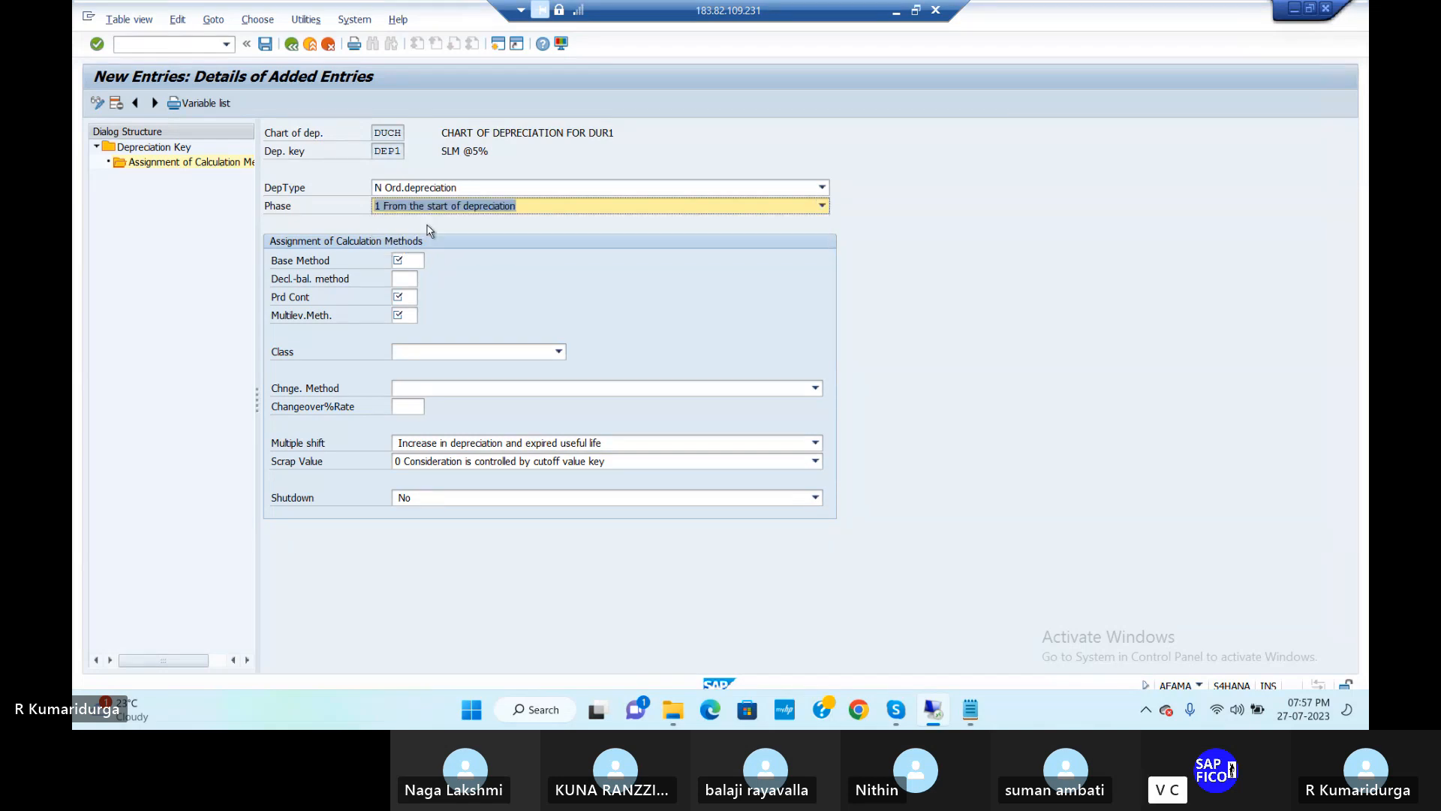
Set DEP1's base method to 0014 Ordinary: explicit percentage (after end of life) and its period control to 001
{"action": "left_click", "coordinate": [410, 259]}
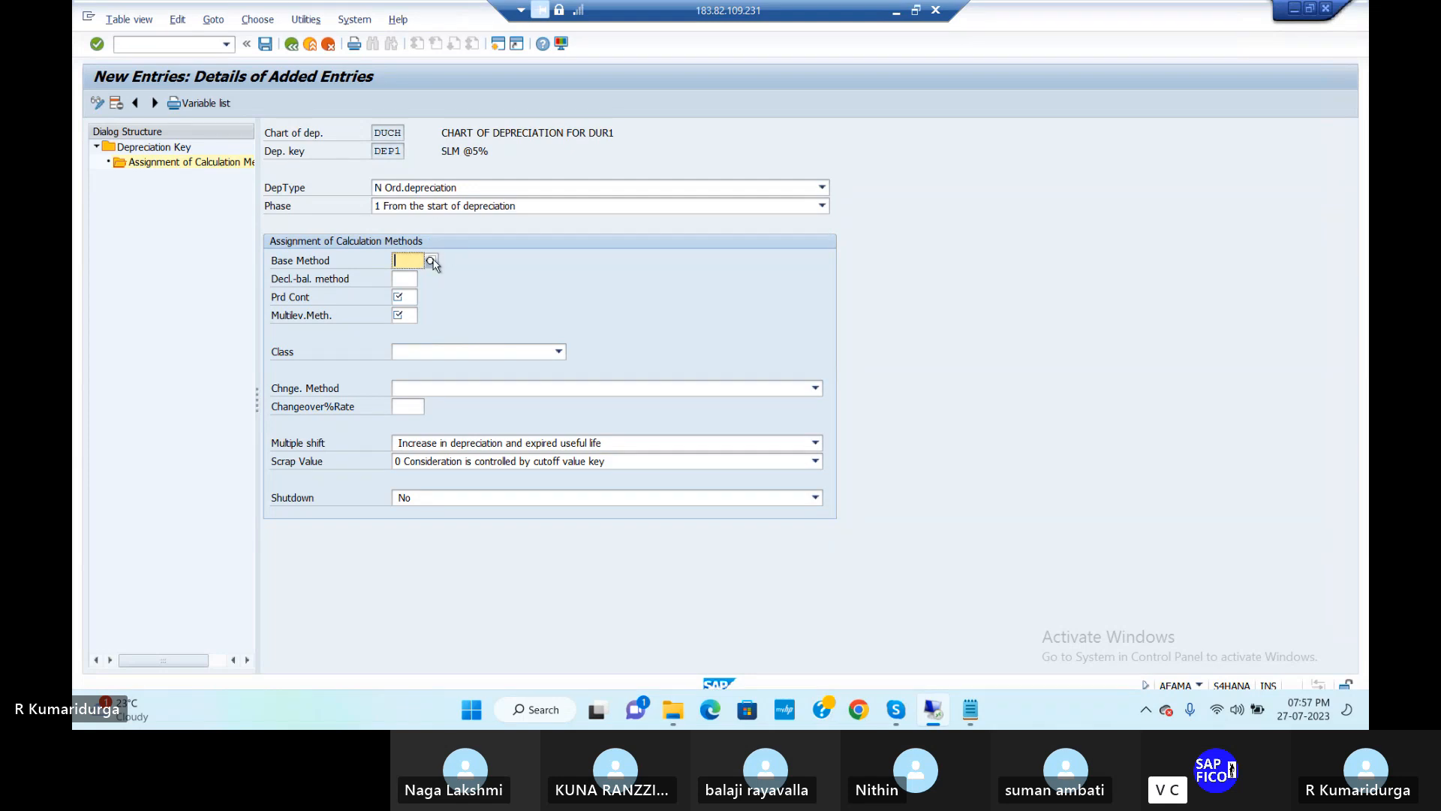
{"action": "left_click", "coordinate": [431, 261]}
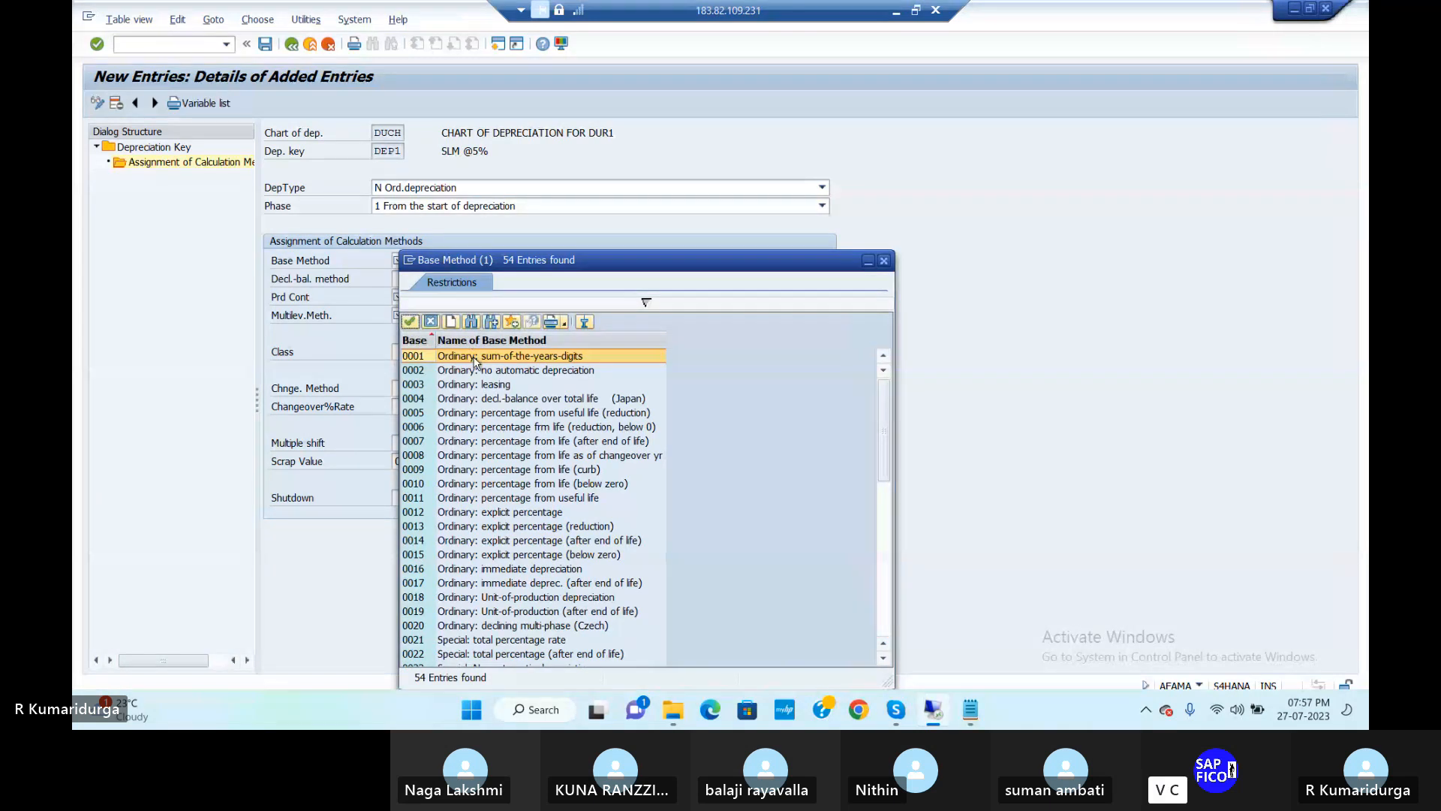
{"action": "double_click", "coordinate": [459, 544]}
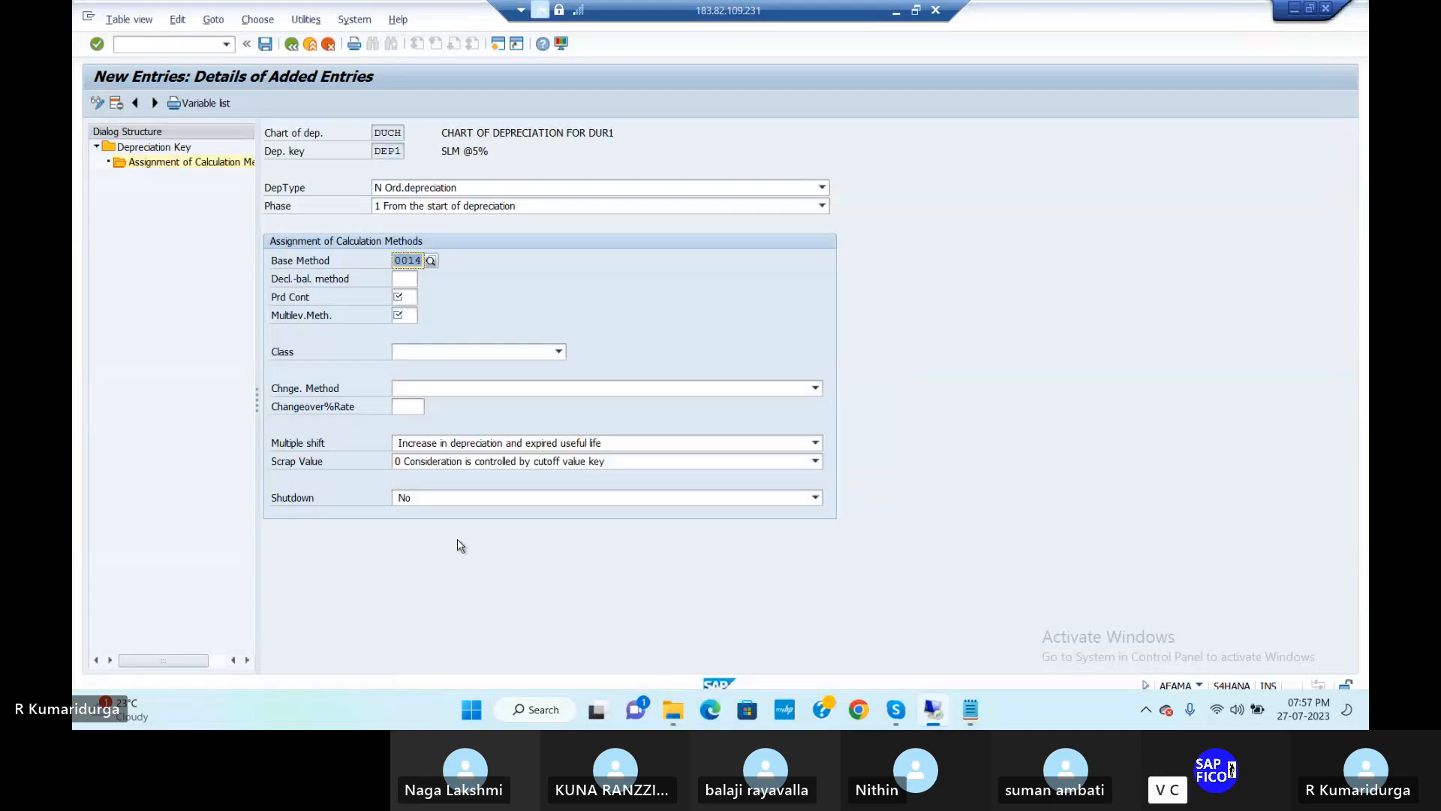
{"action": "left_click", "coordinate": [398, 296]}
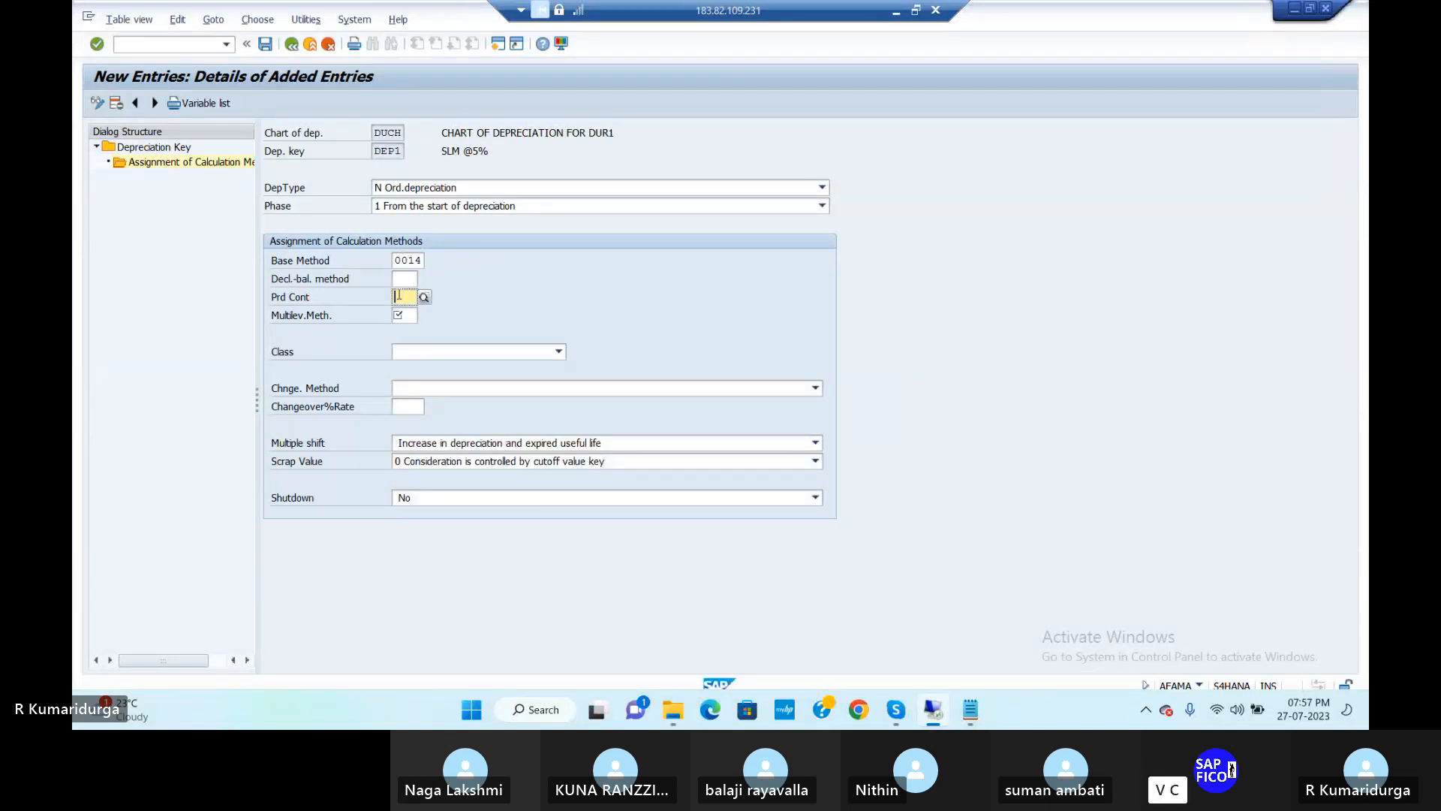
{"action": "type", "text": "001"}
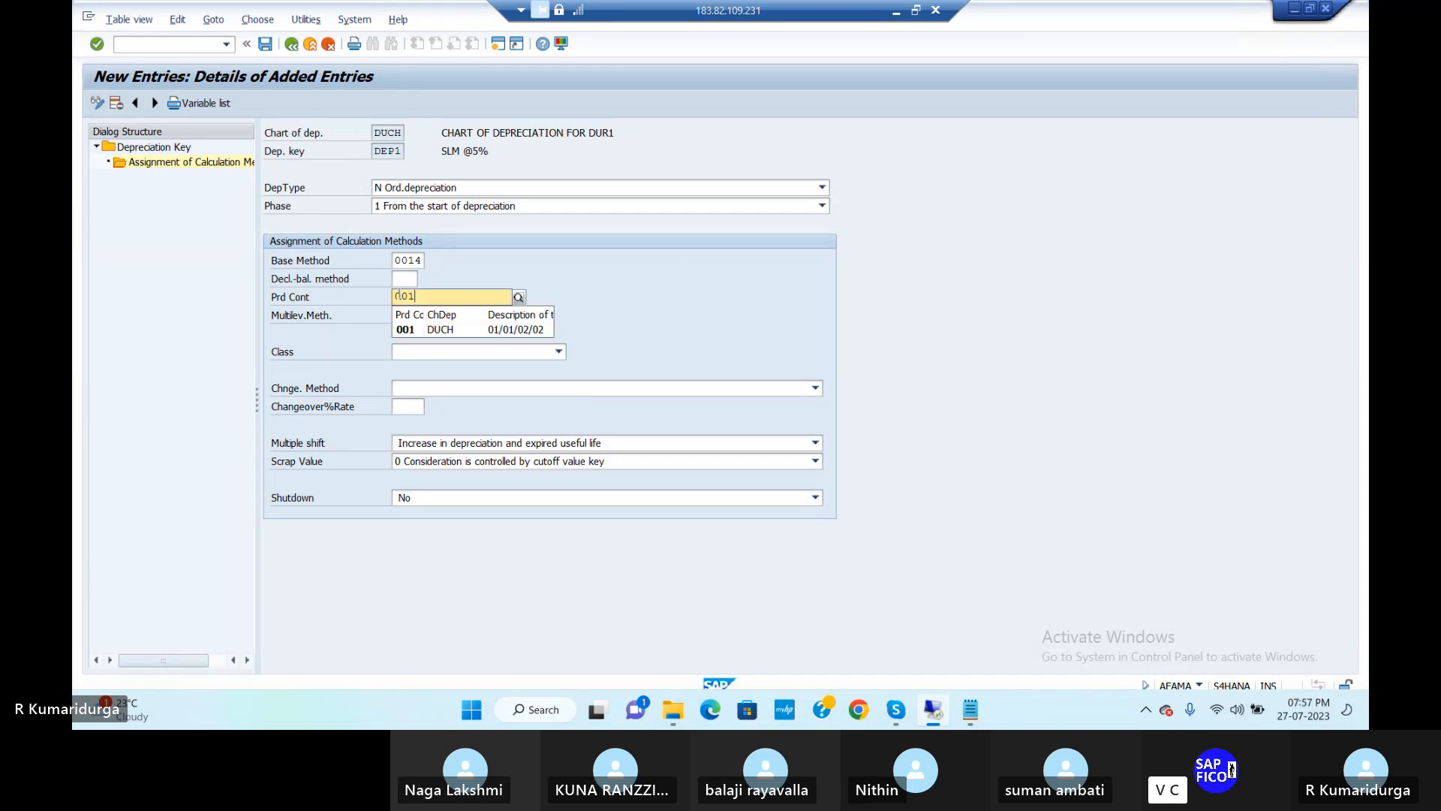
Set DEP1's multilevel method to SLM and its class to 1 Straight-line depreciation
{"action": "key", "text": "Tab"}
{"action": "type", "text": "S"}
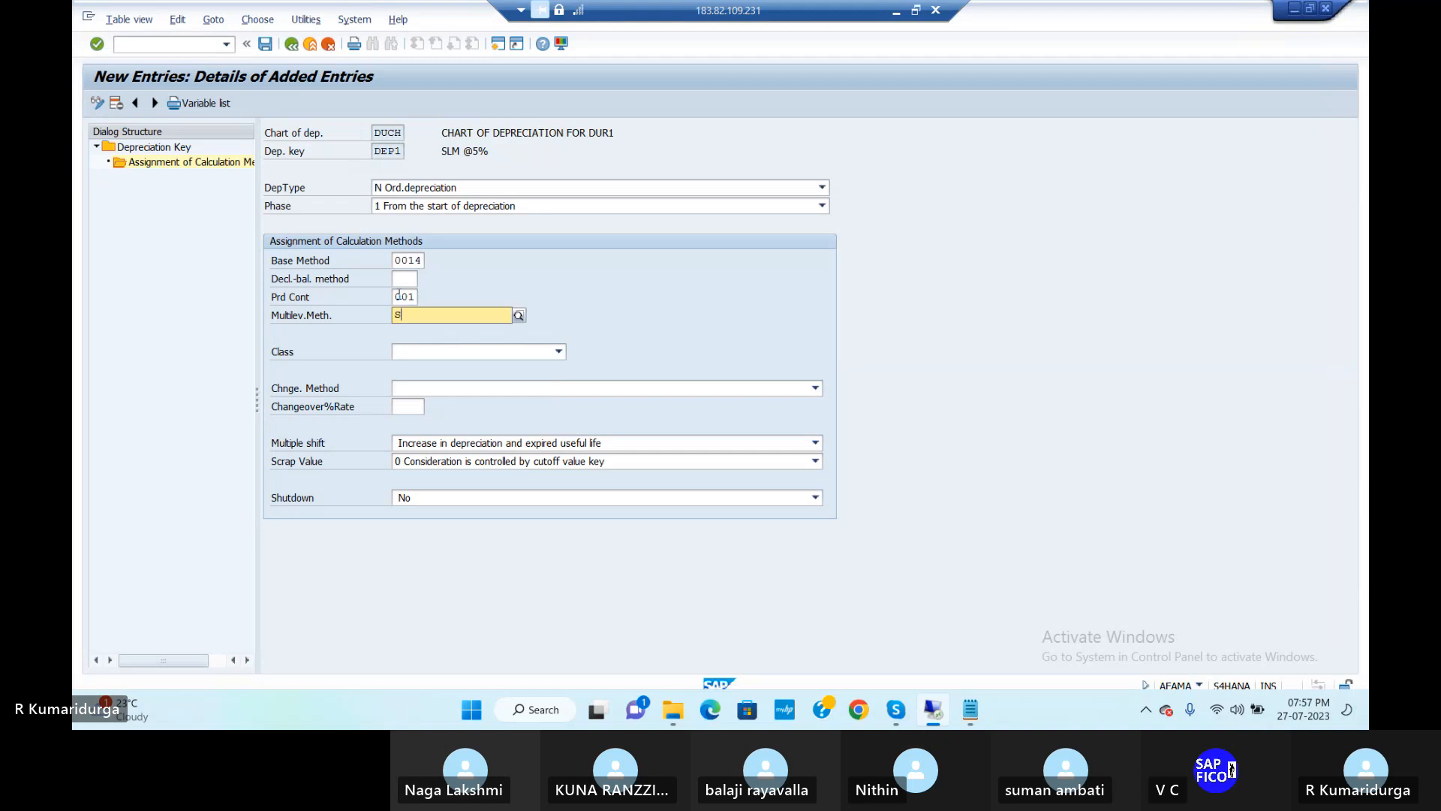
{"action": "type", "text": "LM"}
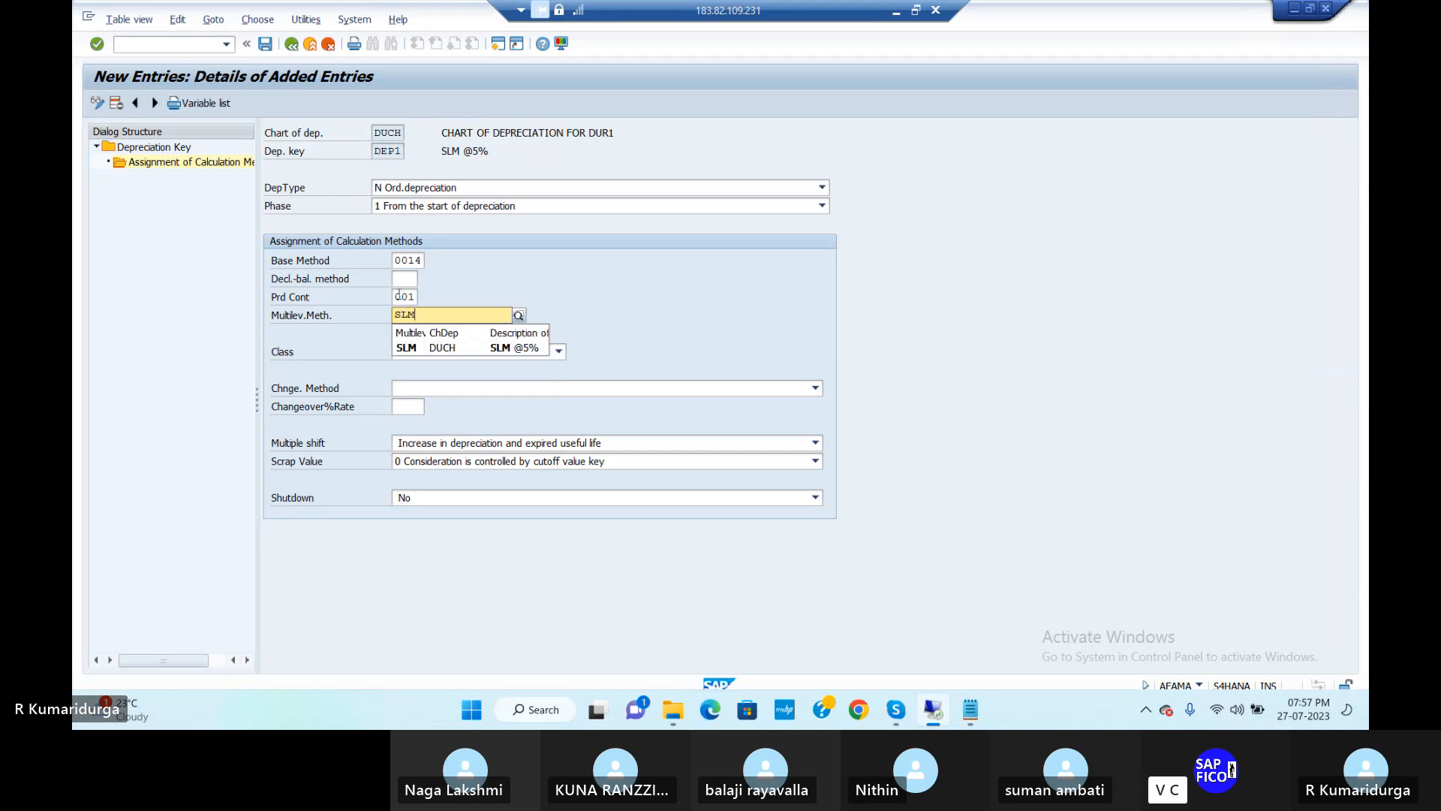
{"action": "key", "text": "Tab"}
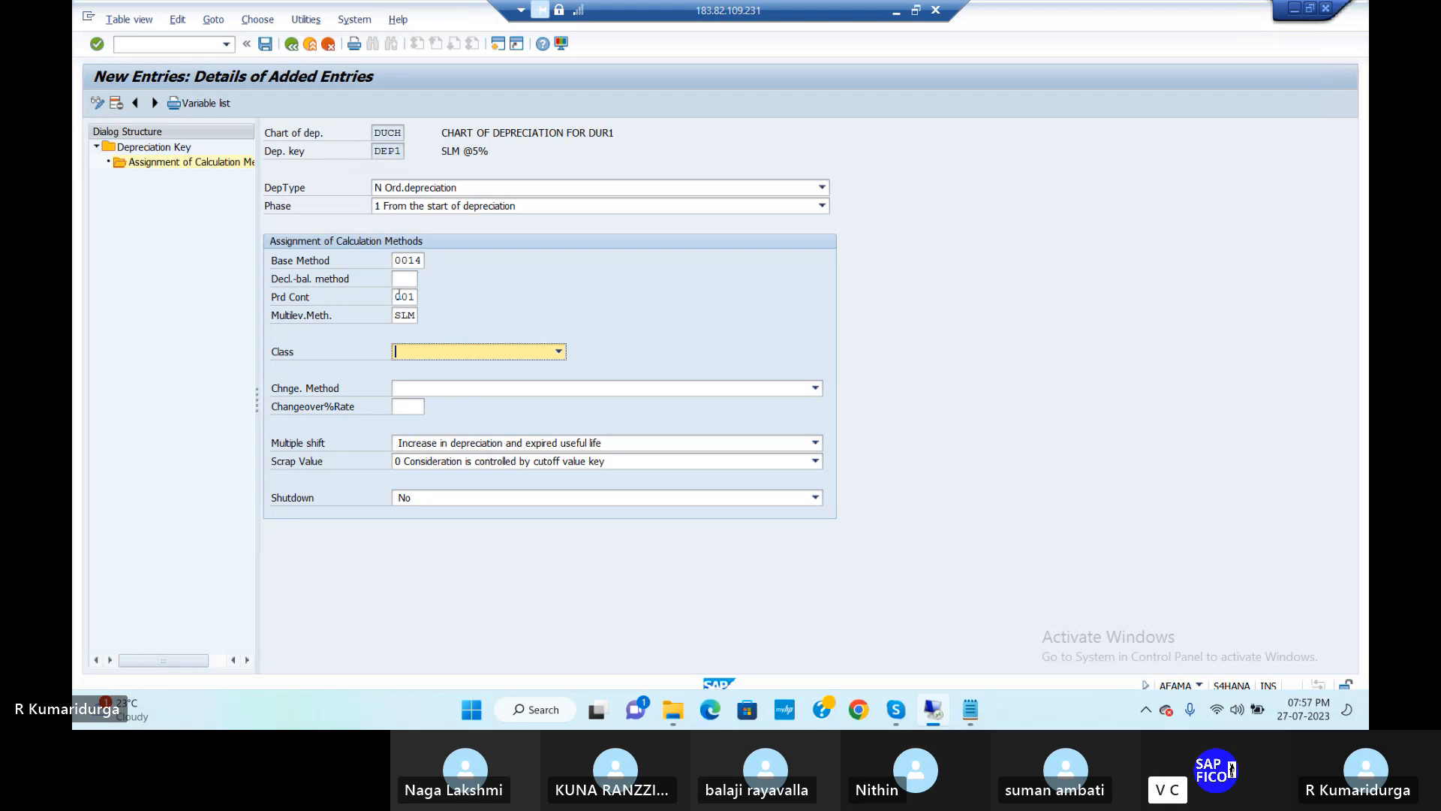
{"action": "left_click", "coordinate": [557, 353]}
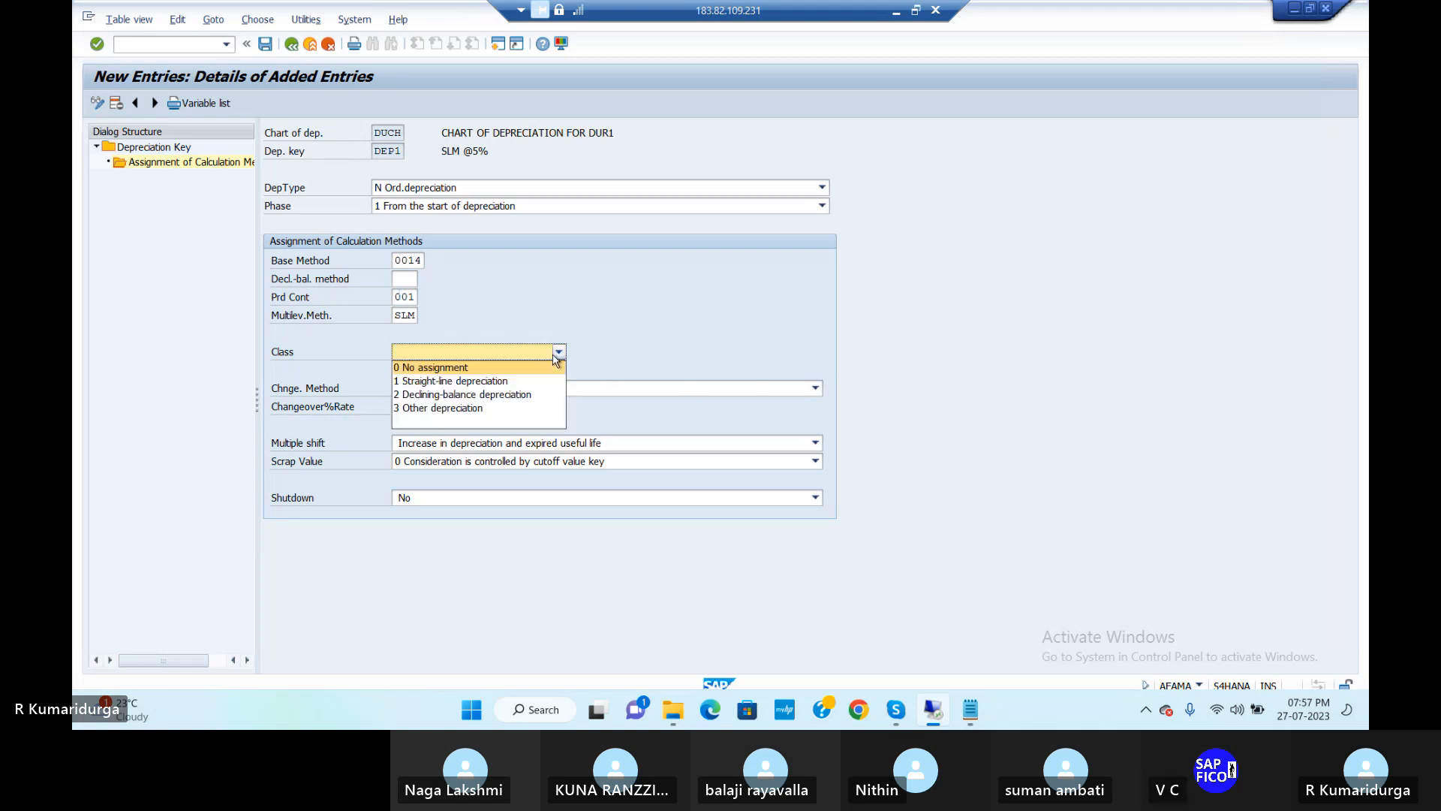
{"action": "left_click", "coordinate": [519, 381]}
{"action": "key", "text": "Return"}
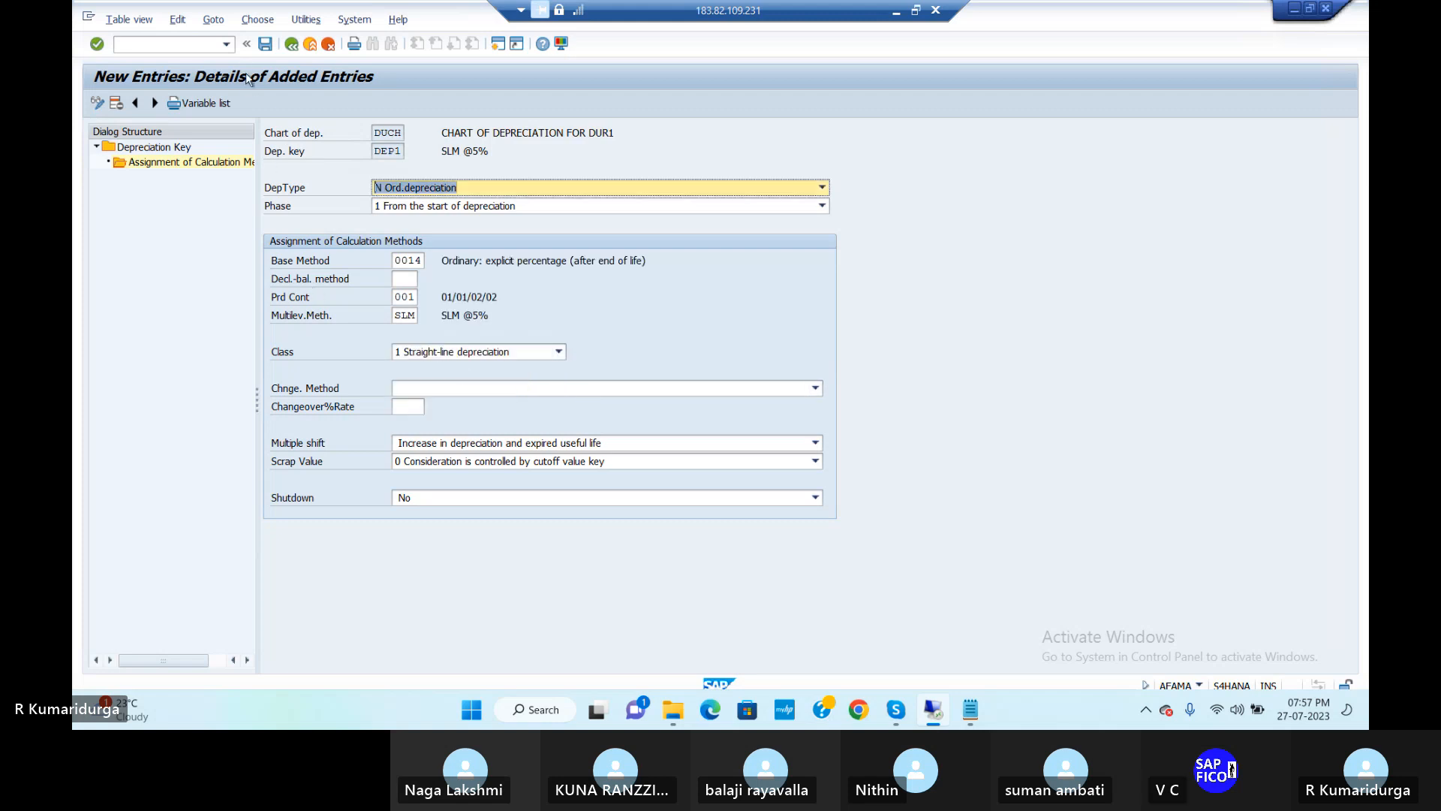
{"action": "left_click", "coordinate": [265, 44]}
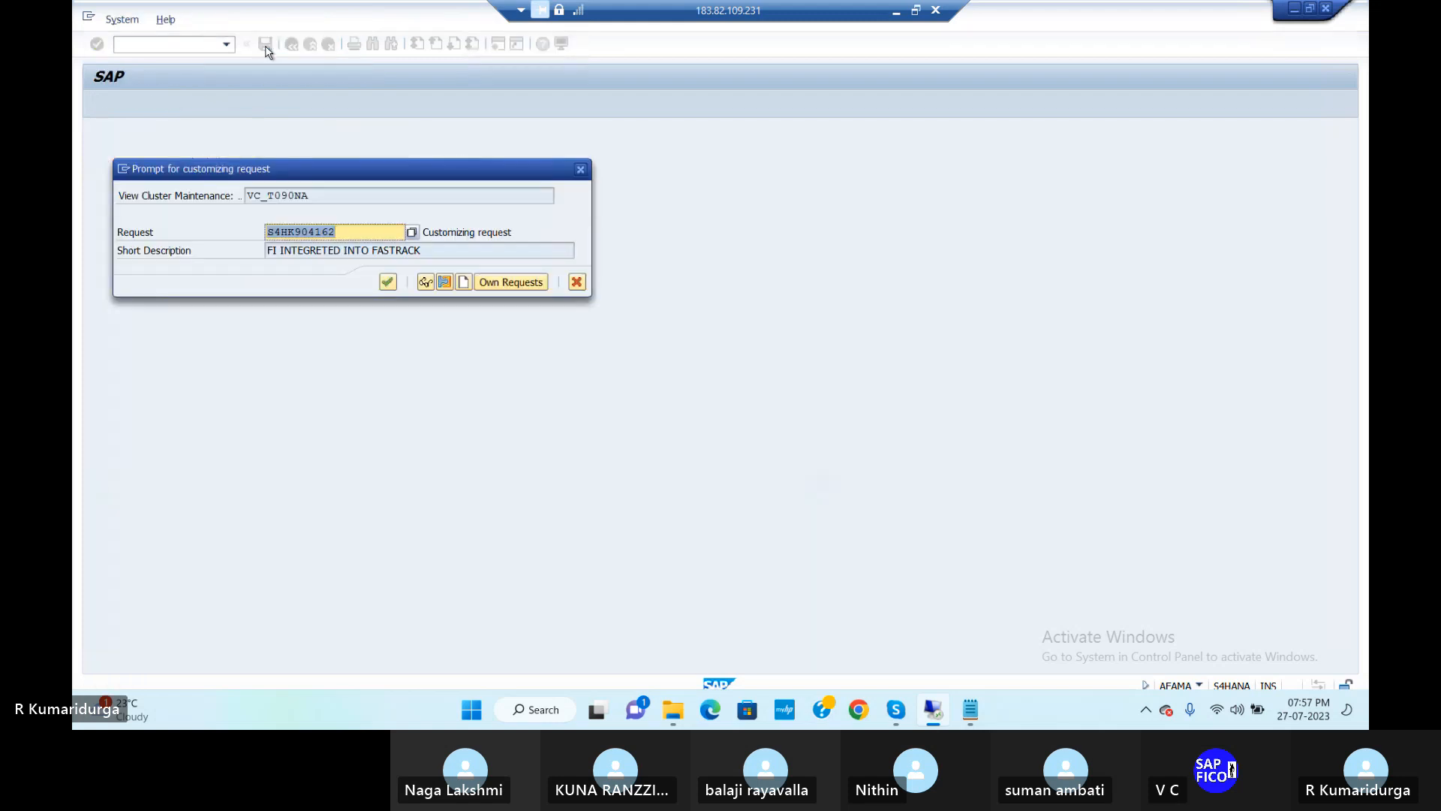
{"action": "type", "text": "+"}
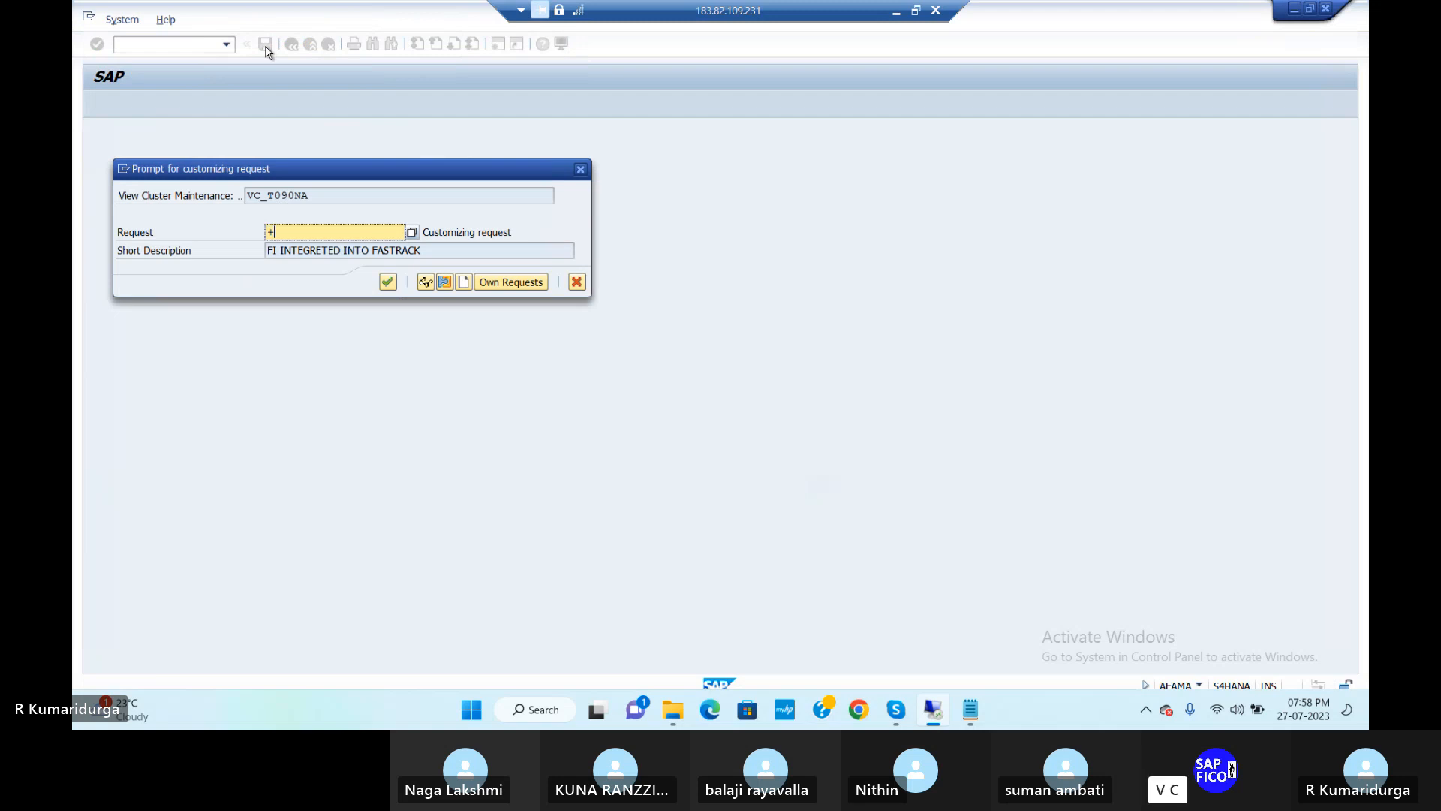
{"action": "left_click", "coordinate": [581, 170]}
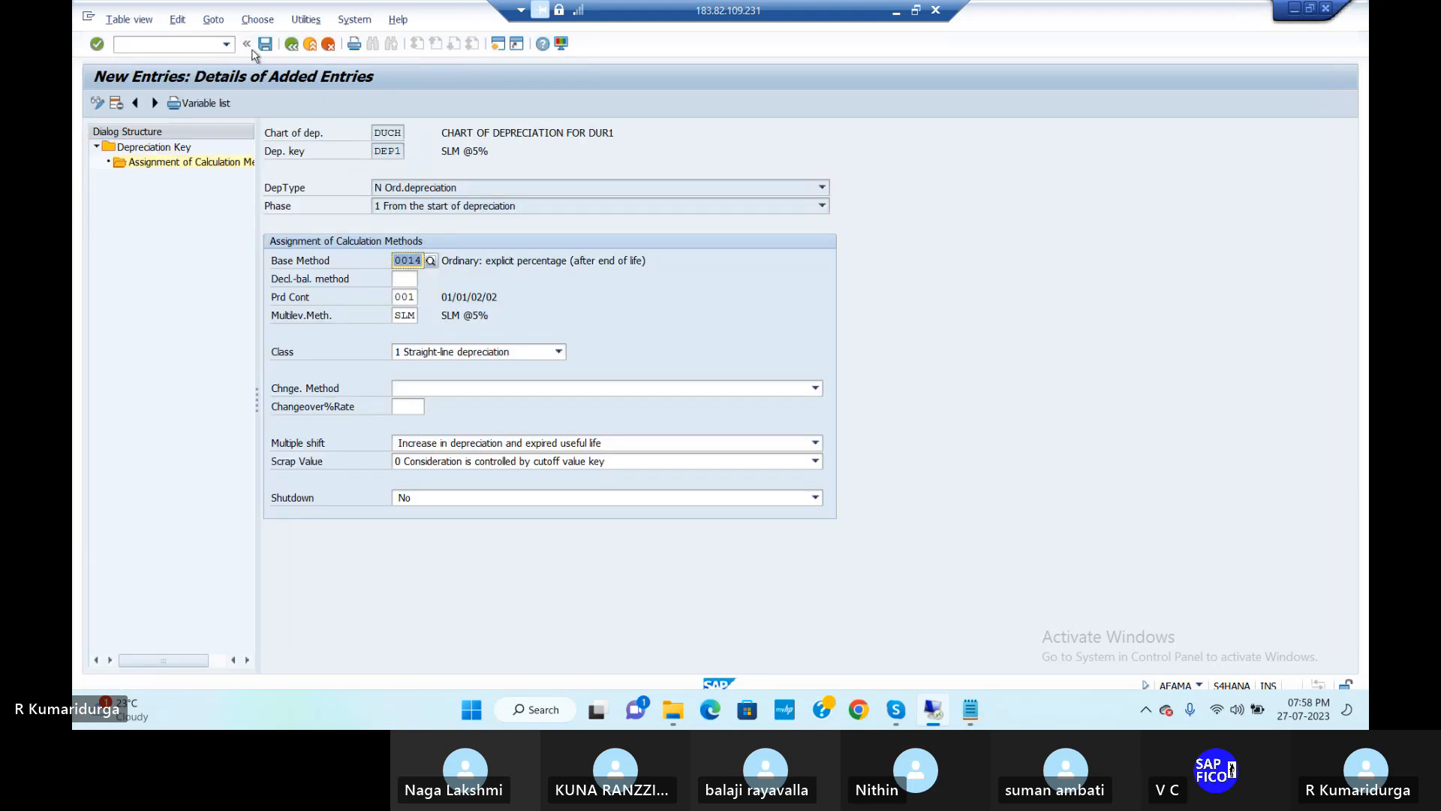
Save the DEP1 calculation method assignment to the proposed customizing request and return to the assignment overview
{"action": "left_click", "coordinate": [265, 45]}
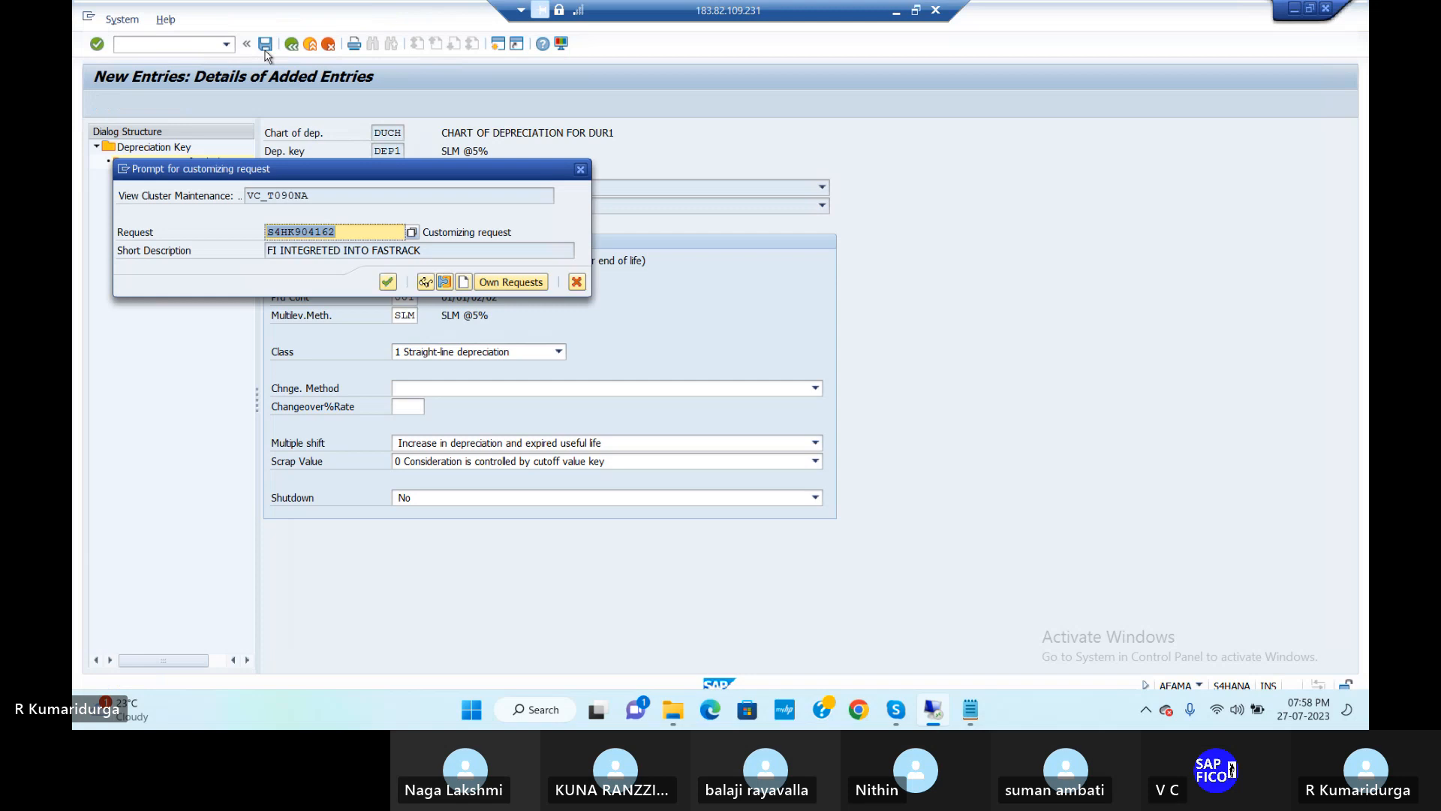
{"action": "key", "text": "Return"}
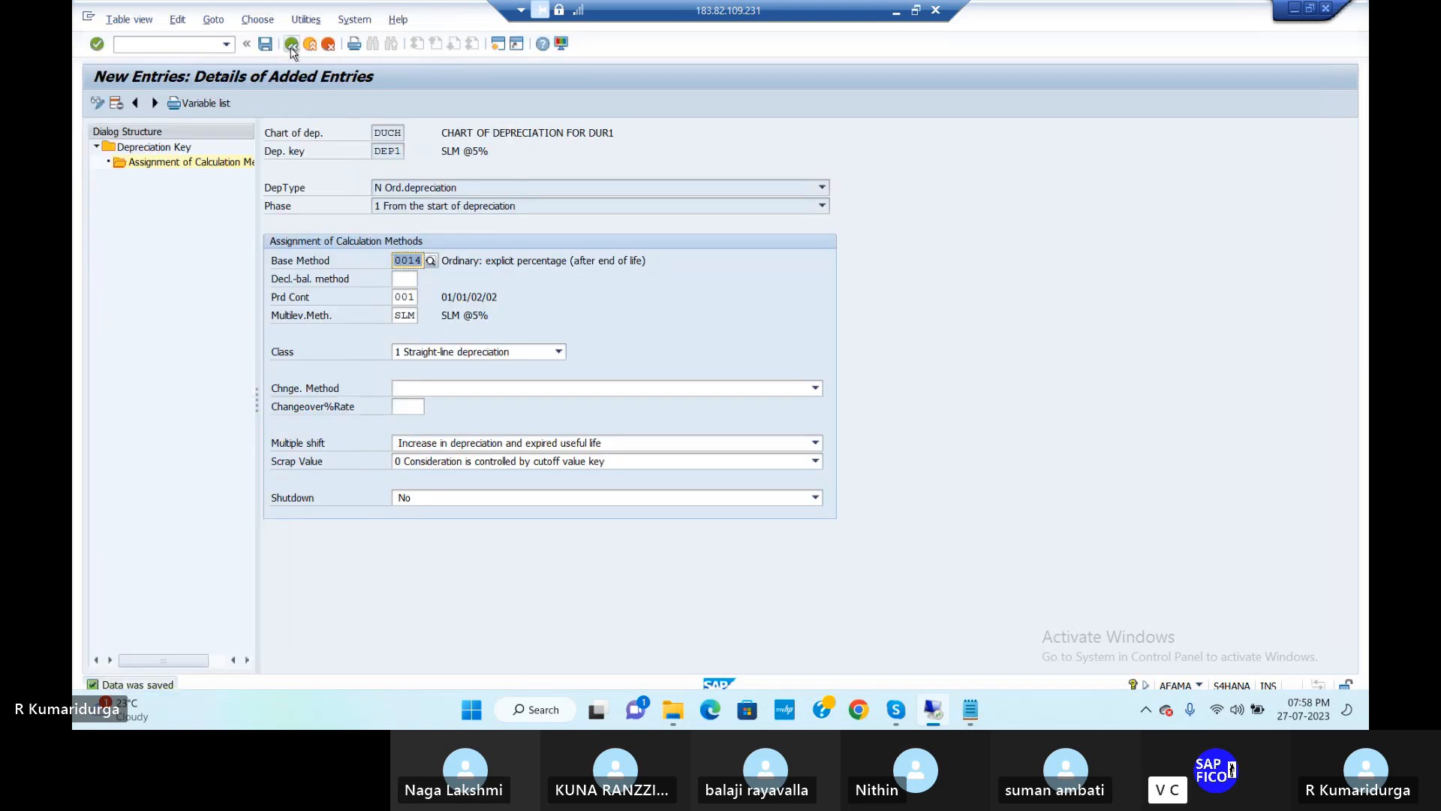
{"action": "left_click", "coordinate": [291, 45]}
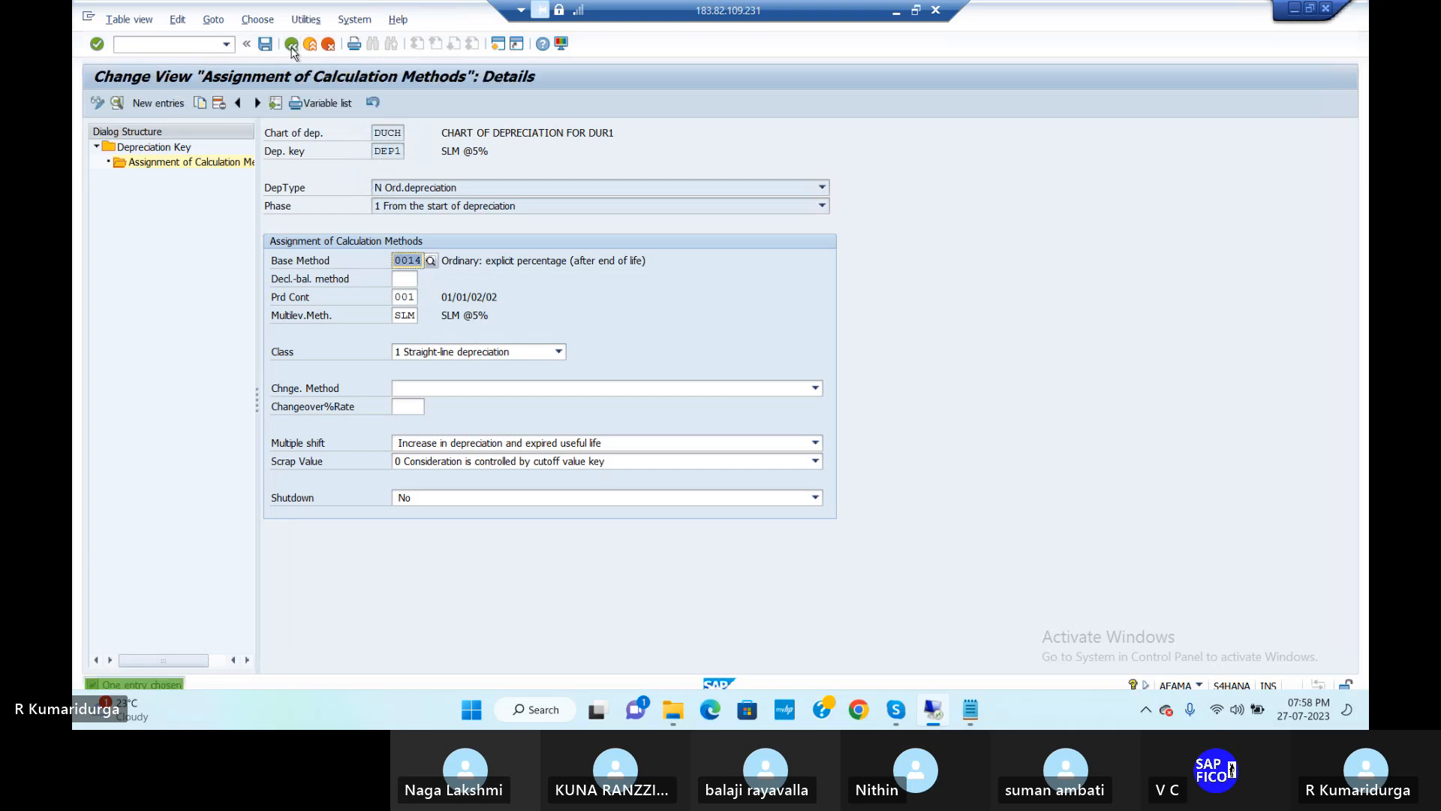
{"action": "left_click", "coordinate": [291, 45]}
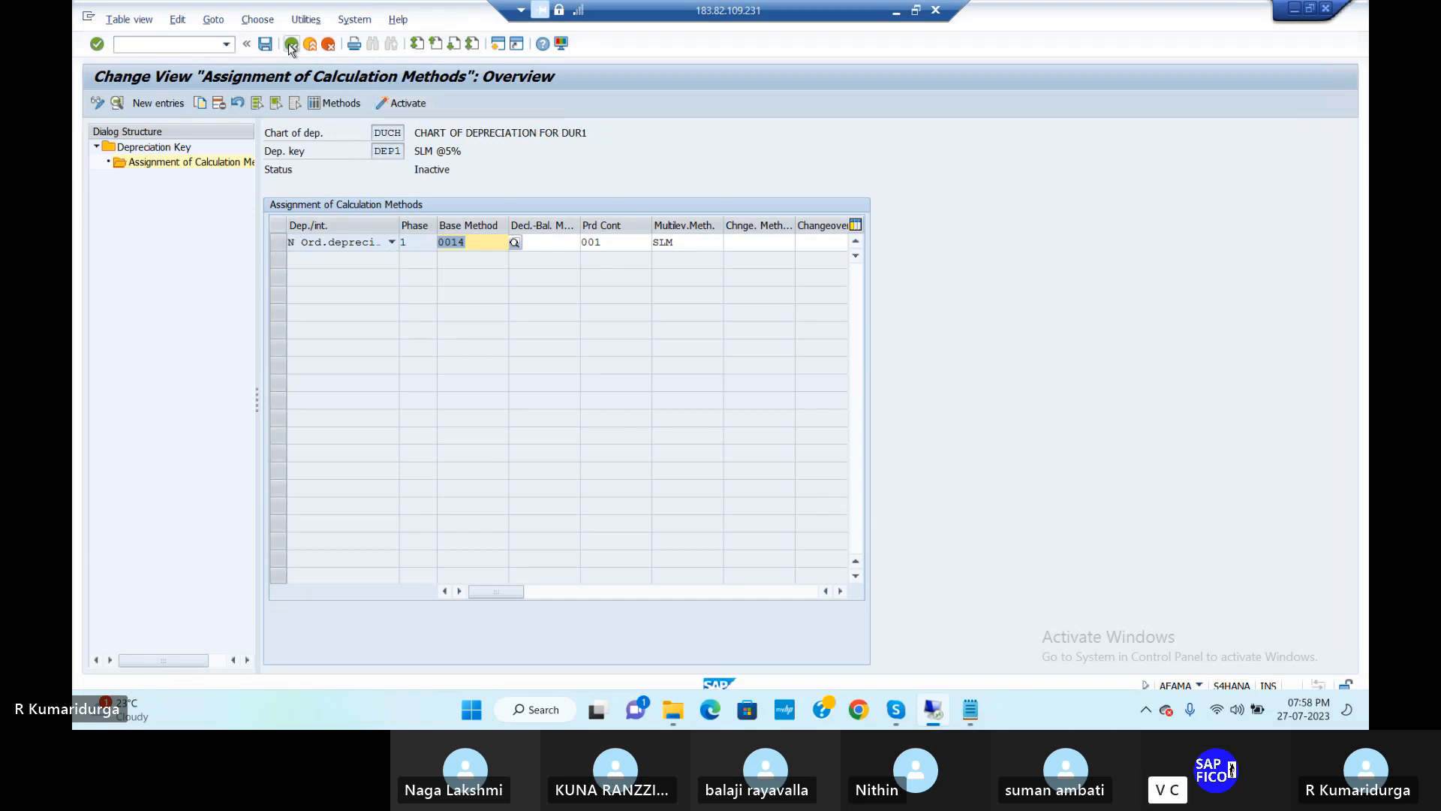
Activate depreciation key DEP1, save it, and return to the depreciation key overview
{"action": "left_click", "coordinate": [279, 243]}
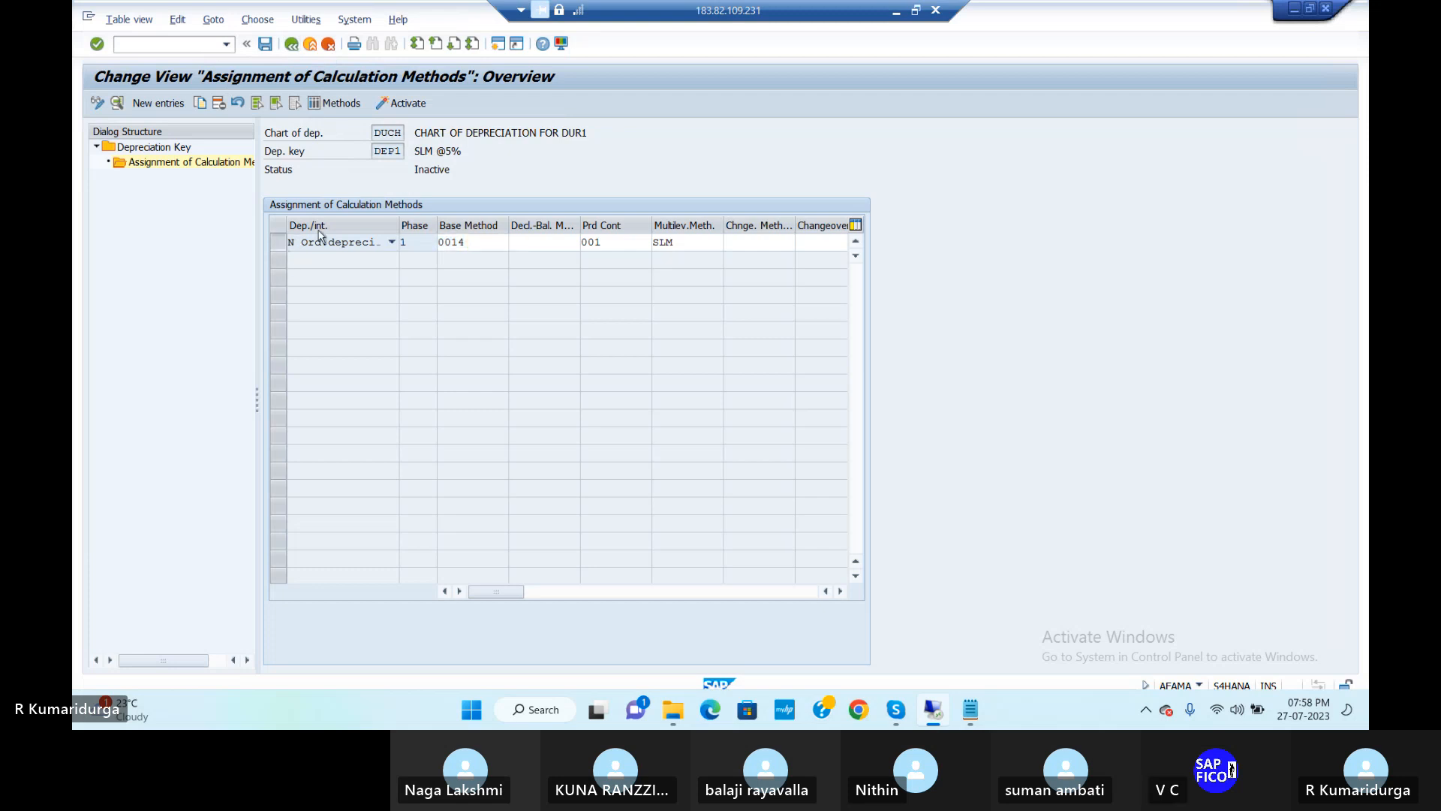
{"action": "left_click", "coordinate": [406, 104]}
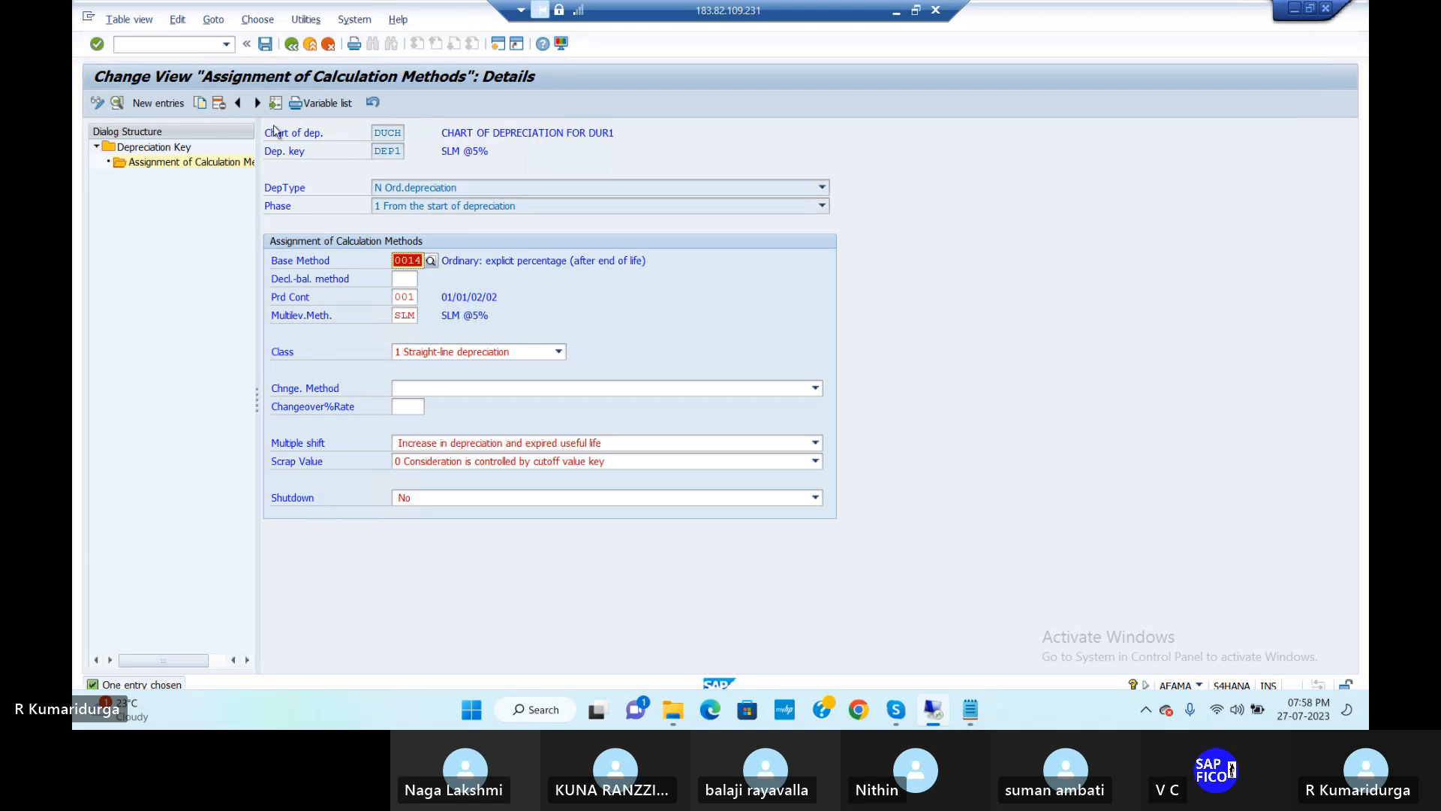
{"action": "left_click", "coordinate": [265, 45]}
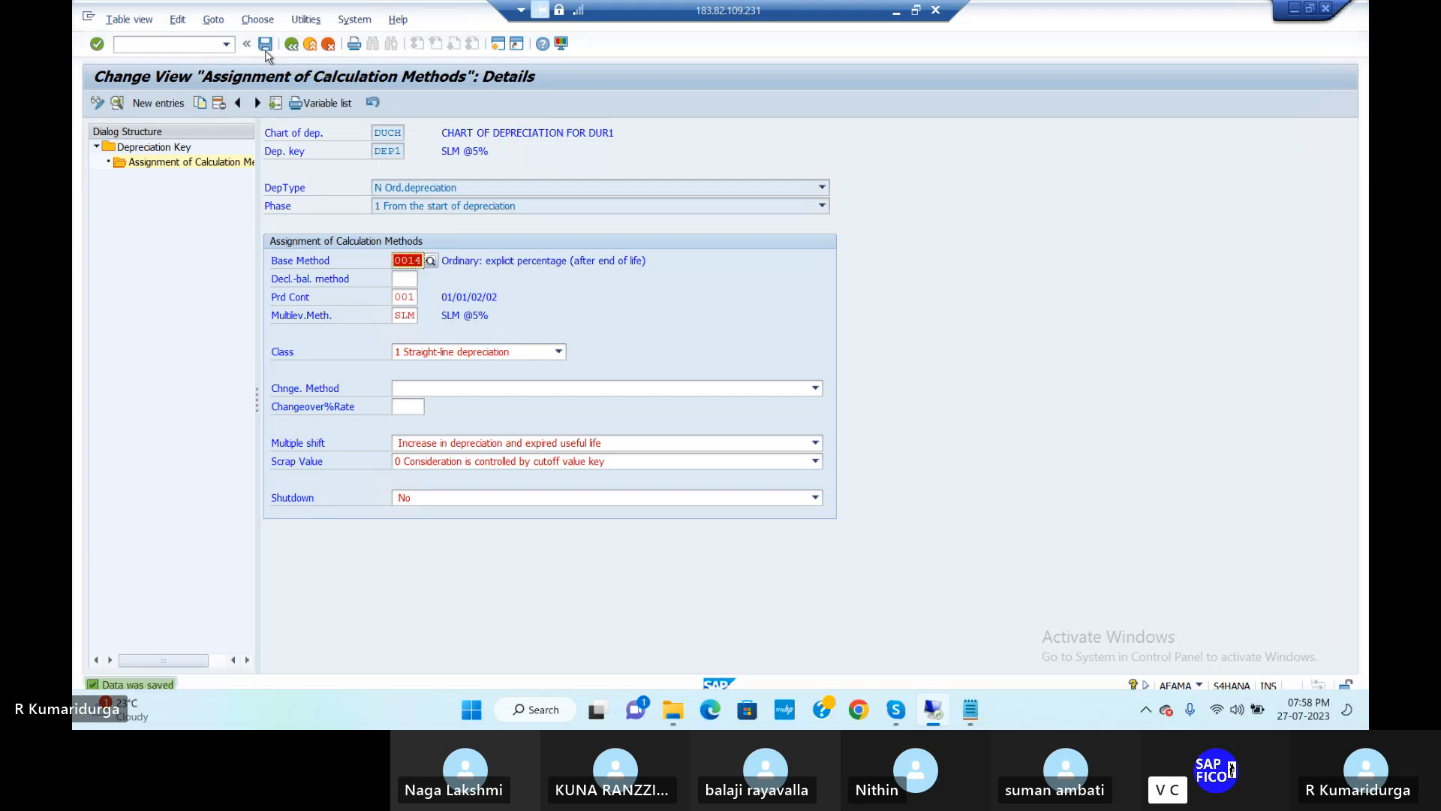
{"action": "left_click", "coordinate": [292, 45]}
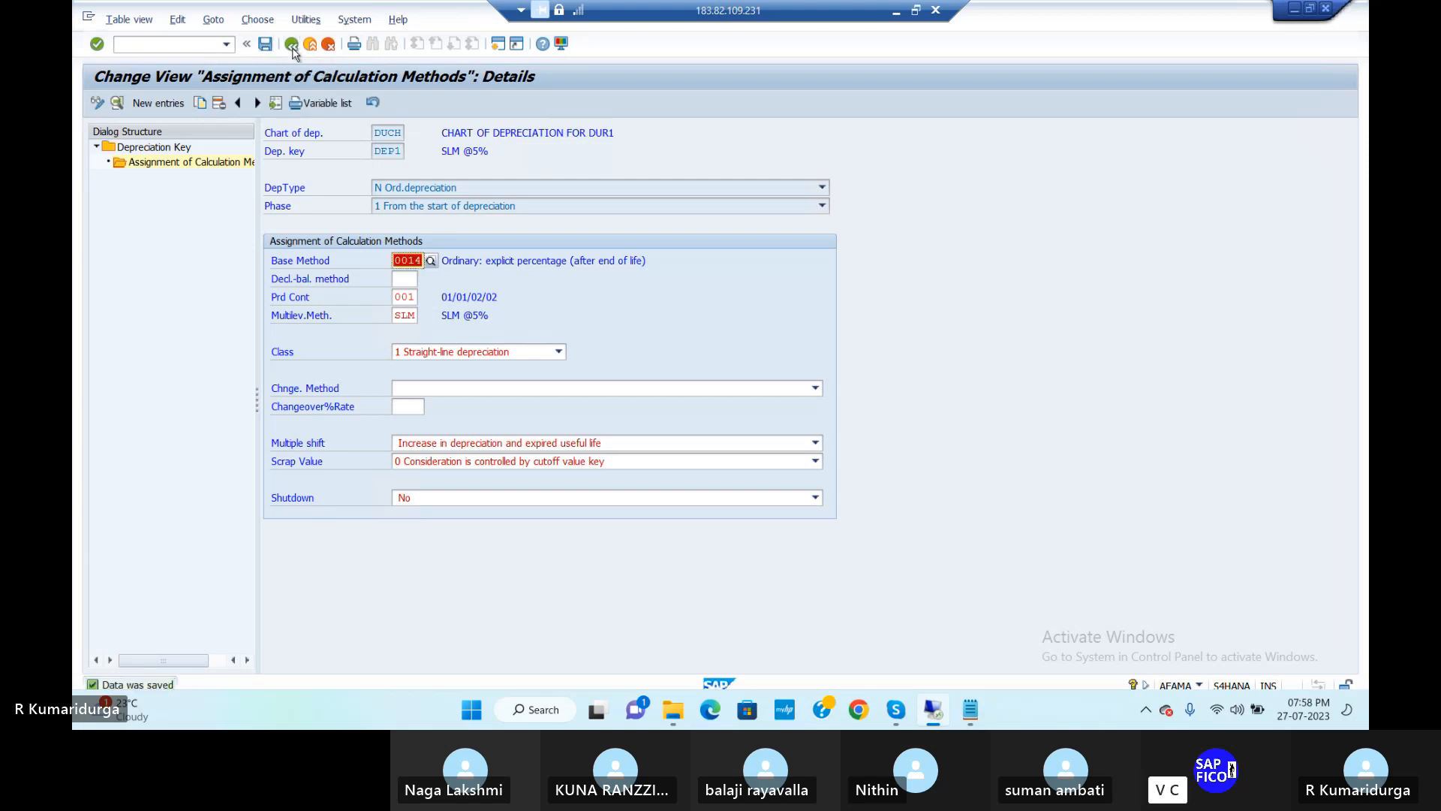
{"action": "left_click", "coordinate": [292, 45]}
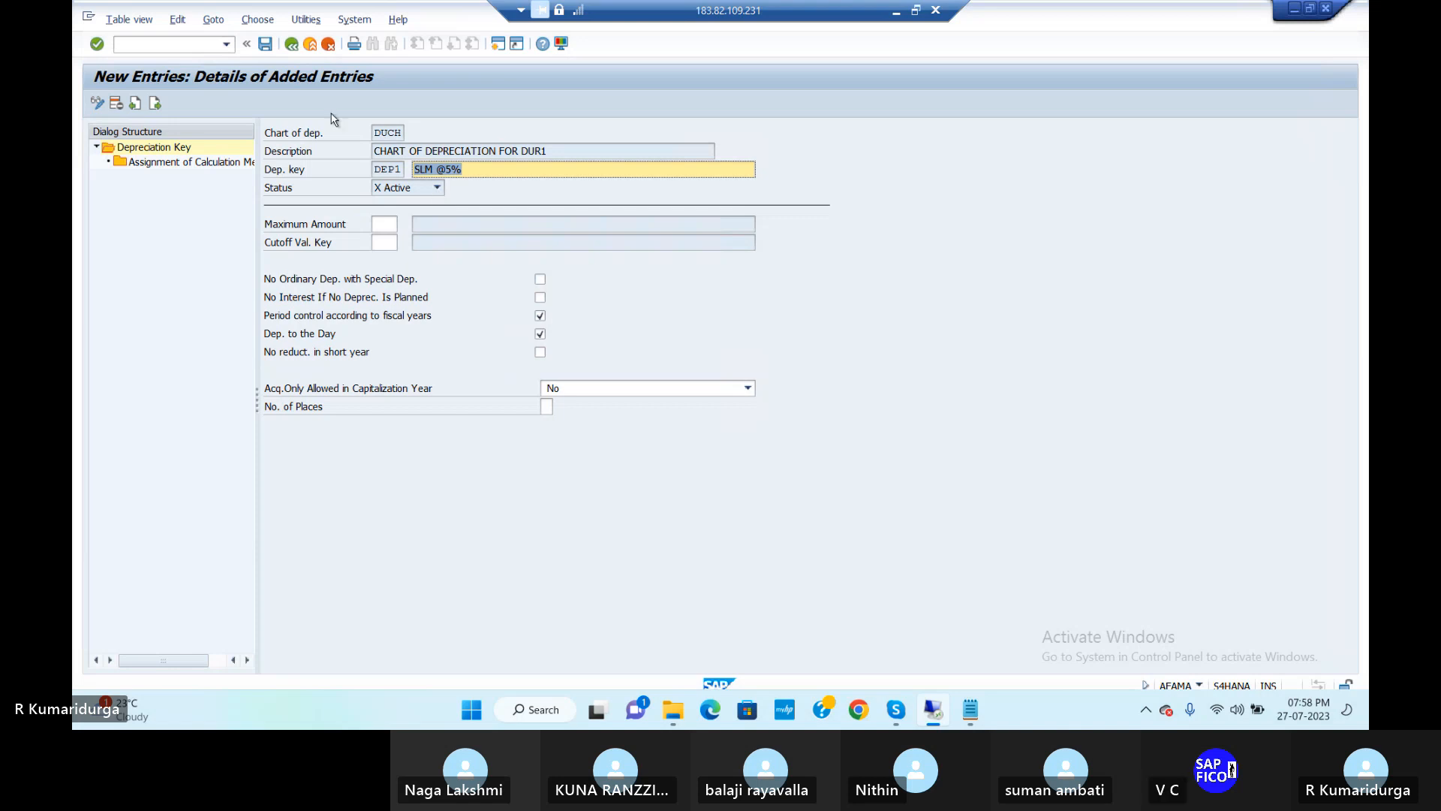
{"action": "left_click", "coordinate": [292, 45]}
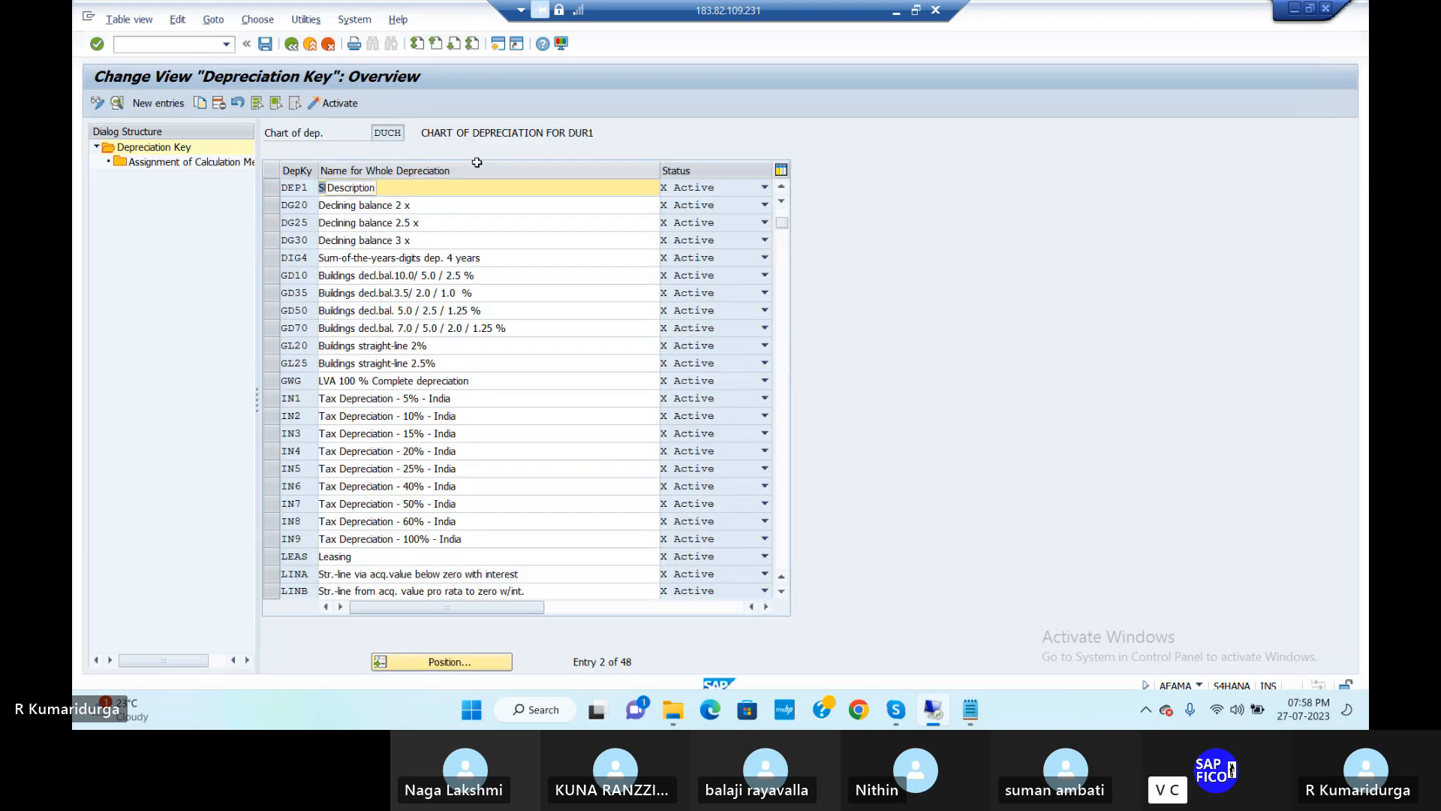
Create depreciation key DEP2 described as "WDV @3%", enabling period control according to fiscal years and depreciation to the day
{"action": "left_click", "coordinate": [156, 103]}
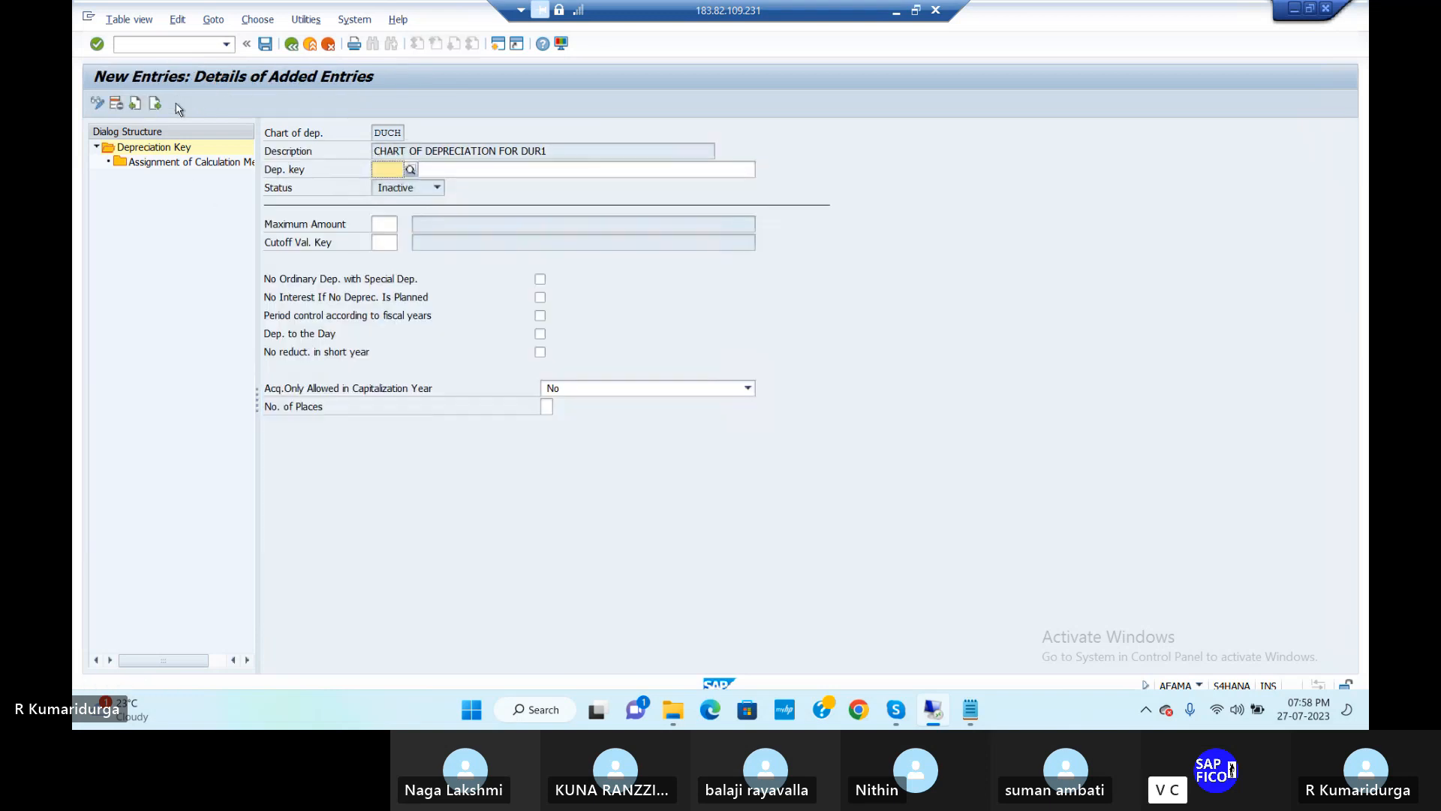
{"action": "type", "text": "DEP"}
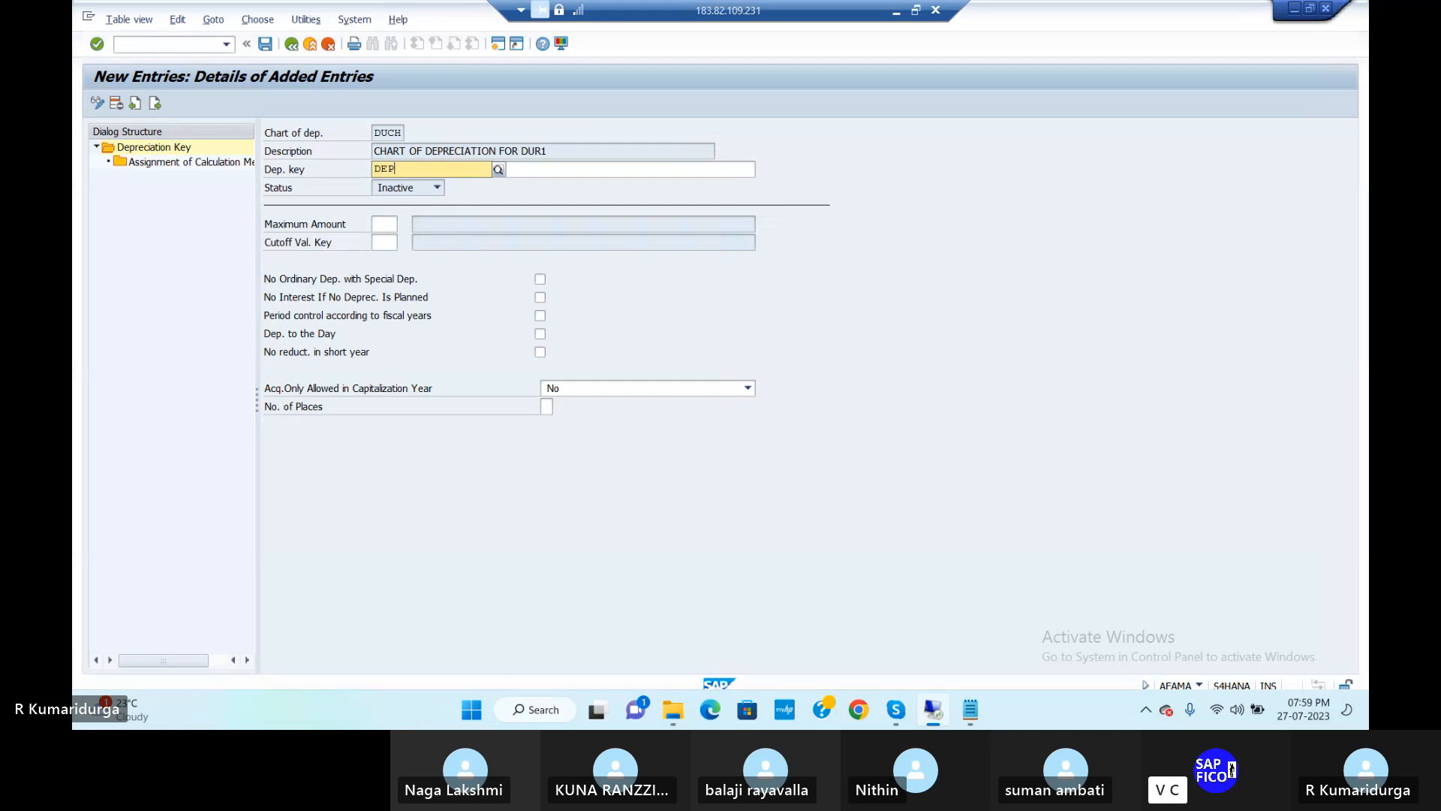
{"action": "type", "text": "2"}
{"action": "key", "text": "Tab"}
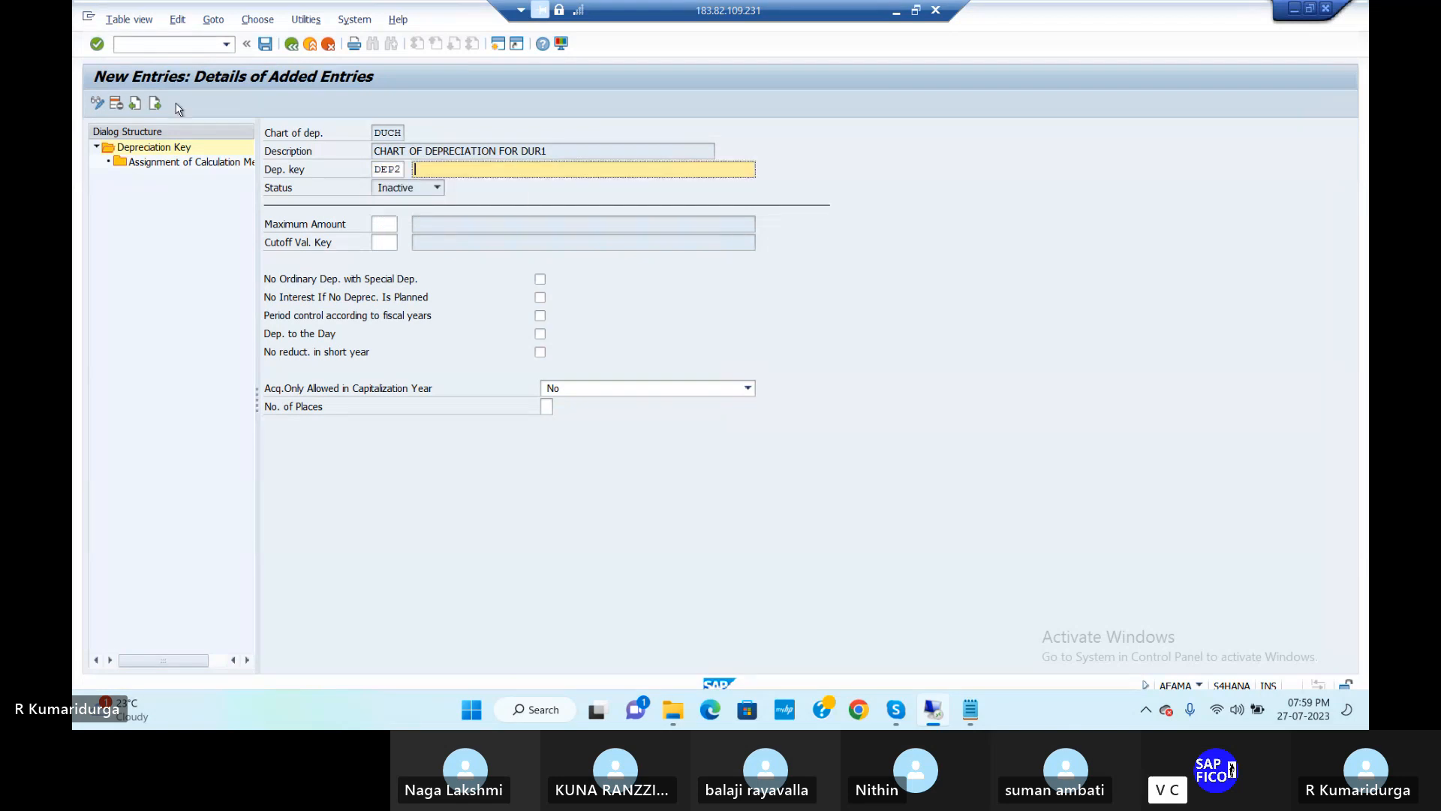
{"action": "type", "text": "WDV @3%"}
{"action": "left_click", "coordinate": [540, 316]}
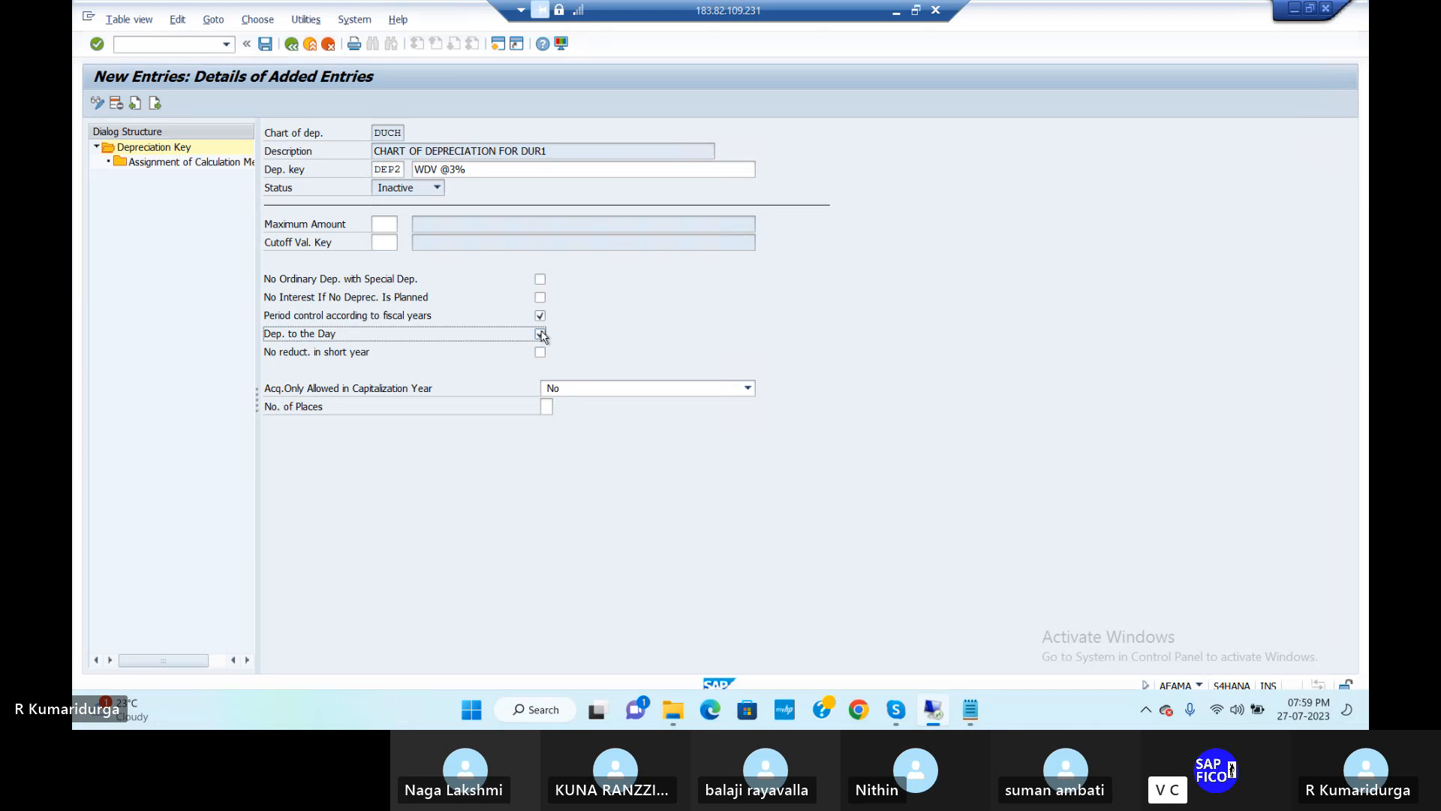
{"action": "key", "text": "Return"}
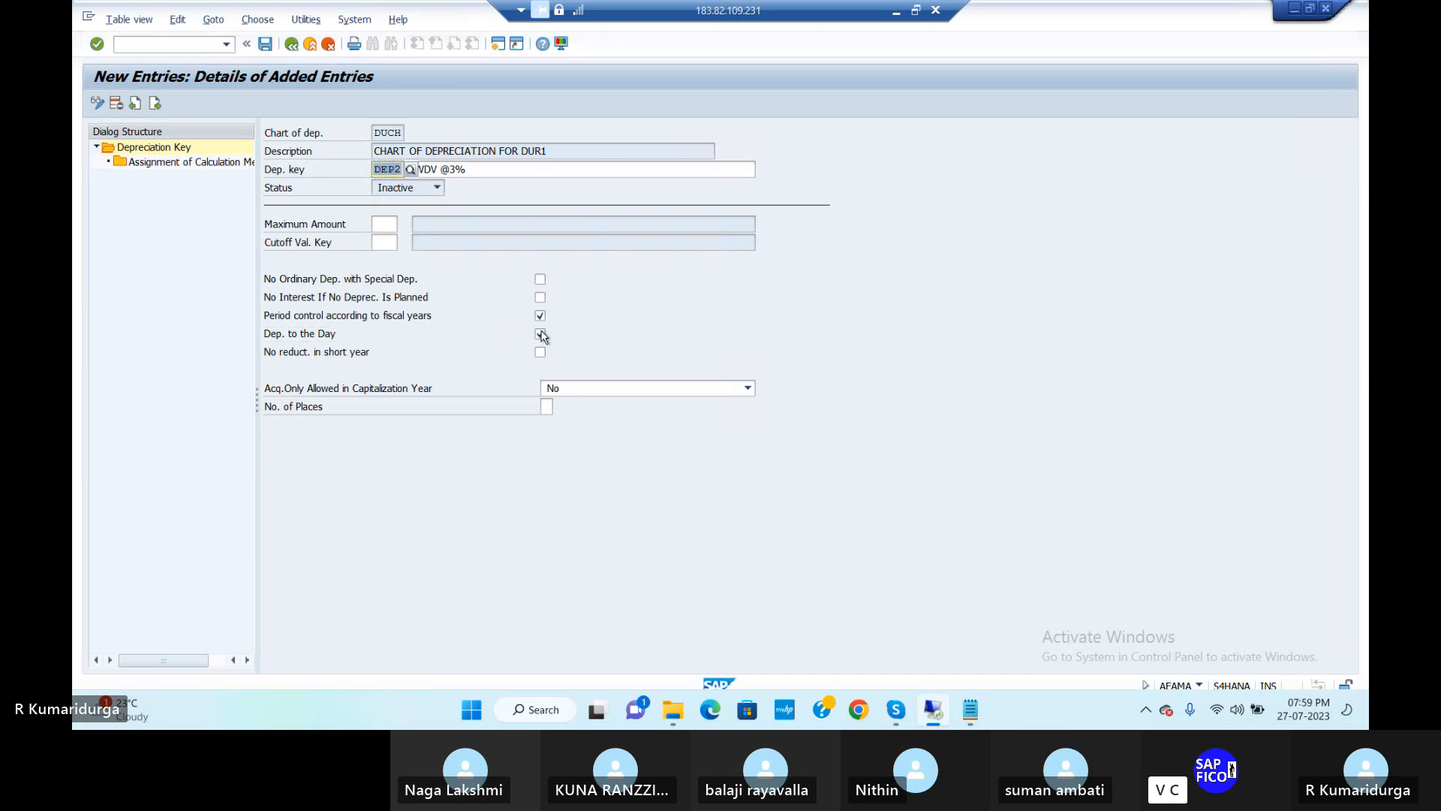
Start a calculation method assignment for DEP2 with depreciation type N Ord.depreciation and phase 1 From the start of depreciation
{"action": "double_click", "coordinate": [221, 163]}
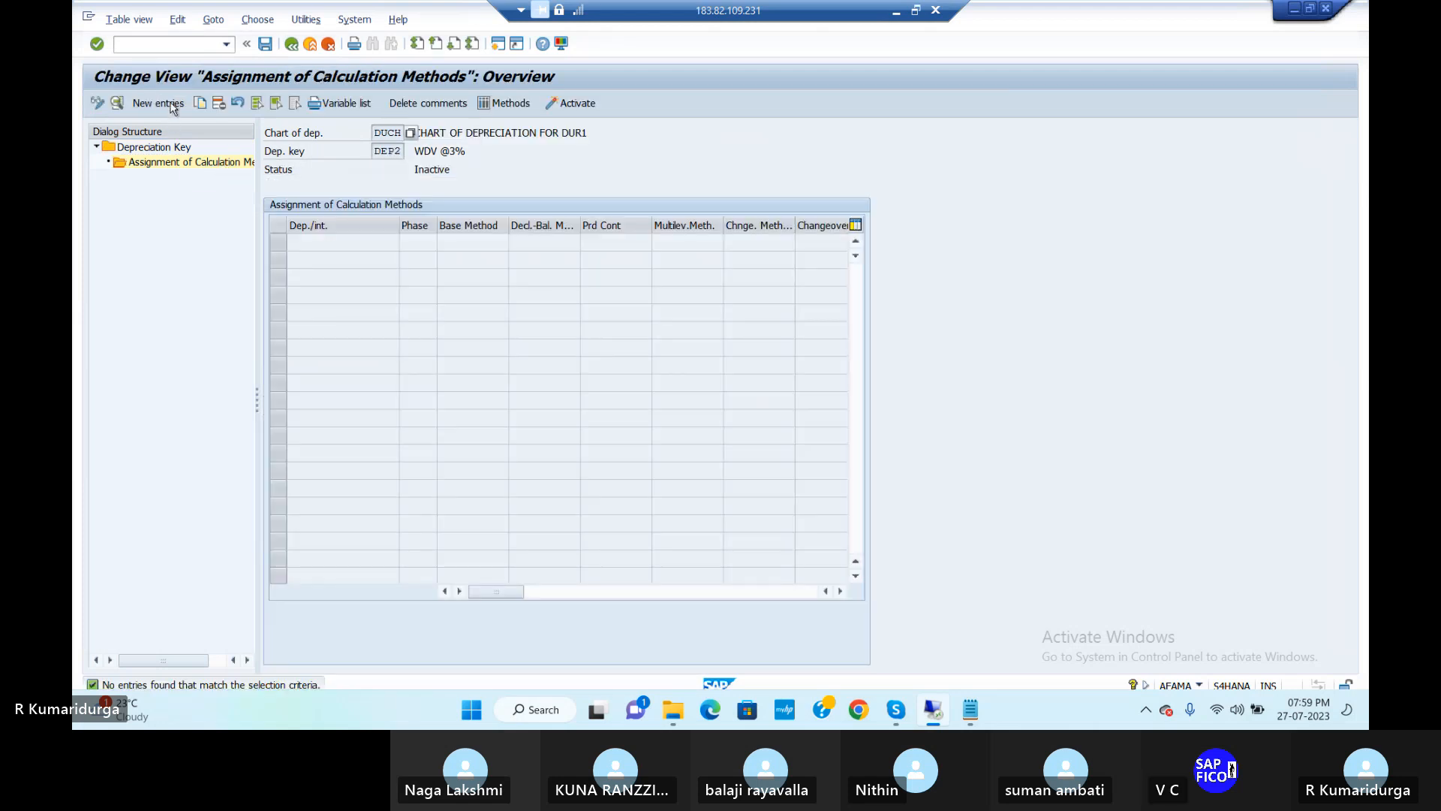
{"action": "left_click", "coordinate": [172, 105]}
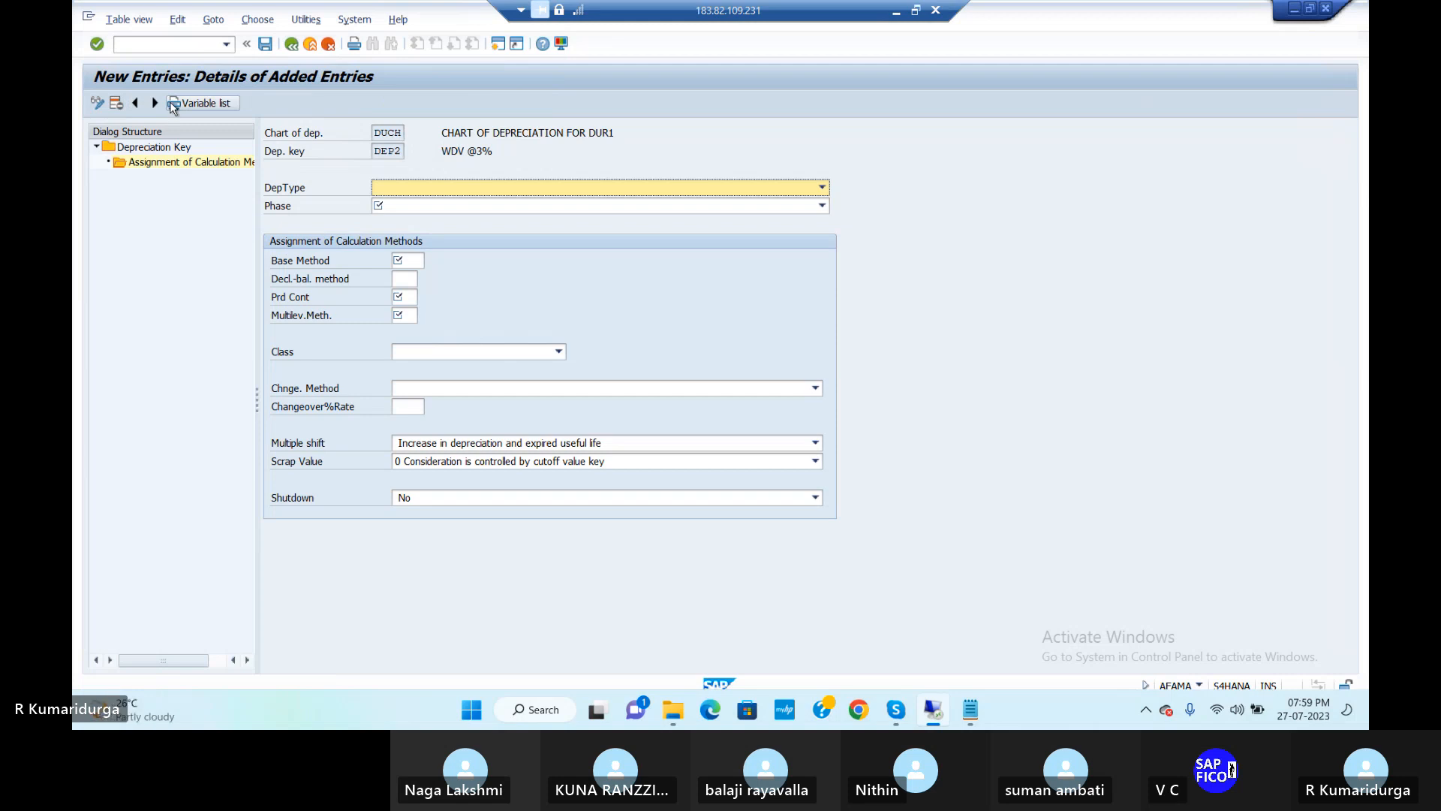
{"action": "left_click", "coordinate": [549, 193]}
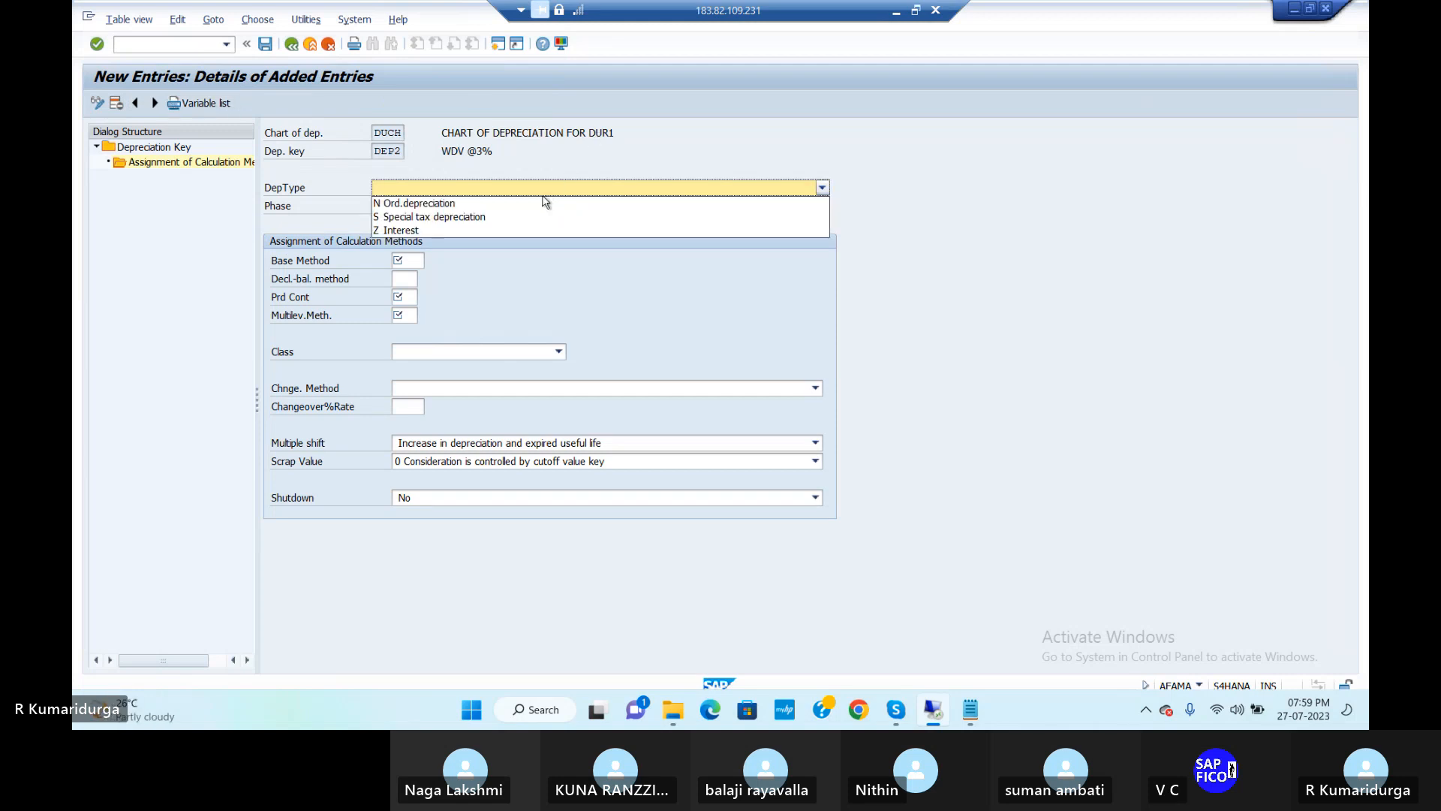
{"action": "left_click", "coordinate": [537, 207]}
{"action": "left_click", "coordinate": [536, 207]}
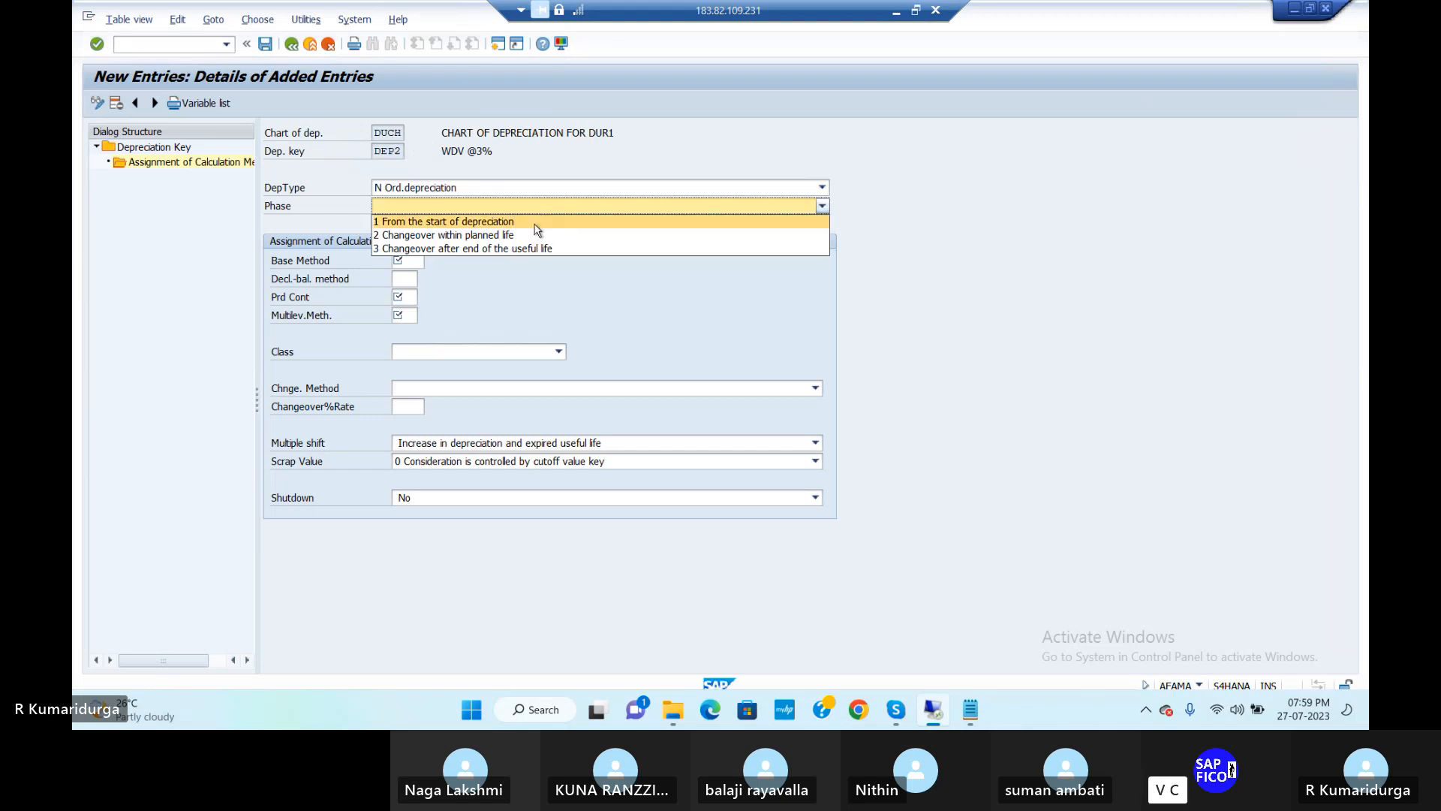
{"action": "left_click", "coordinate": [537, 228]}
Assign base method 0014, period control 001 and multilevel method WDV to depreciation key DEP2
{"action": "left_click", "coordinate": [404, 261]}
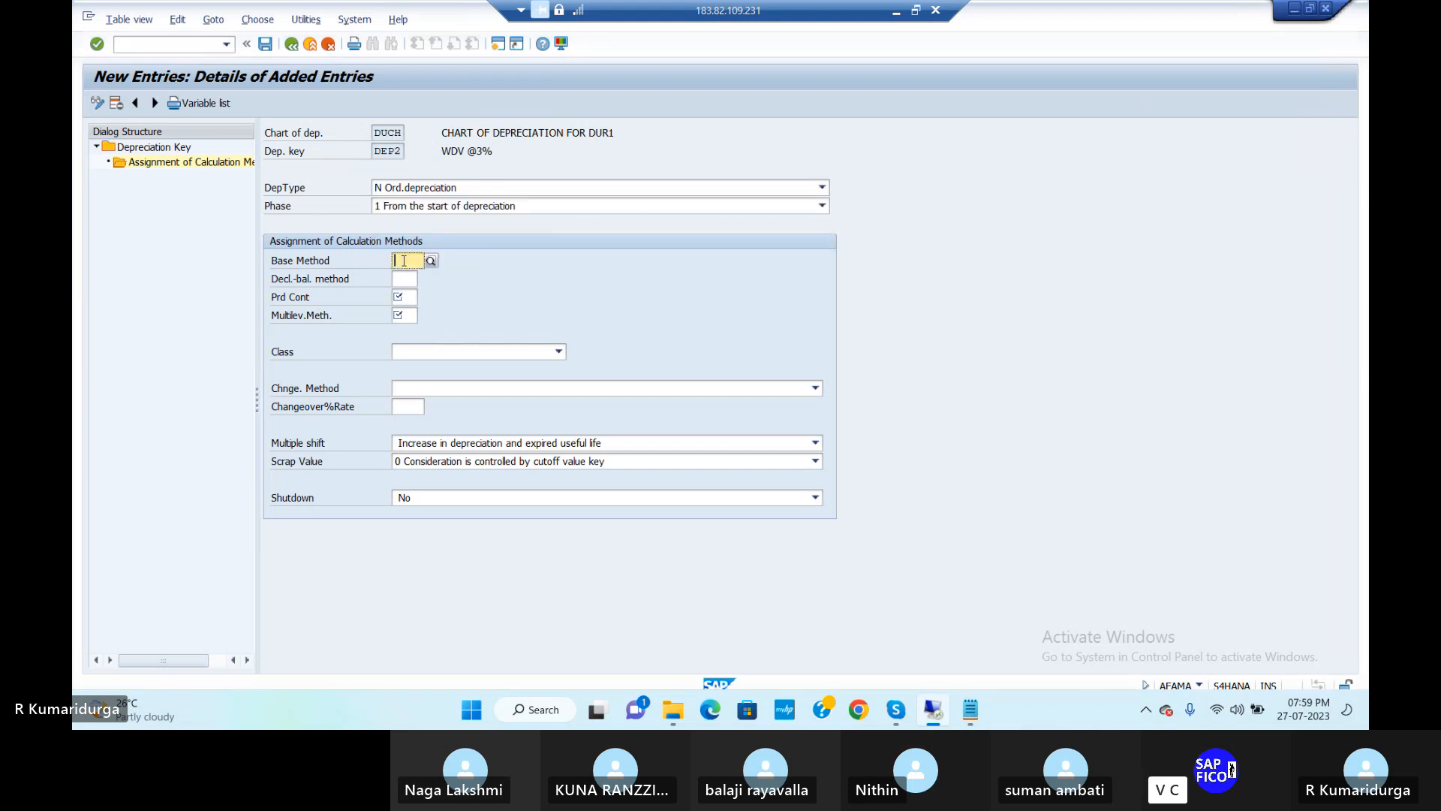
{"action": "type", "text": "0014"}
{"action": "key", "text": "Tab"}
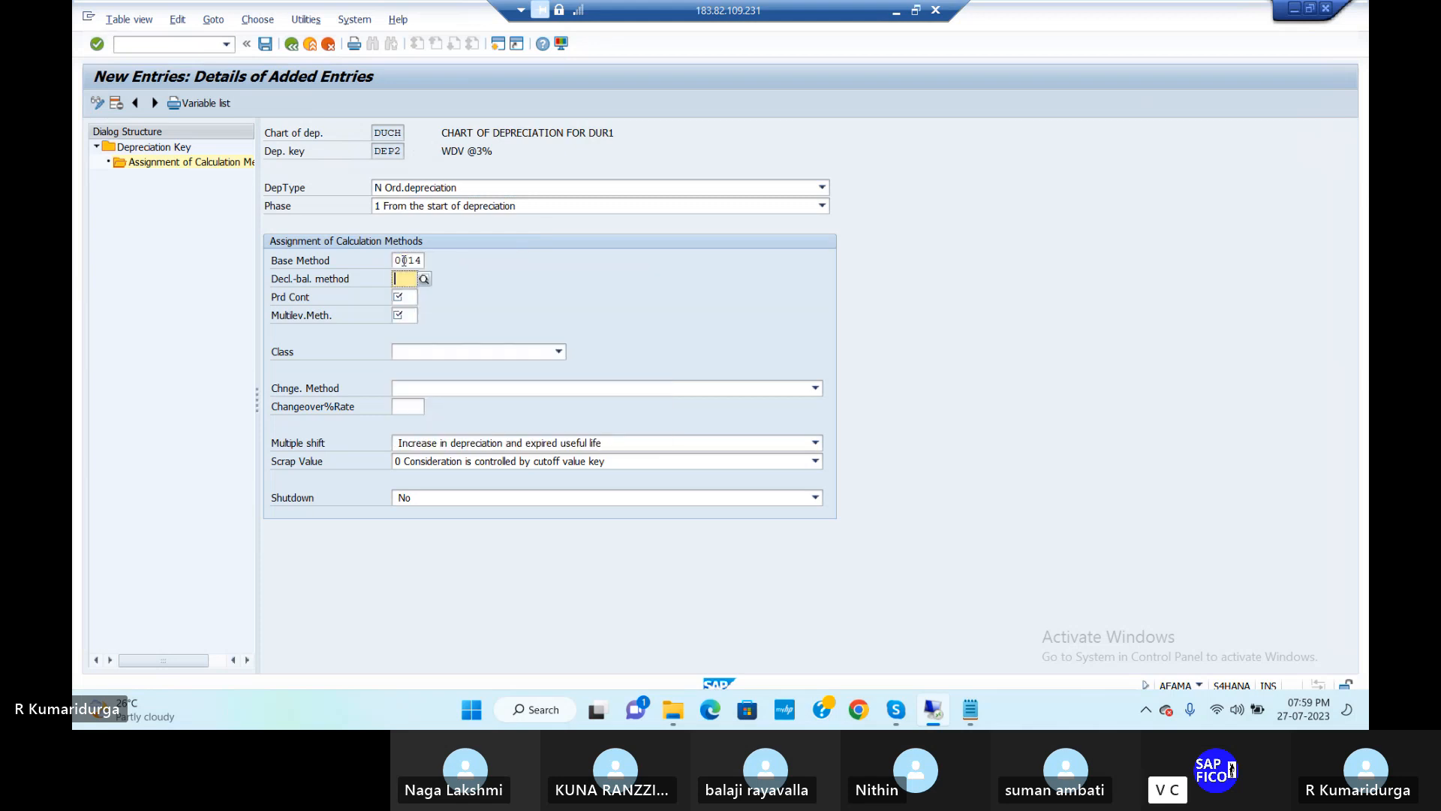
{"action": "key", "text": "Tab"}
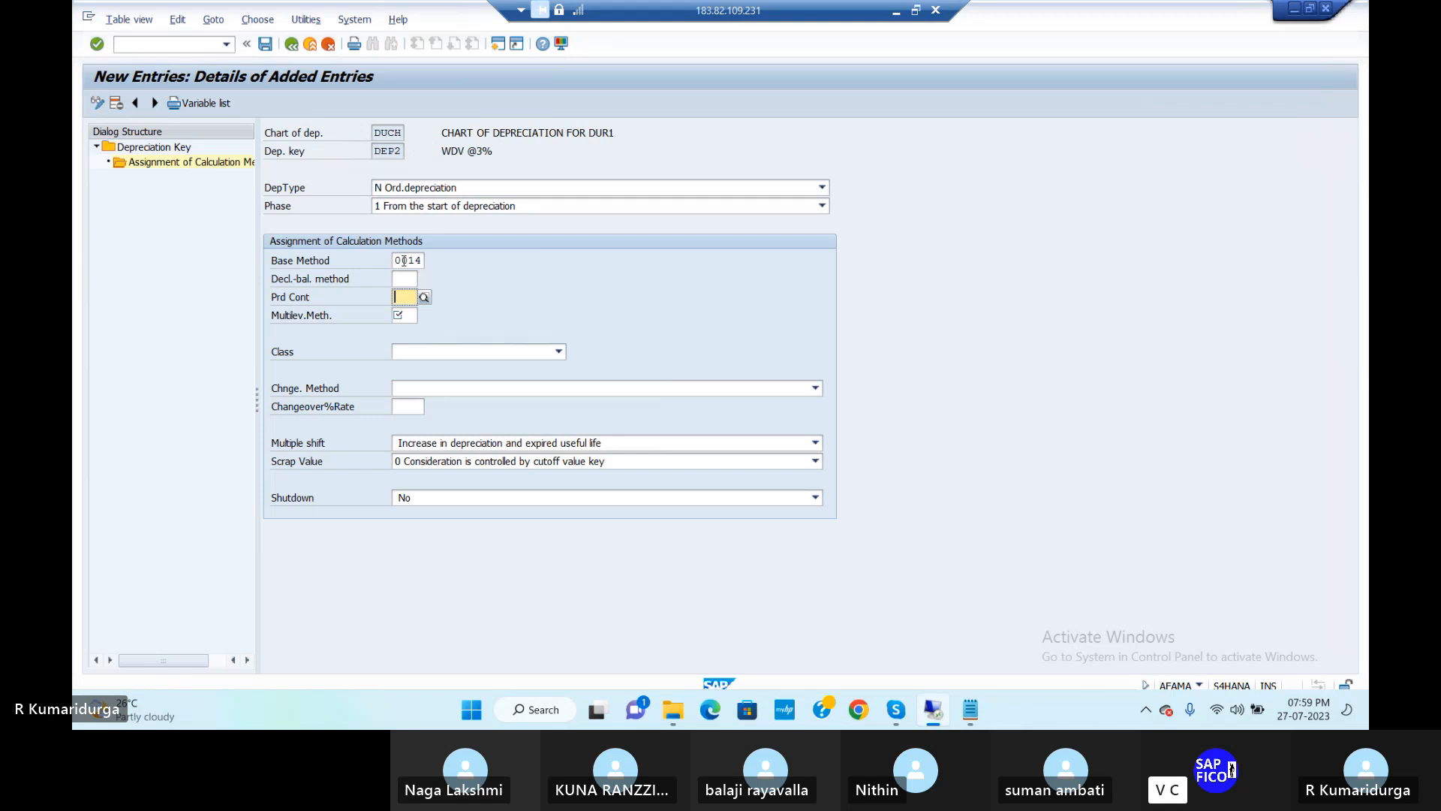
{"action": "type", "text": "001"}
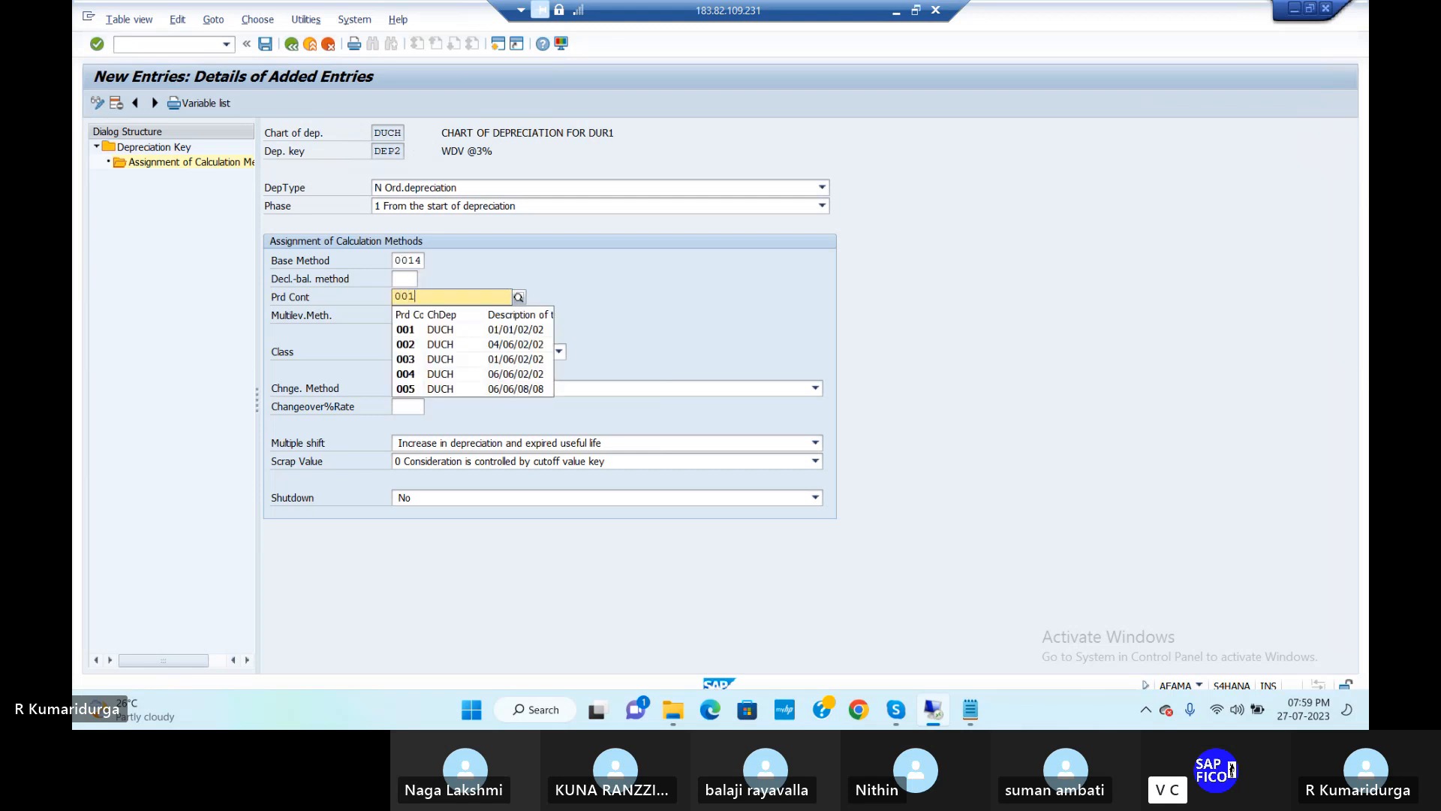
{"action": "key", "text": "Tab"}
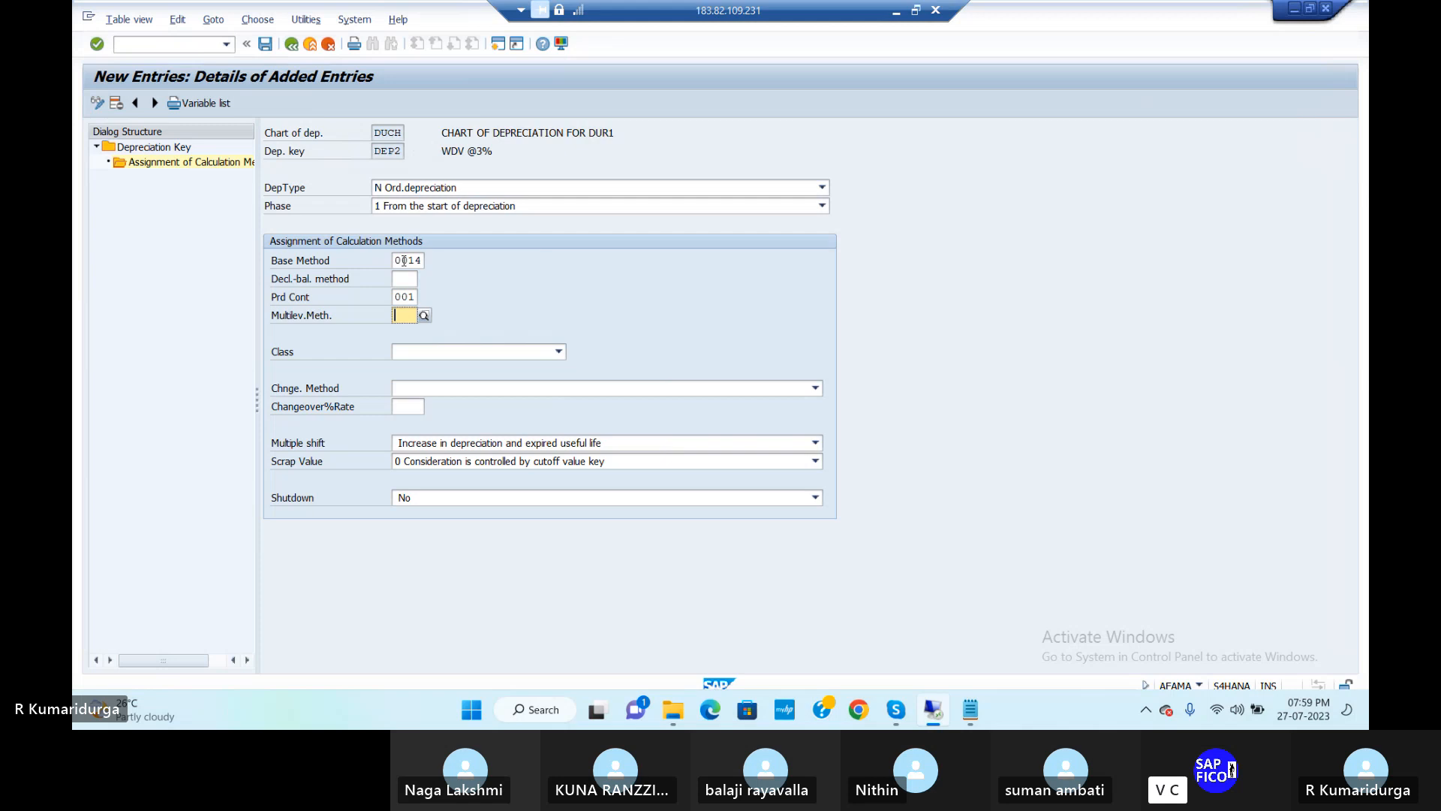
{"action": "type", "text": "WDV"}
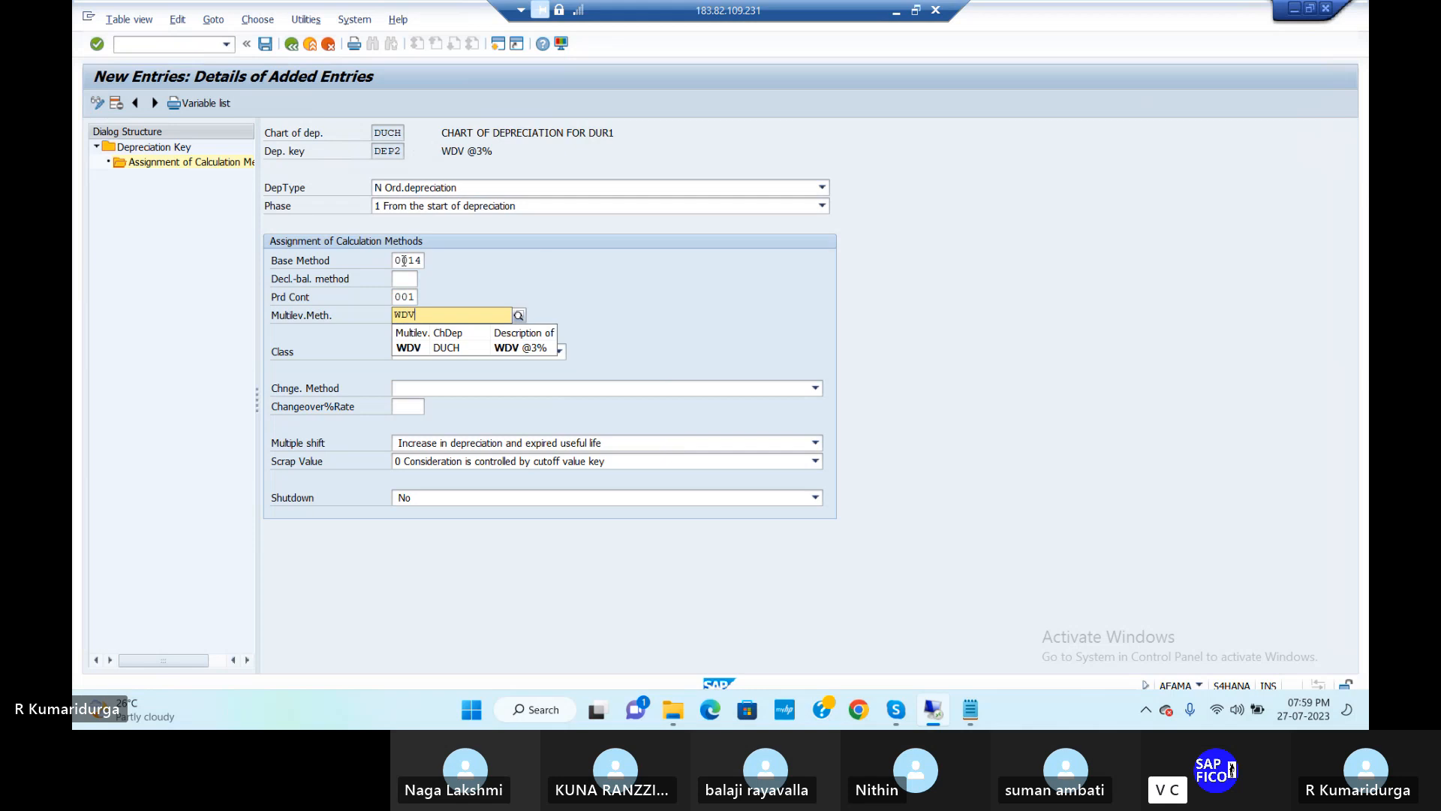
{"action": "key", "text": "Tab"}
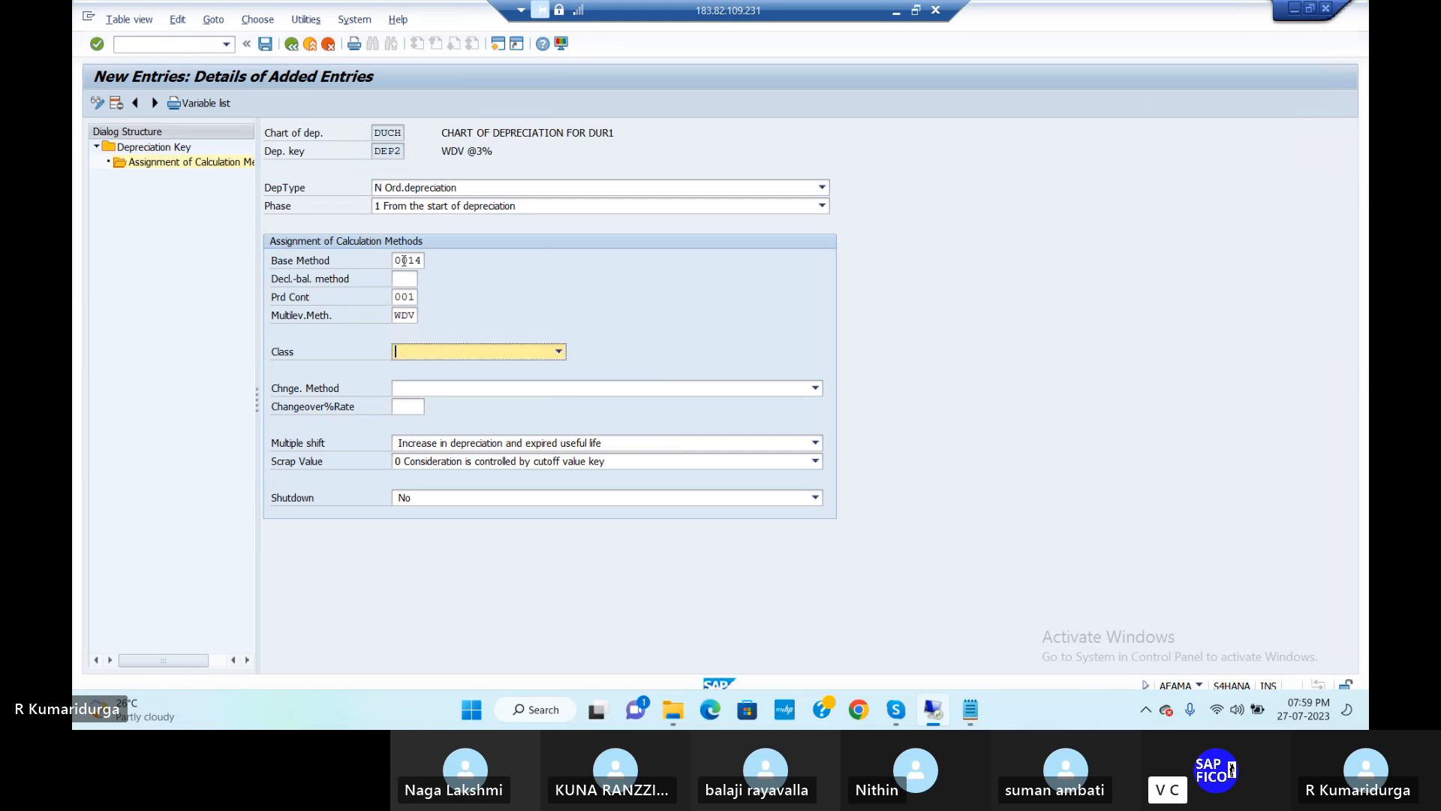
Set the class of the DEP2 calculation method assignment to 2 Declining-balance depreciation and validate the entries
{"action": "key", "text": "Tab"}
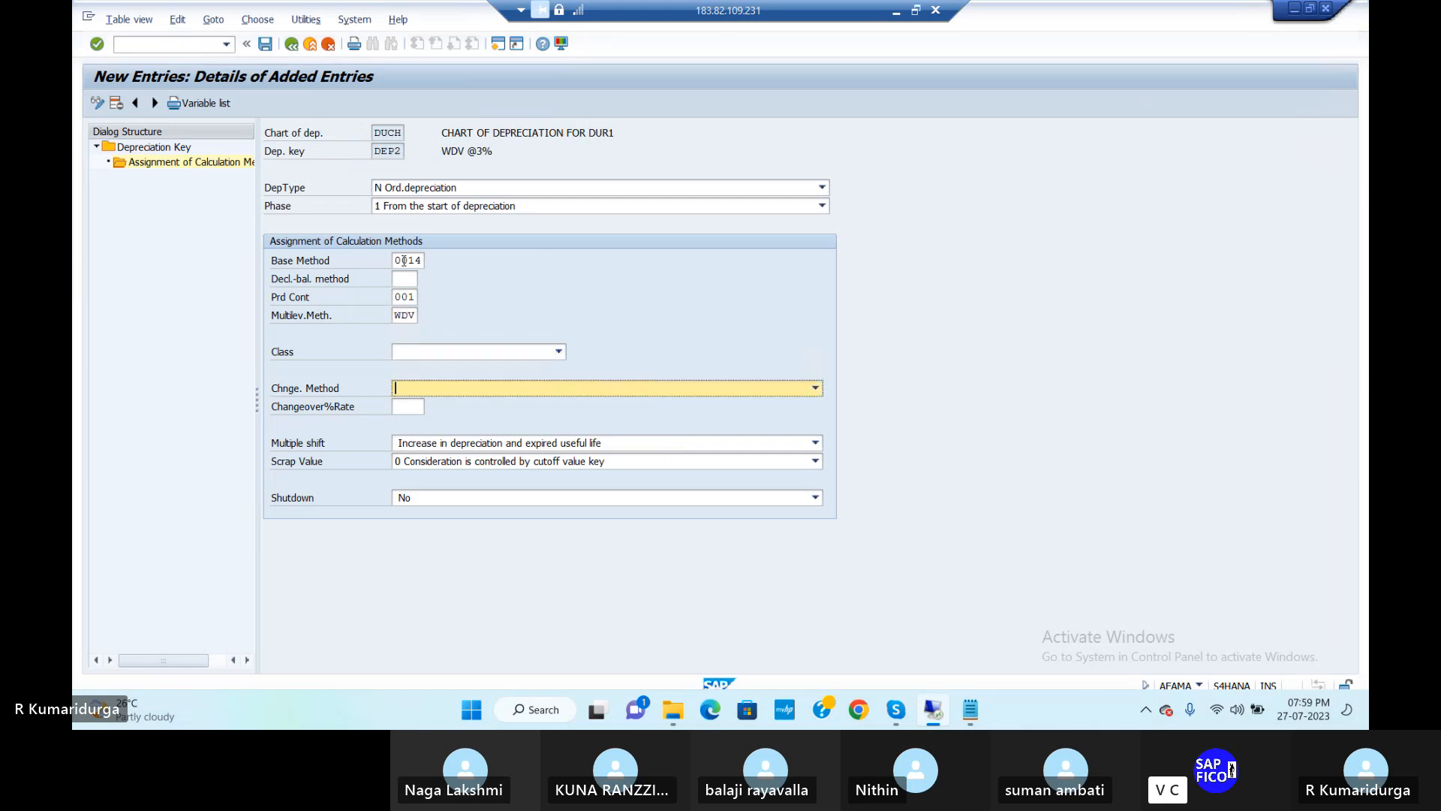
{"action": "left_click", "coordinate": [559, 352]}
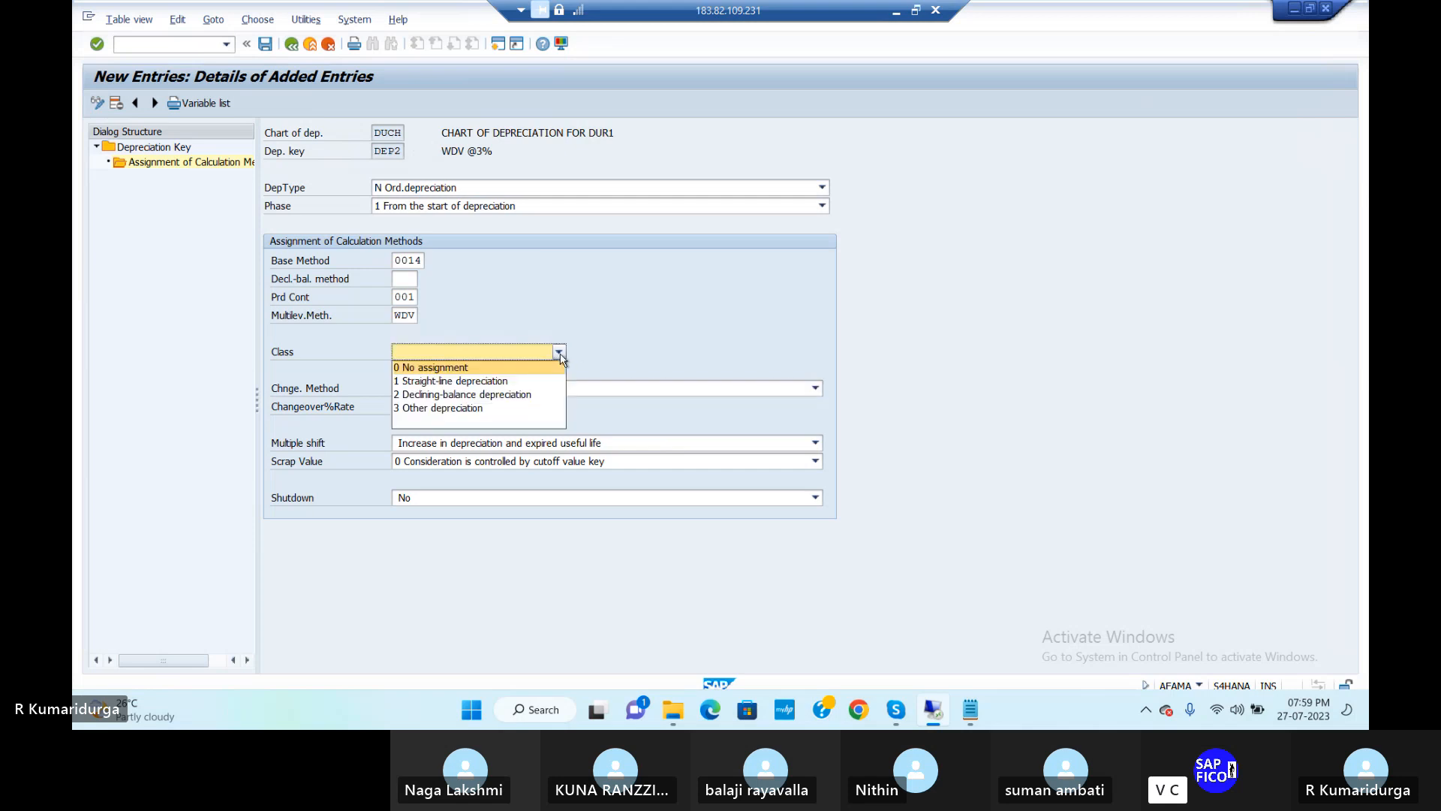
{"action": "left_click", "coordinate": [504, 396]}
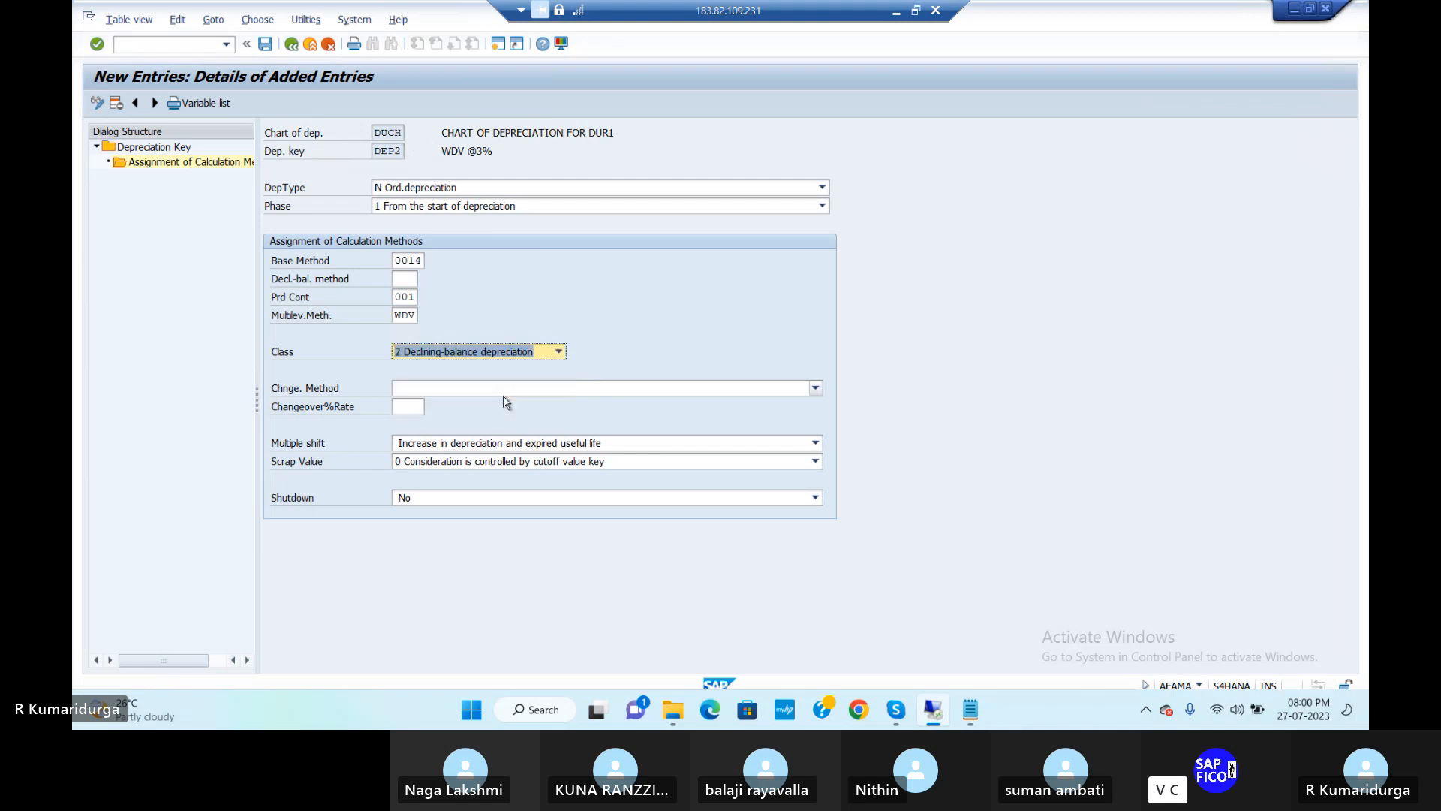
{"action": "key", "text": "Return"}
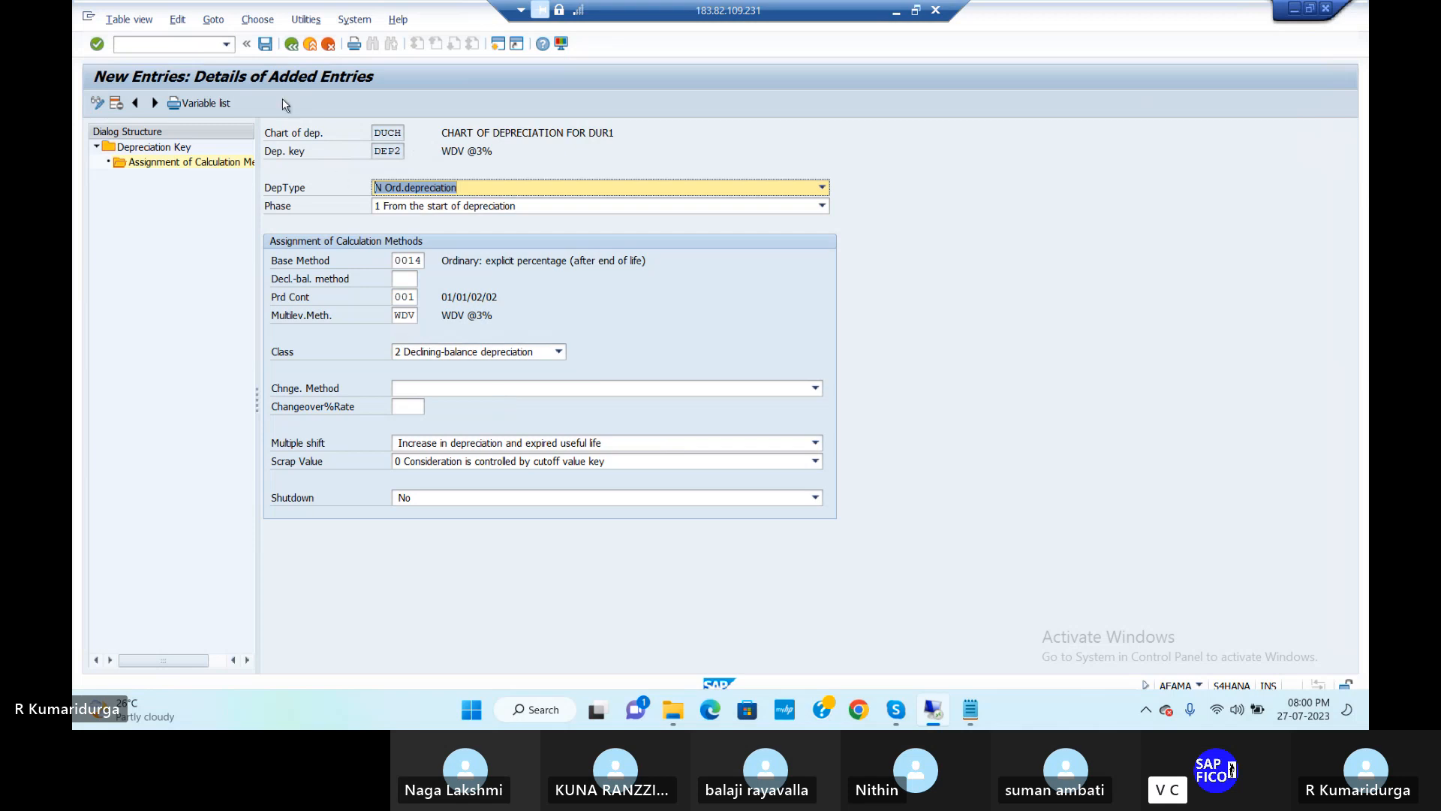
Save the DEP2 calculation method assignment and return to the assignment overview
{"action": "left_click", "coordinate": [267, 45]}
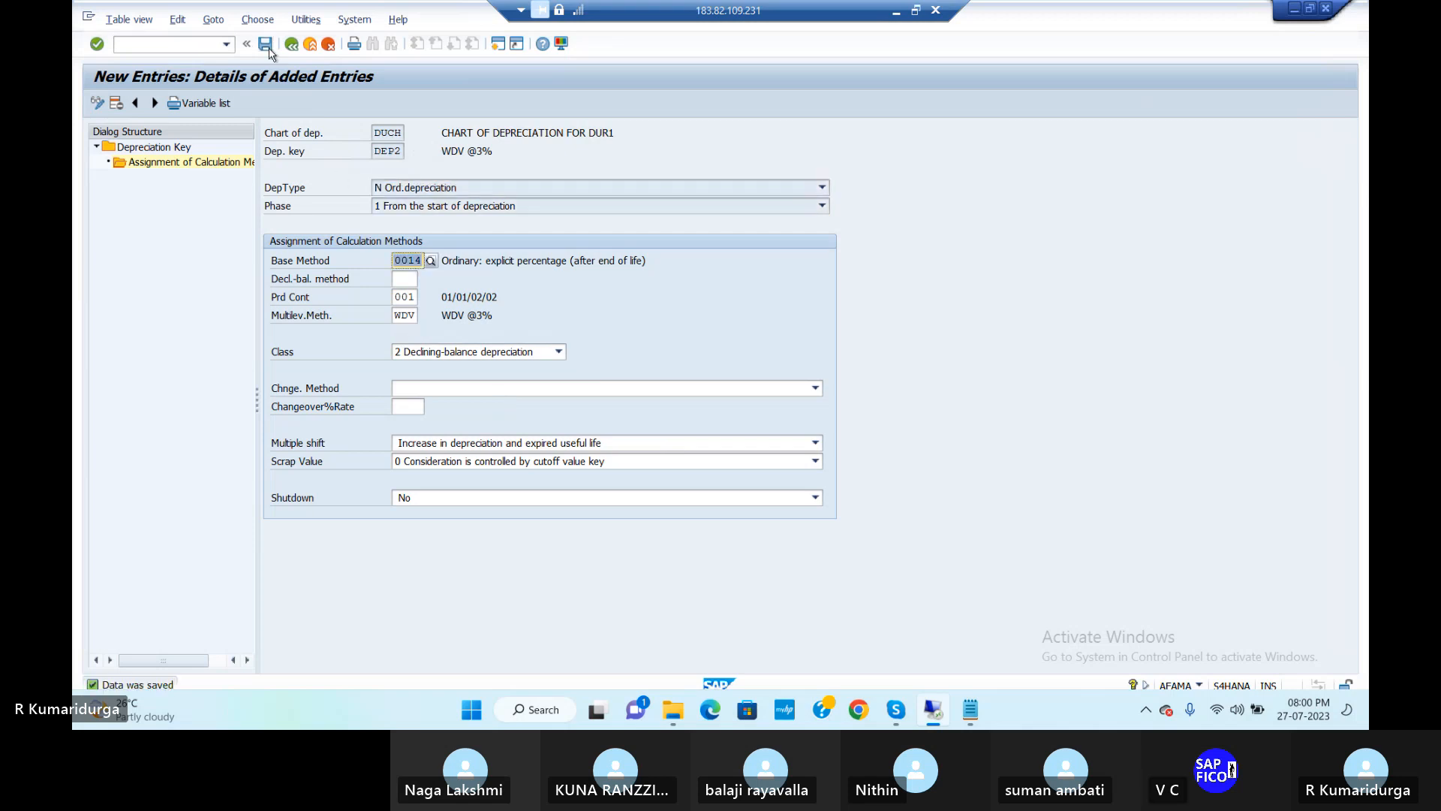
{"action": "left_click", "coordinate": [292, 45]}
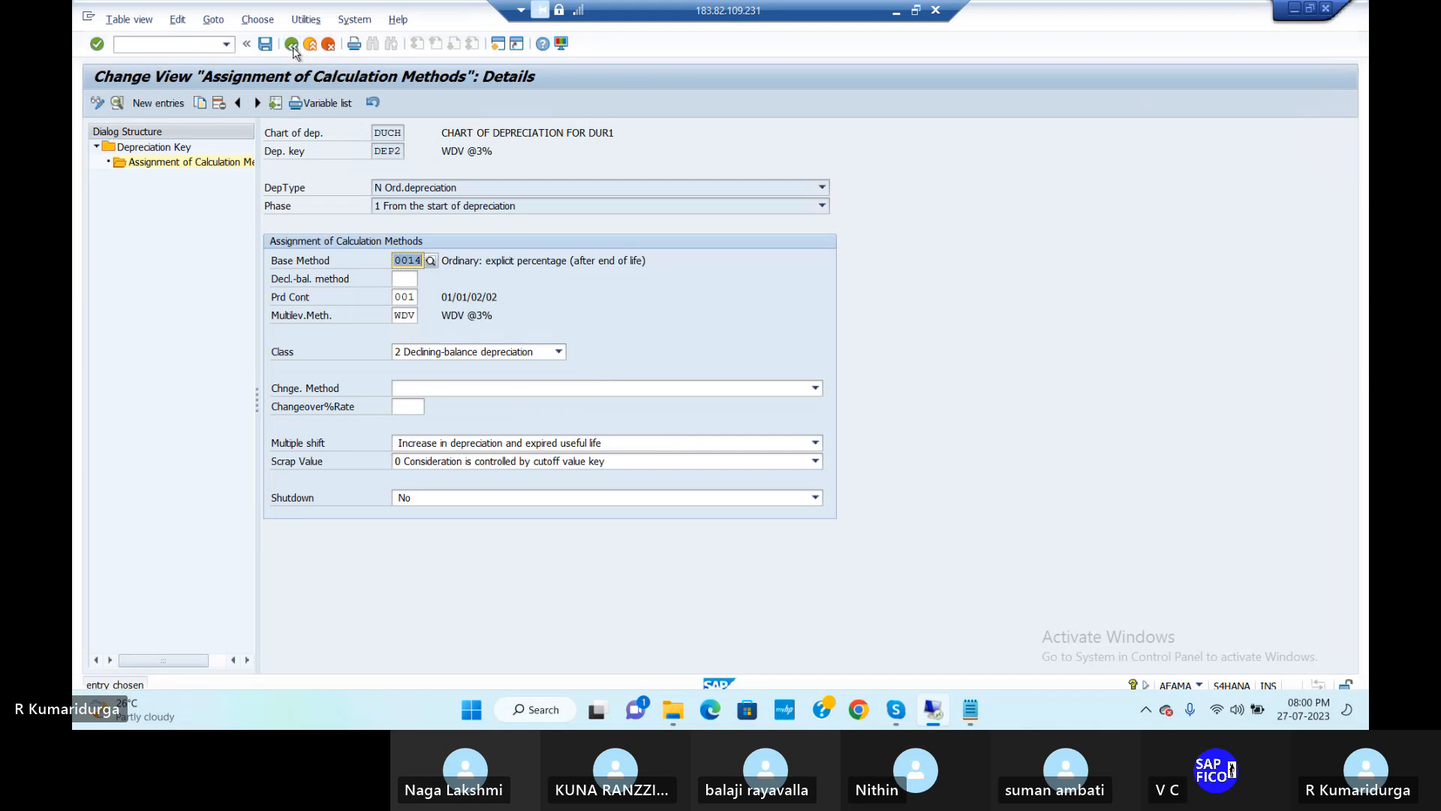
{"action": "left_click", "coordinate": [292, 45]}
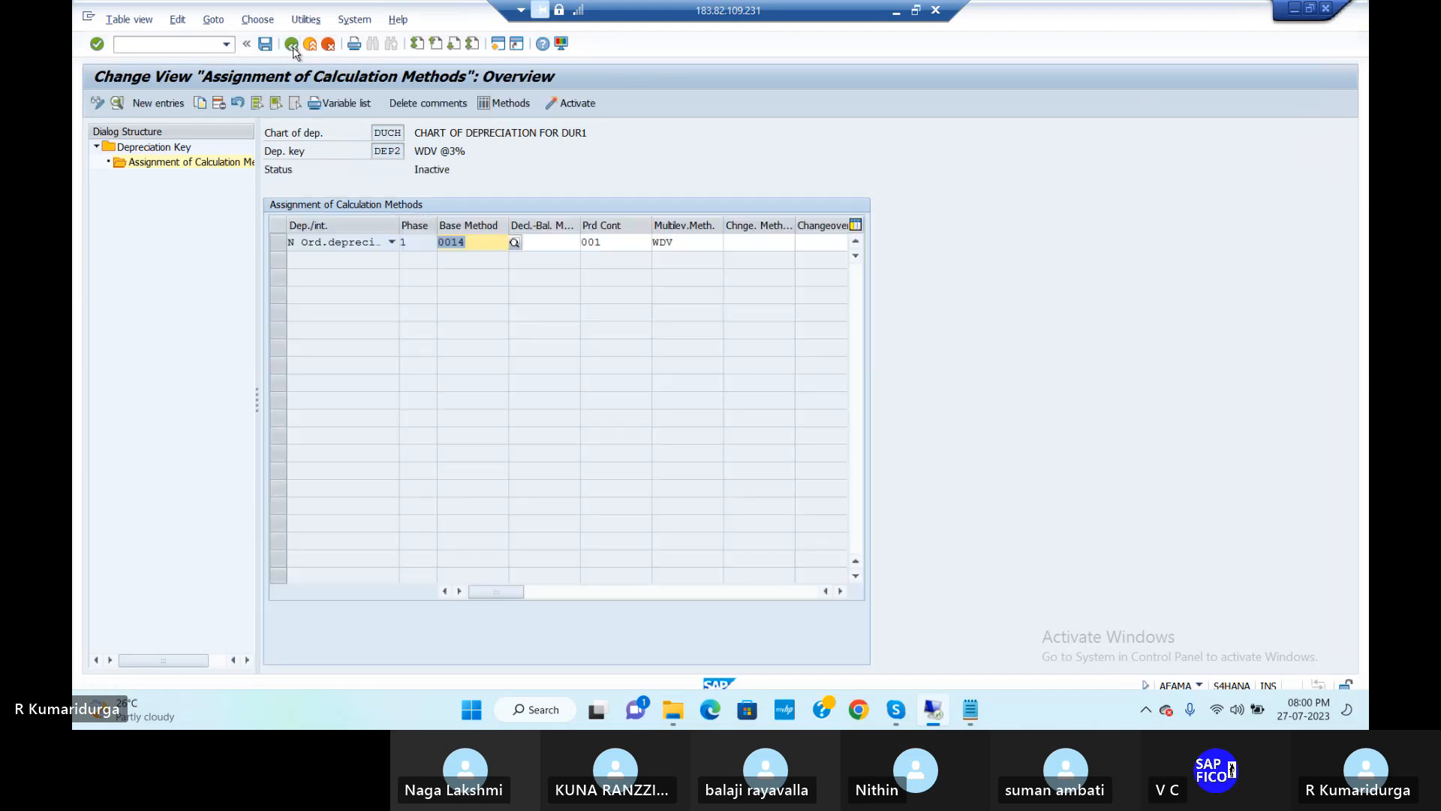
Try to activate depreciation key DEP2 from its ordinary depreciation assignment, save, and go back to the depreciation key details
{"action": "left_click", "coordinate": [279, 240]}
{"action": "left_click", "coordinate": [574, 103]}
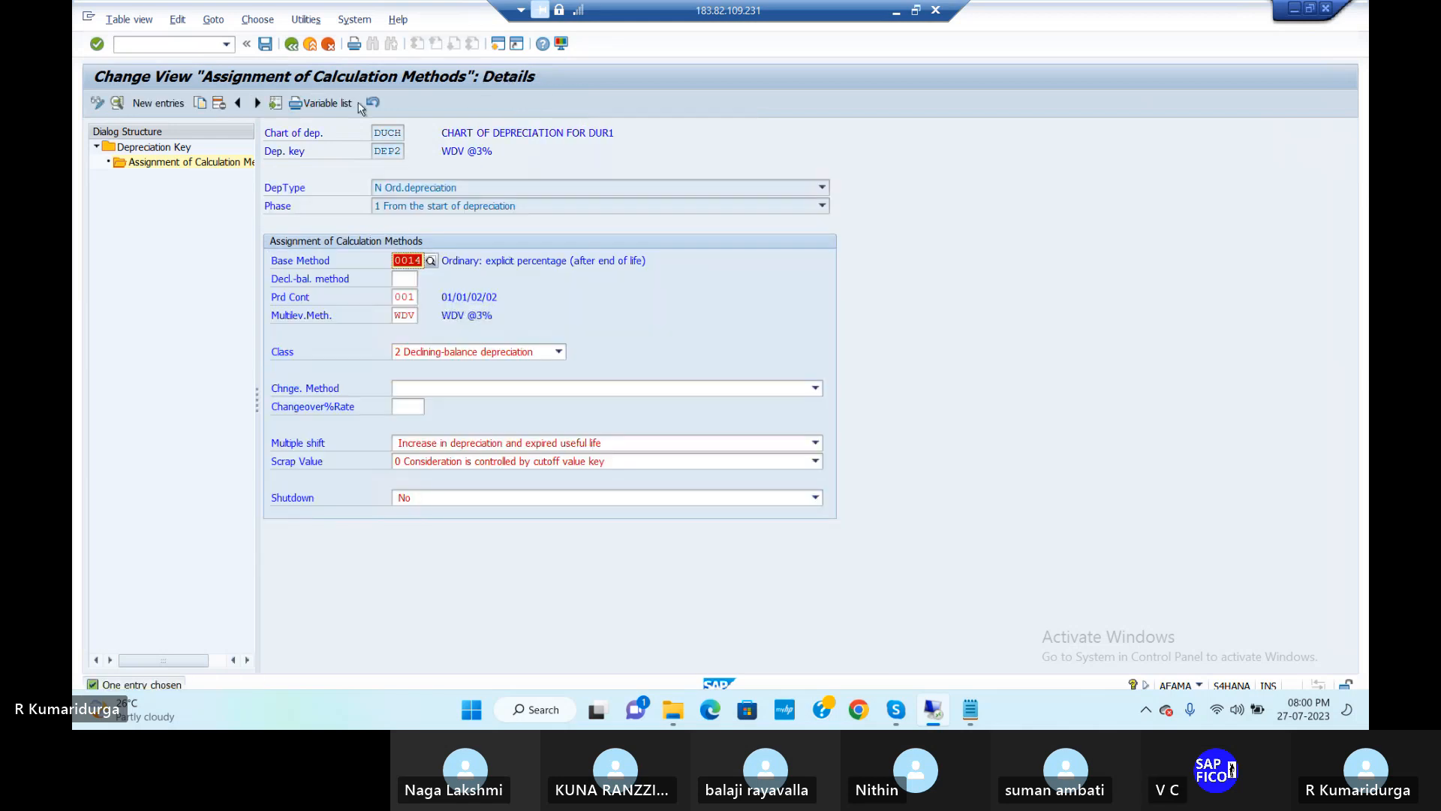
{"action": "left_click", "coordinate": [265, 45]}
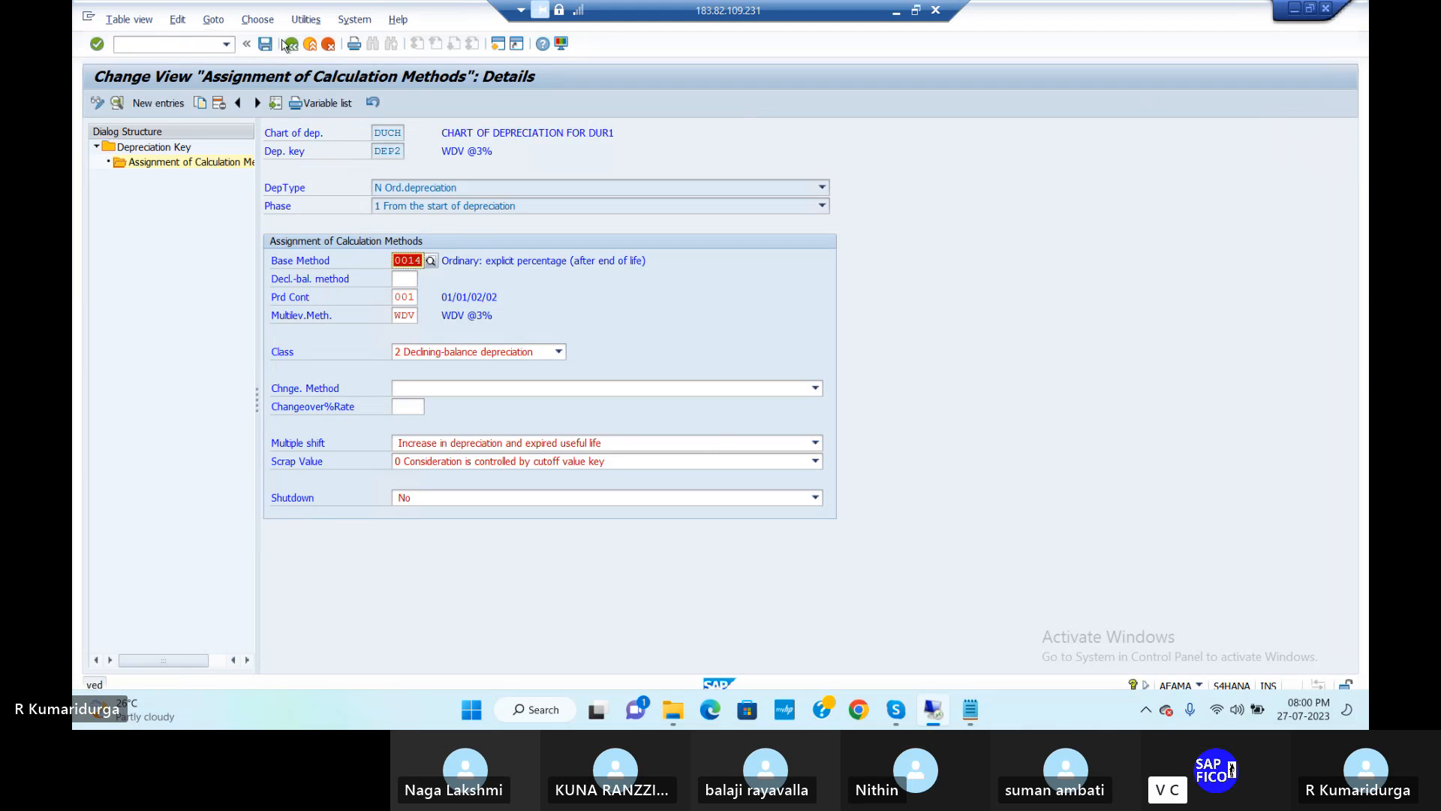
{"action": "left_click", "coordinate": [292, 44]}
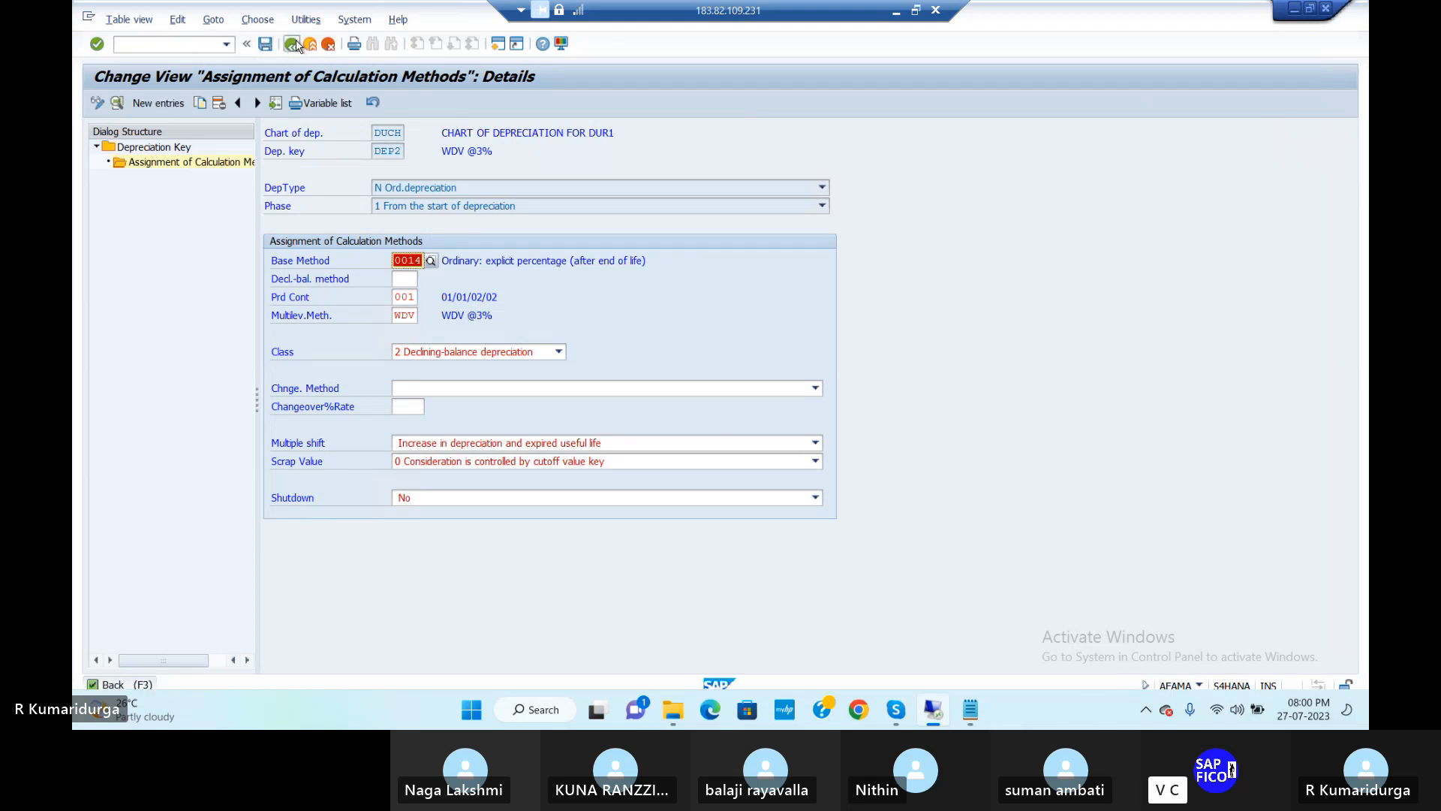
{"action": "left_click", "coordinate": [293, 44]}
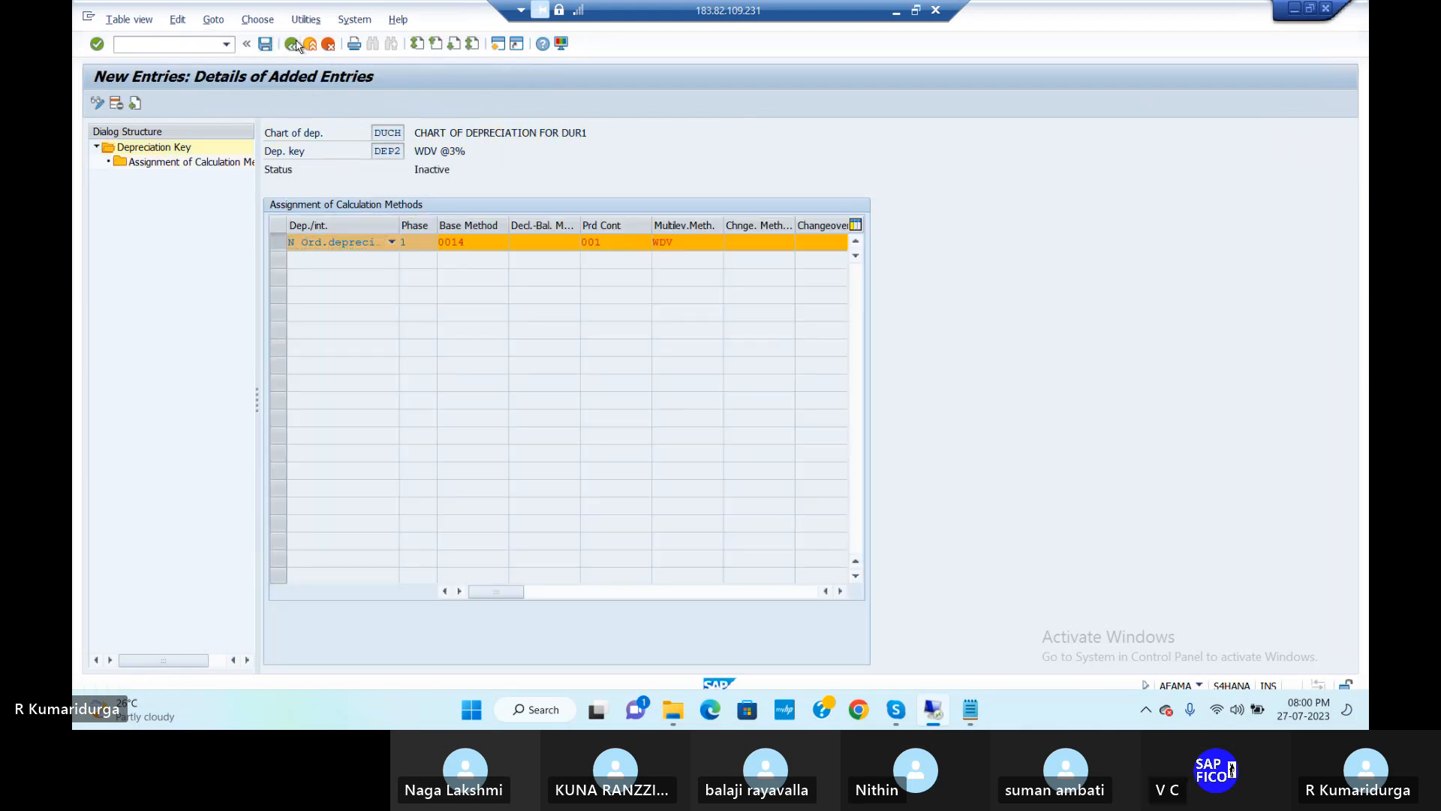